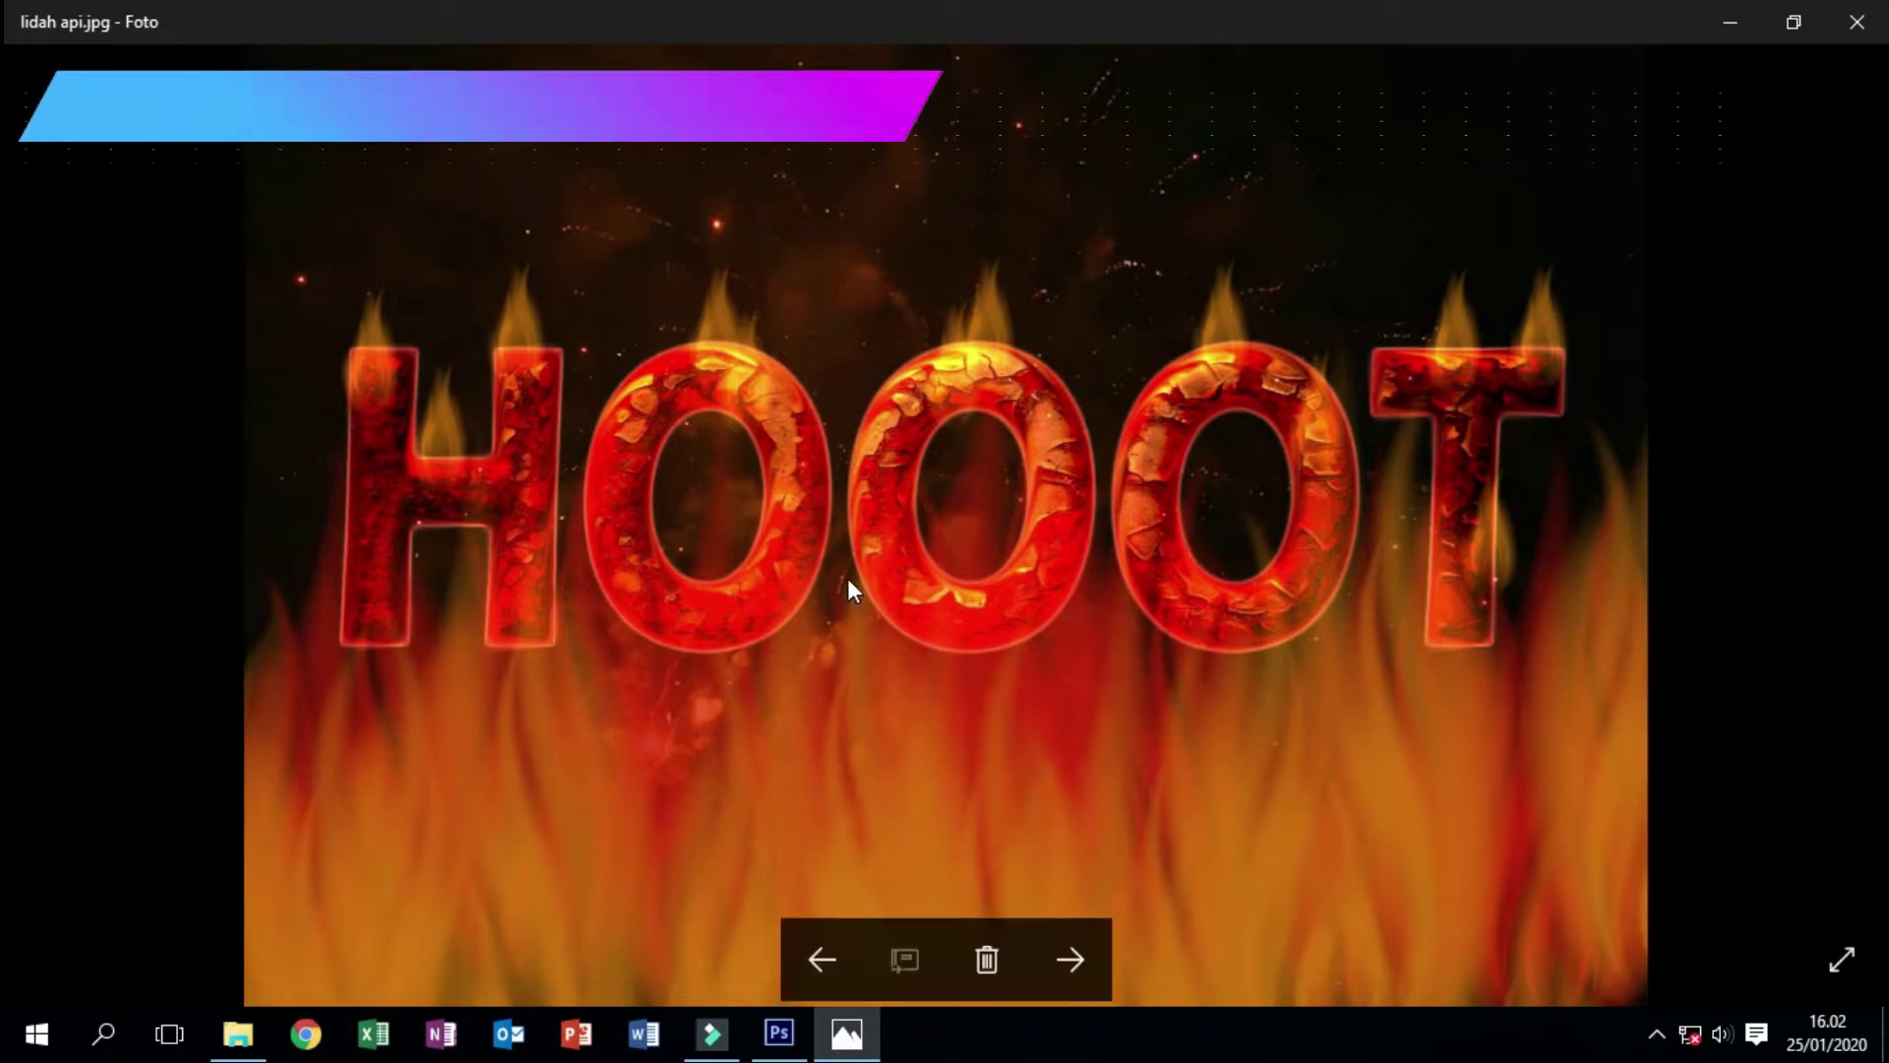
- After viewing the finished lidah api.jpg example, bring the File Explorer window forward
click(241, 1028)
- Preview Rust.png and firework.png from the Efek lidah api folder, then close them and Explorer
click(464, 197)
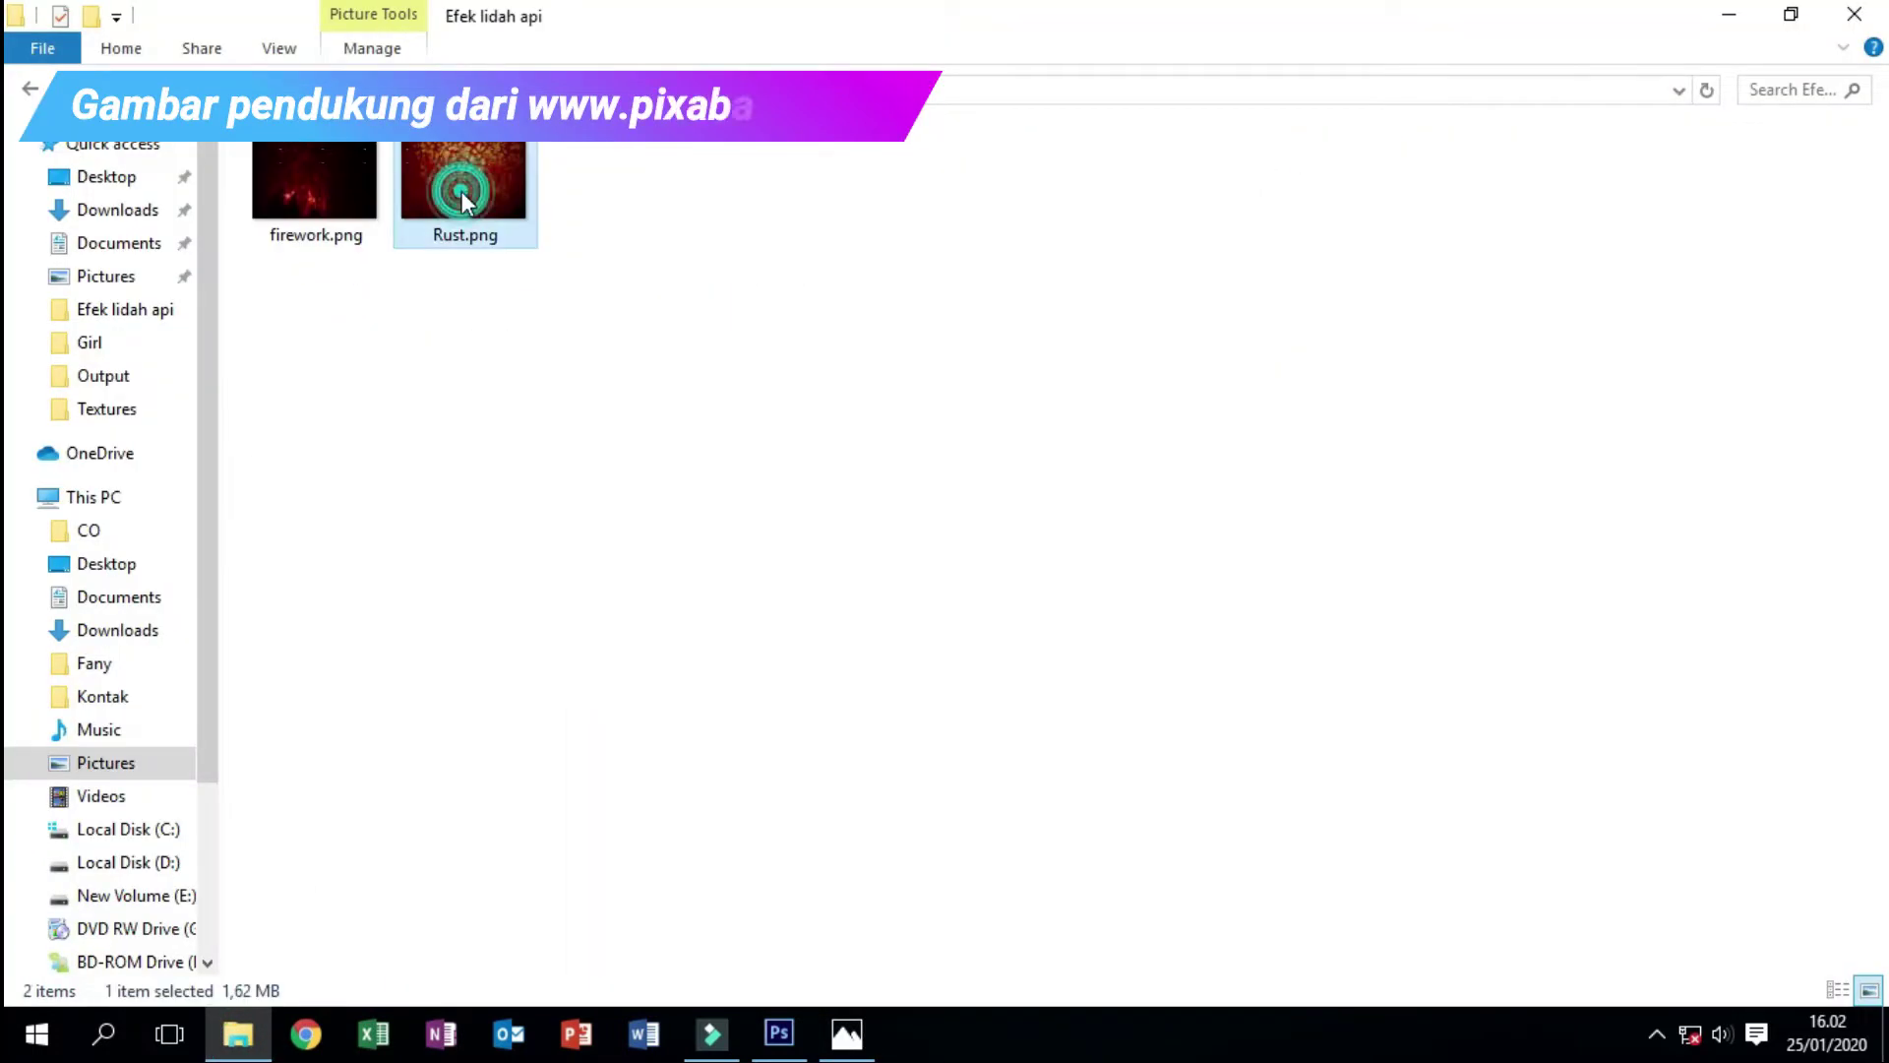
double_click(464, 197)
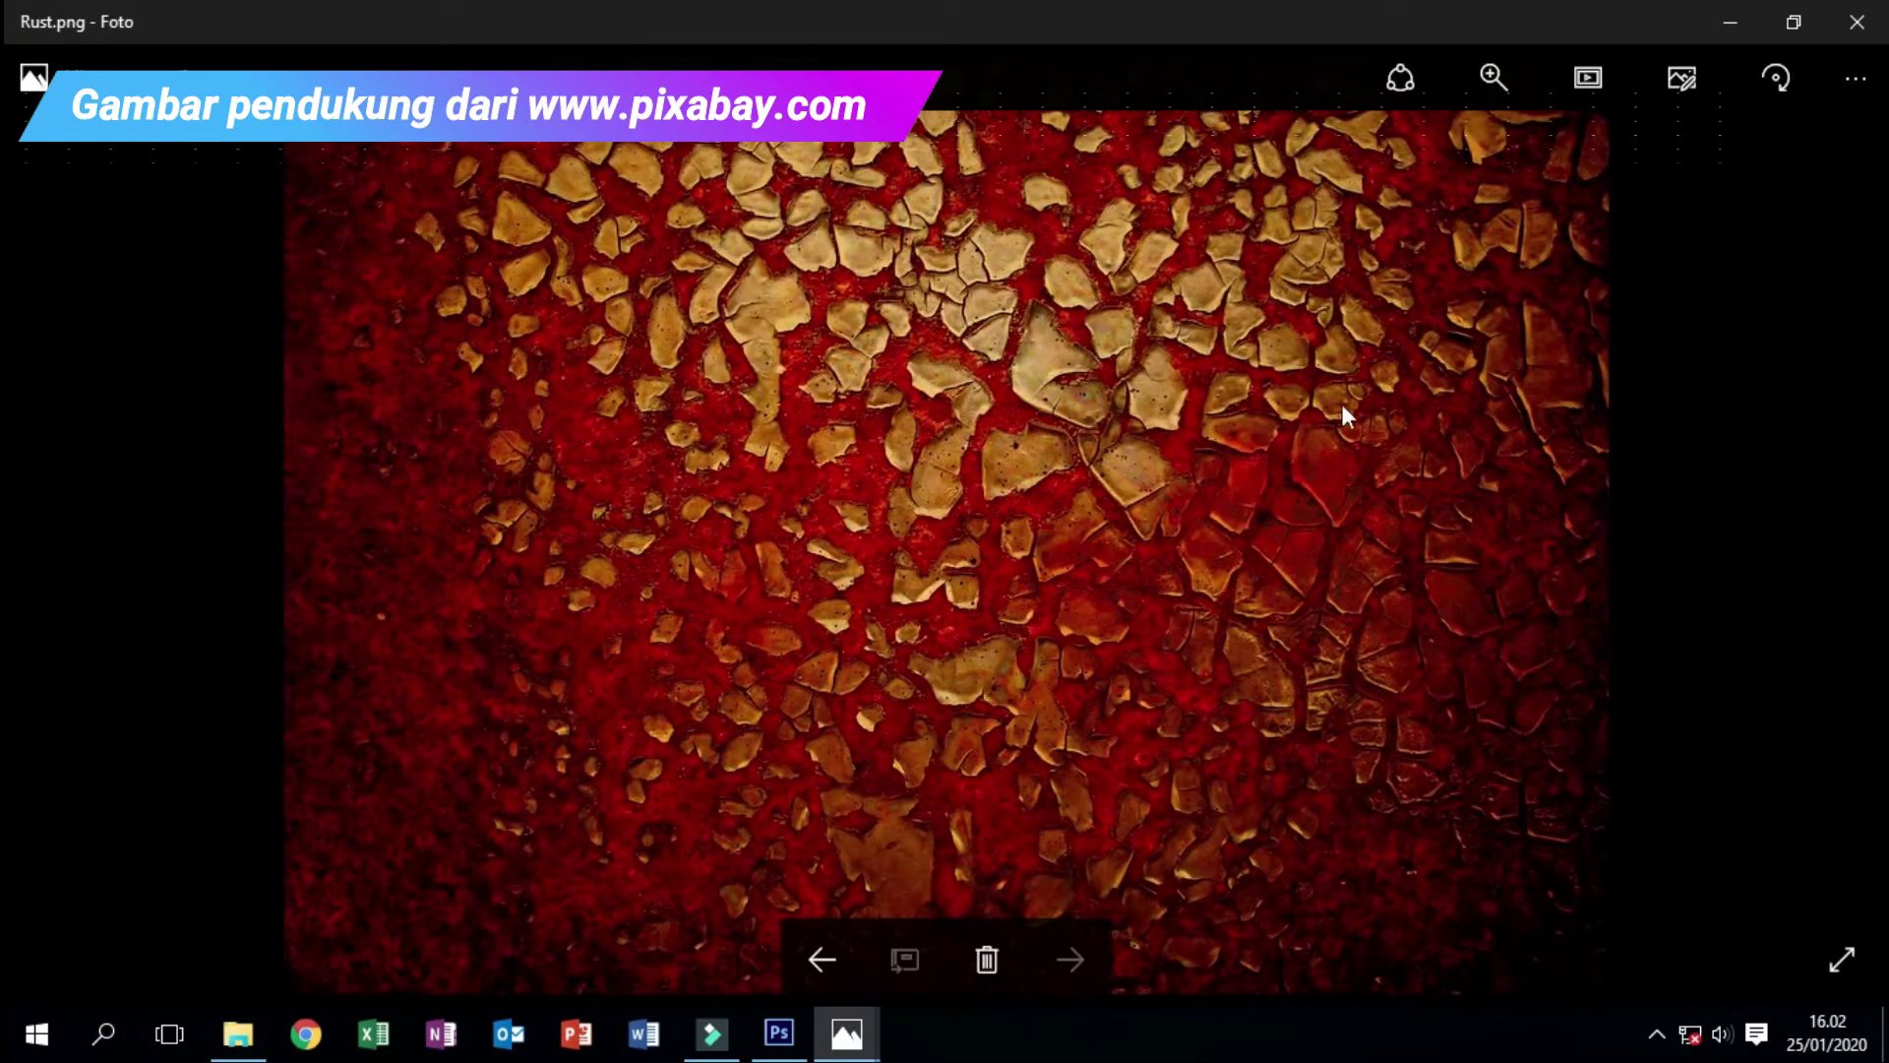
click(1857, 21)
double_click(348, 177)
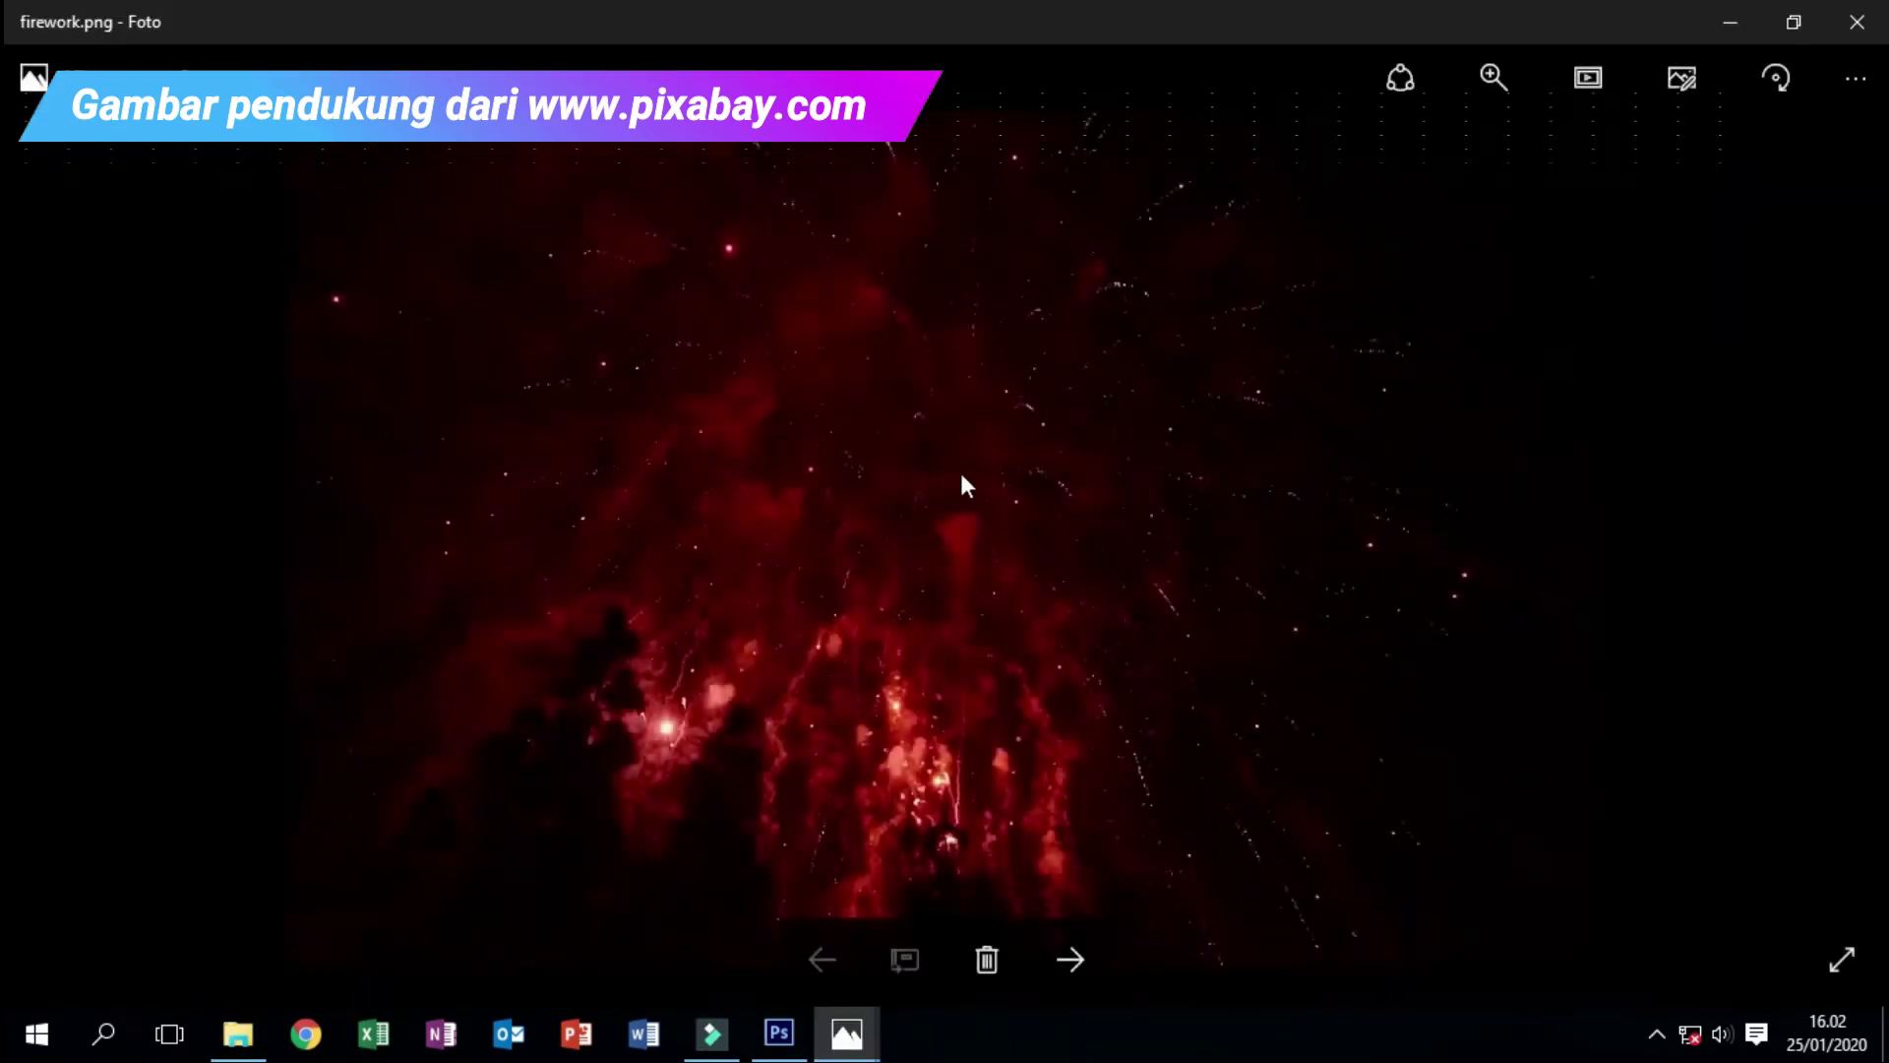
click(1857, 22)
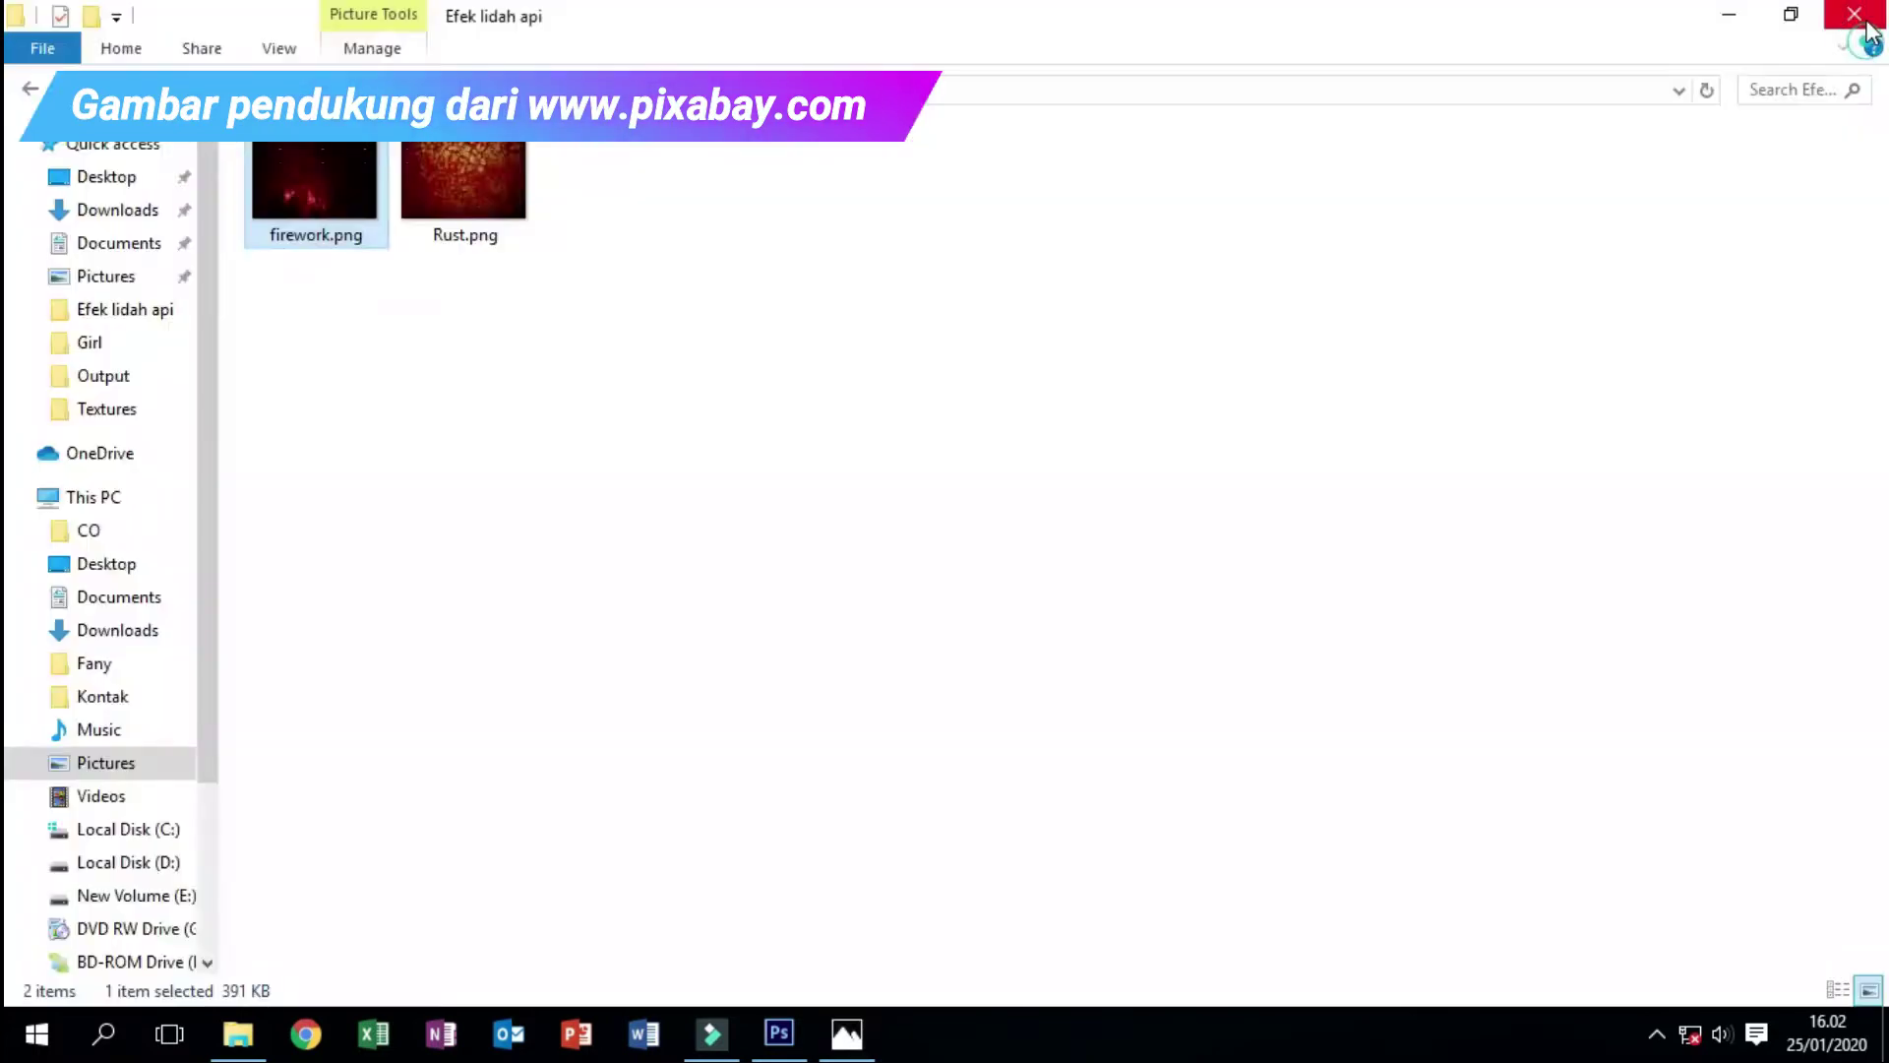
click(846, 1033)
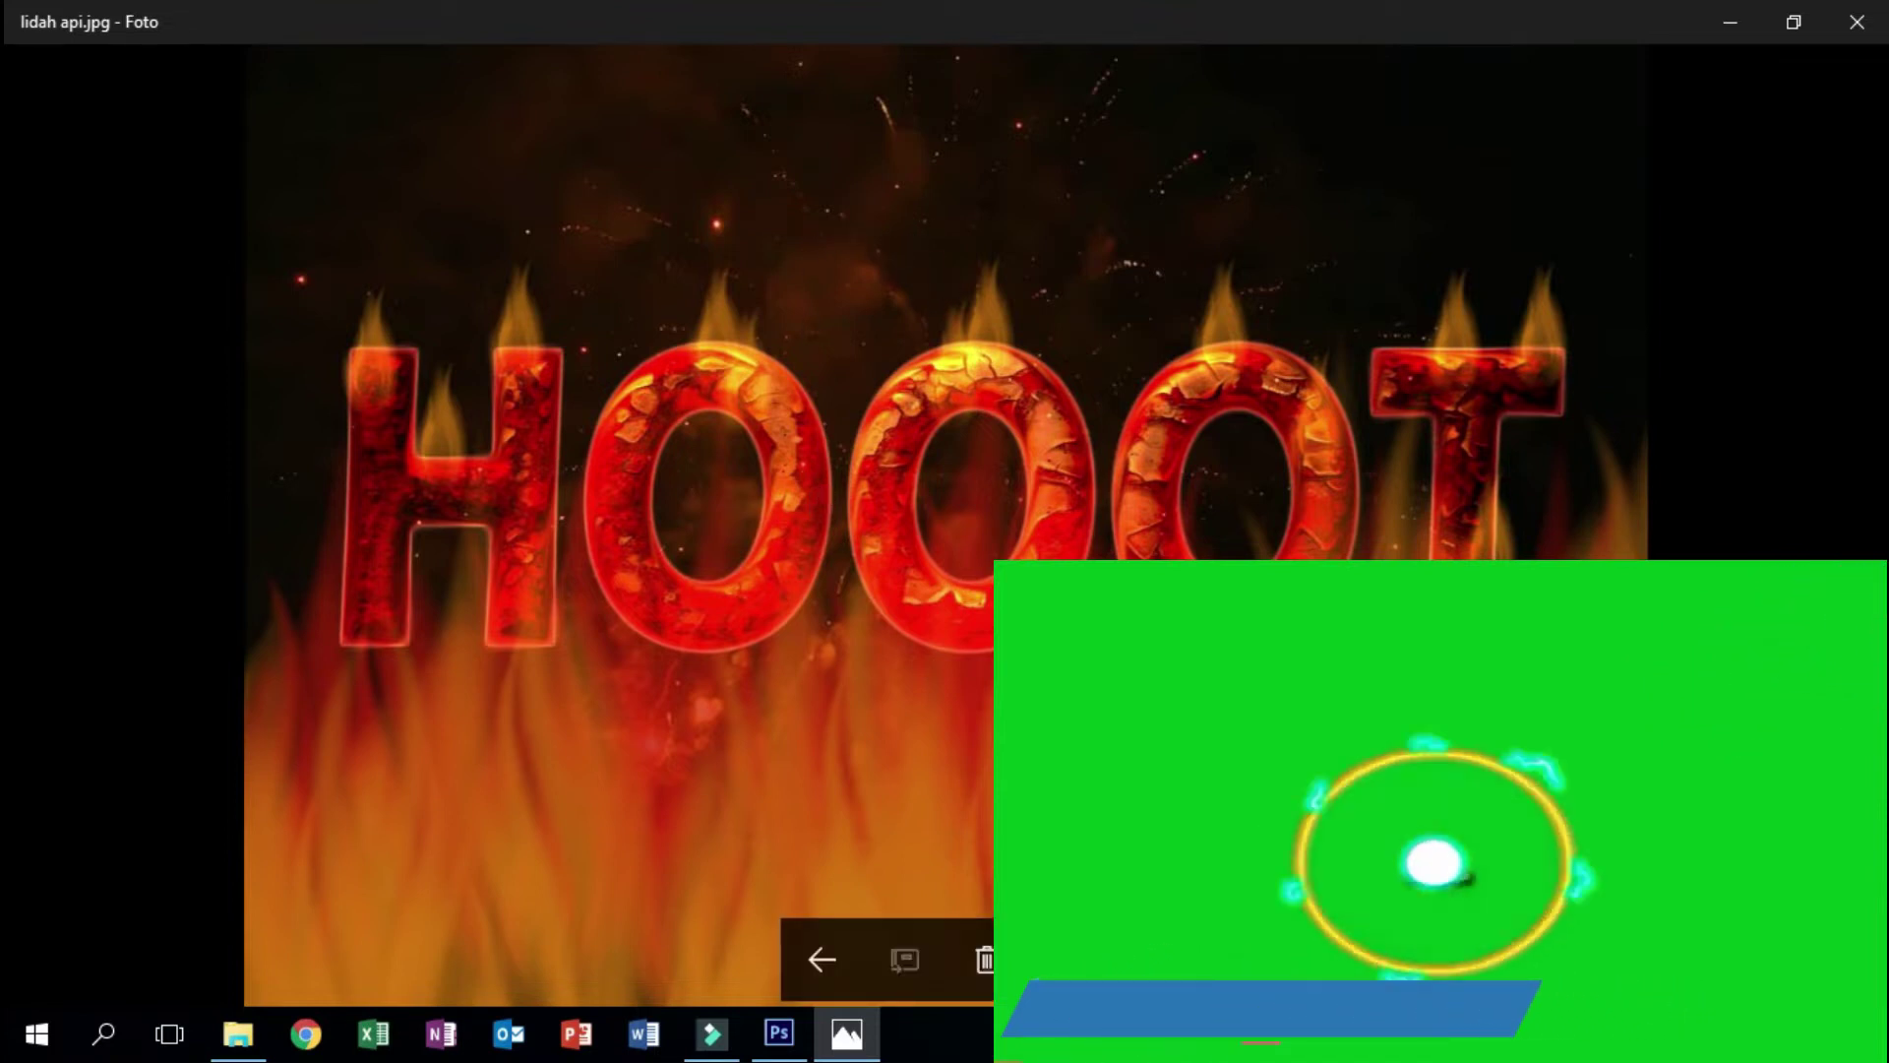
- Create a new 2100×1300 px, 72 ppi document with transparent background contents
click(782, 1048)
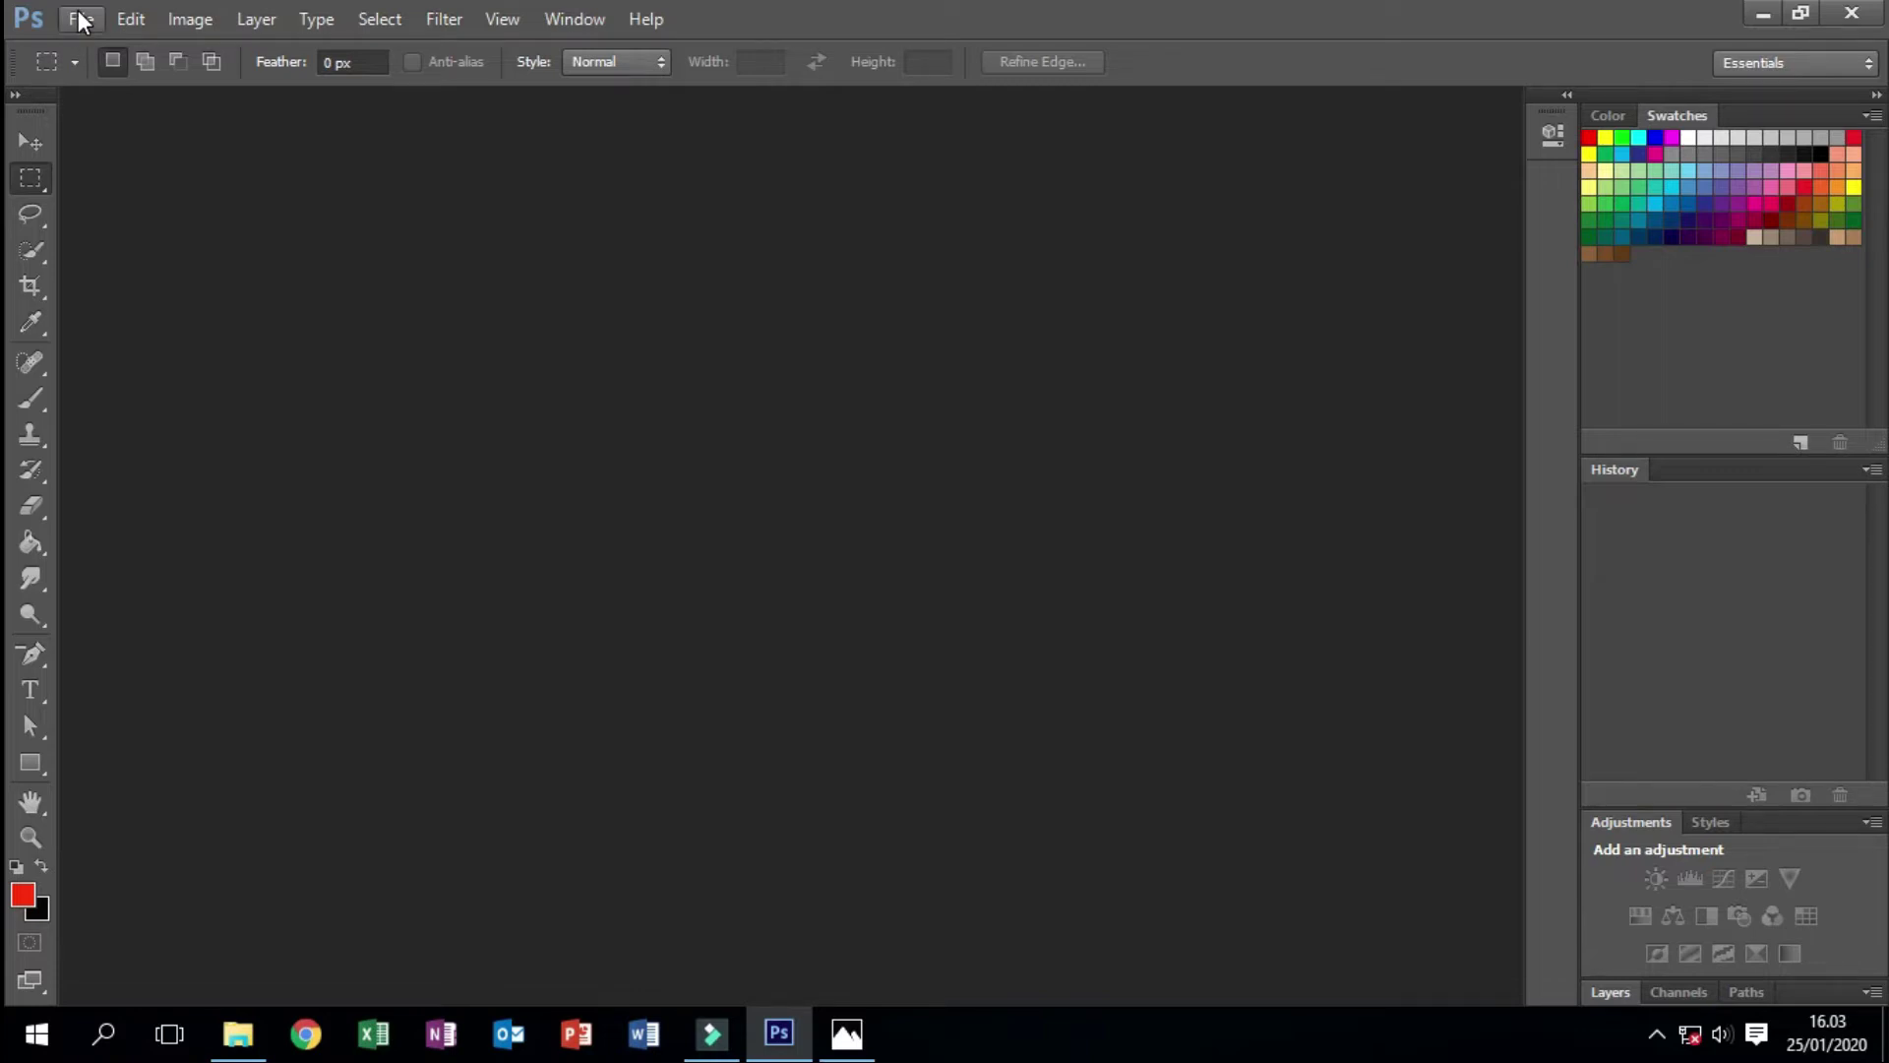
click(81, 21)
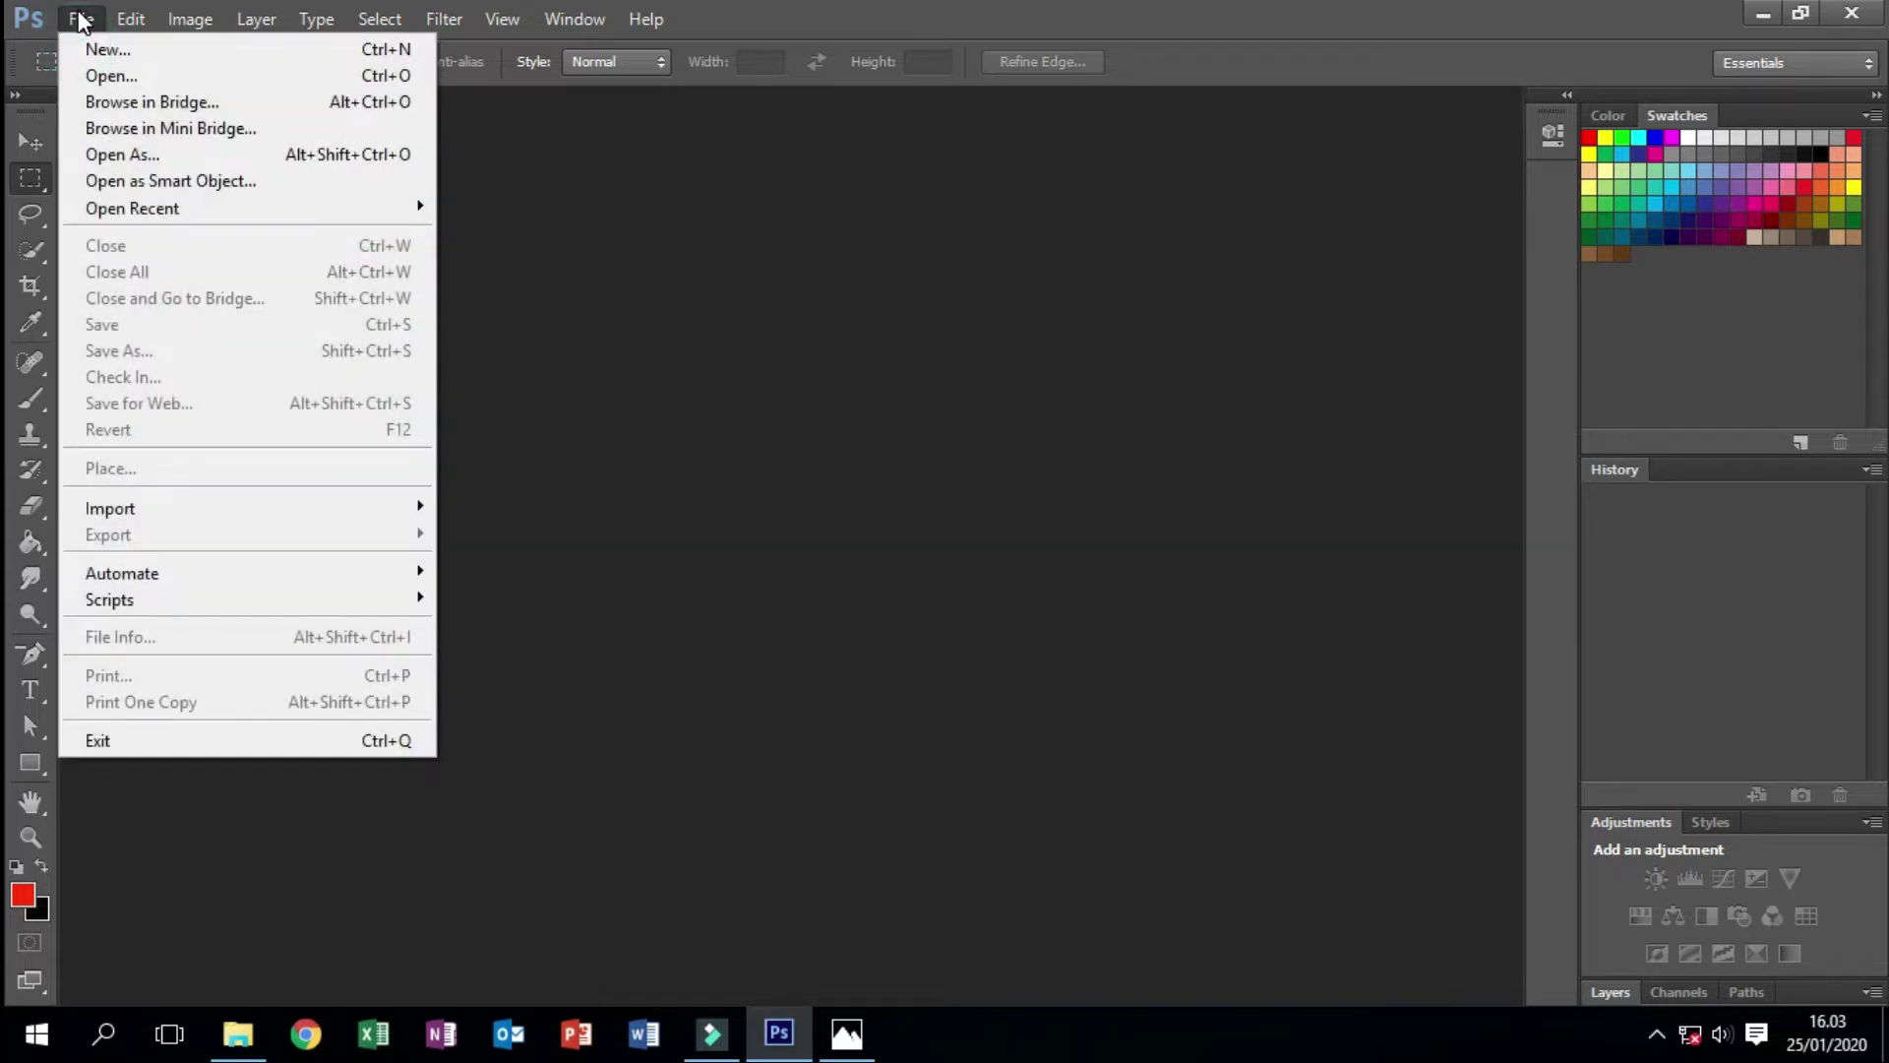
click(93, 21)
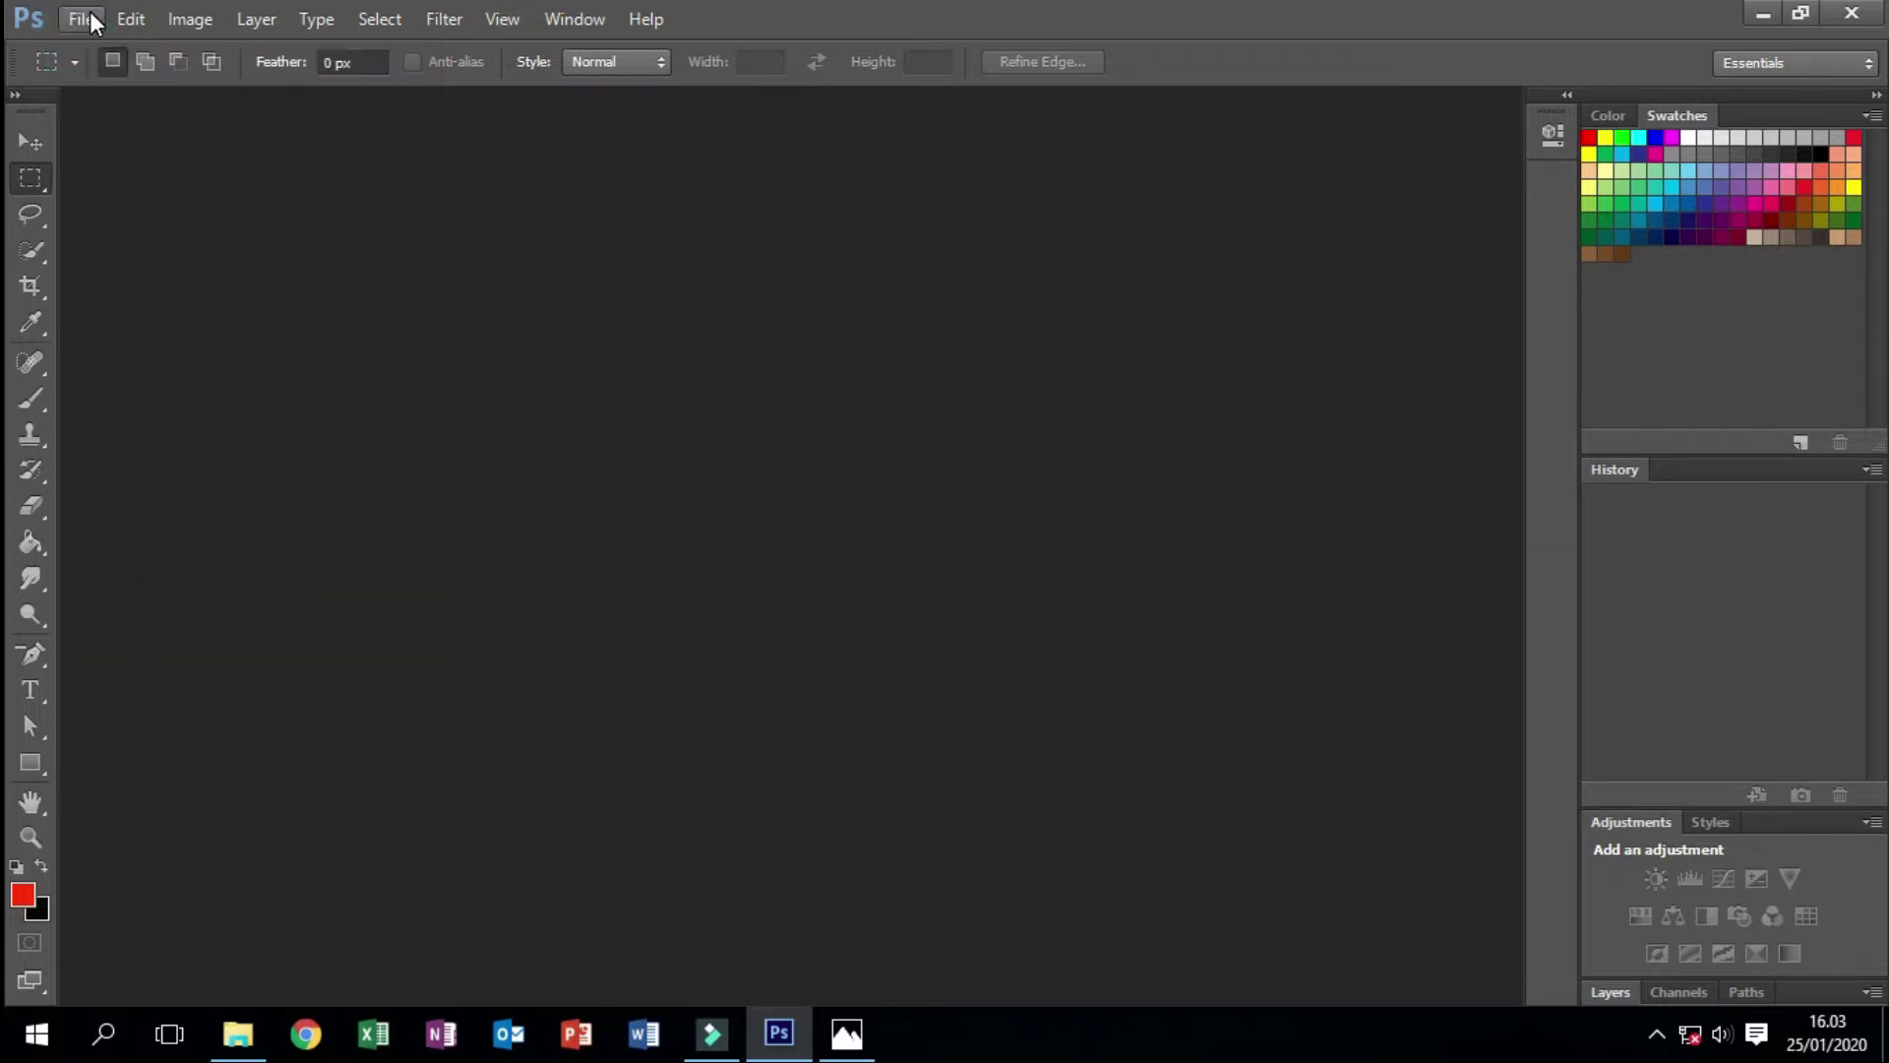
click(89, 20)
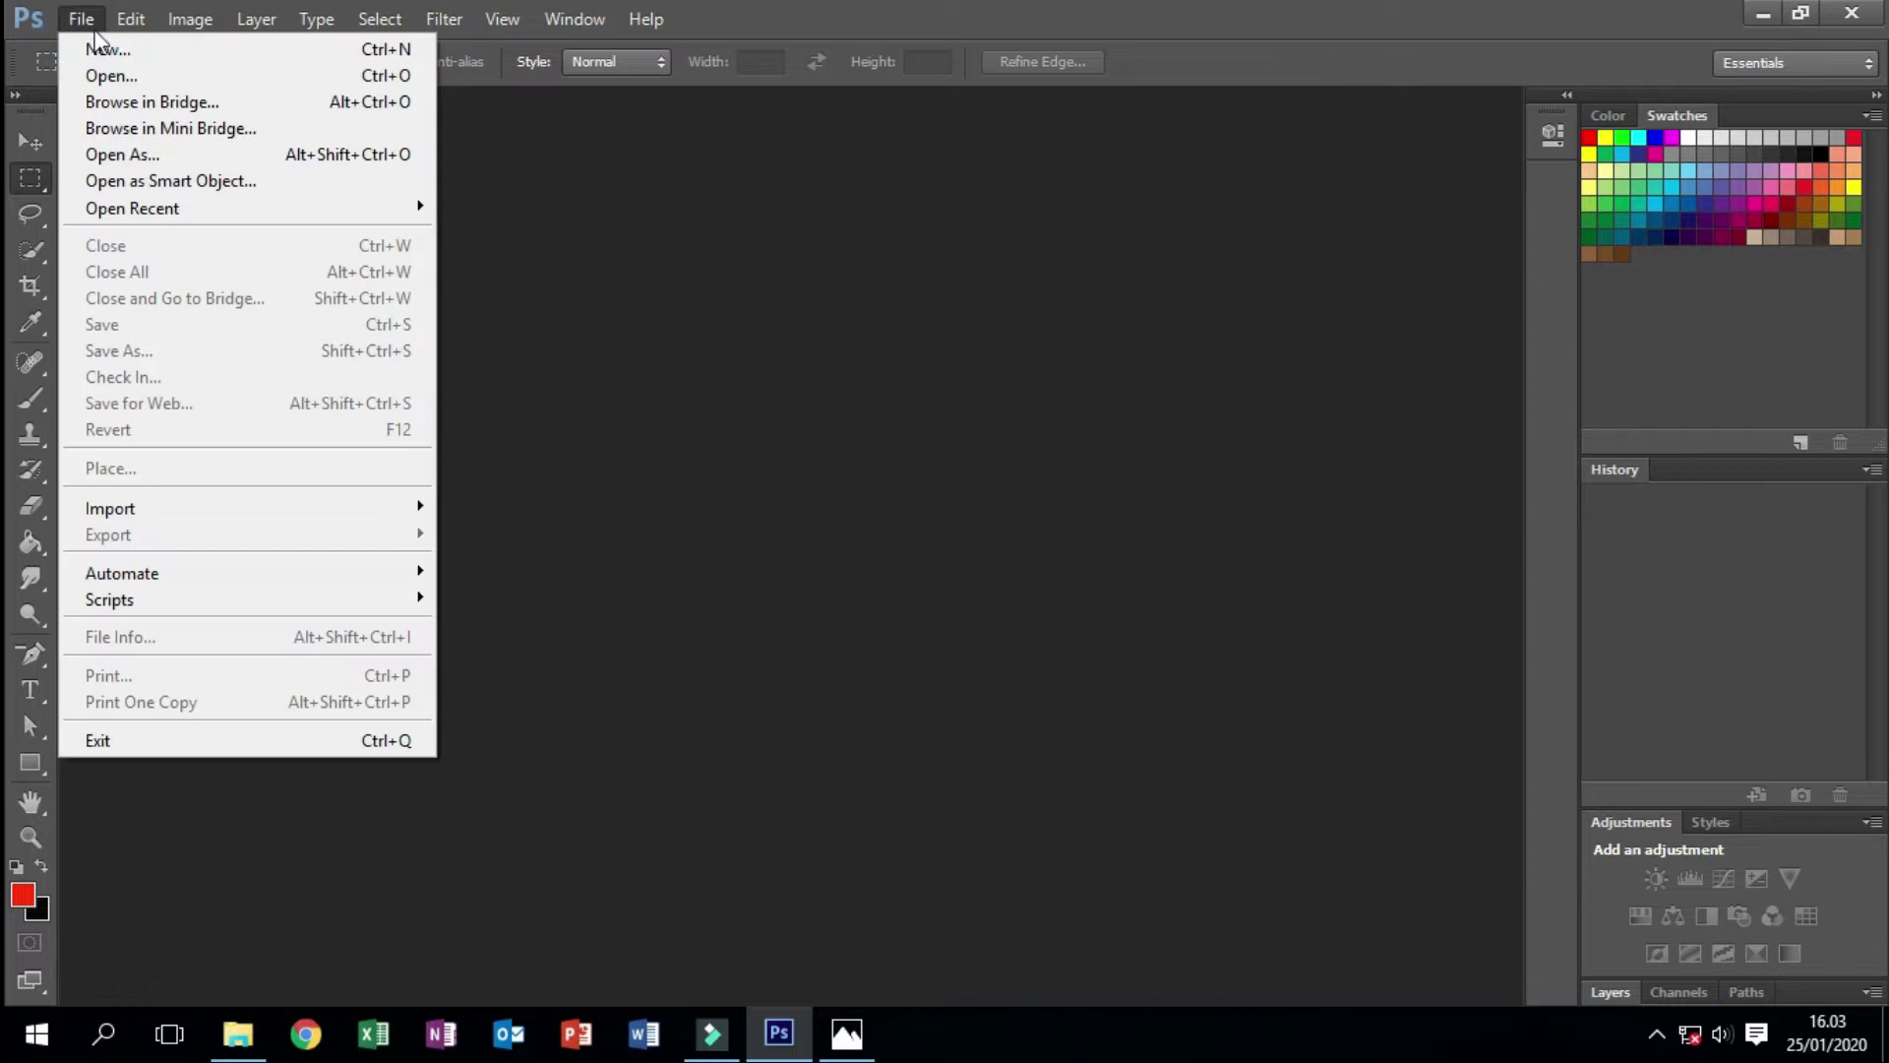
click(100, 49)
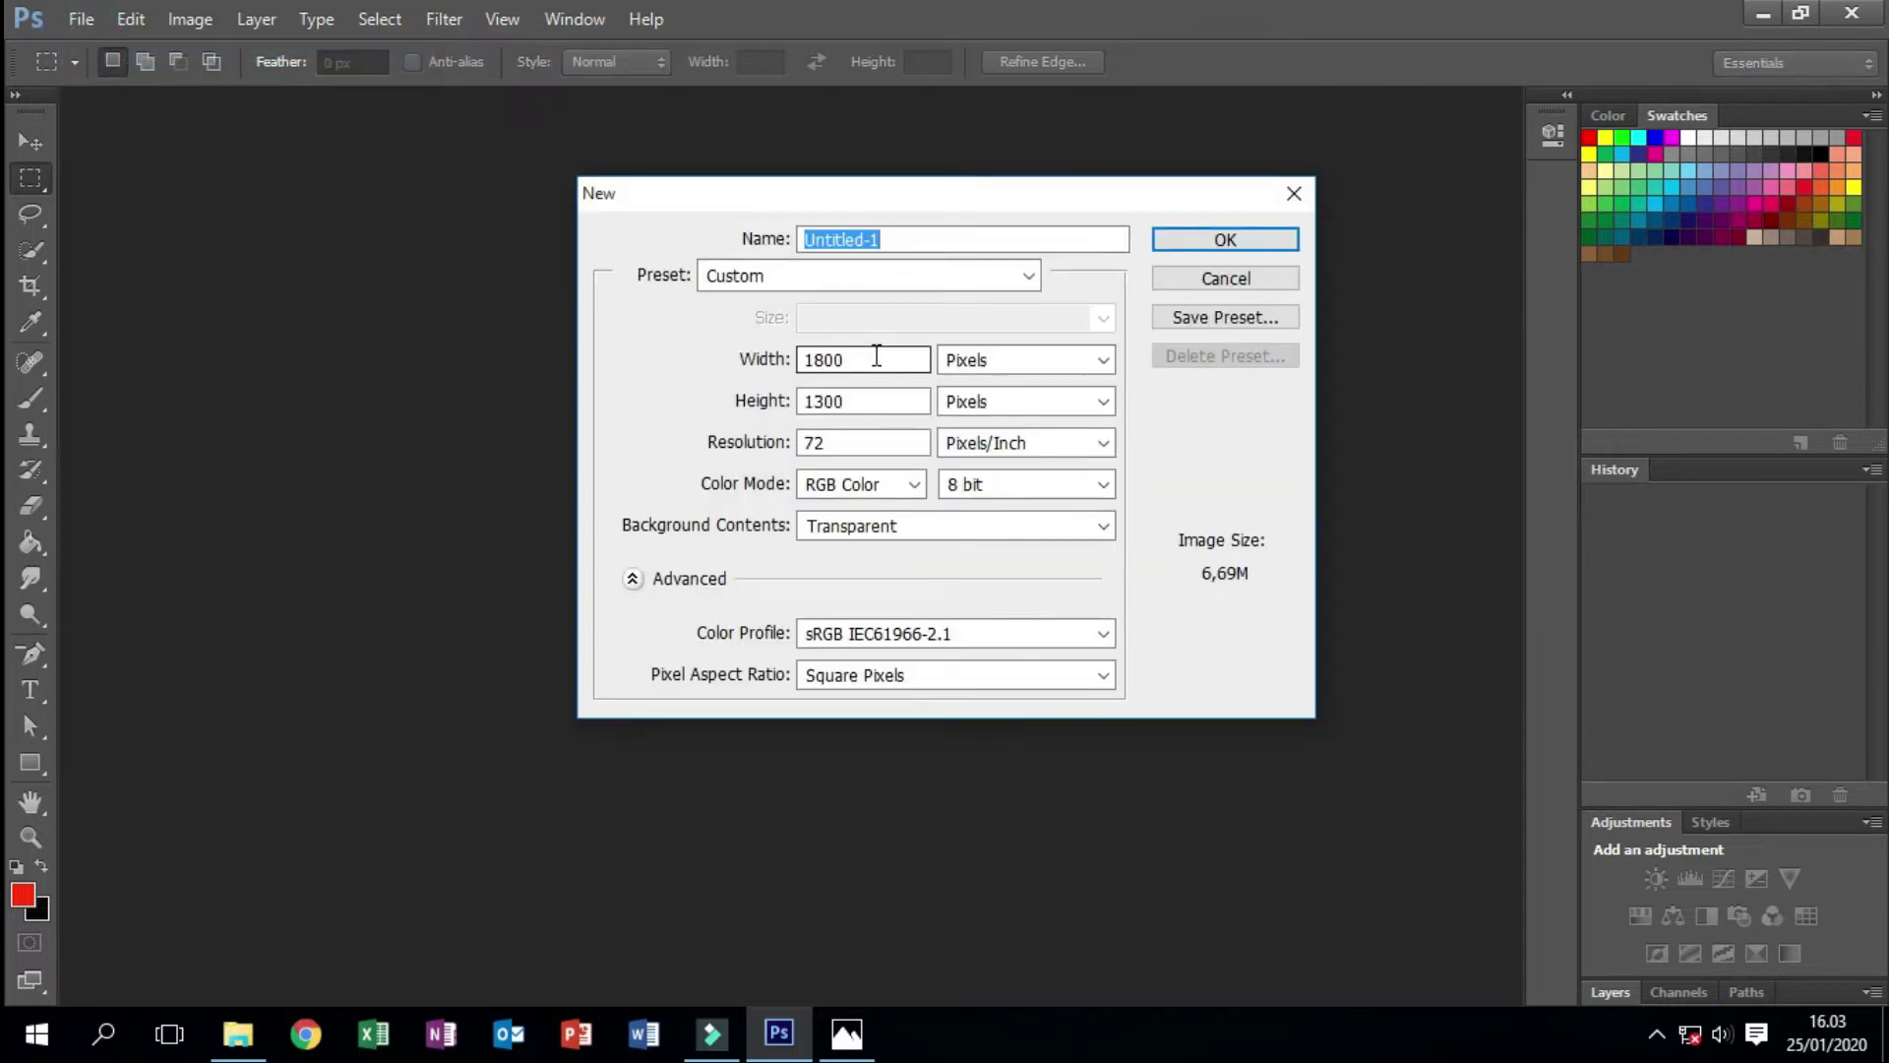
double_click(851, 359)
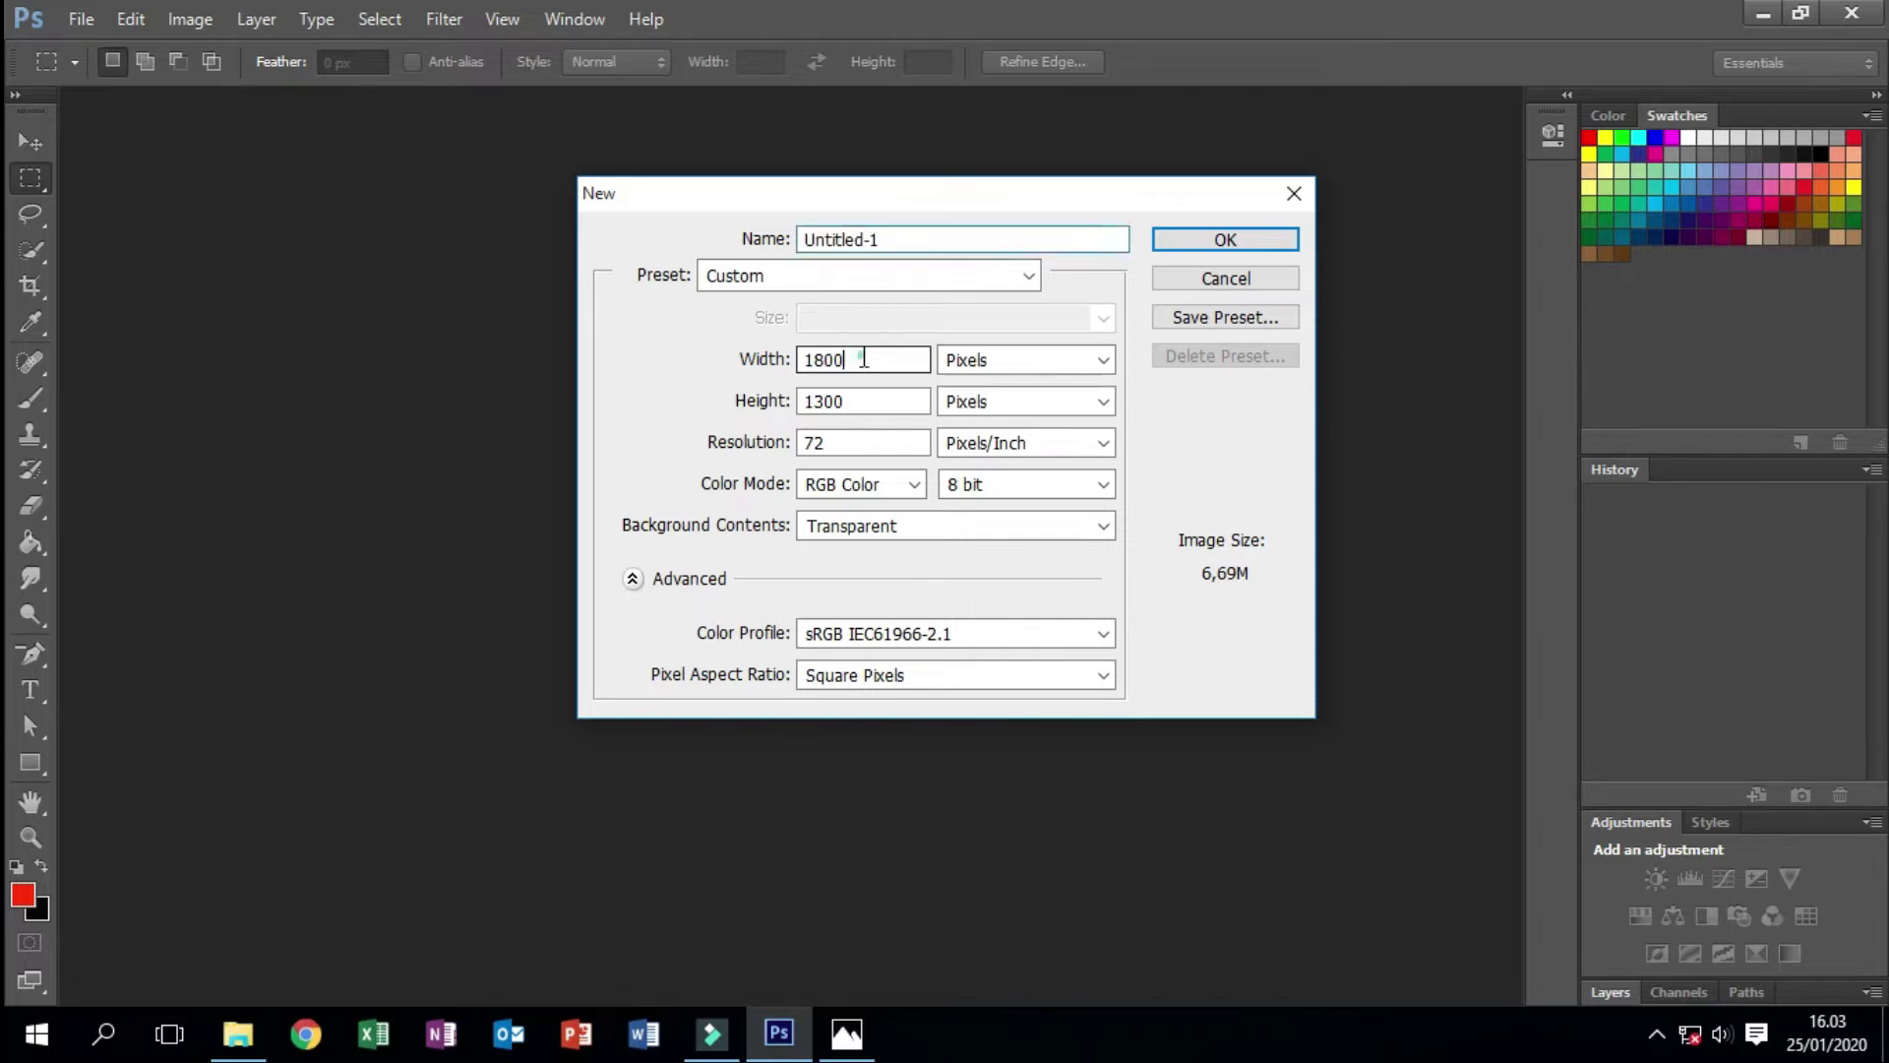
text(2100)
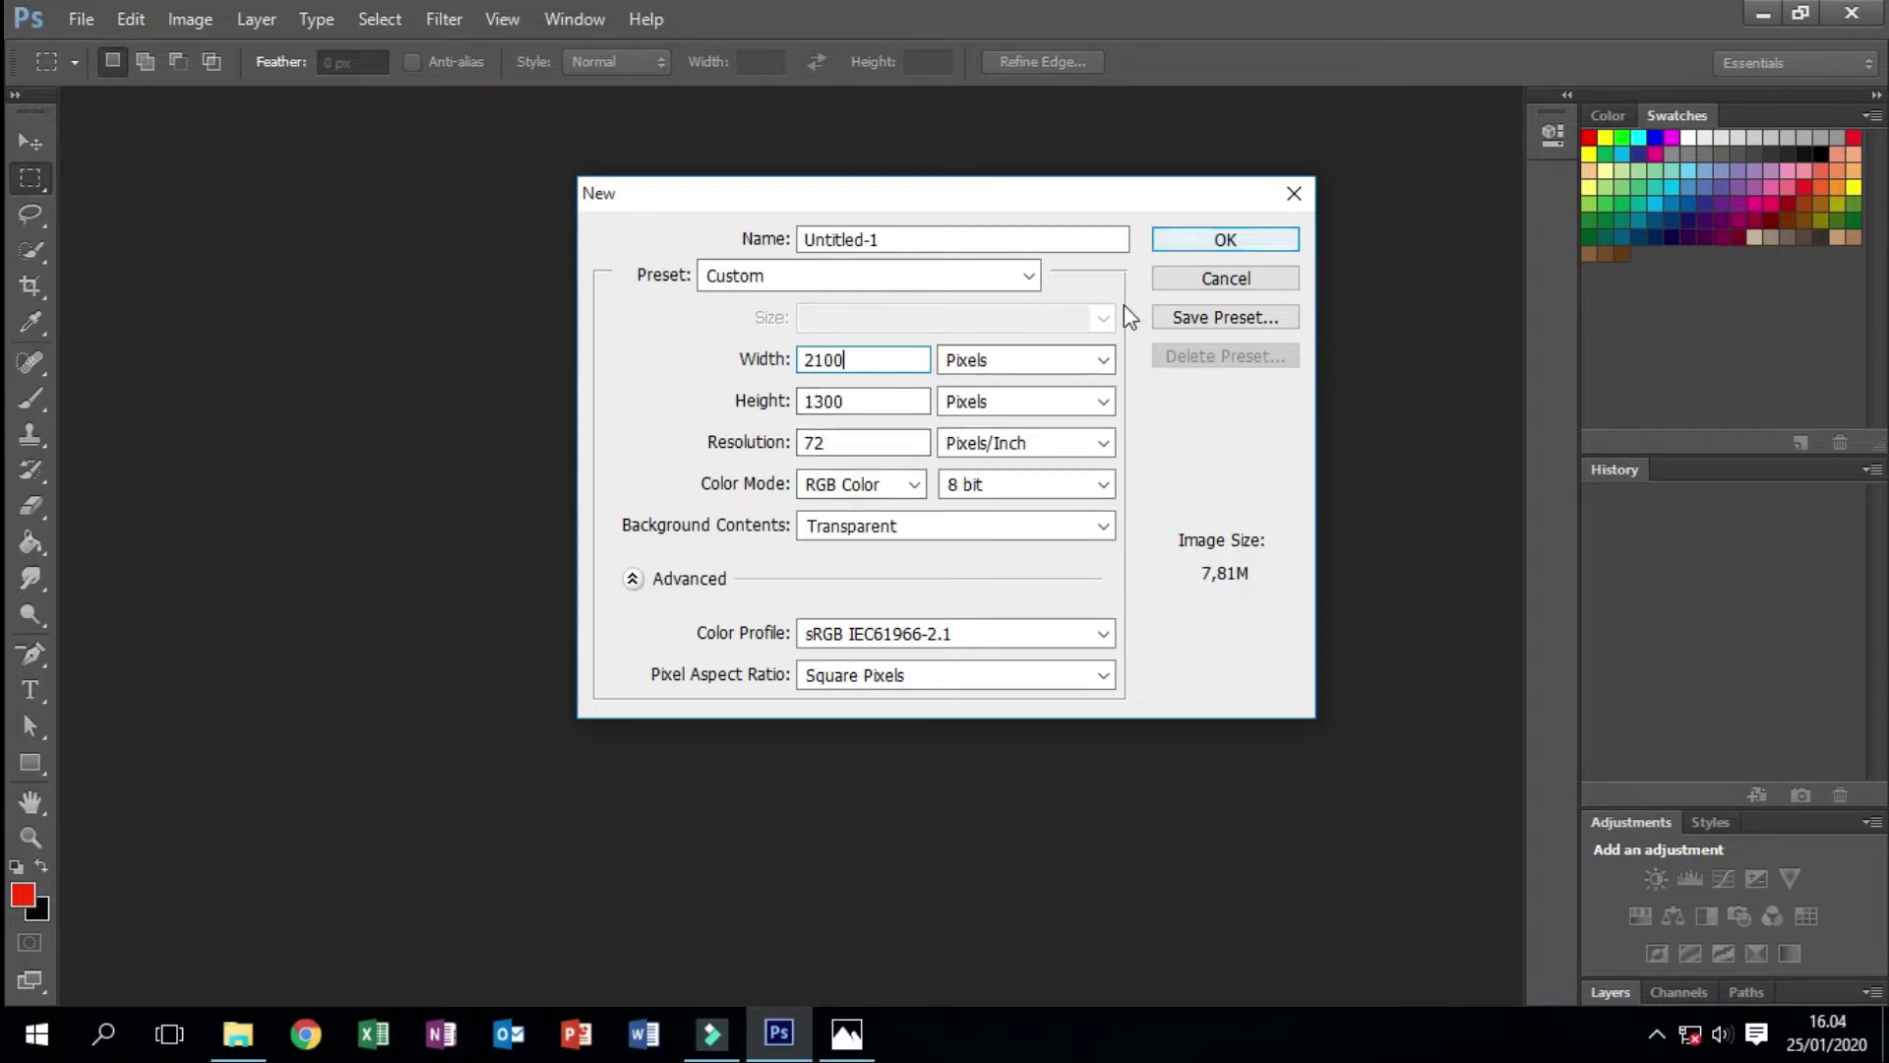
click(874, 530)
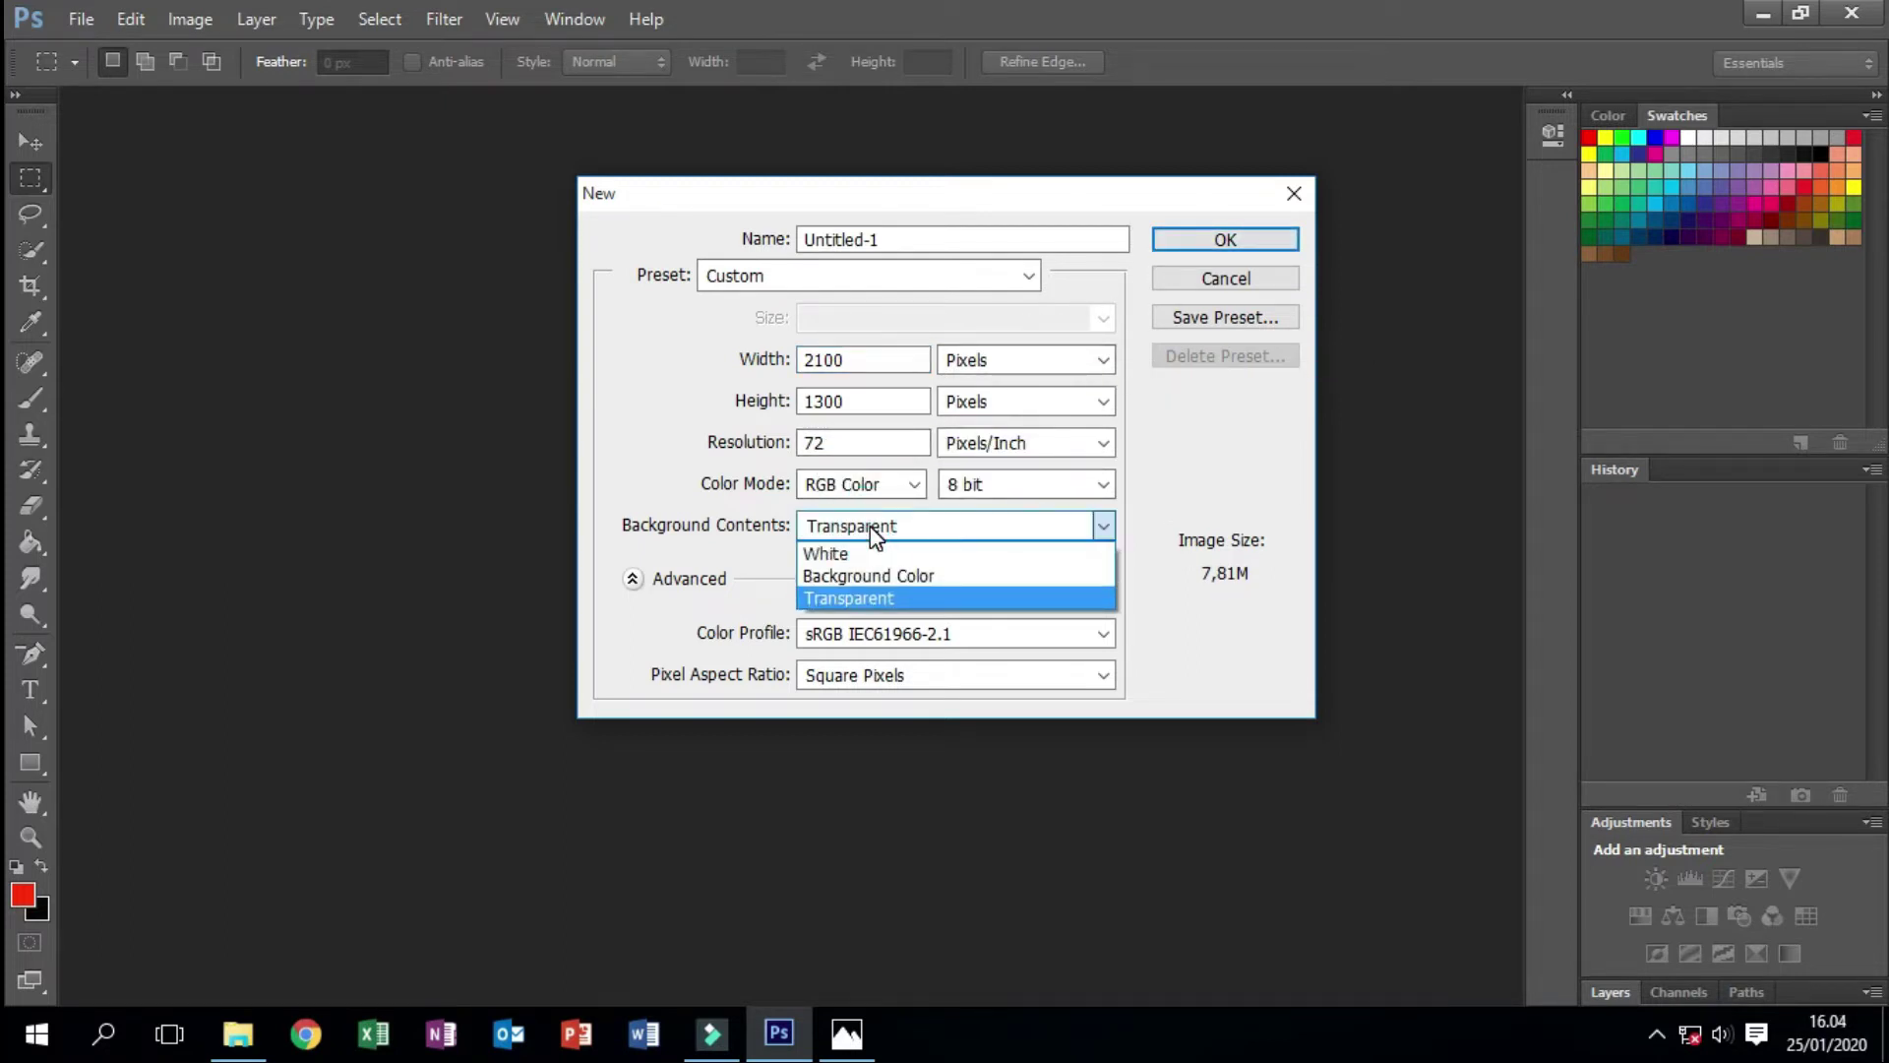
click(871, 530)
click(837, 529)
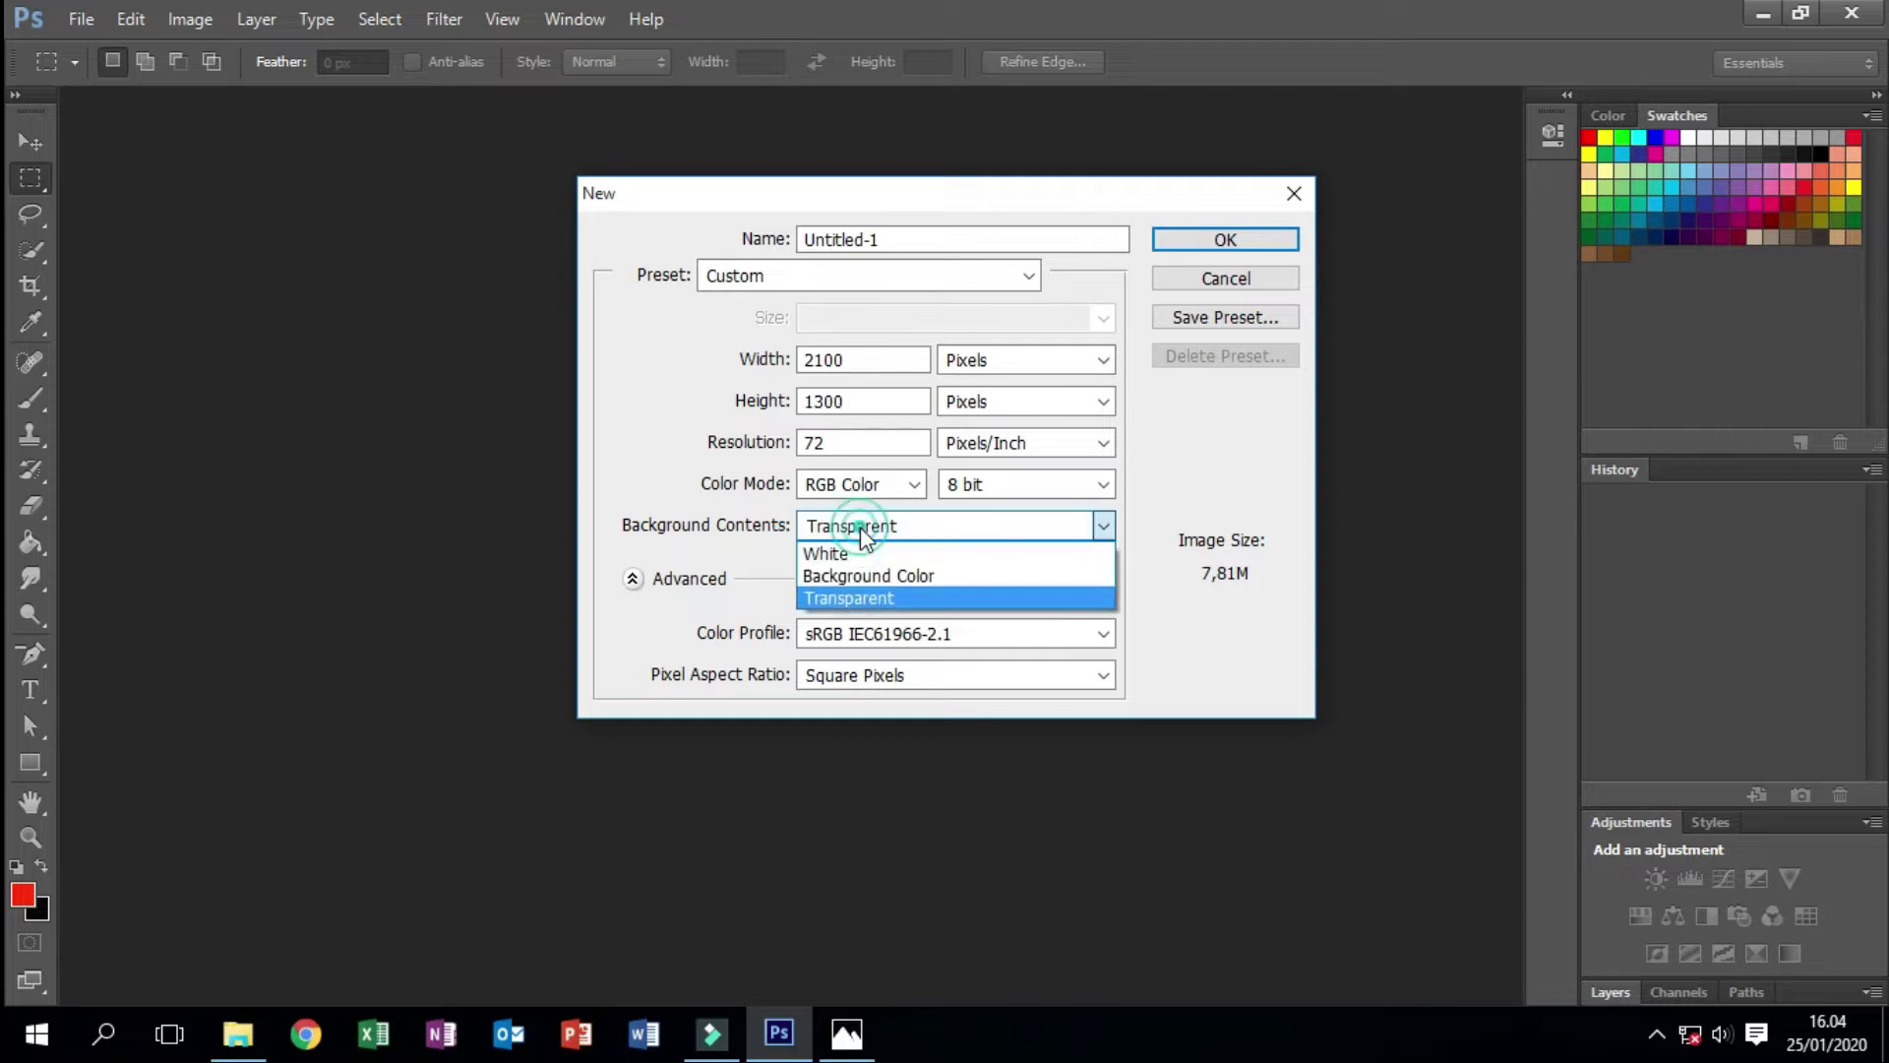
click(864, 599)
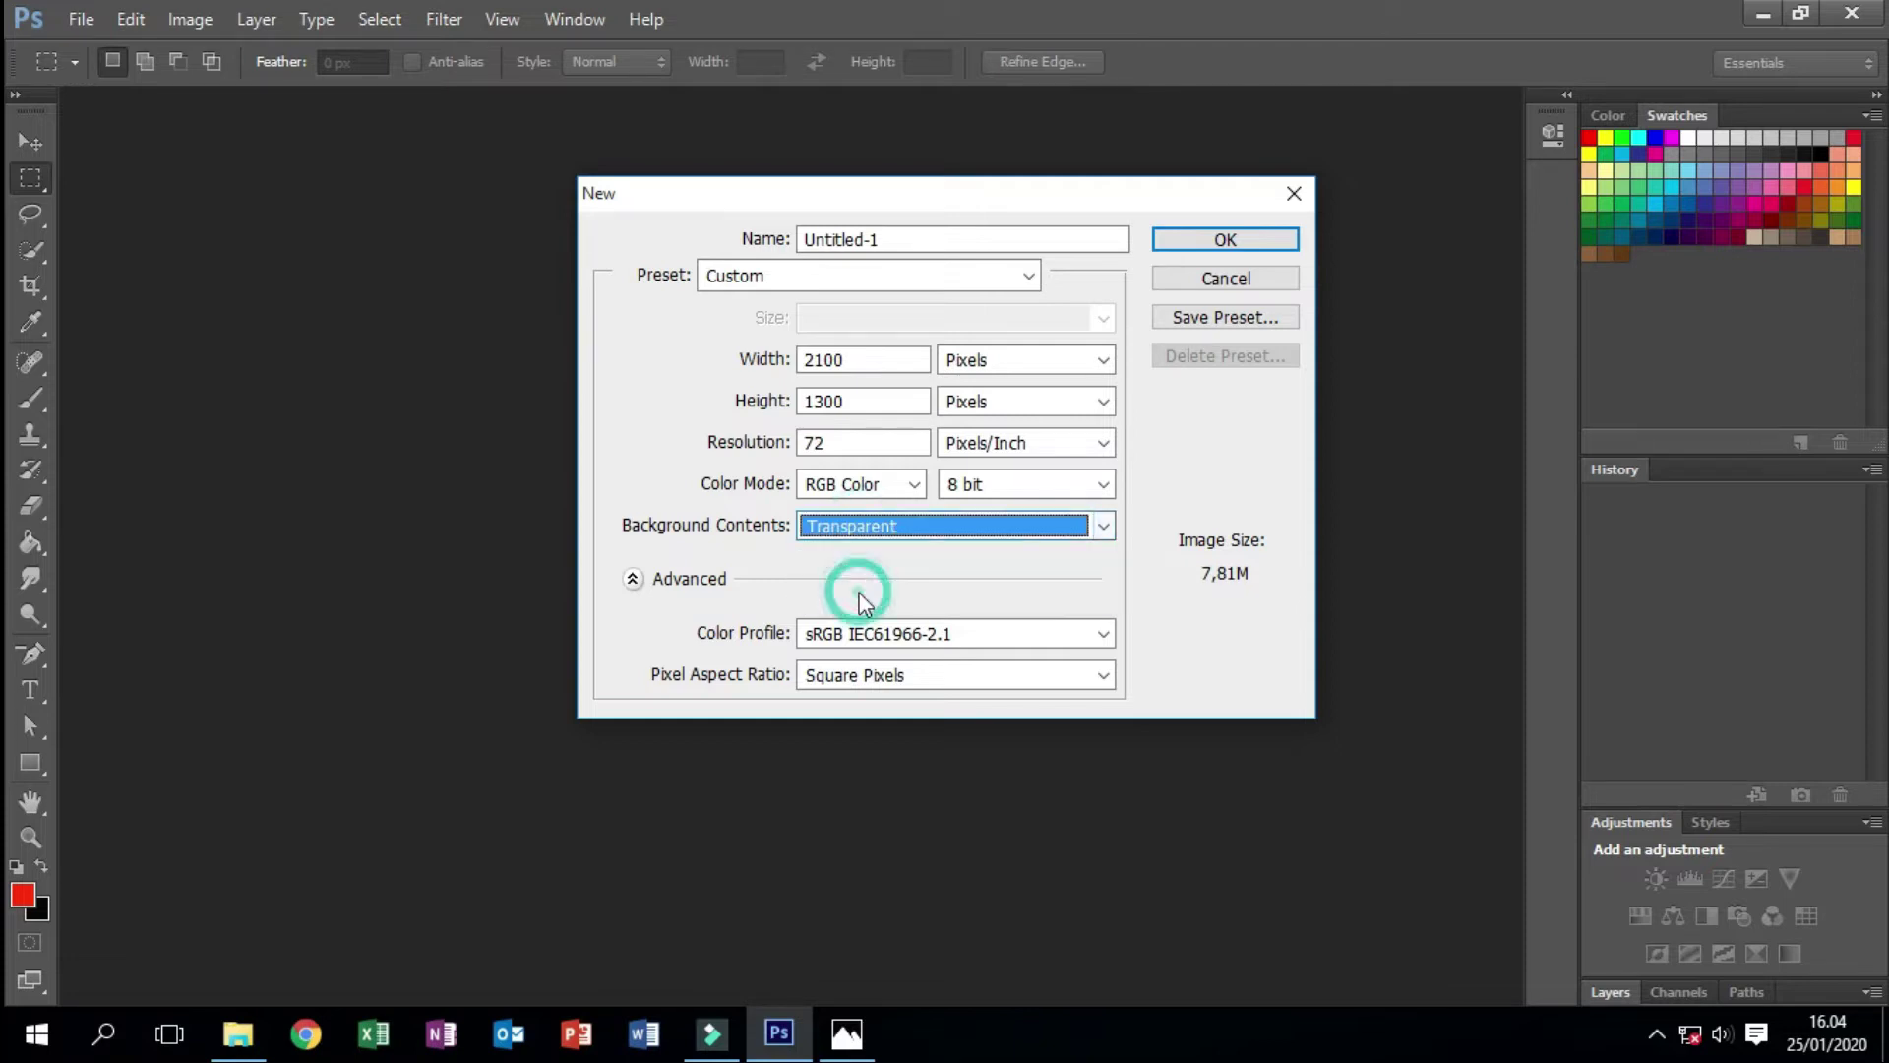
double_click(864, 443)
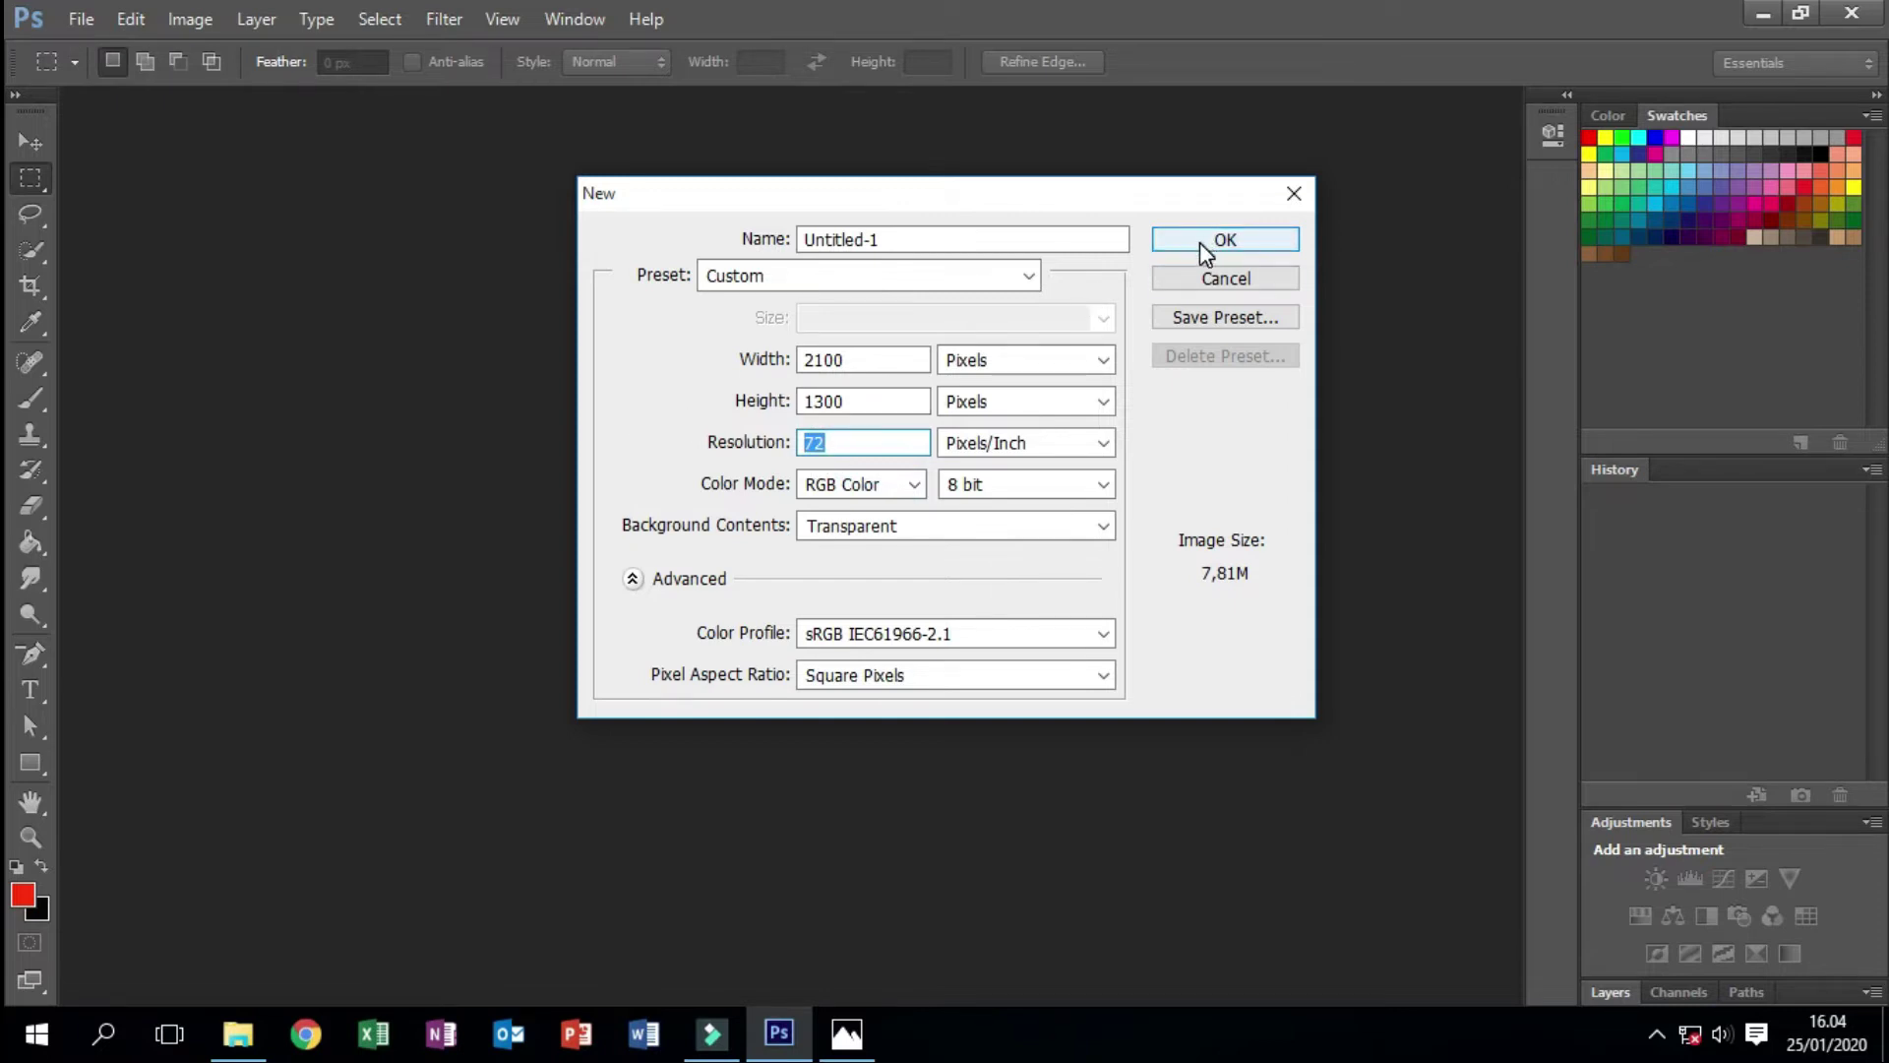
click(1206, 246)
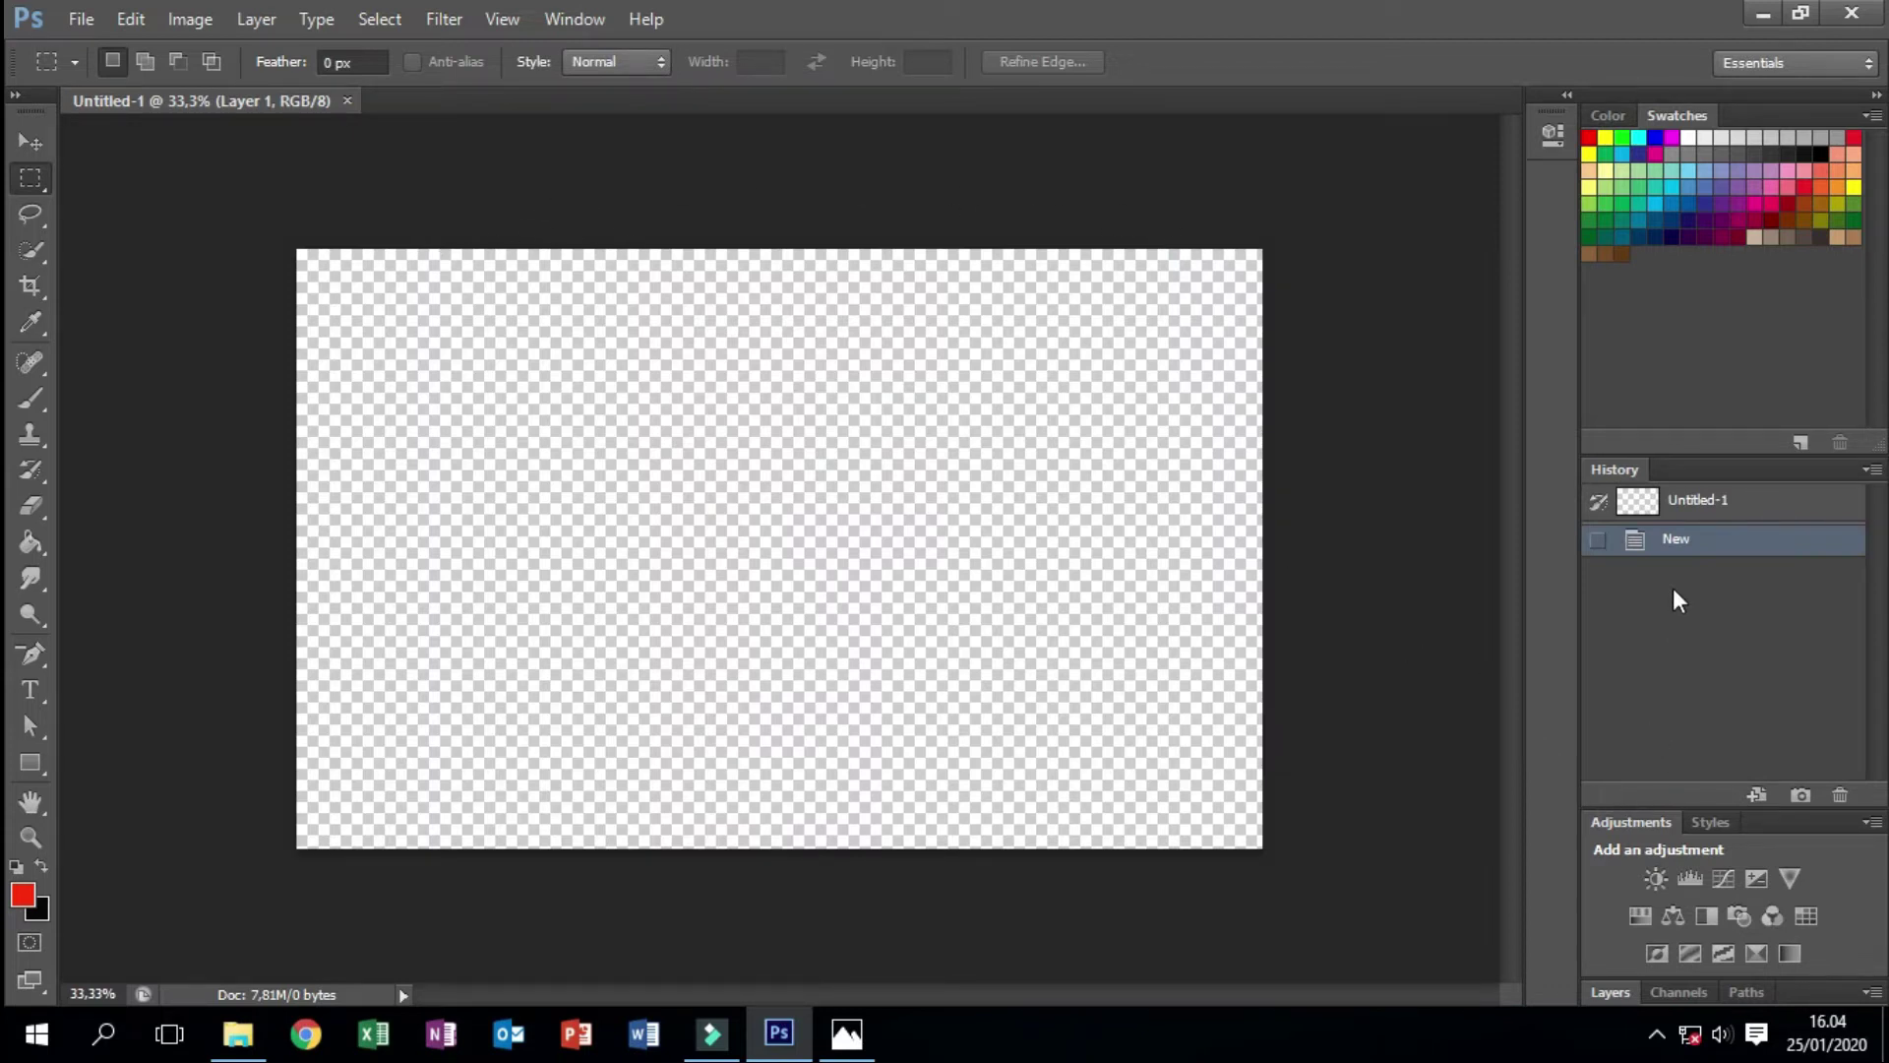
- Rename Layer 1 to 'Background' in the Layers panel
click(1677, 544)
click(1624, 992)
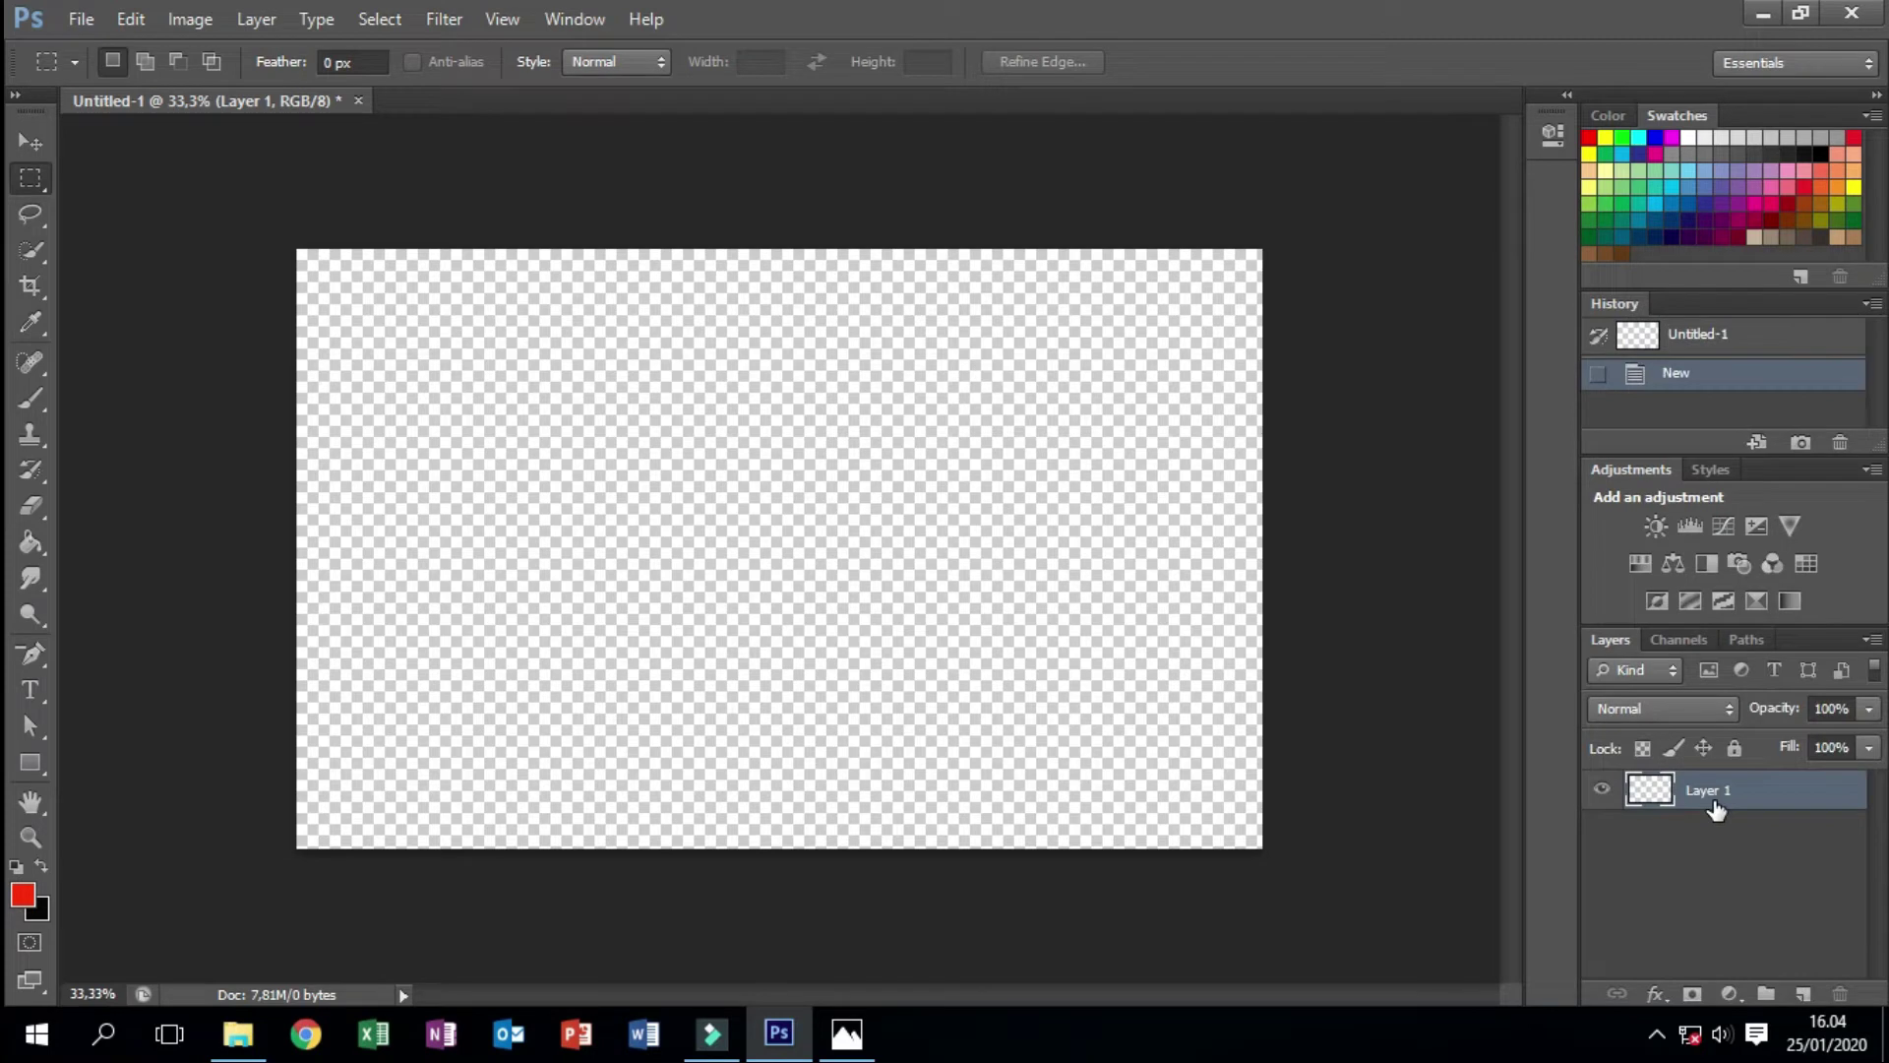
double_click(1713, 799)
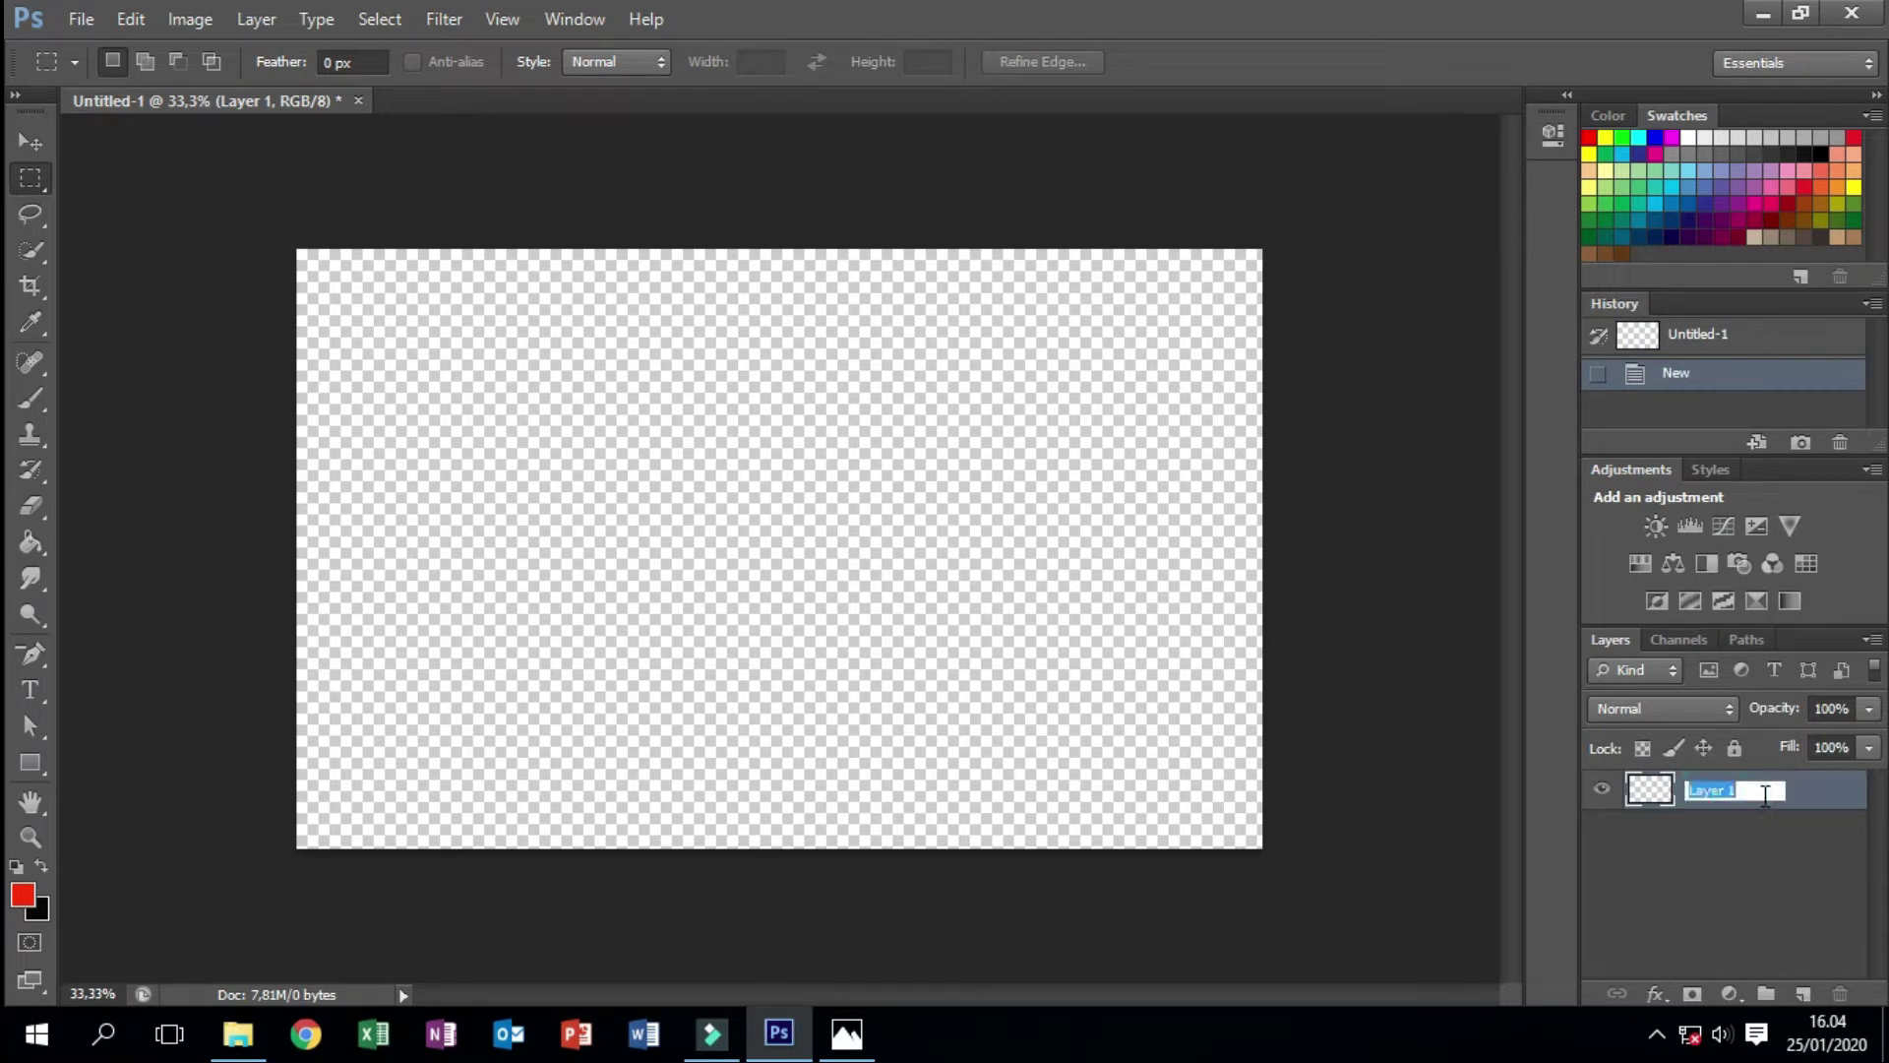
text(Background)
click(1791, 805)
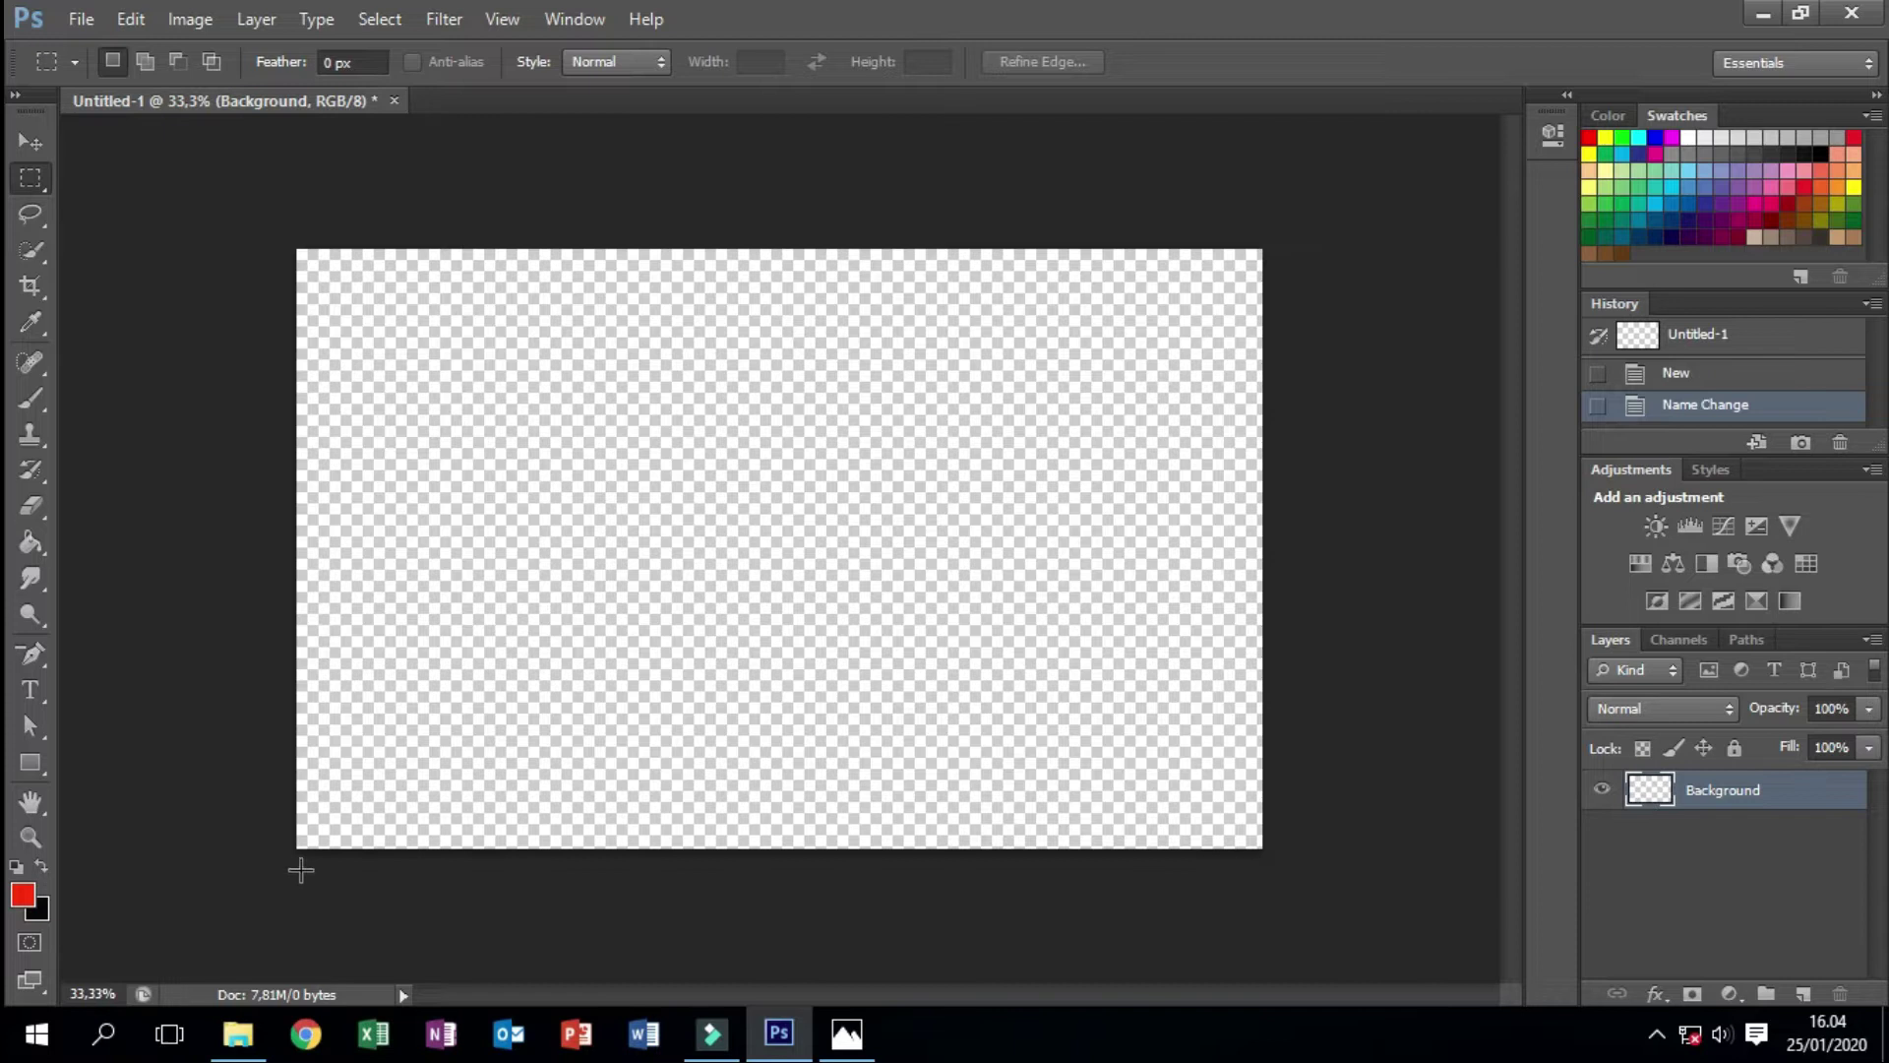
- Set the foreground colour to black 030303 and paint-bucket fill the canvas with it
click(25, 900)
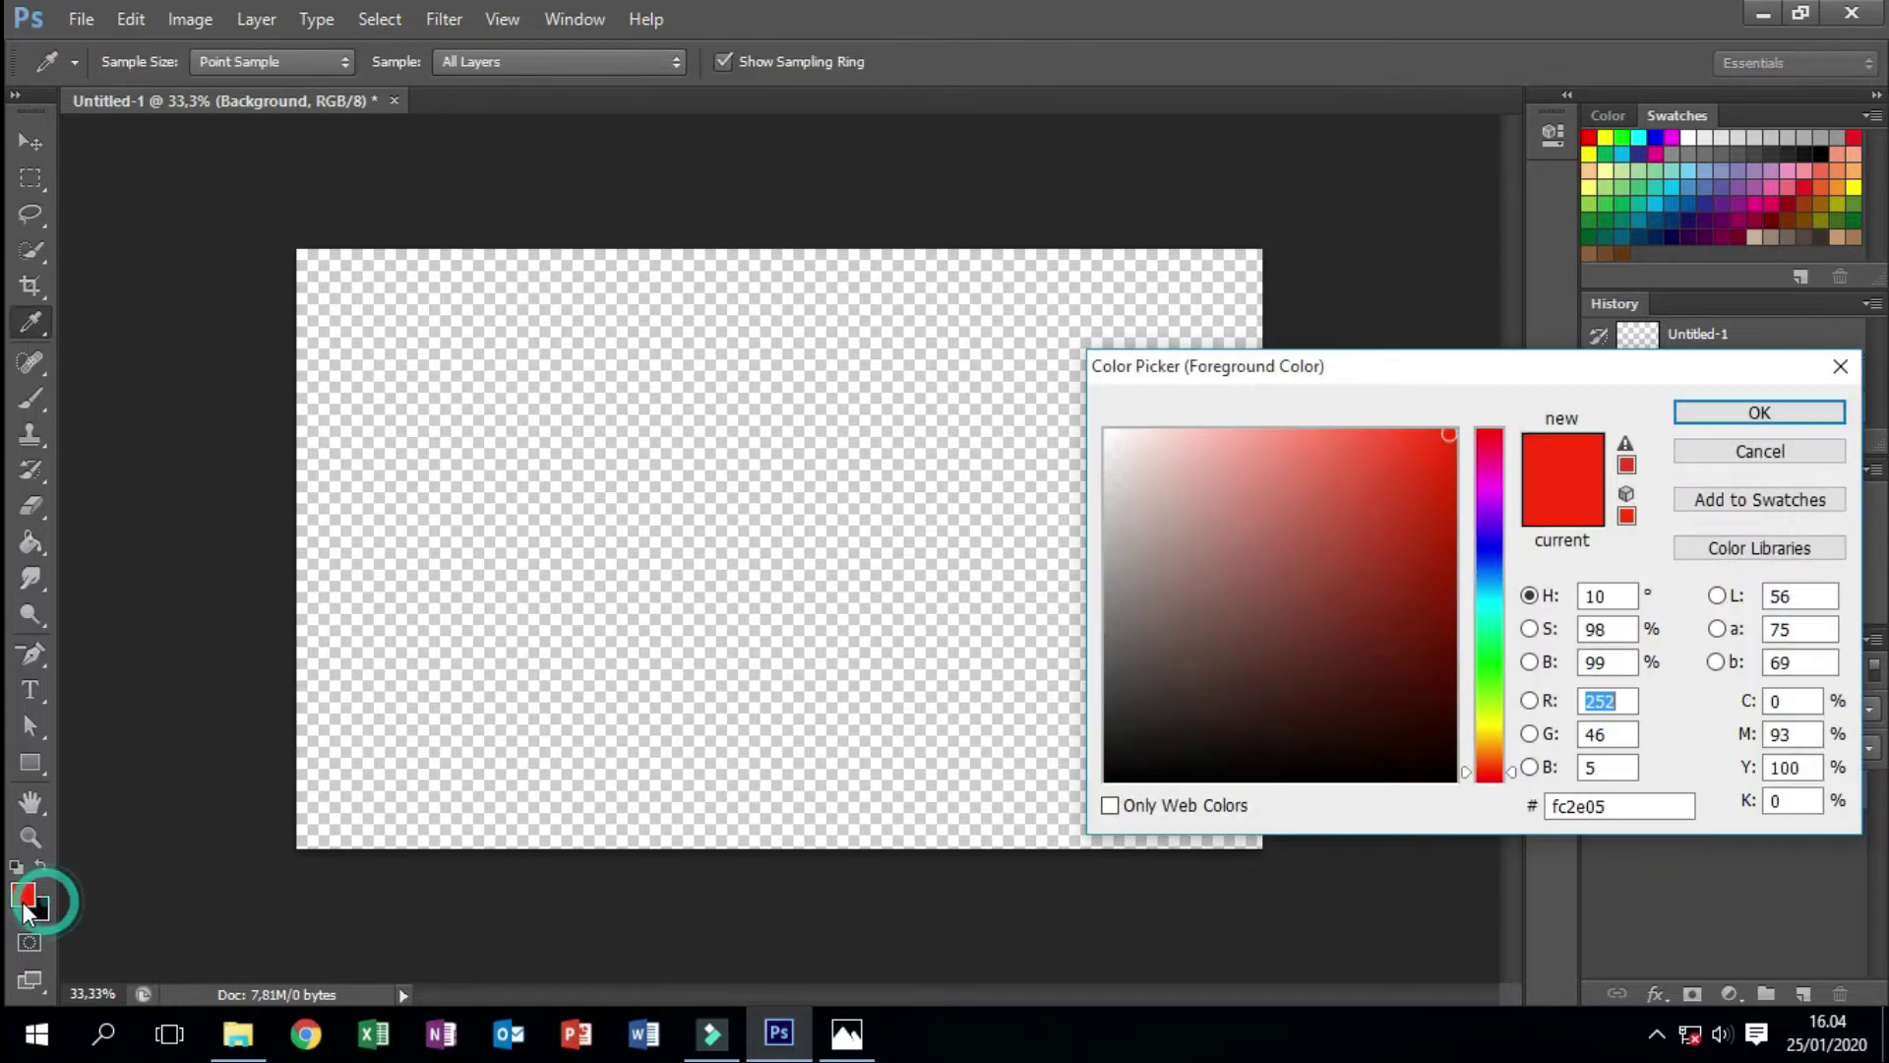
click(1122, 776)
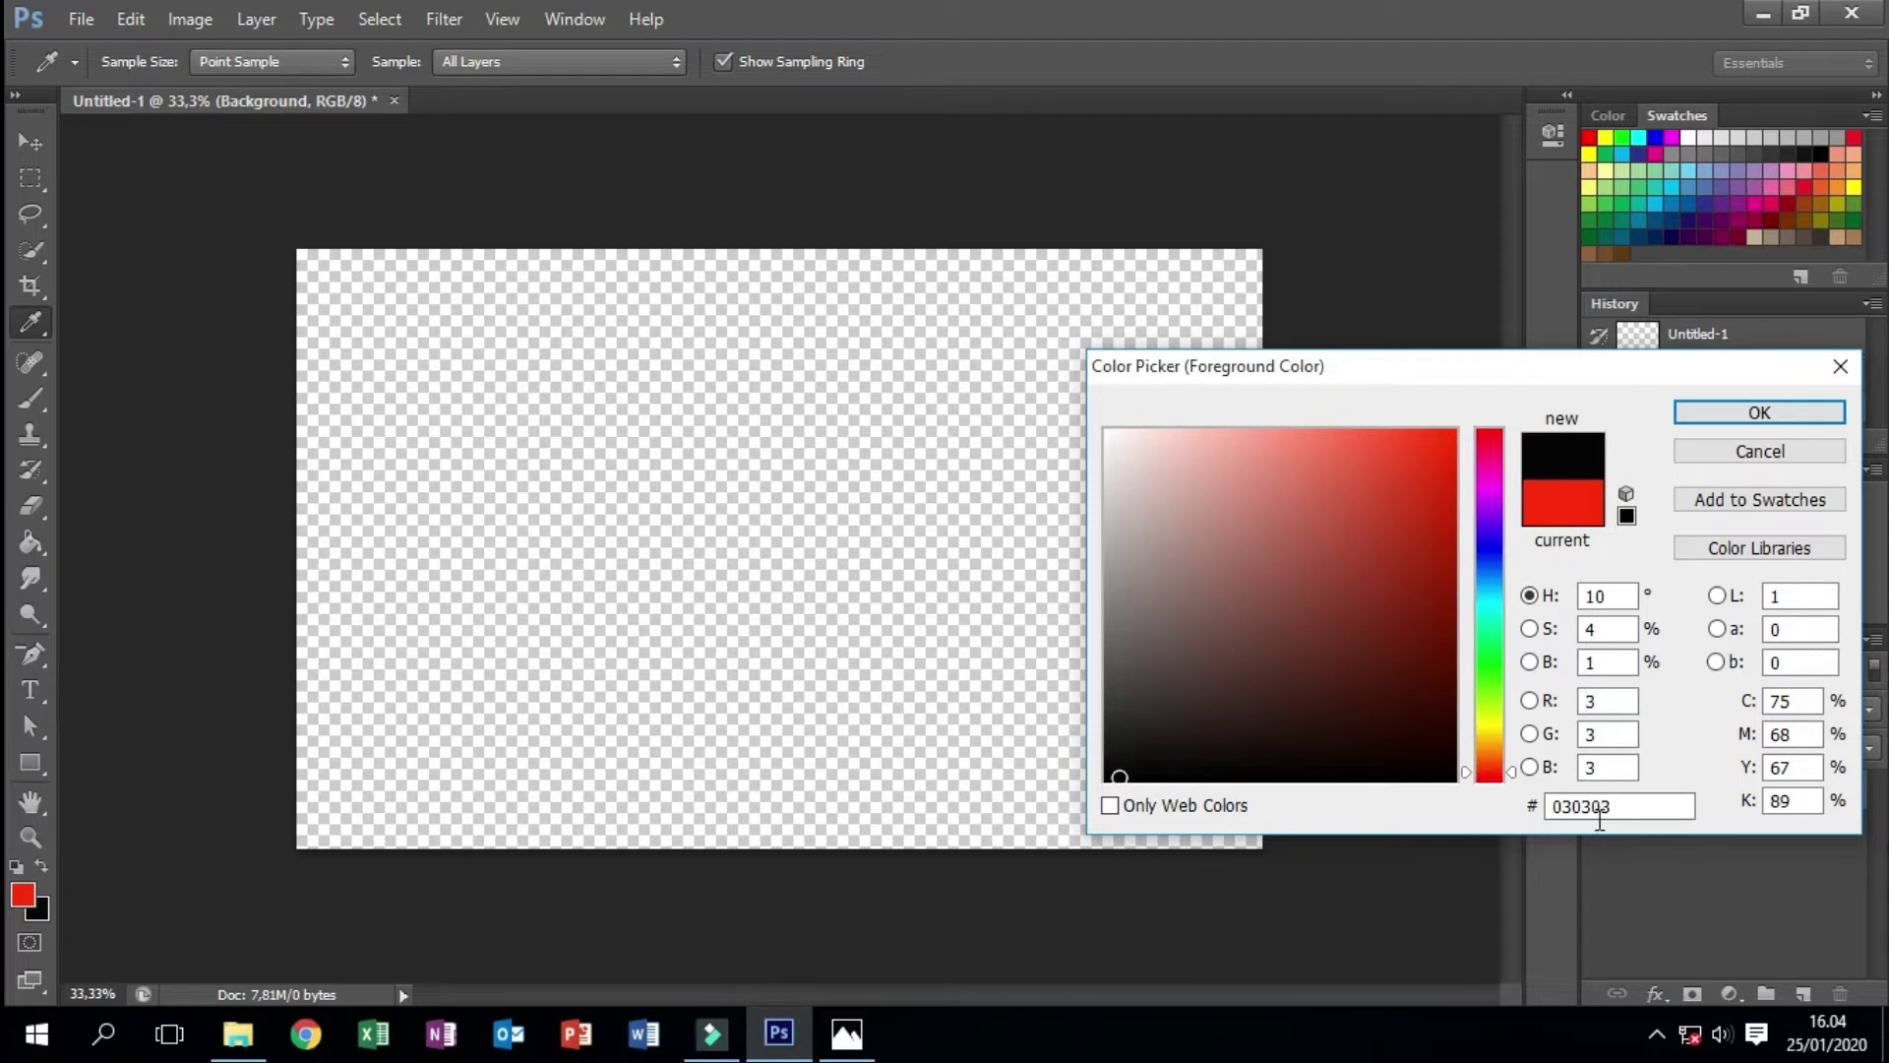
drag(1673, 805, 1466, 802)
click(1684, 412)
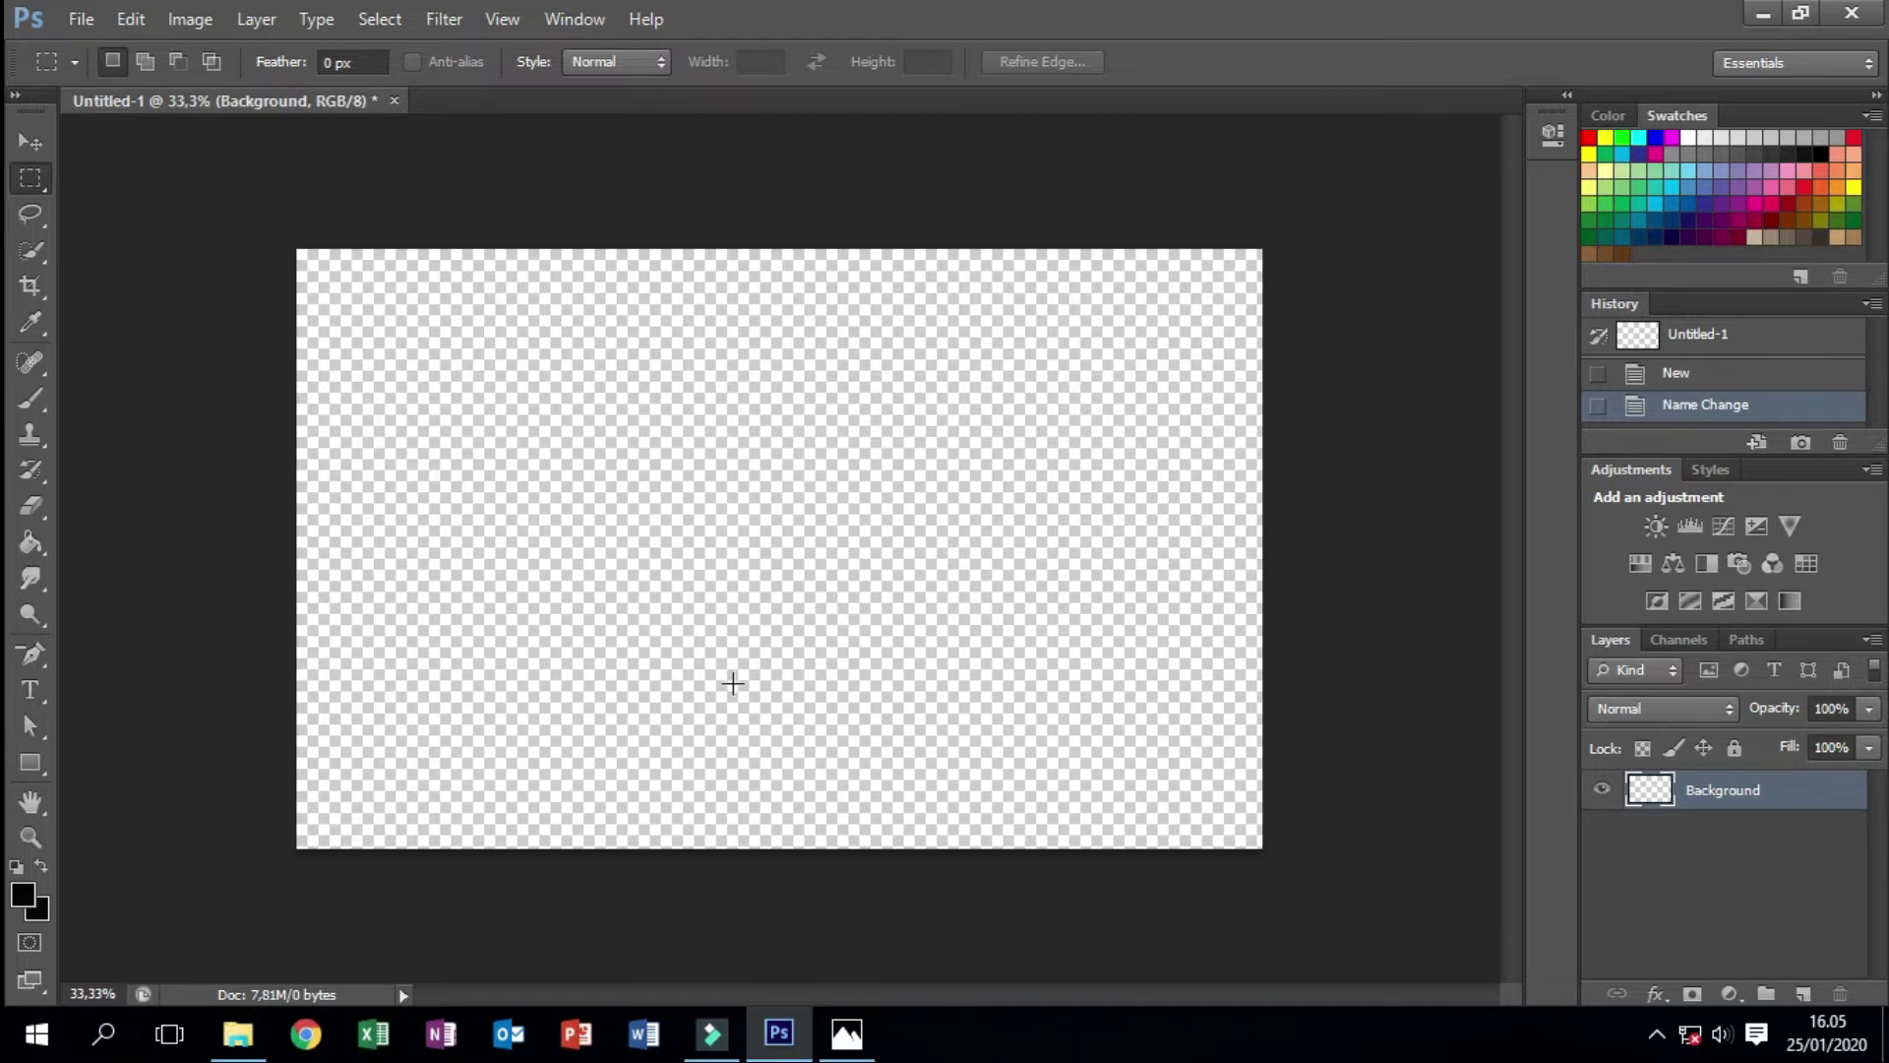
click(29, 551)
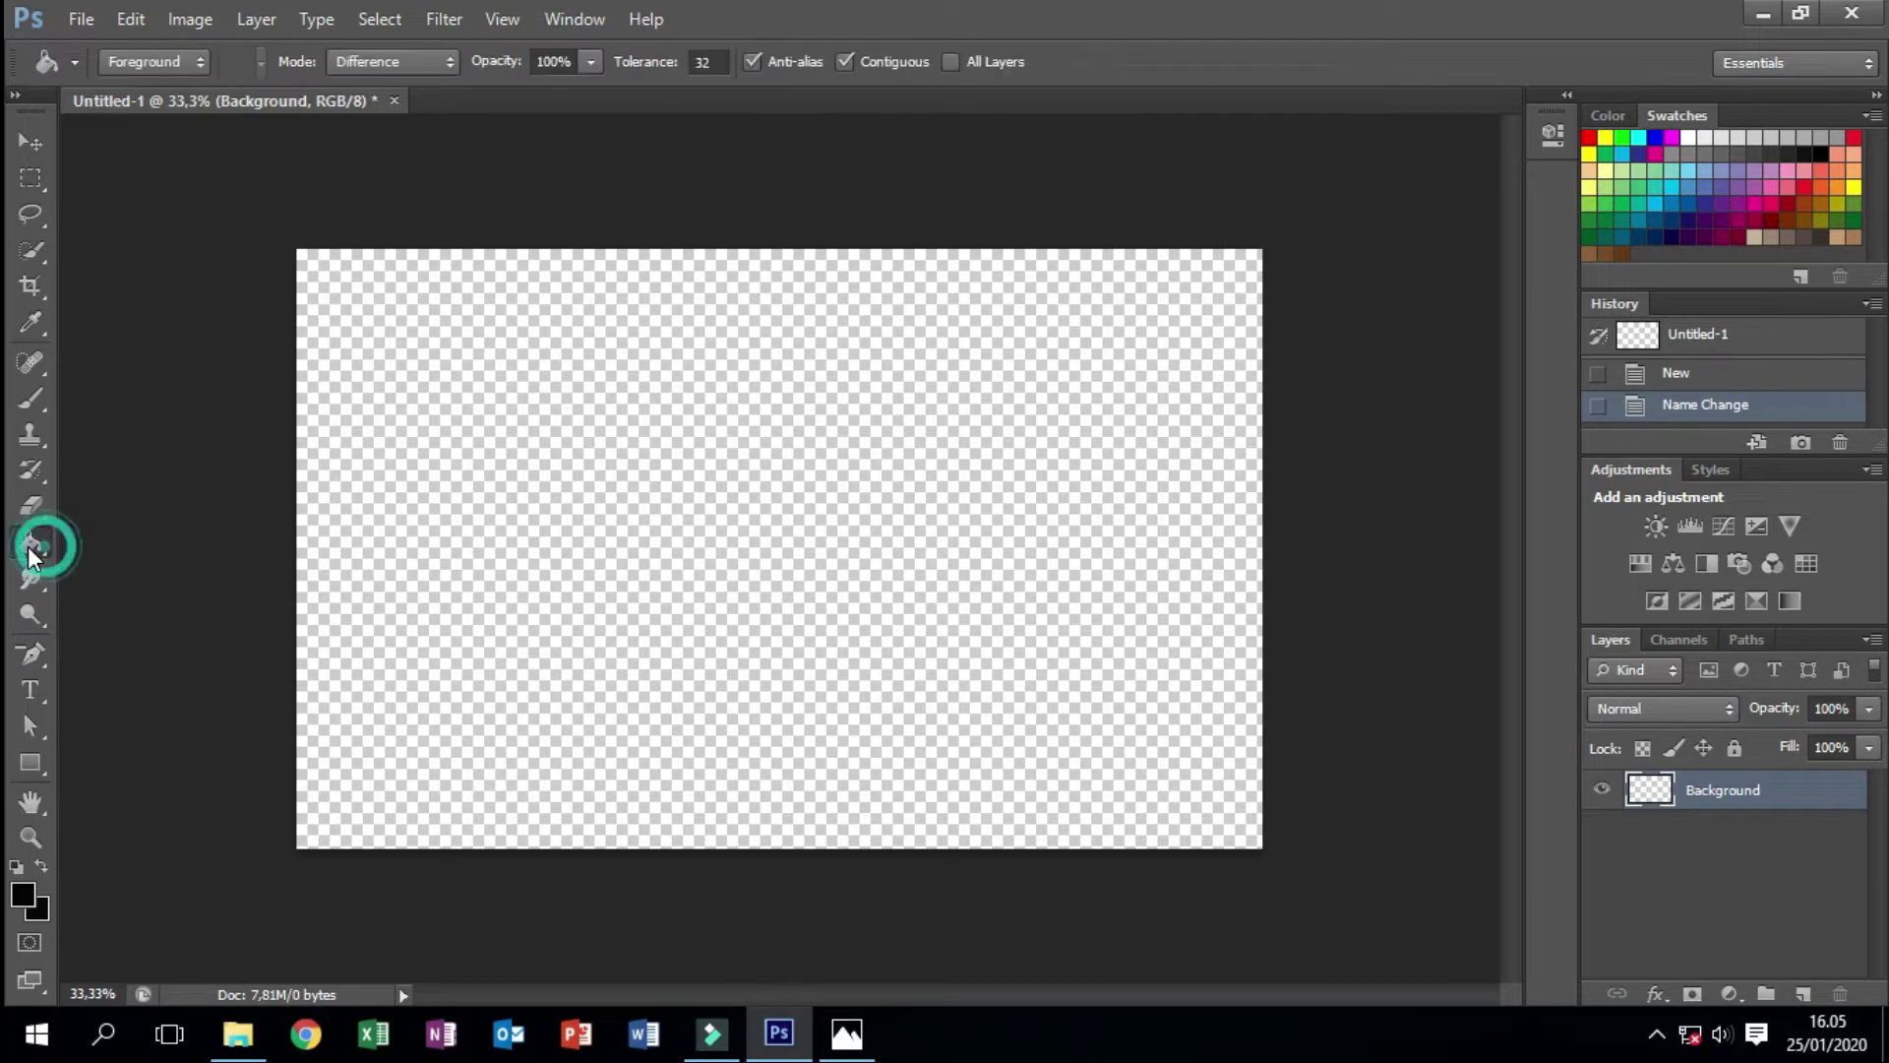
click(590, 423)
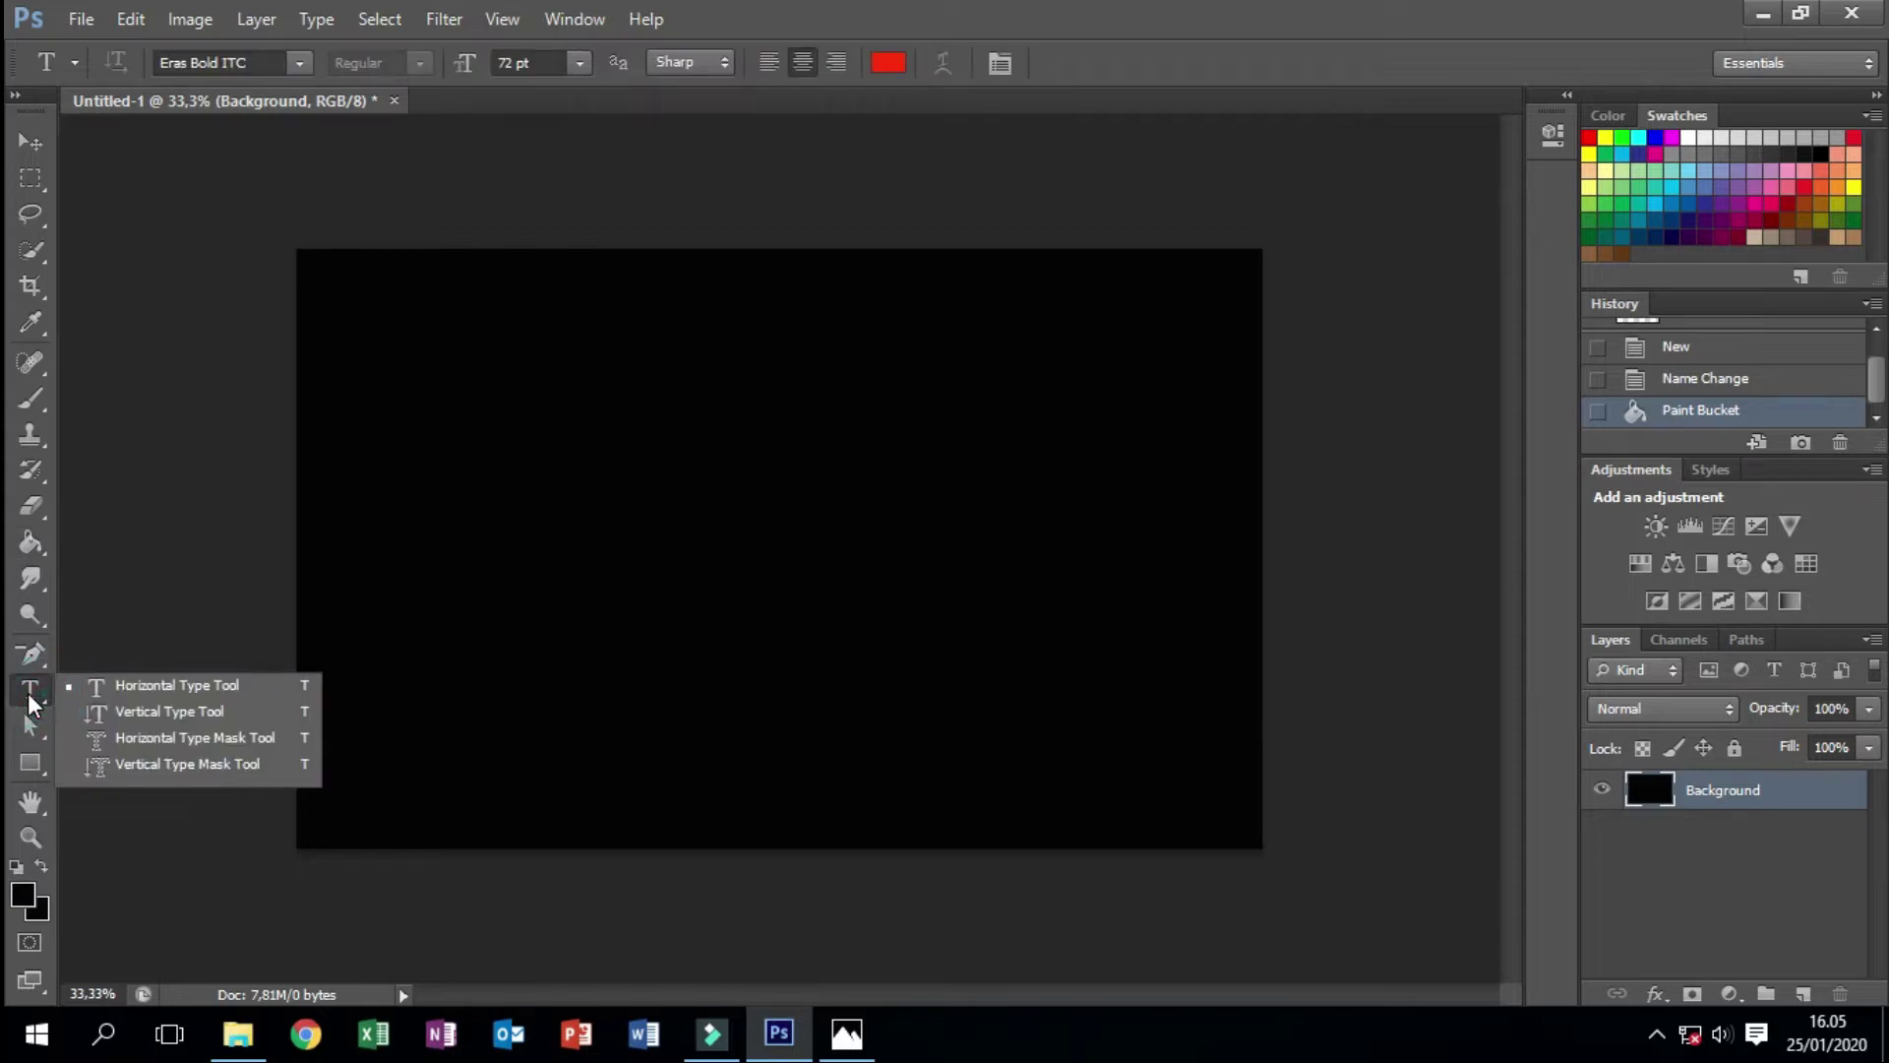
- With the Horizontal Type tool, set the text colour to a pale cream
click(173, 686)
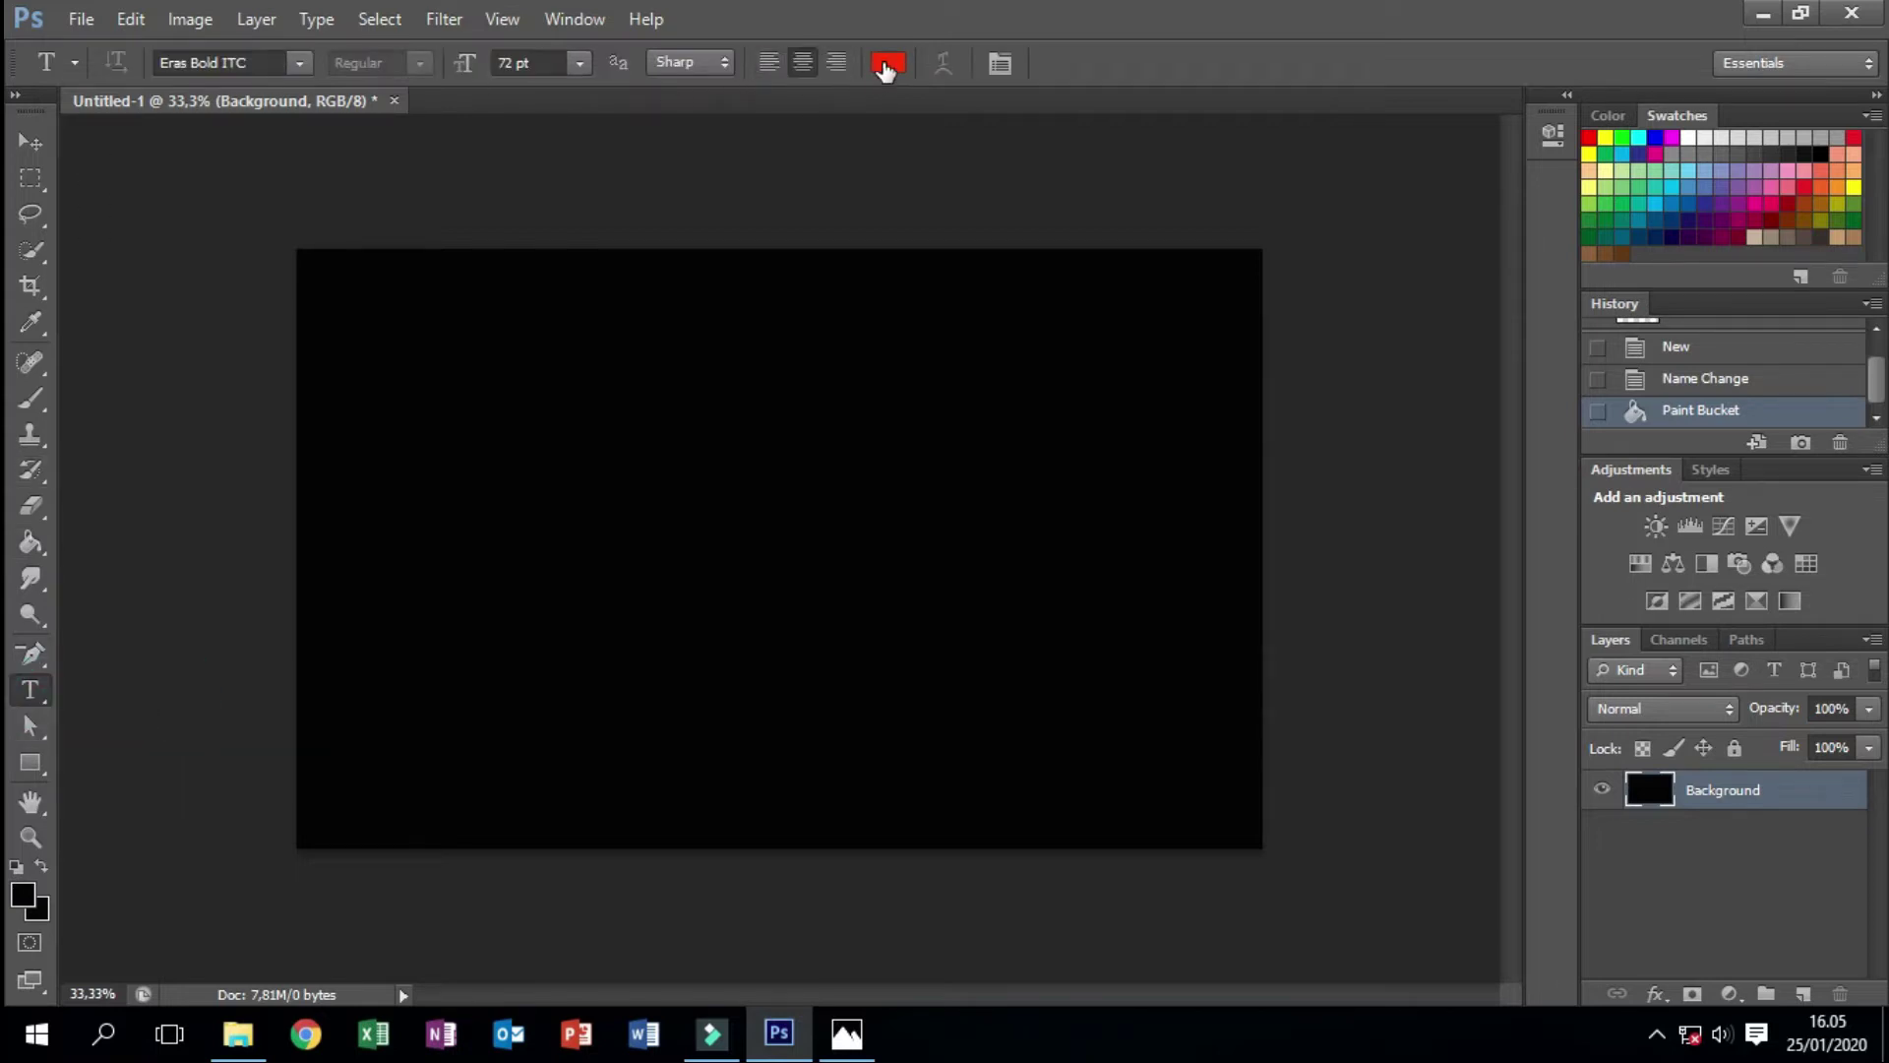
click(885, 65)
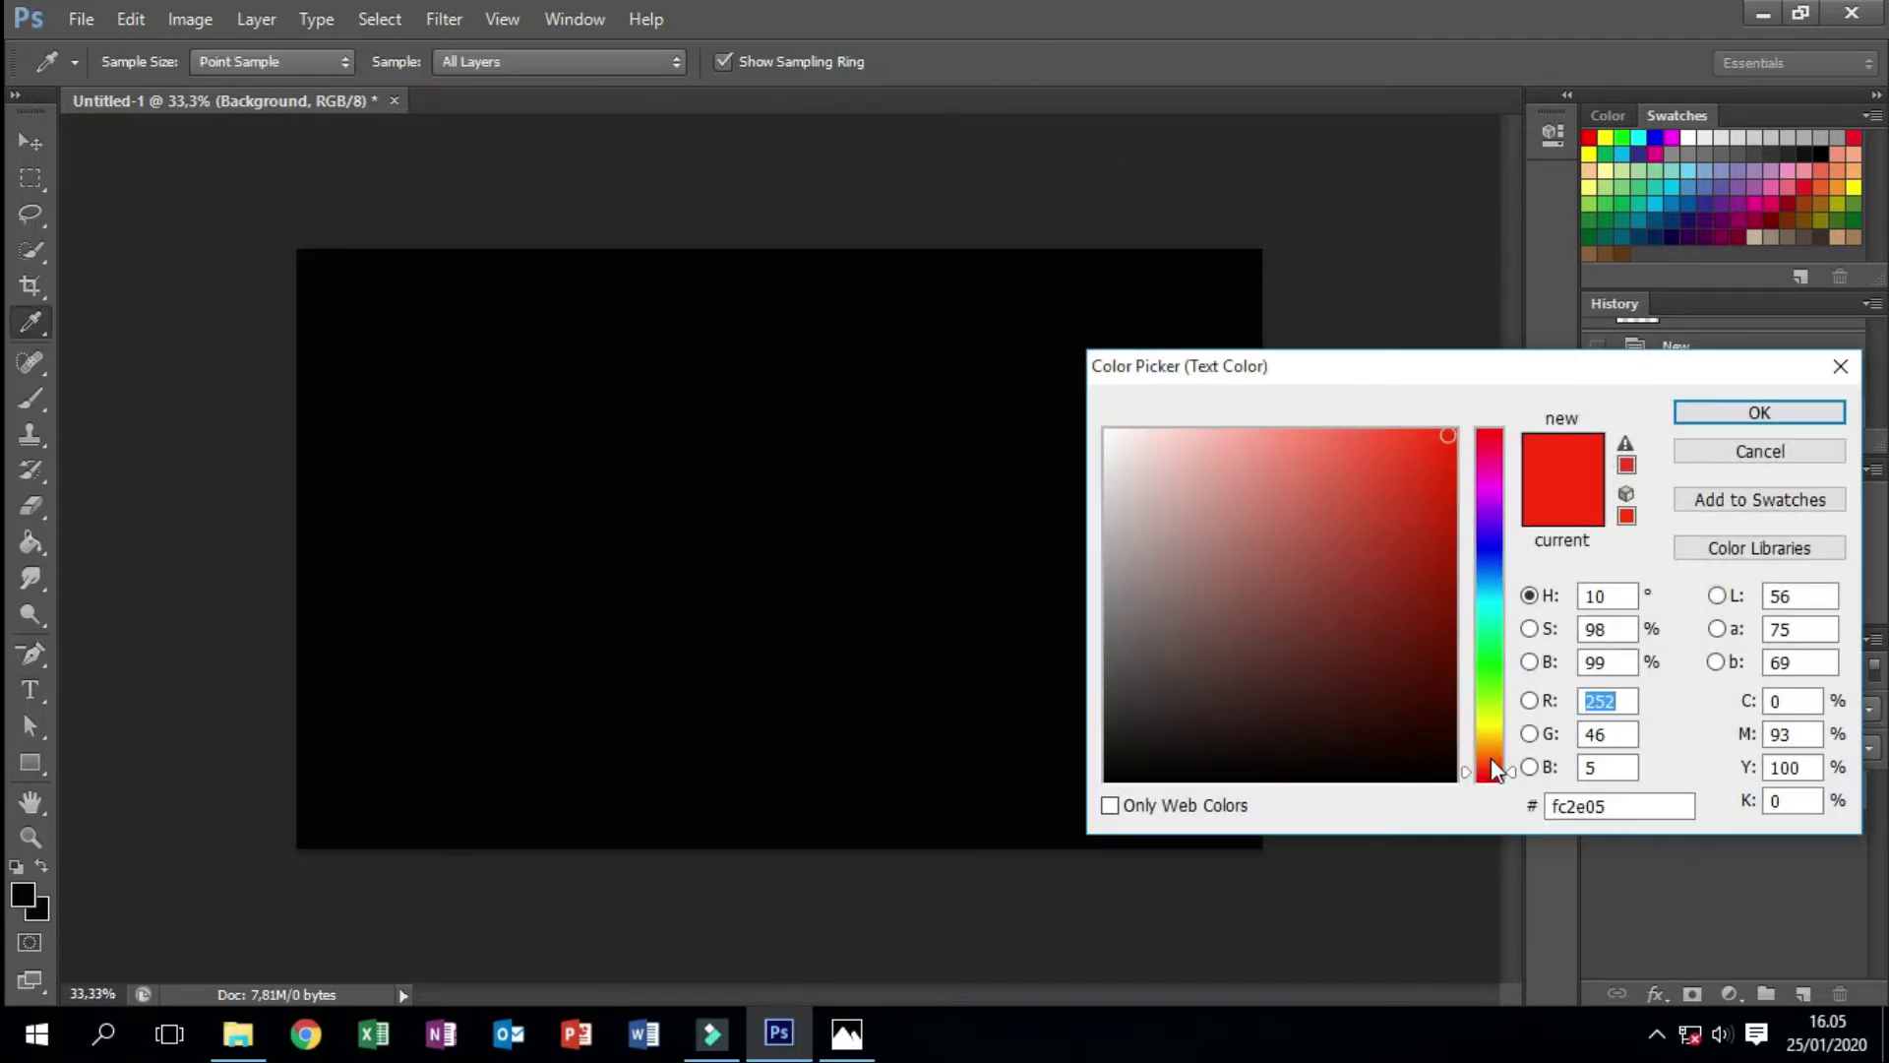
click(1494, 741)
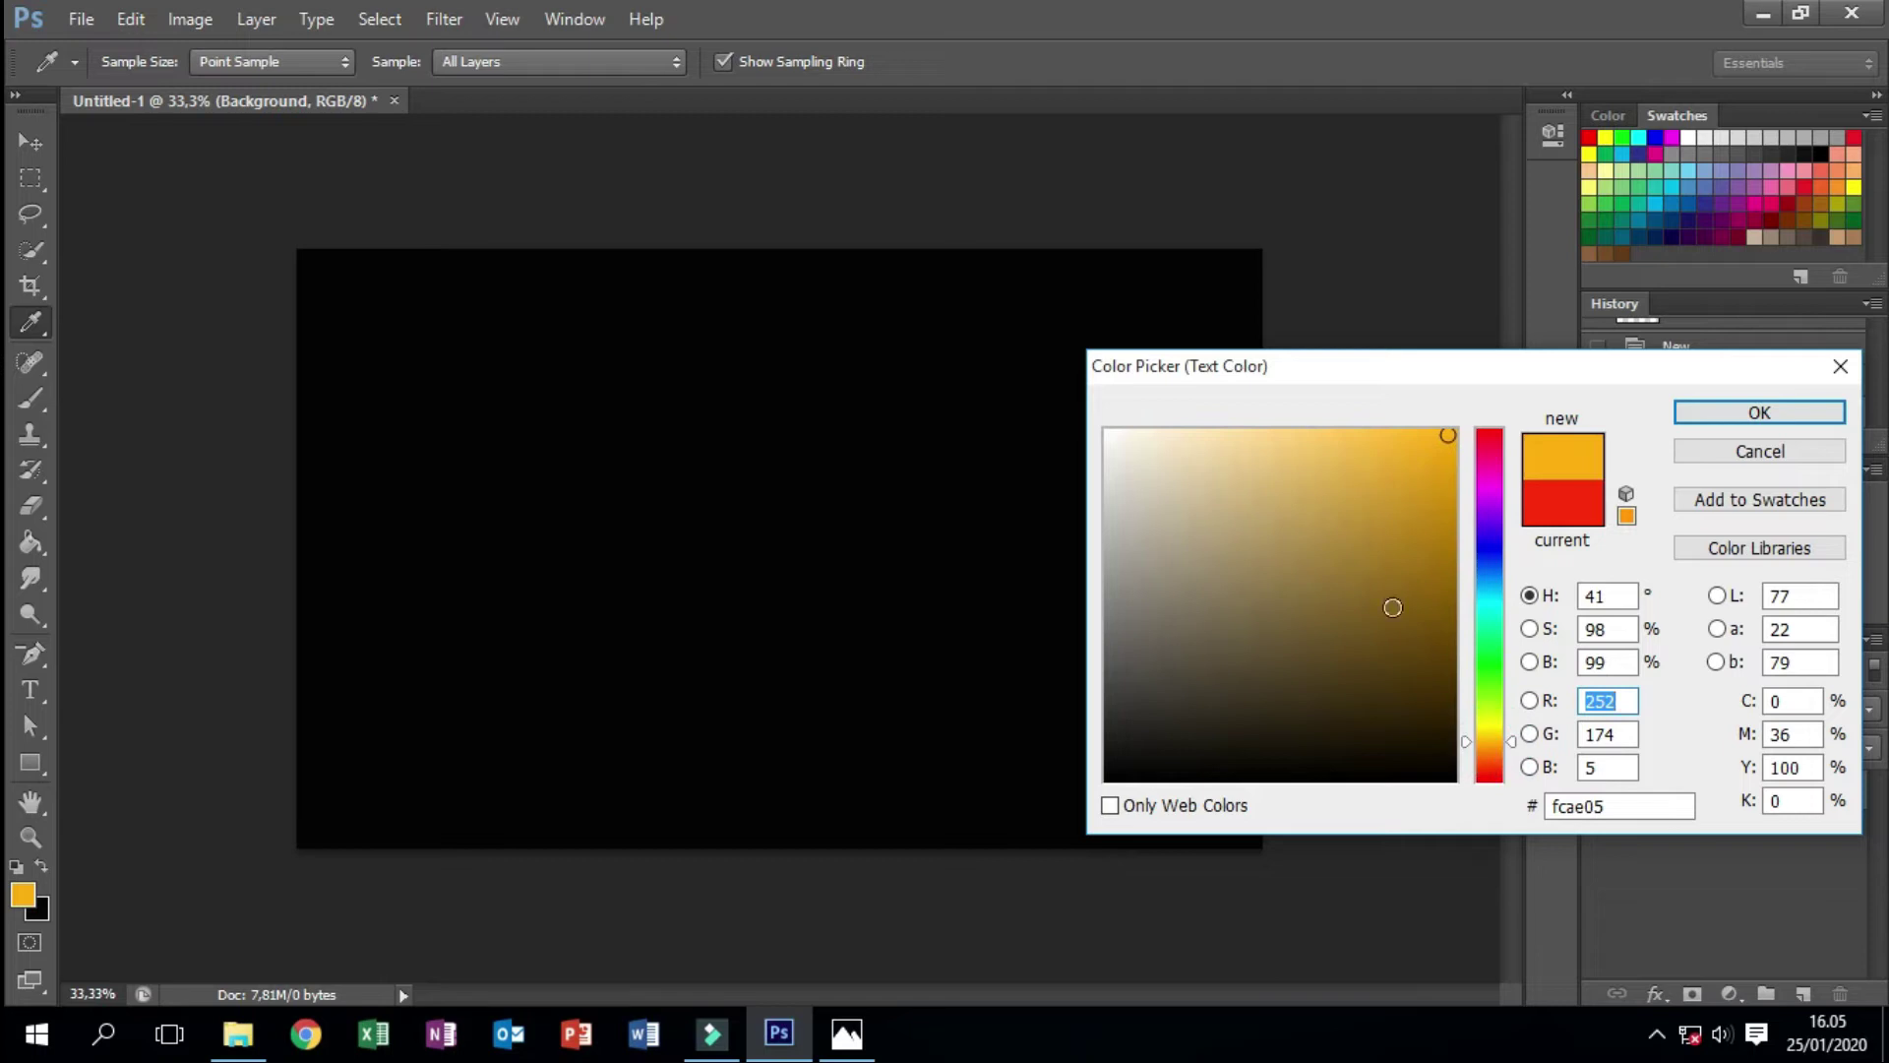
click(1230, 434)
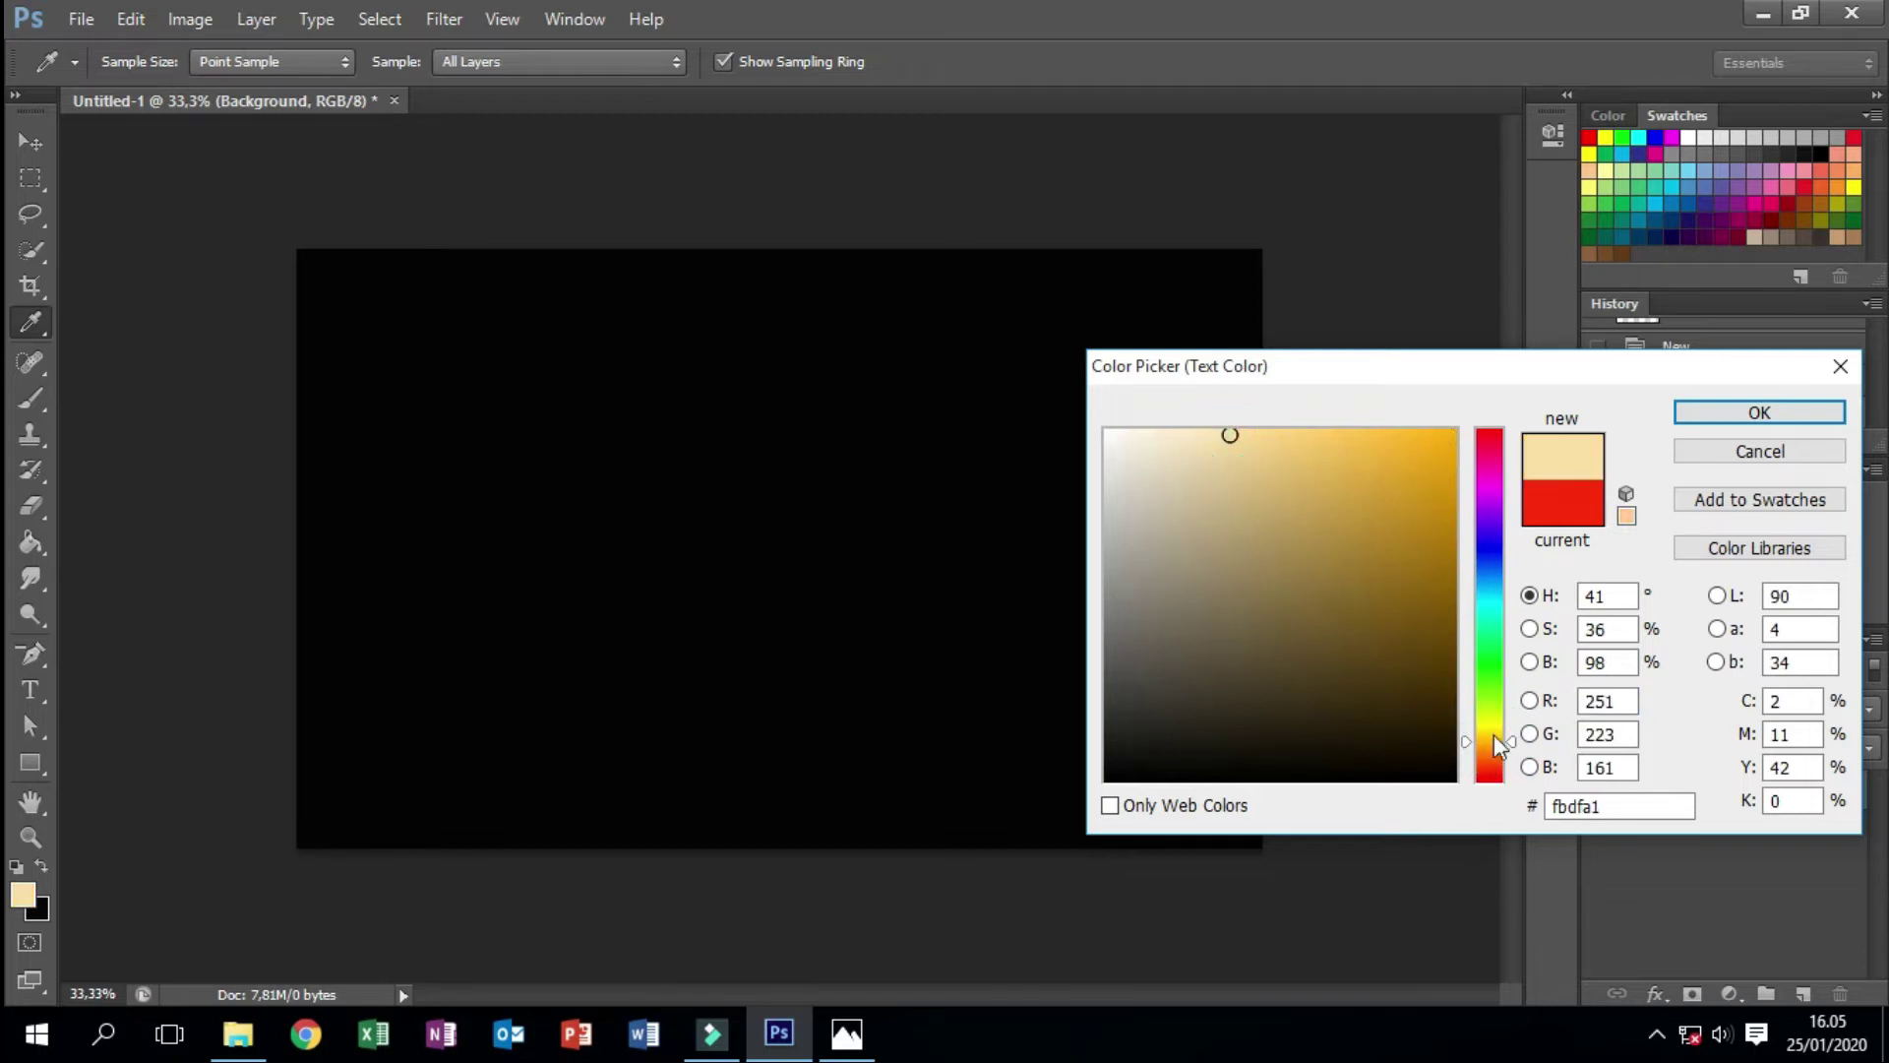
click(1247, 440)
click(1240, 434)
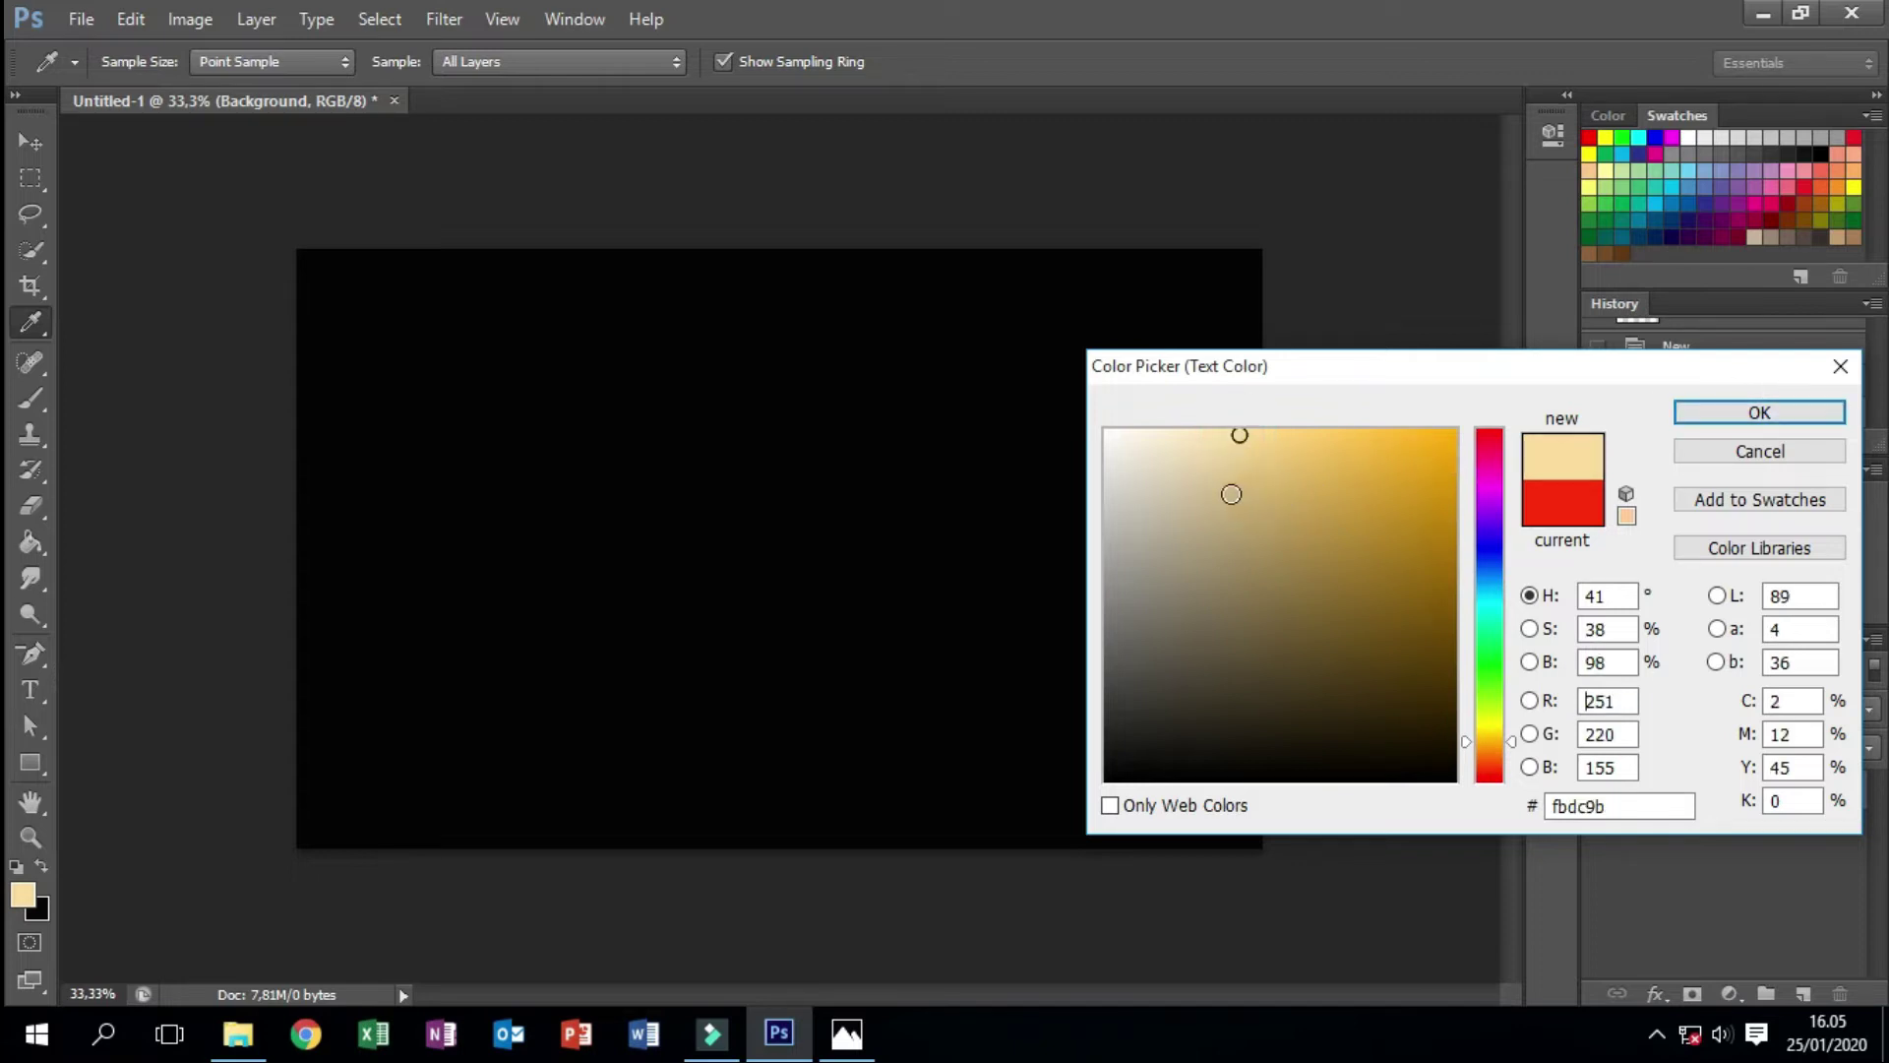
click(1178, 446)
click(1738, 417)
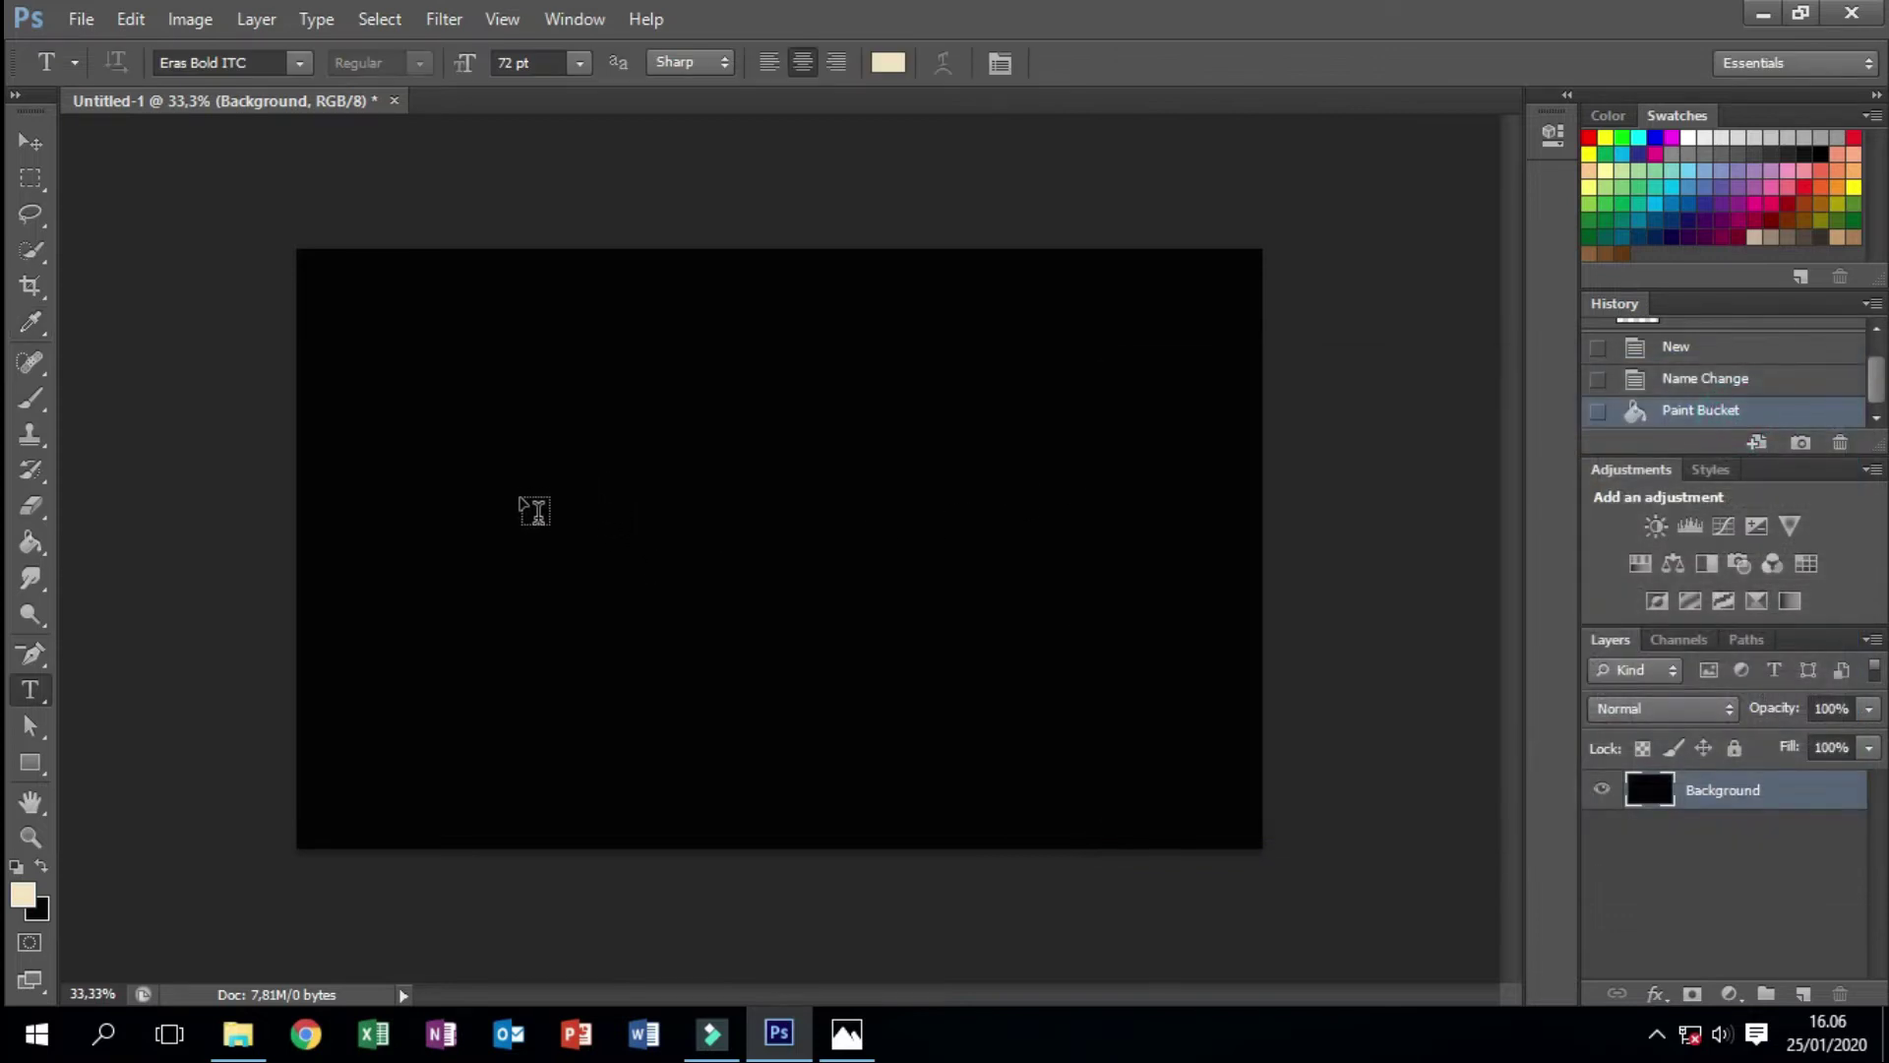
- Type HOOT in capitals on the canvas and commit the text layer
click(523, 503)
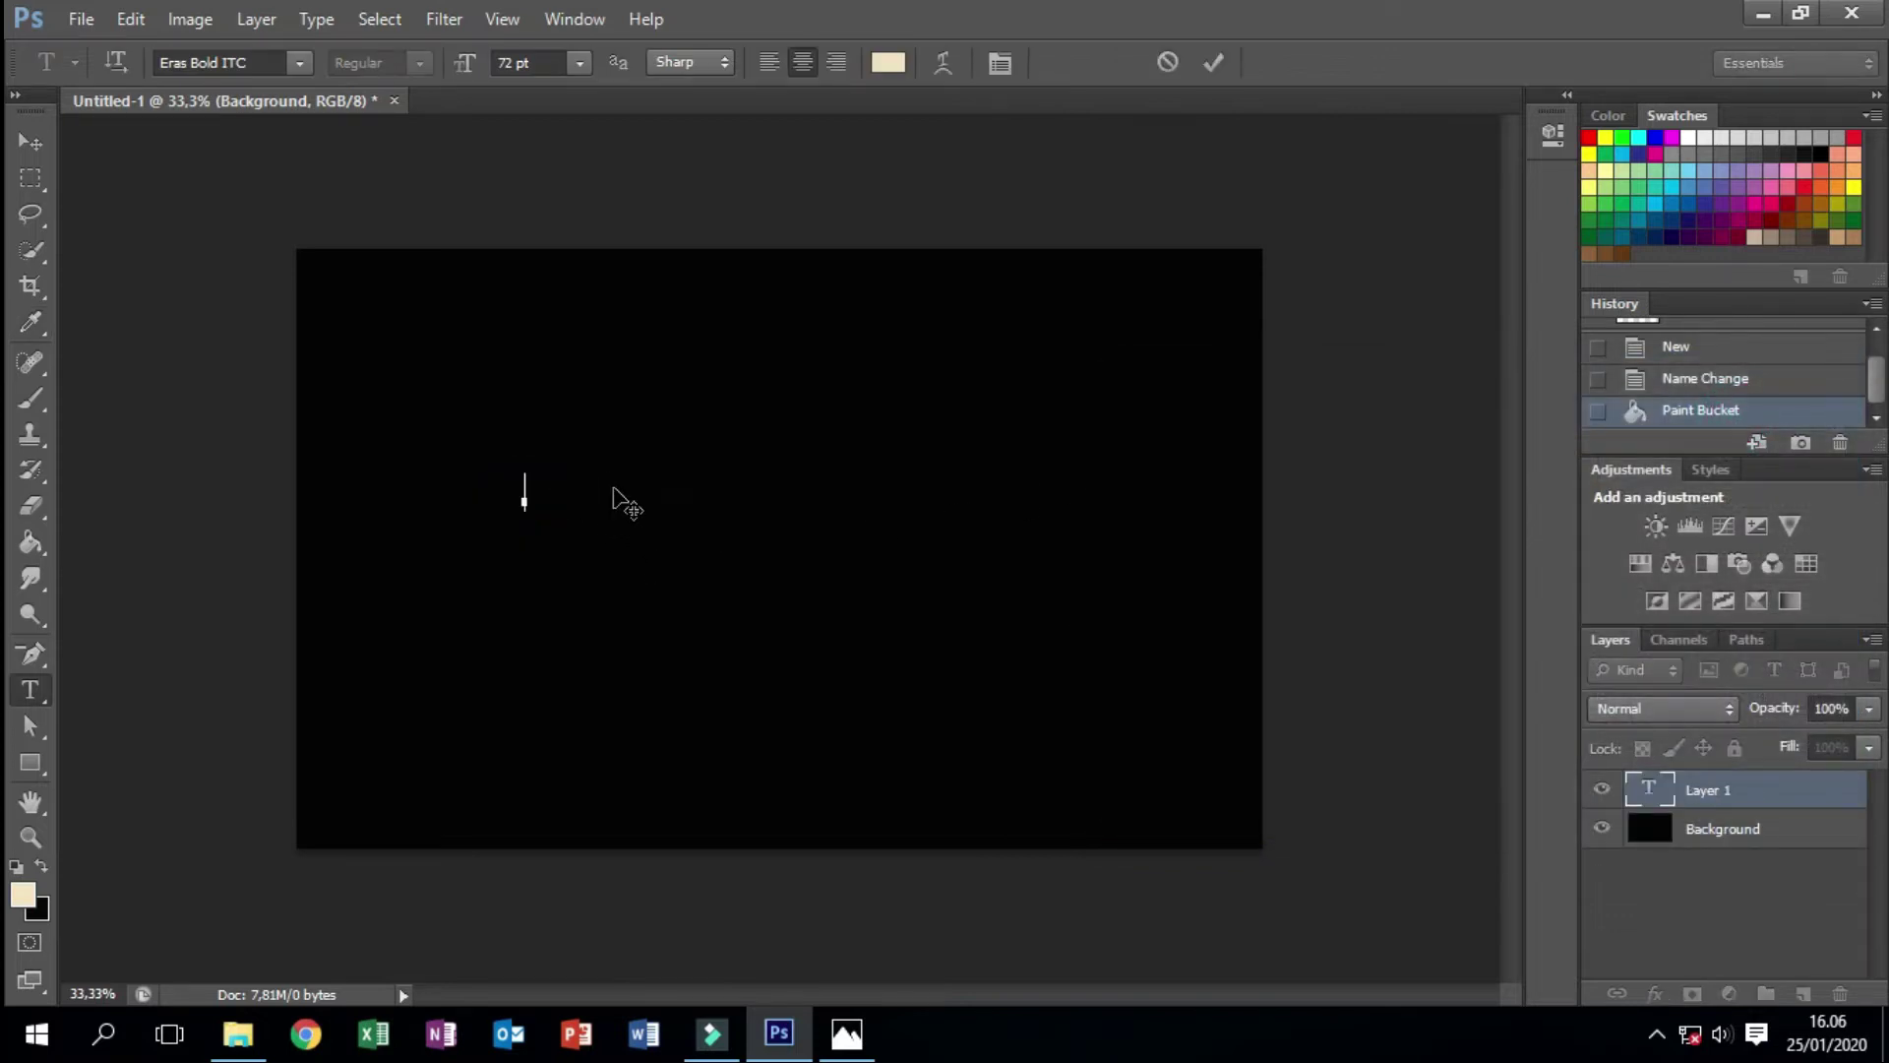
text(Hoot)
key(BackSpace)
key(BackSpace)
key(BackSpace)
text(OOT)
click(25, 140)
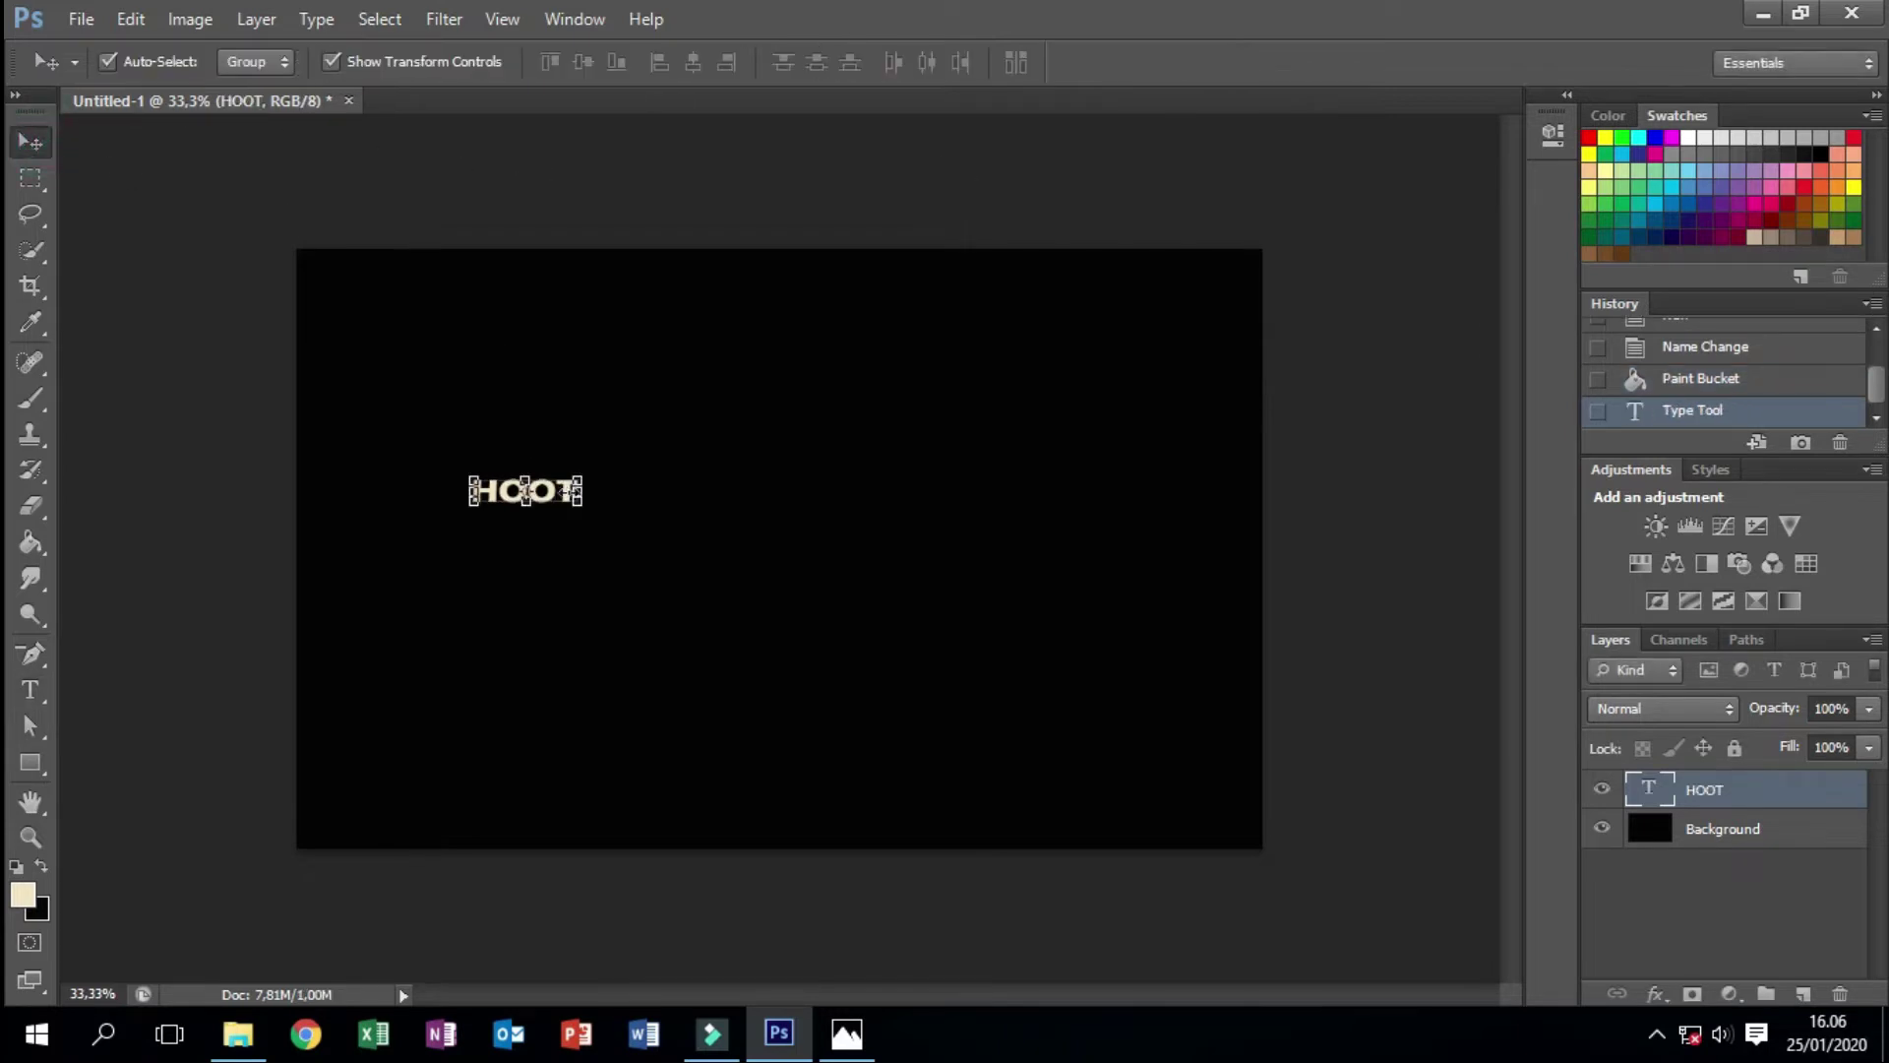
- Free-transform HOOT much wider and taller, nudge it right and up, and apply
mouse_move(578, 502)
mouse_down()
mouse_move(958, 614)
mouse_move(1173, 626)
mouse_up()
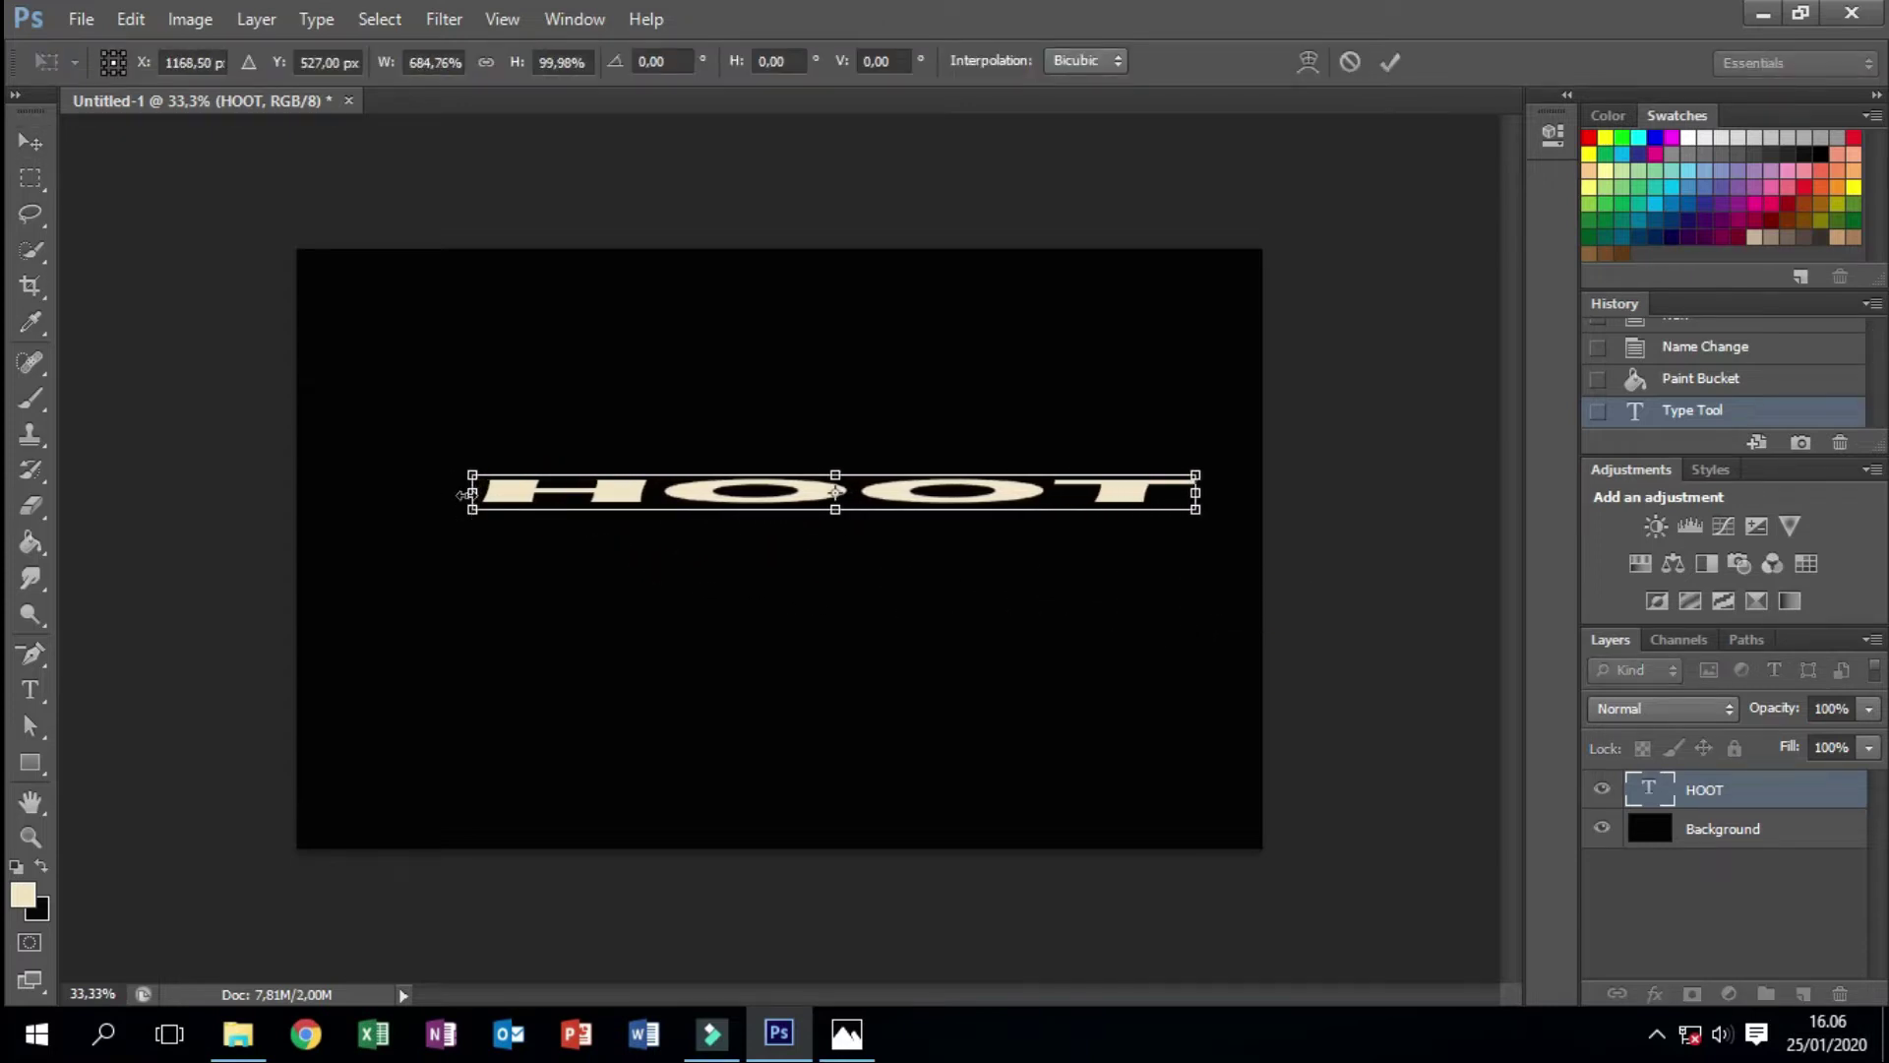
drag(448, 494, 352, 494)
drag(1191, 493, 1179, 492)
drag(787, 475, 806, 391)
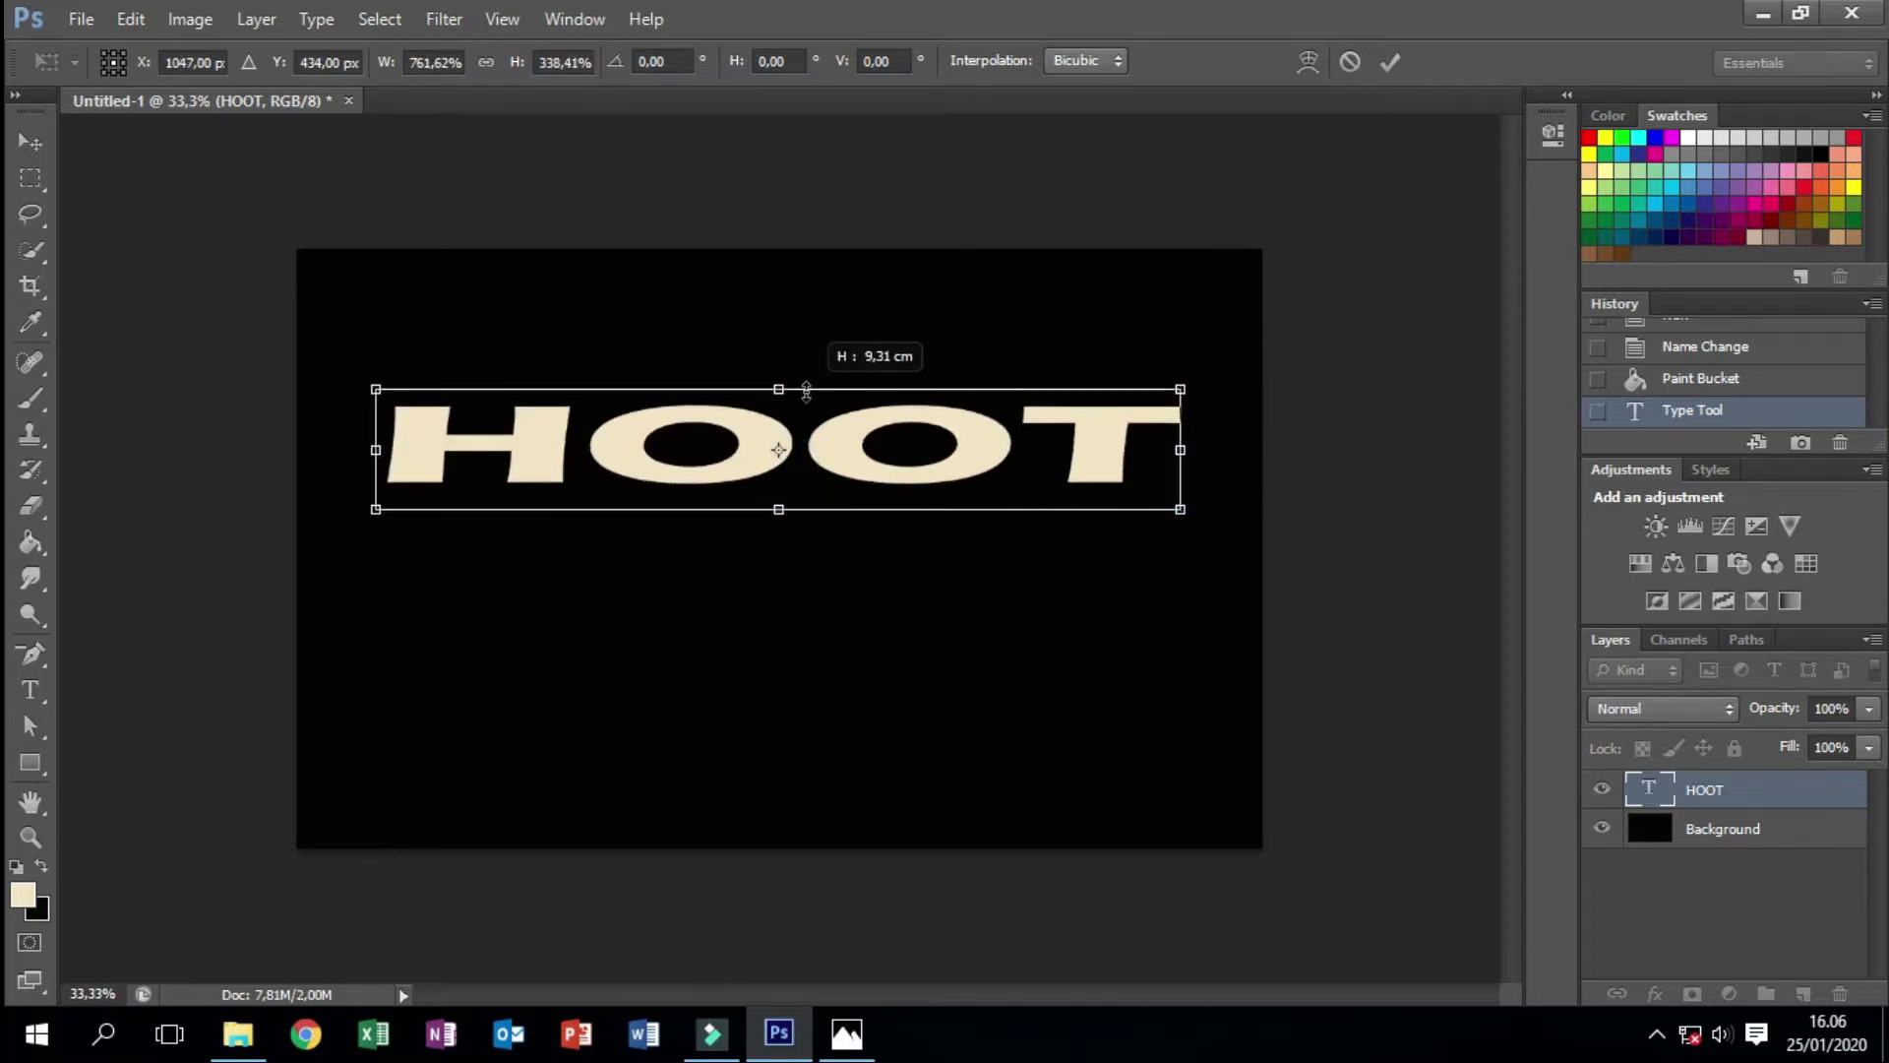
drag(779, 510, 780, 736)
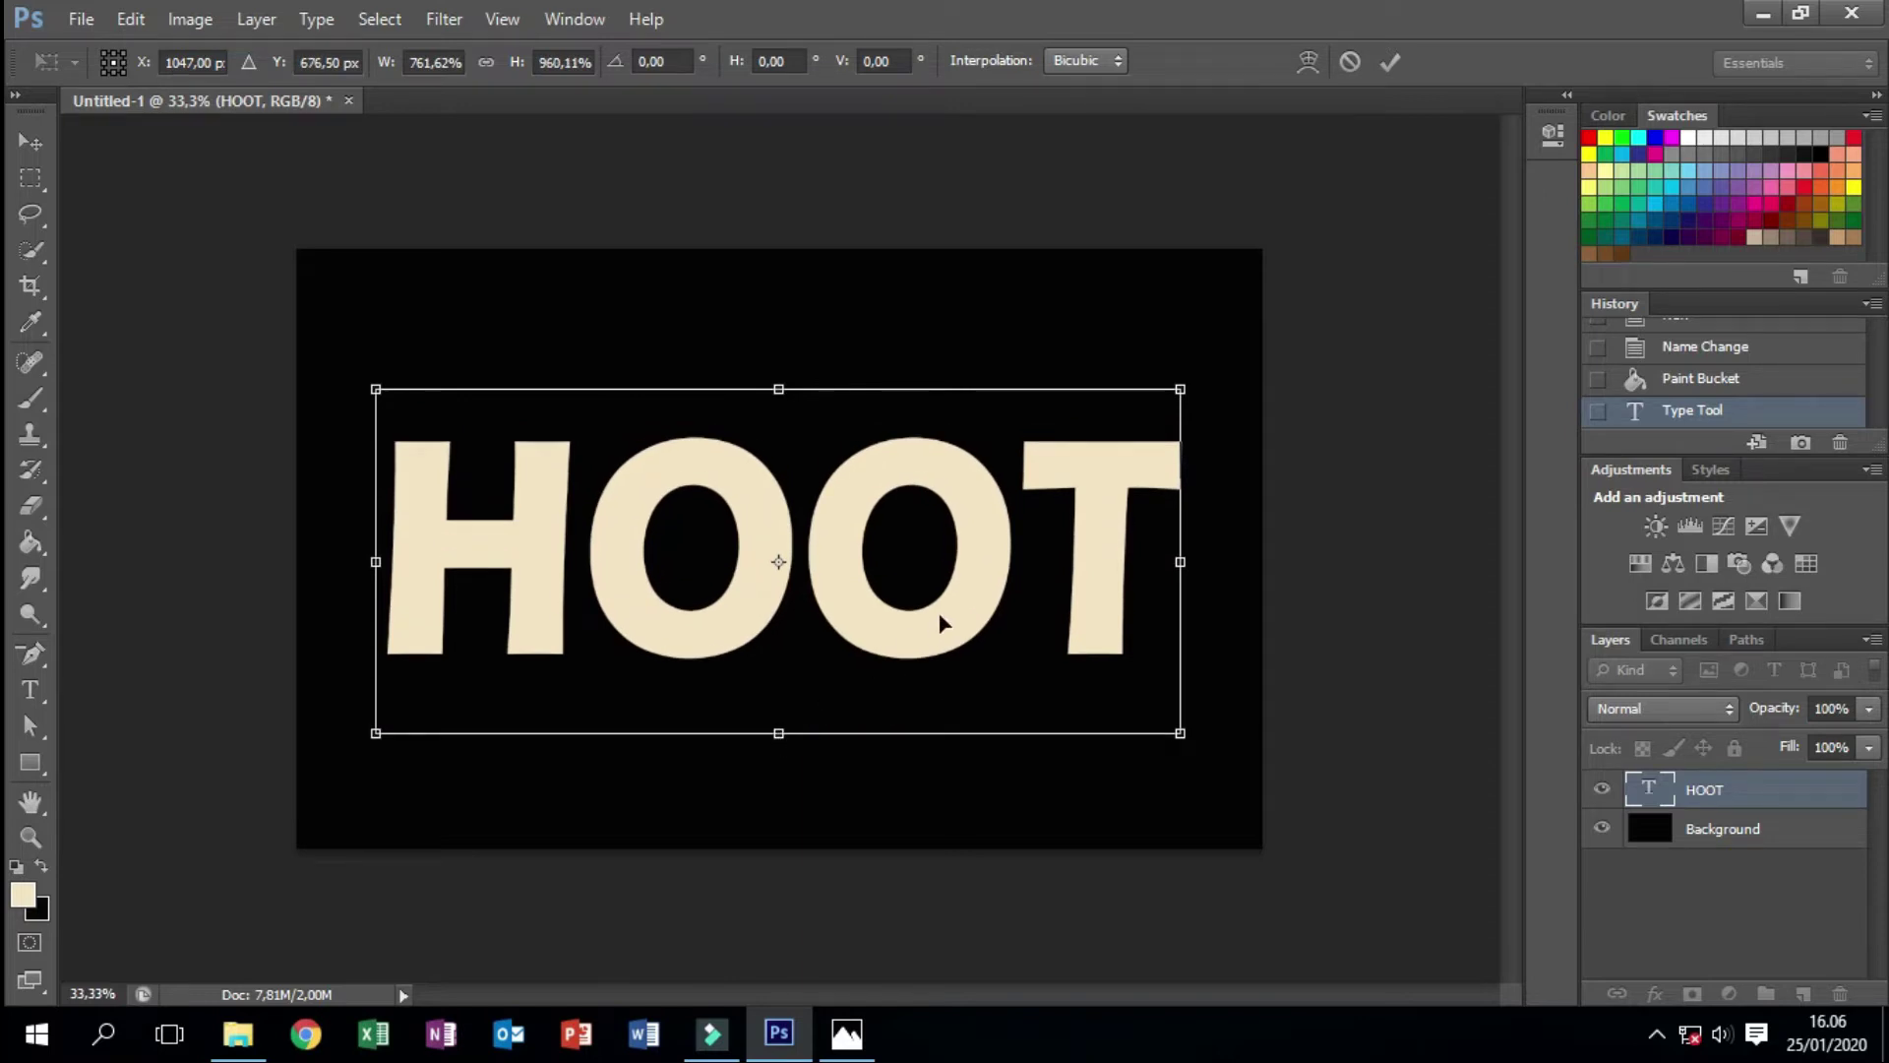
key(Right)
key(Right)
key(Right)
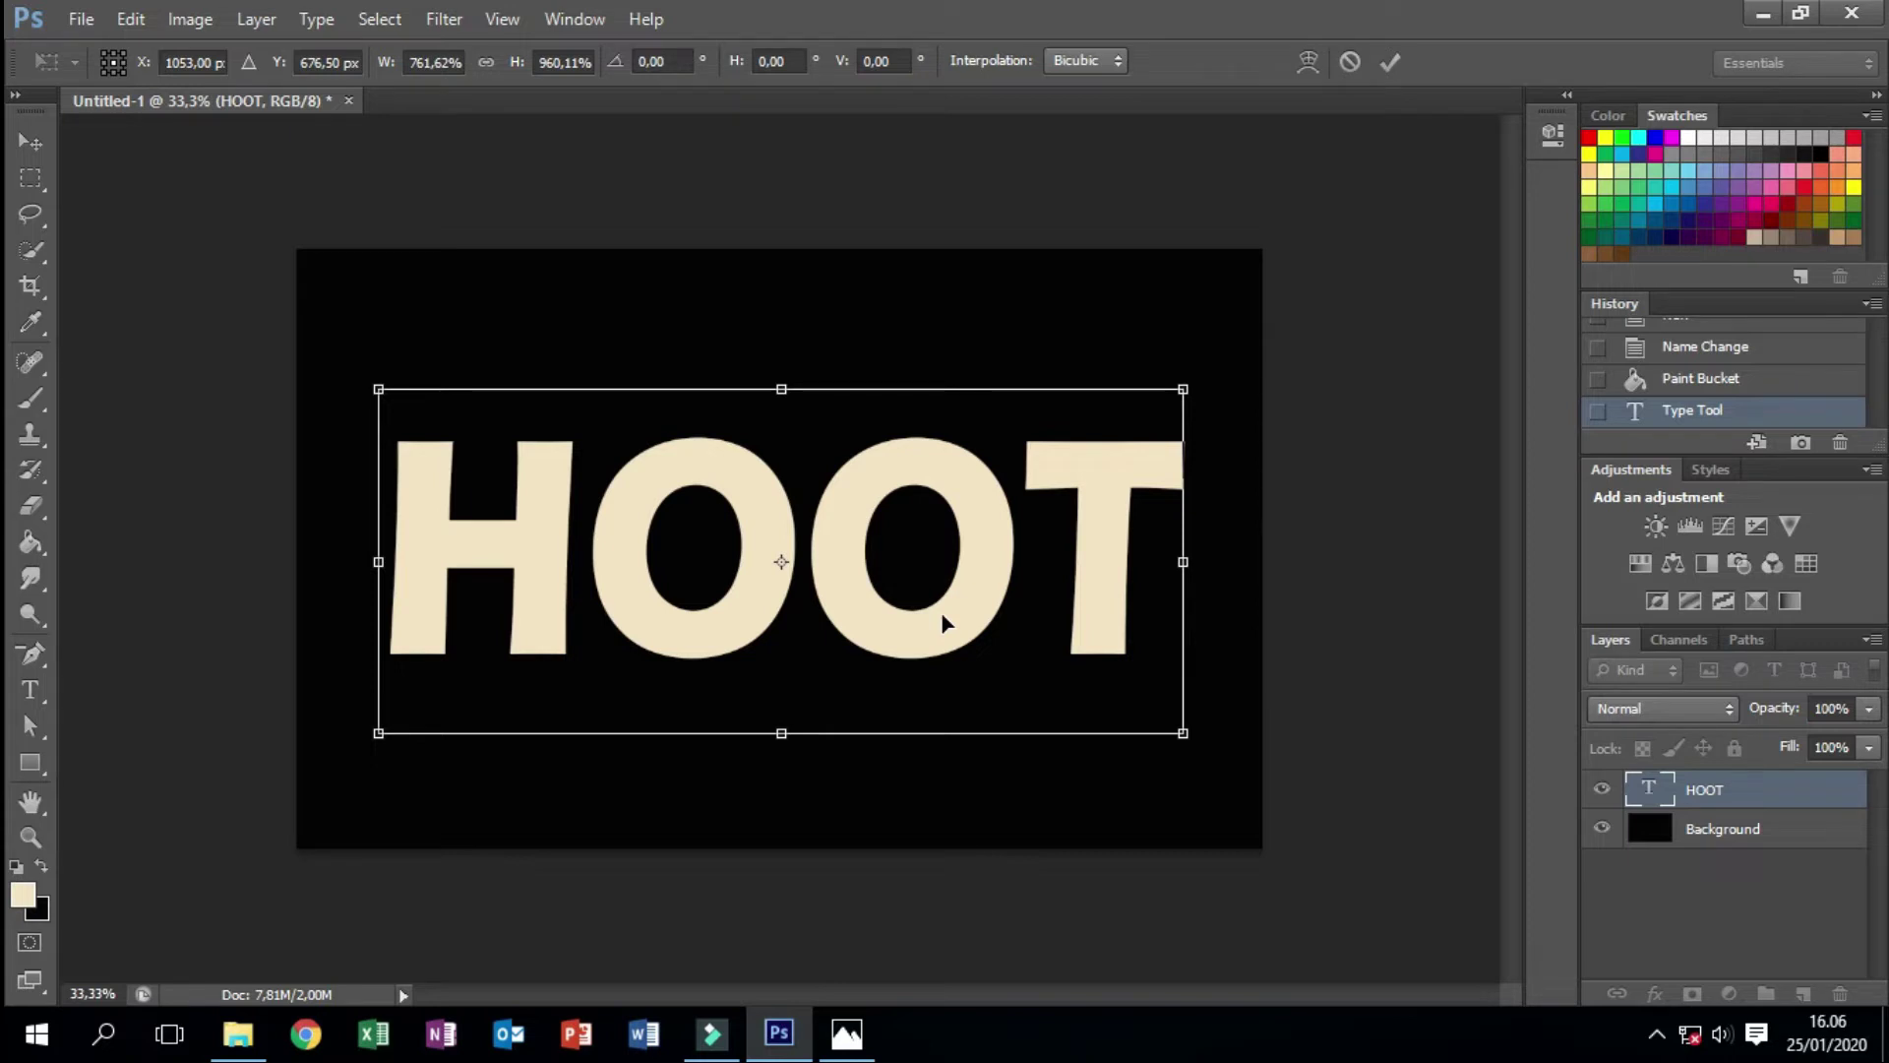
key(Up)
key(Up)
key(Up)
key(Up)
key(Up)
key(Up)
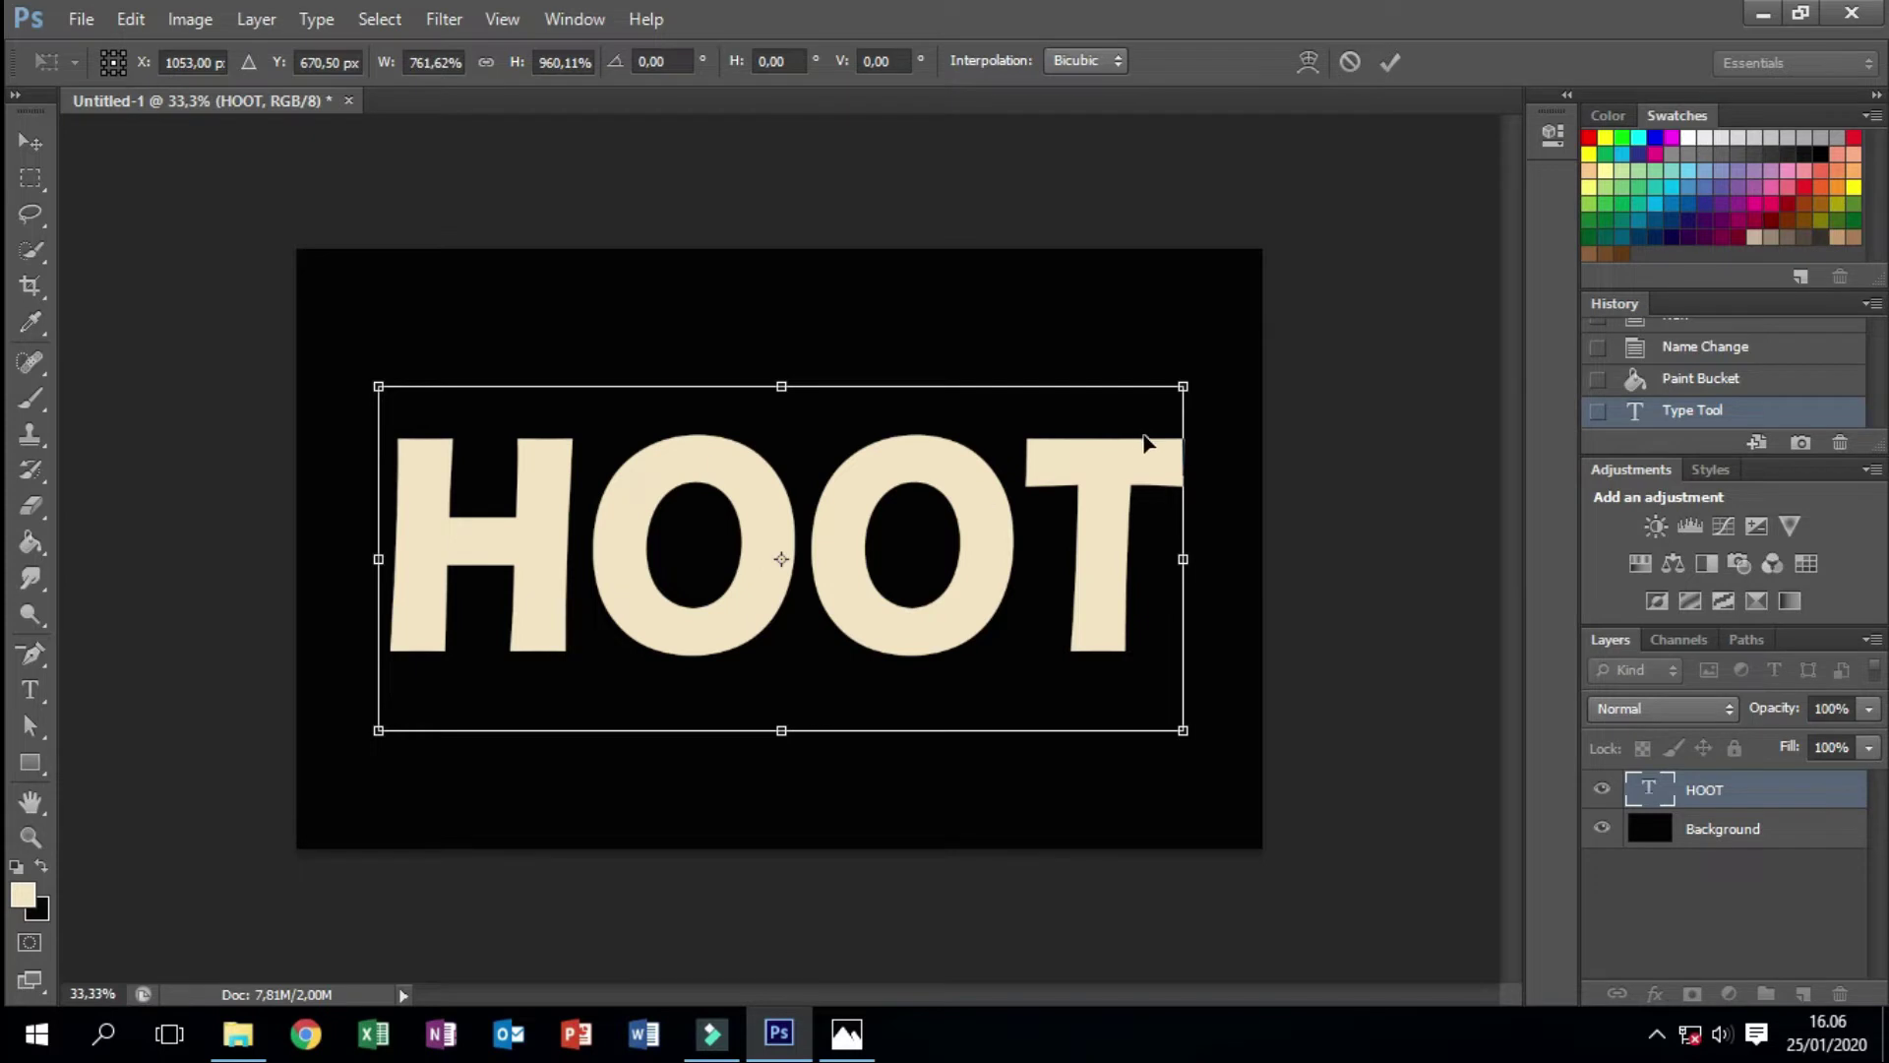
key(Return)
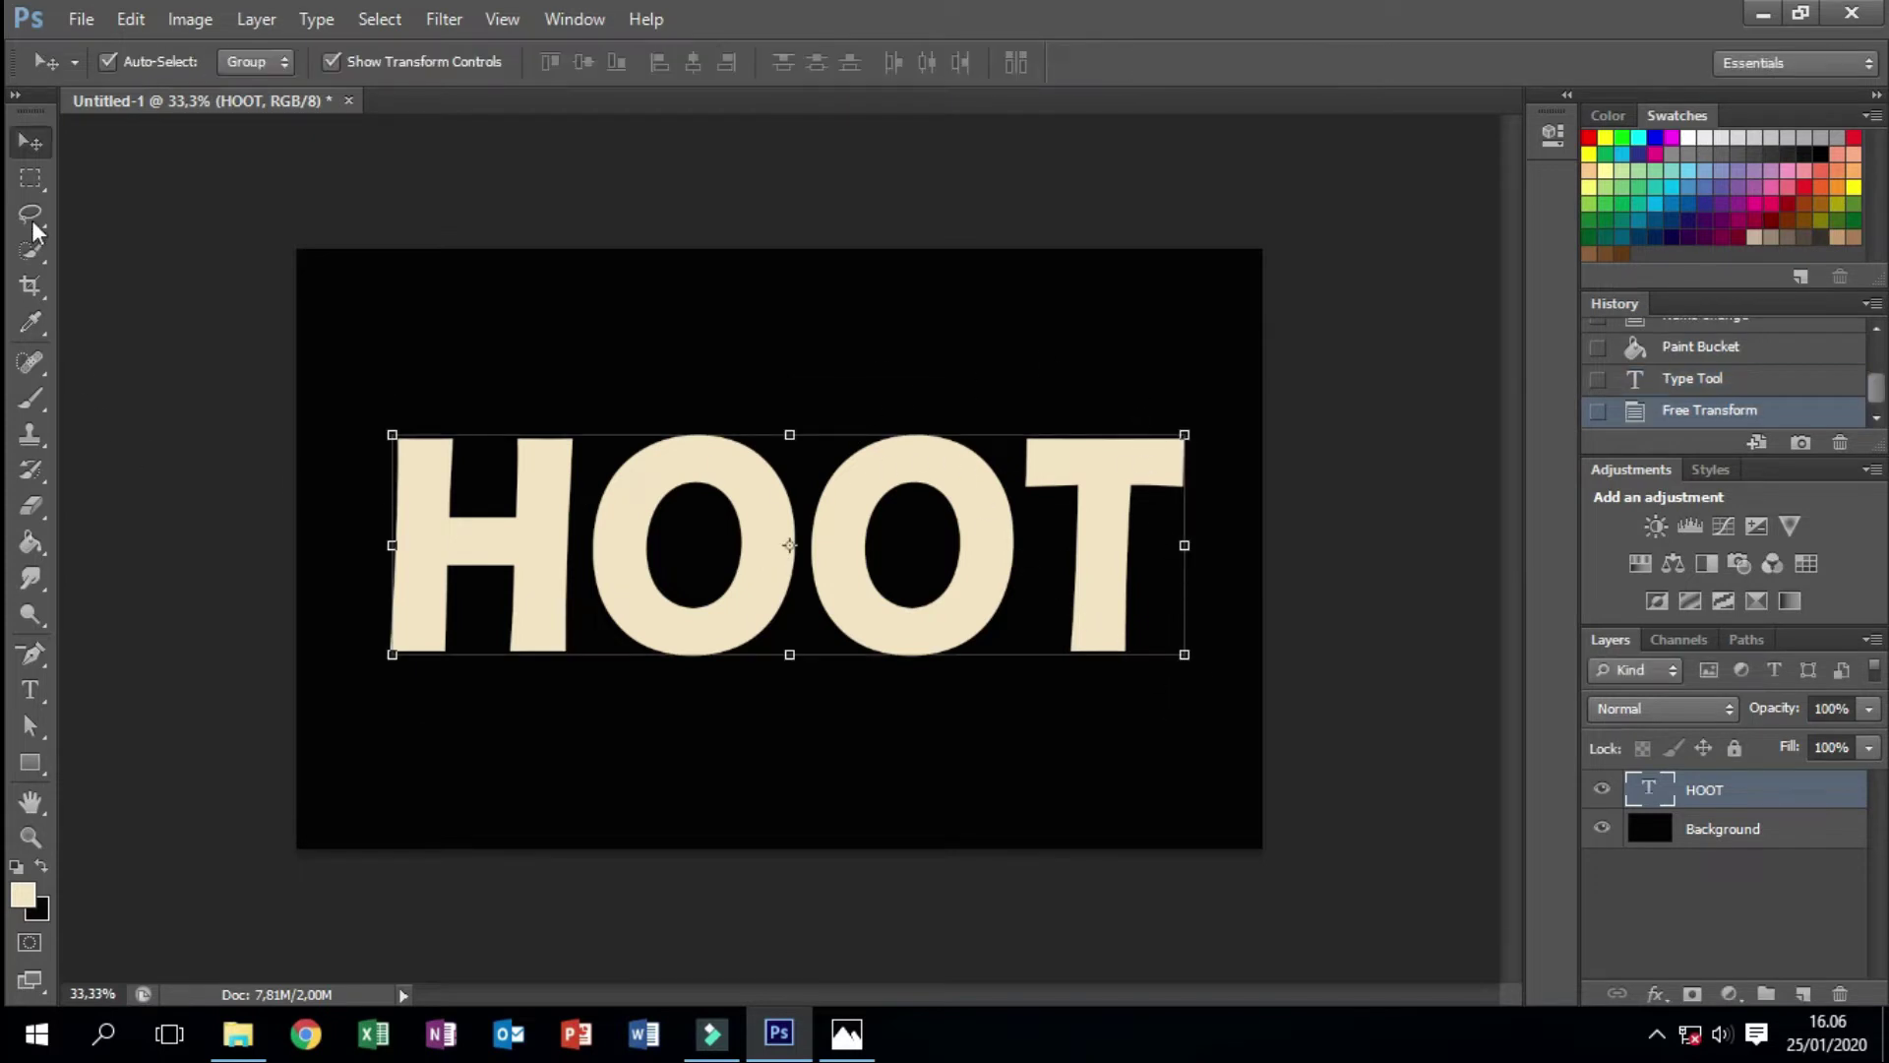
- Add Bevel & Emboss to the HOOT layer with Chisel Hard technique, size 35, global light
right_click(1692, 799)
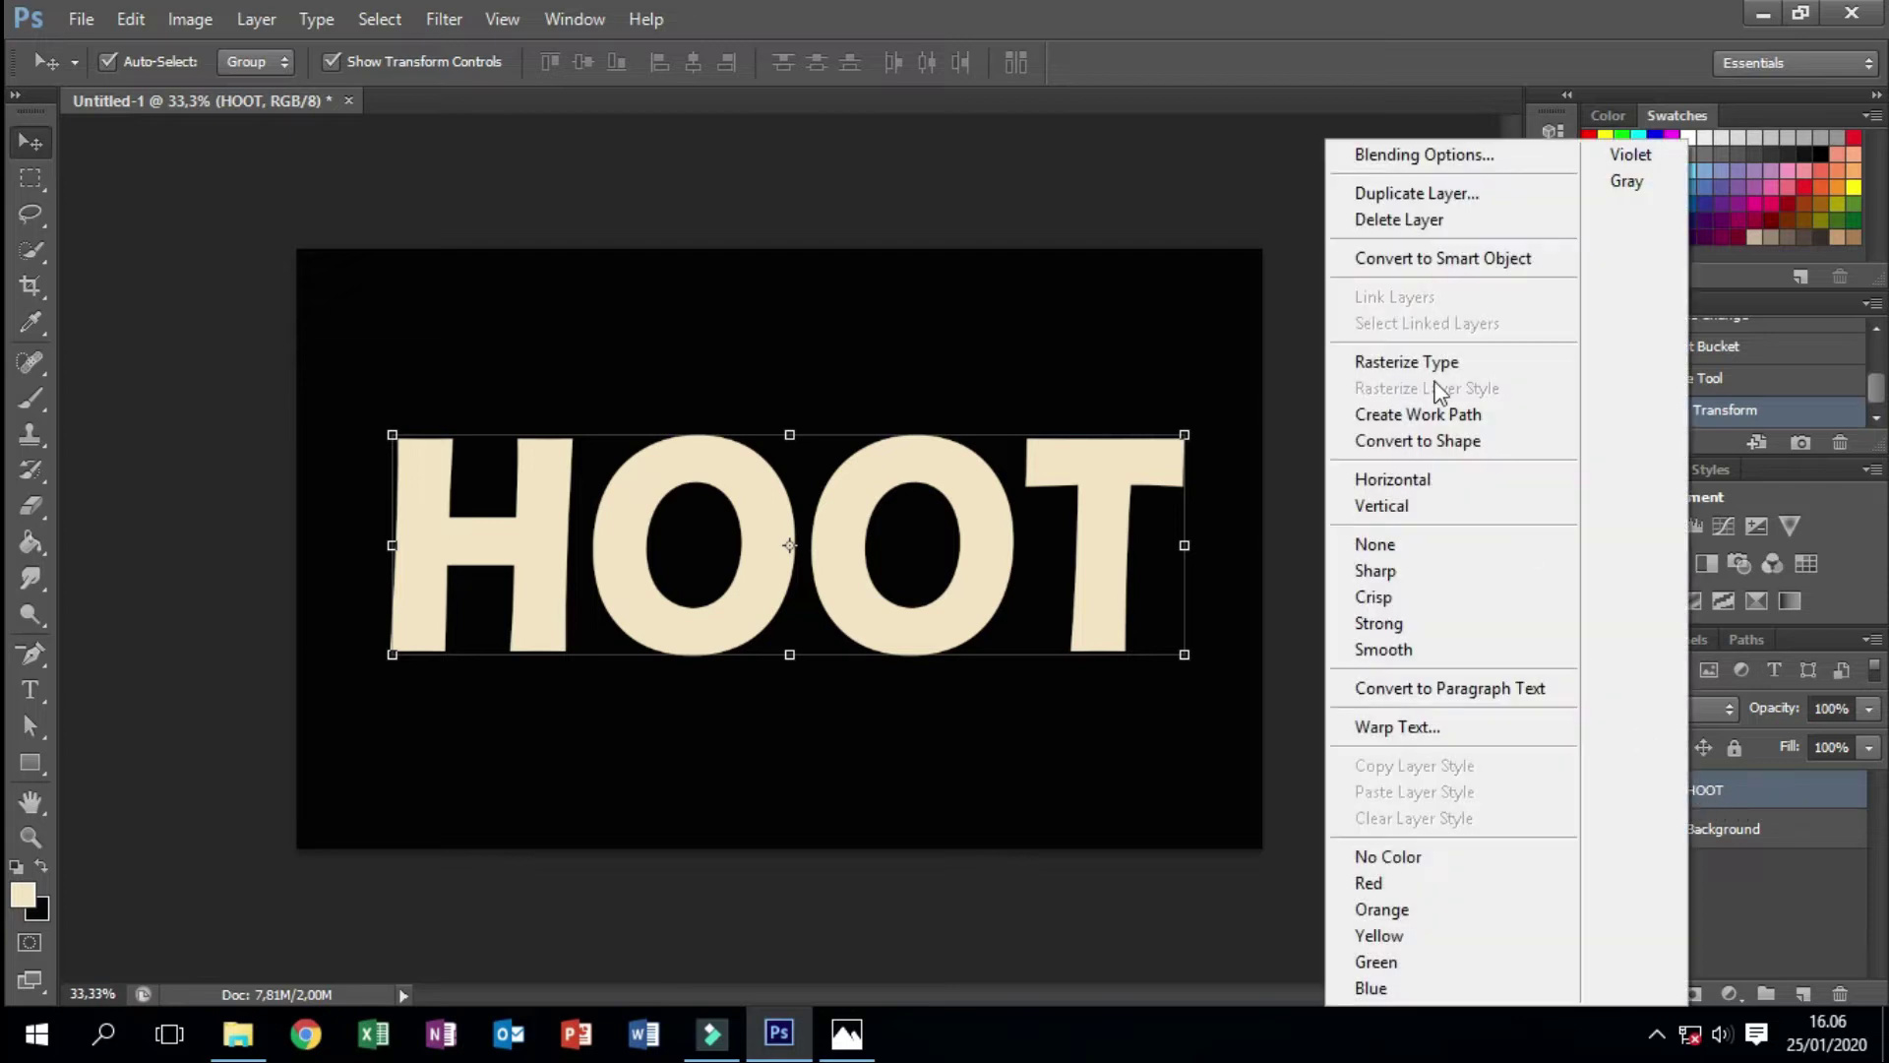
click(1412, 158)
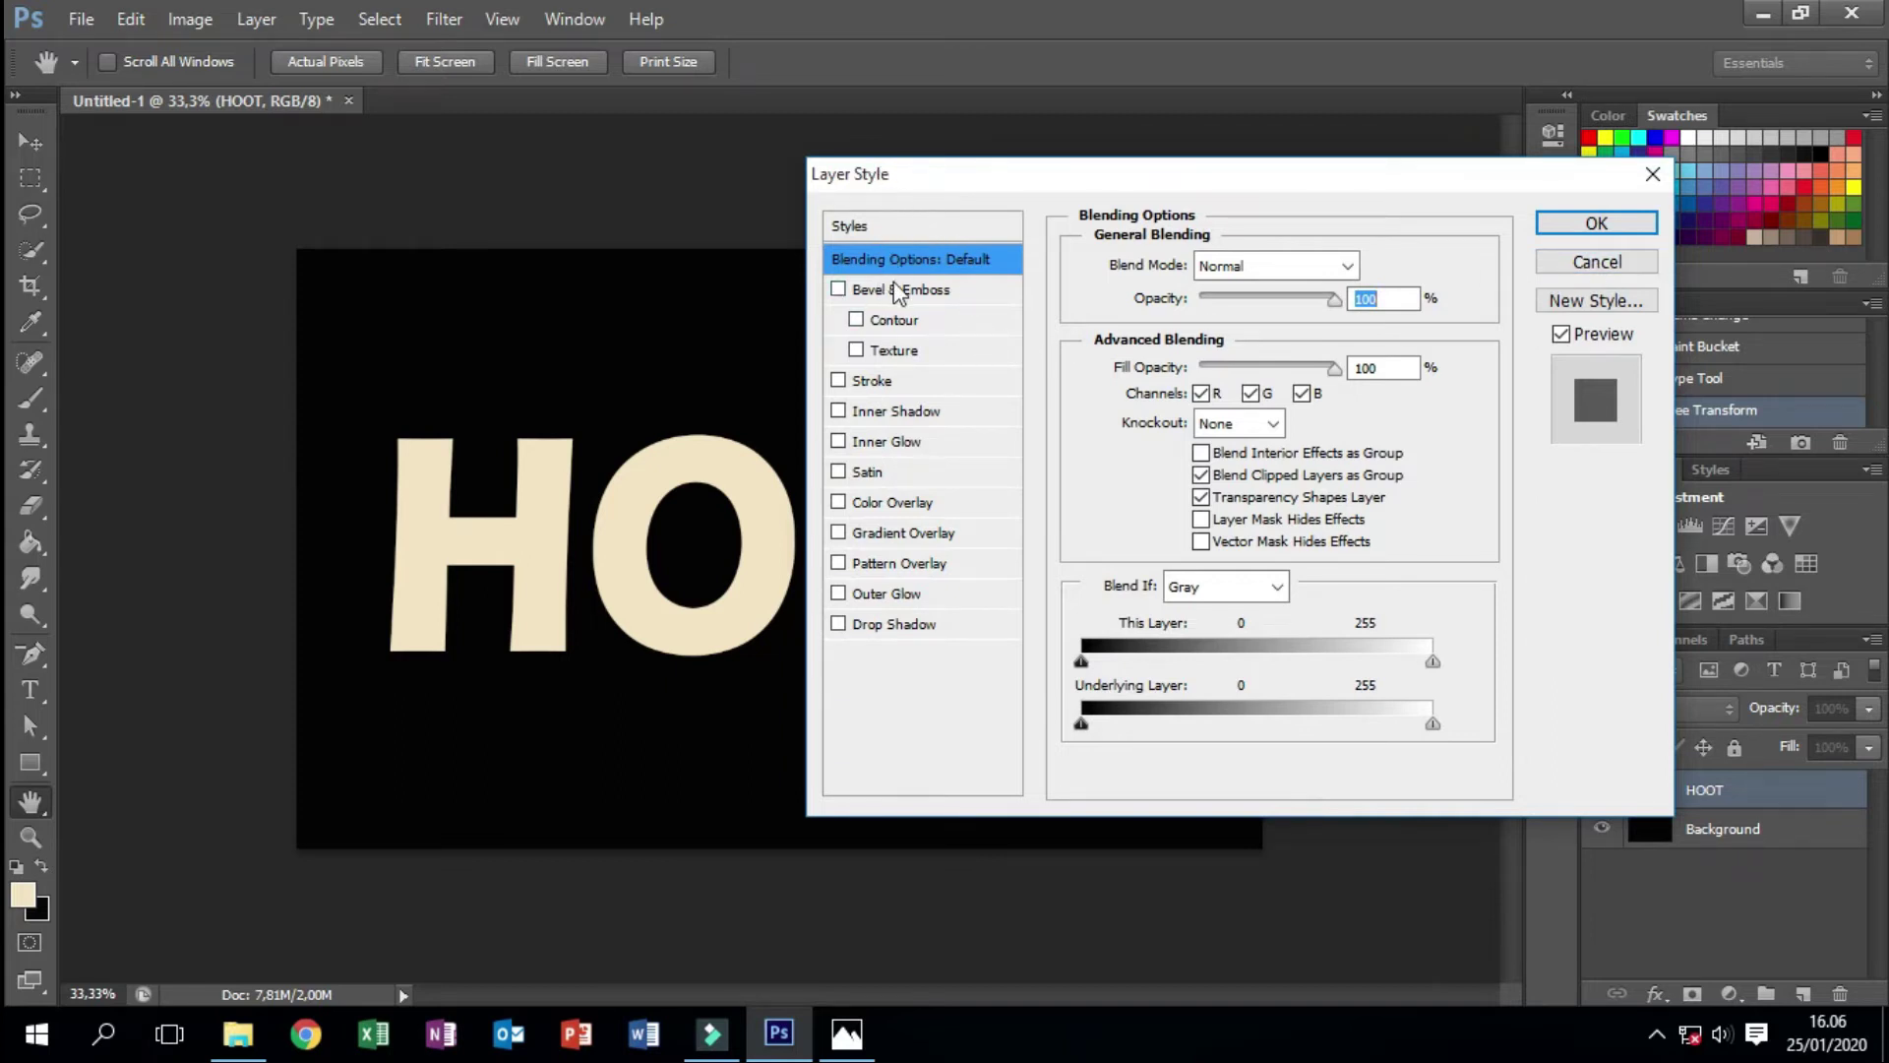
click(840, 291)
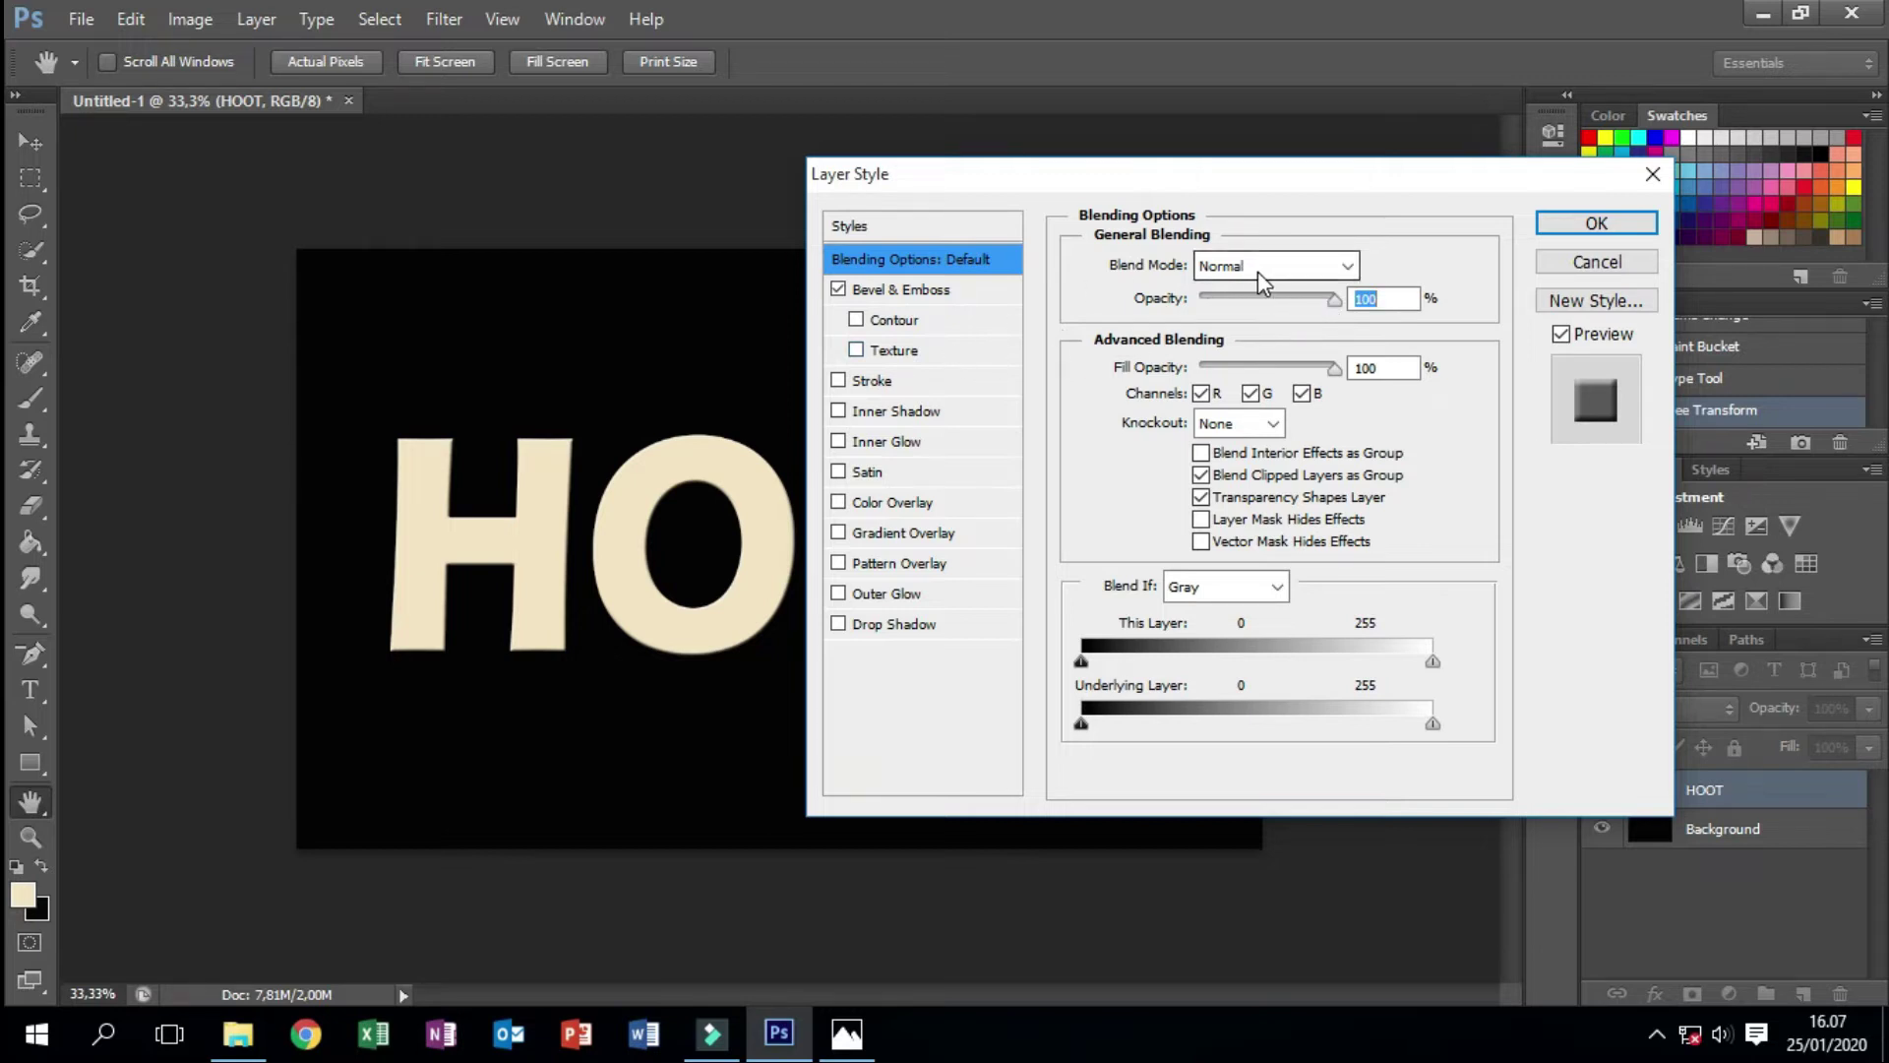
click(959, 297)
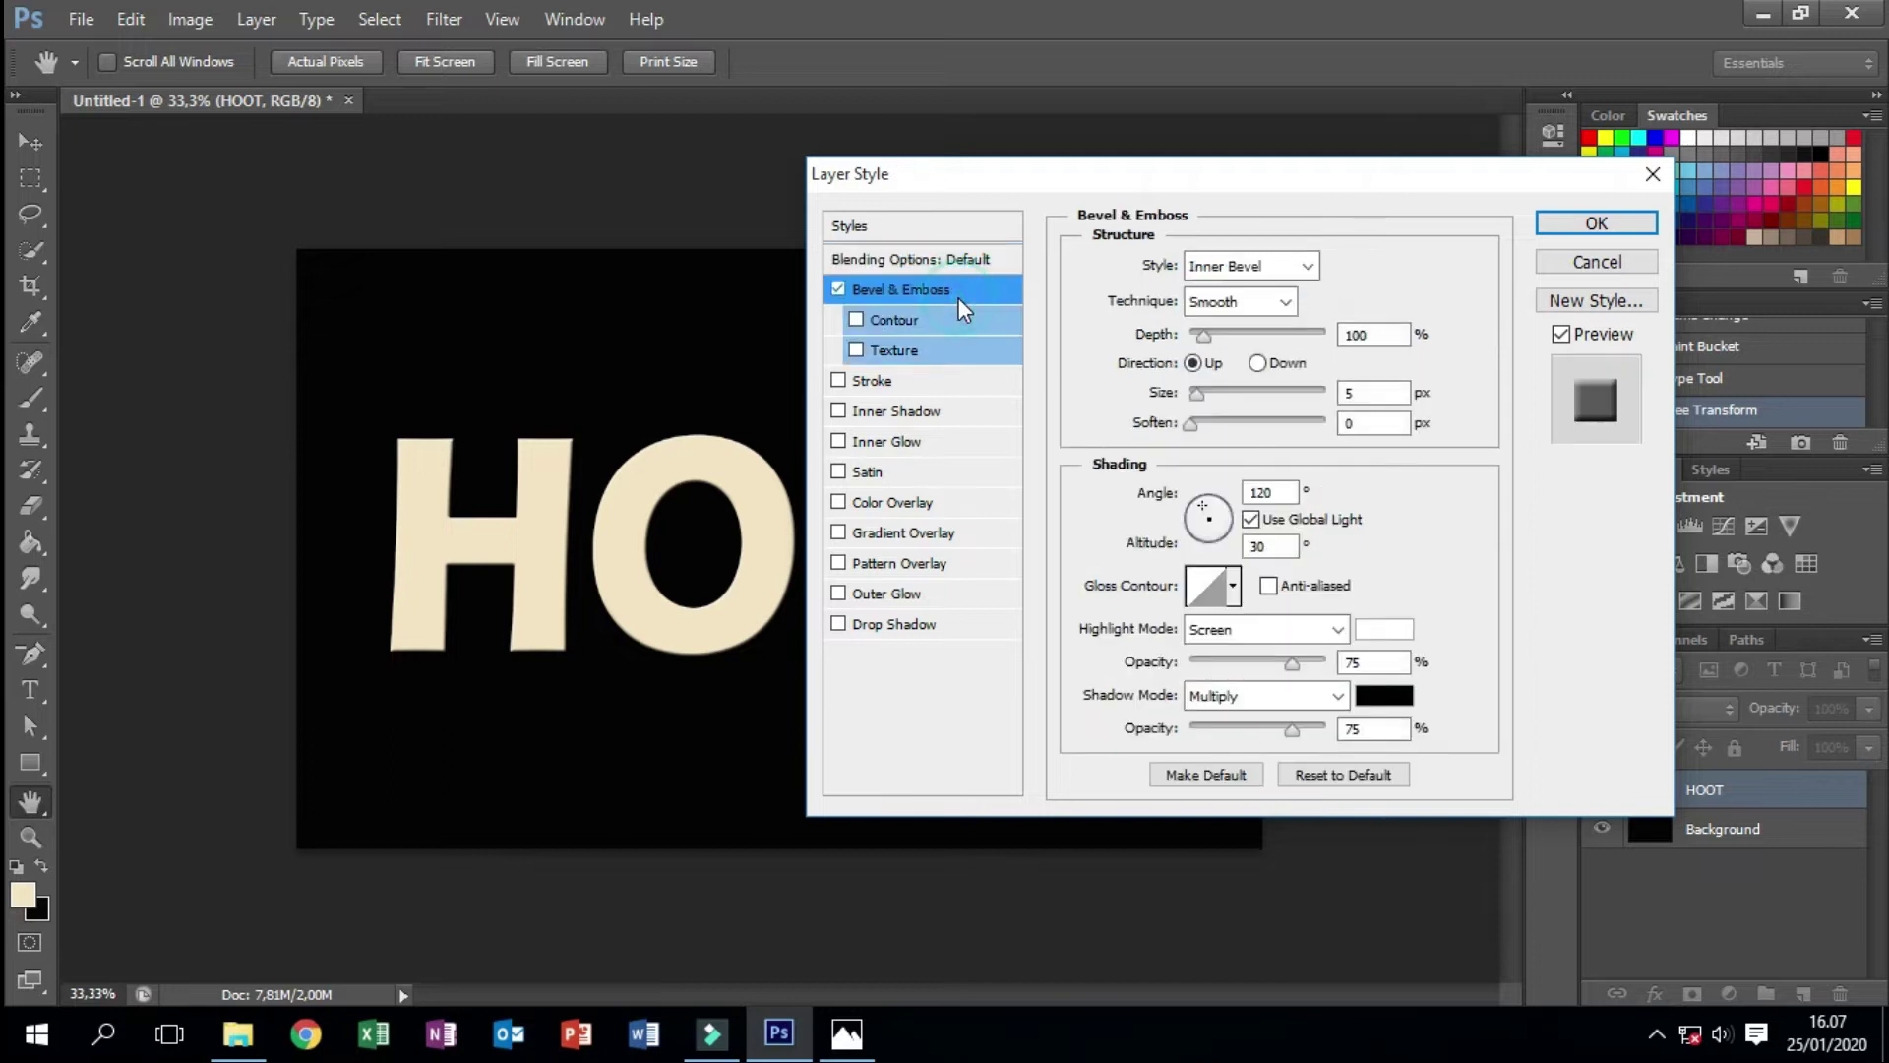
click(912, 291)
click(1238, 304)
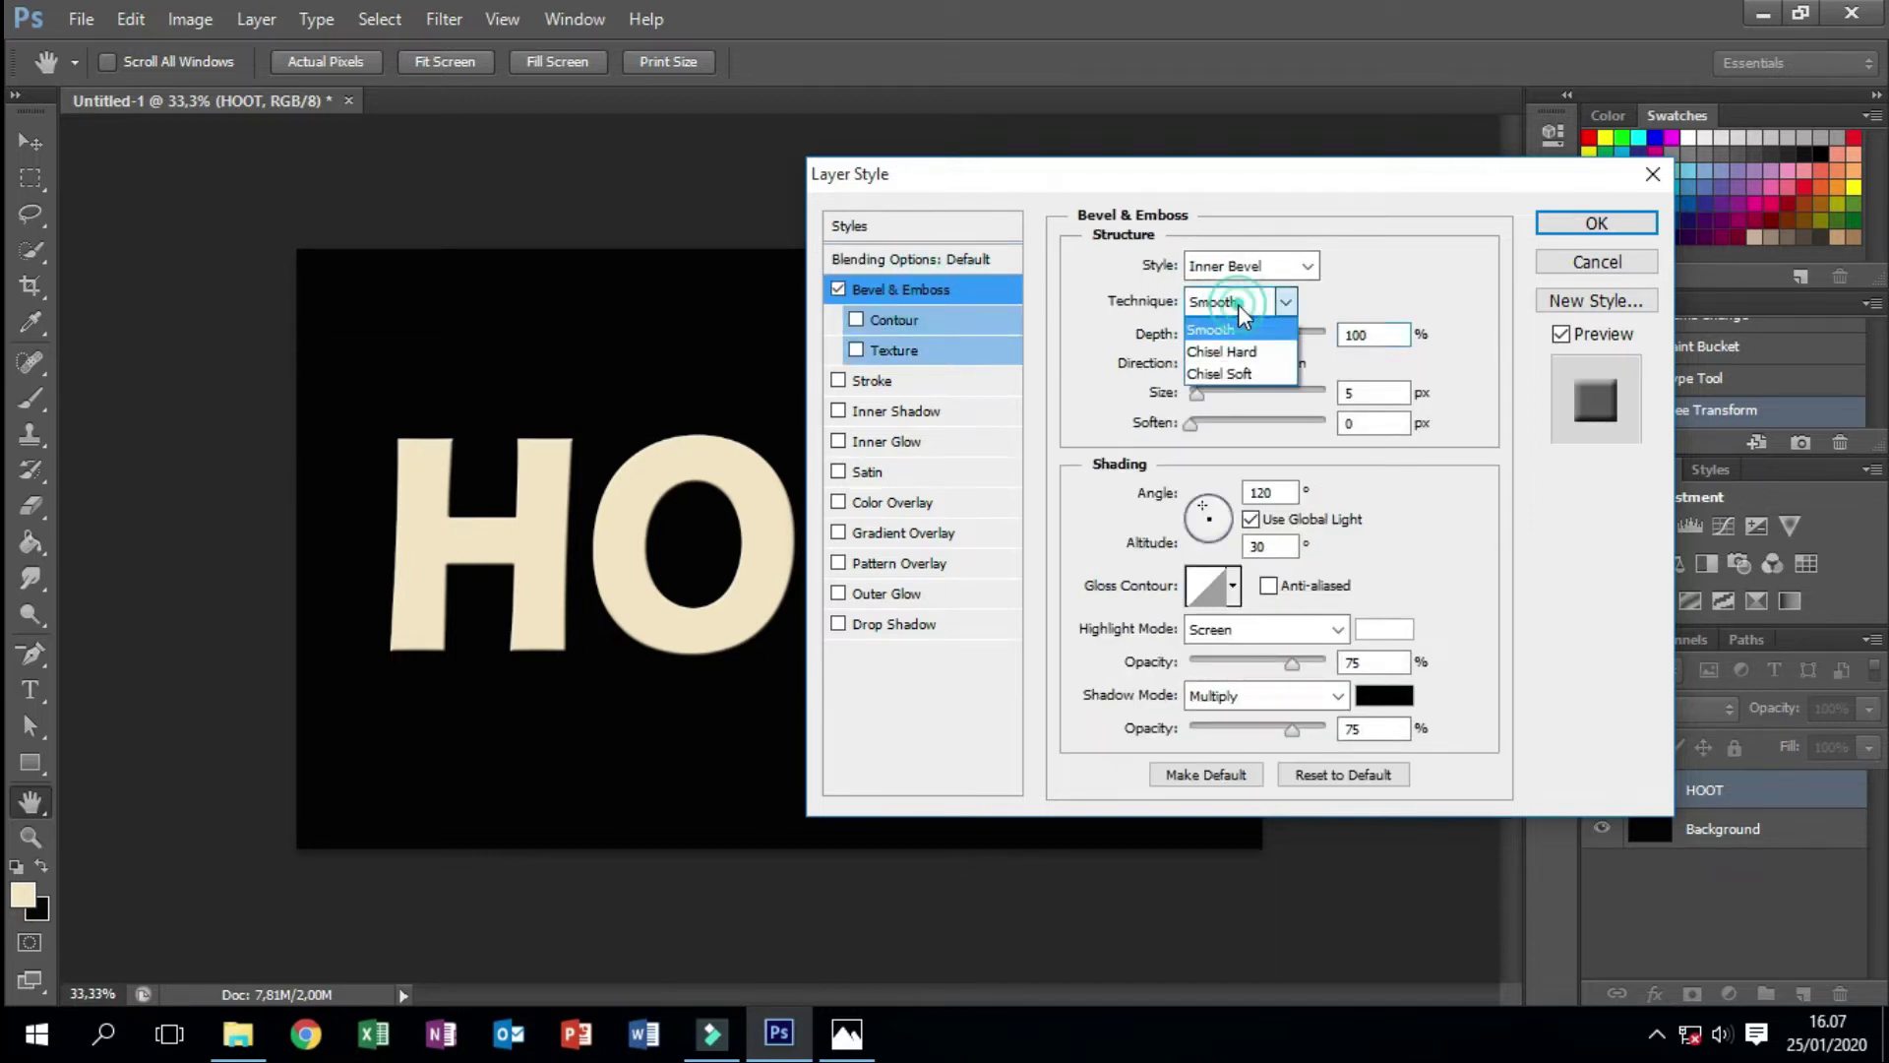
click(1266, 356)
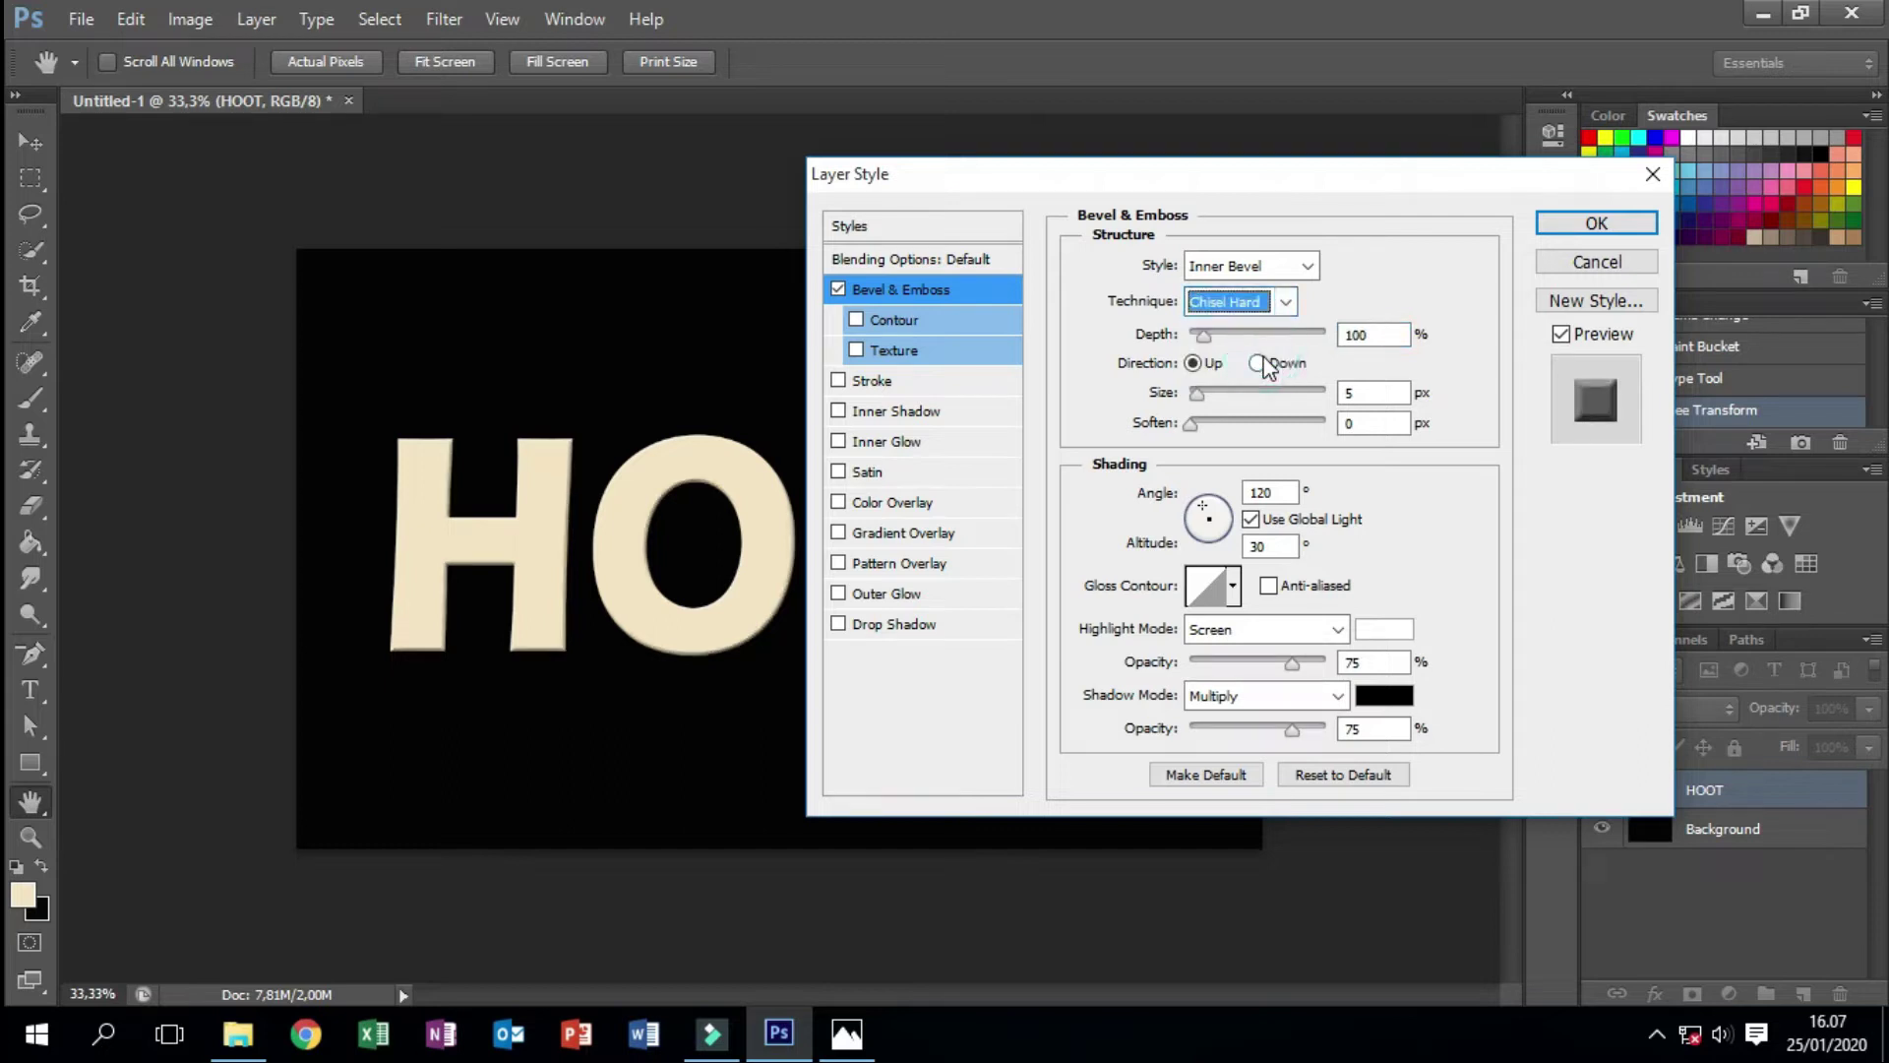
click(1350, 389)
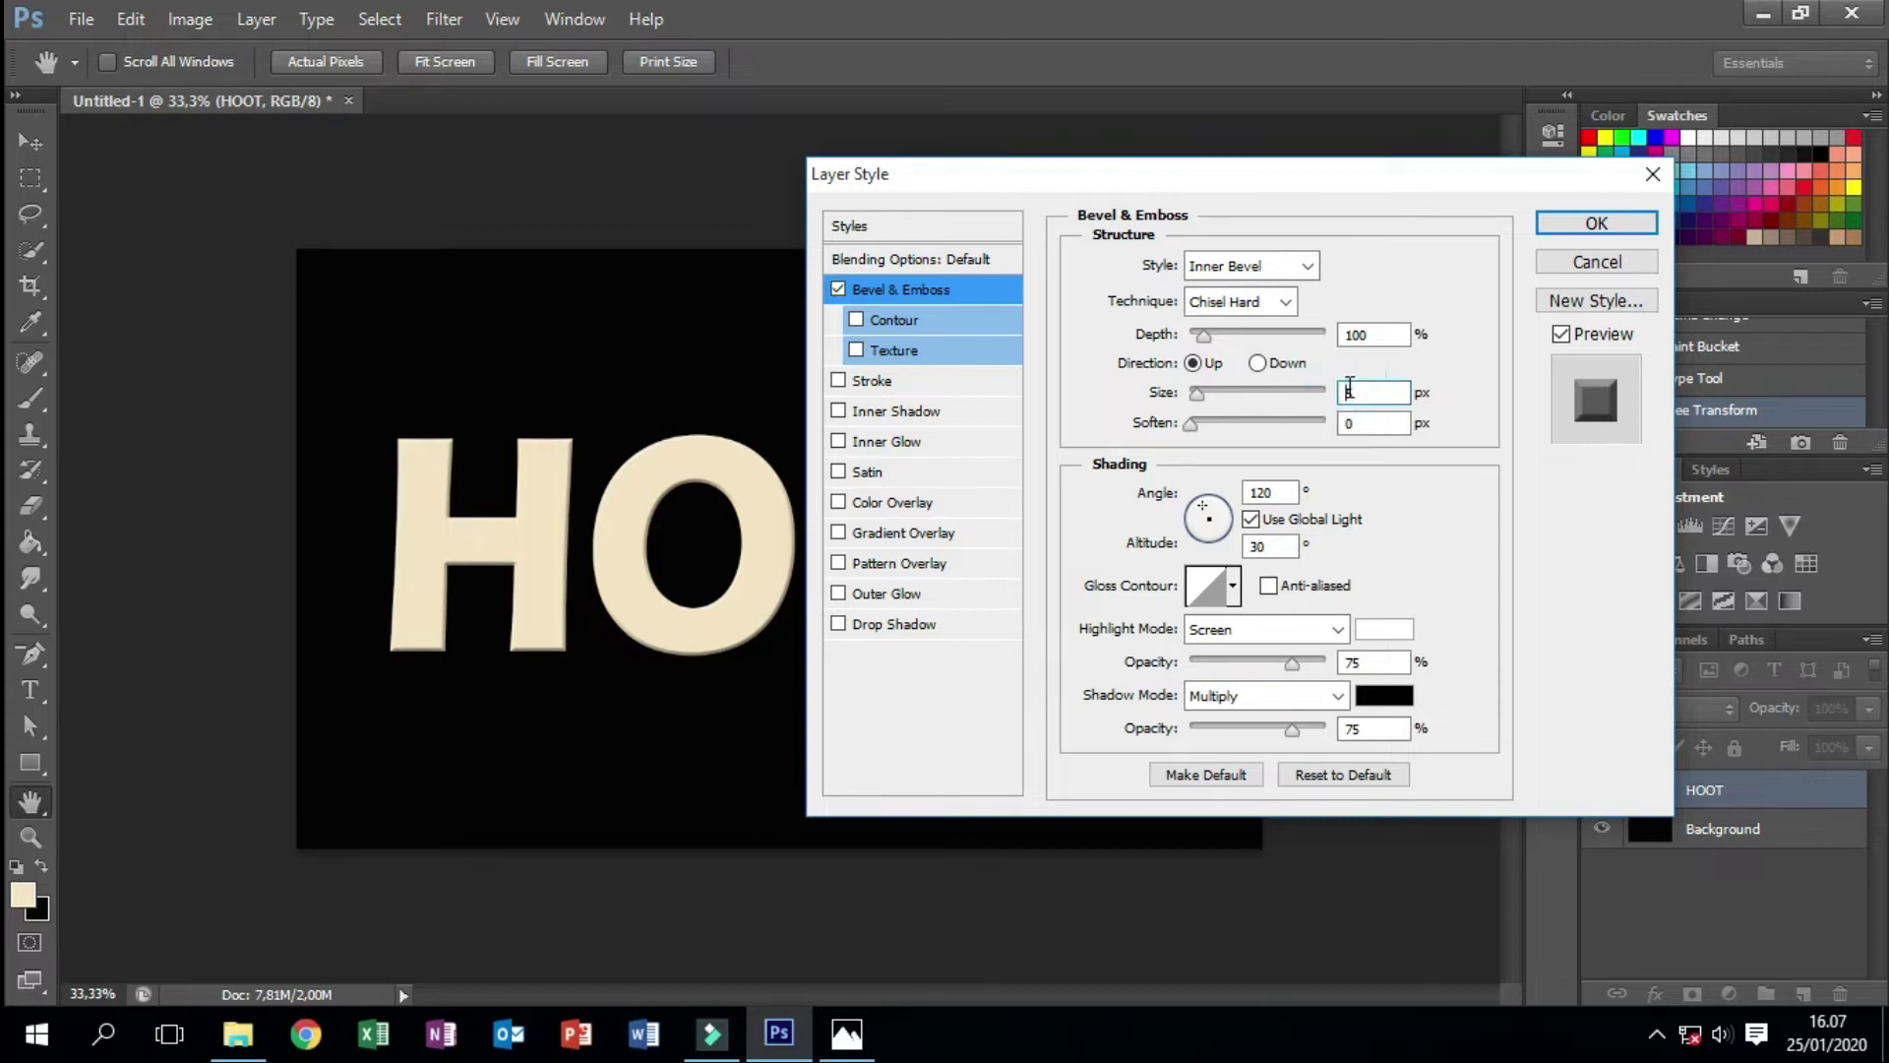
text(35)
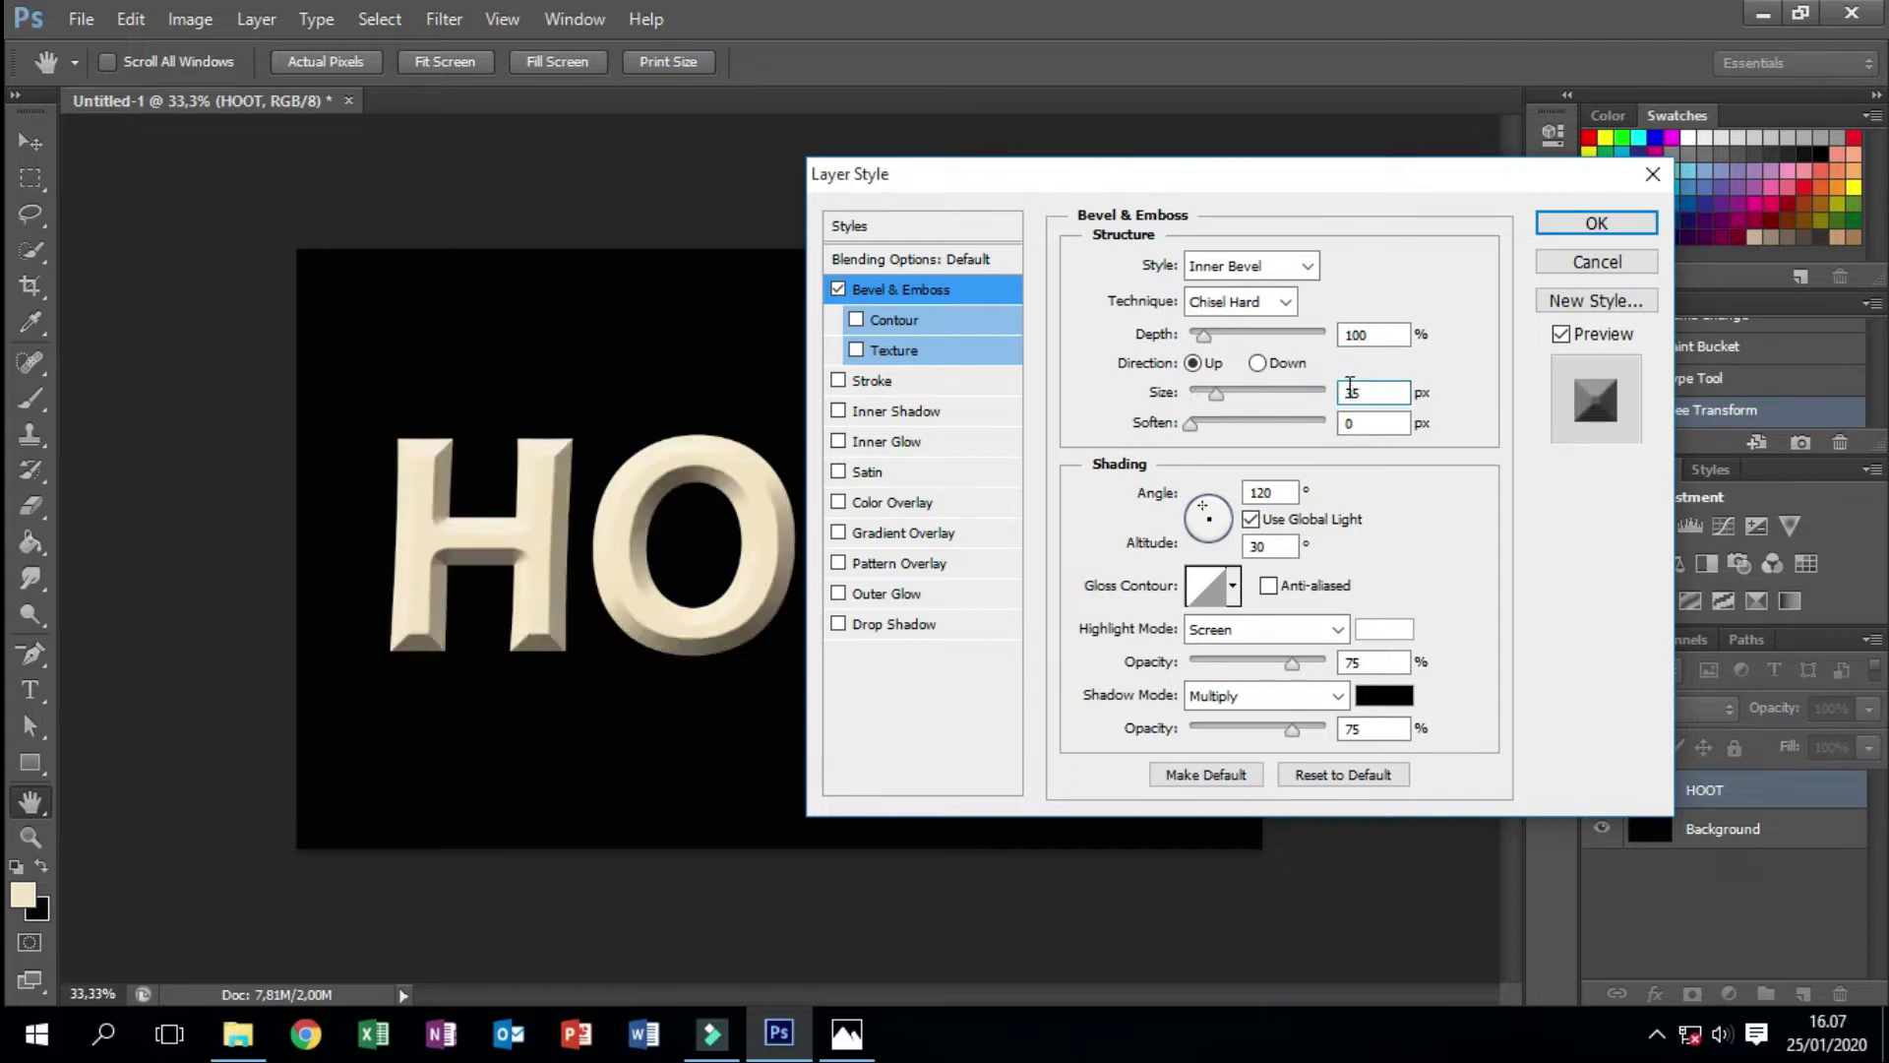
click(1251, 516)
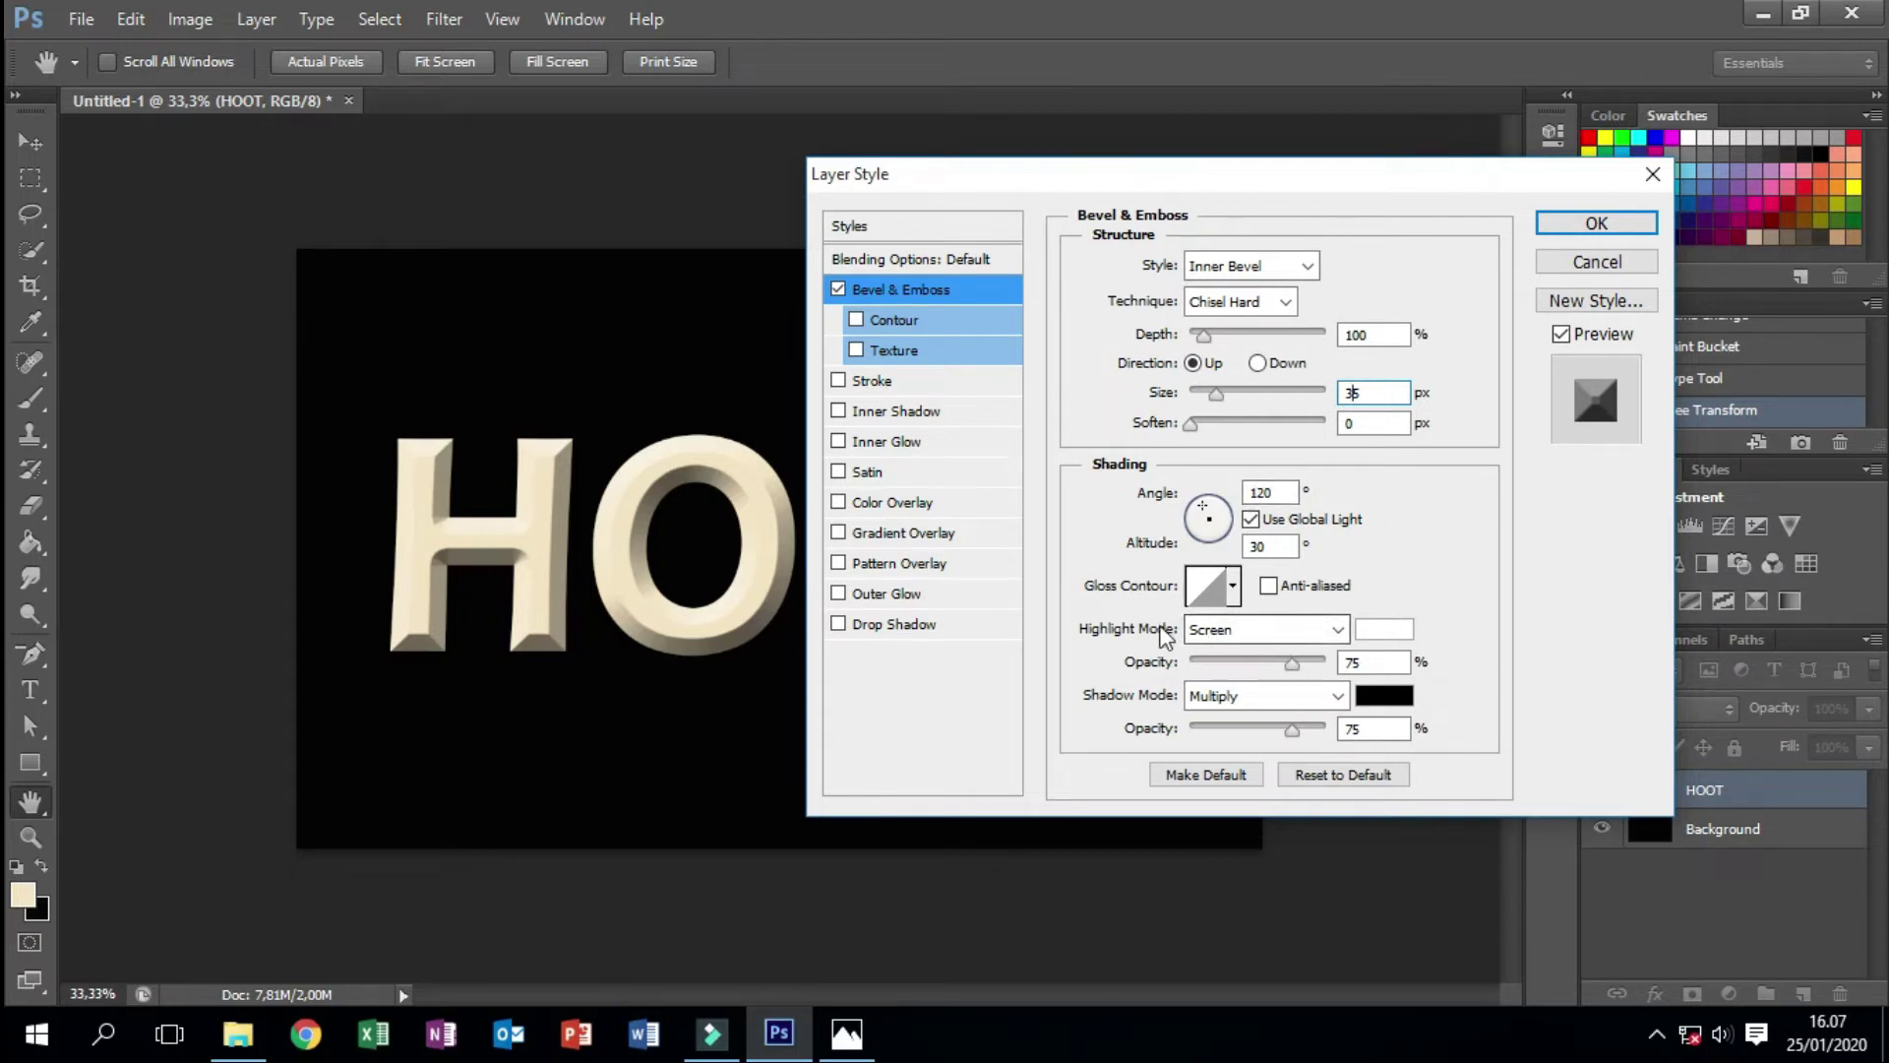
- Set the bevel highlight to Vivid Light with a pale yellow highlight colour
click(1275, 635)
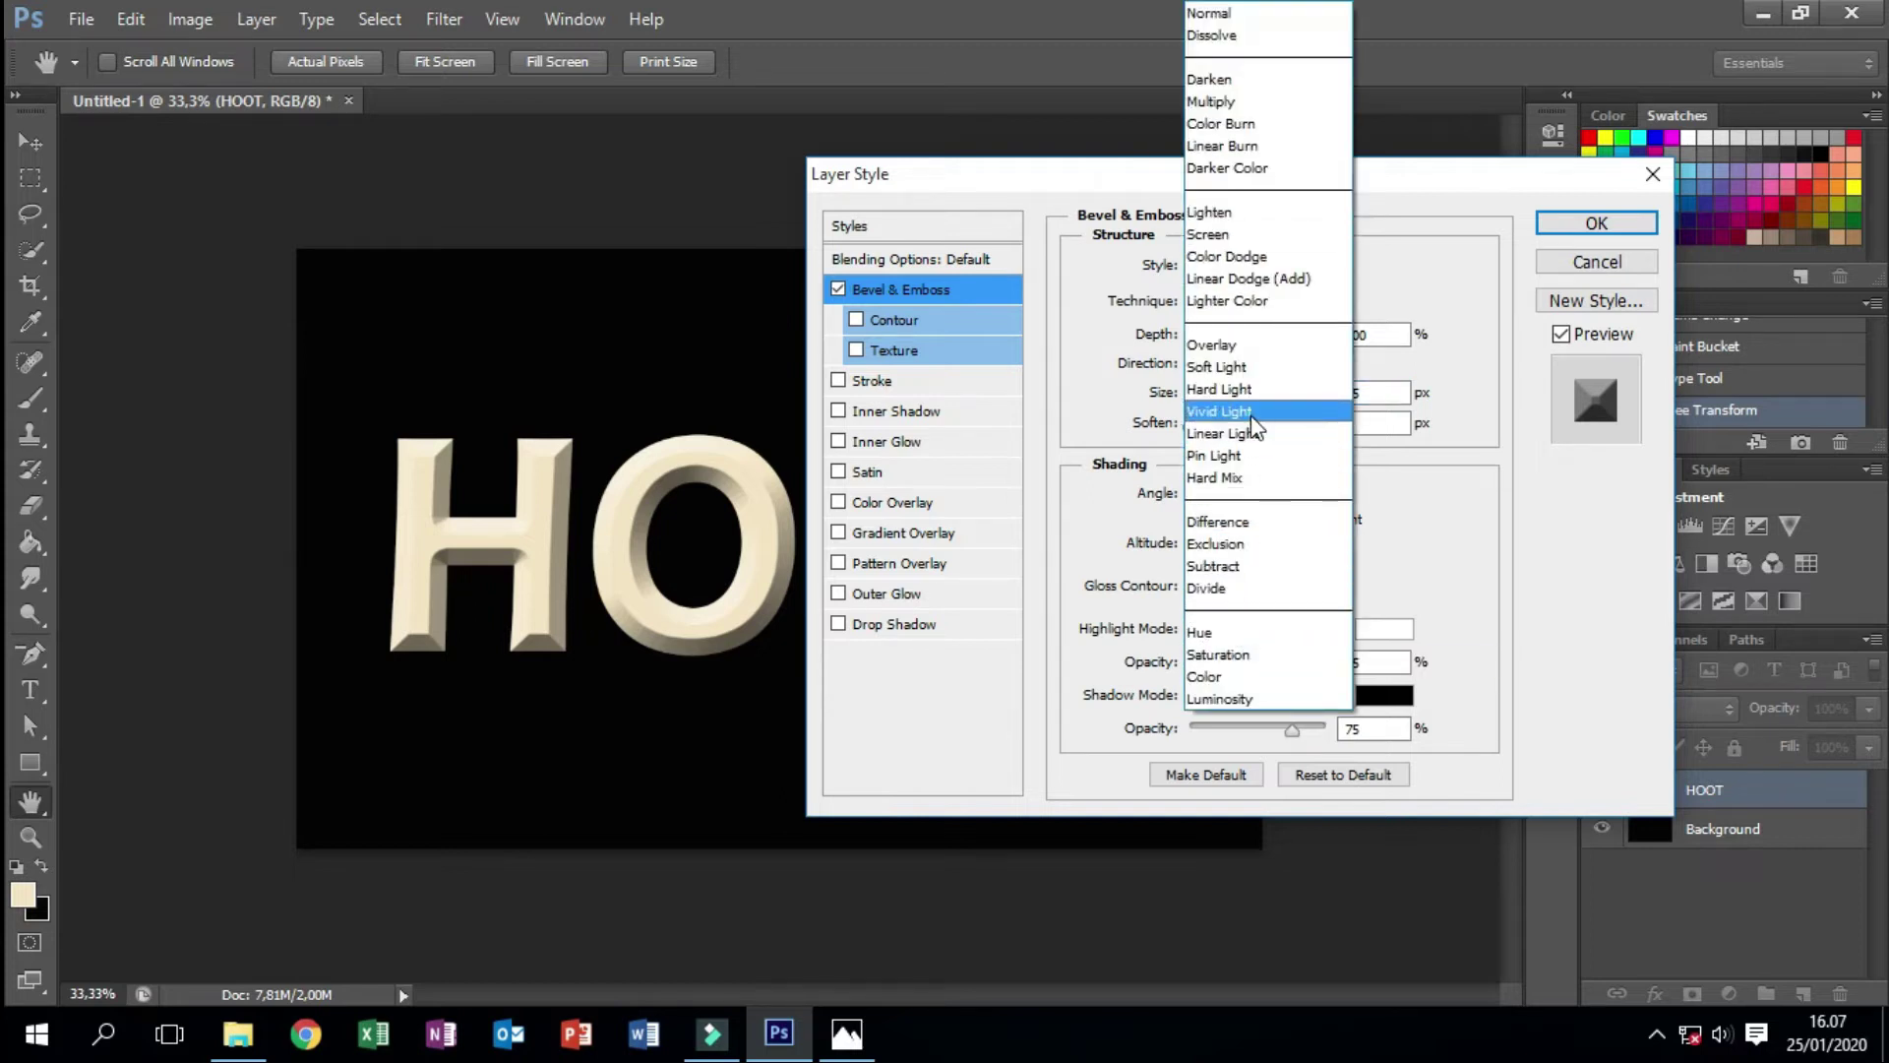
click(1250, 413)
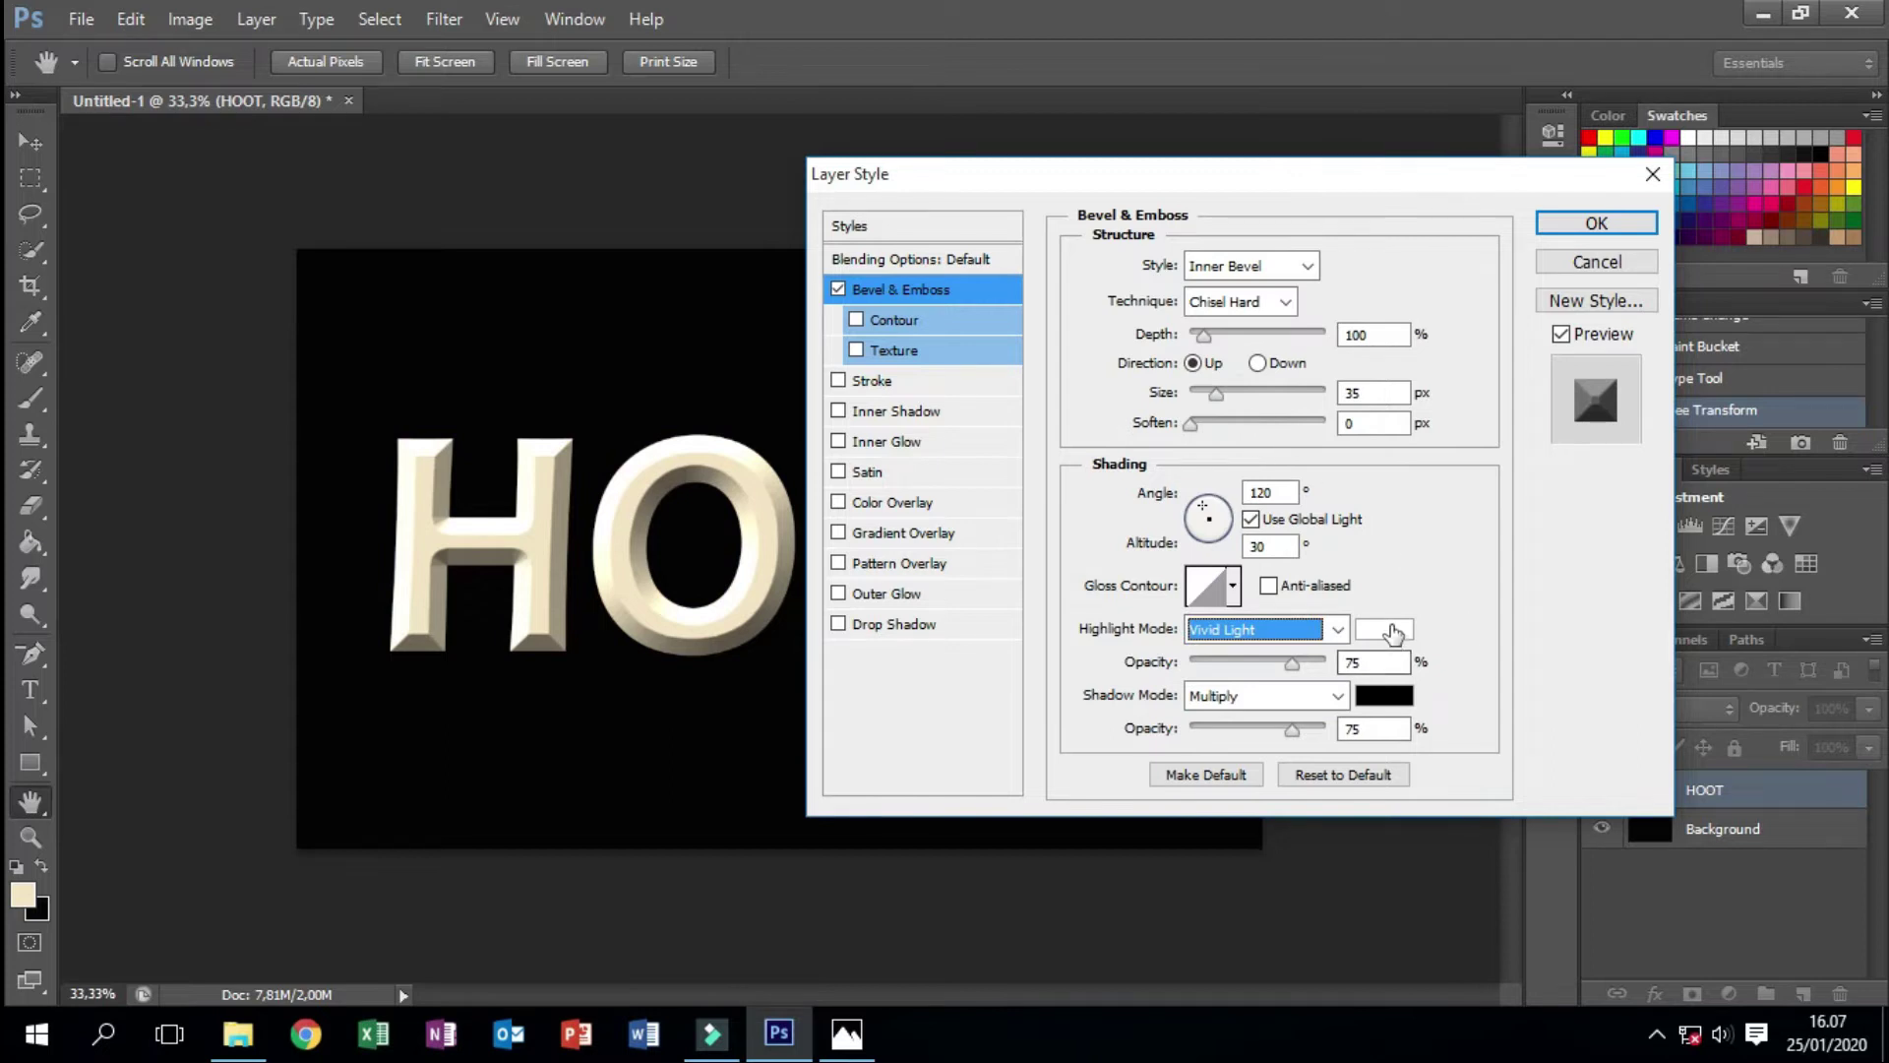
click(1389, 626)
click(1614, 805)
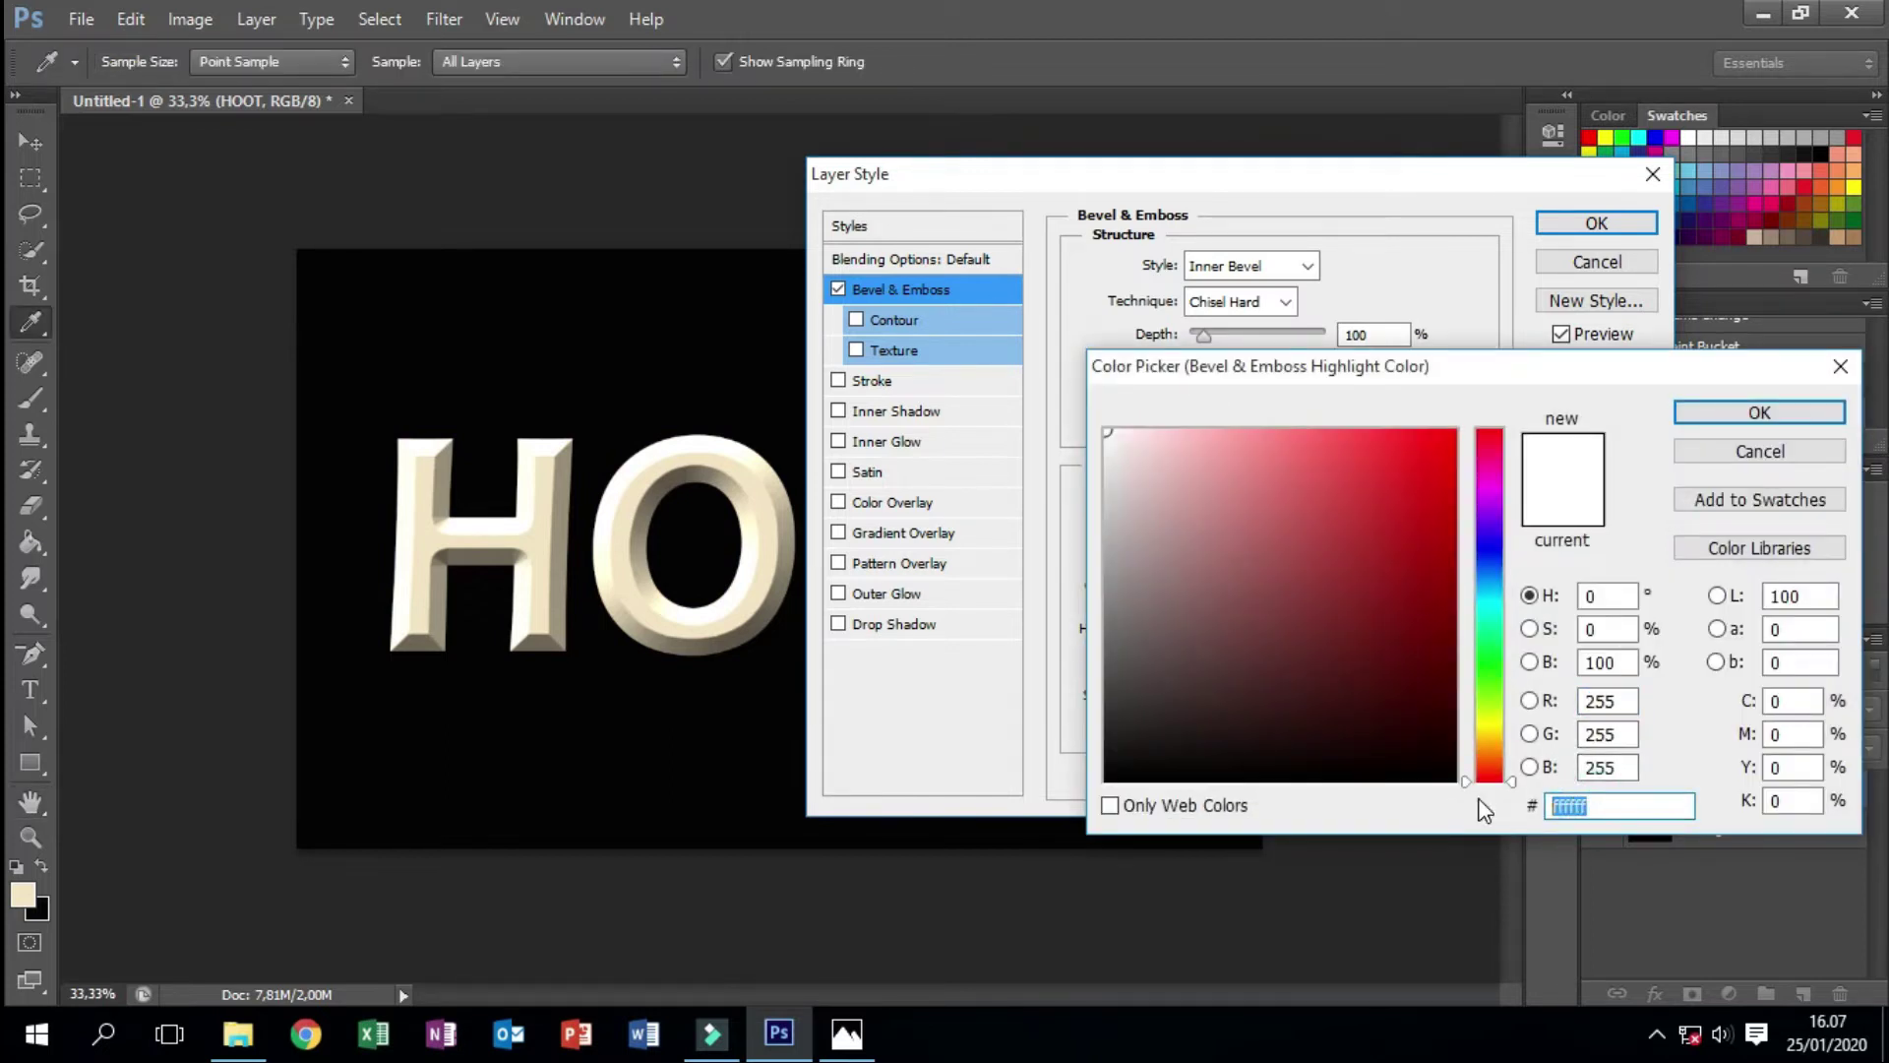
text(fa8)
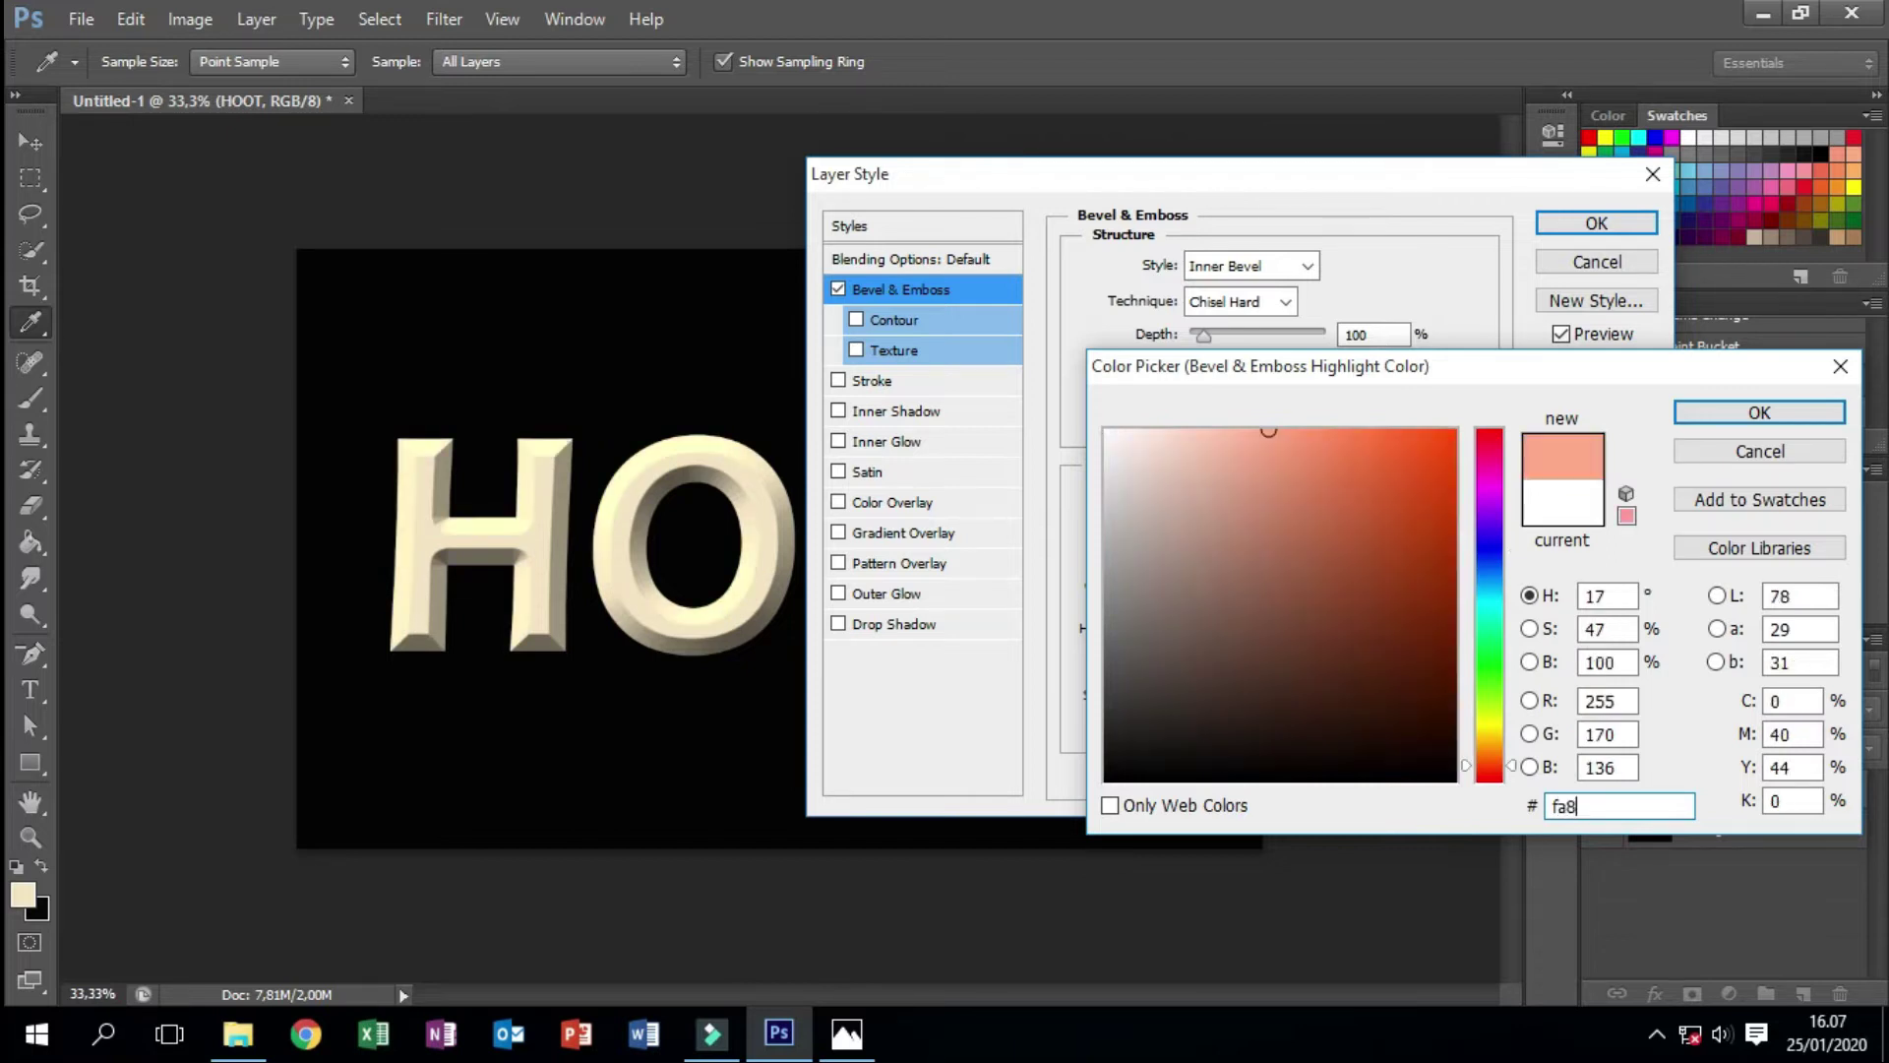
text(c)
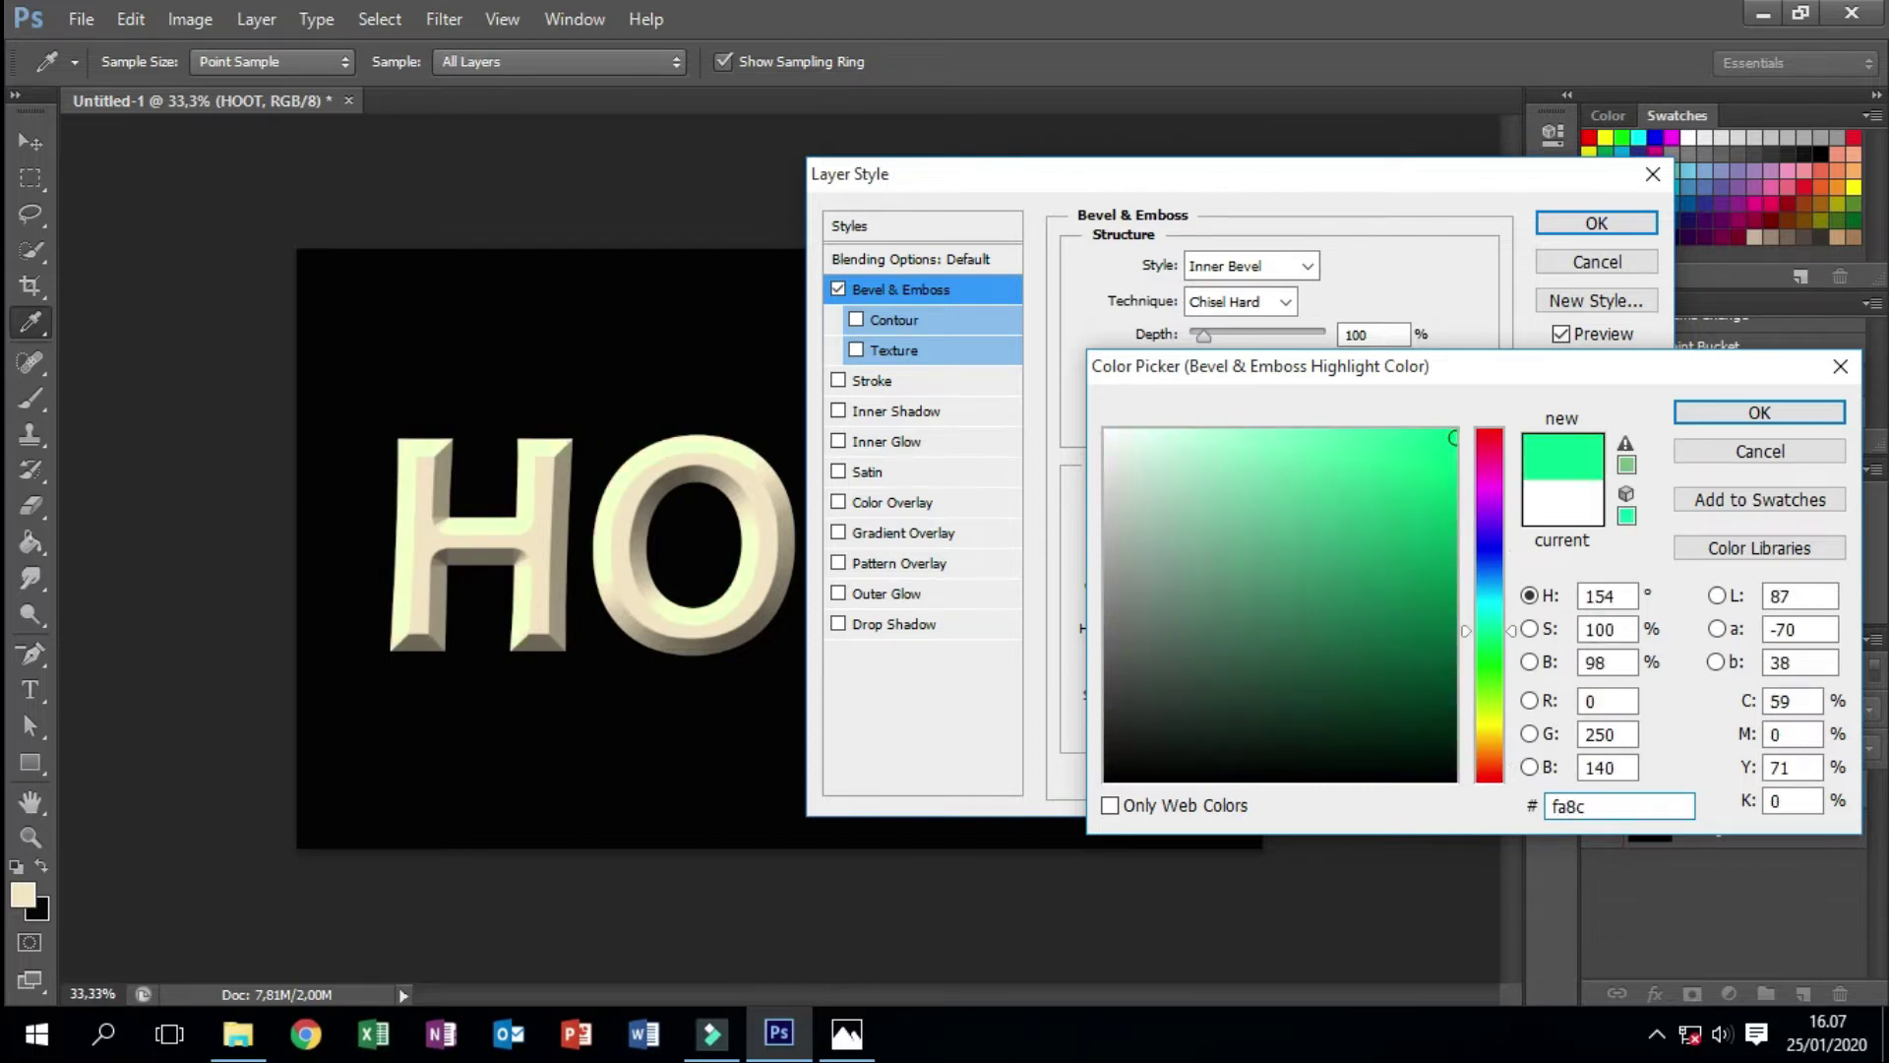
text(1)
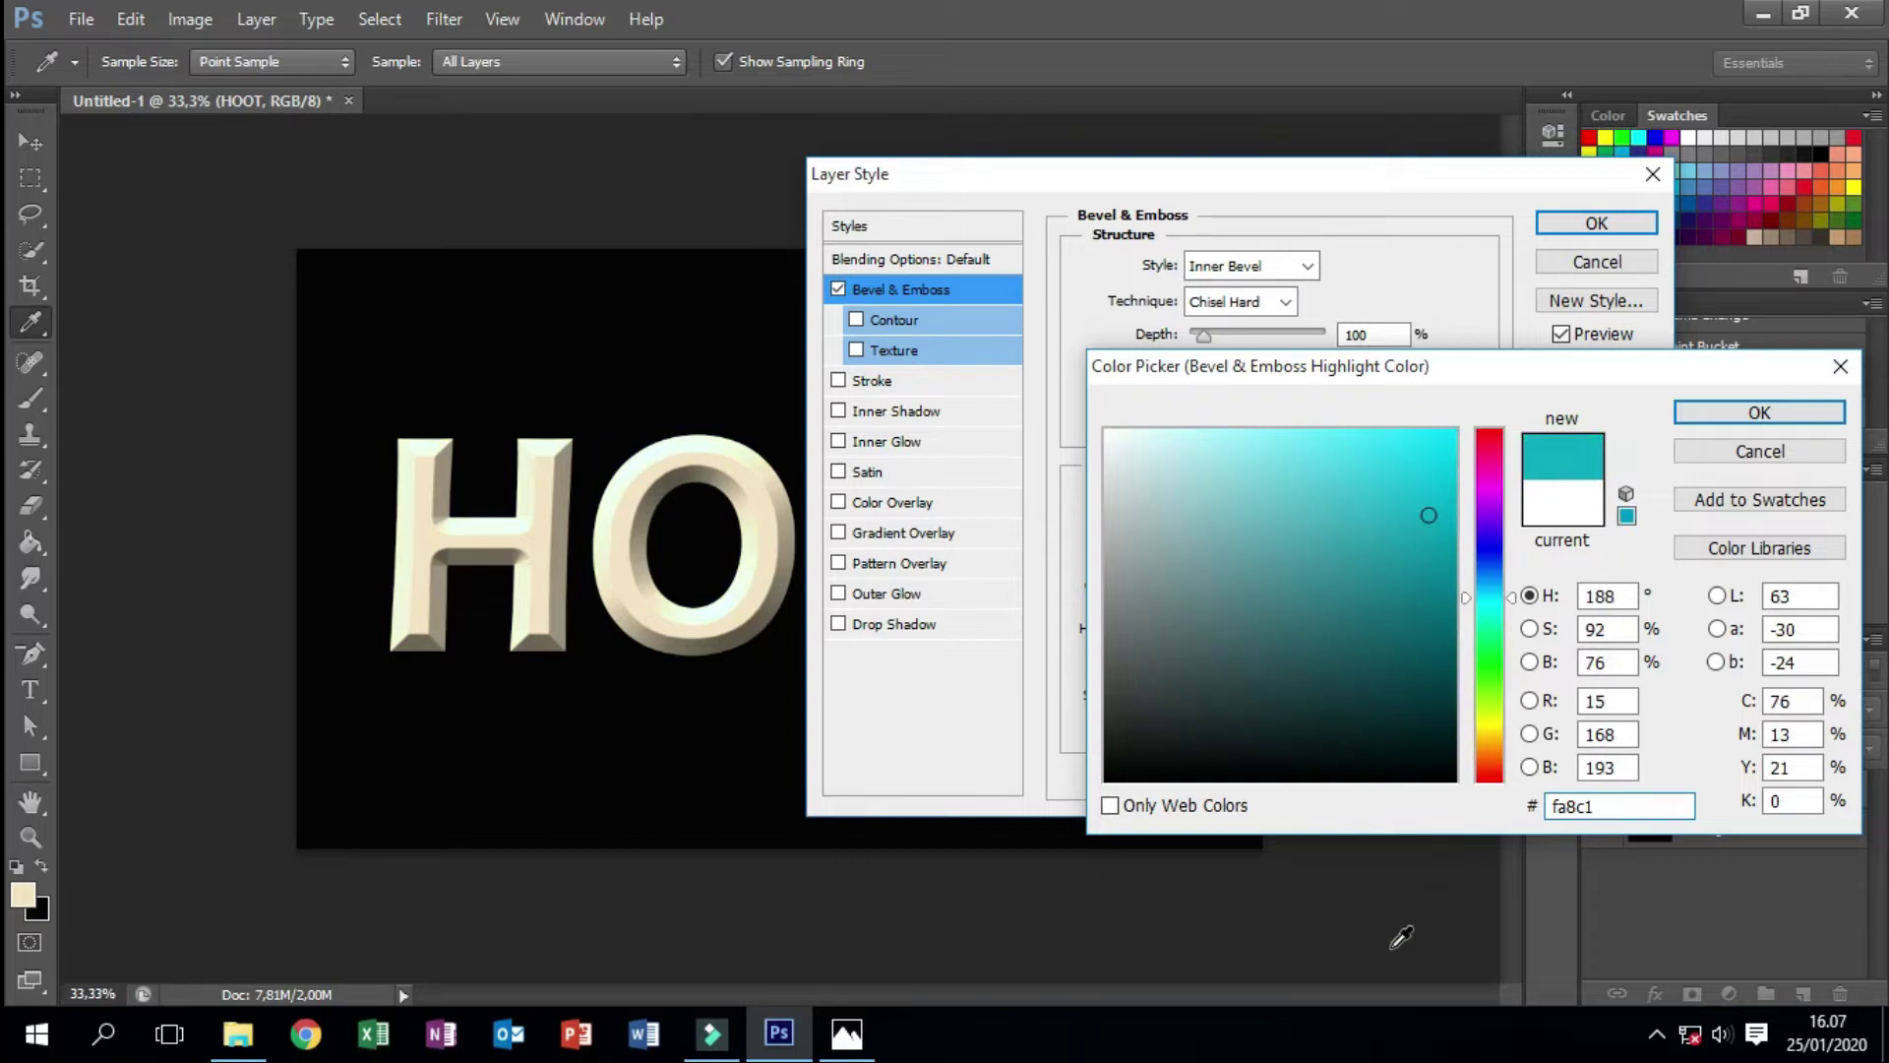
click(1570, 807)
text(e)
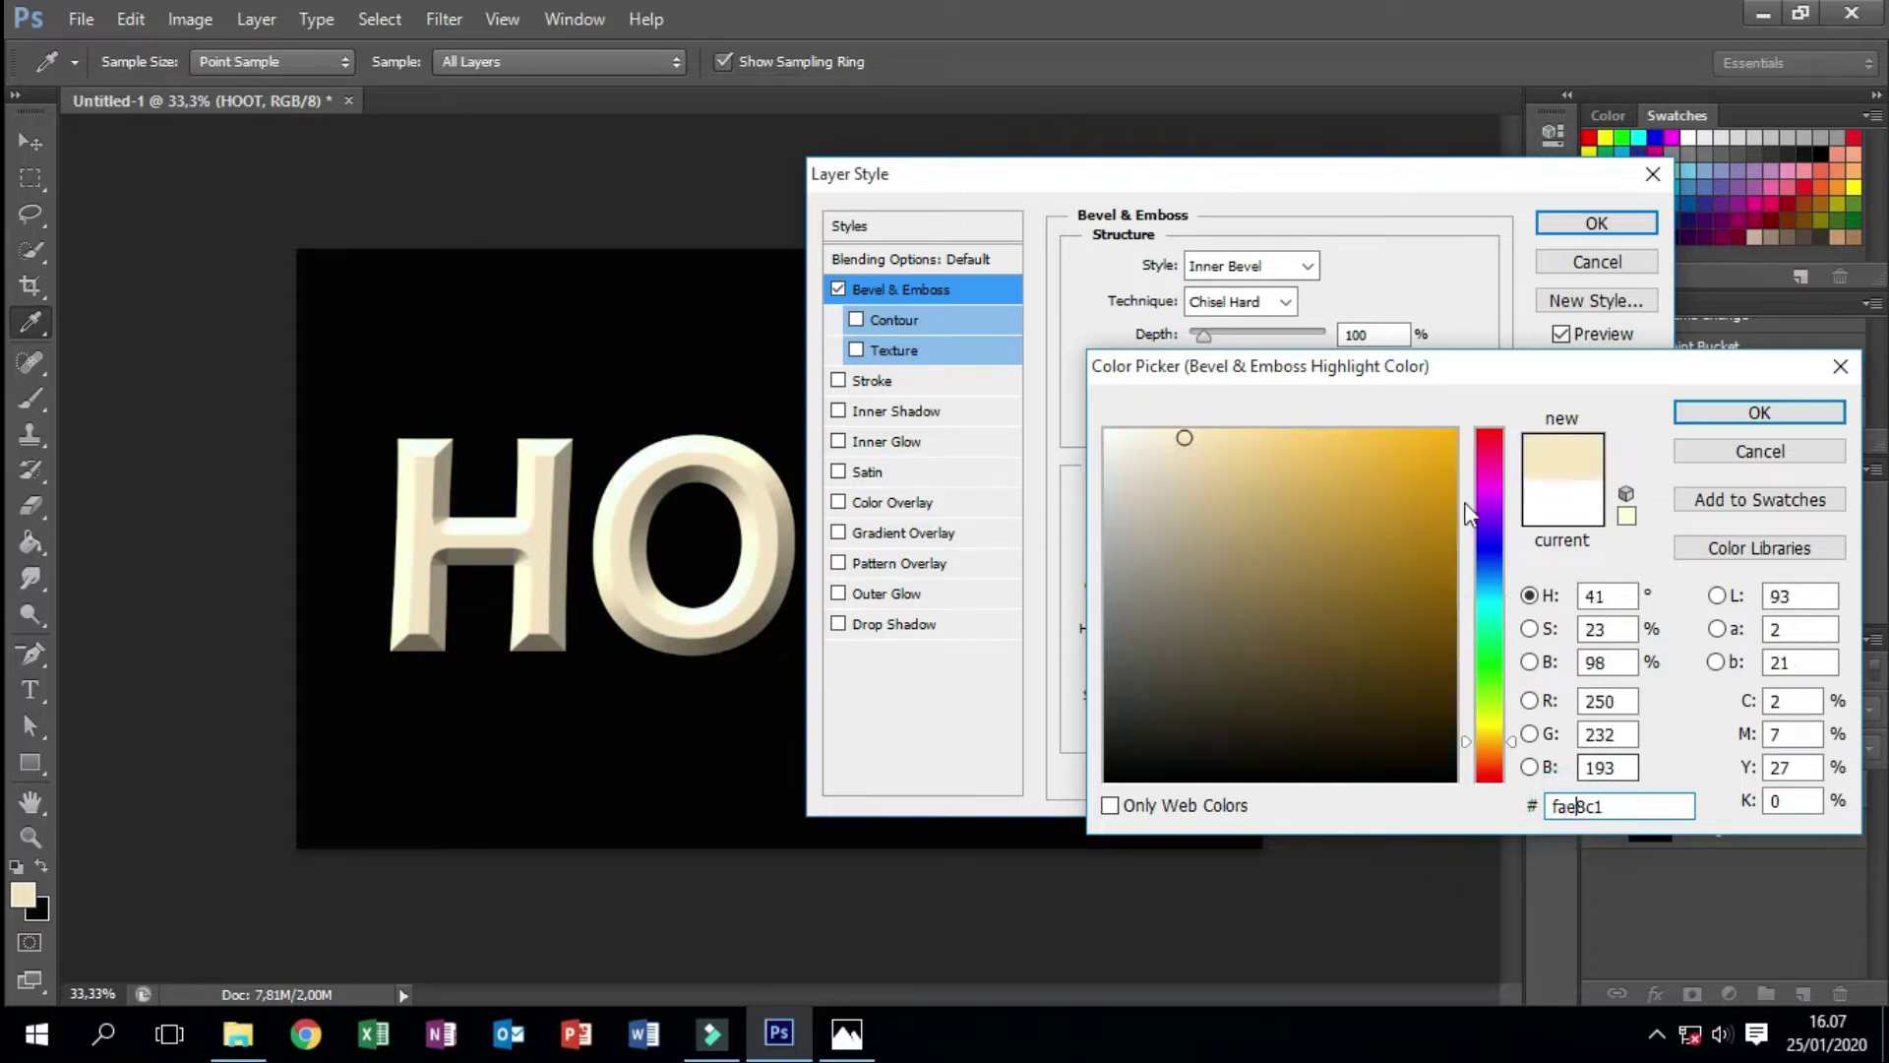
click(1757, 414)
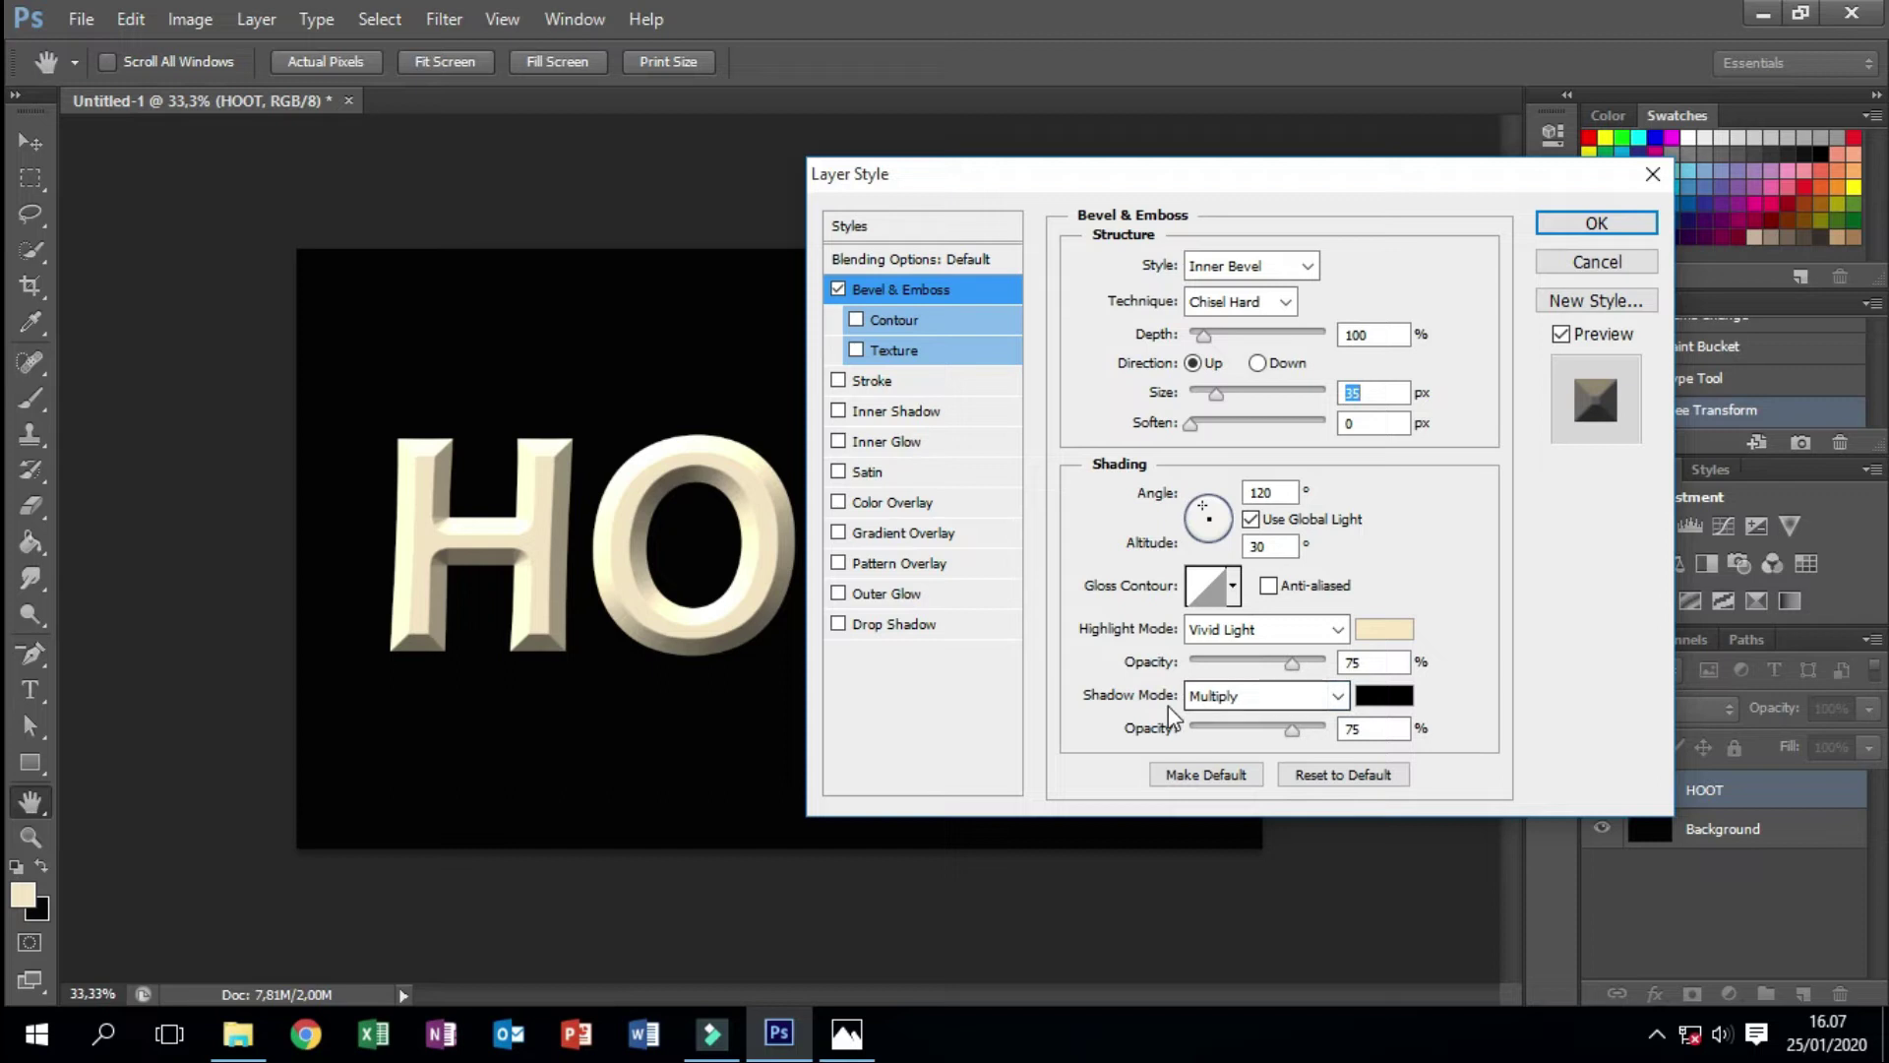
- Set the bevel shadow to Color Burn with brown colour b07133
click(1231, 694)
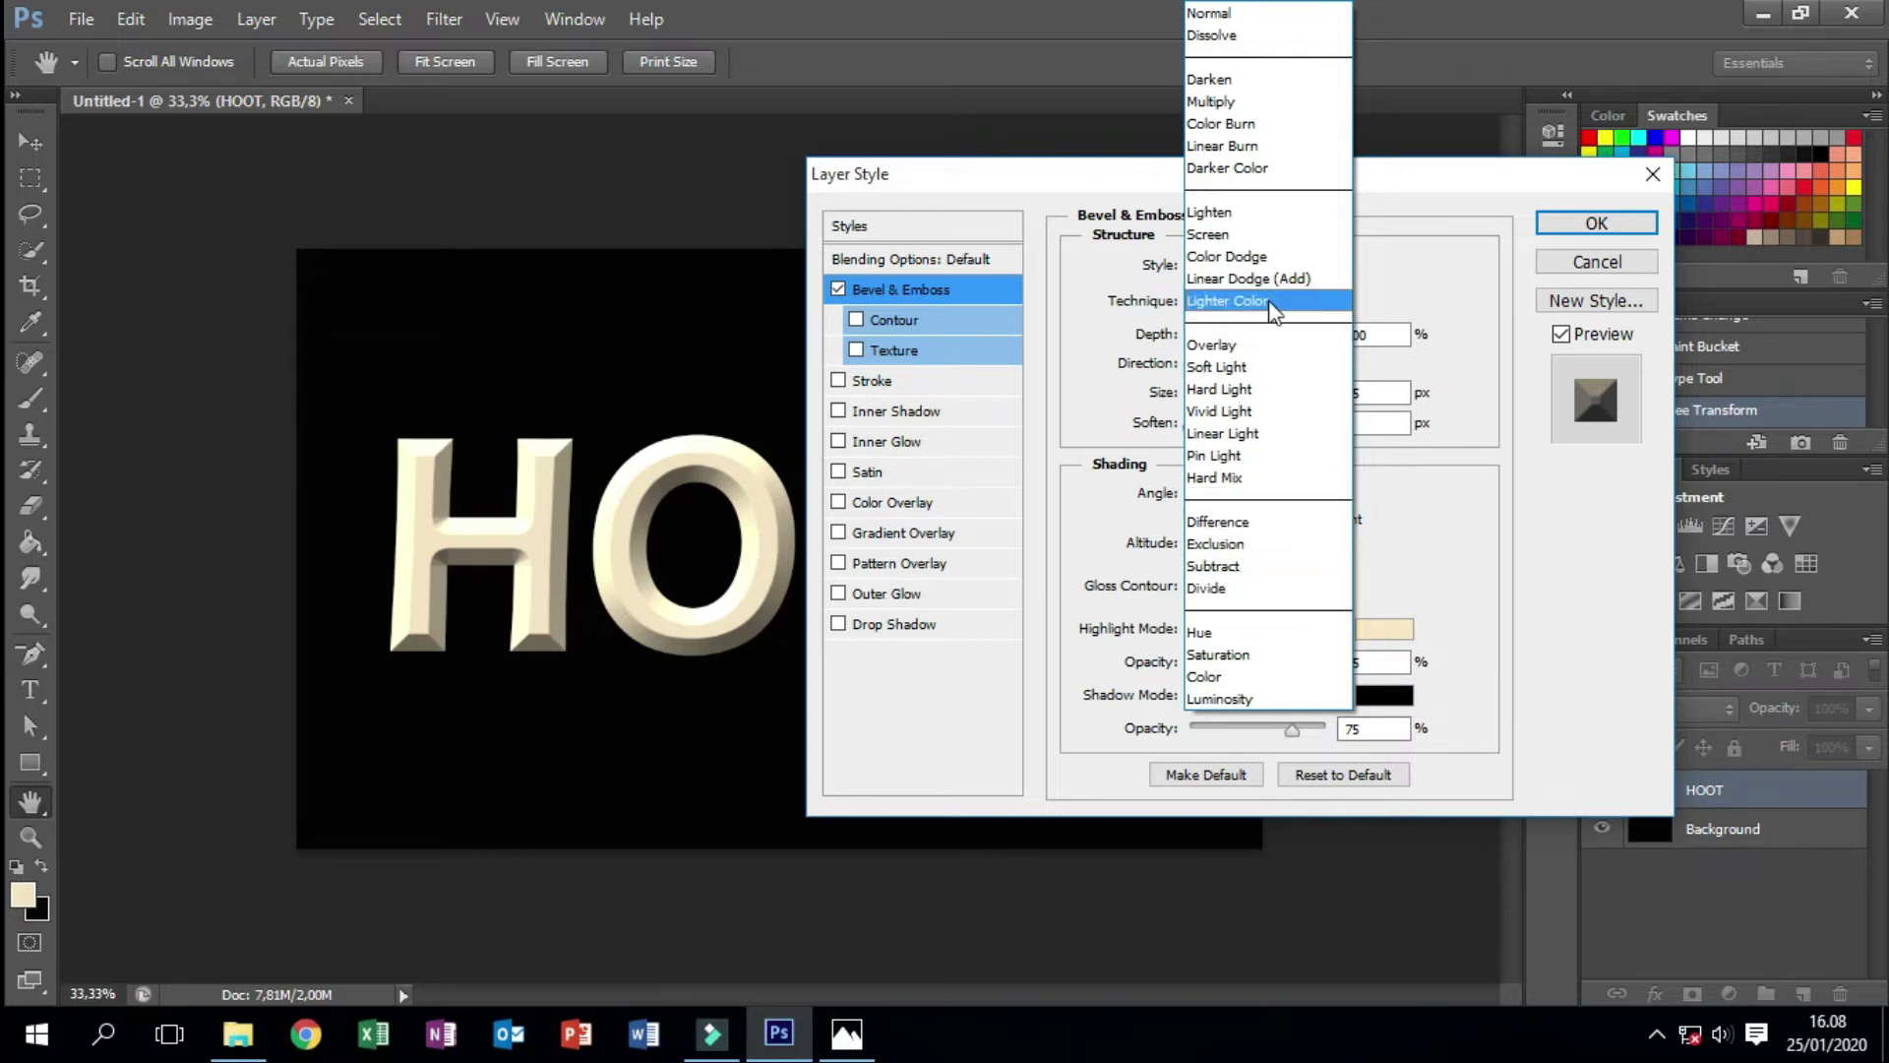
click(1251, 125)
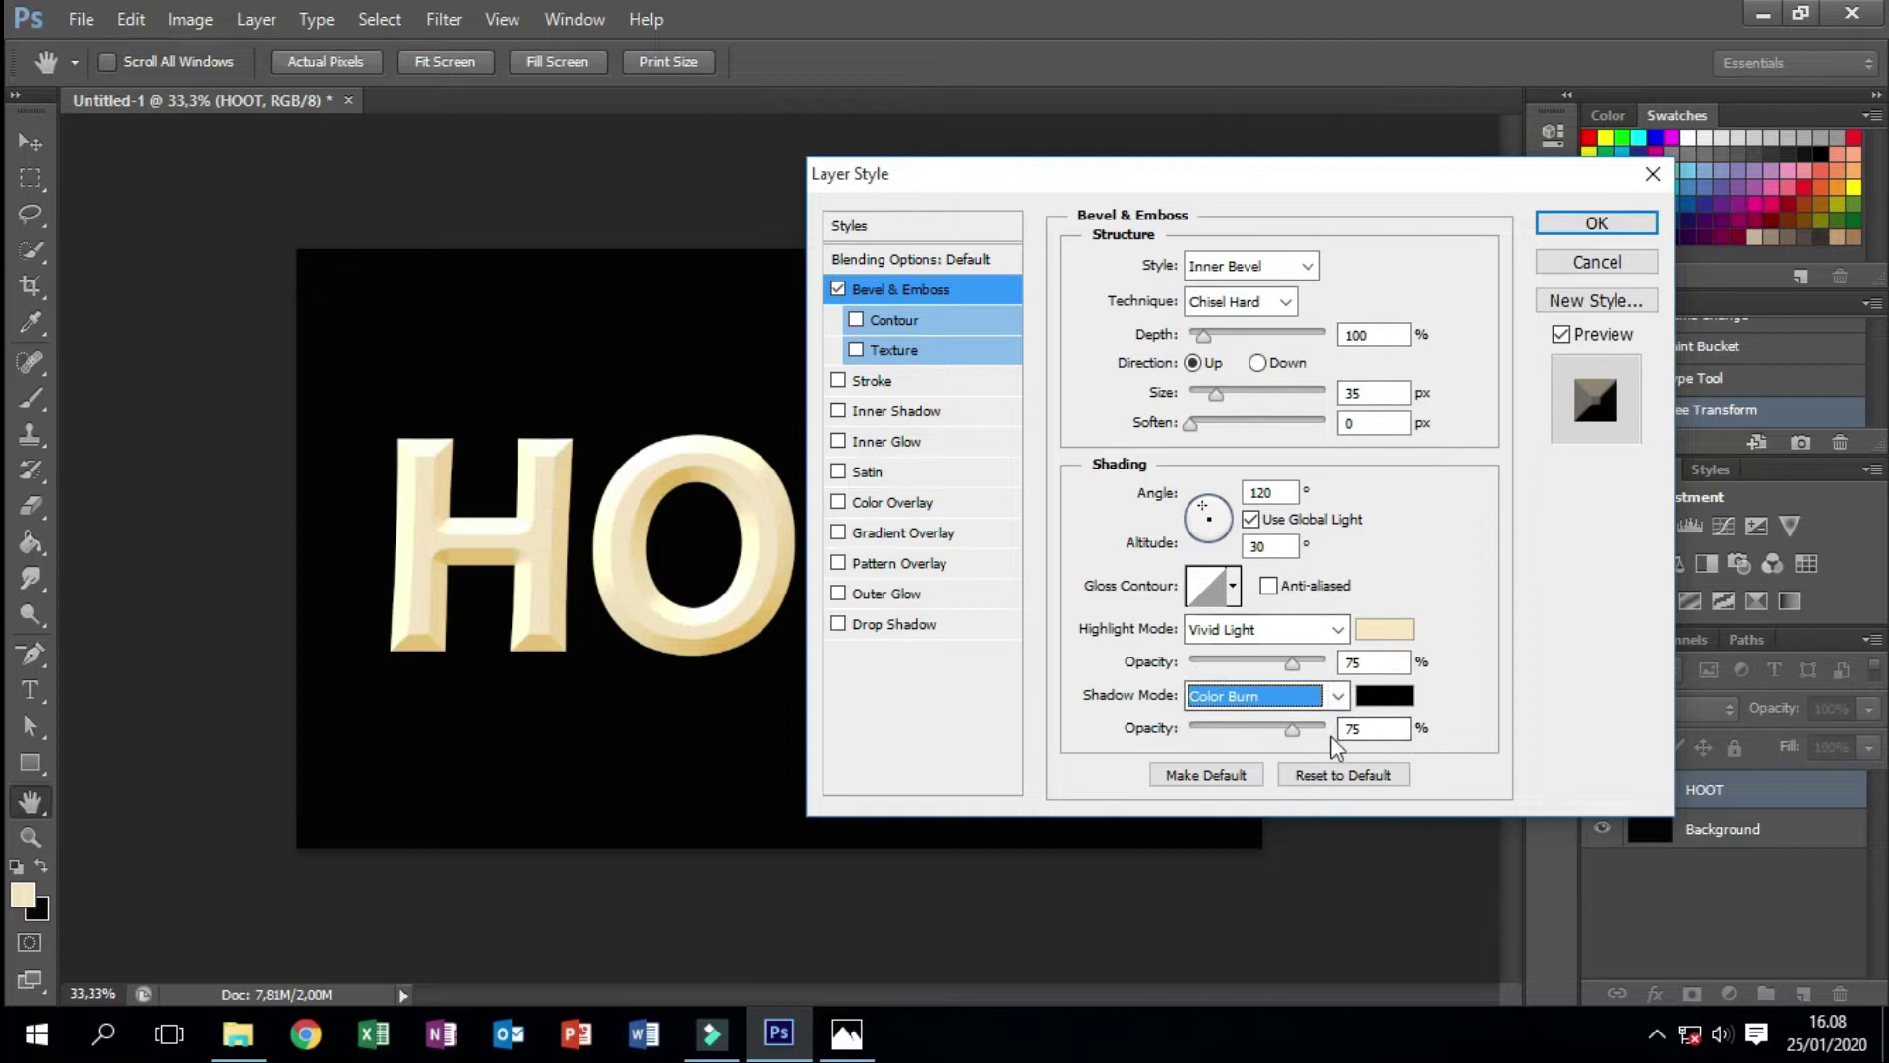
click(1384, 696)
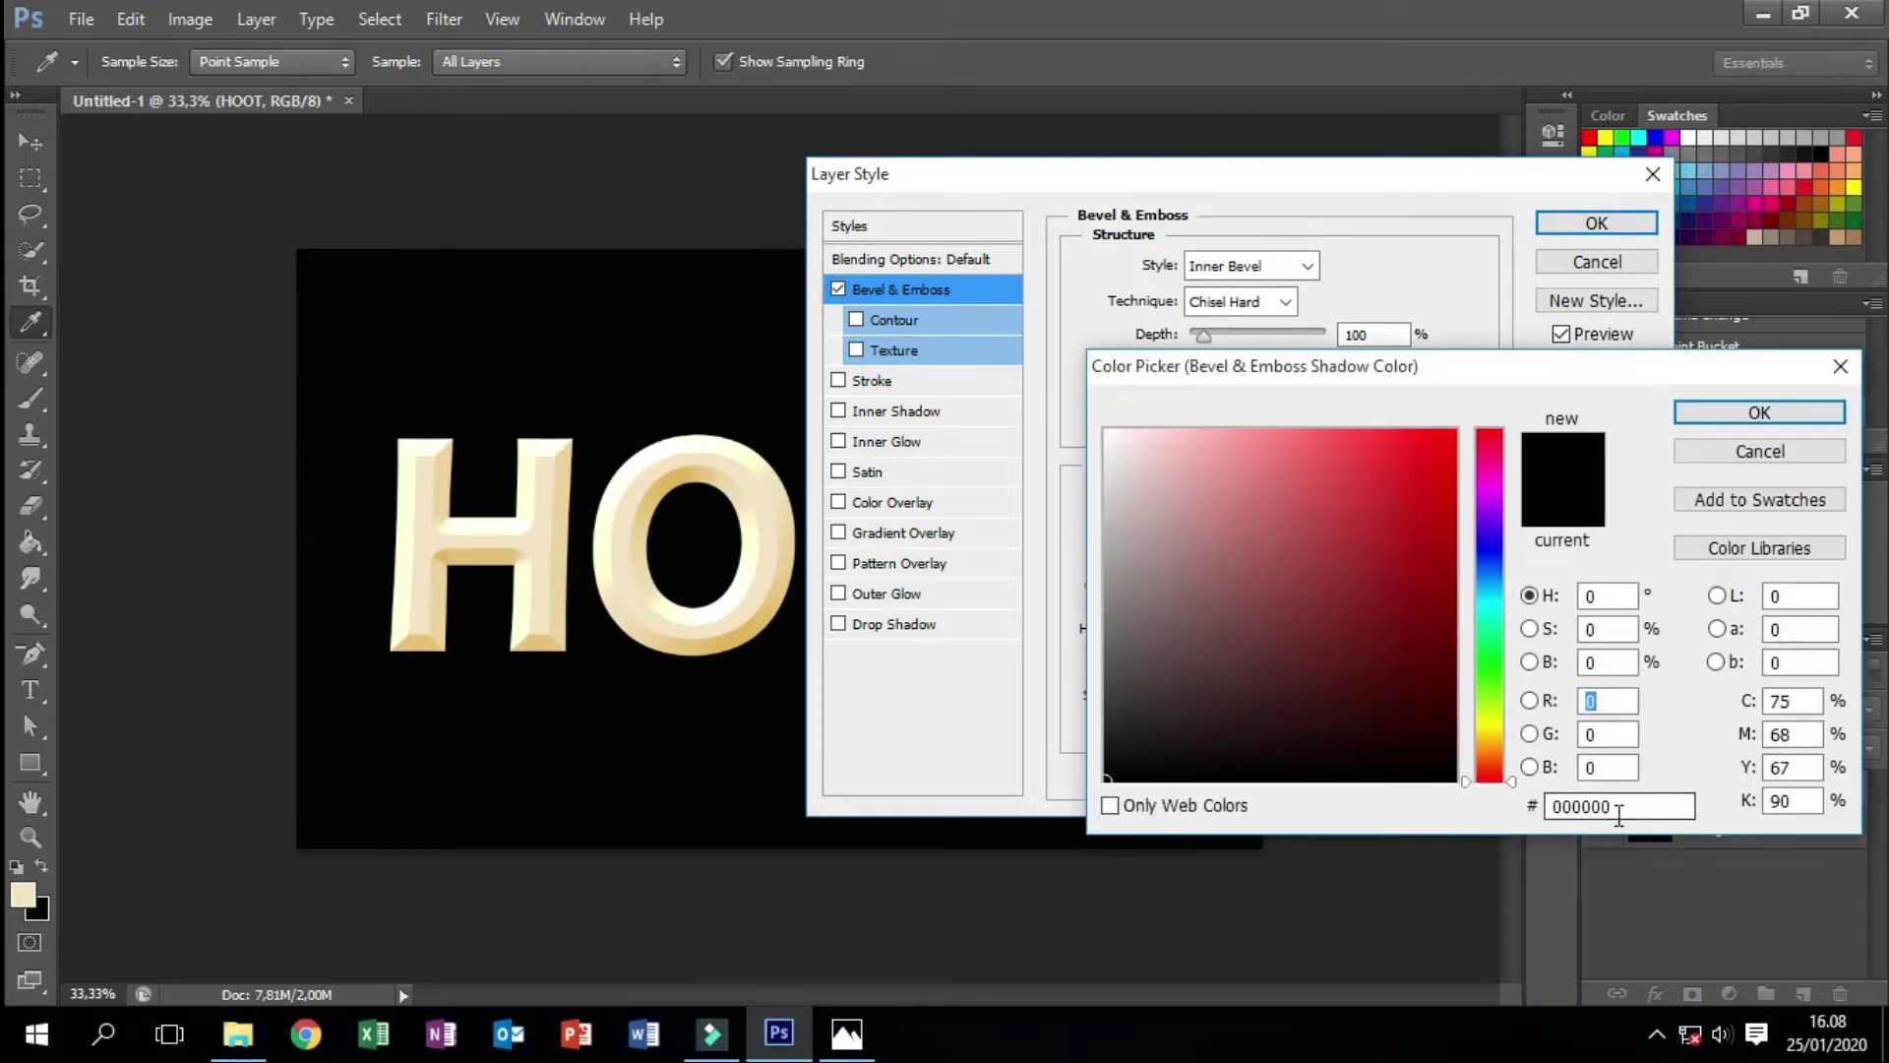
double_click(1619, 807)
text(b)
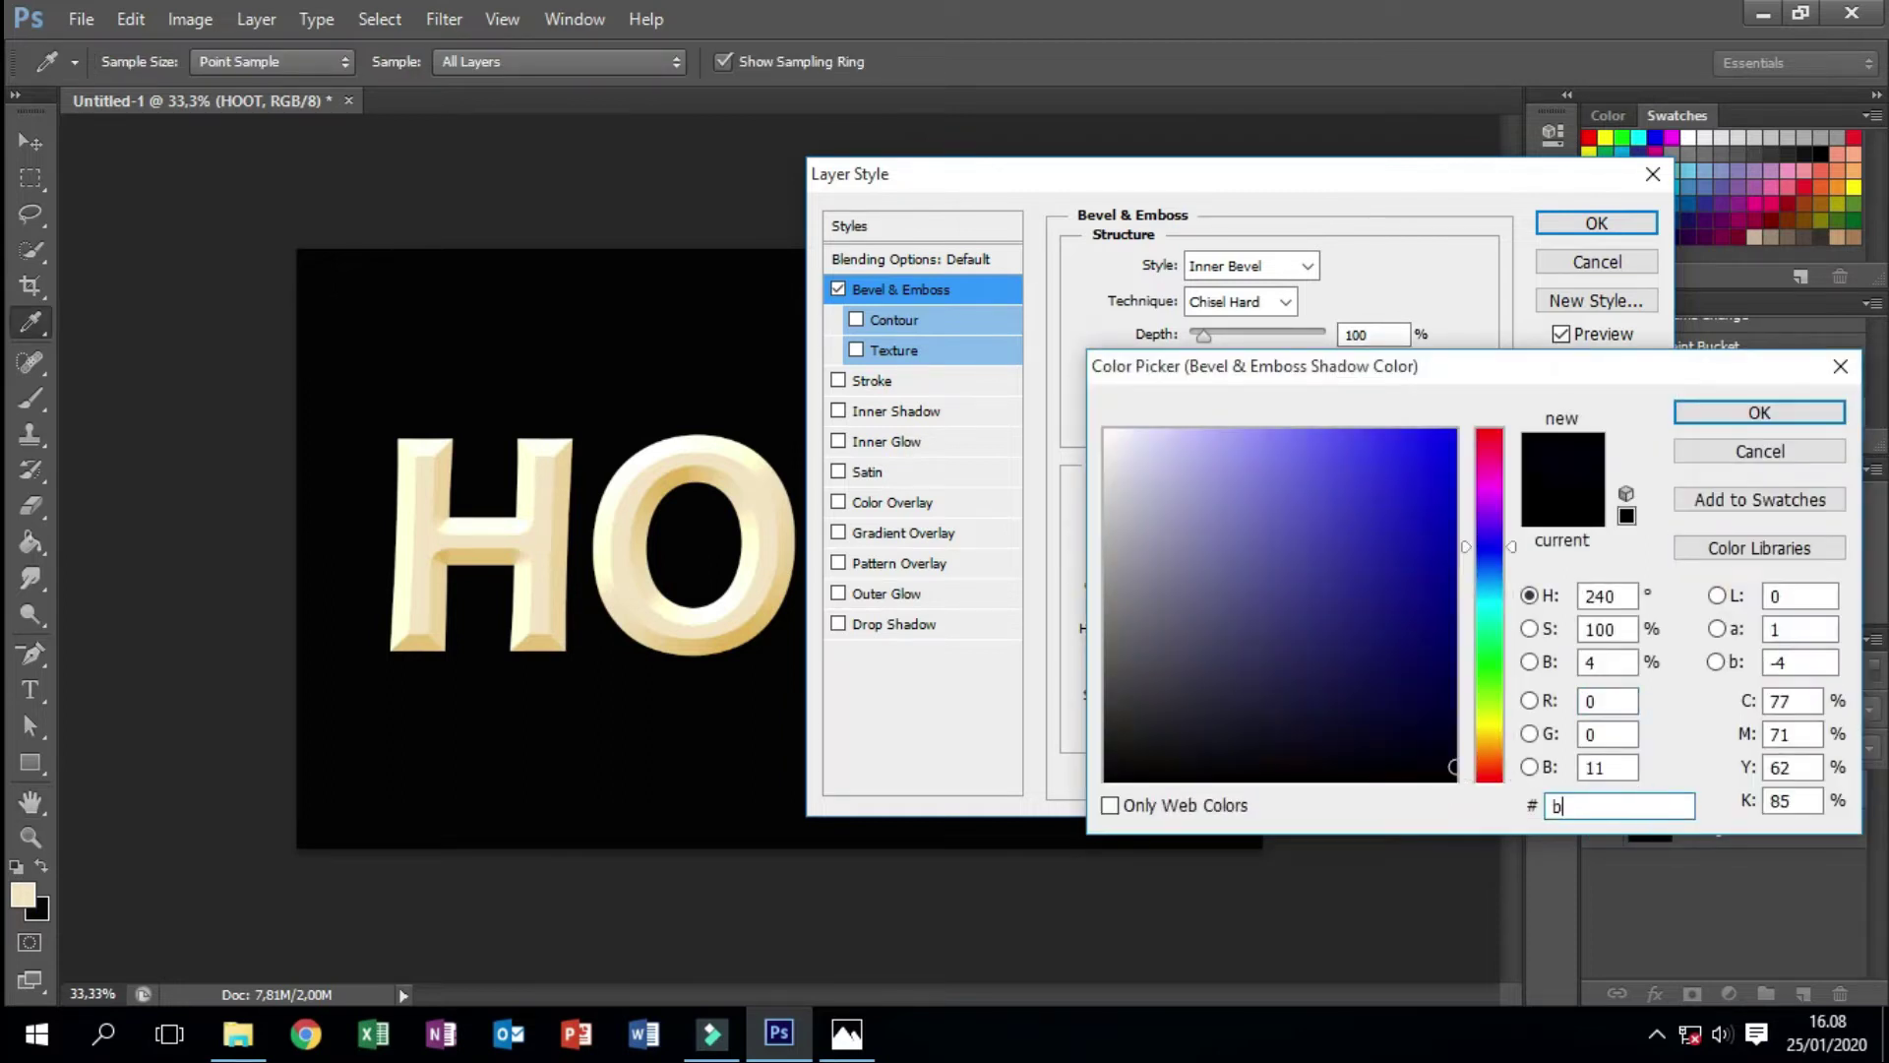
text(0)
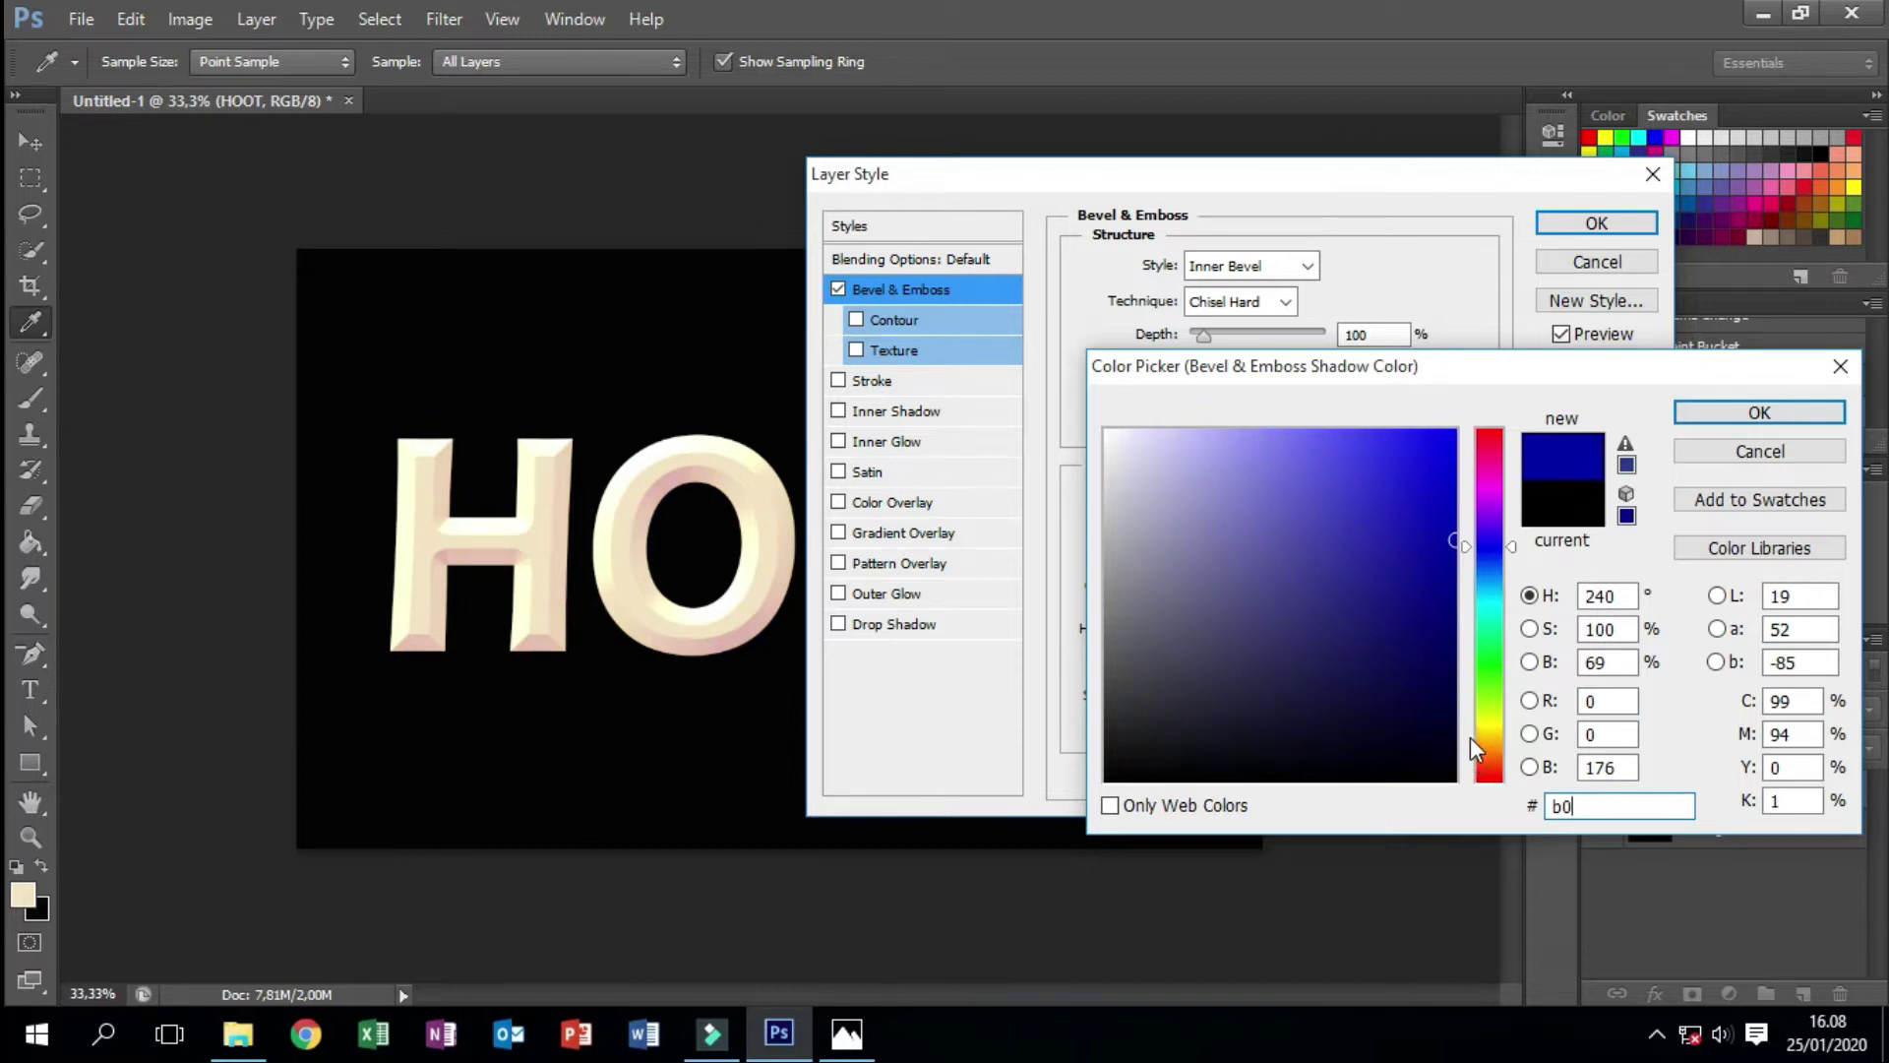
text(071)
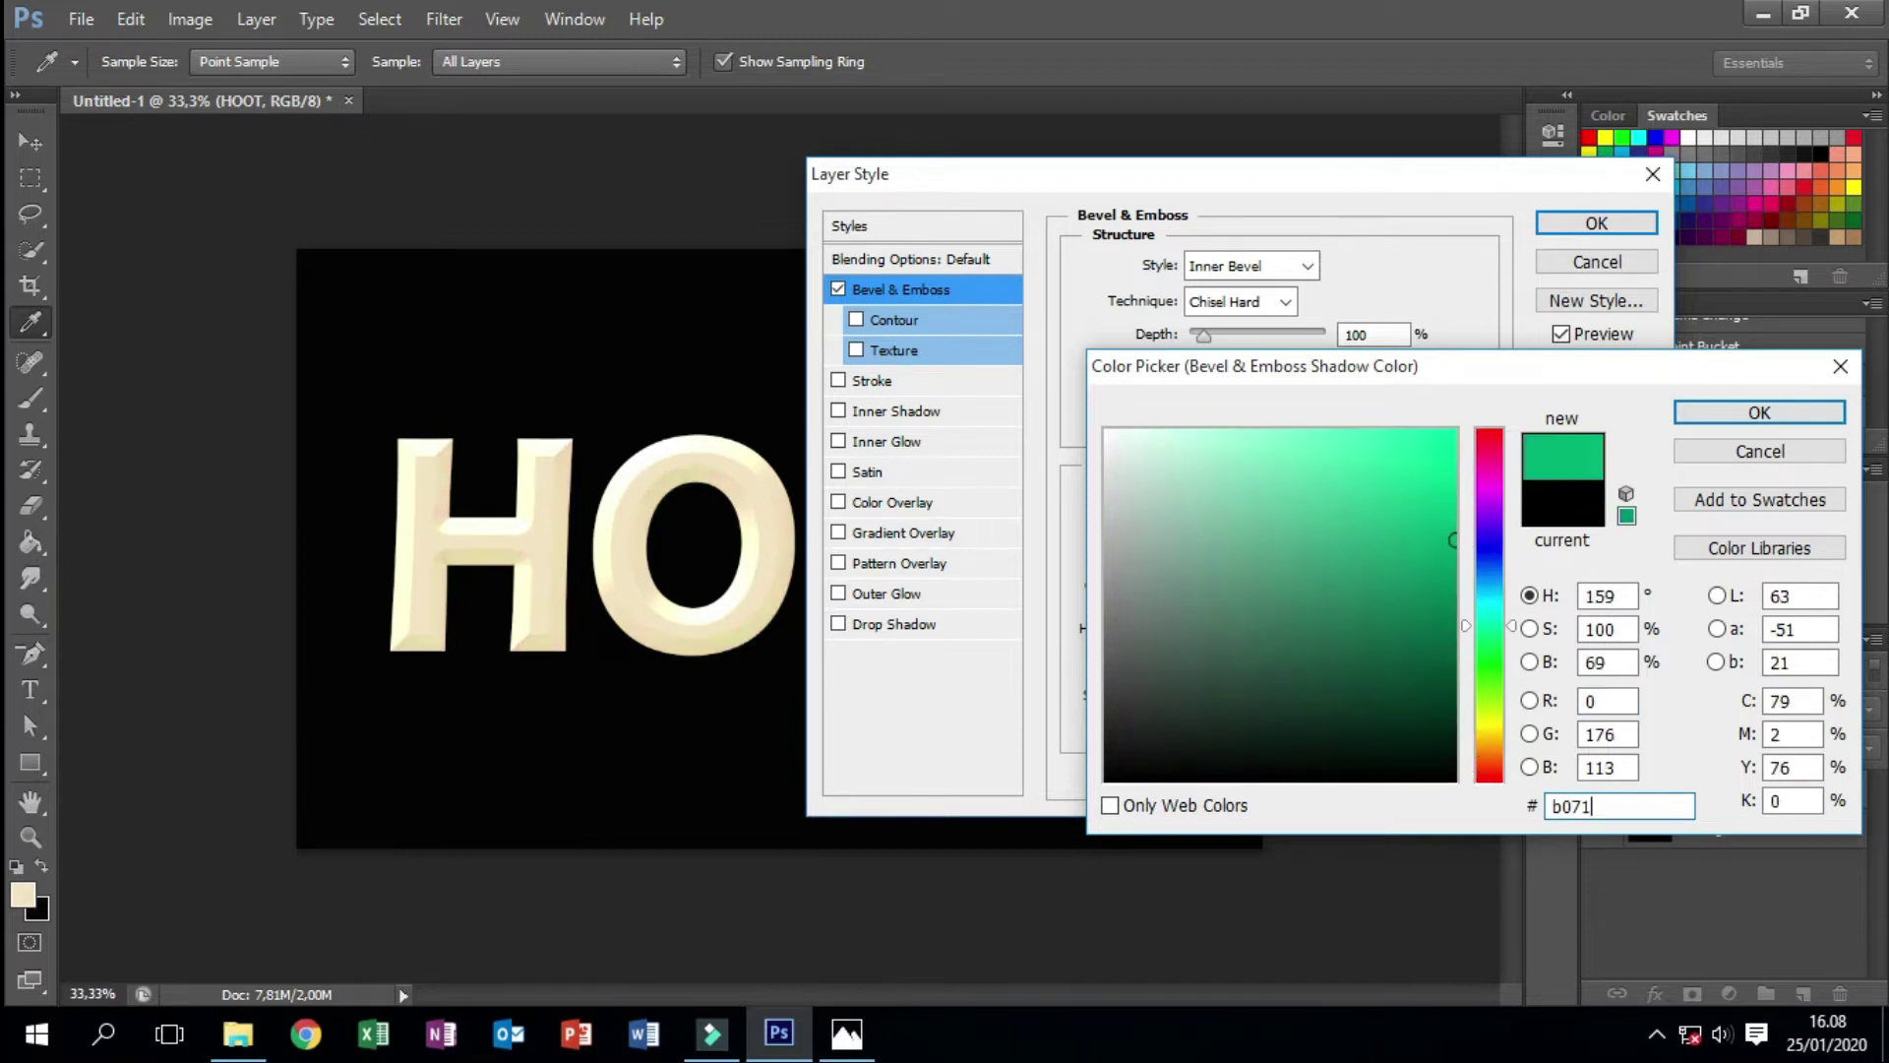
text(33)
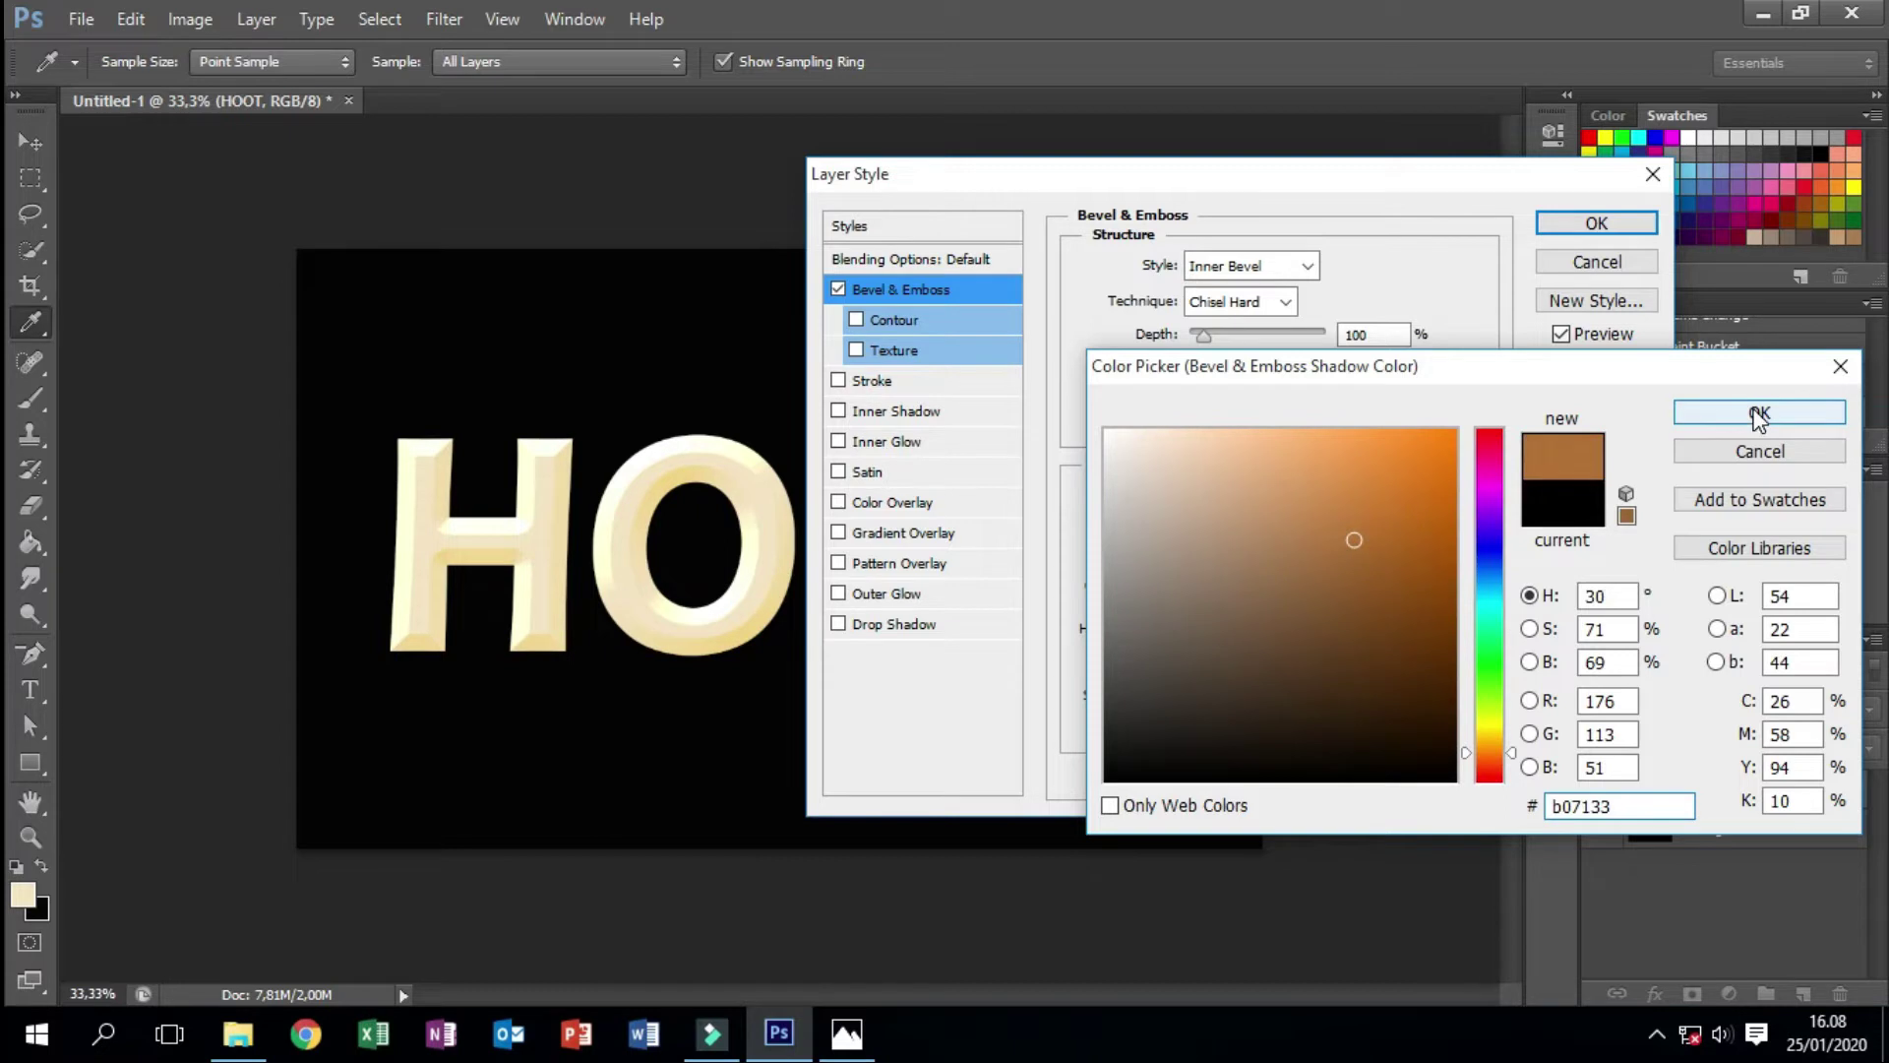
click(1759, 416)
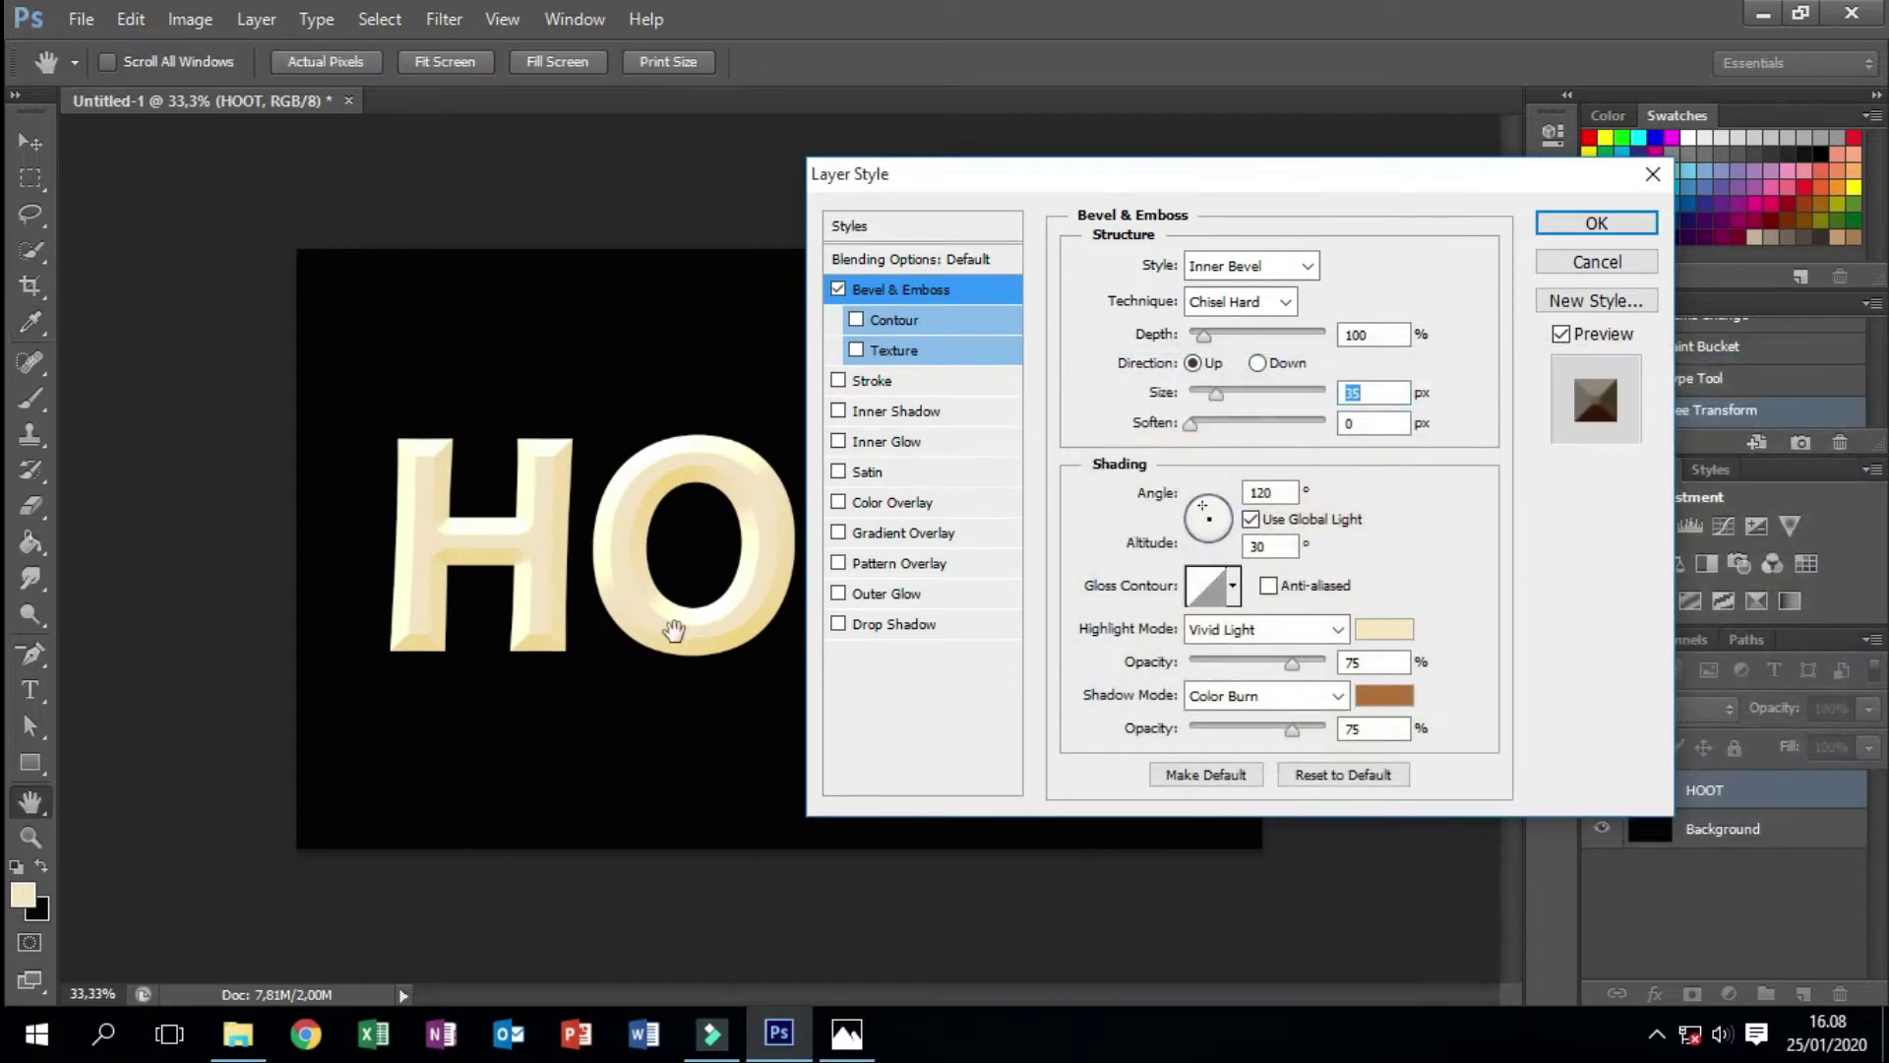
- Enable Contour on the bevel, choose a different contour preset, and tick Anti-aliased
click(910, 325)
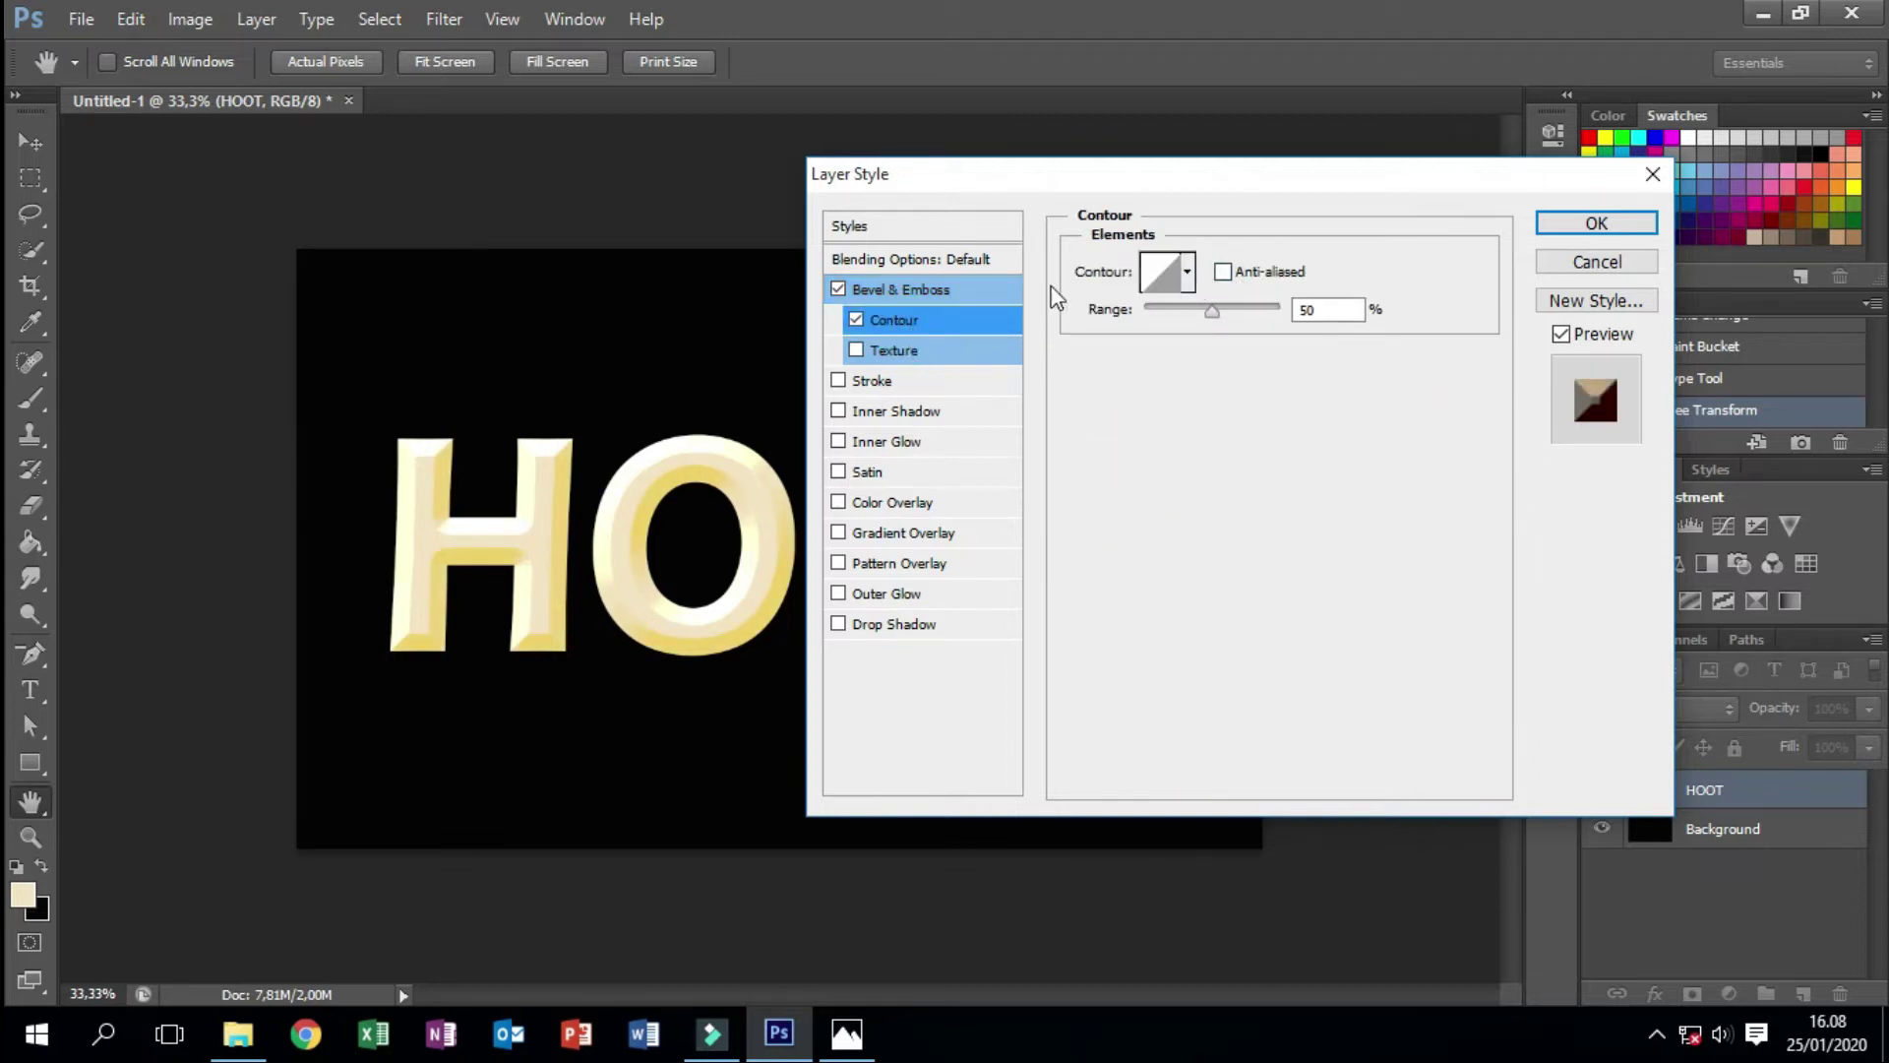
click(1190, 278)
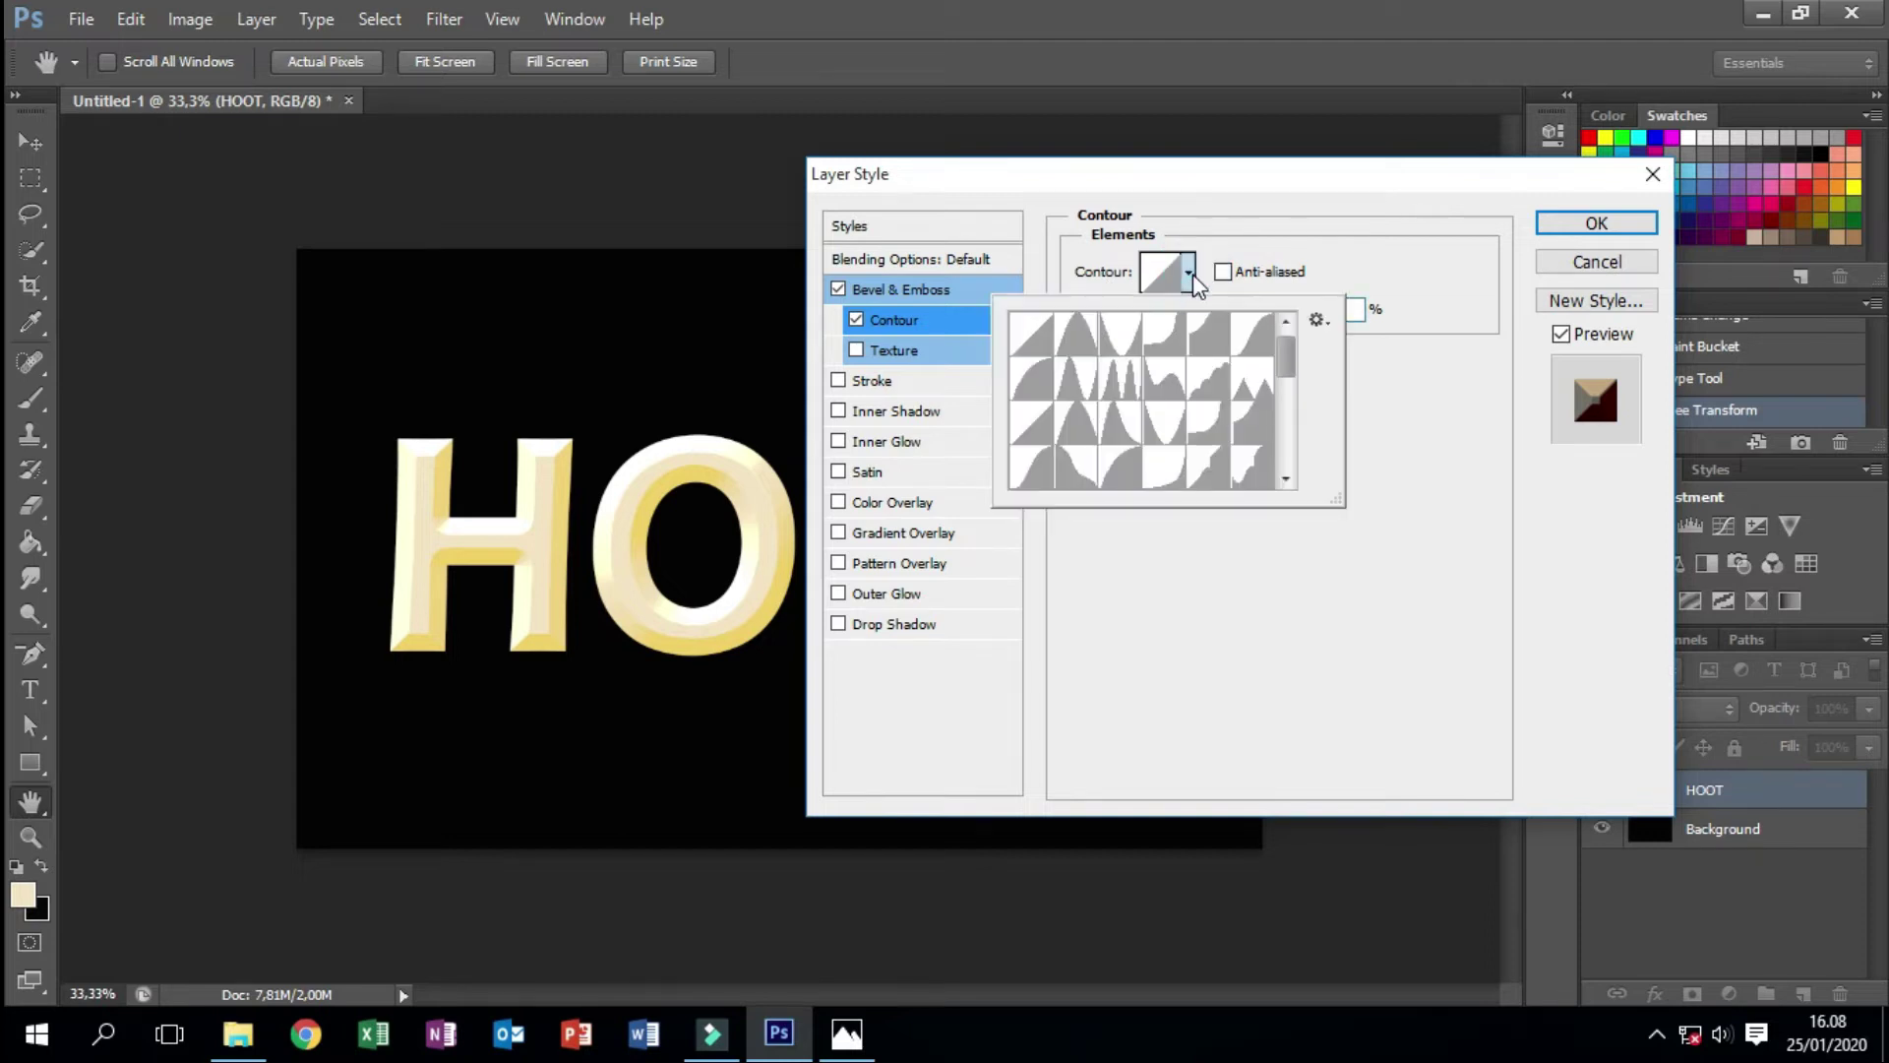
click(1255, 335)
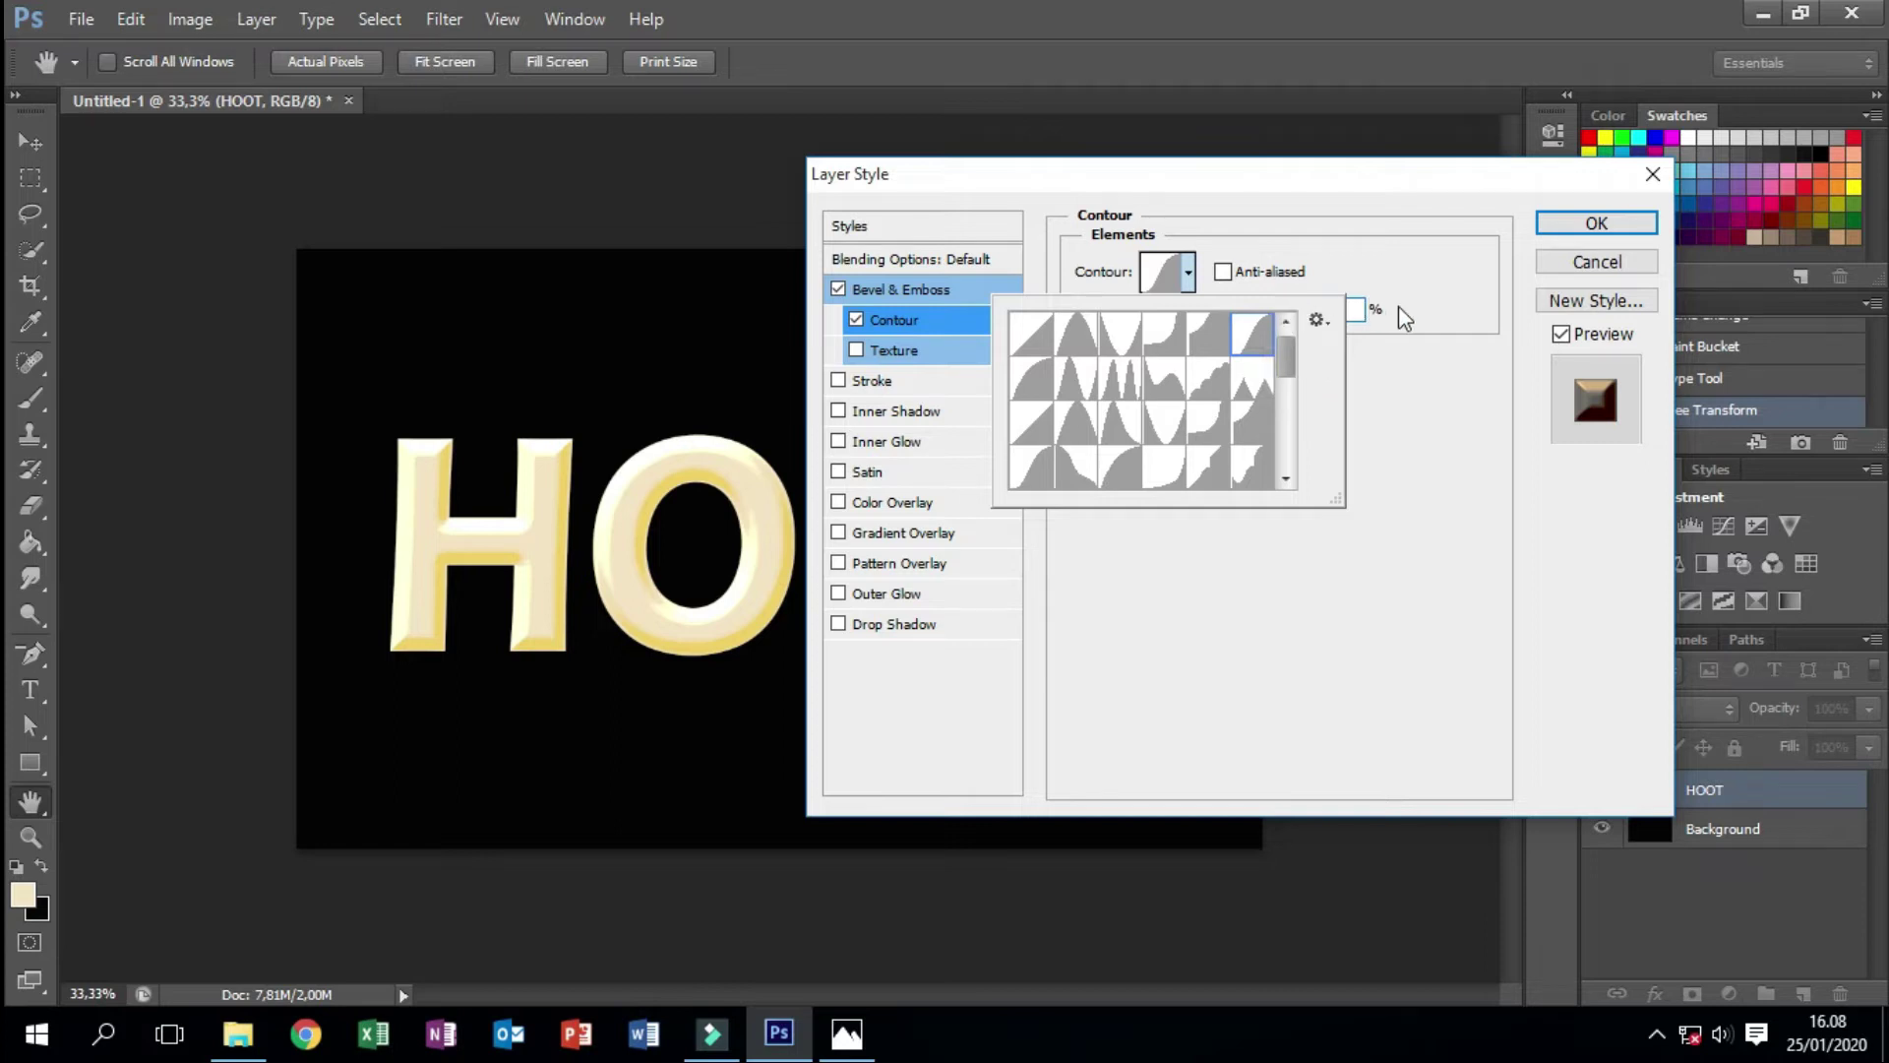
click(1223, 273)
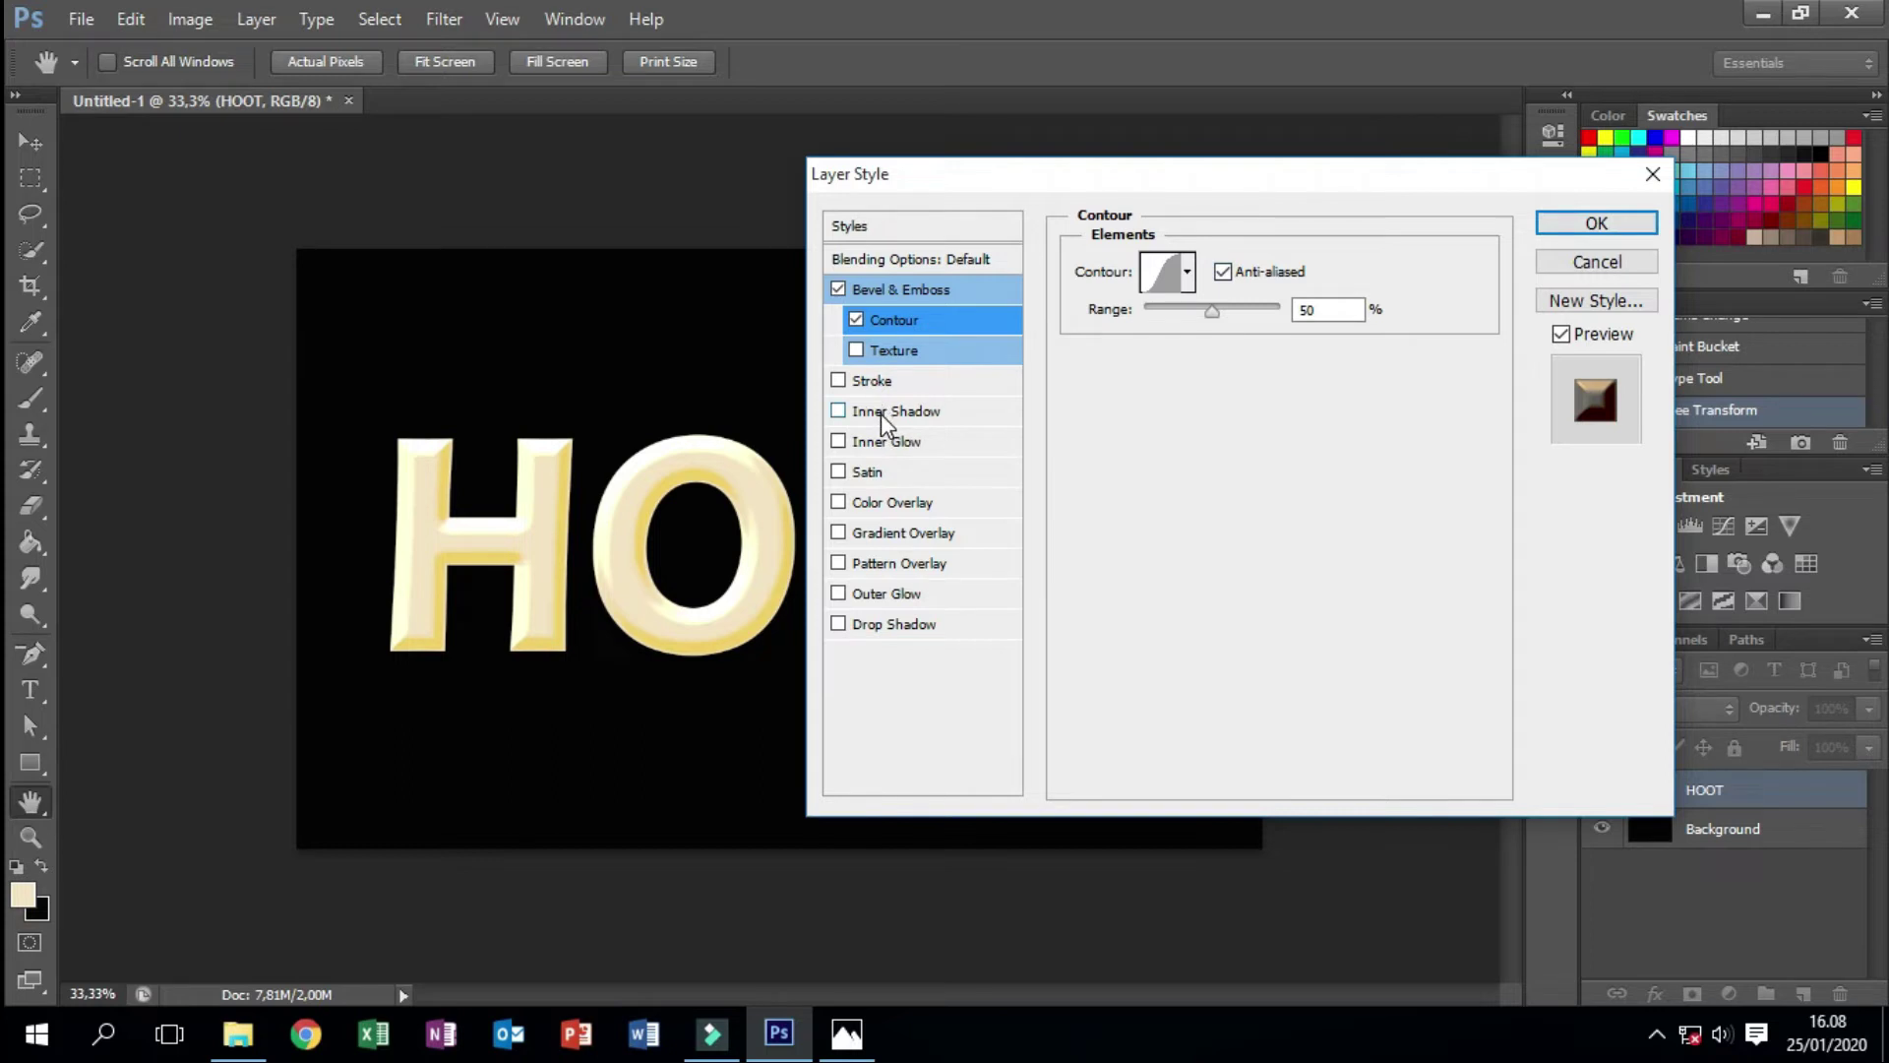
- Give the HOOT letters a Color Burn inner shadow in brown #b0764c
click(881, 413)
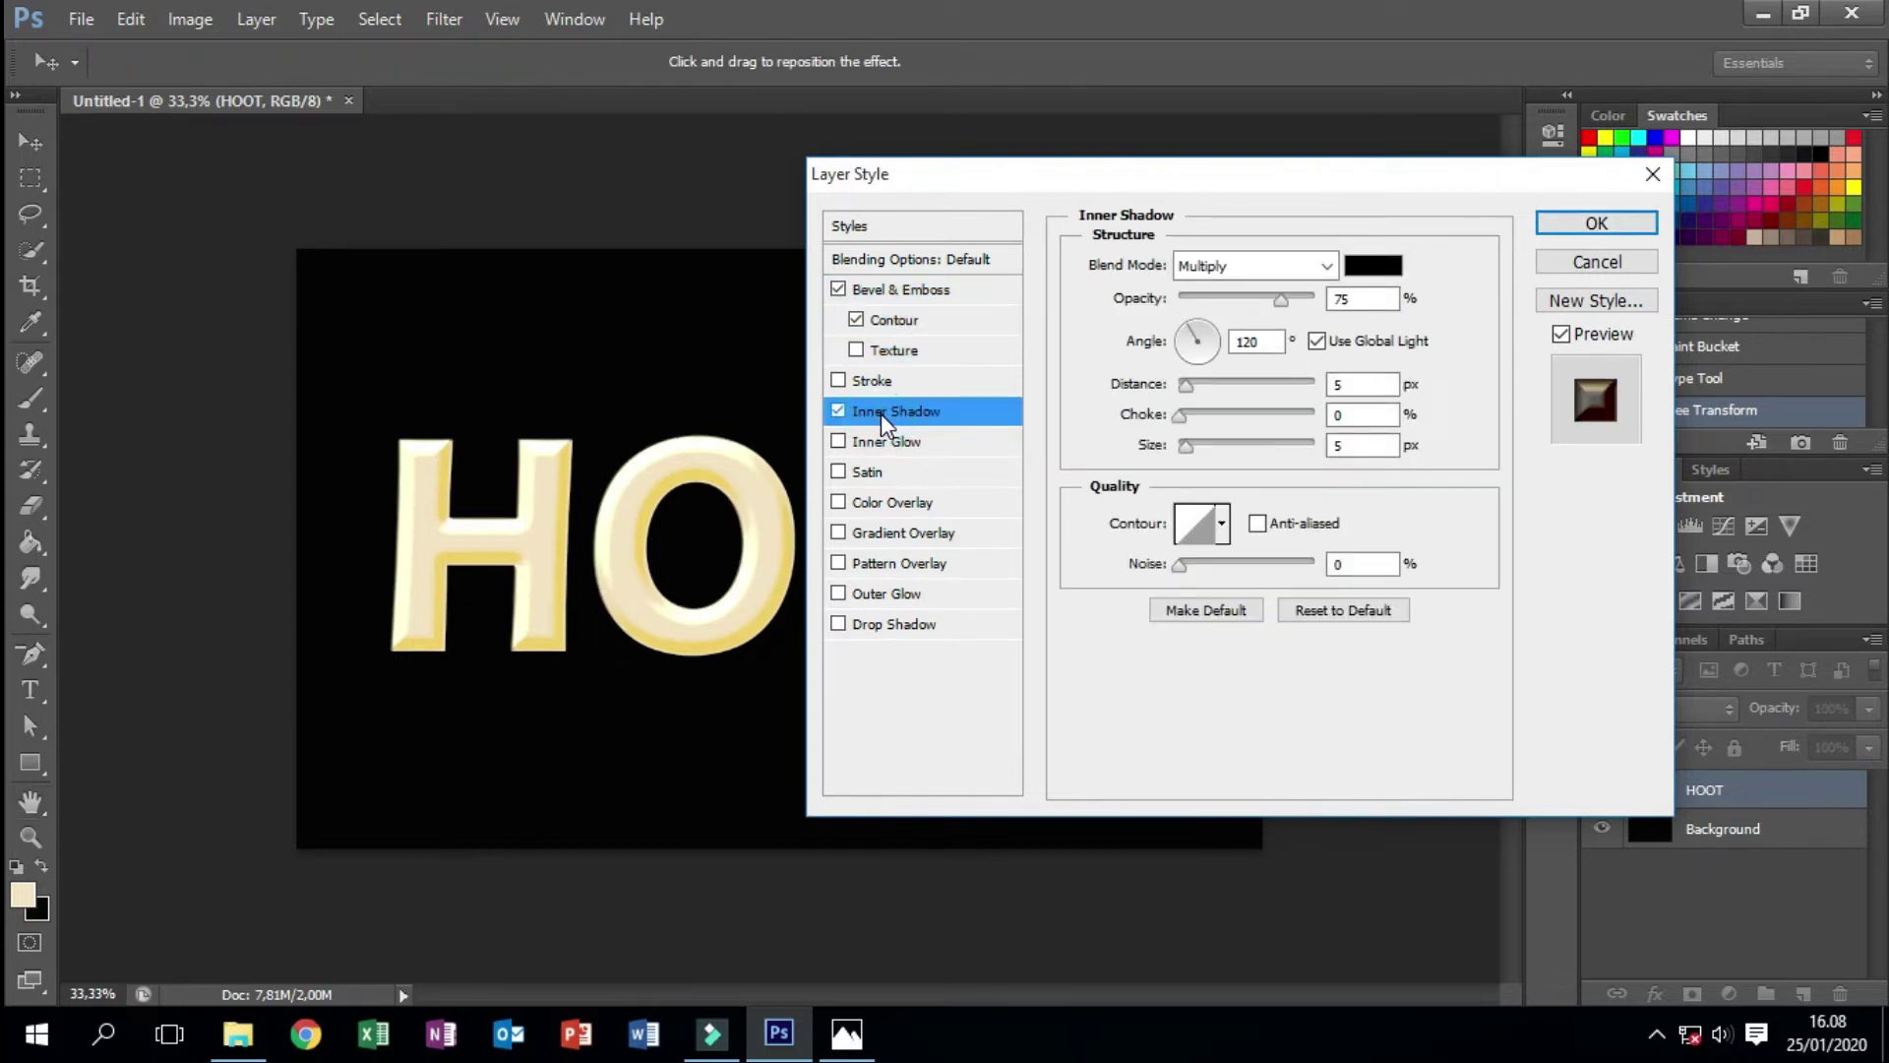
click(1251, 264)
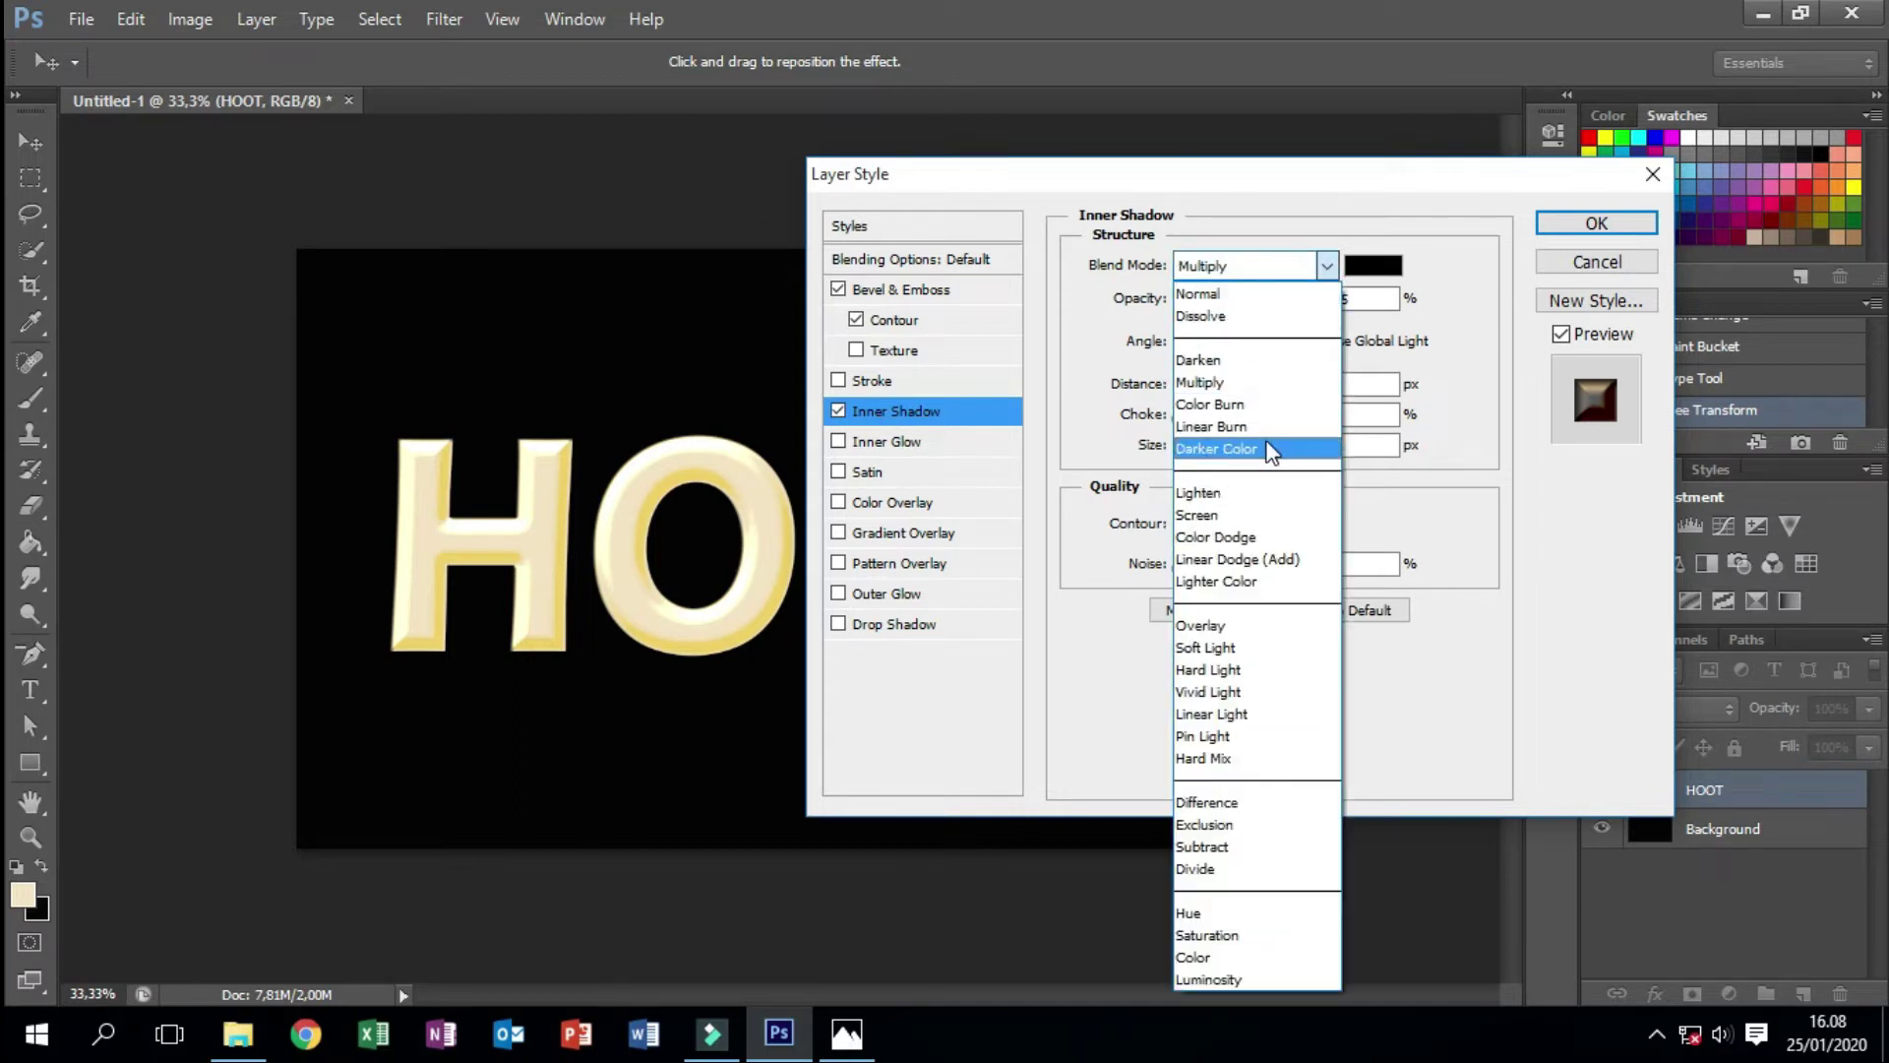
click(1228, 406)
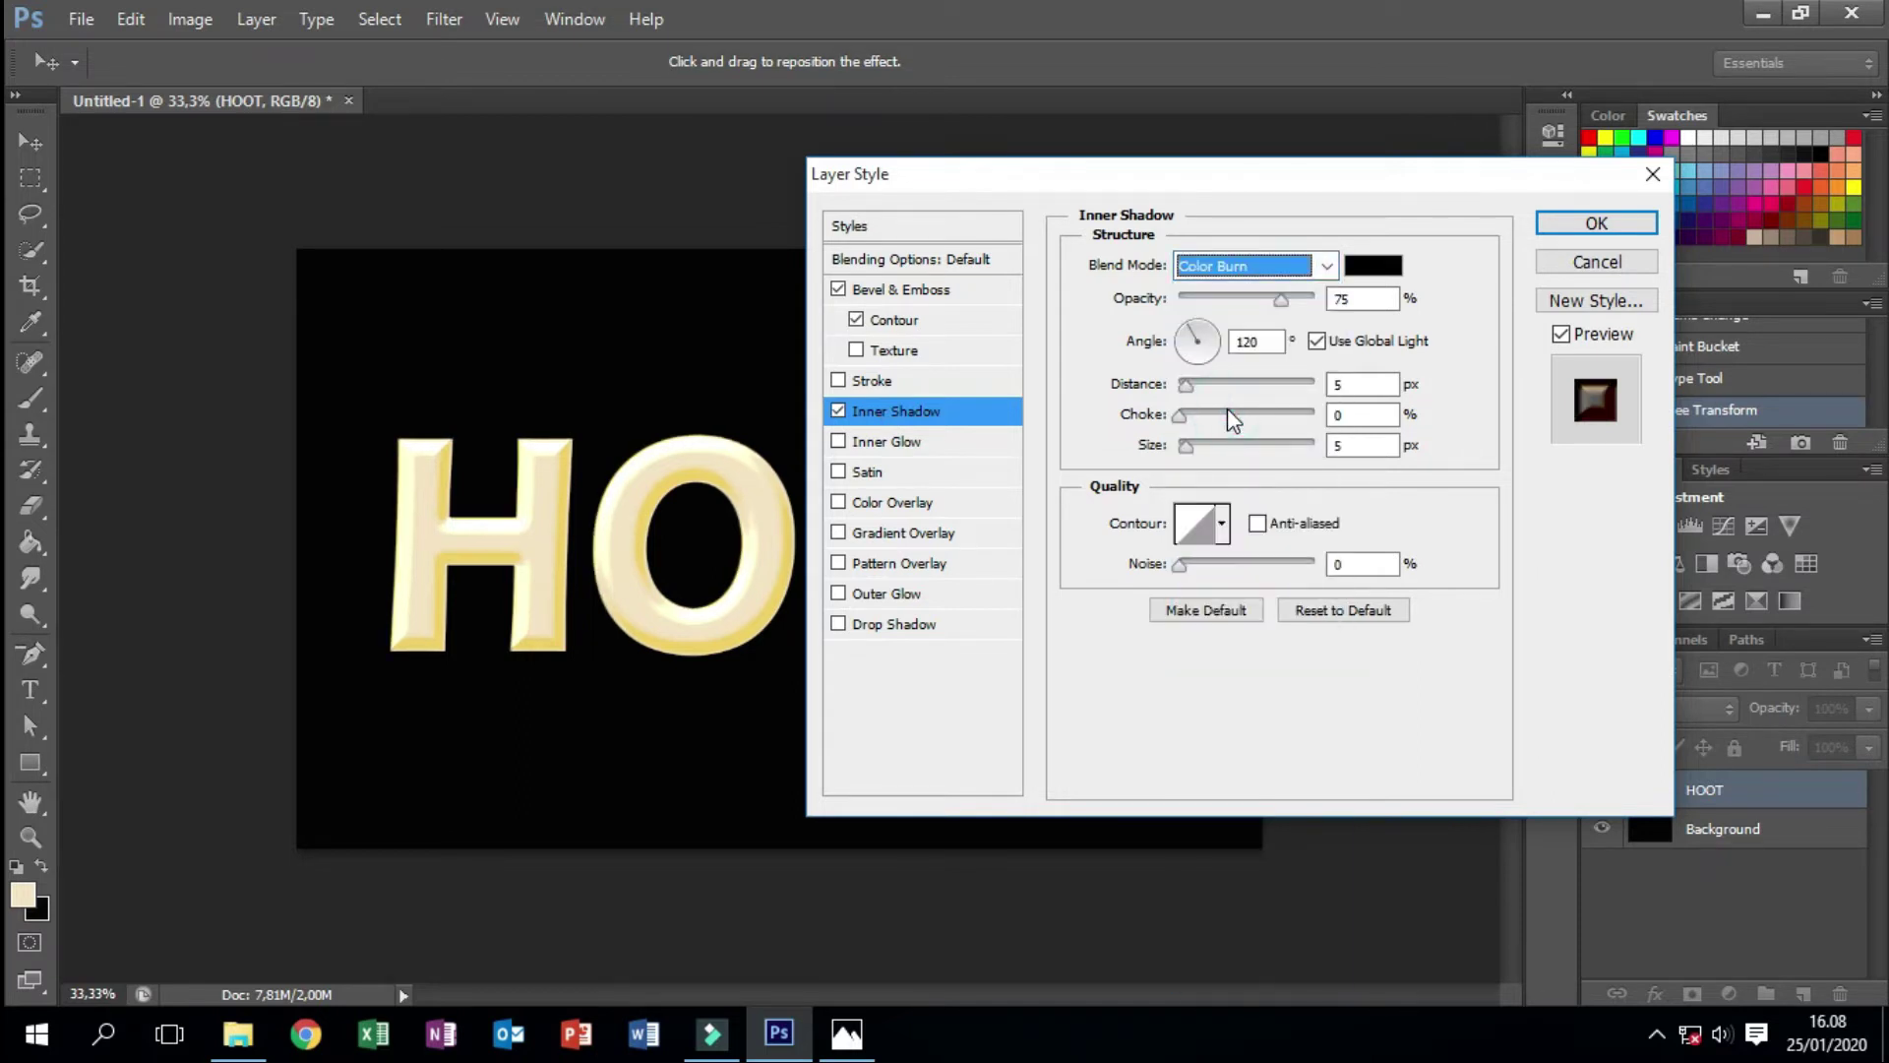
click(1371, 265)
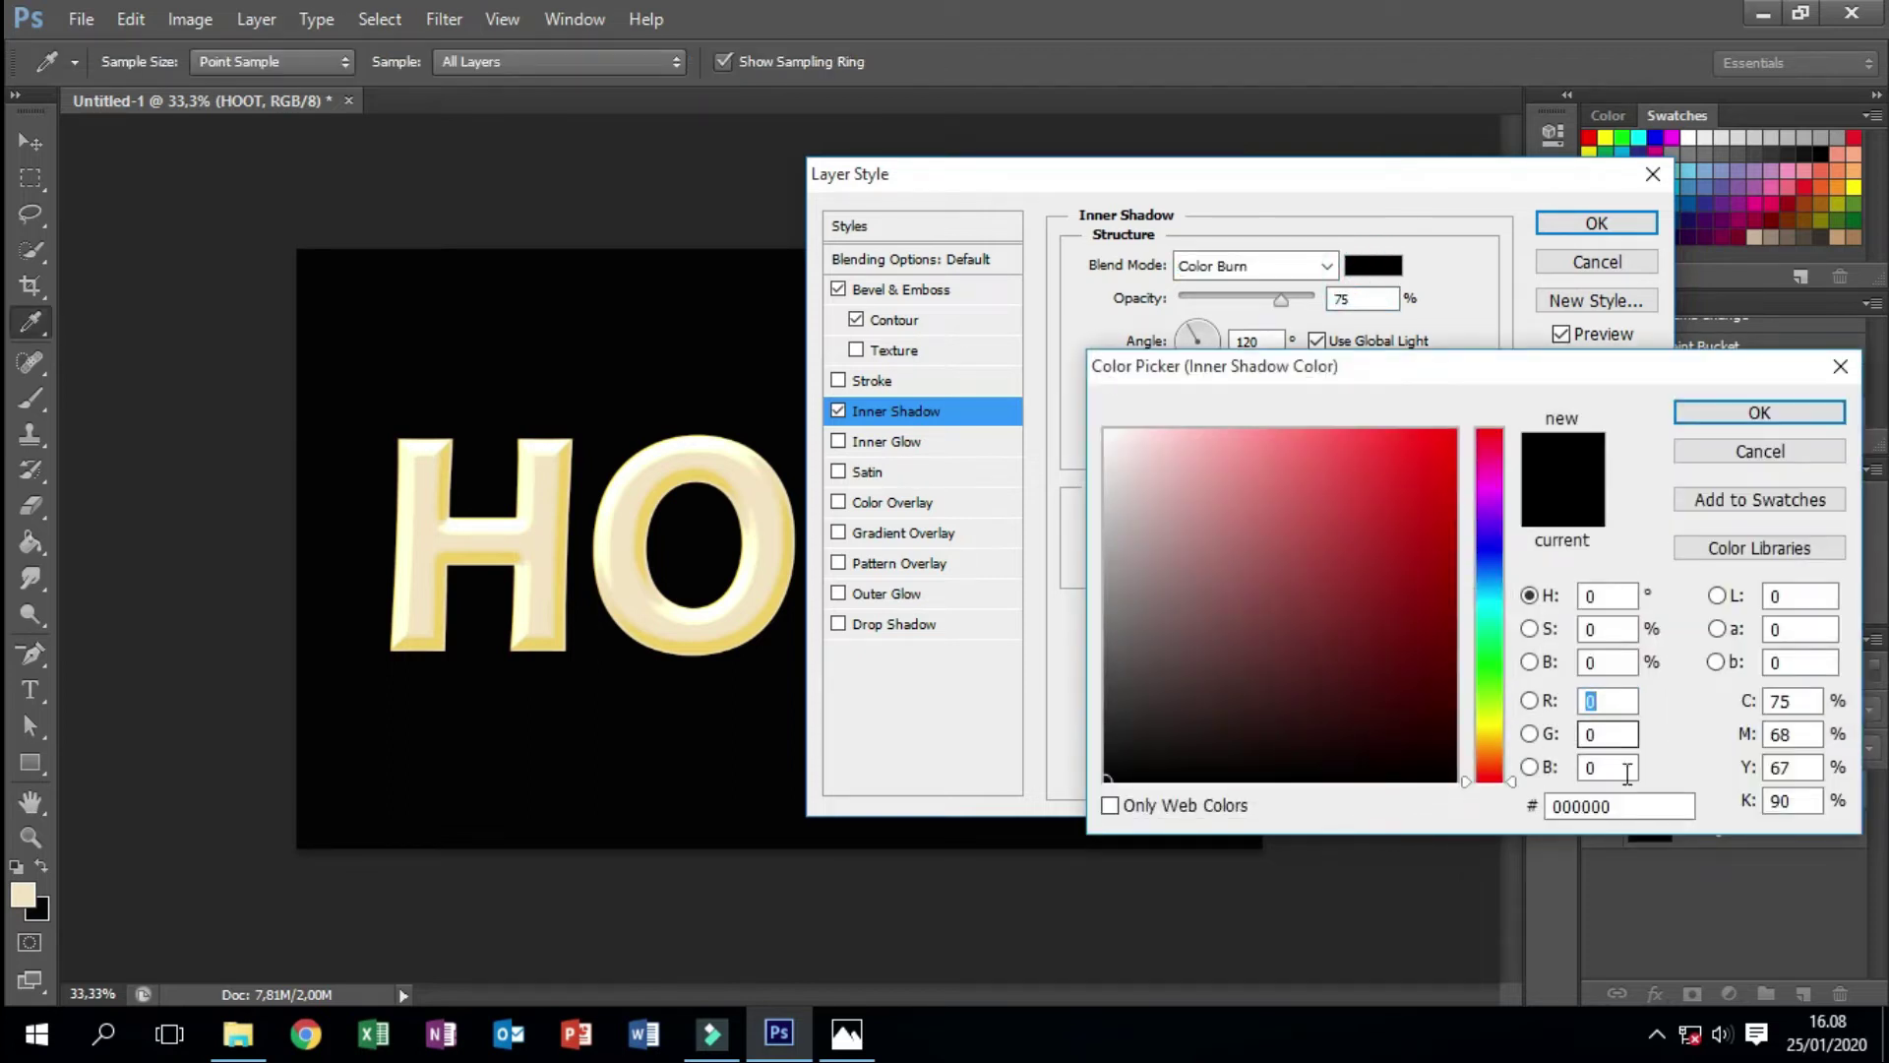
drag(1661, 805, 1422, 805)
text(b)
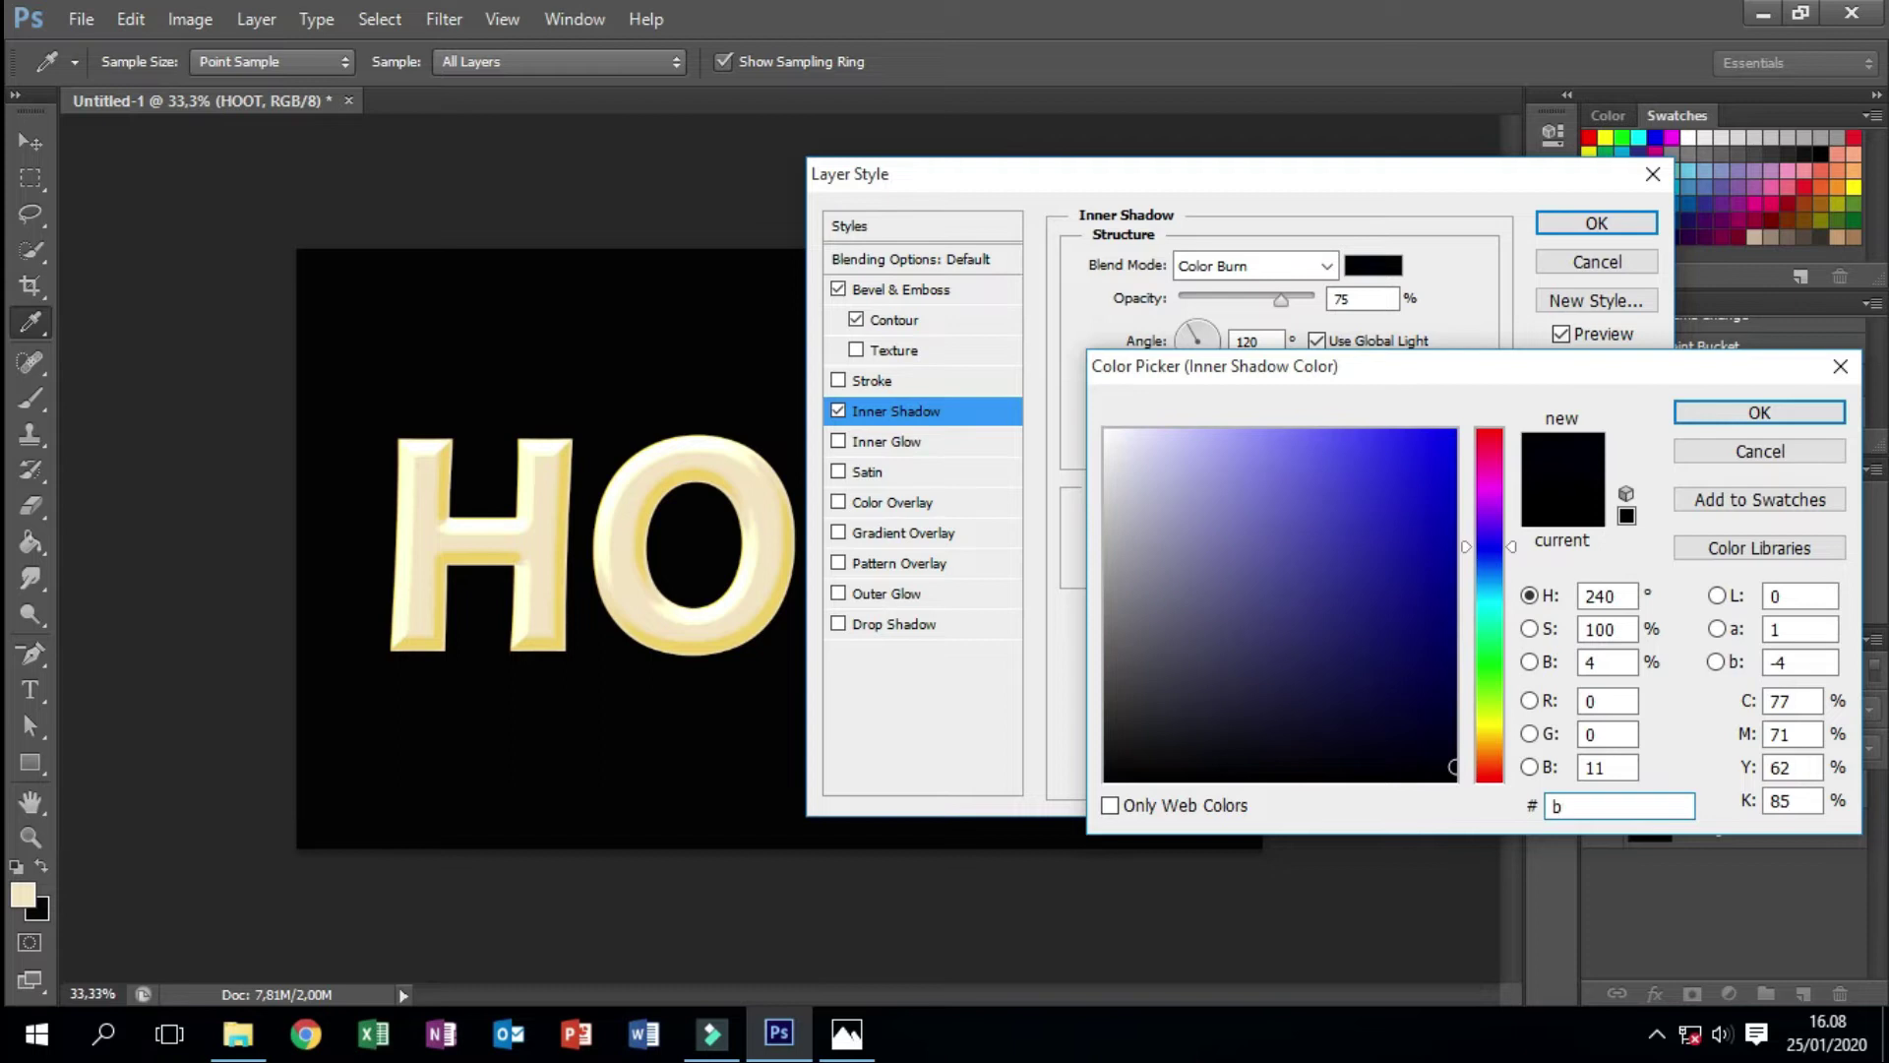
text(076)
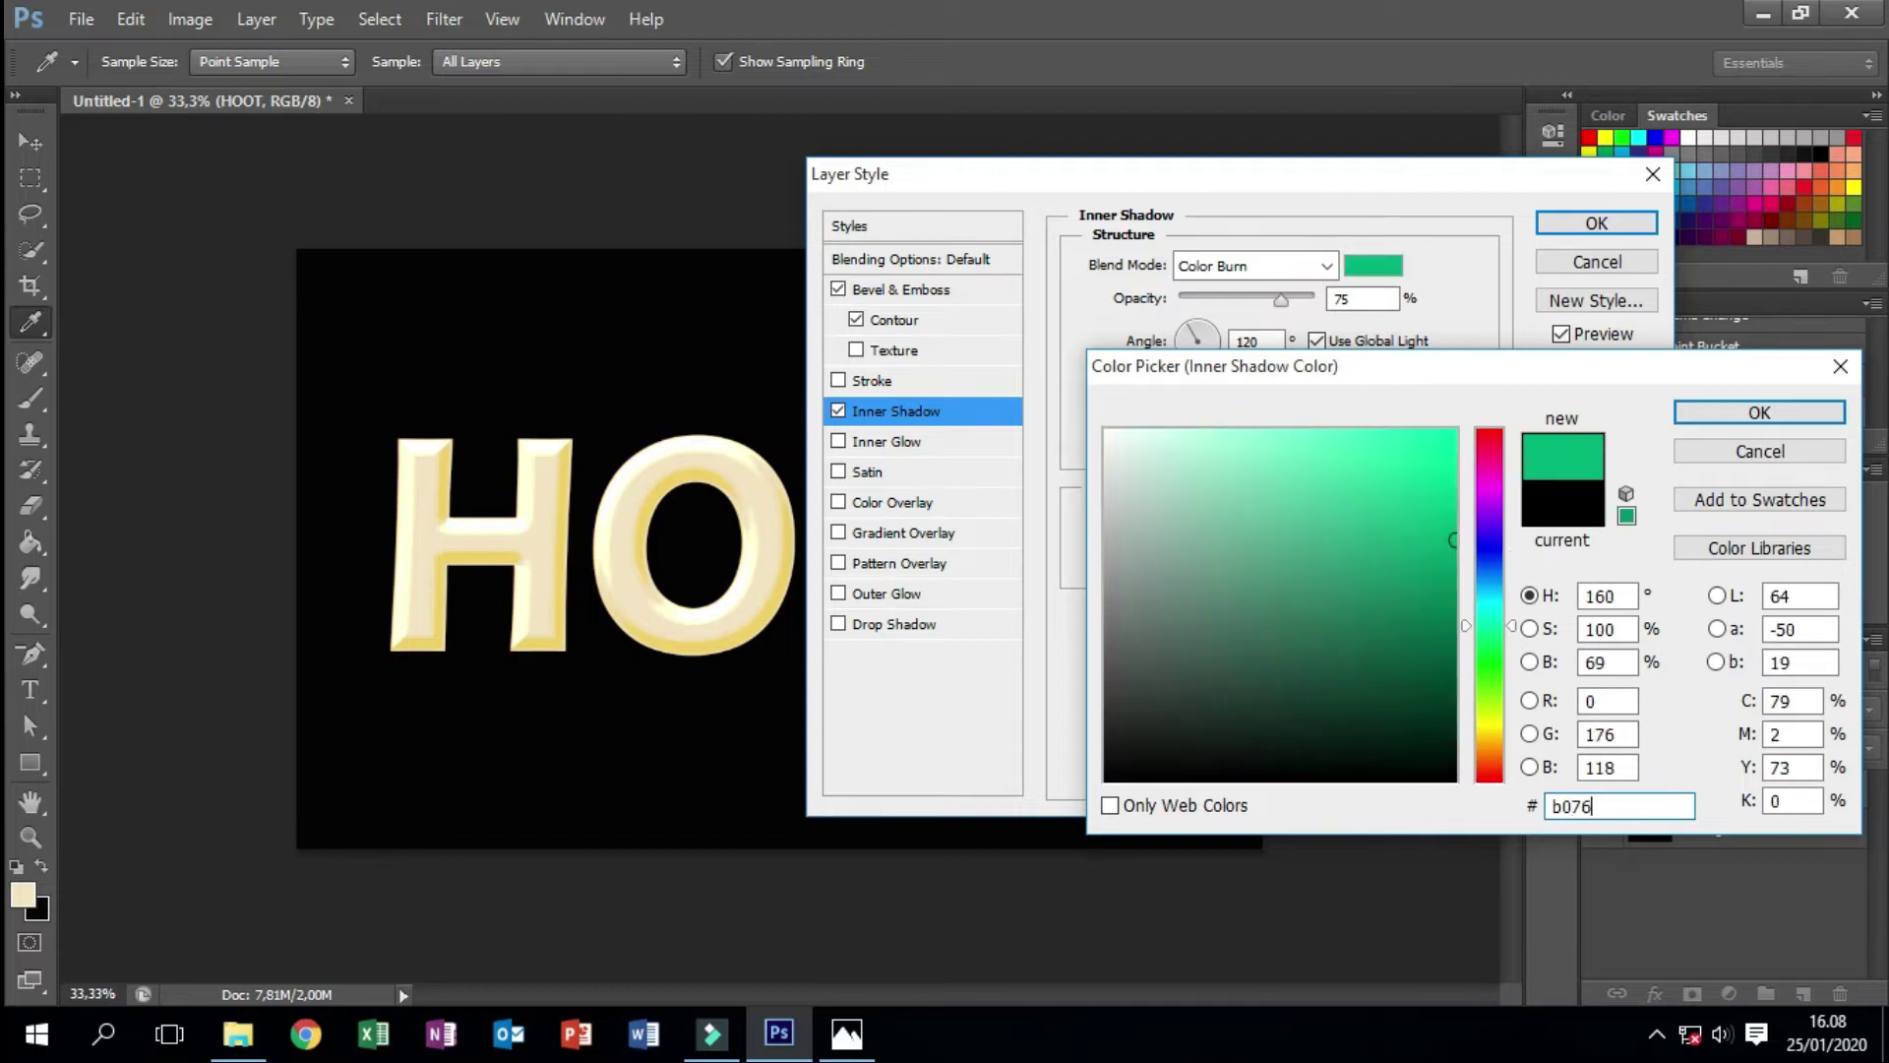
text(4c)
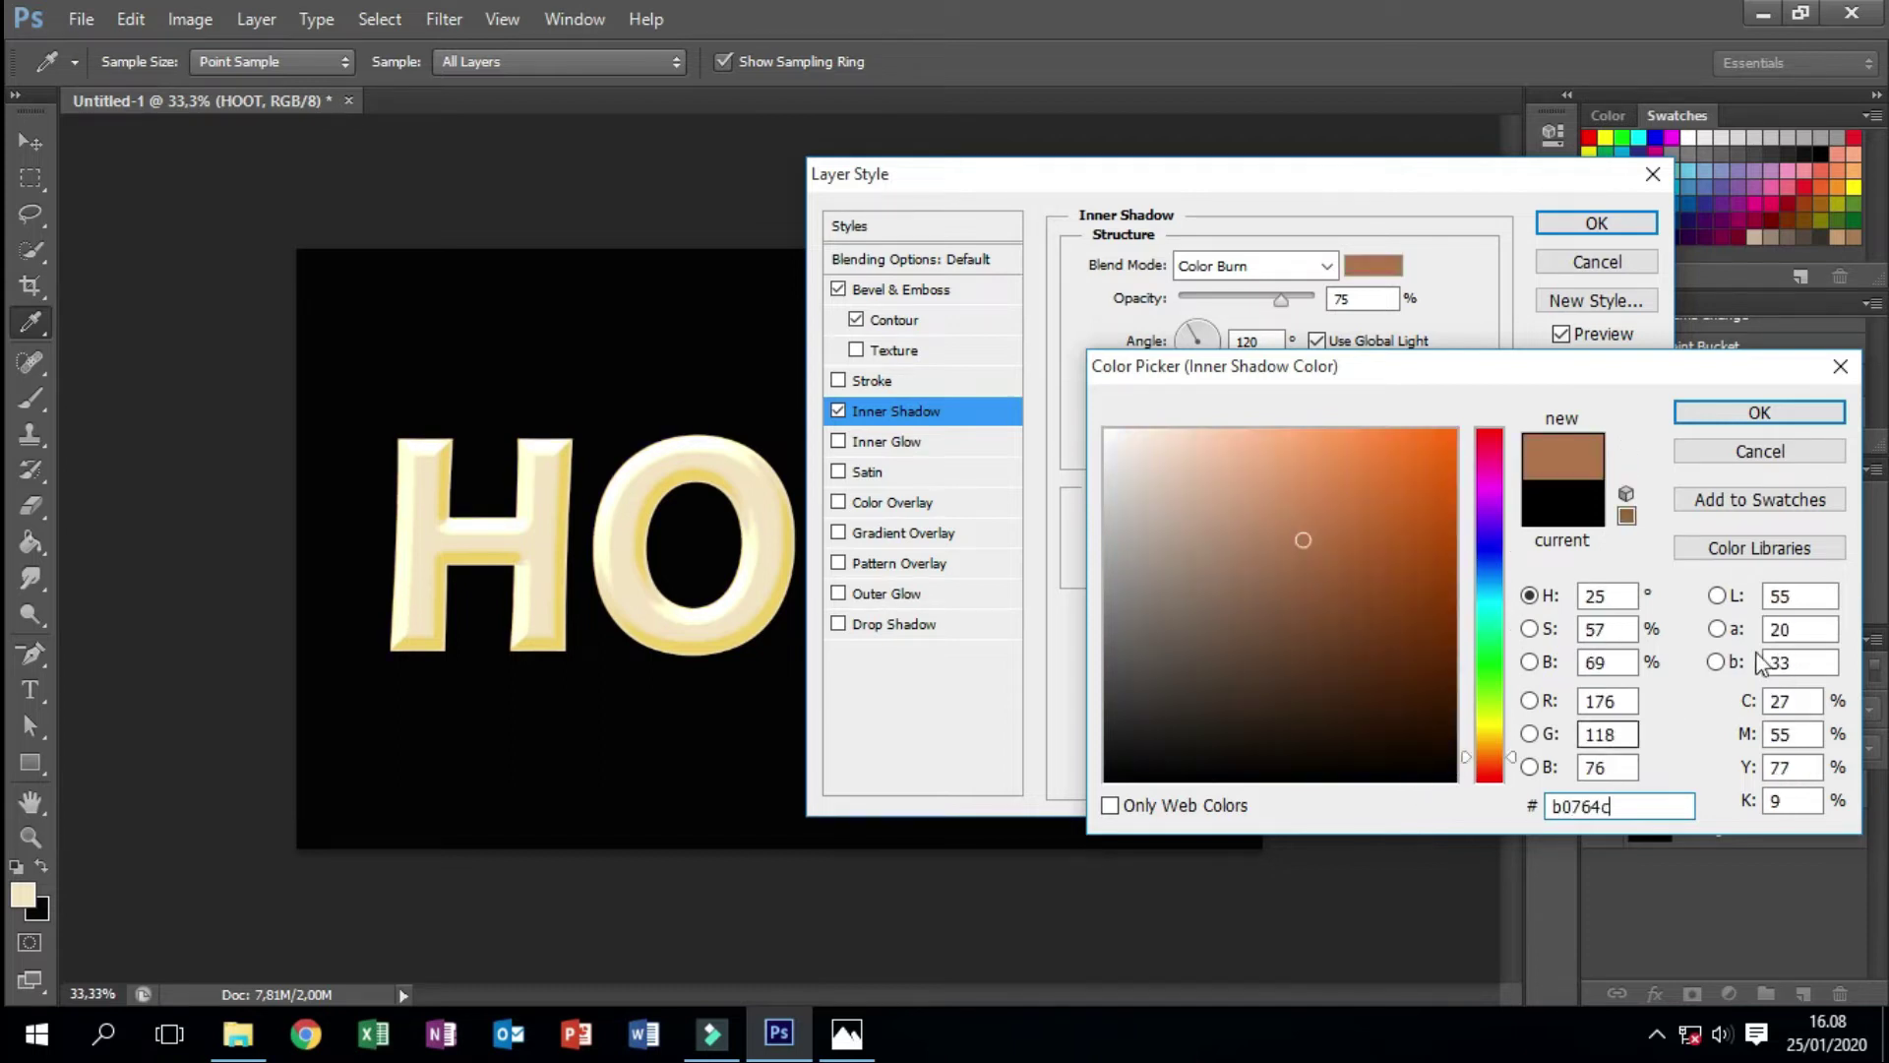
click(1759, 413)
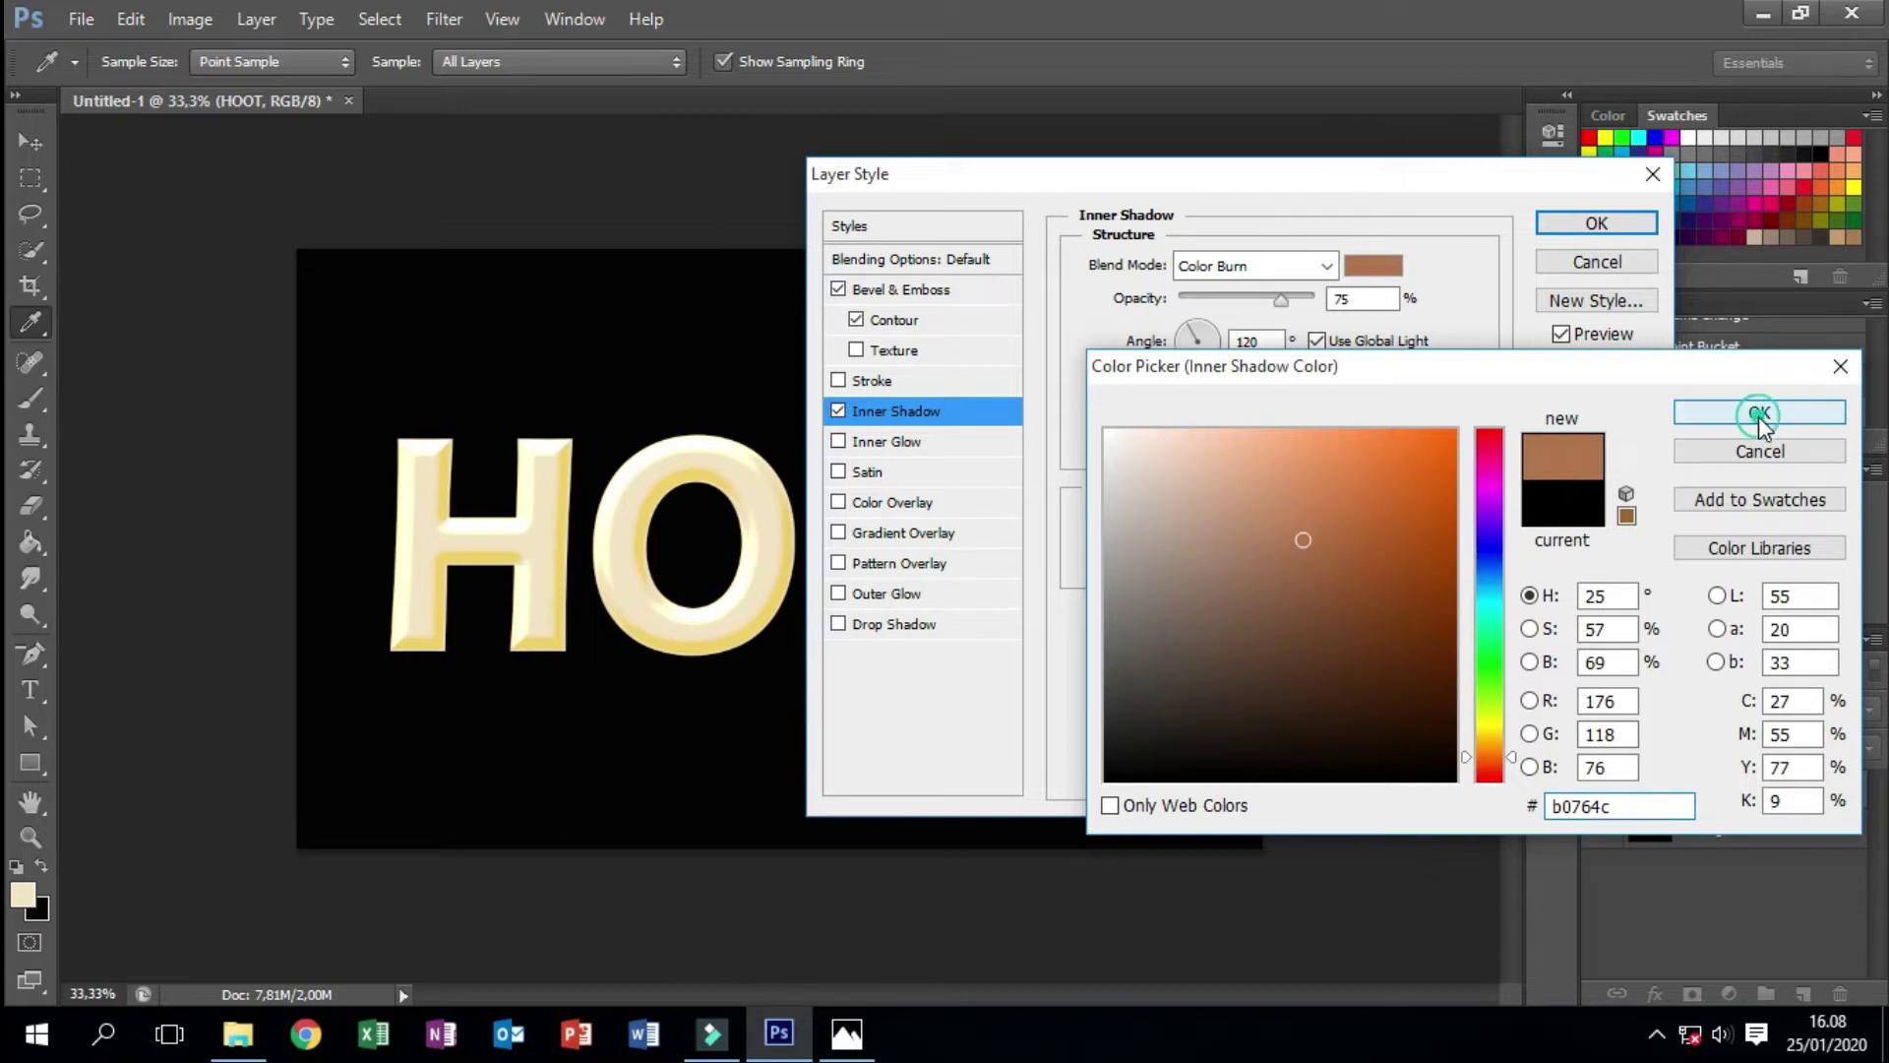
- Add a Linear Light inner glow to HOOT, initially coloured #ddffbe
click(885, 441)
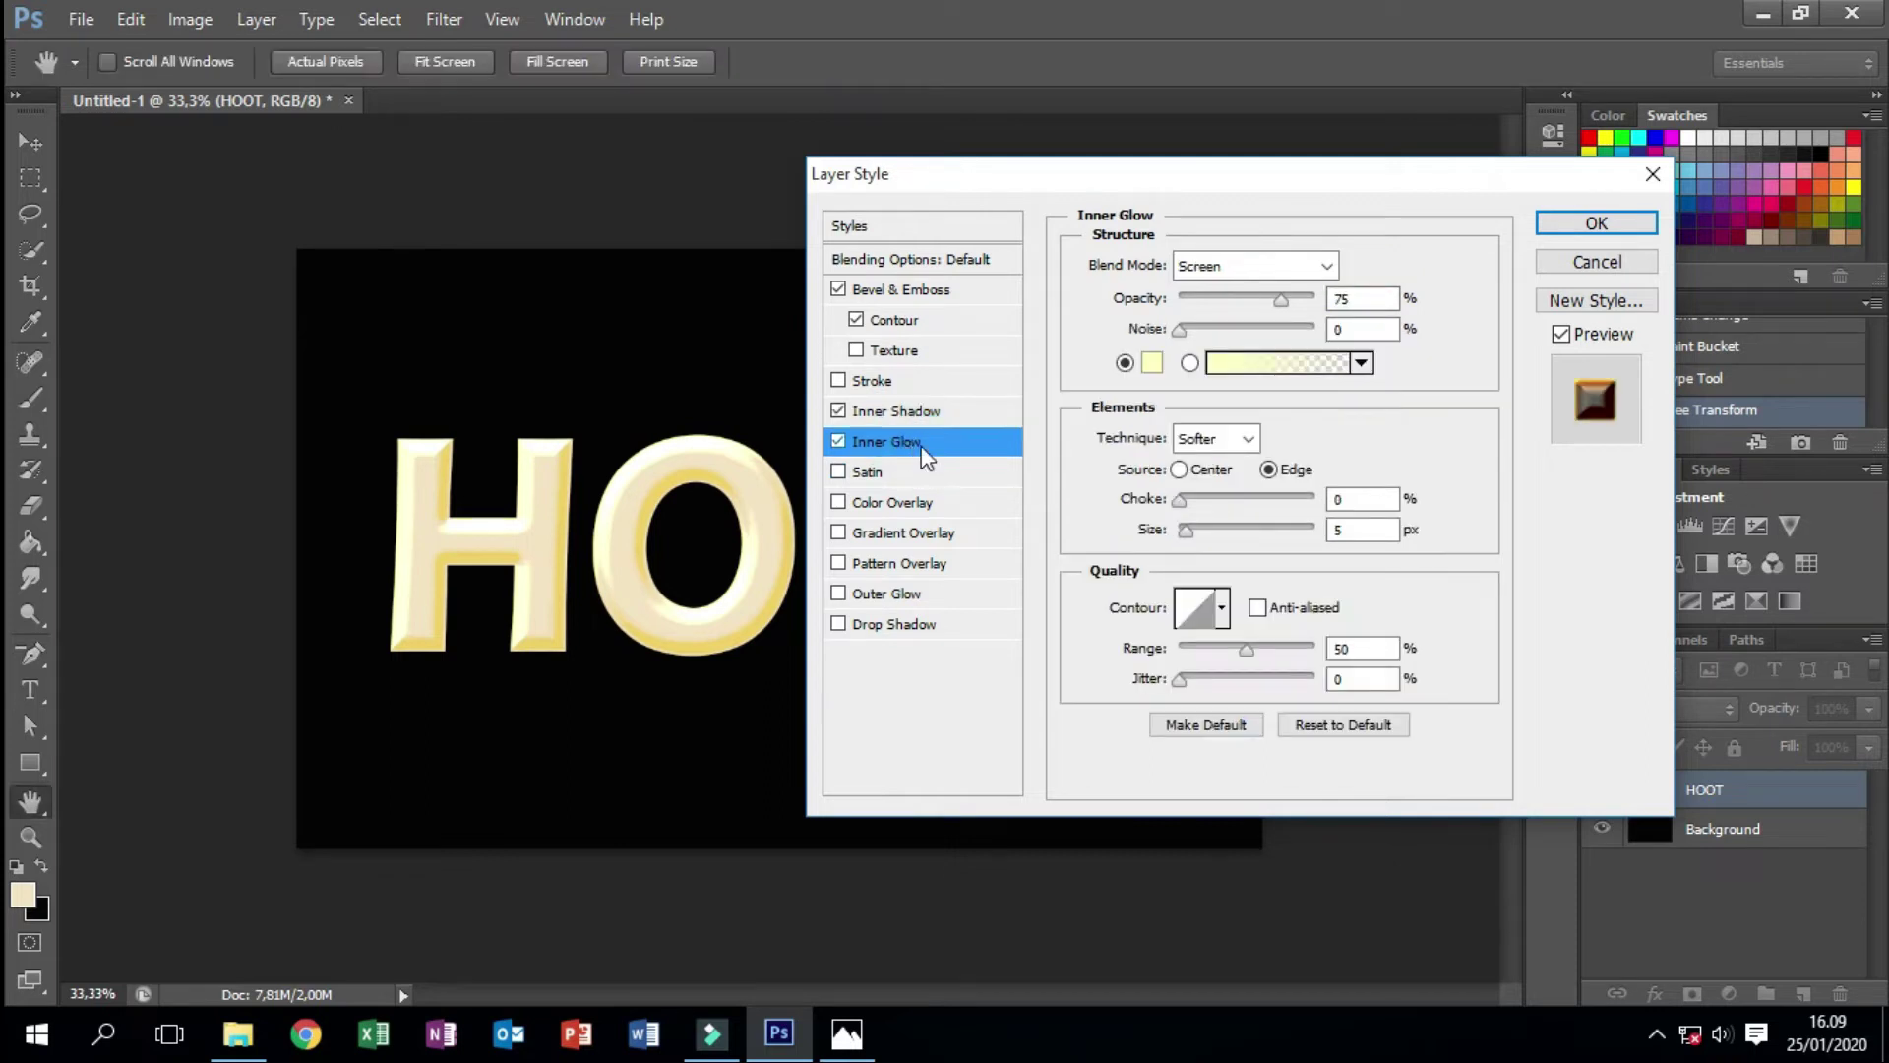
click(1232, 265)
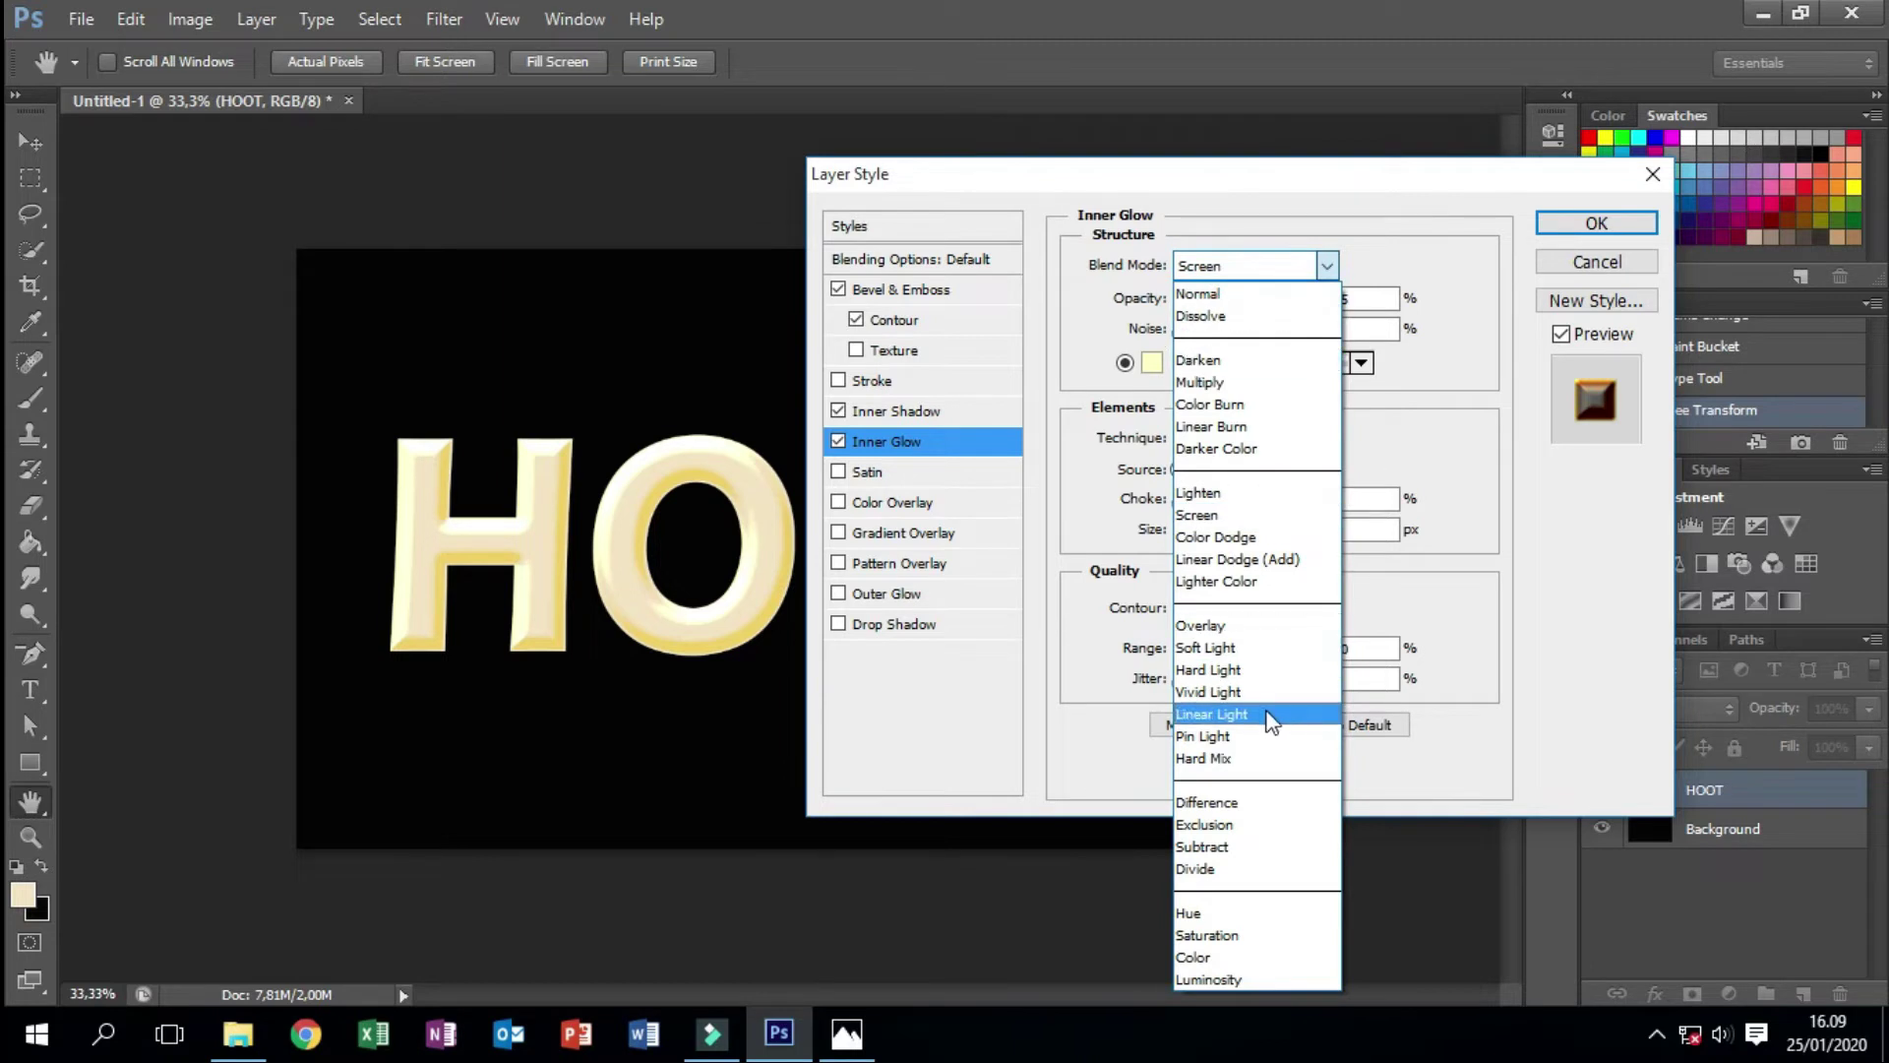
click(1254, 711)
click(1152, 364)
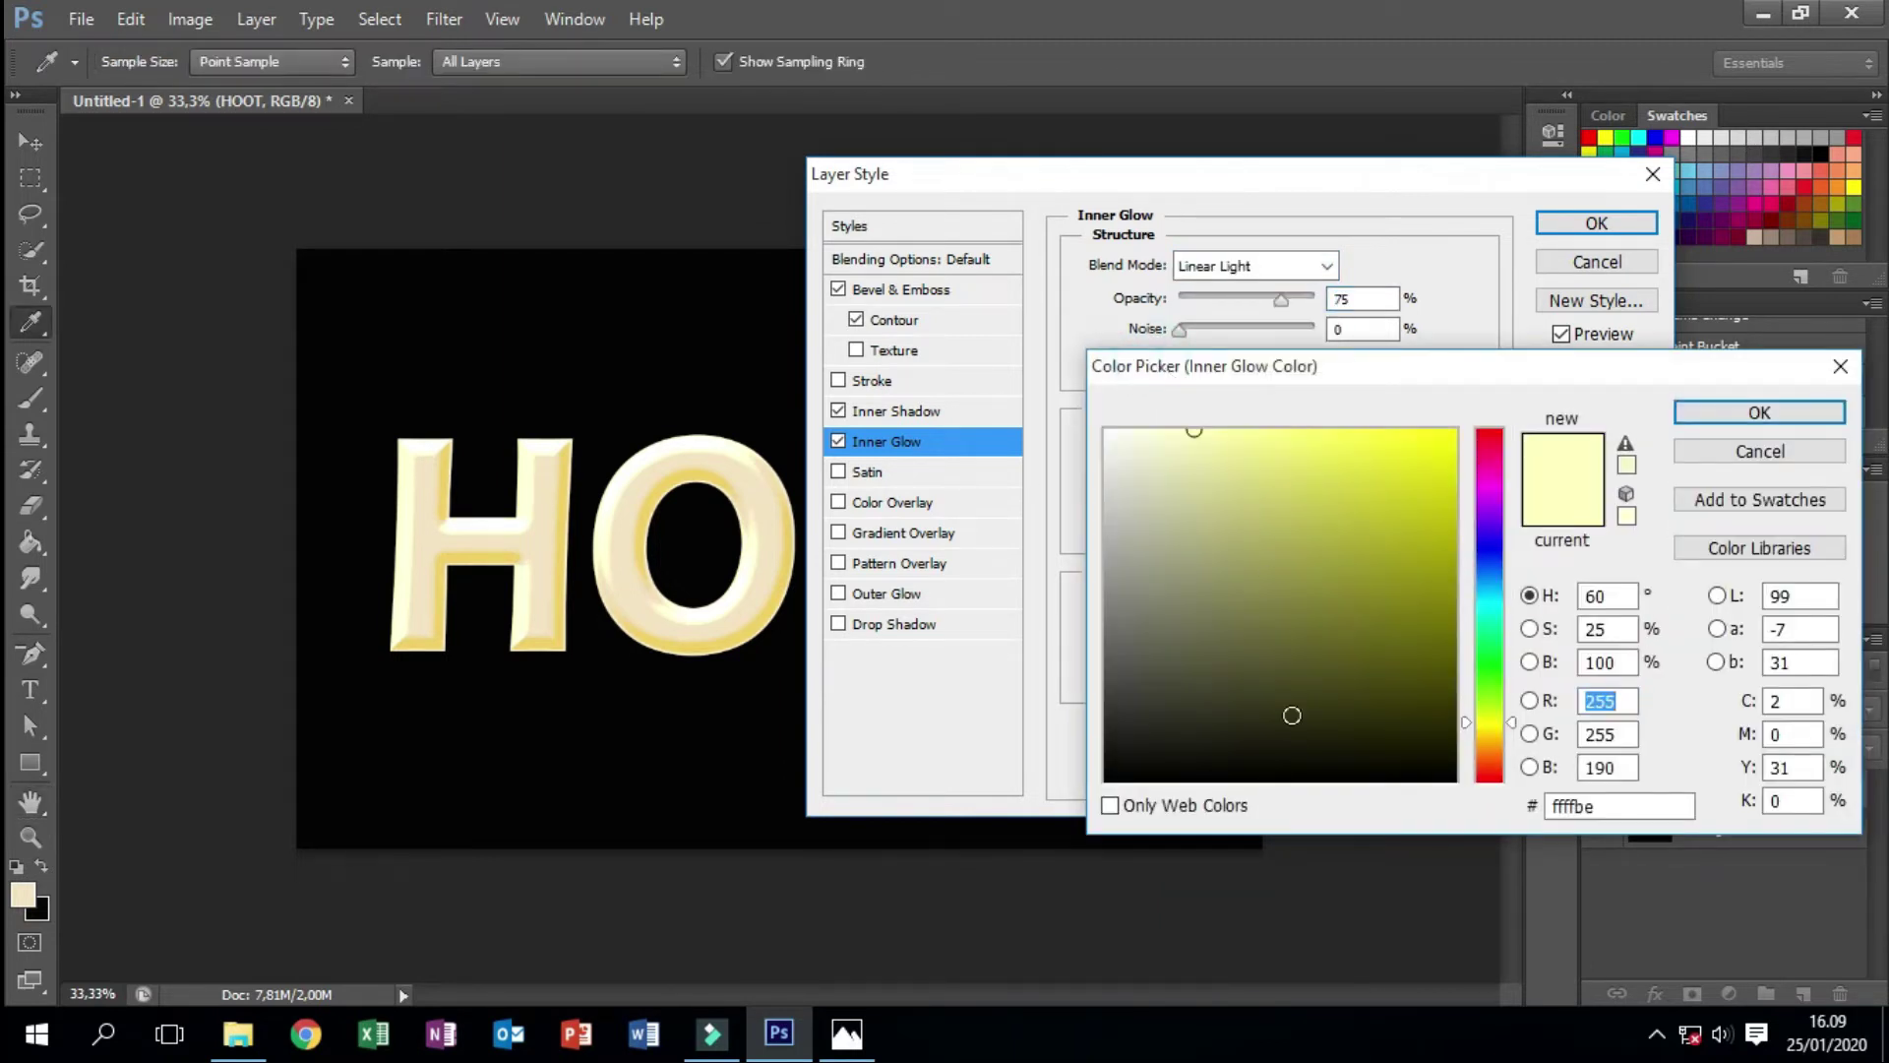
drag(1615, 807, 1440, 817)
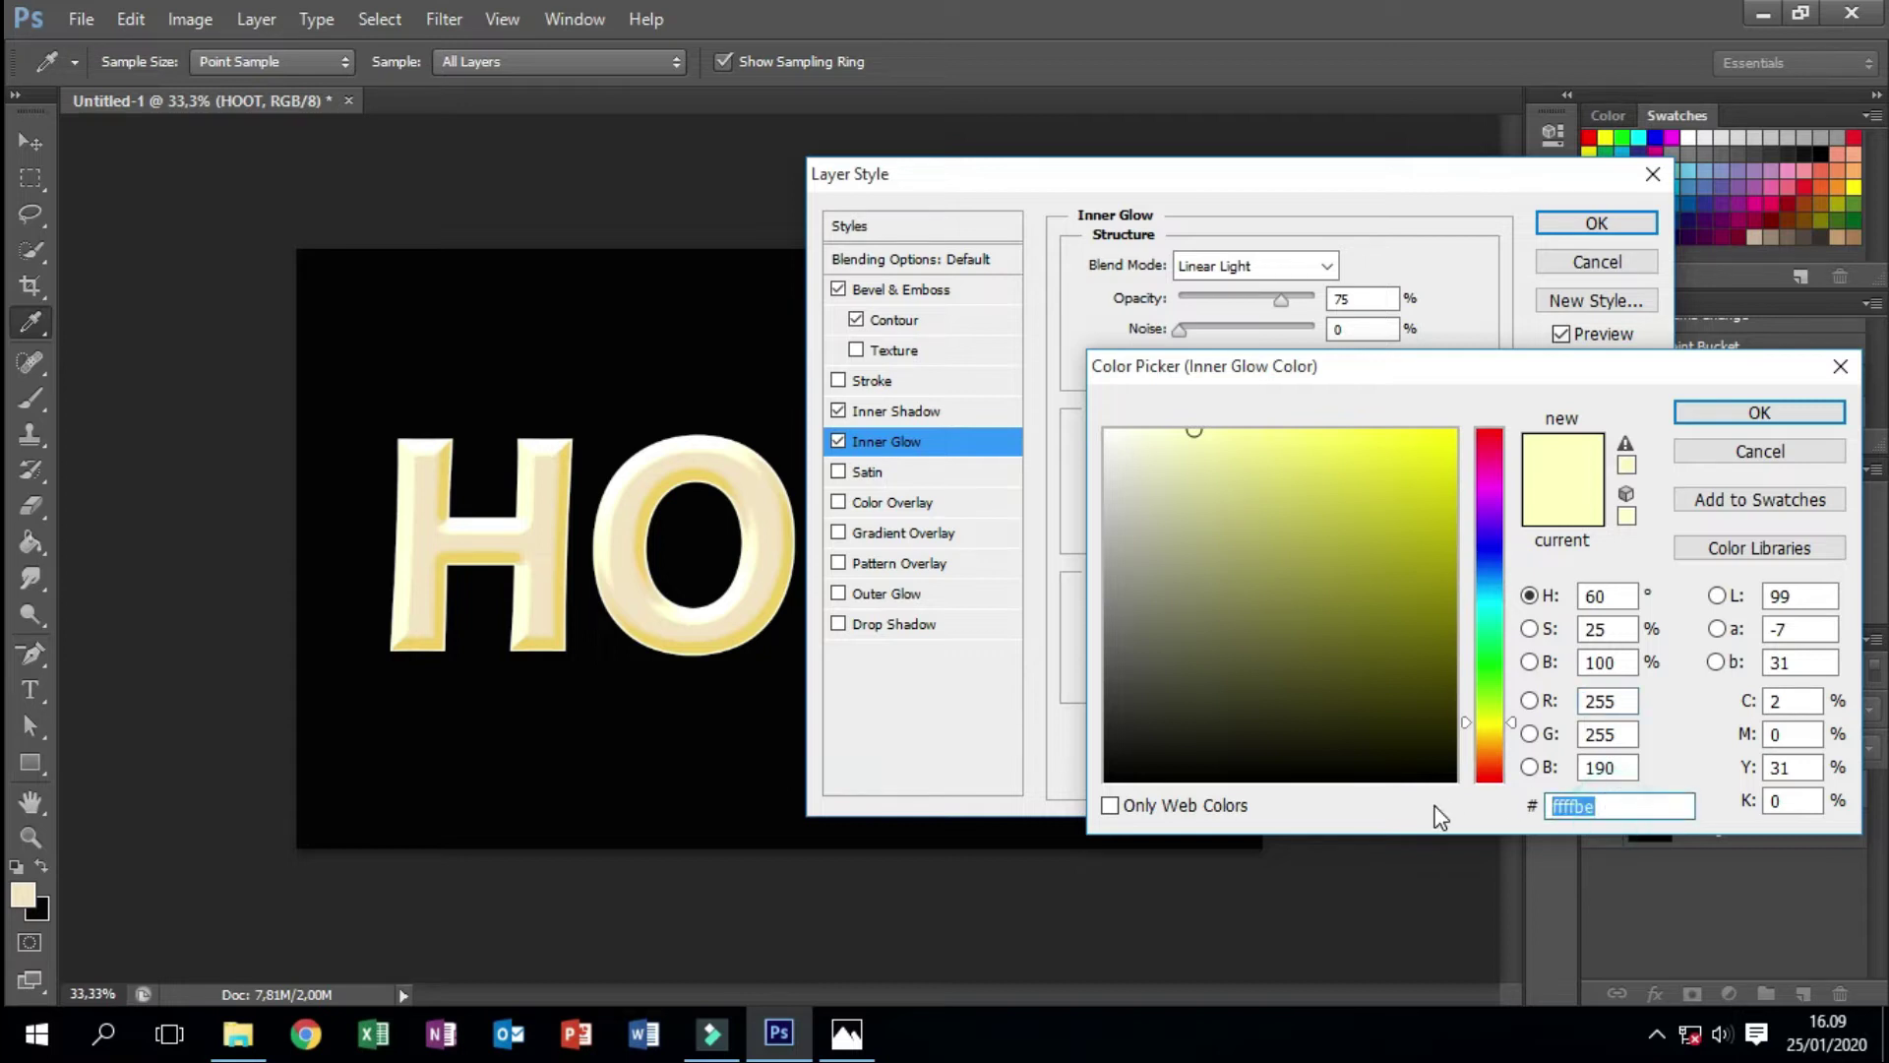
text(dd)
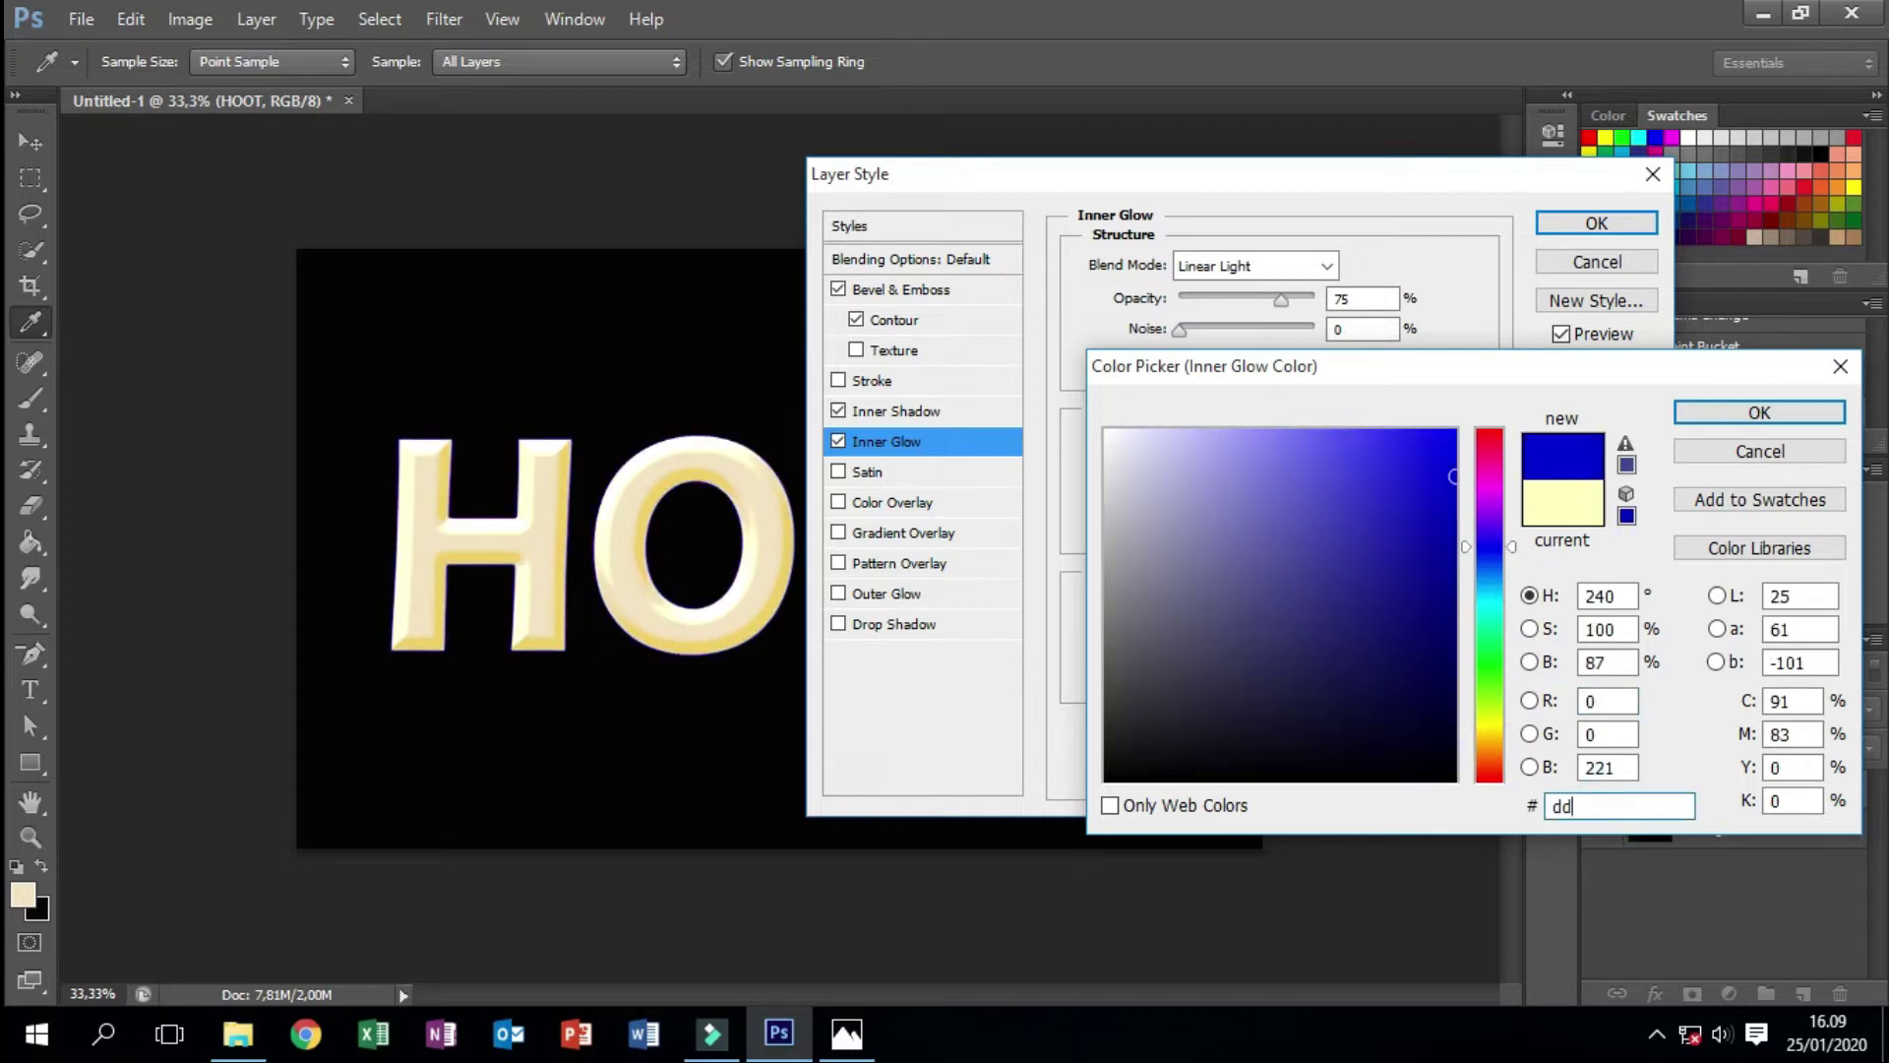
text(ffbe)
click(1759, 413)
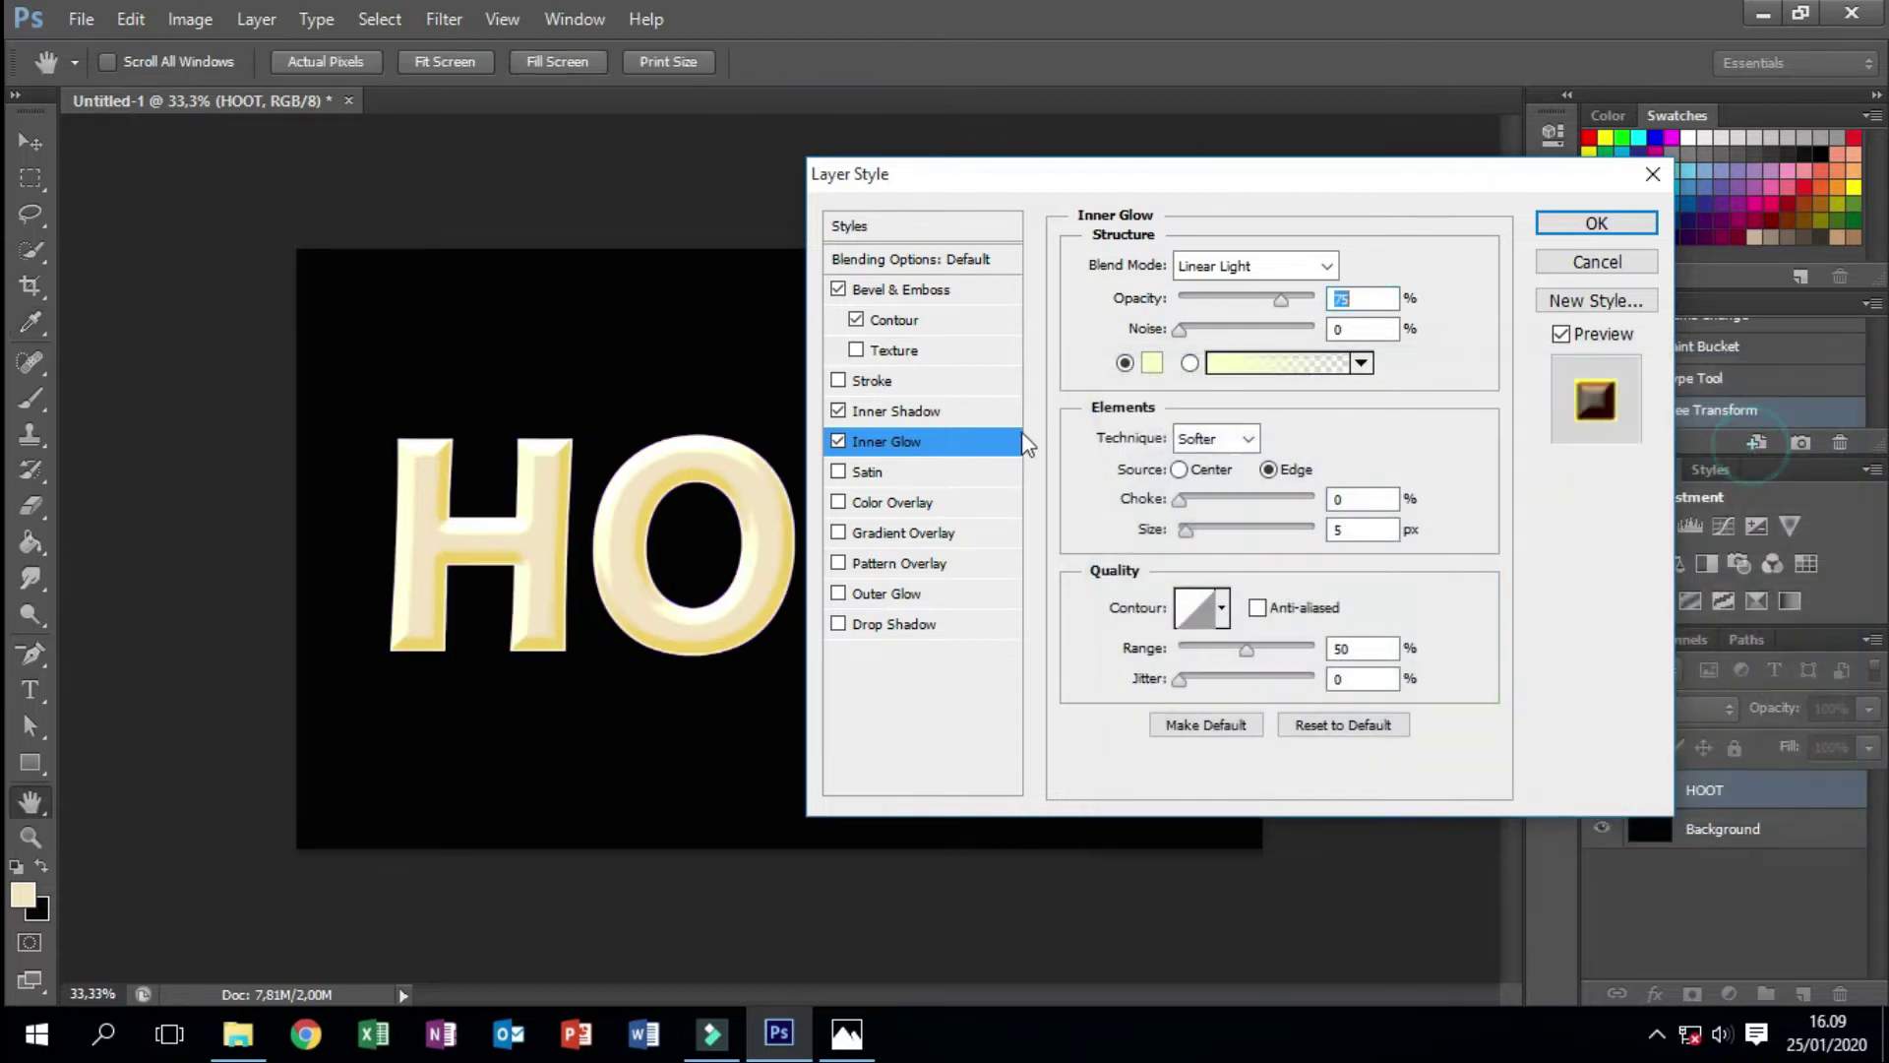
- Set the inner shadow distance to 0 and size to 8
click(936, 413)
key(BackSpace)
text(0)
double_click(1355, 444)
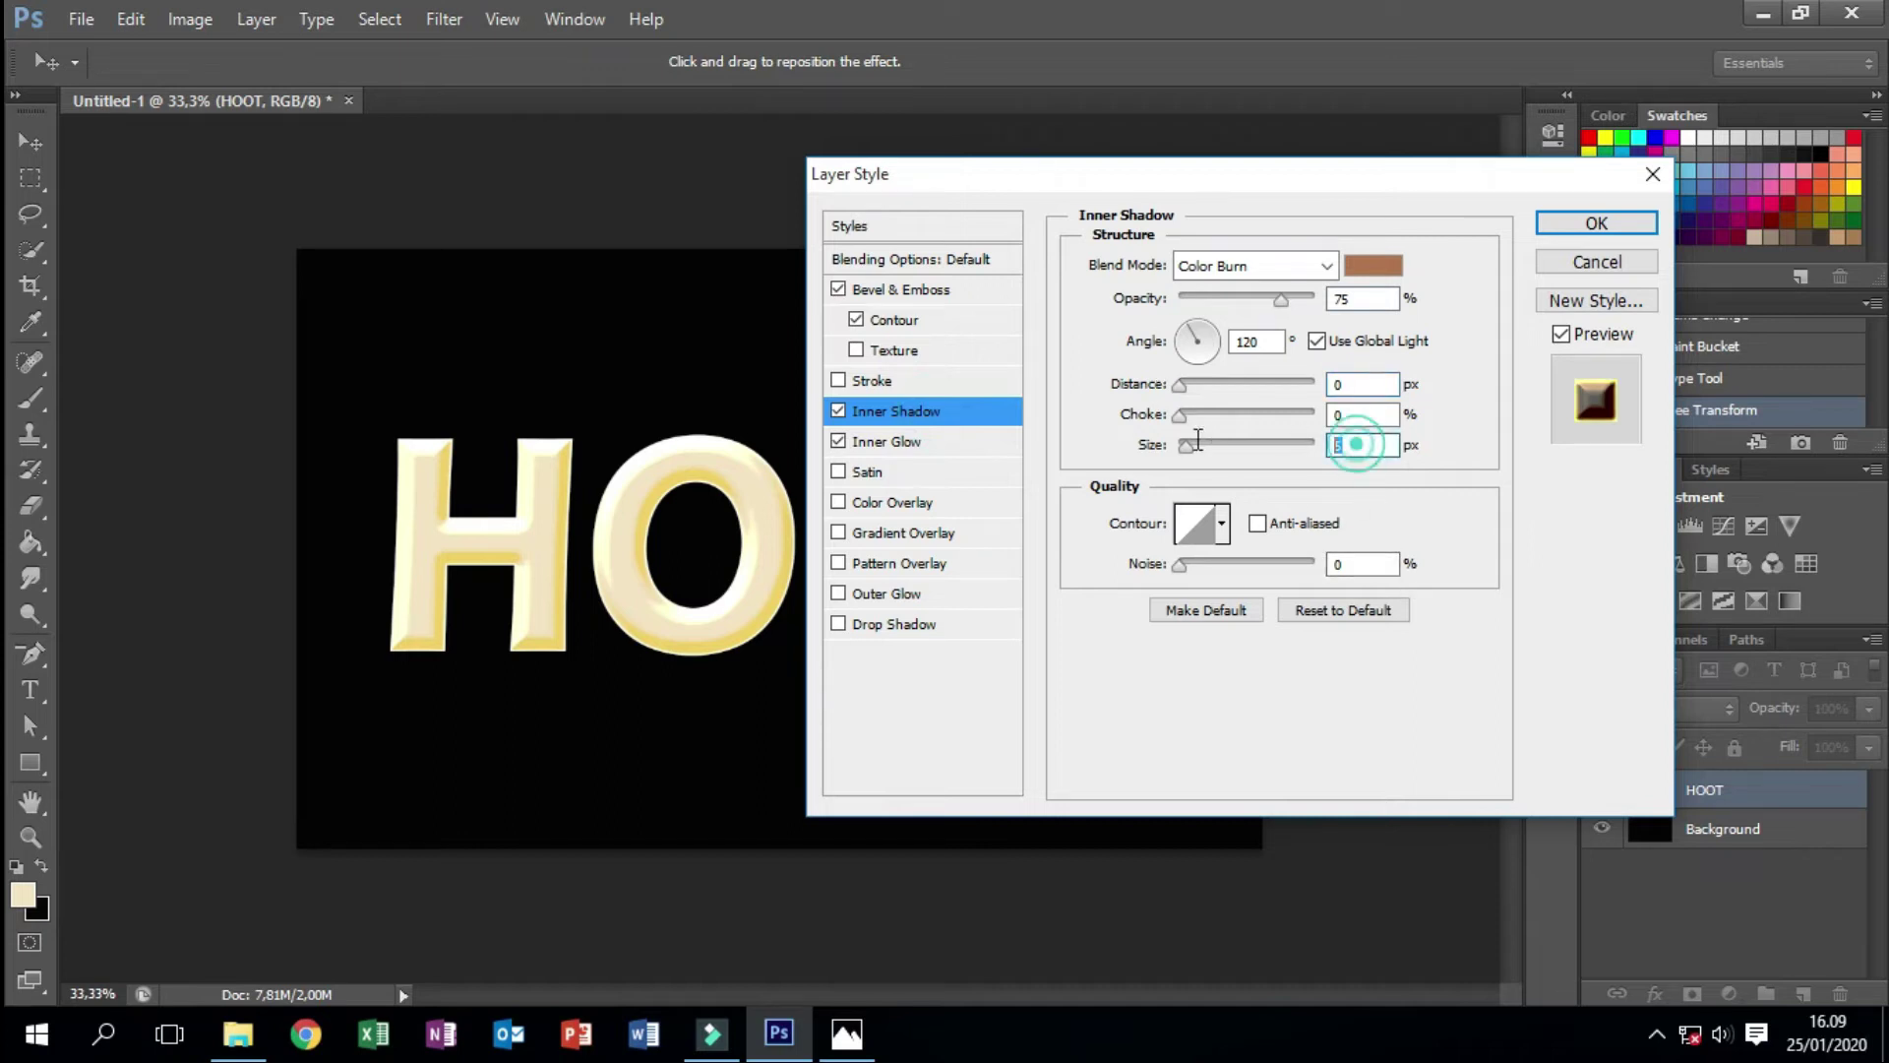
text(8)
- Change the inner glow colour to orange #dd8238
click(927, 443)
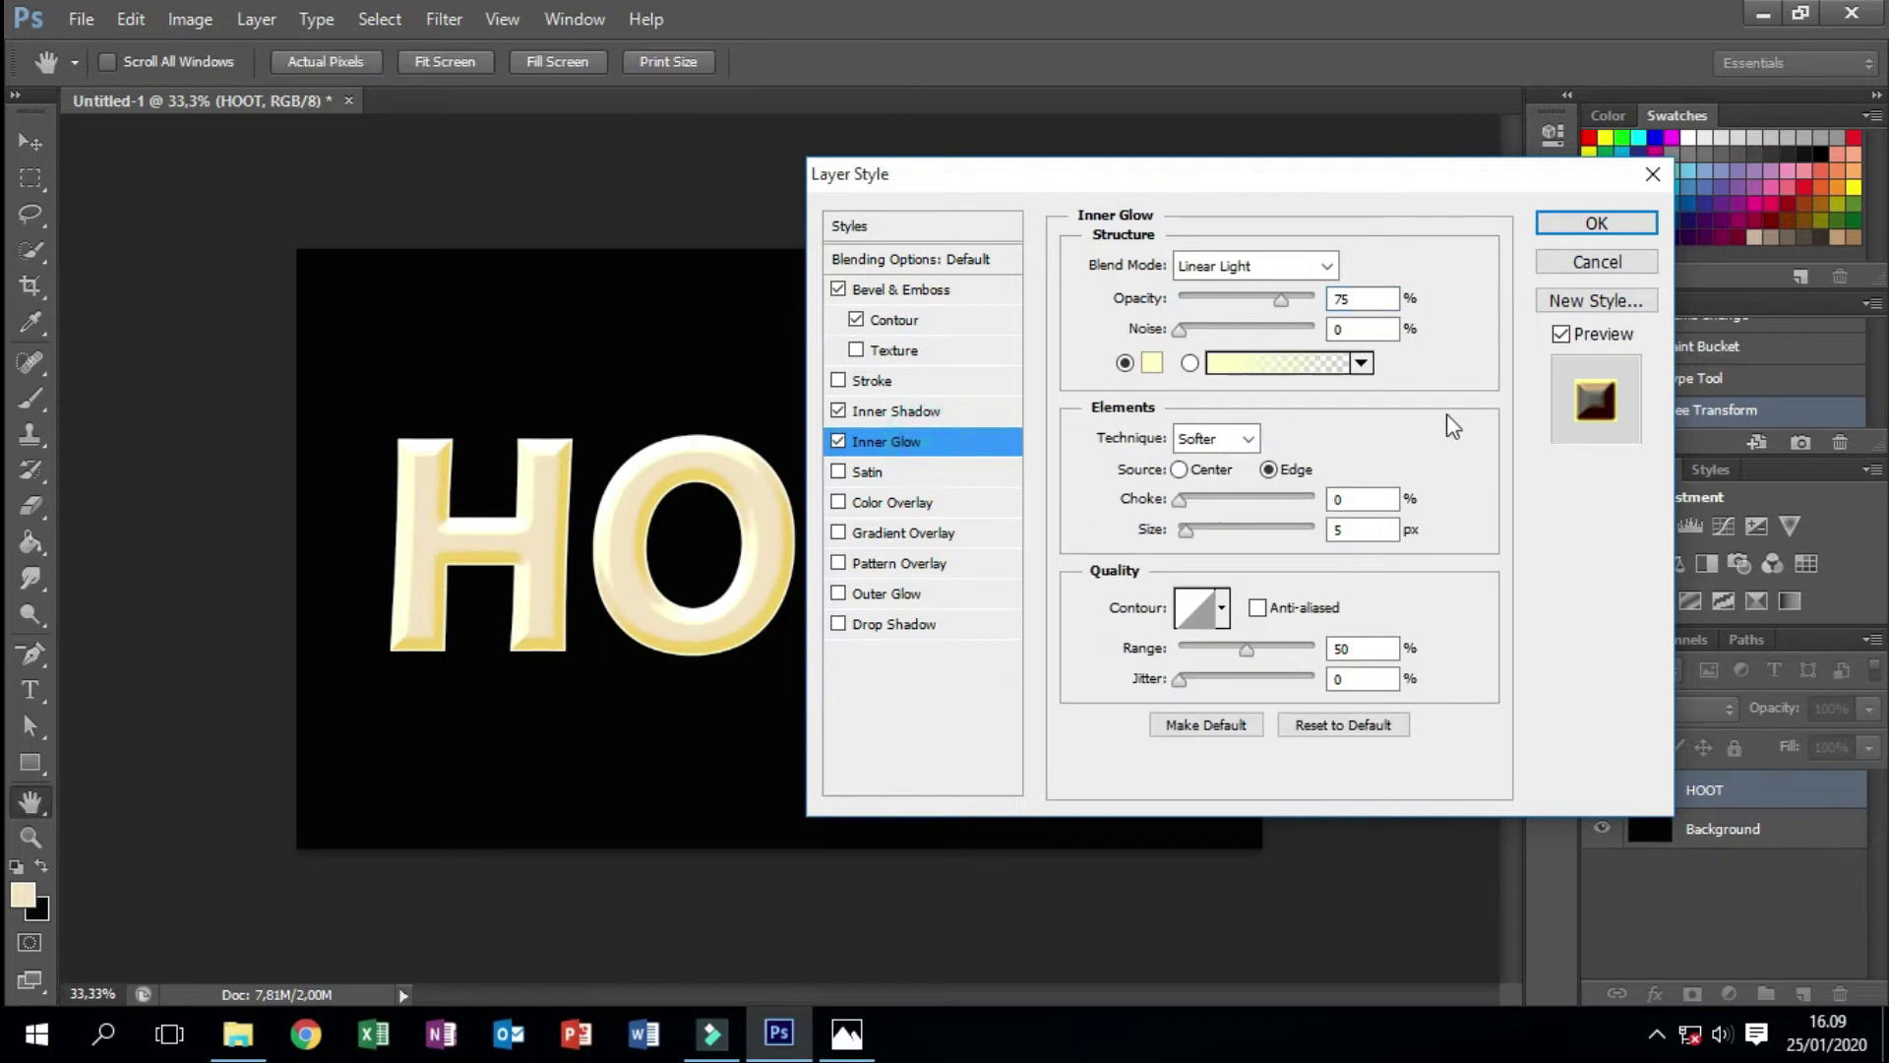
click(1152, 364)
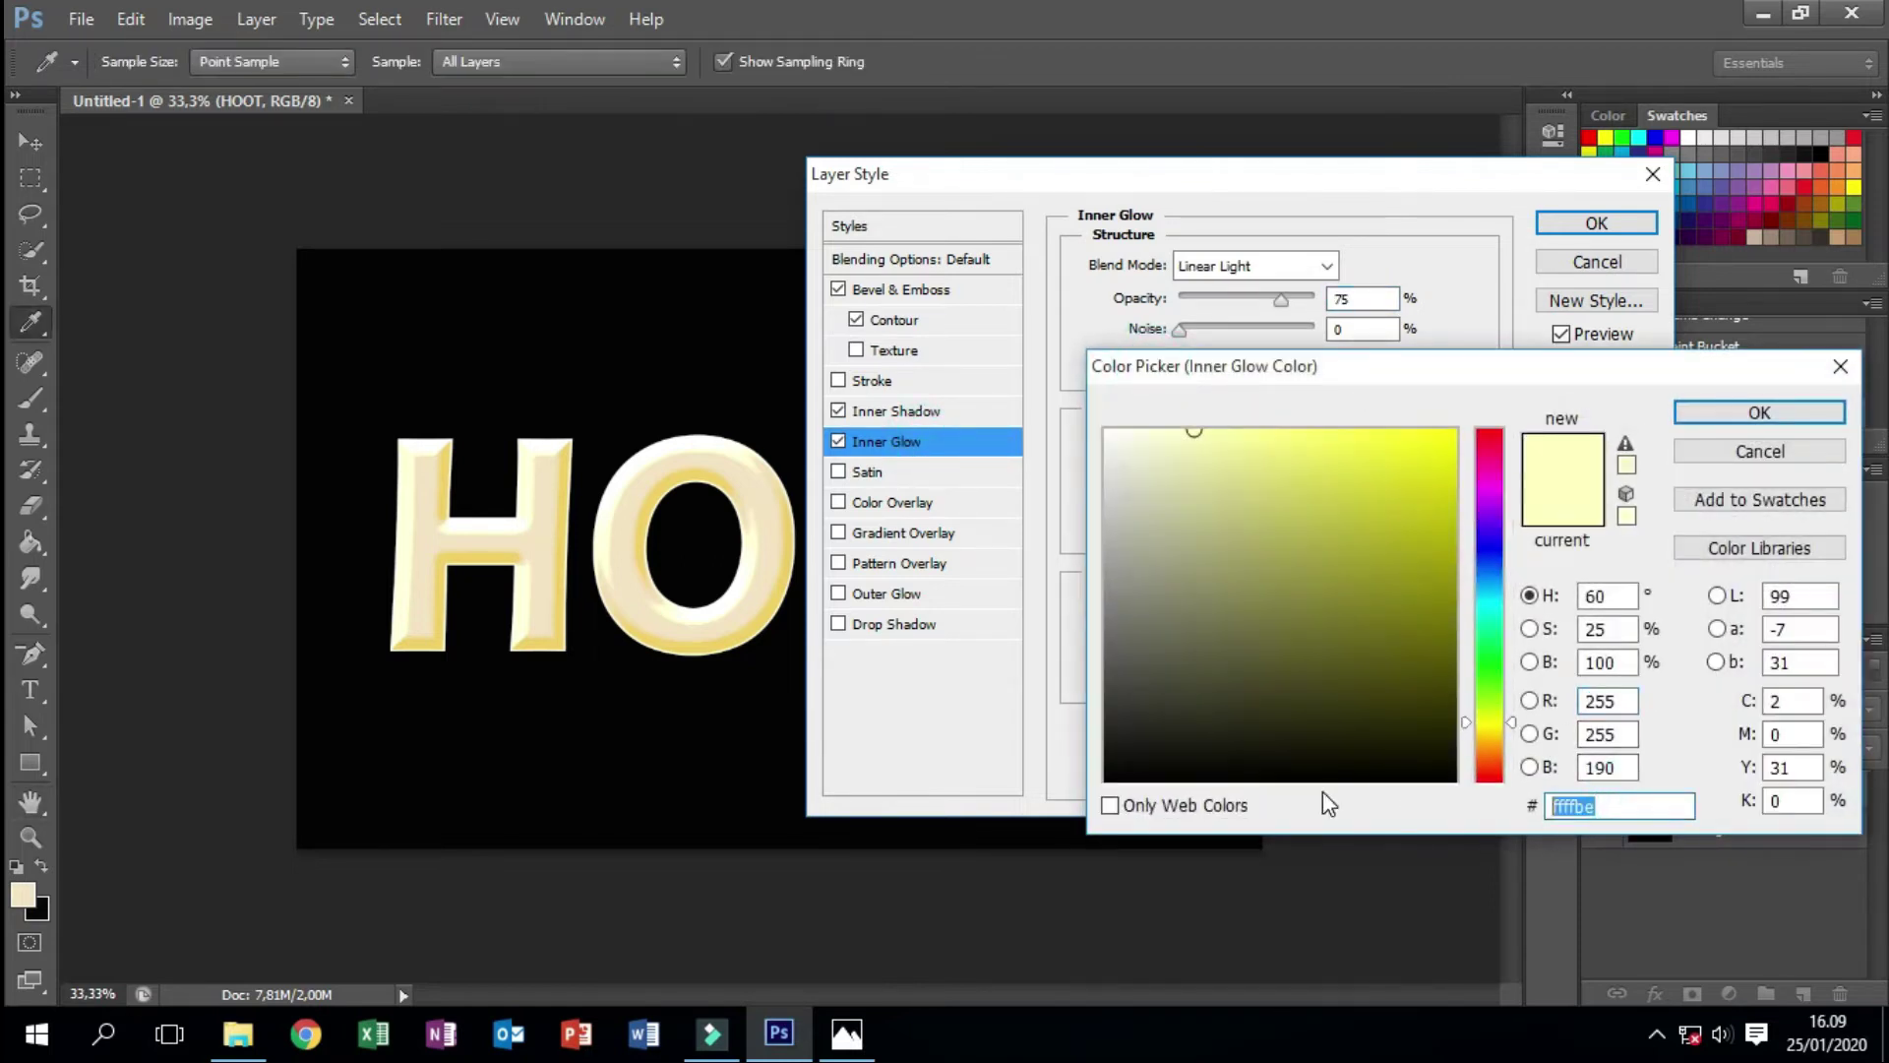
text(dd)
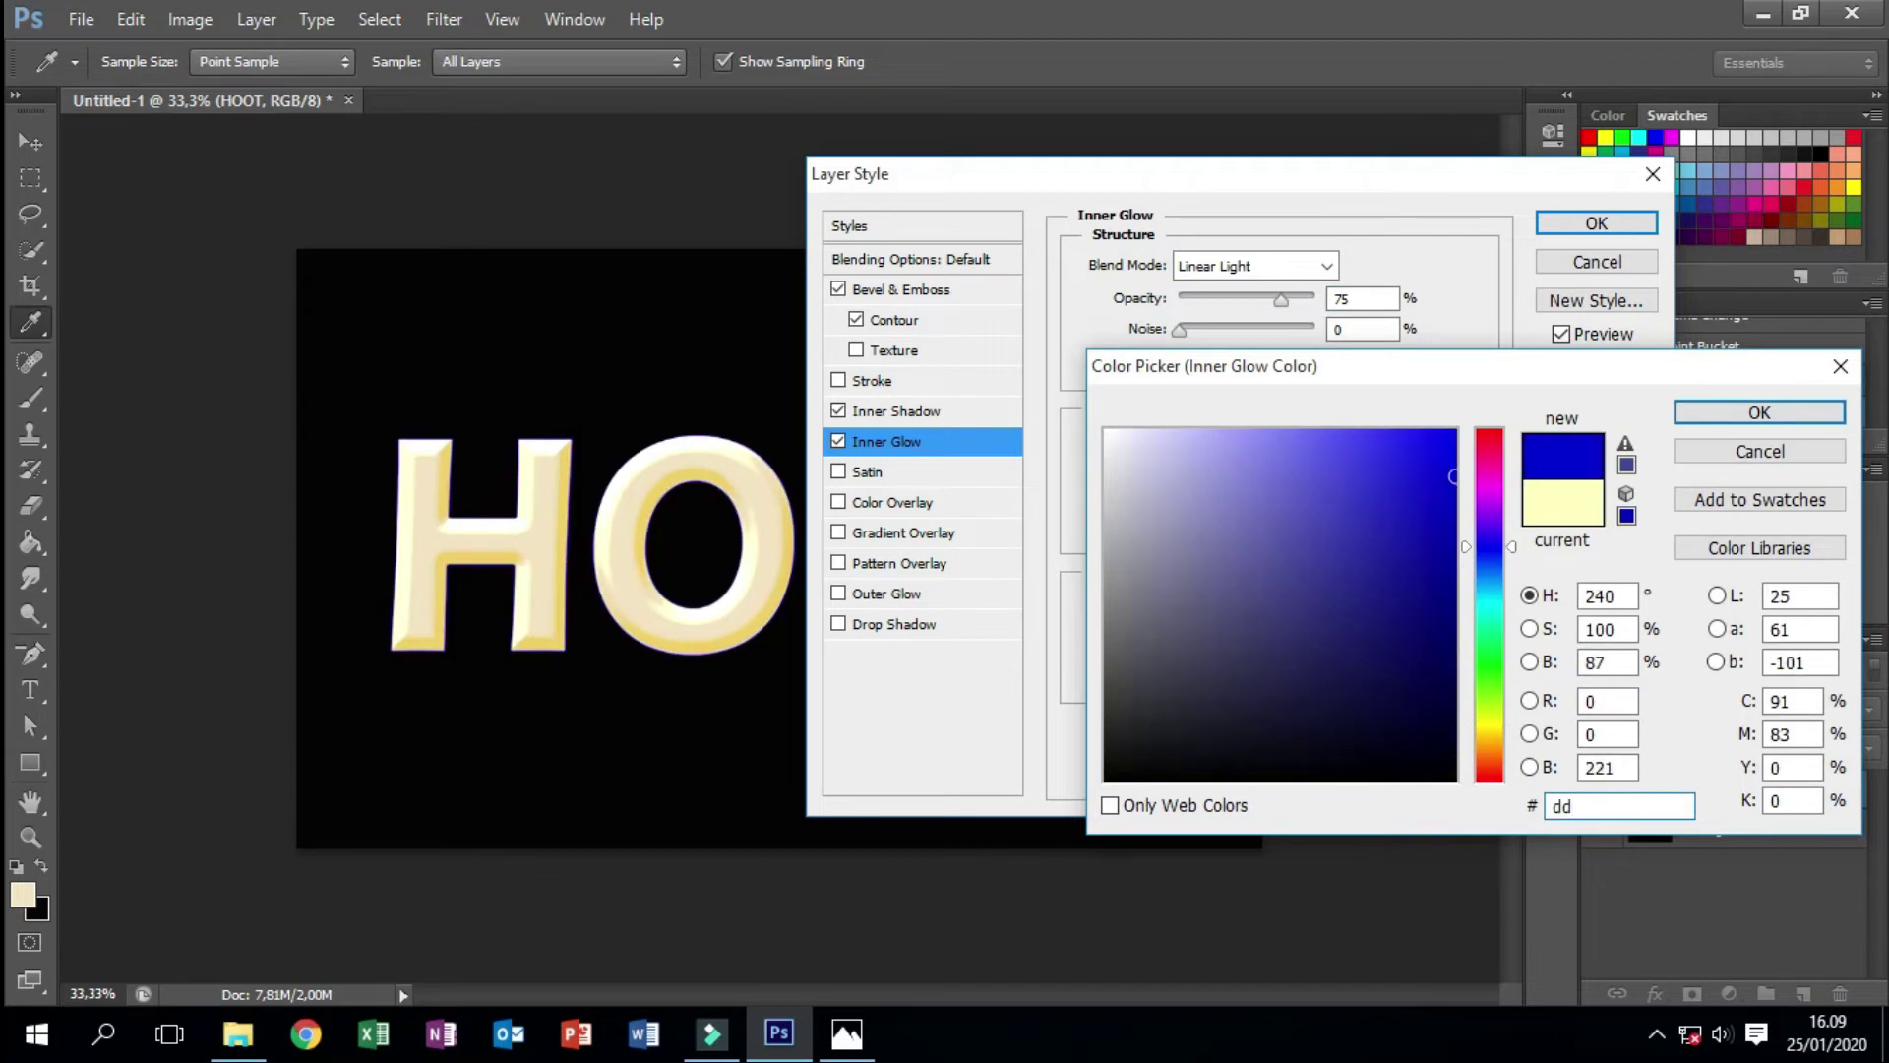
text(8238)
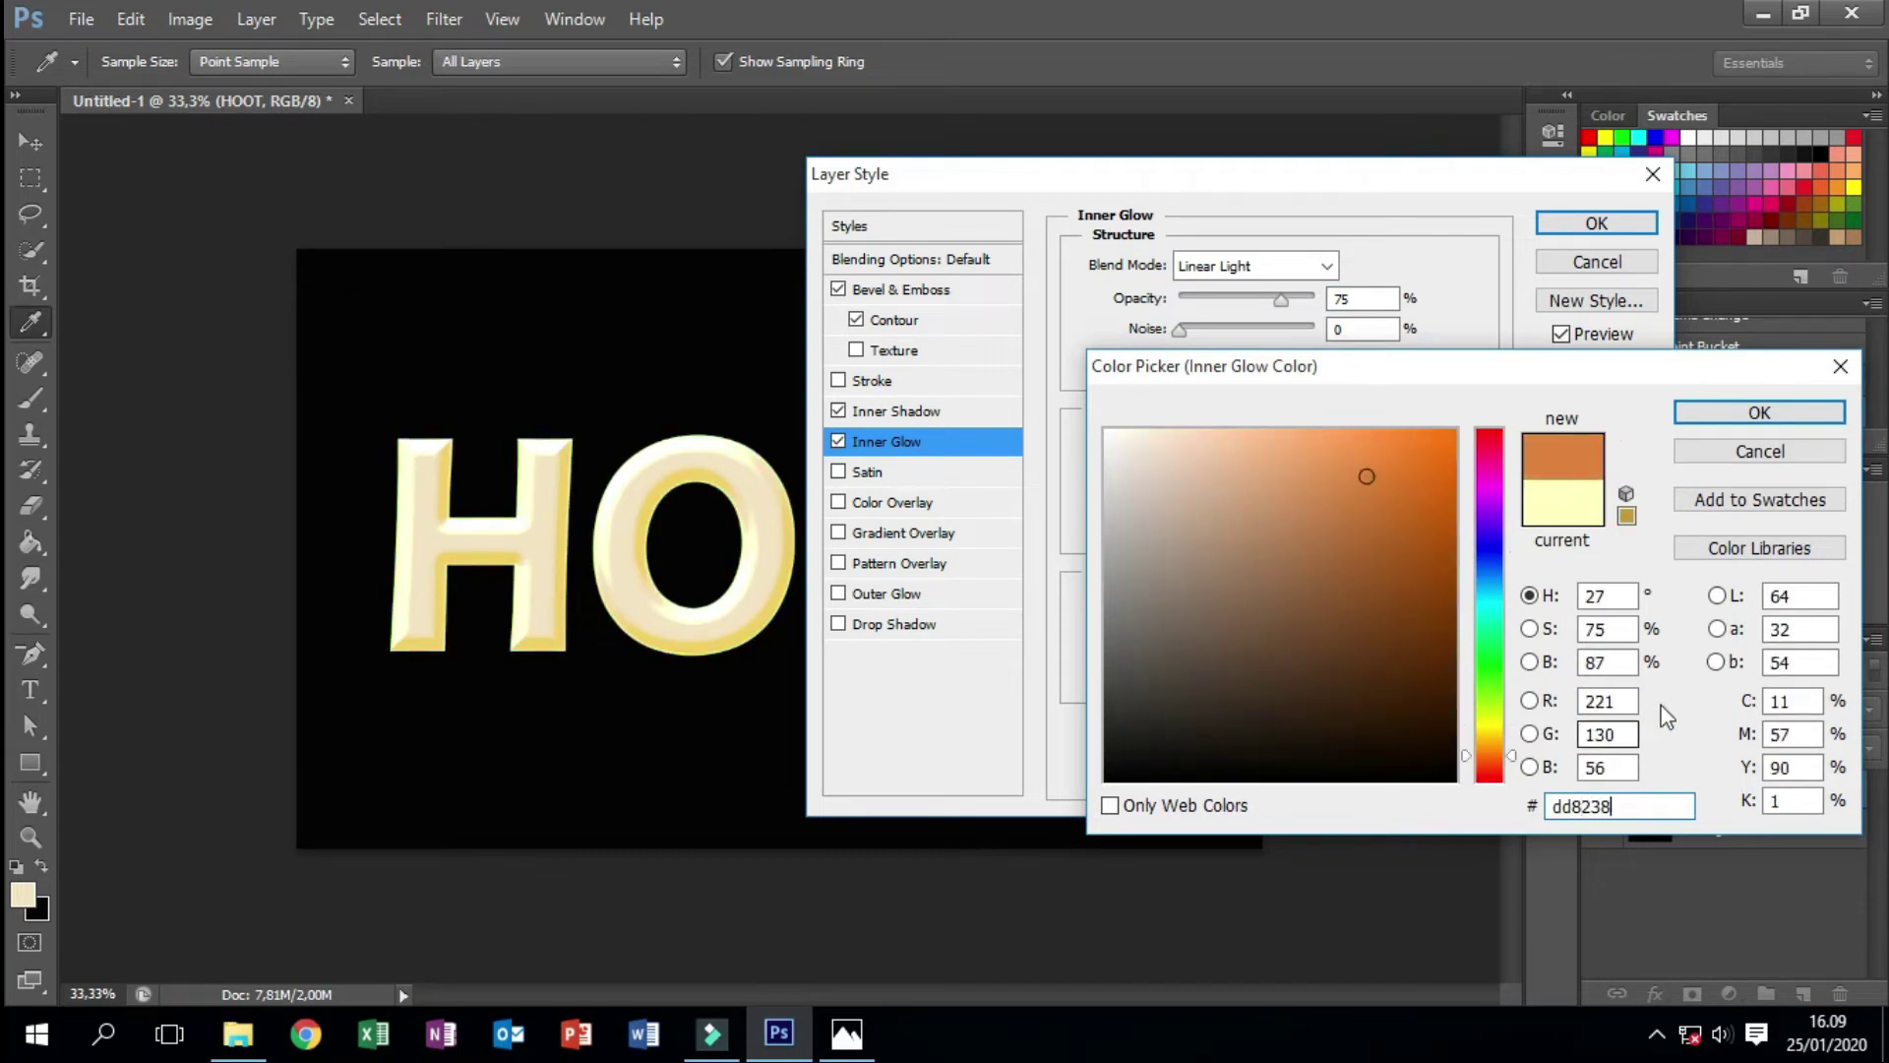
click(1762, 411)
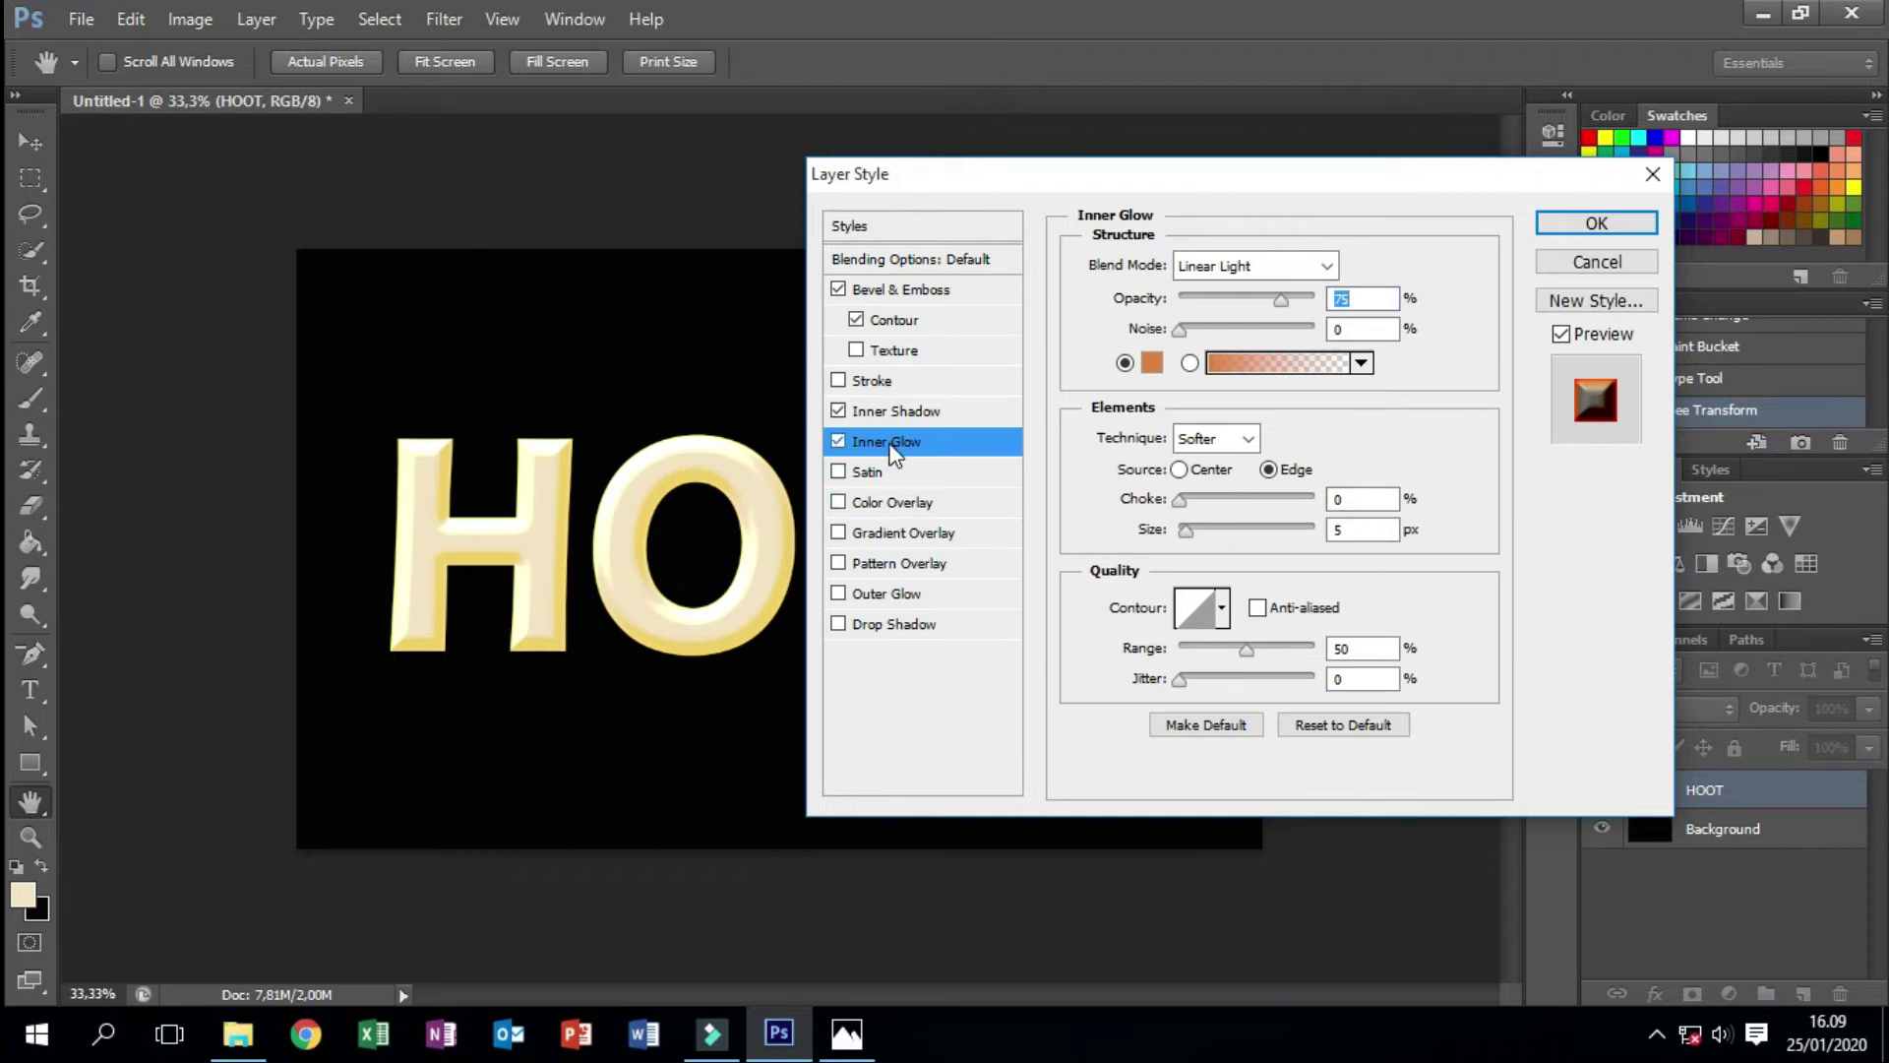
- Add a Linear Light outer glow in peach #edc09f and apply the layer style to HOOT
click(891, 594)
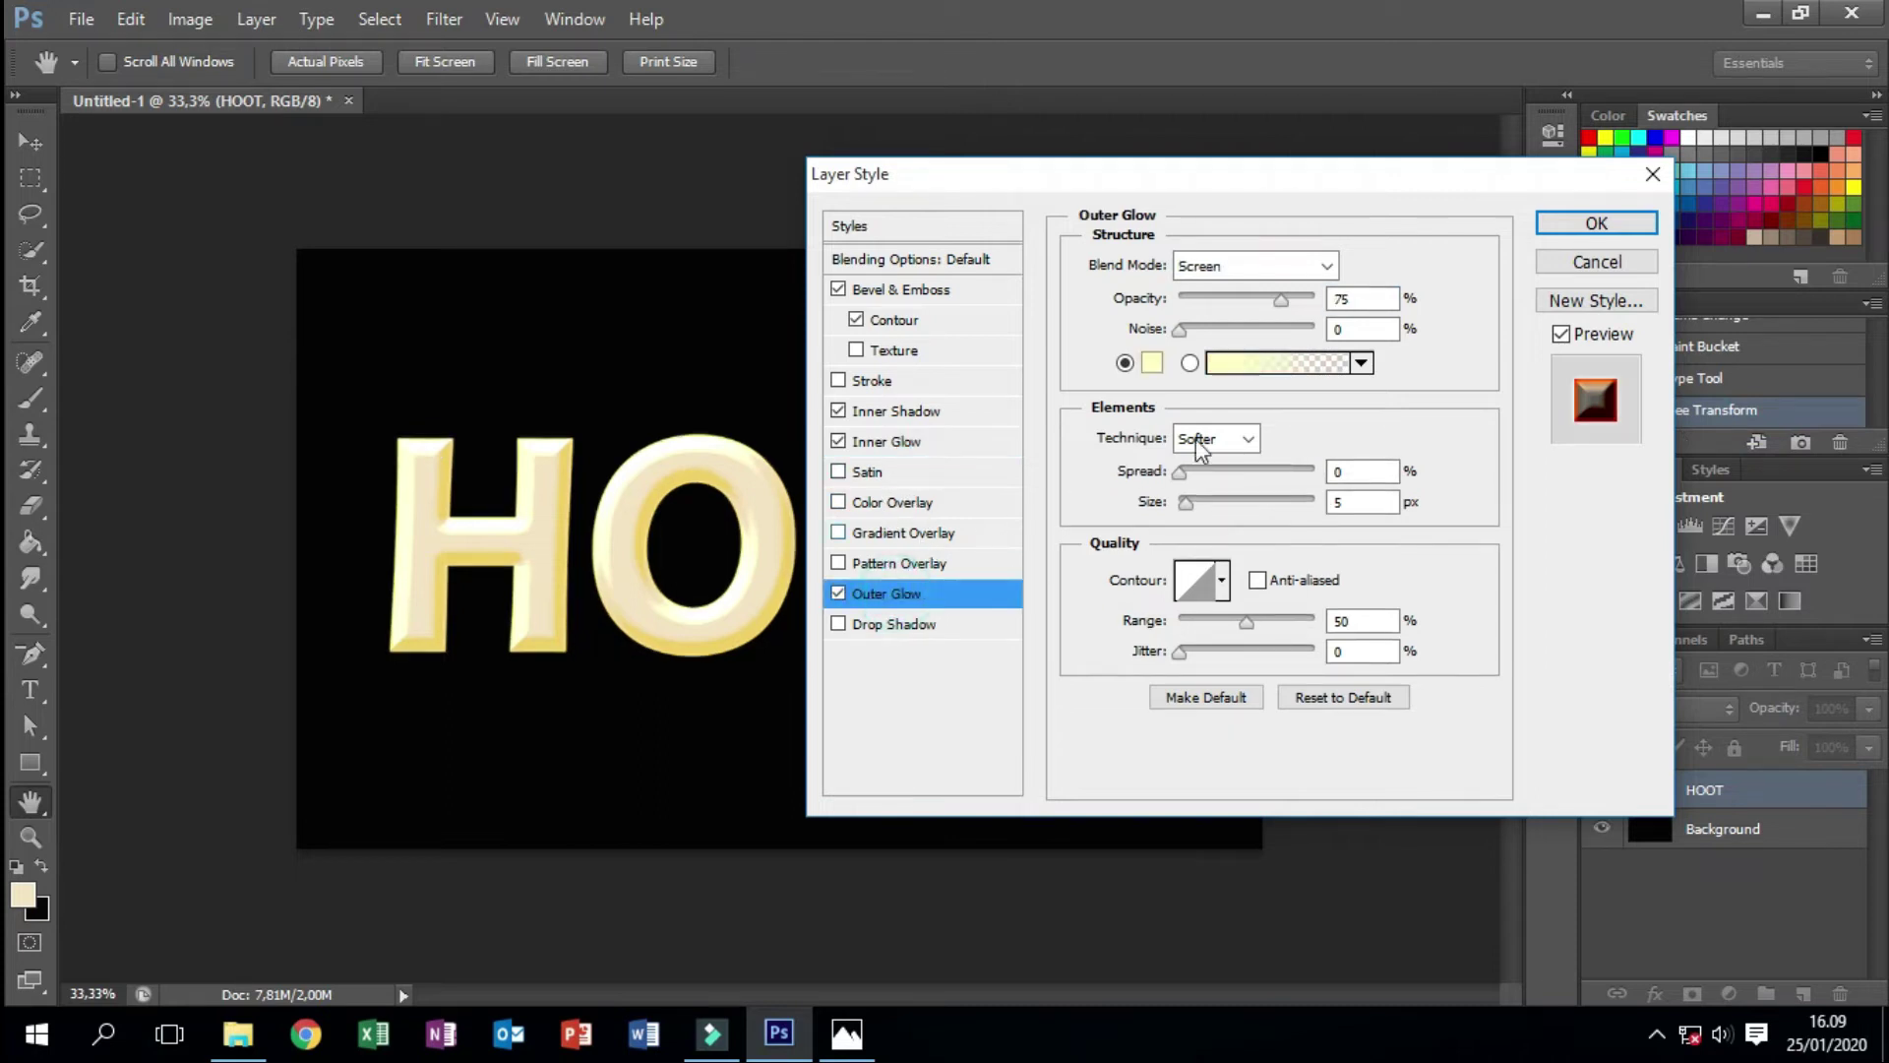
click(1237, 264)
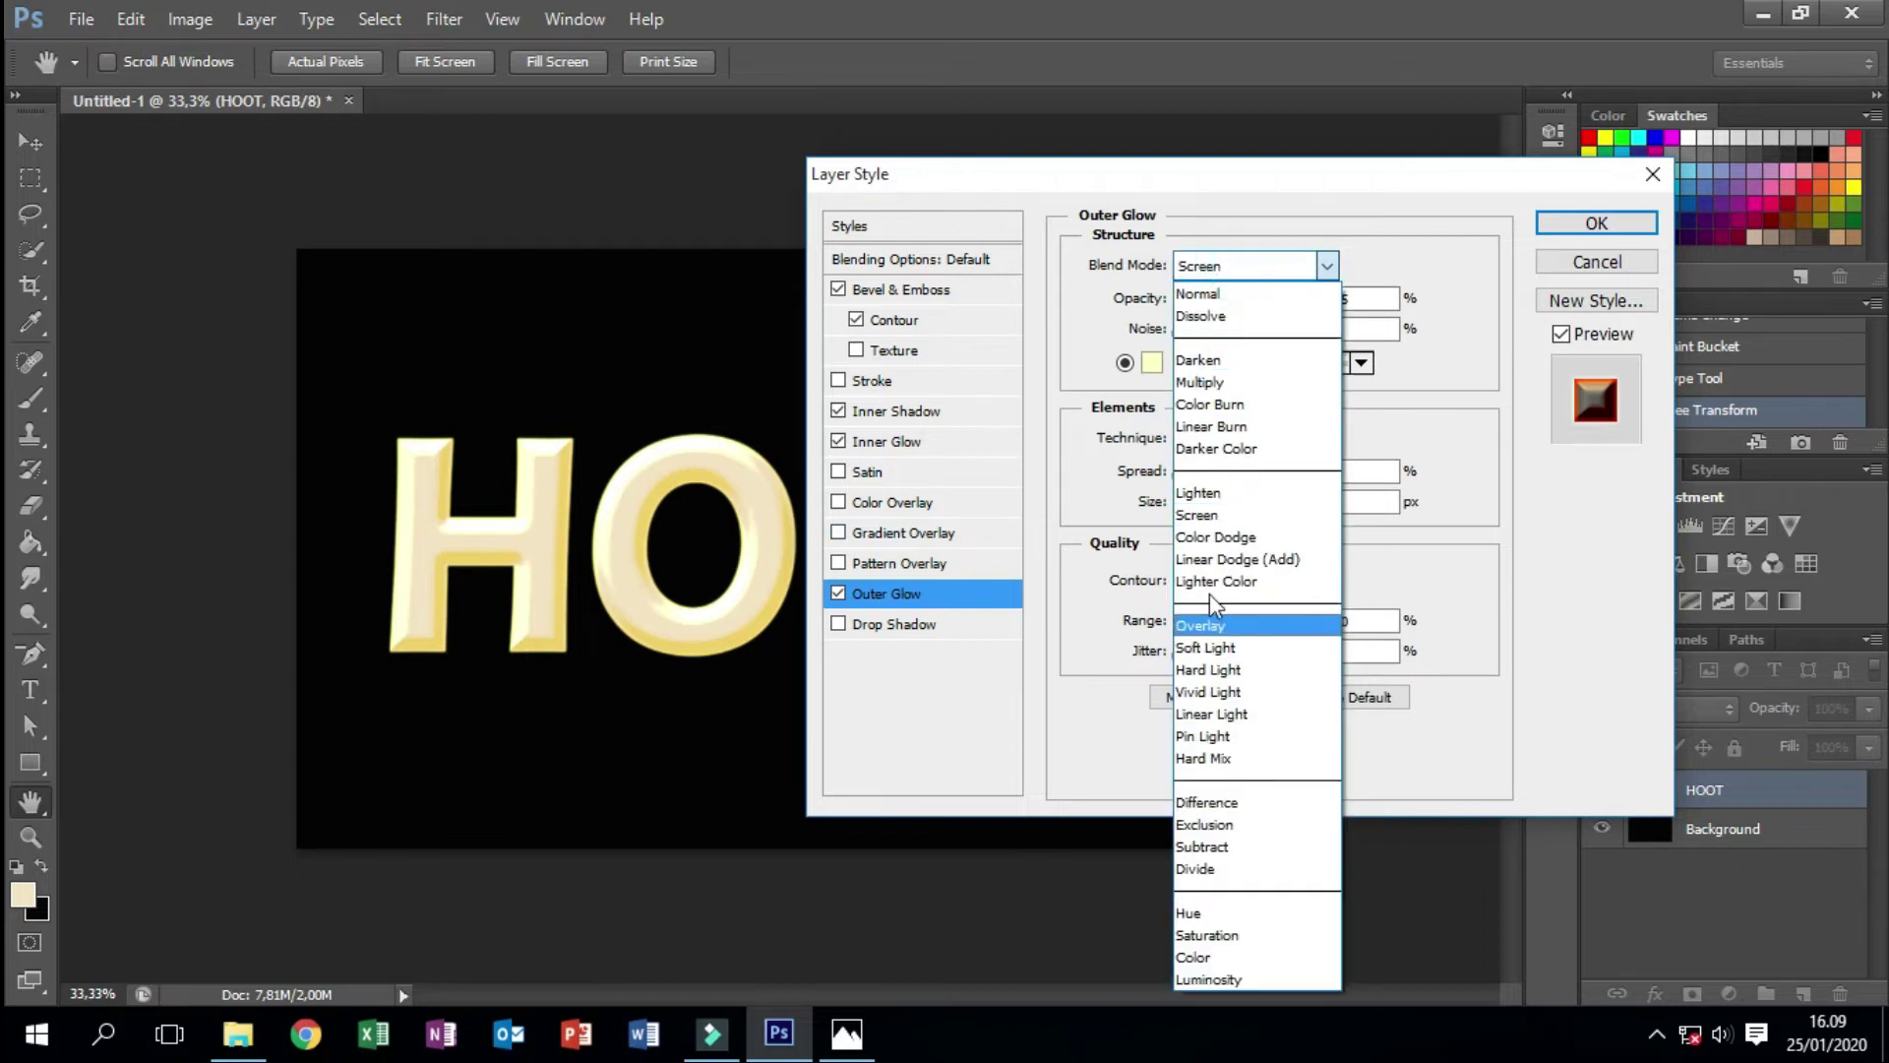
click(1215, 714)
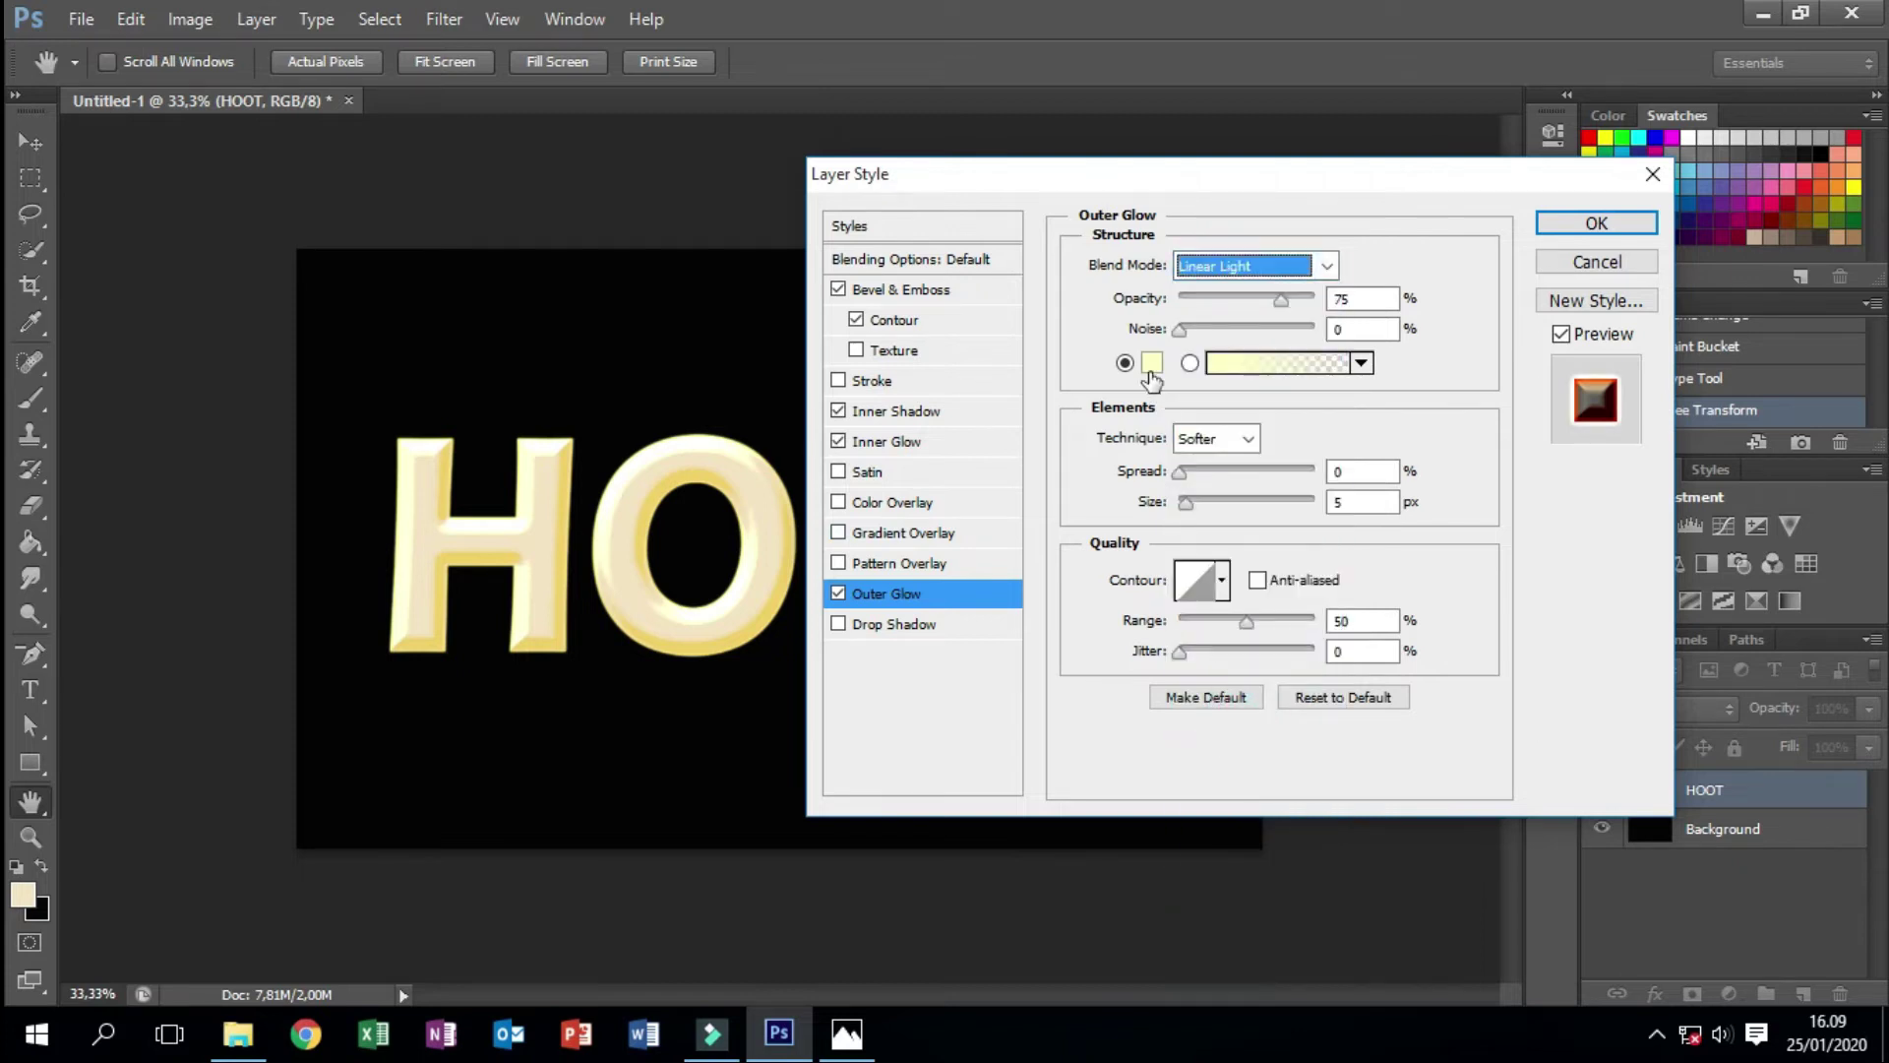
click(1151, 364)
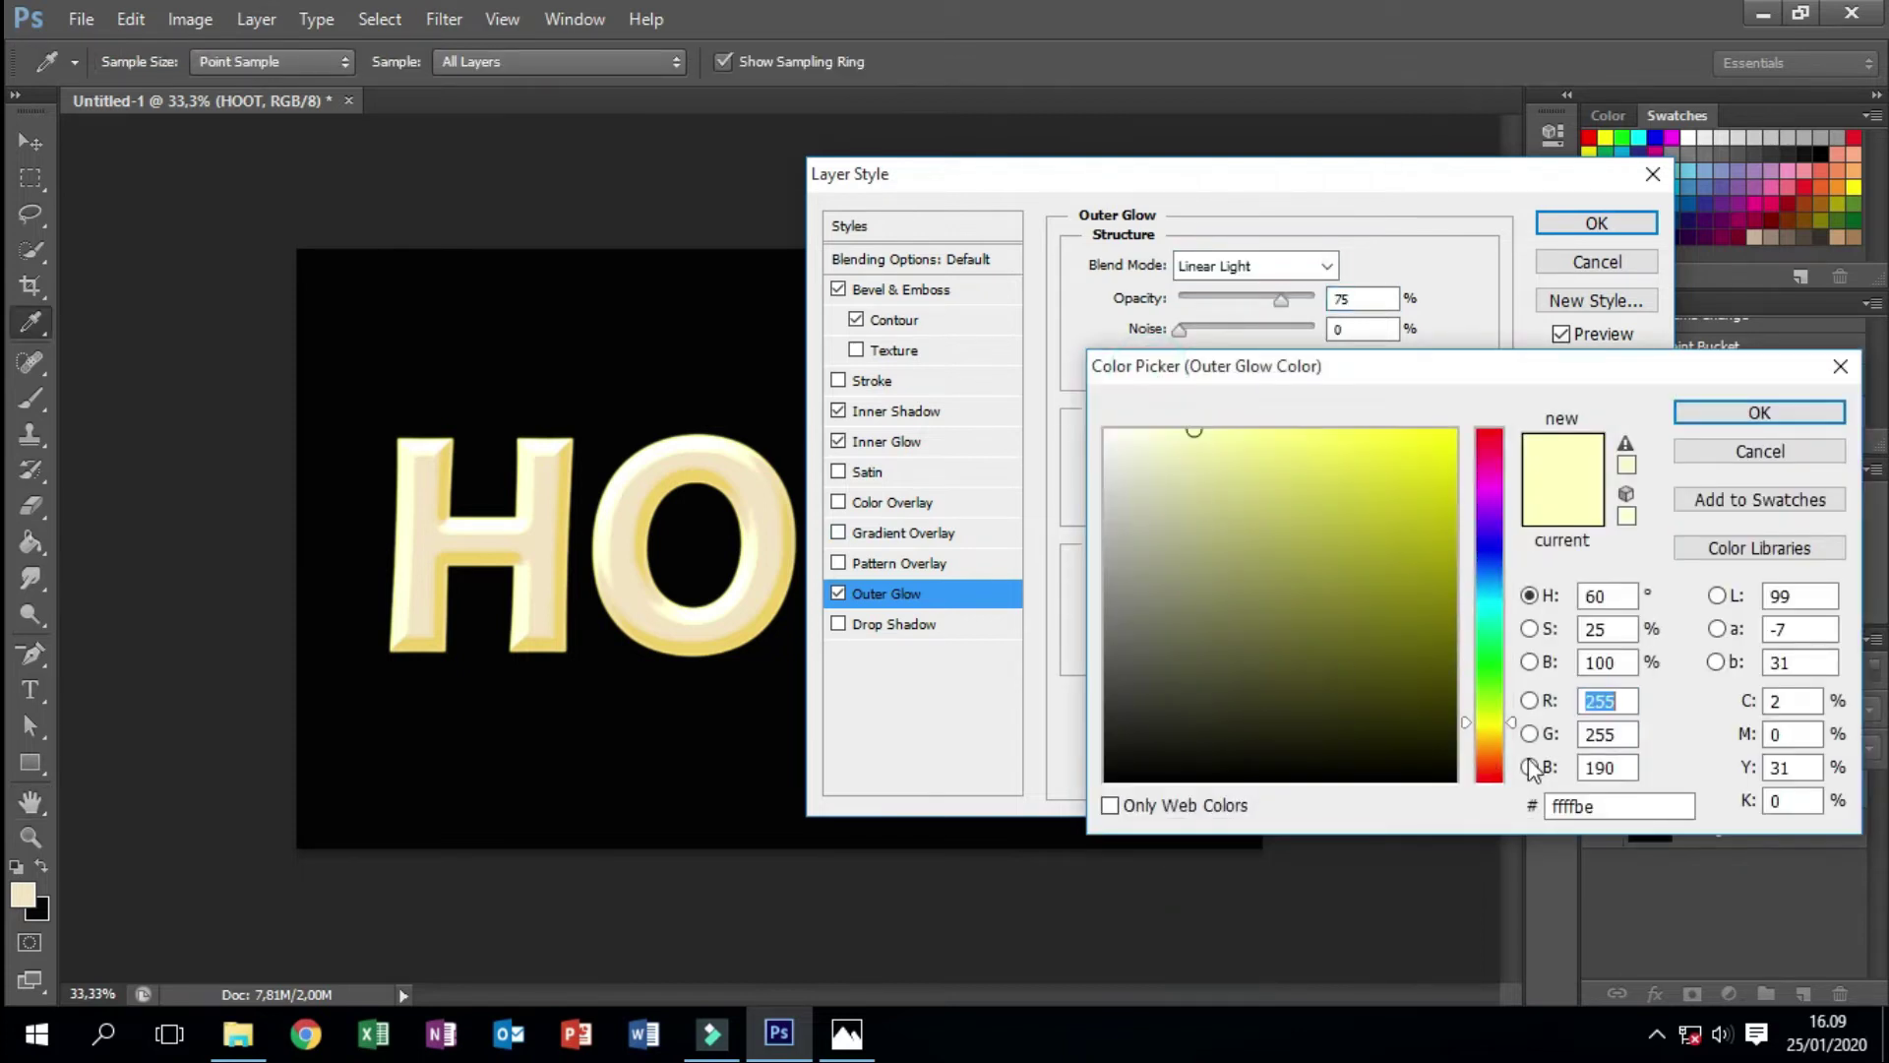
double_click(1614, 806)
text(ed)
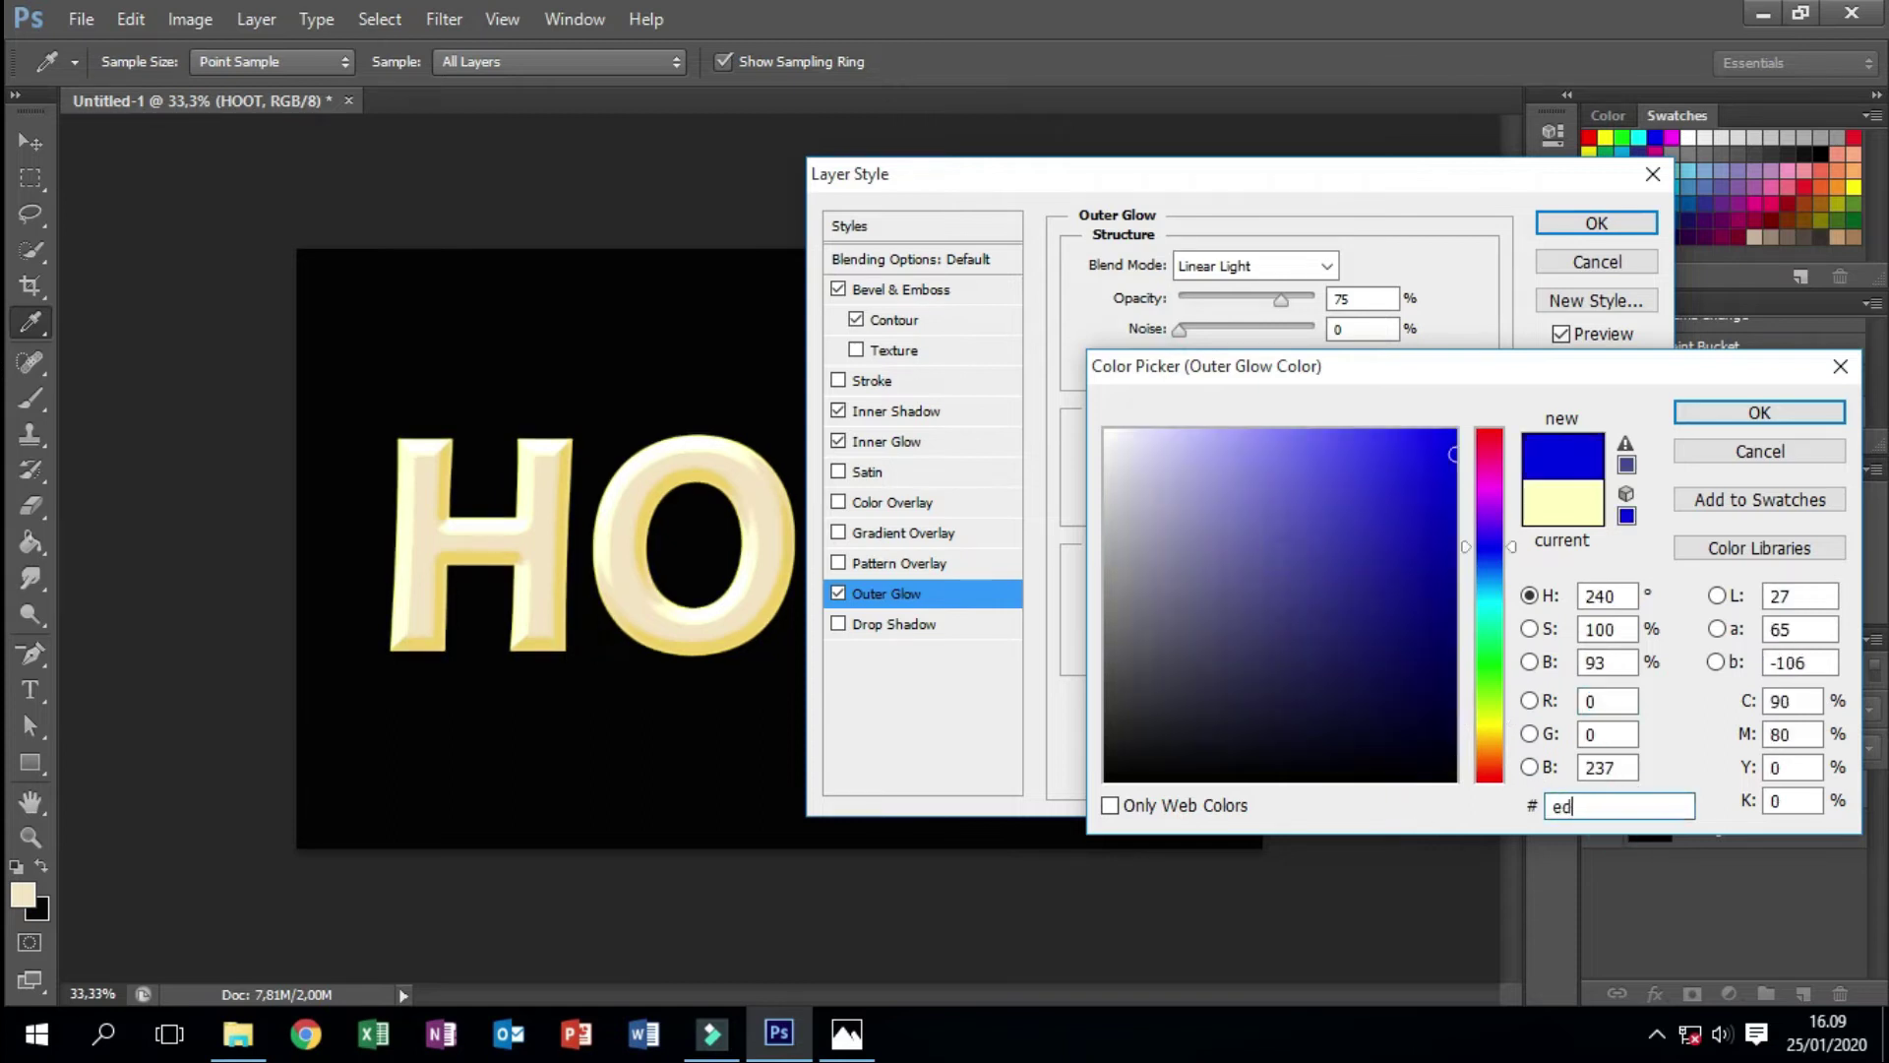
text(c)
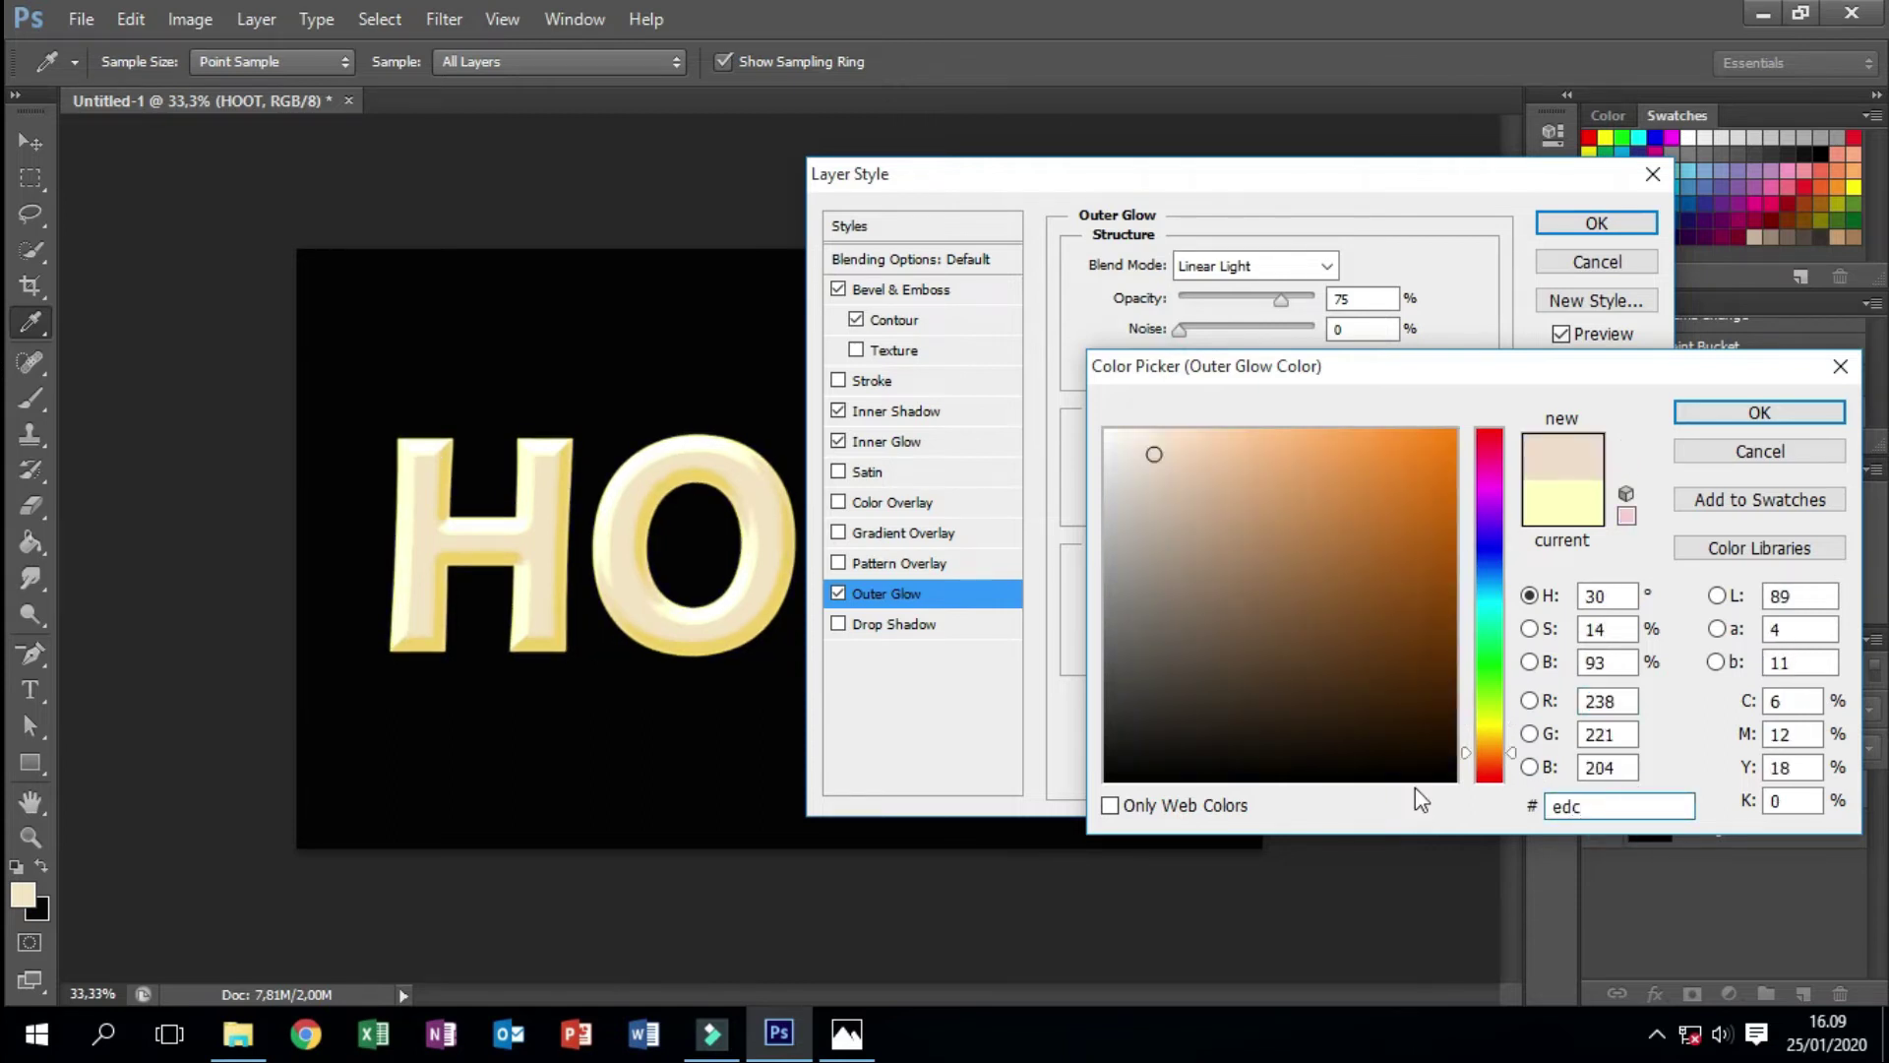
text(09)
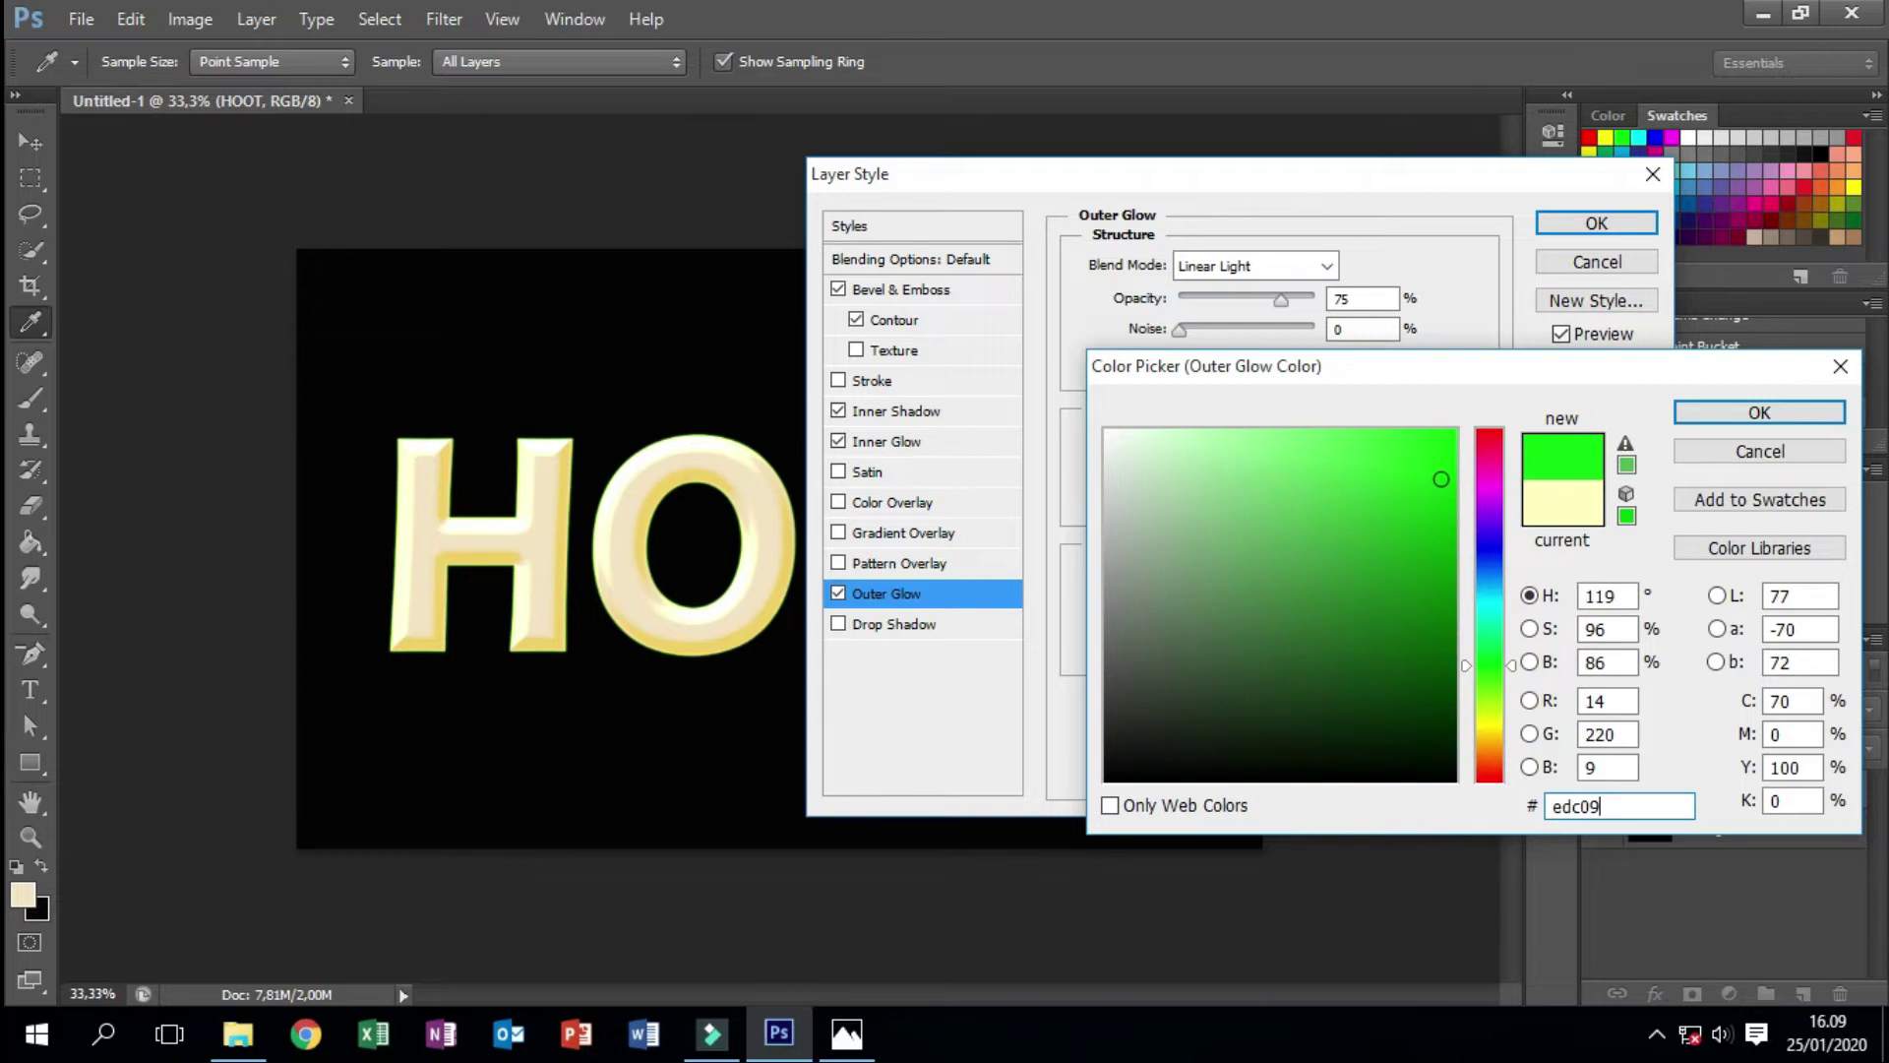
text(f)
click(1729, 411)
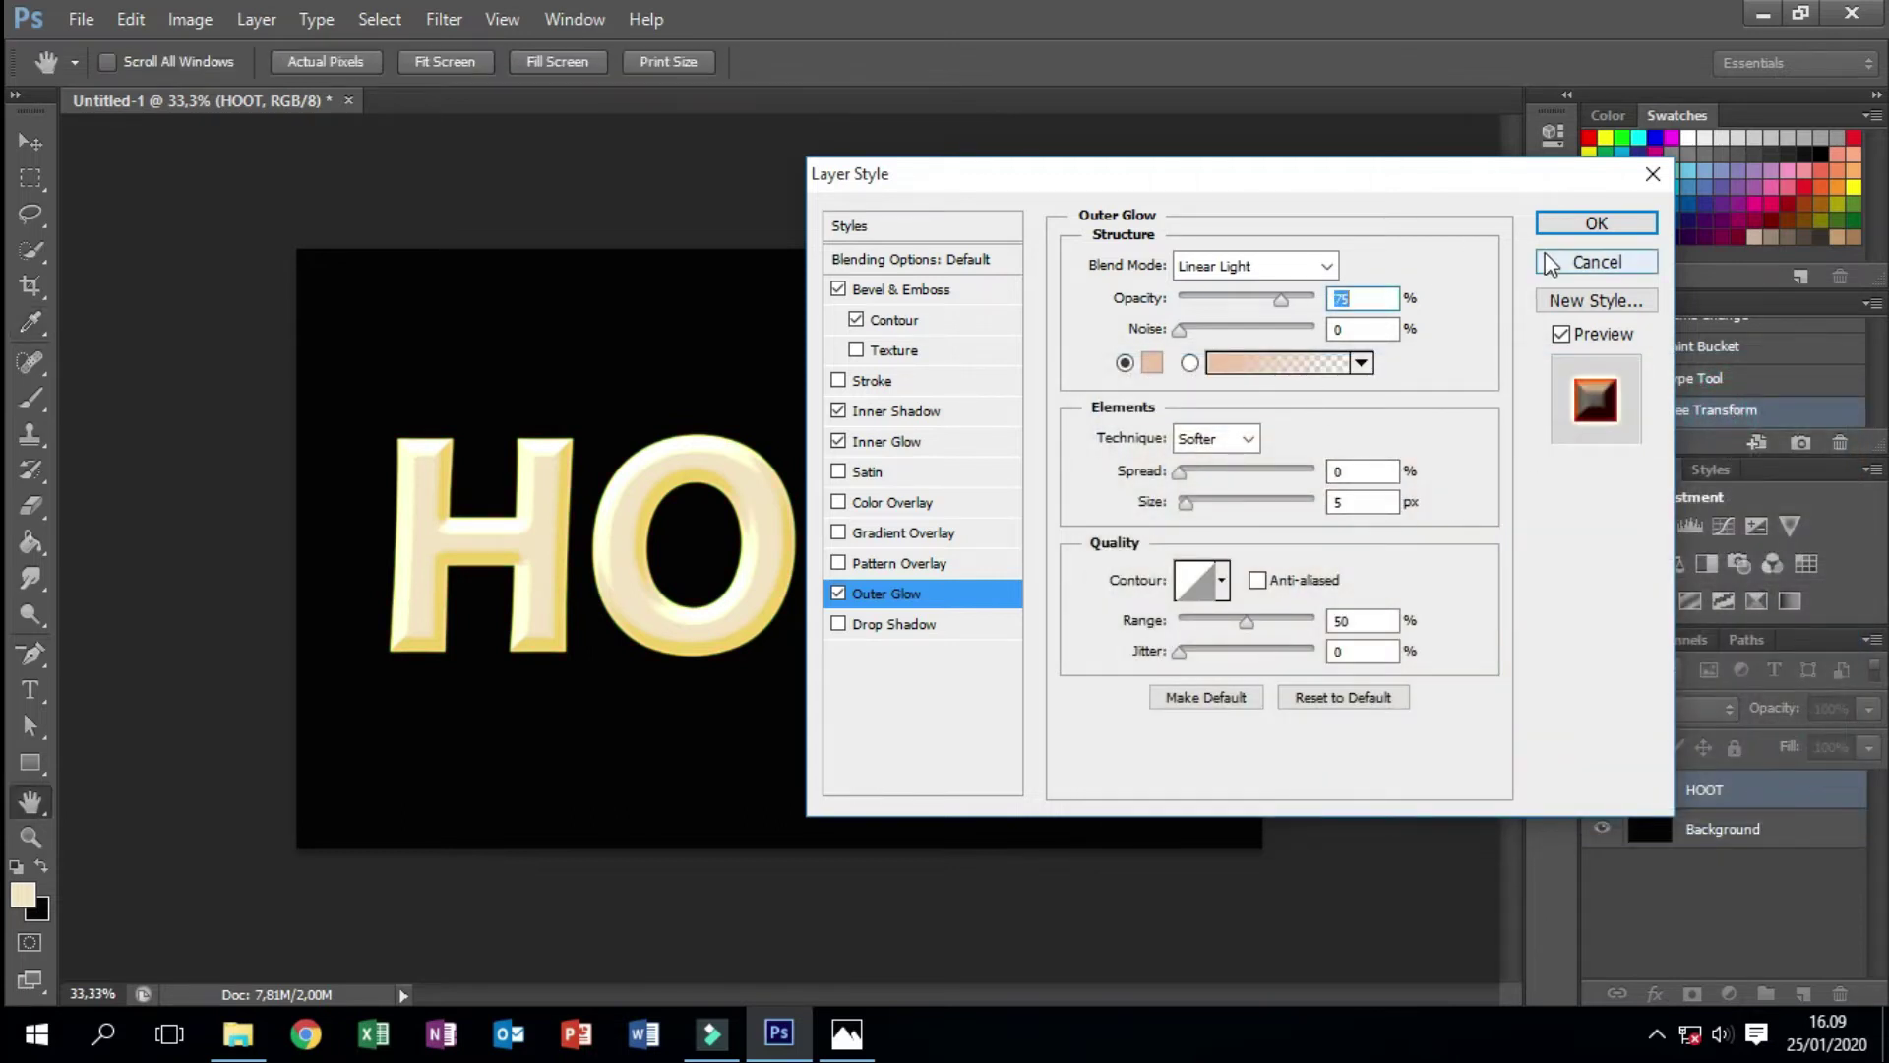
click(1596, 225)
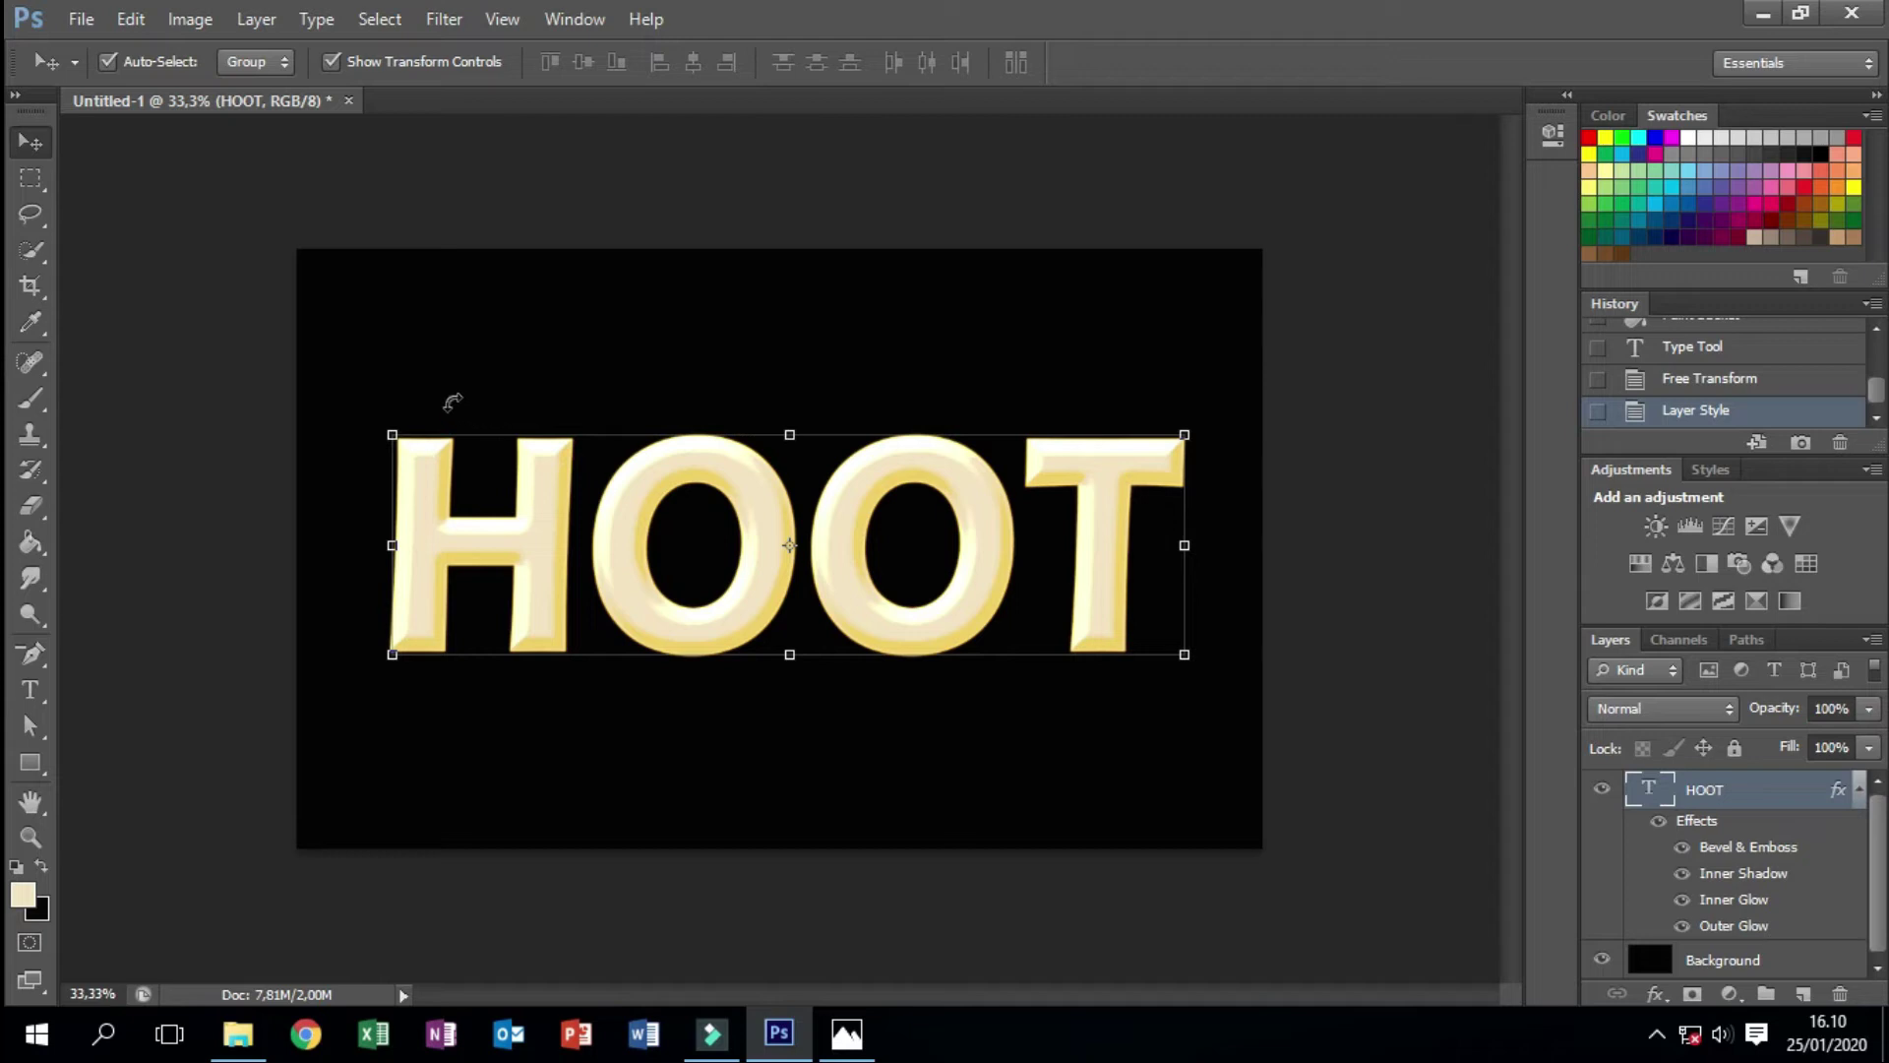
- Open the Rust.png image as its own document
click(78, 21)
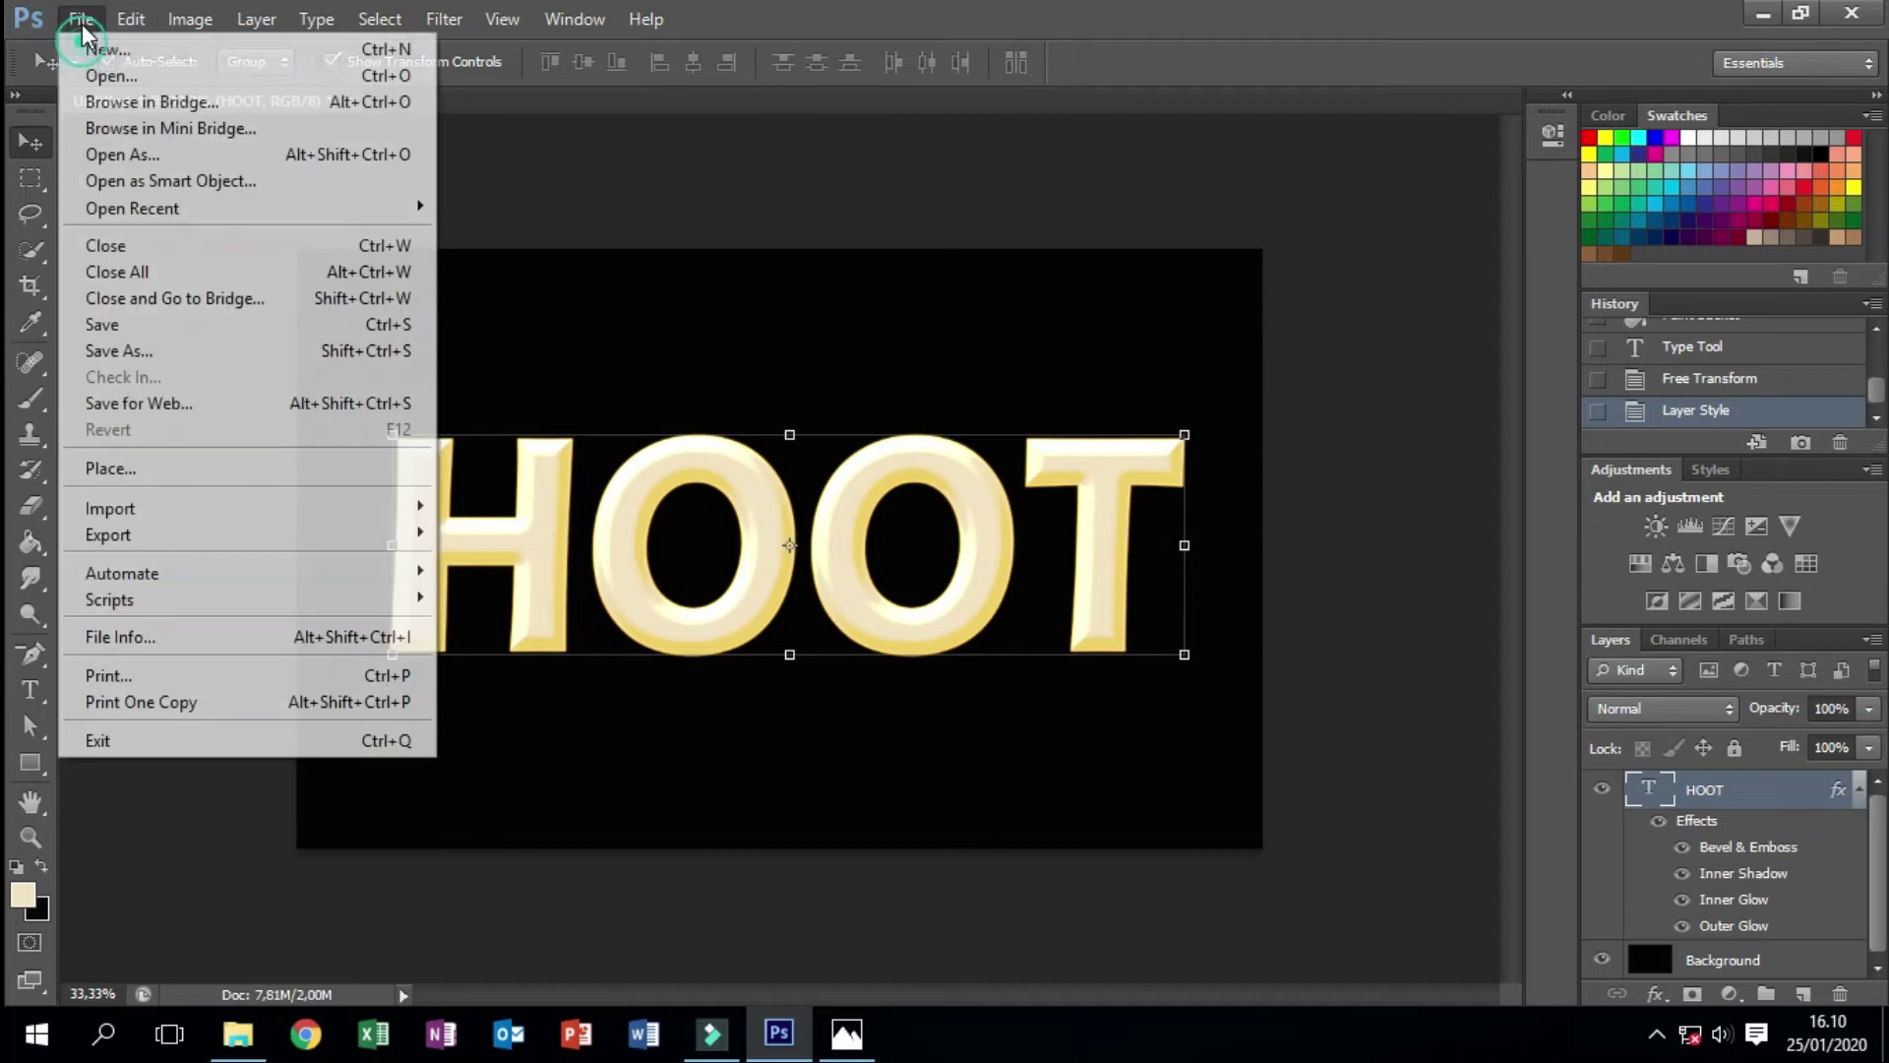
click(96, 73)
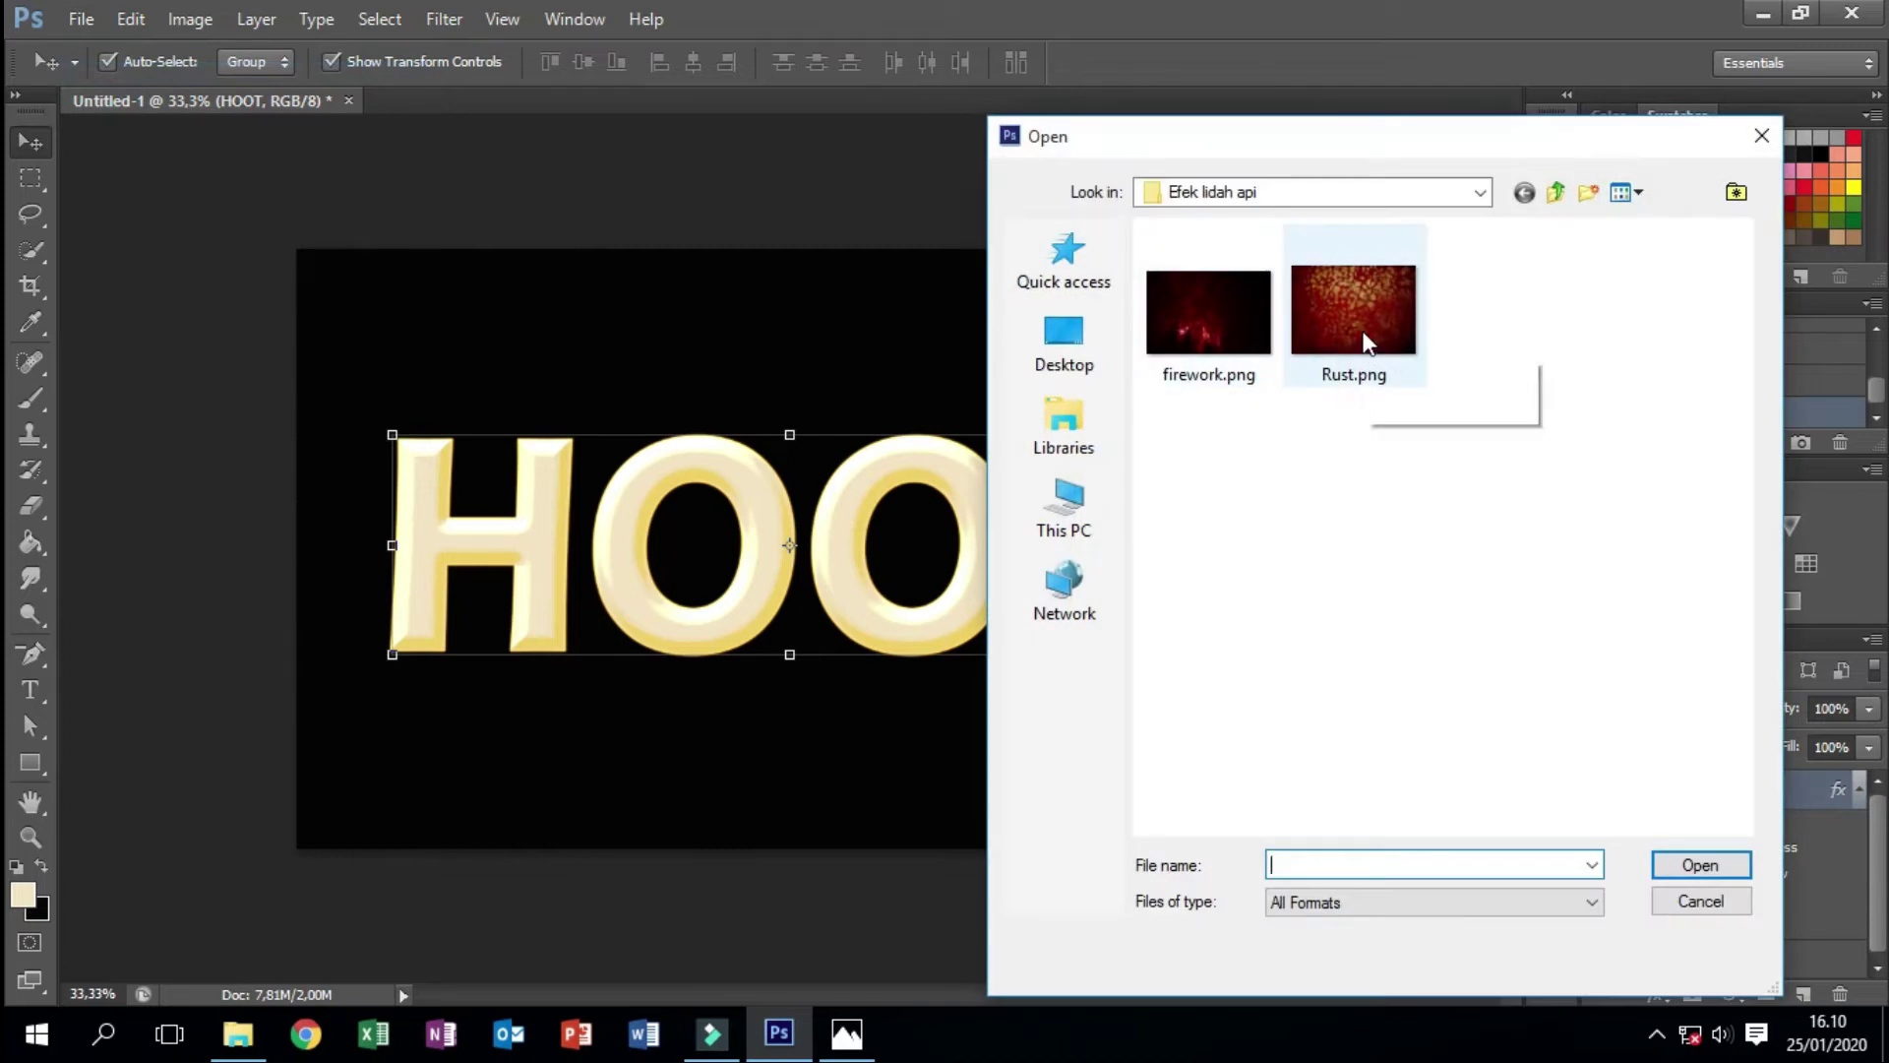
click(1365, 342)
click(1701, 866)
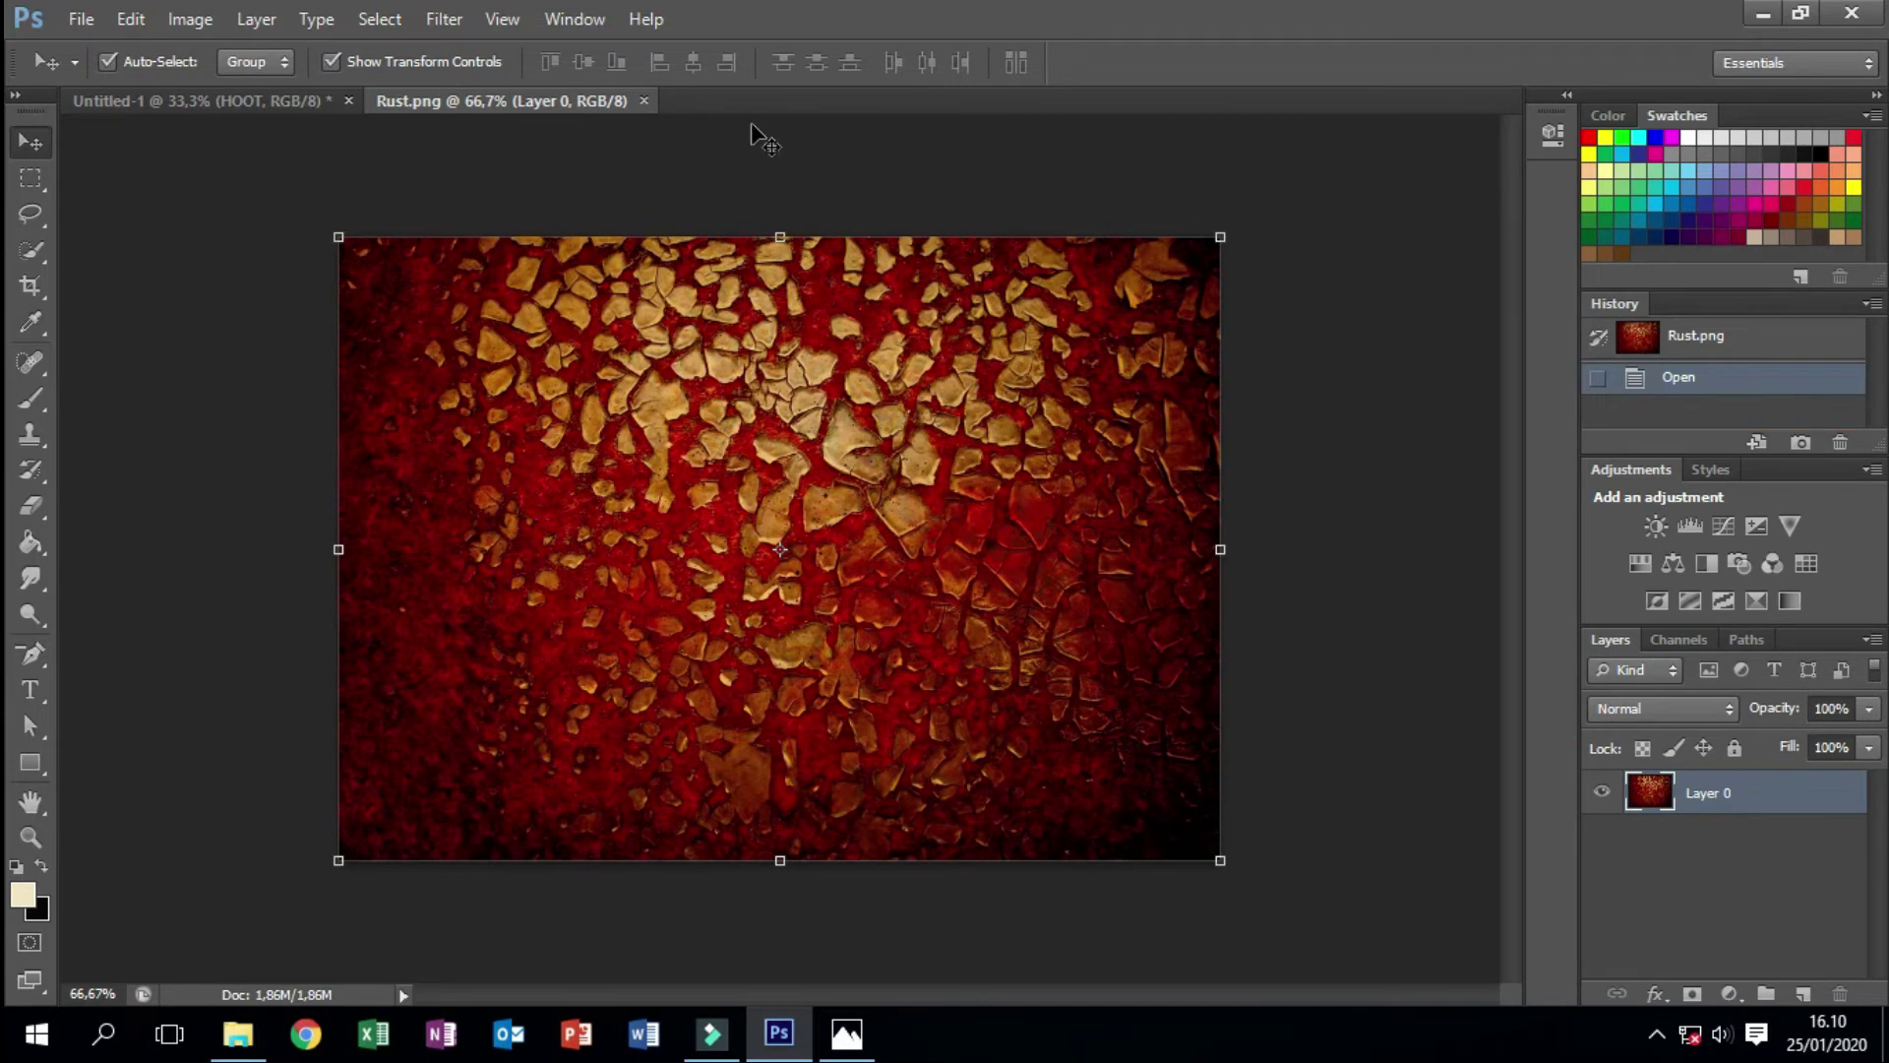
- Drag the rust image into Untitled-1 and stretch it to cover the whole canvas
drag(415, 97, 1067, 740)
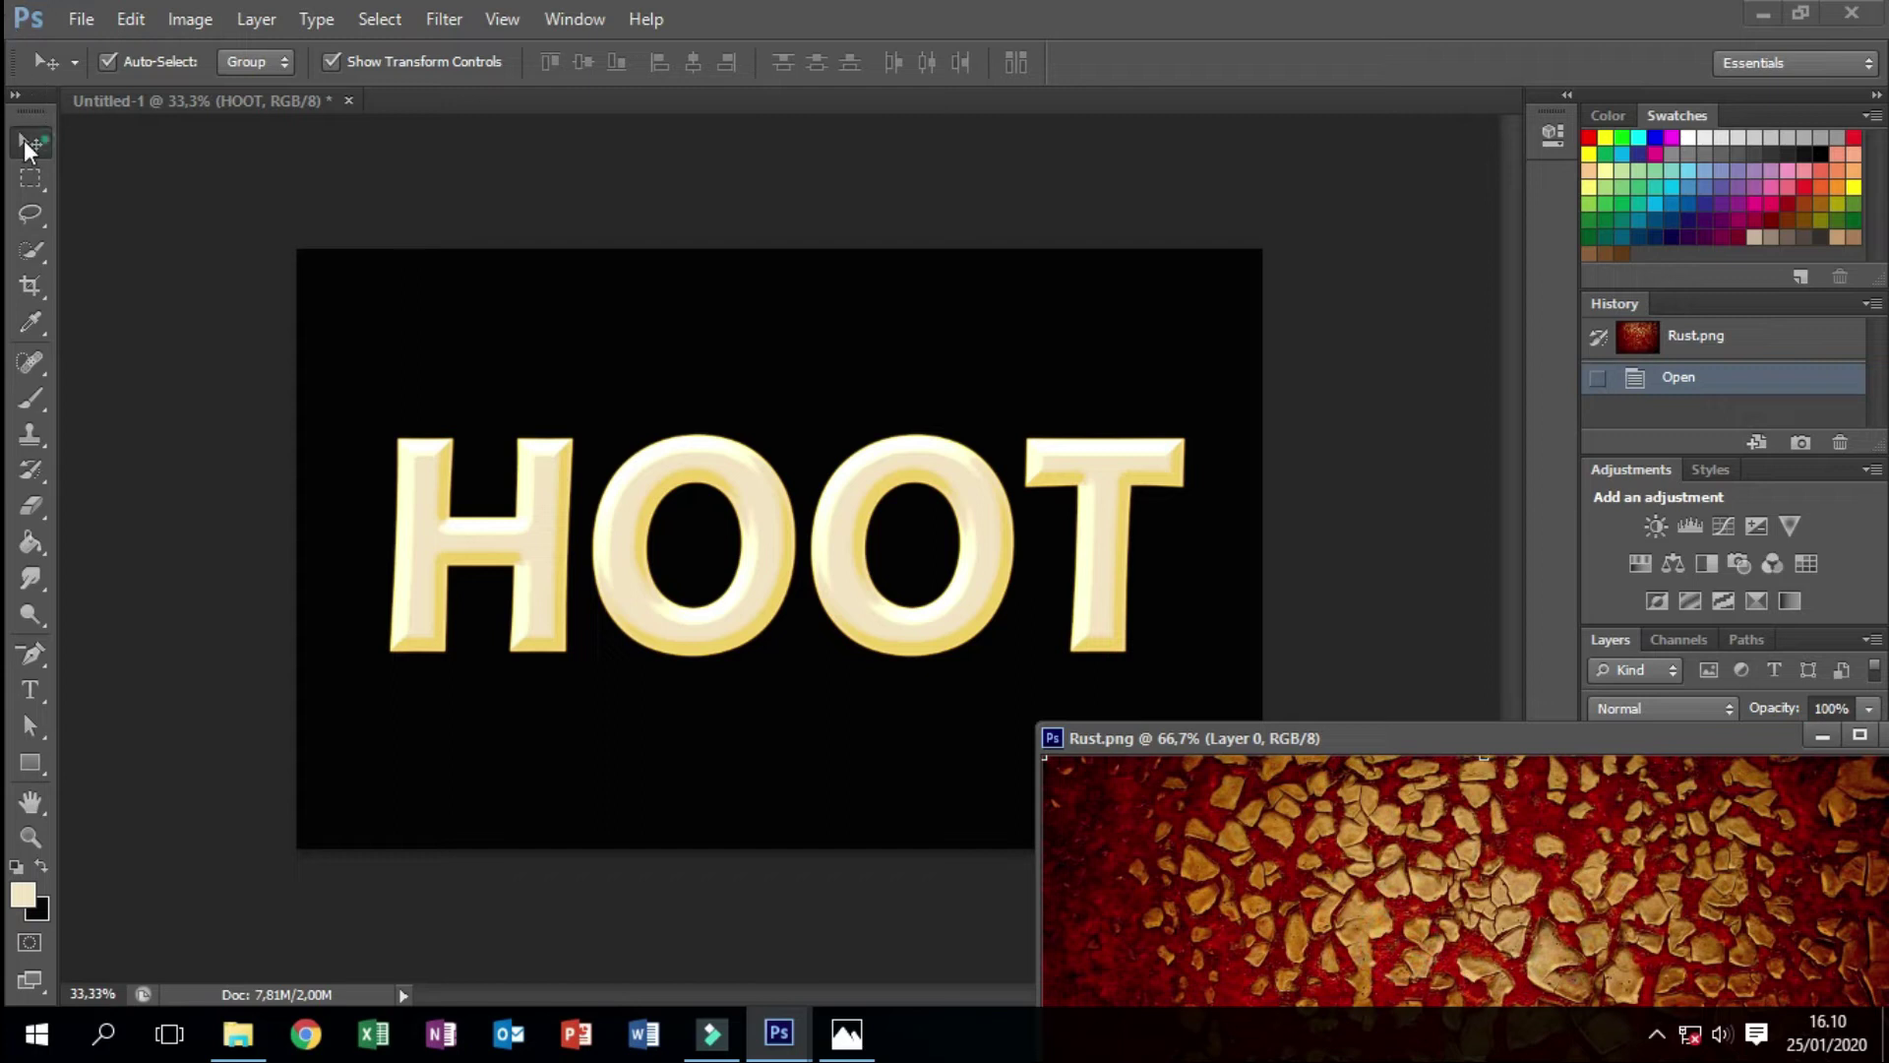
mouse_move(1336, 933)
mouse_down()
mouse_move(815, 525)
mouse_move(441, 370)
mouse_up()
key(ctrl+t)
mouse_move(758, 576)
mouse_down()
mouse_move(1224, 802)
mouse_move(1263, 845)
mouse_up()
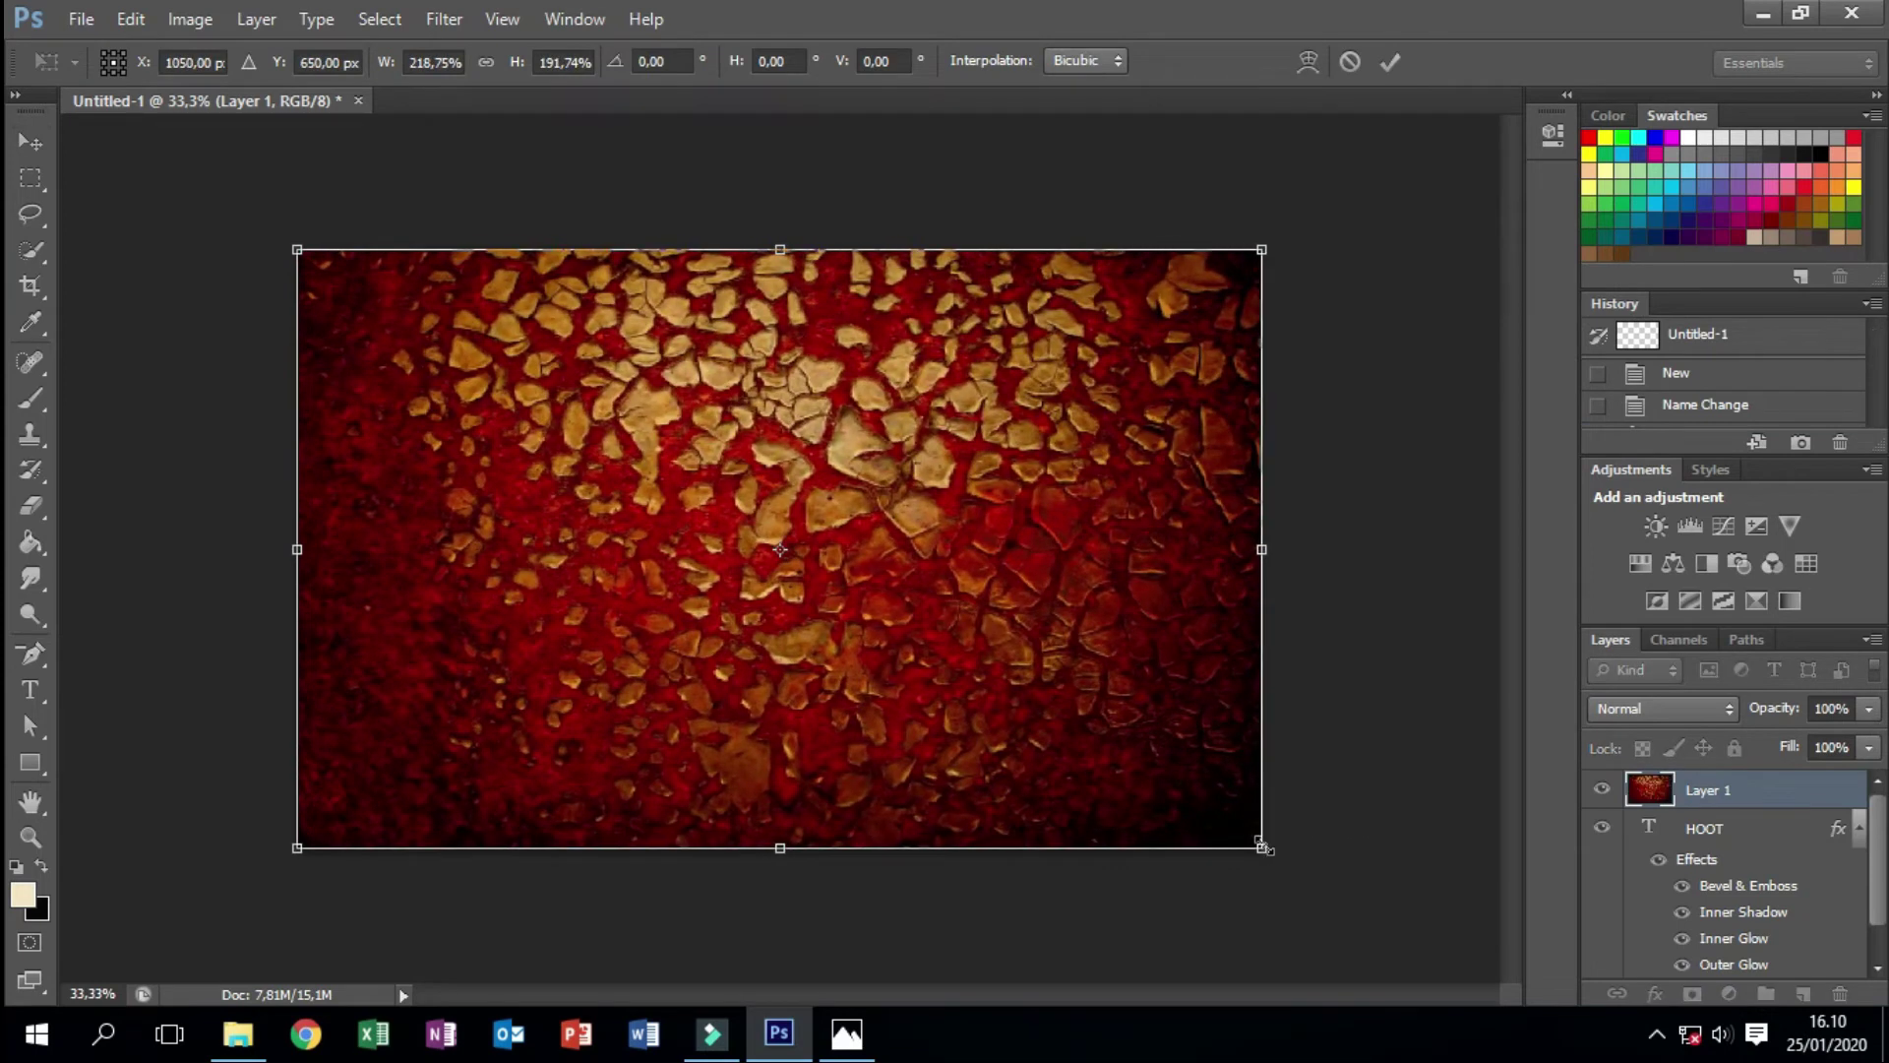
key(Return)
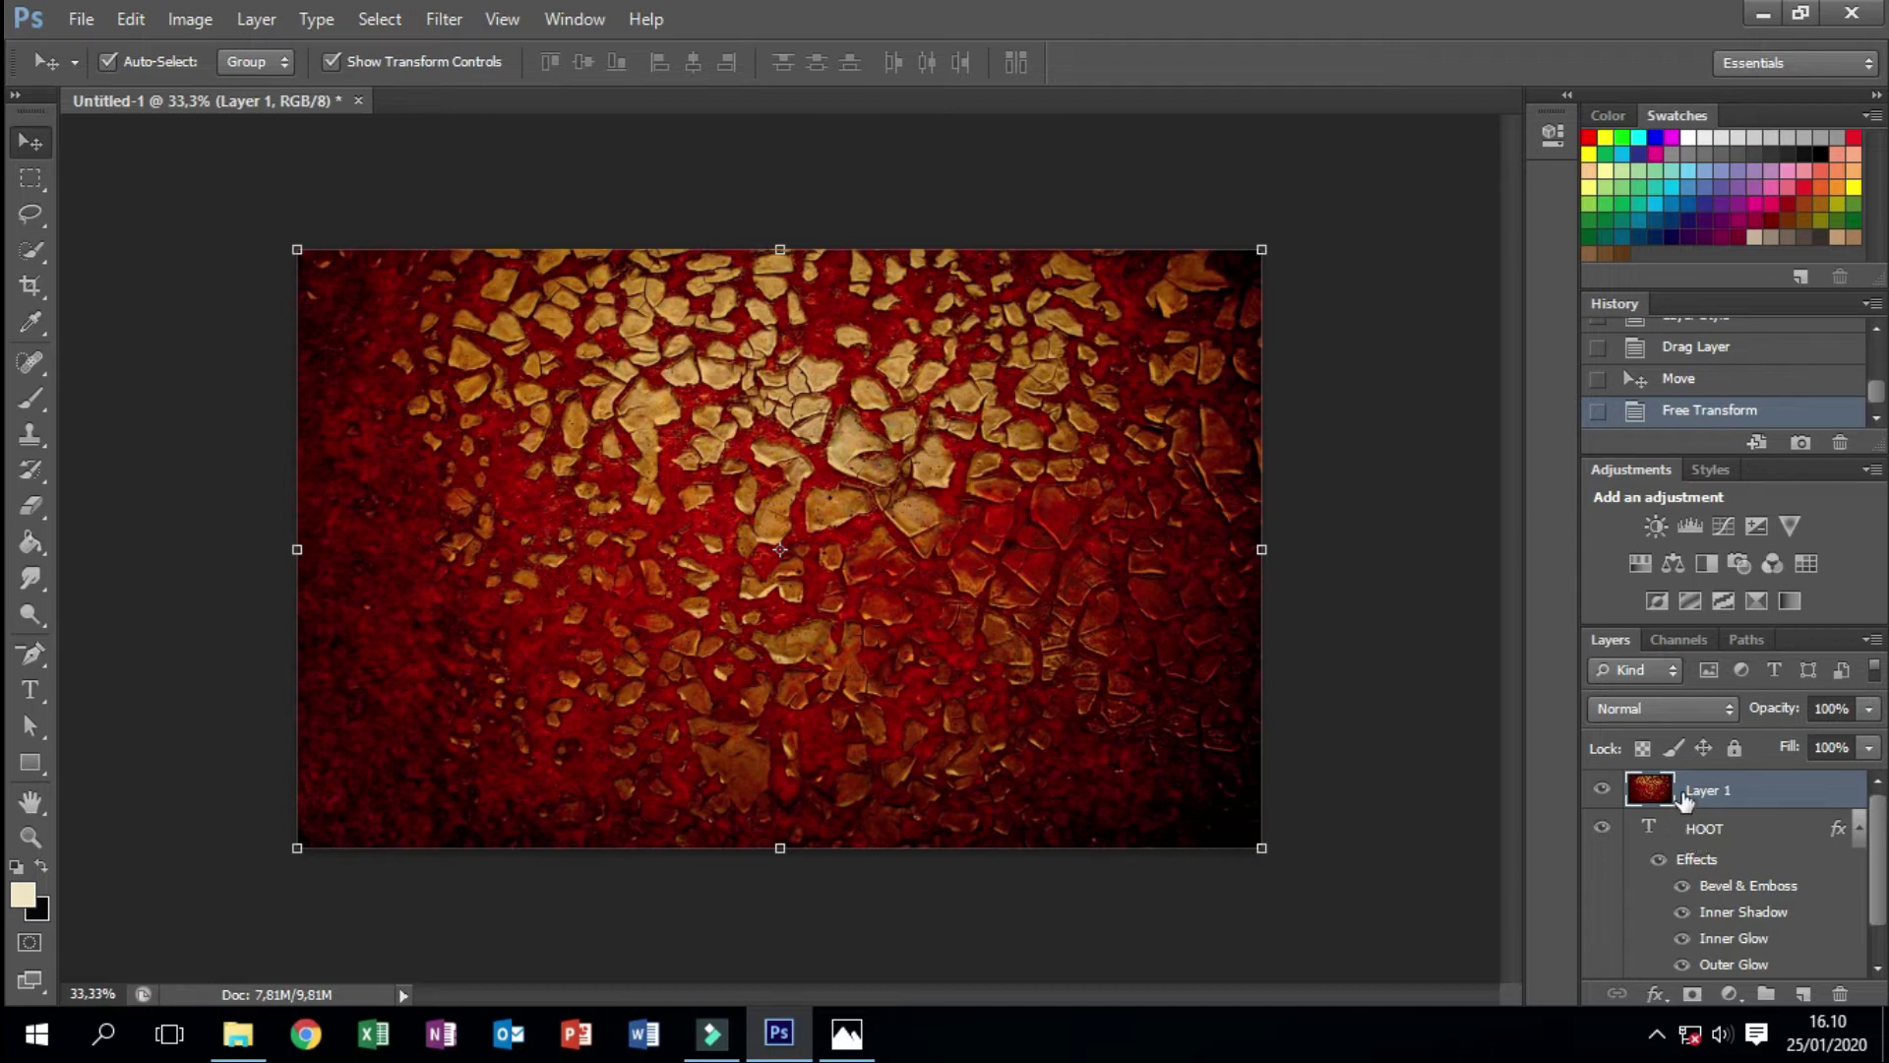
- Set Layer 1 to Multiply blending and clip it to the HOOT text layer
click(1649, 706)
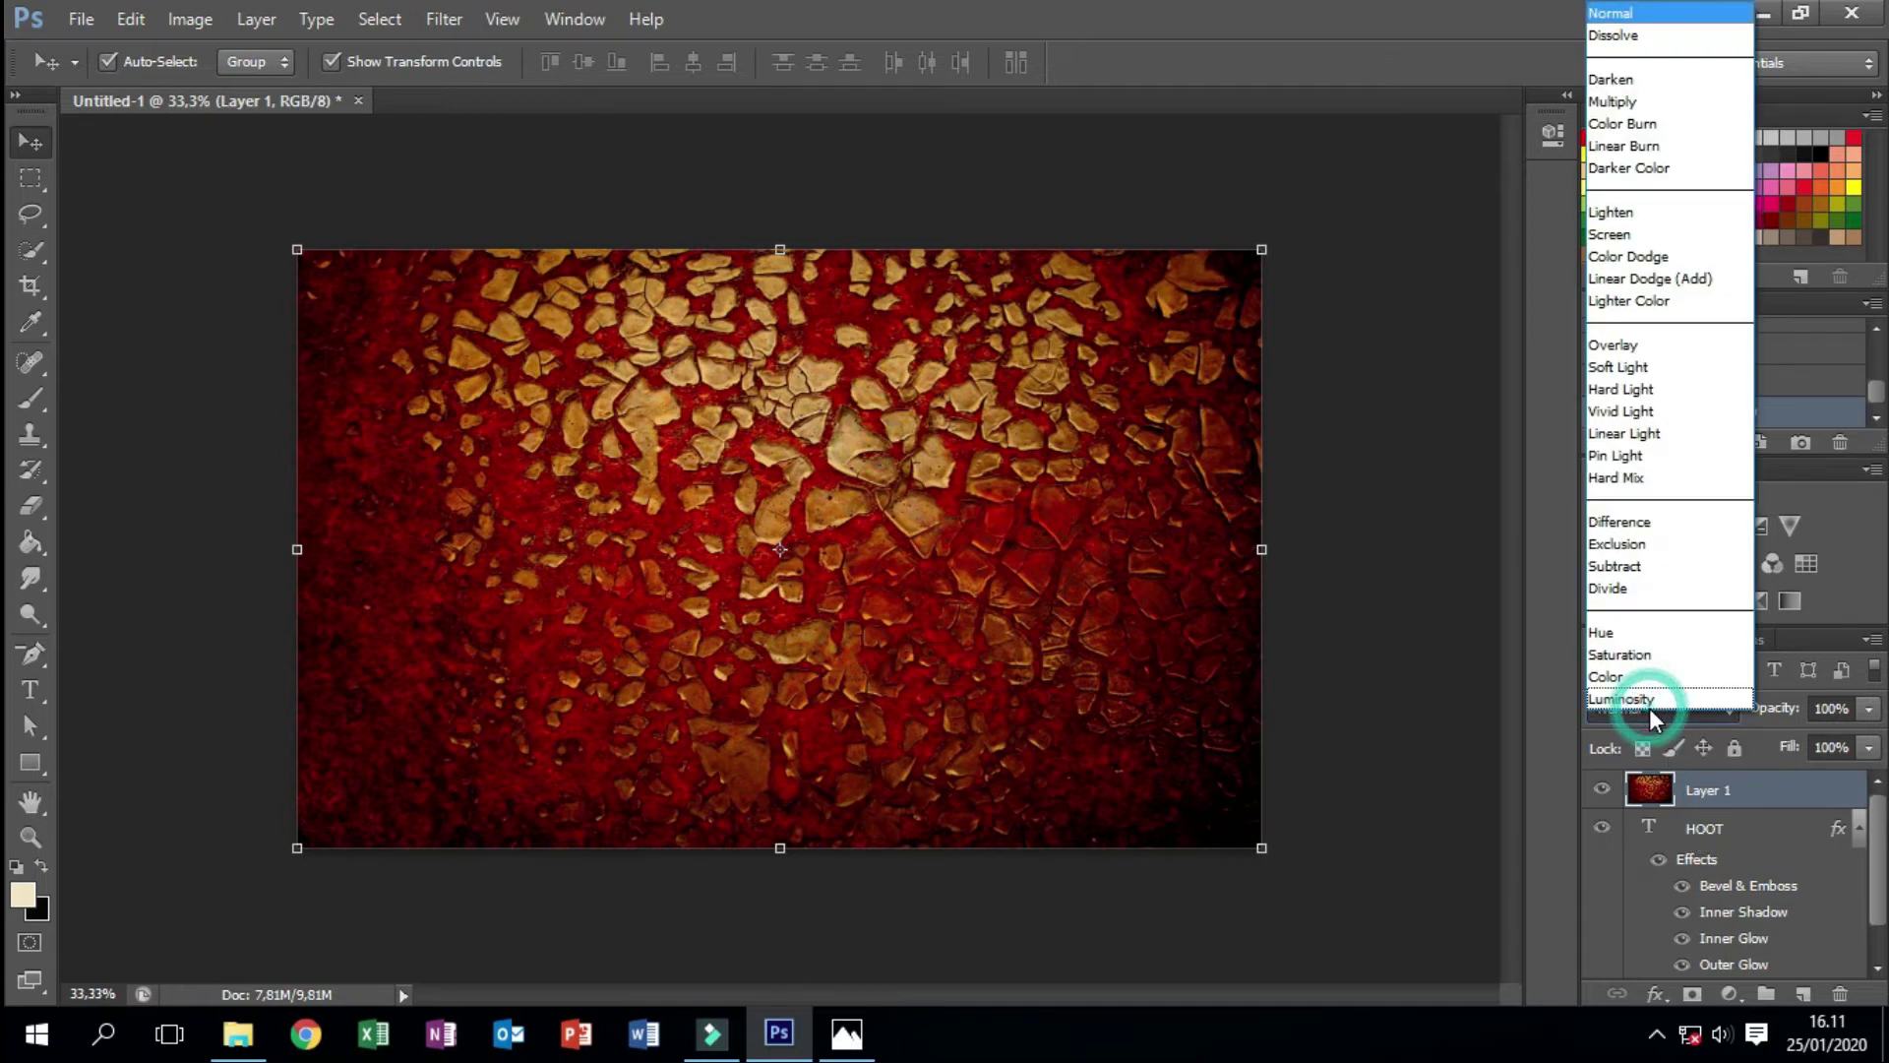
click(1610, 102)
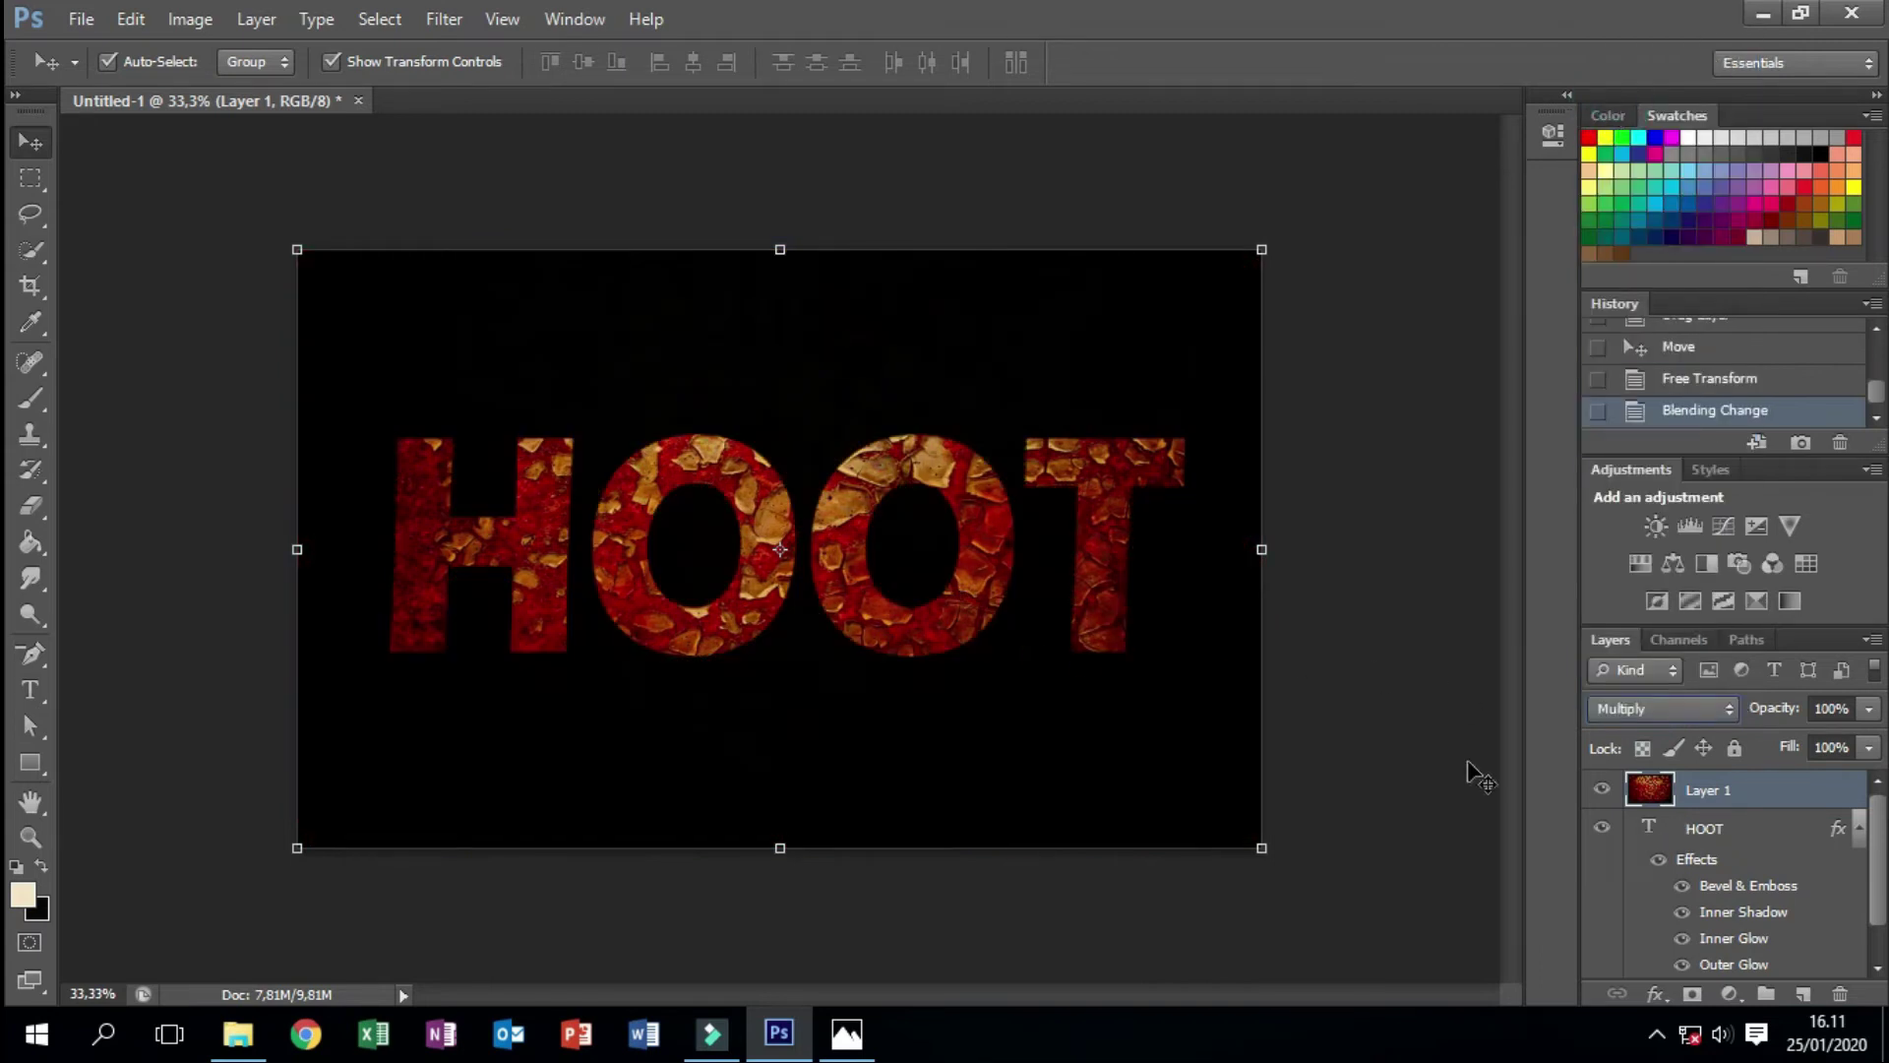
right_click(1714, 797)
click(1708, 793)
right_click(1717, 805)
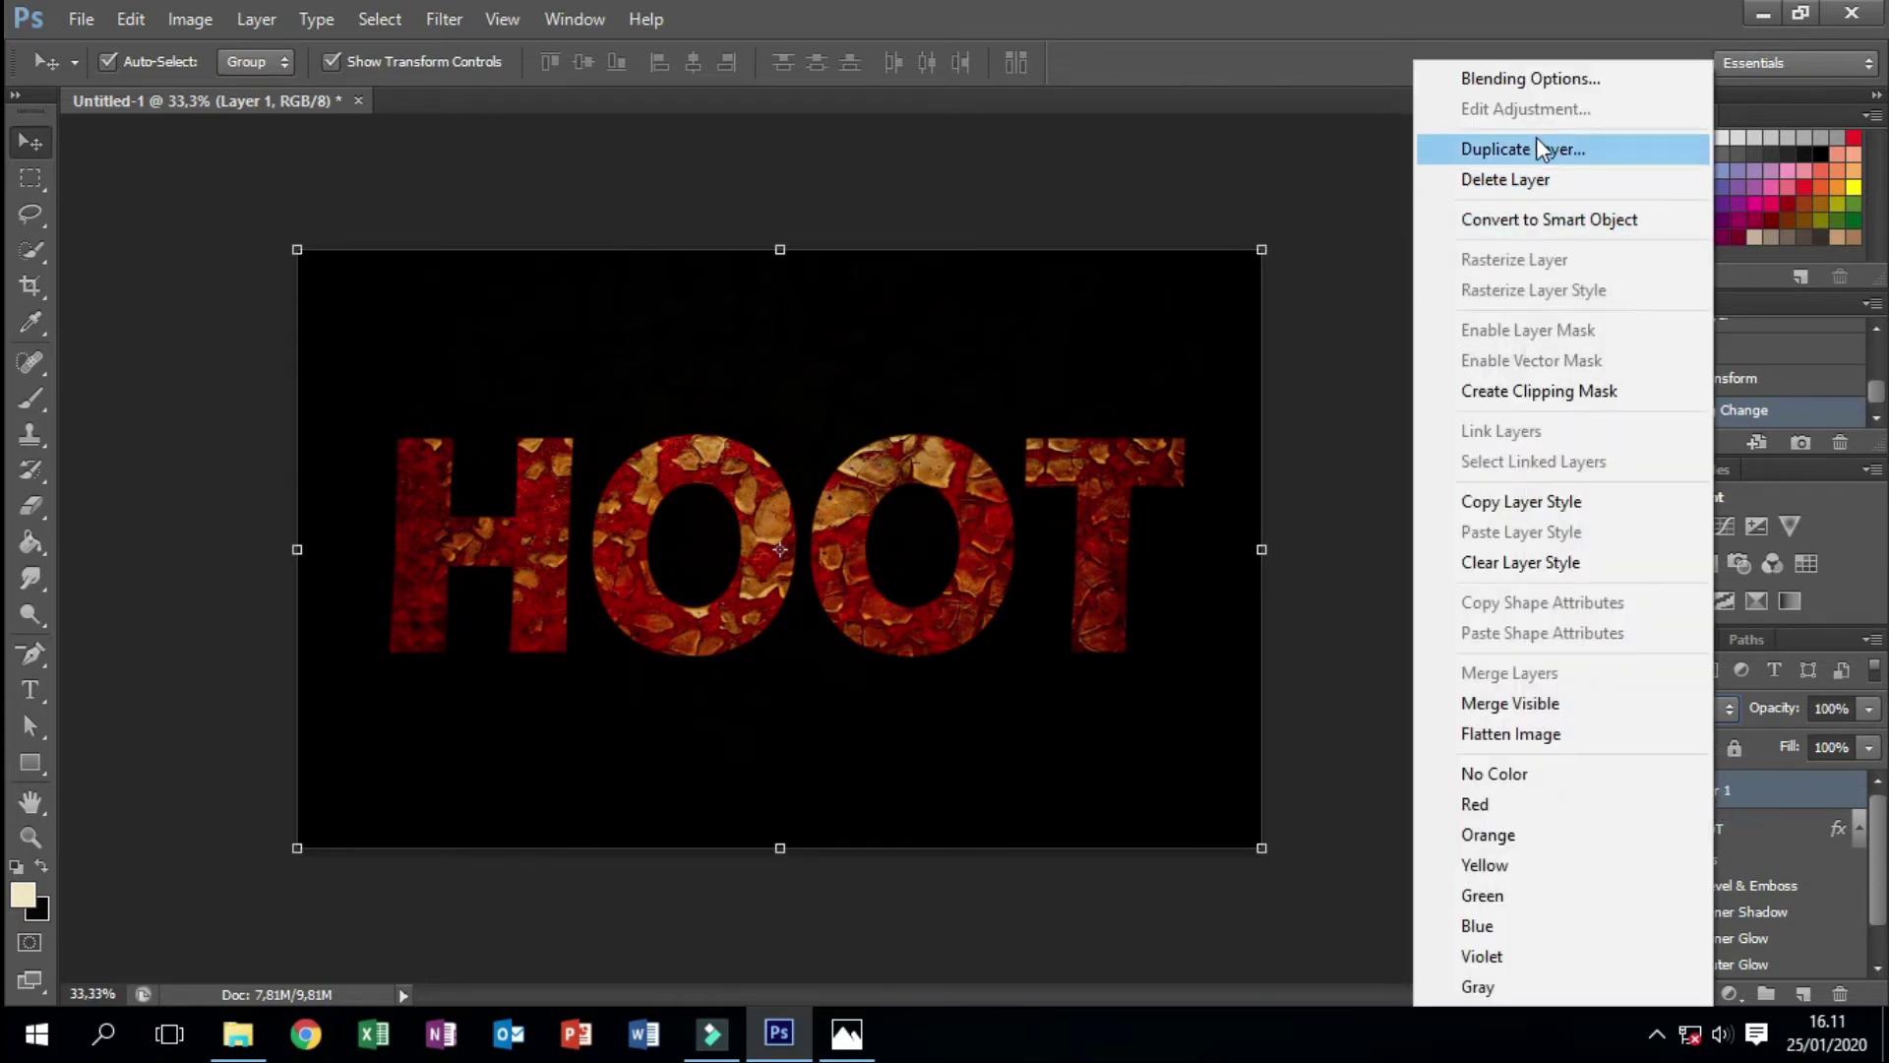
click(1597, 393)
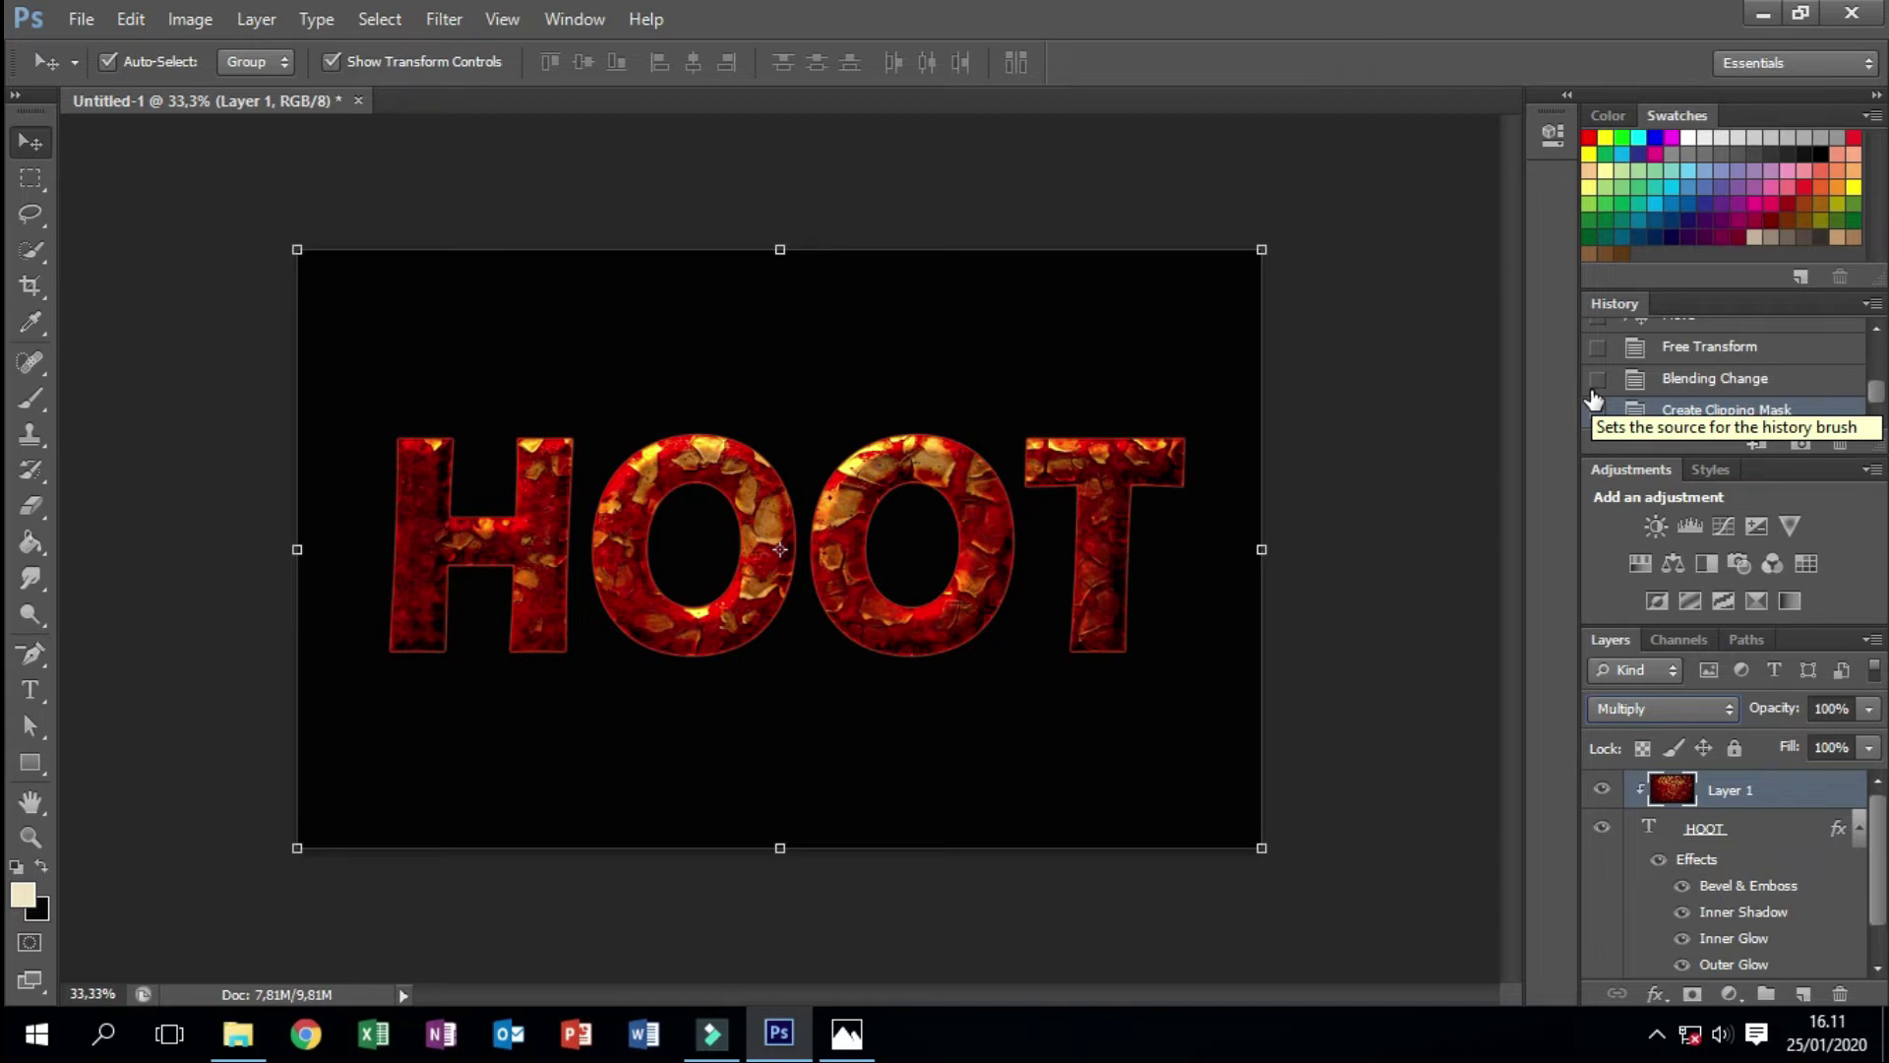
- Shift the rust texture lower inside the letters and rename Layer 1 to Texture
drag(871, 463, 867, 539)
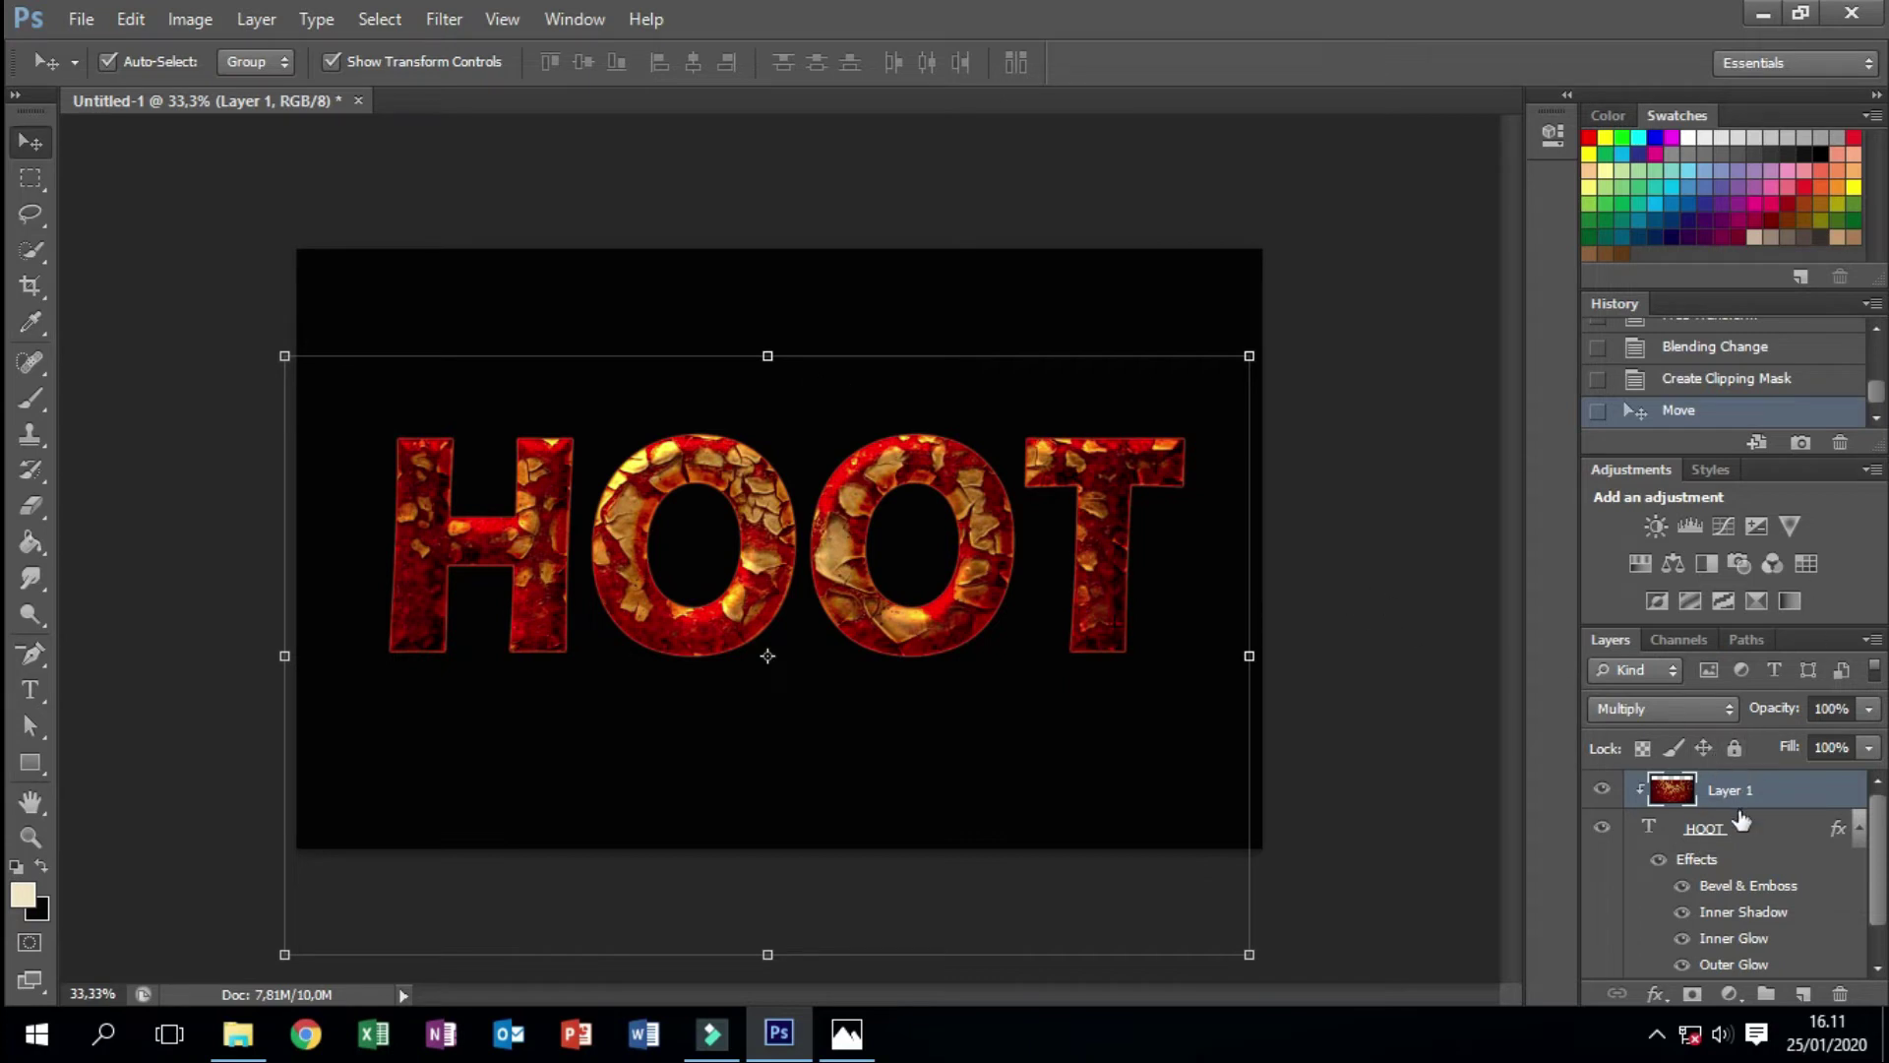
click(1803, 837)
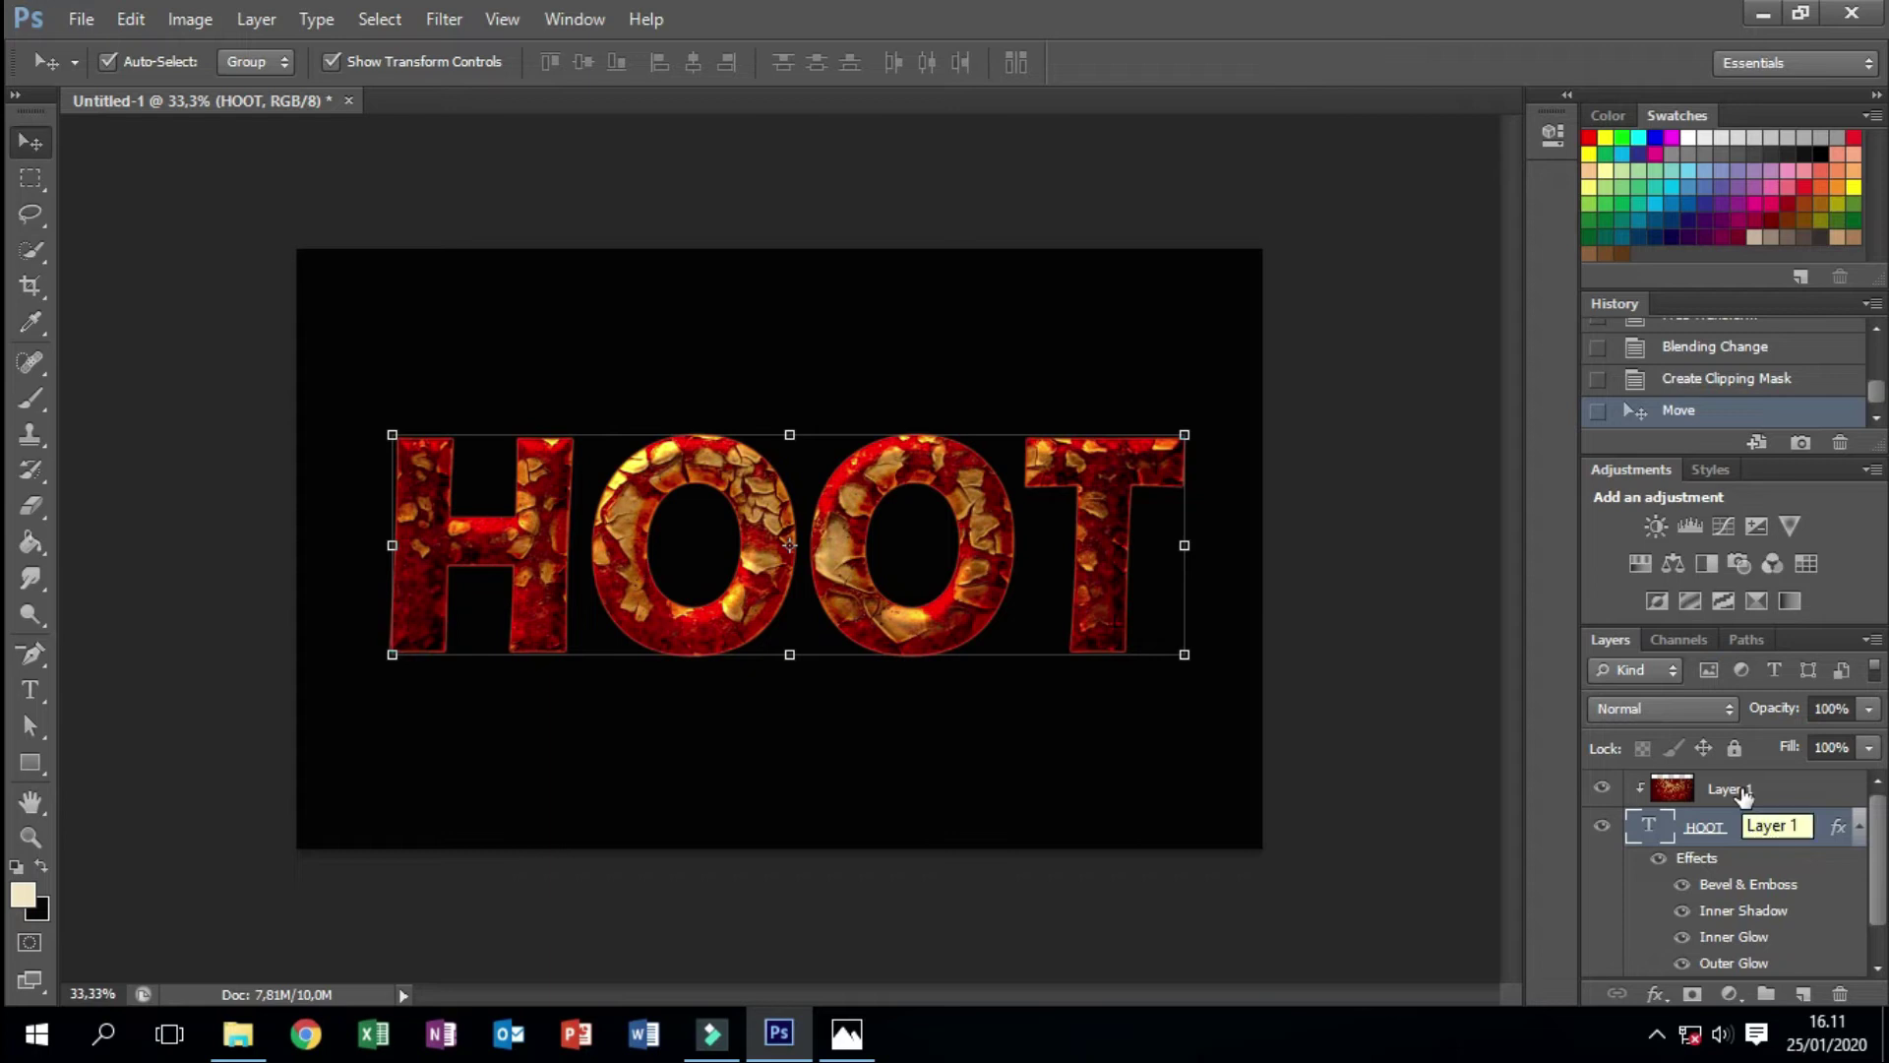
click(1737, 789)
right_click(1741, 788)
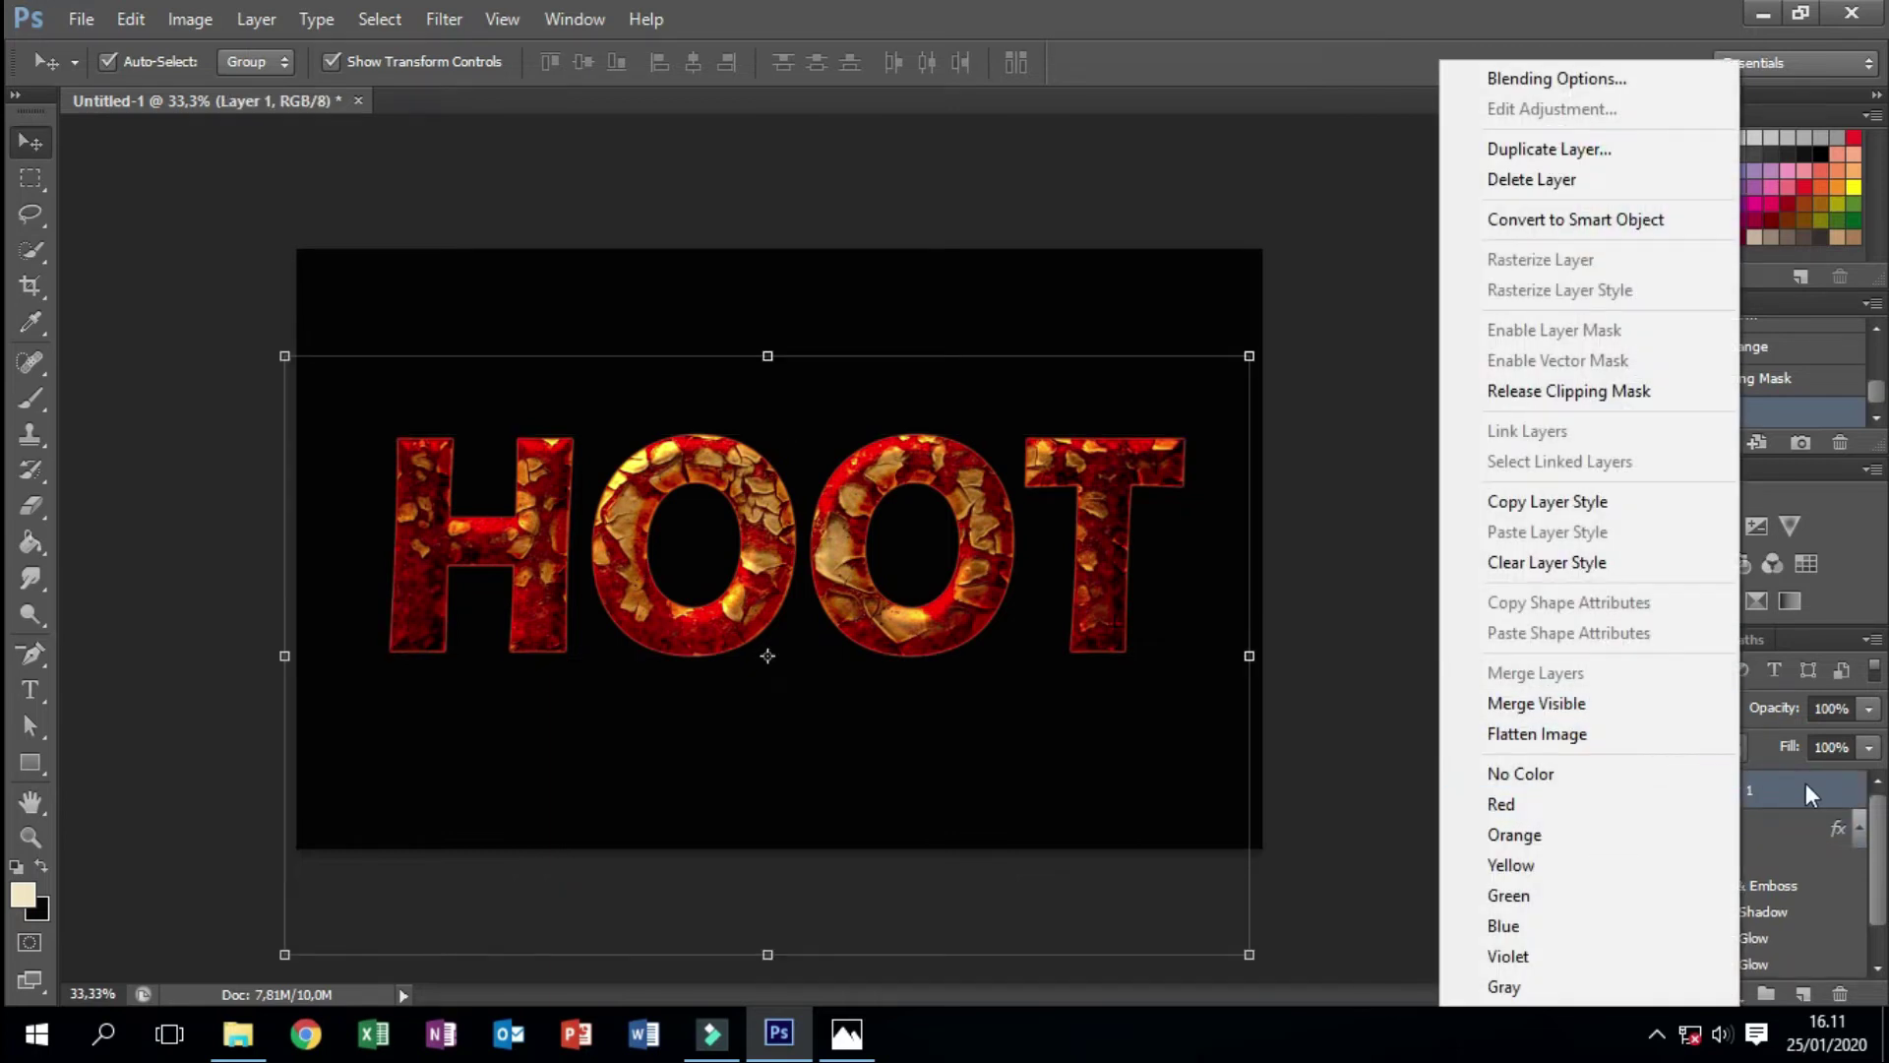
click(1786, 783)
click(1757, 790)
click(1749, 805)
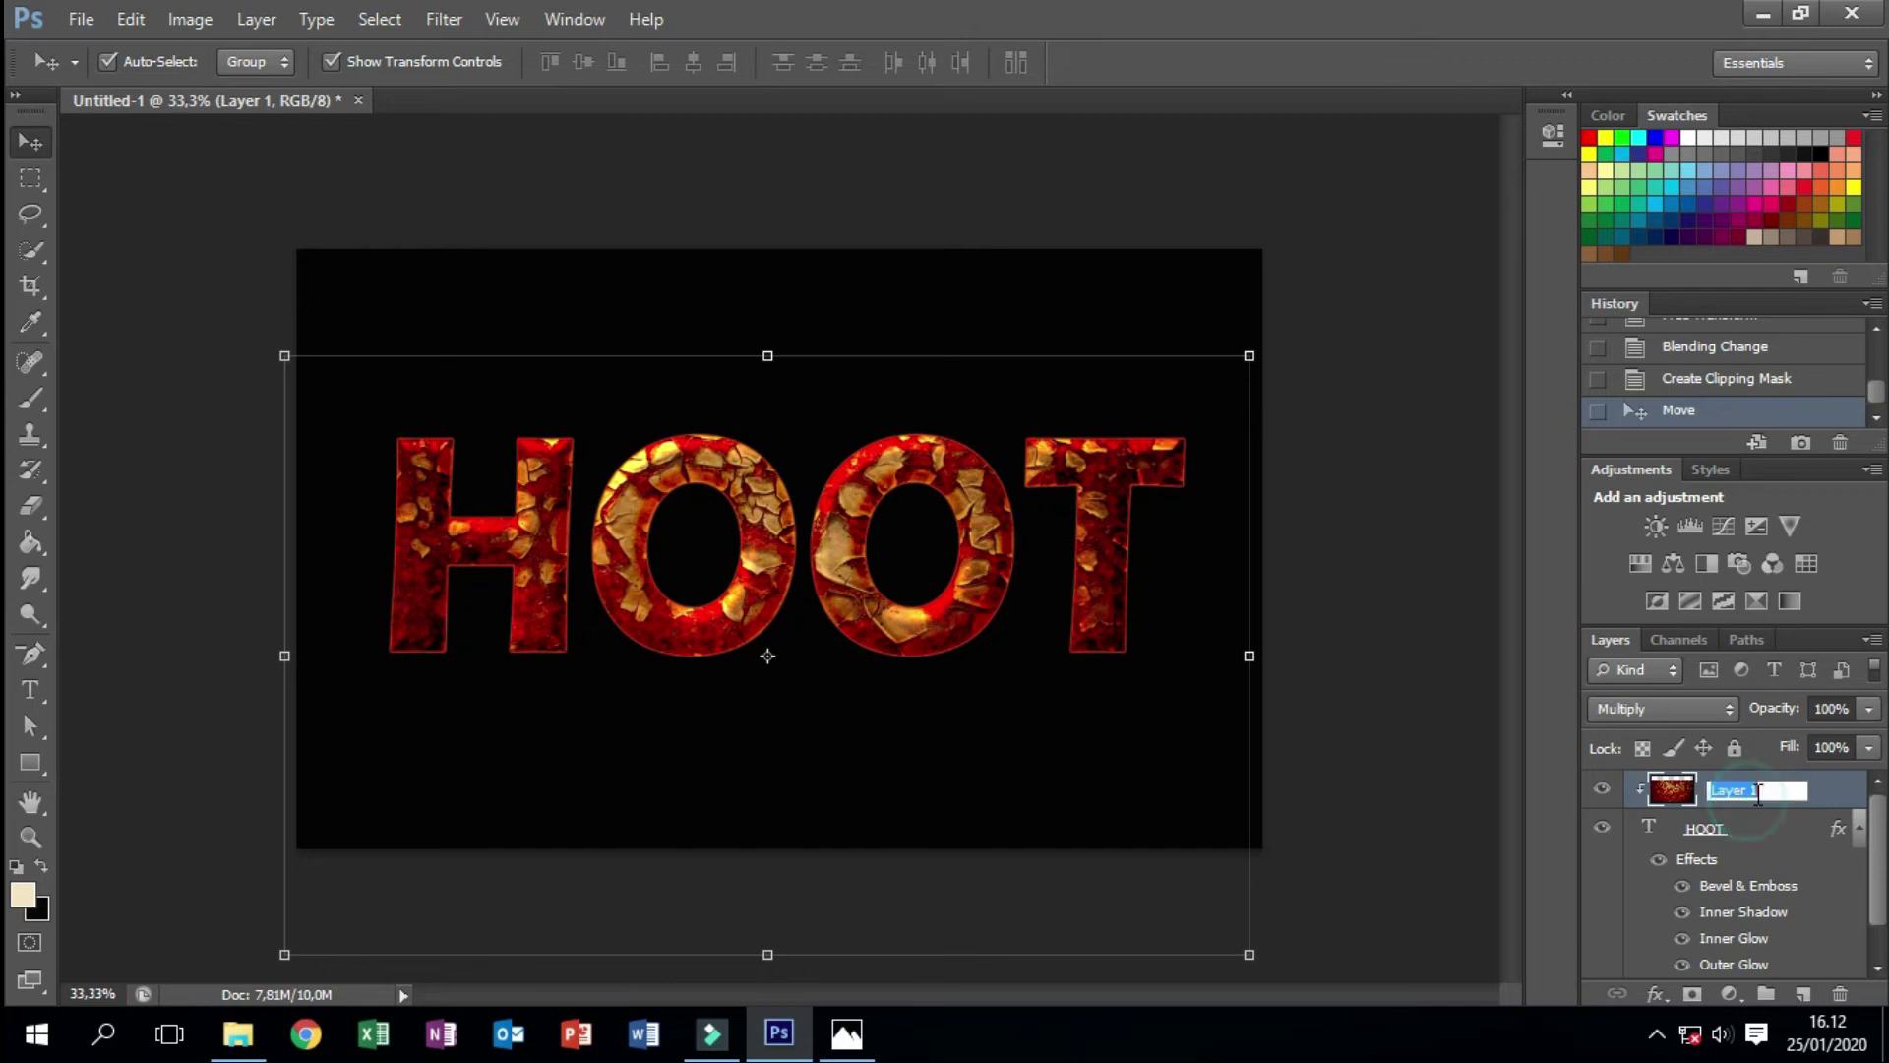
text(Texture)
click(1704, 830)
- Select both the HOOT and Texture layers together
shift+click(1737, 790)
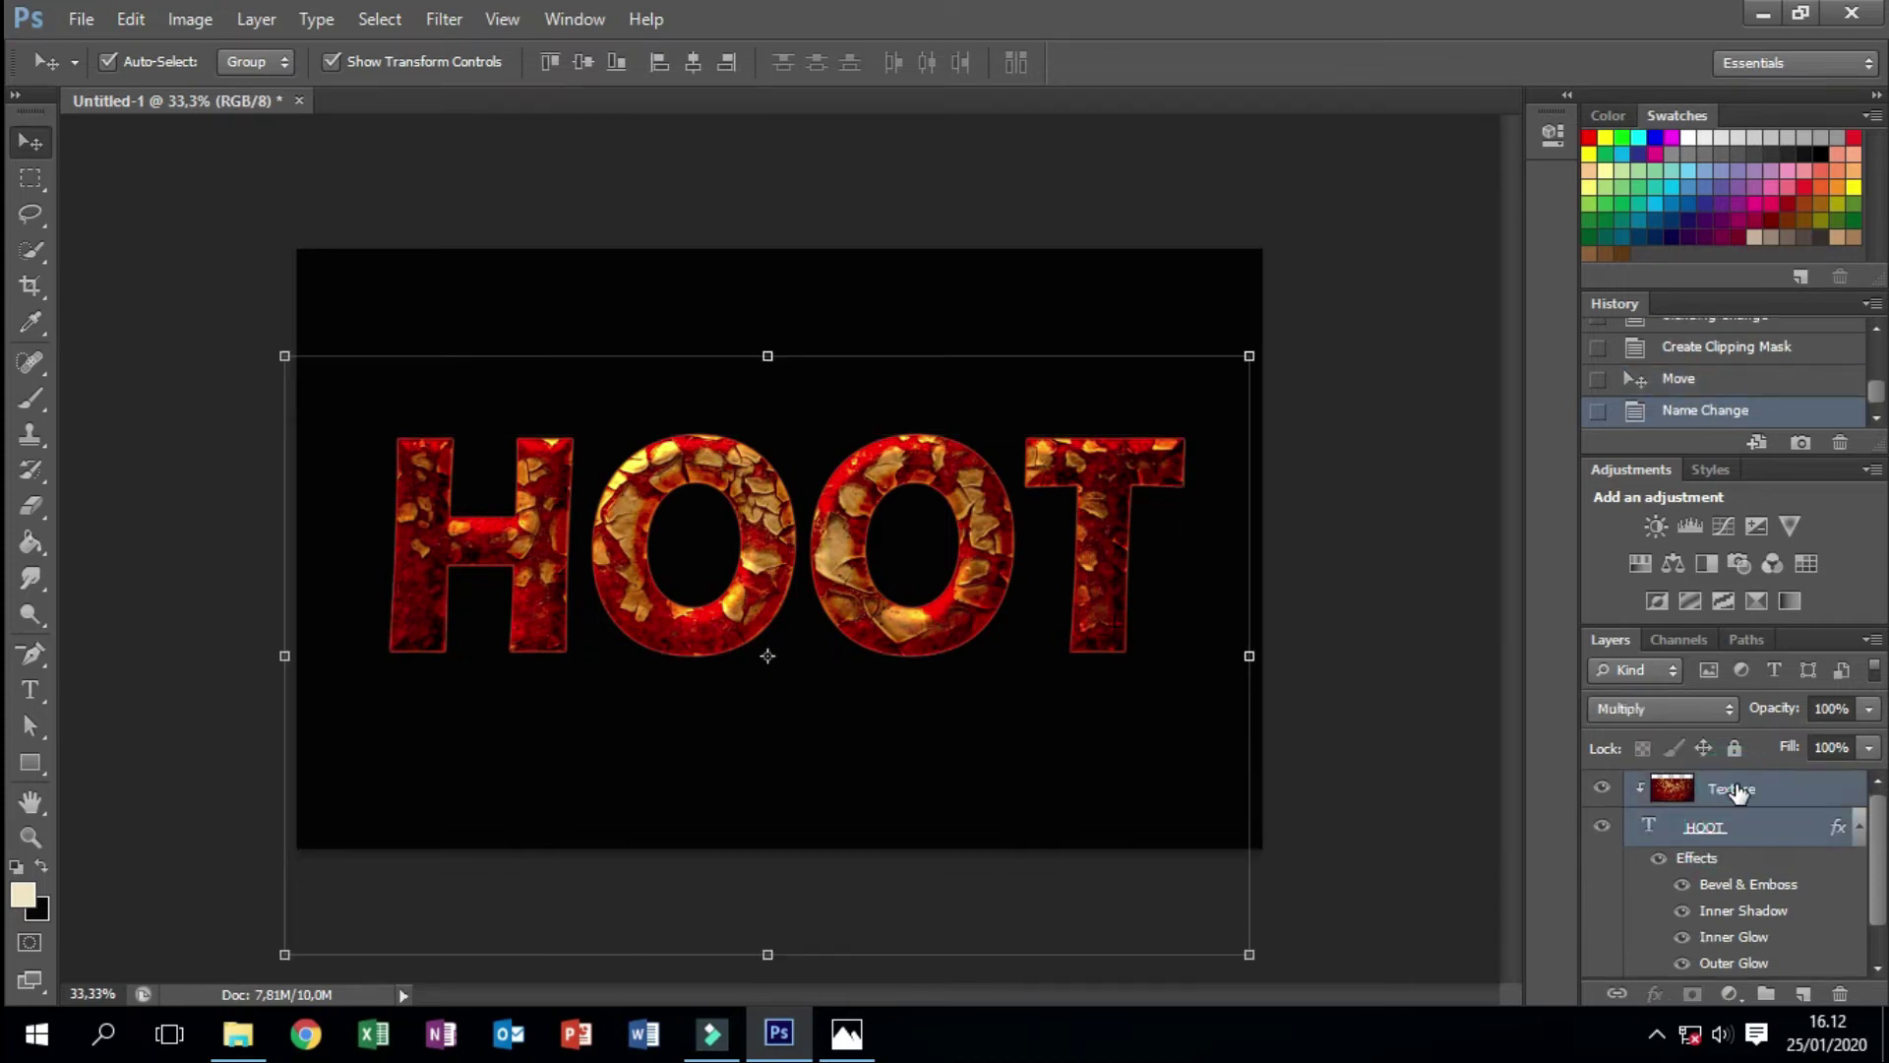
right_click(1753, 809)
click(1786, 805)
right_click(1763, 799)
click(1763, 794)
click(1732, 828)
shift+click(1733, 789)
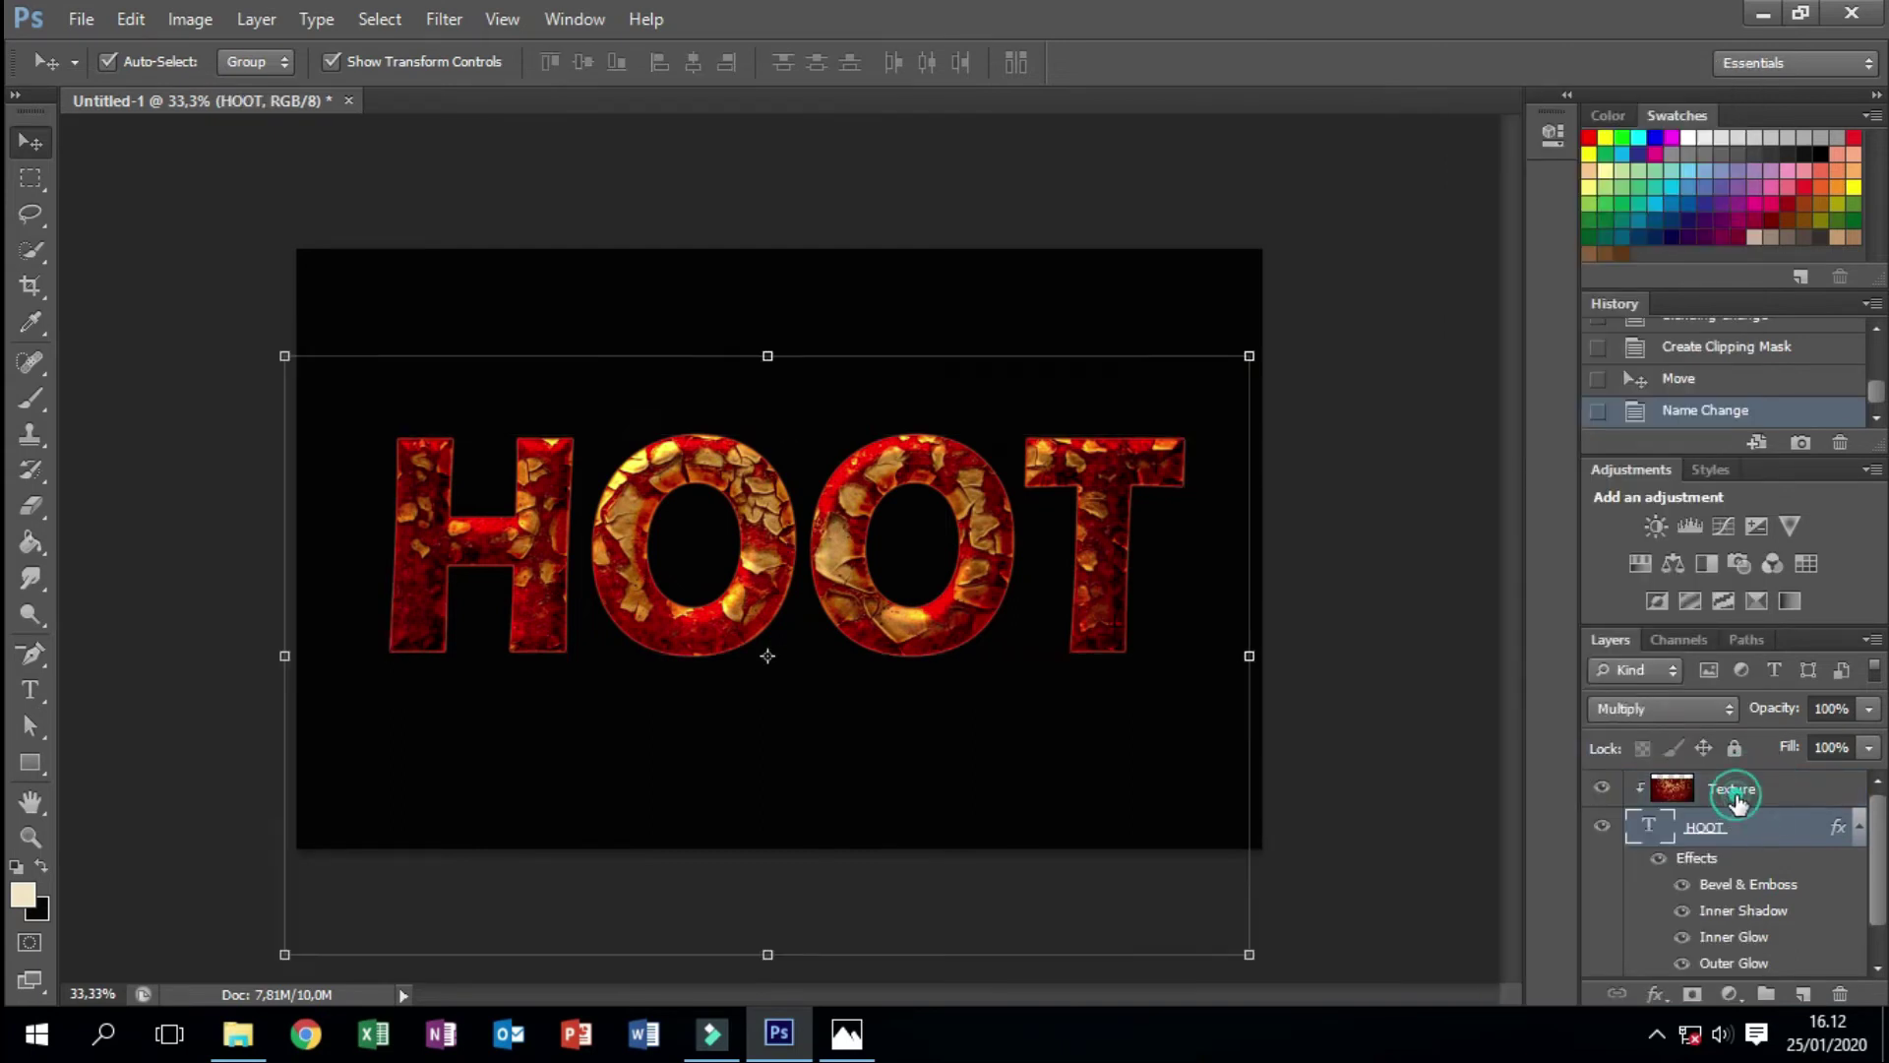
- Duplicate the HOOT and Texture layers and merge the copies into a single Texture copy layer
right_click(1772, 797)
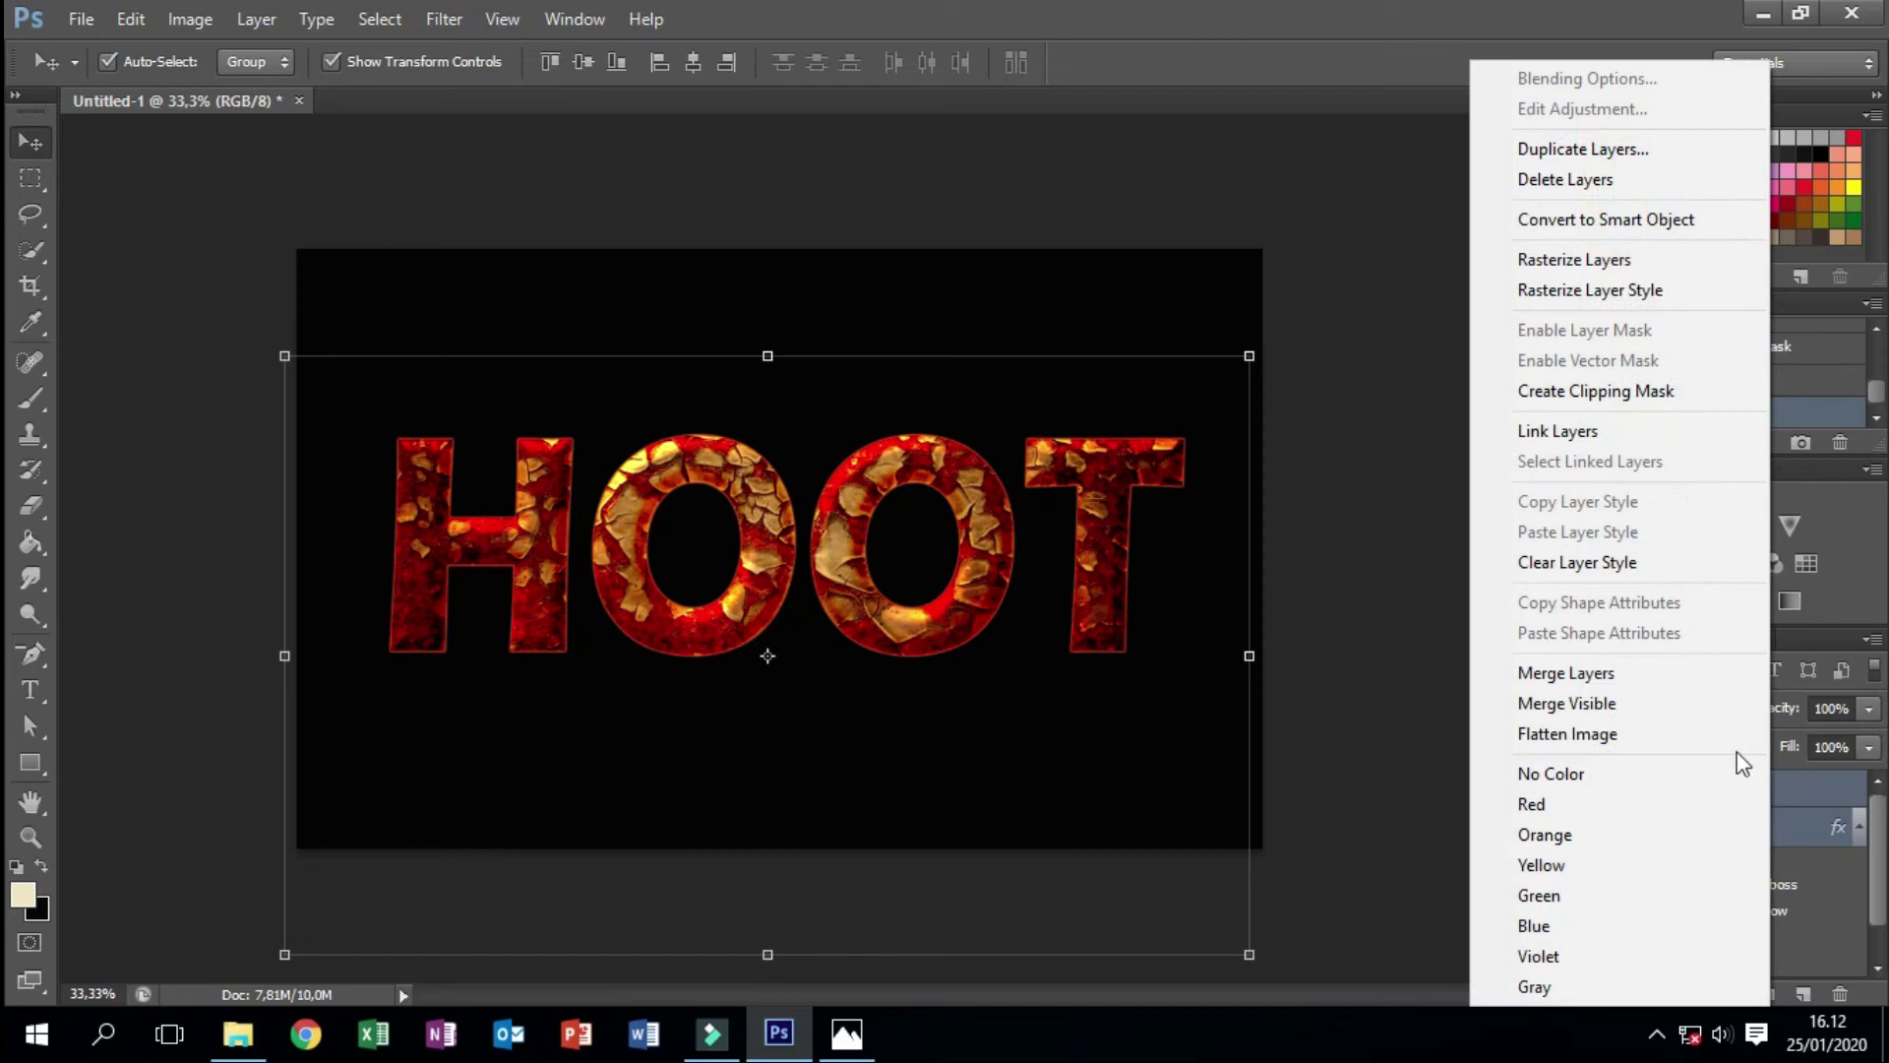
click(1579, 148)
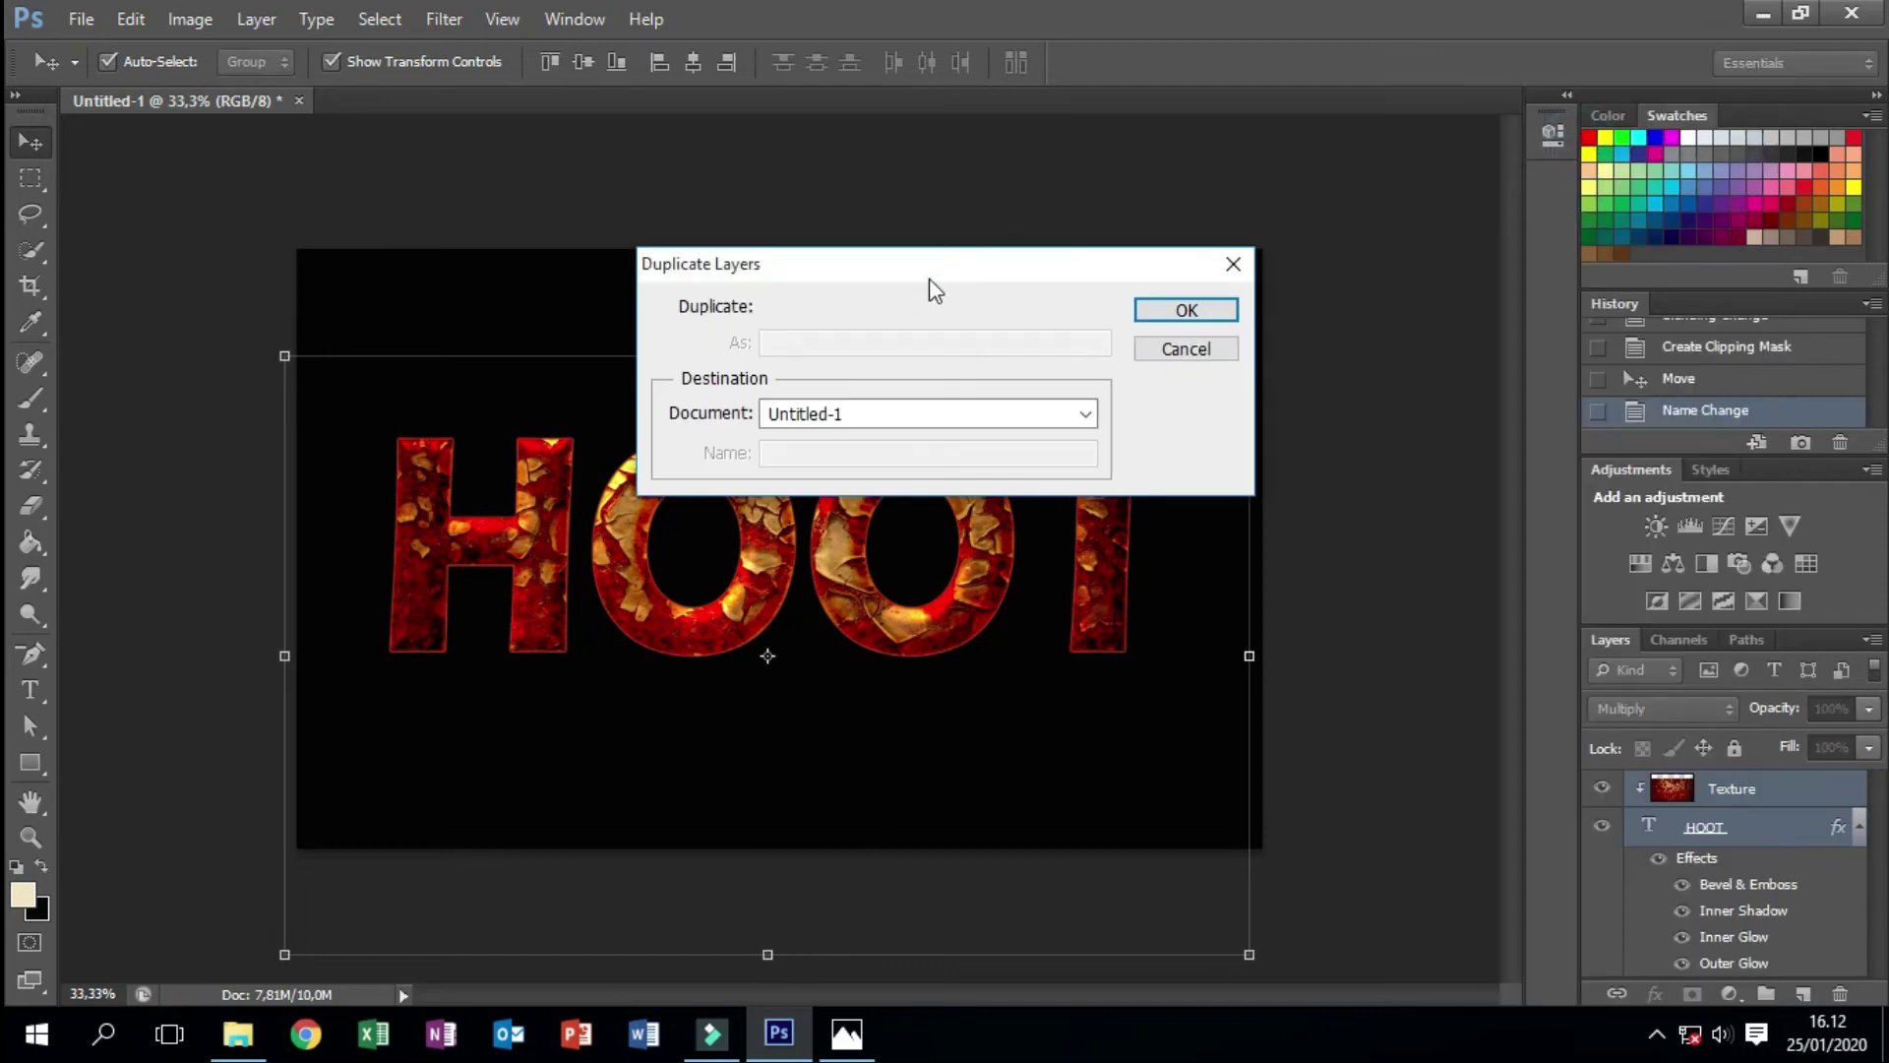
click(1186, 311)
click(1154, 316)
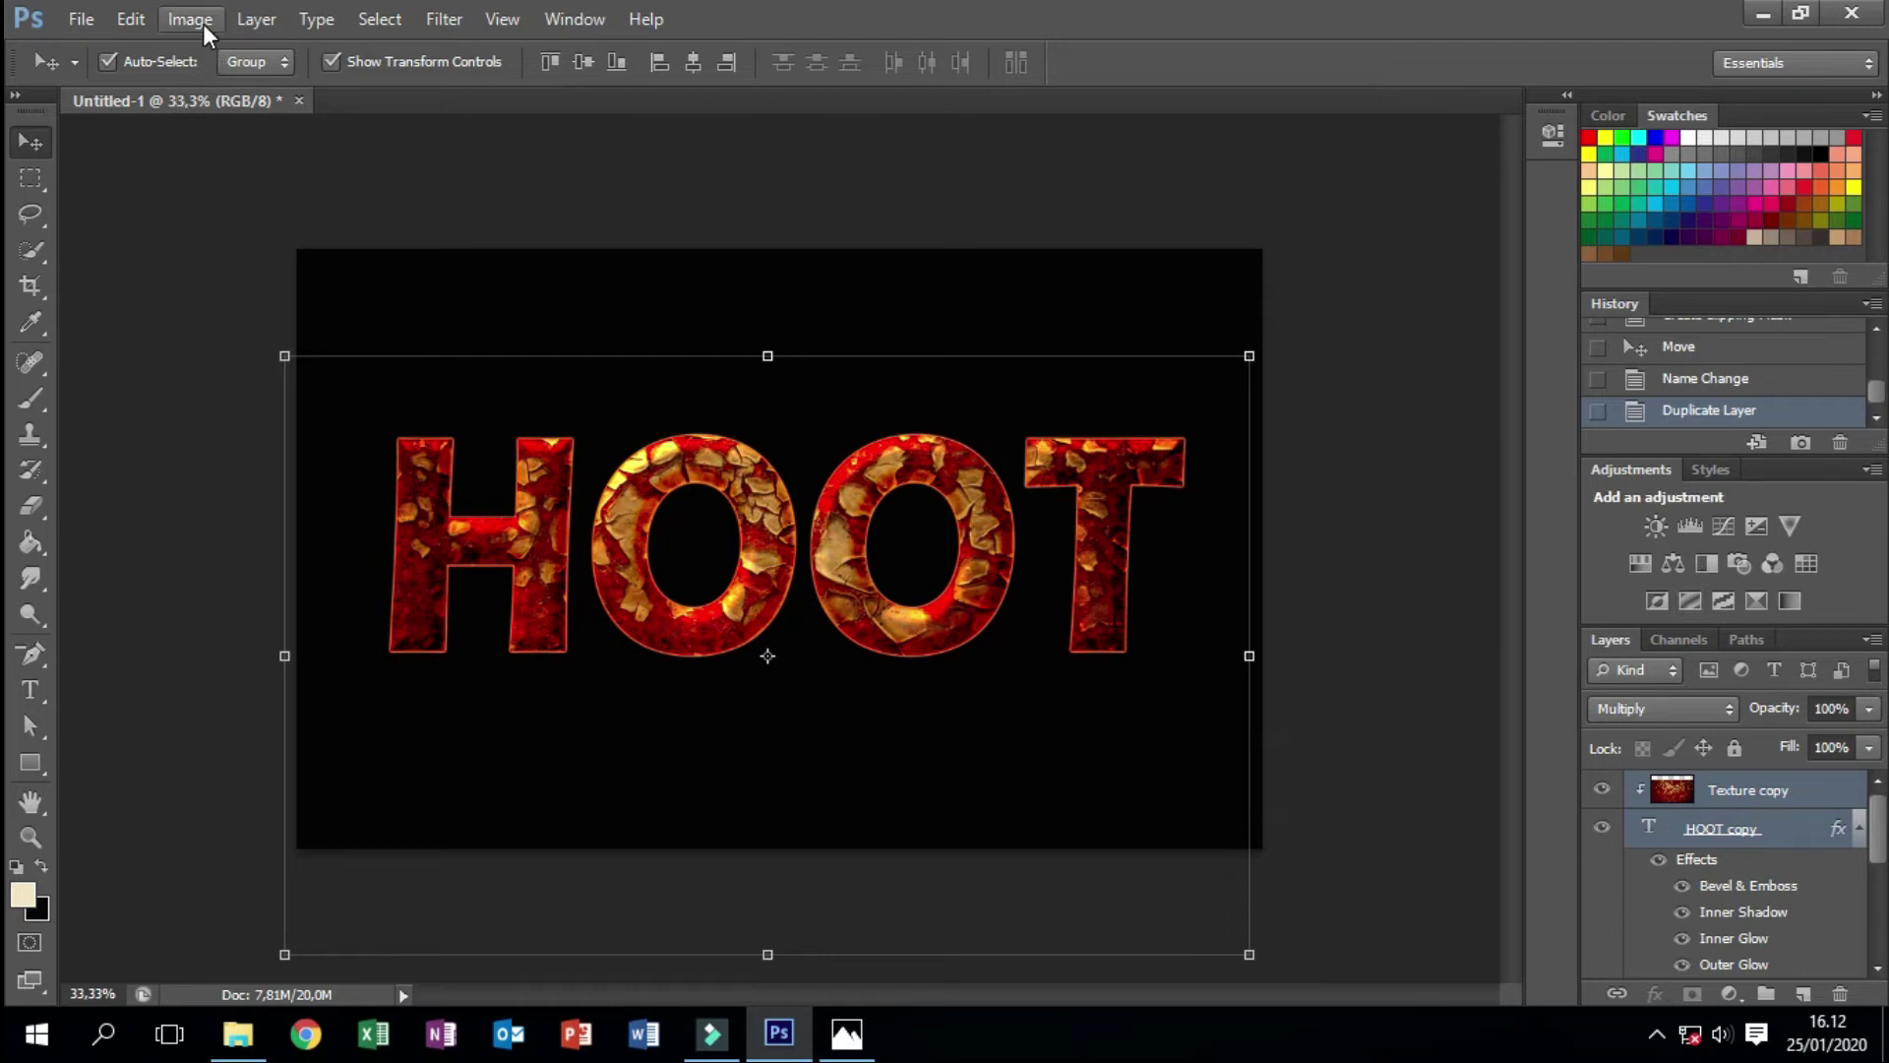
click(255, 20)
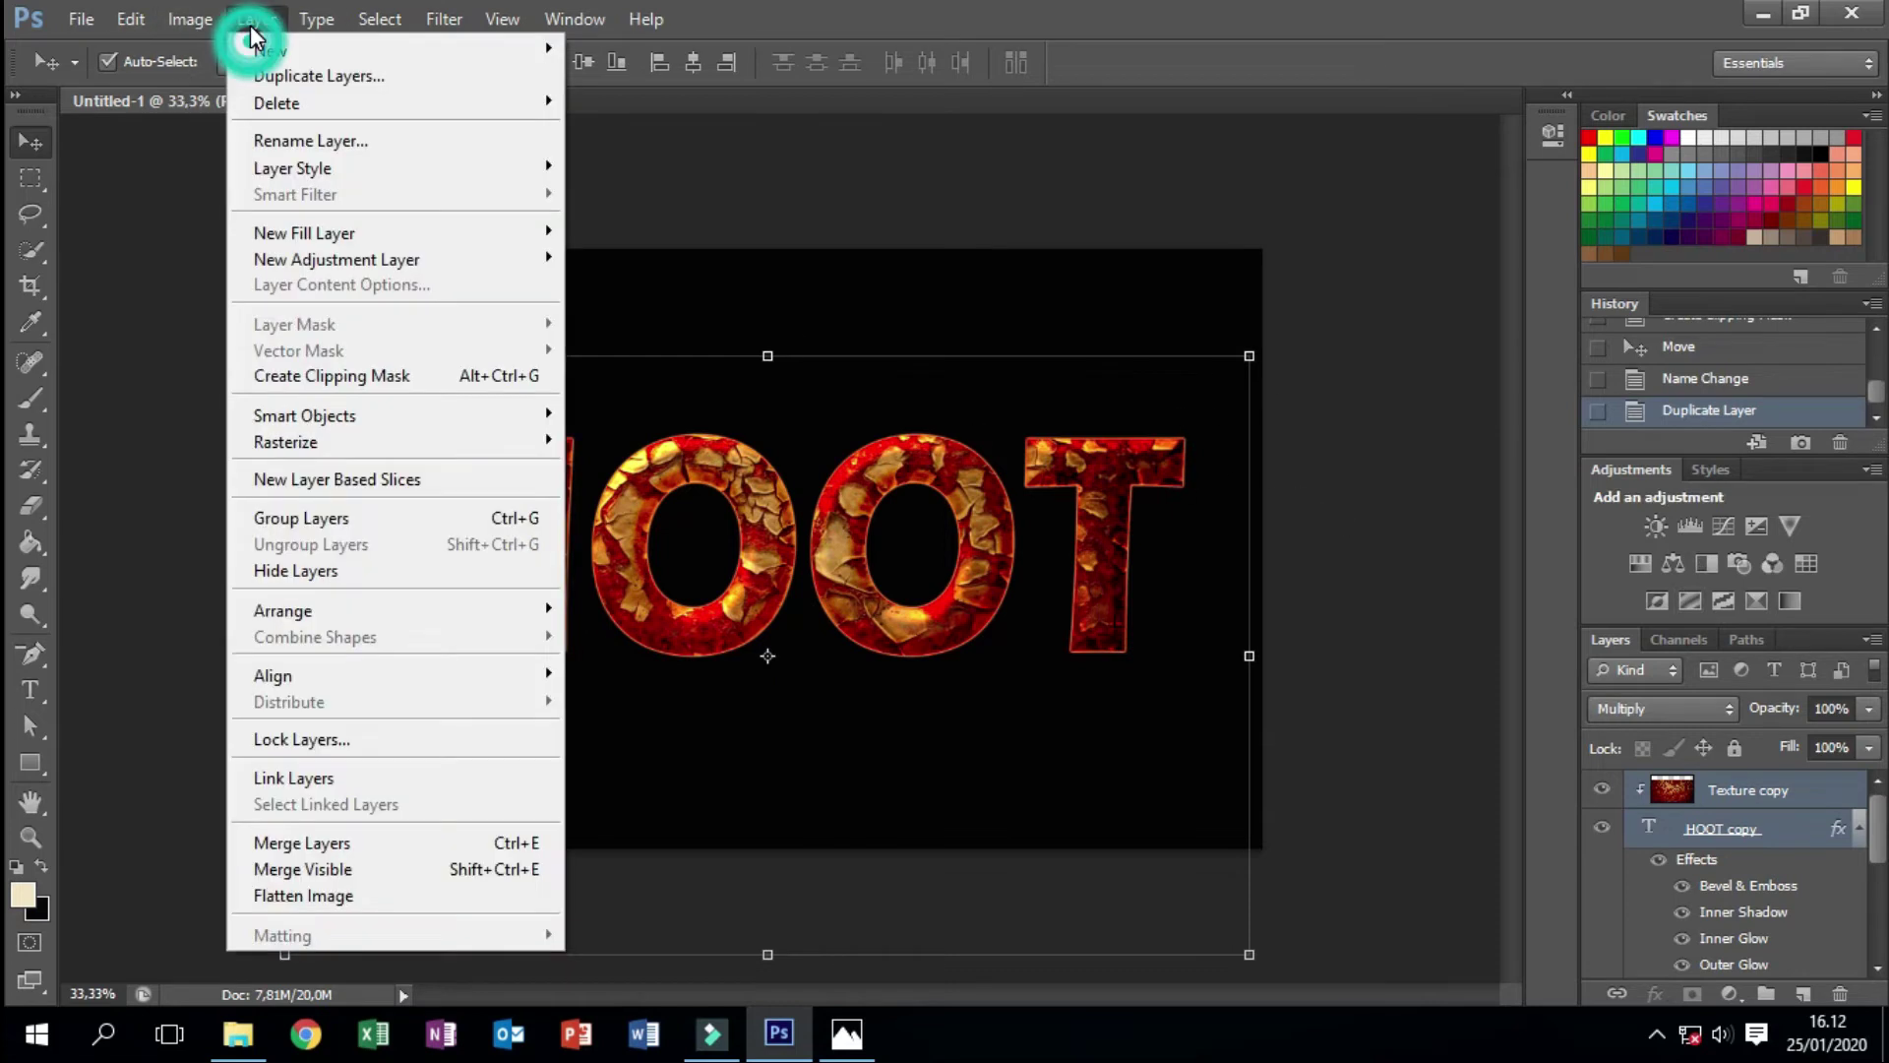
click(348, 838)
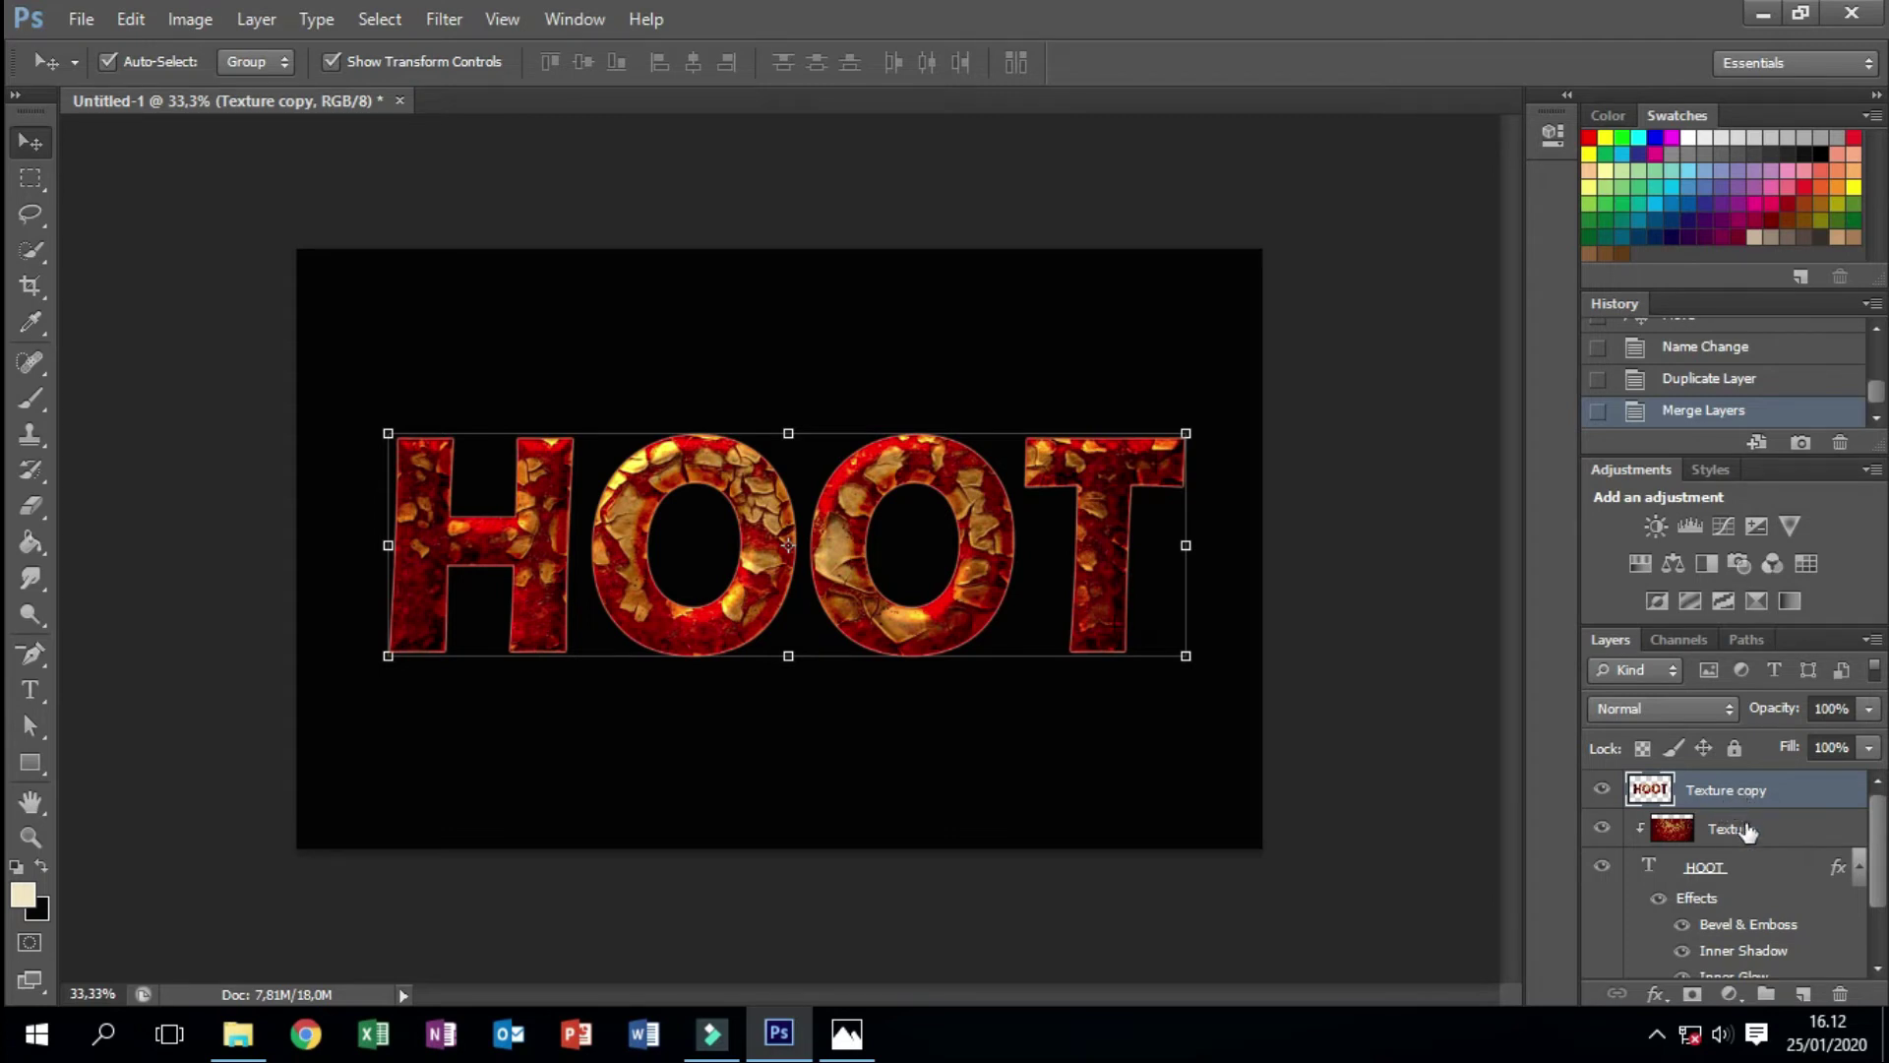
click(1856, 867)
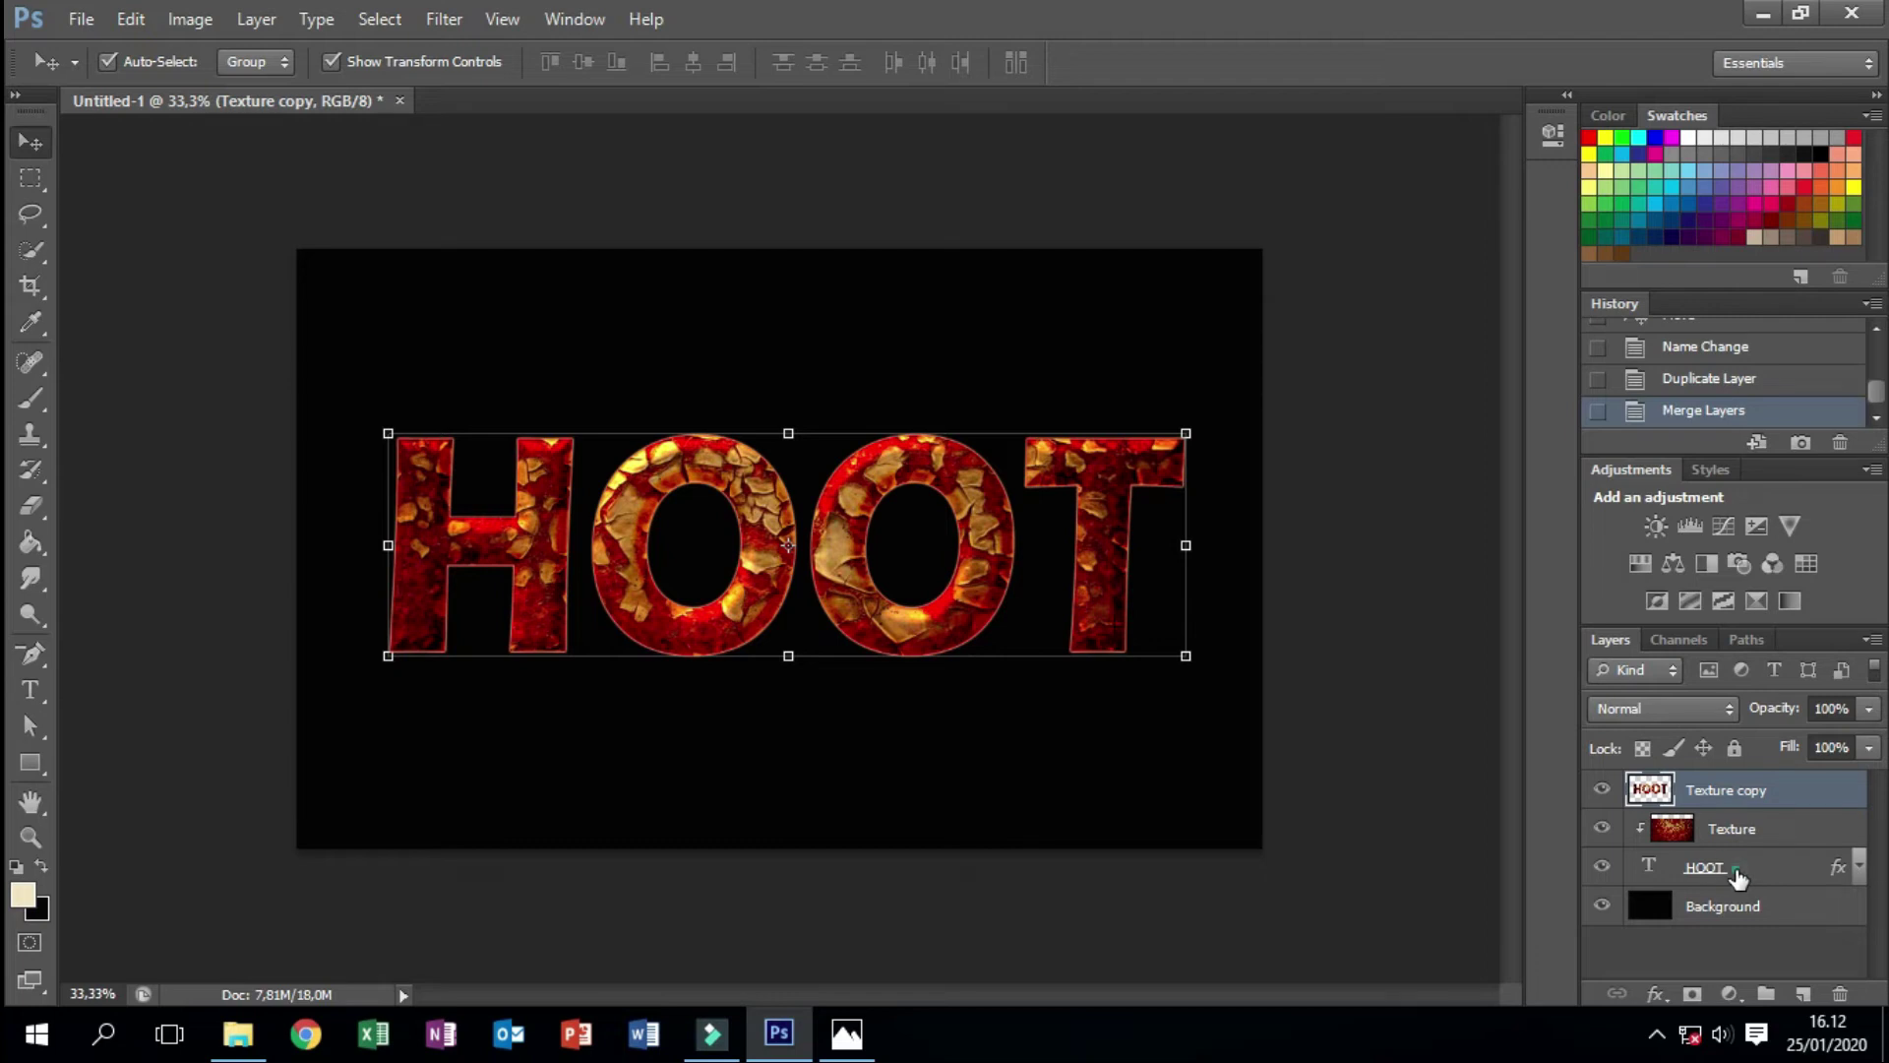
- Create a work path from the HOOT text and pick the Smudge tool with Texture copy active
click(1737, 871)
right_click(1737, 874)
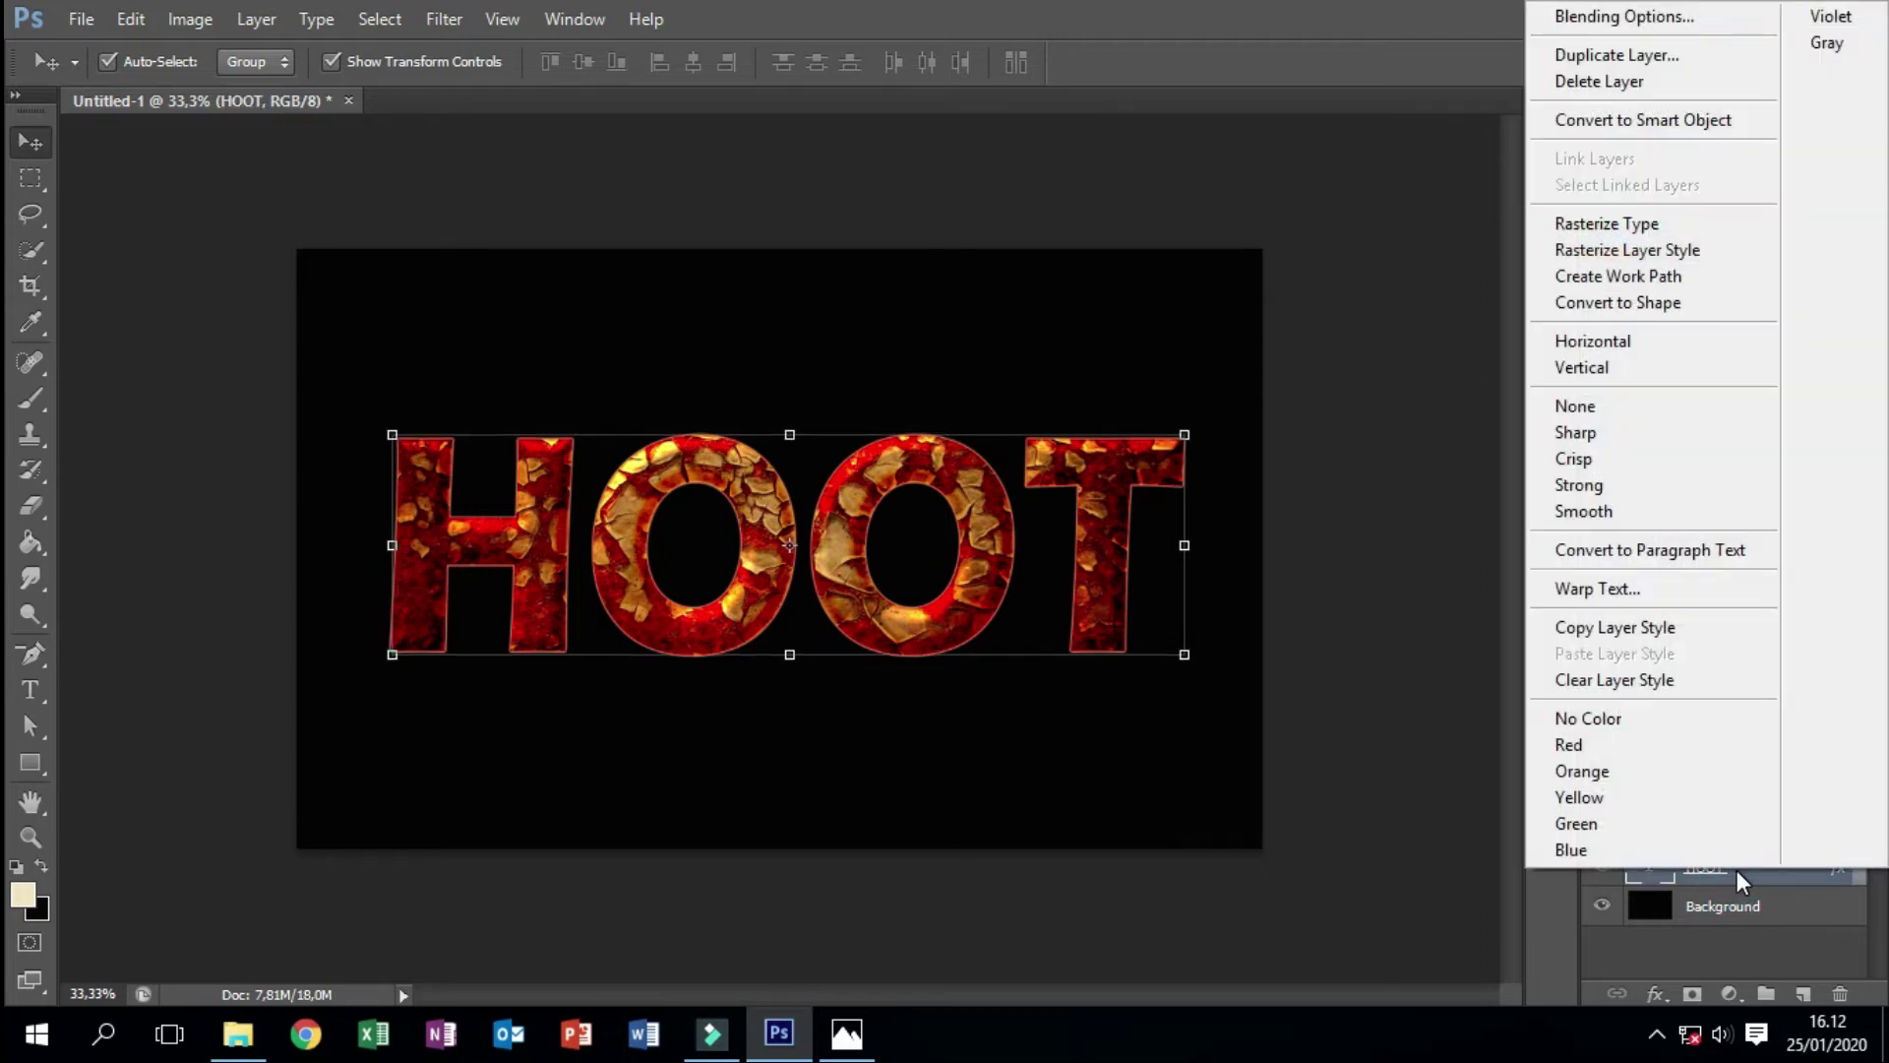
click(1632, 280)
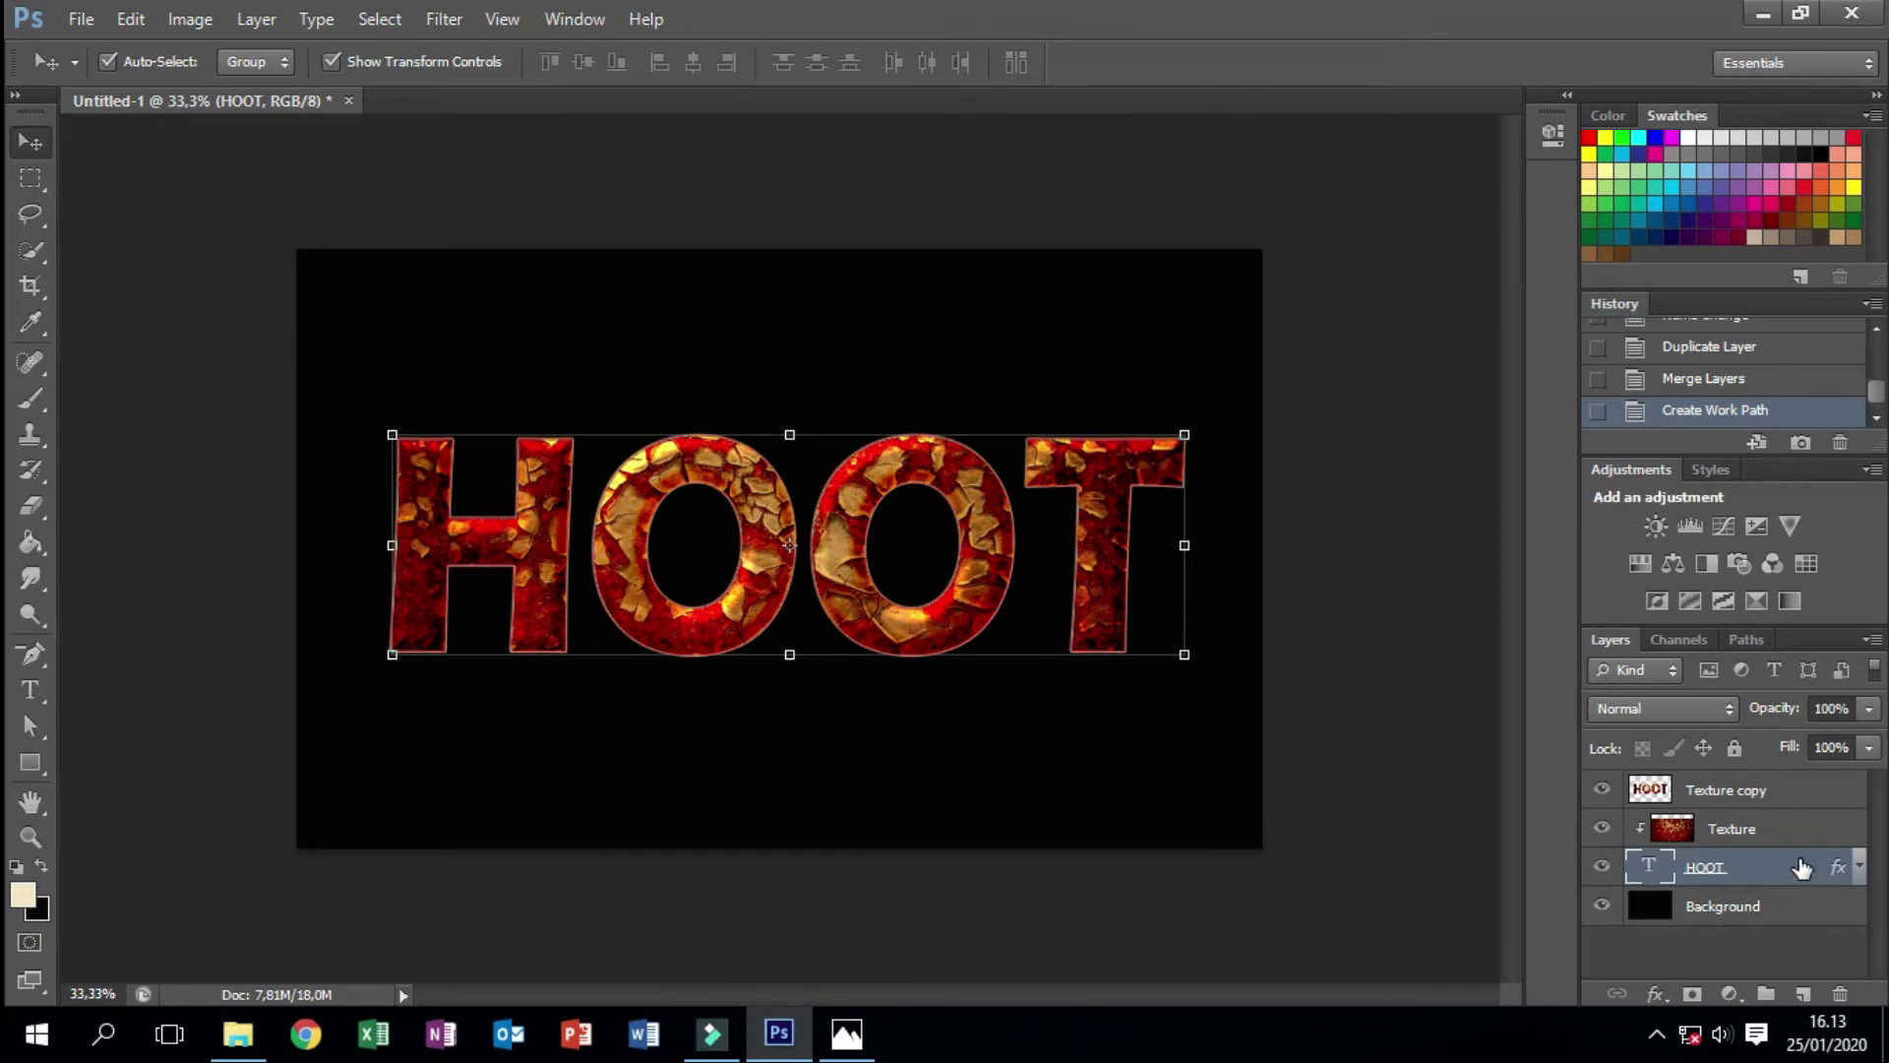
click(36, 579)
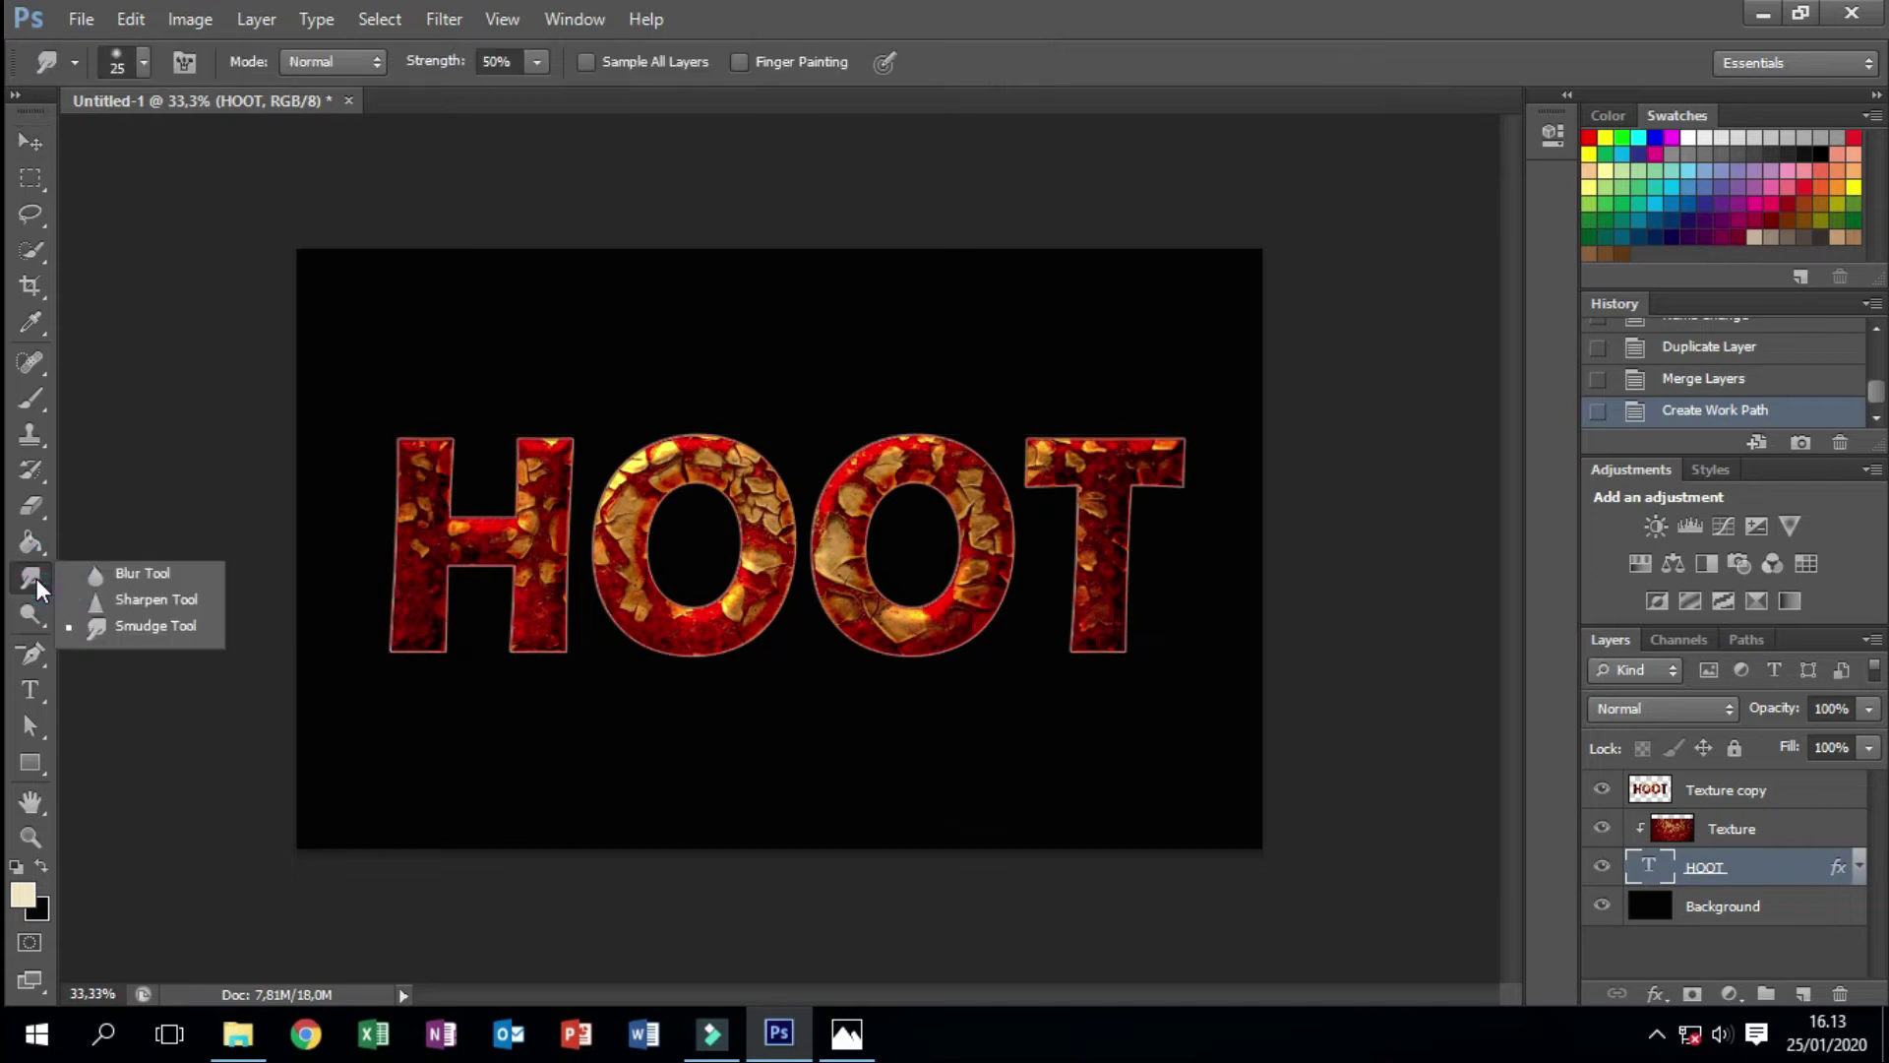
click(151, 629)
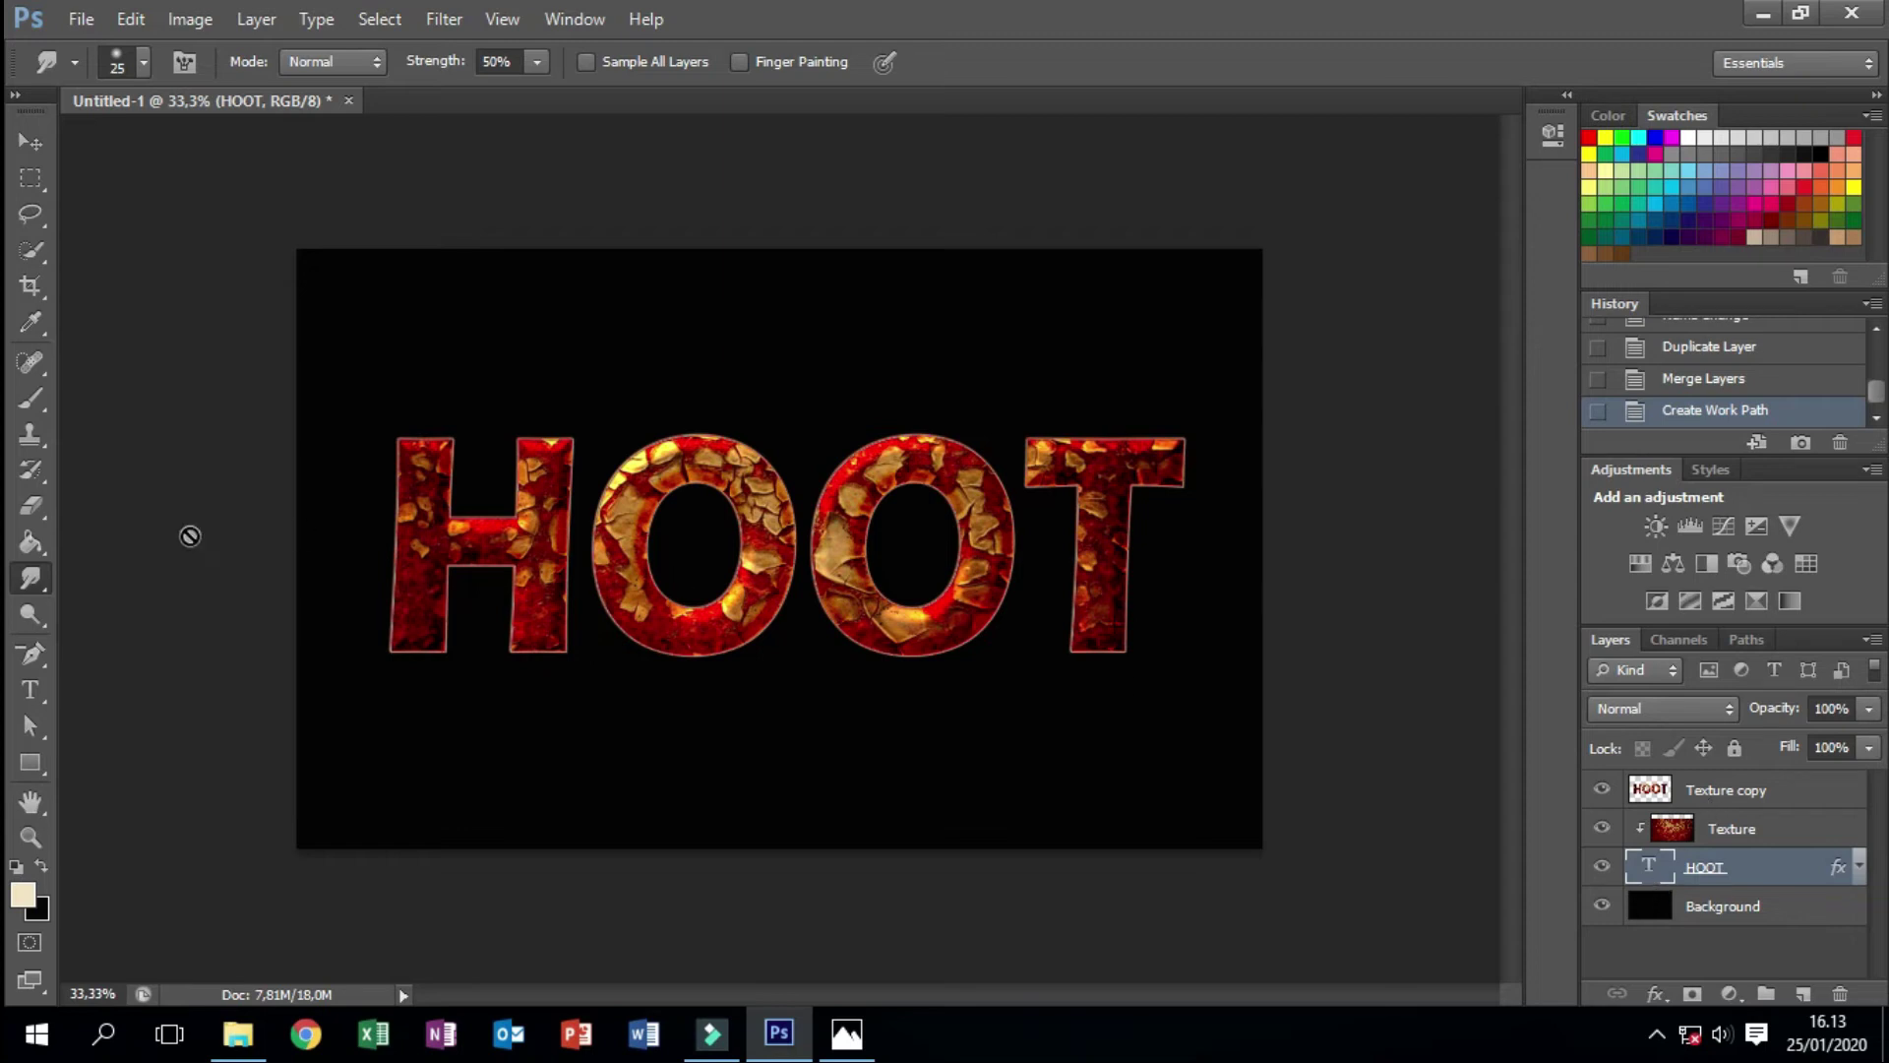
click(1748, 799)
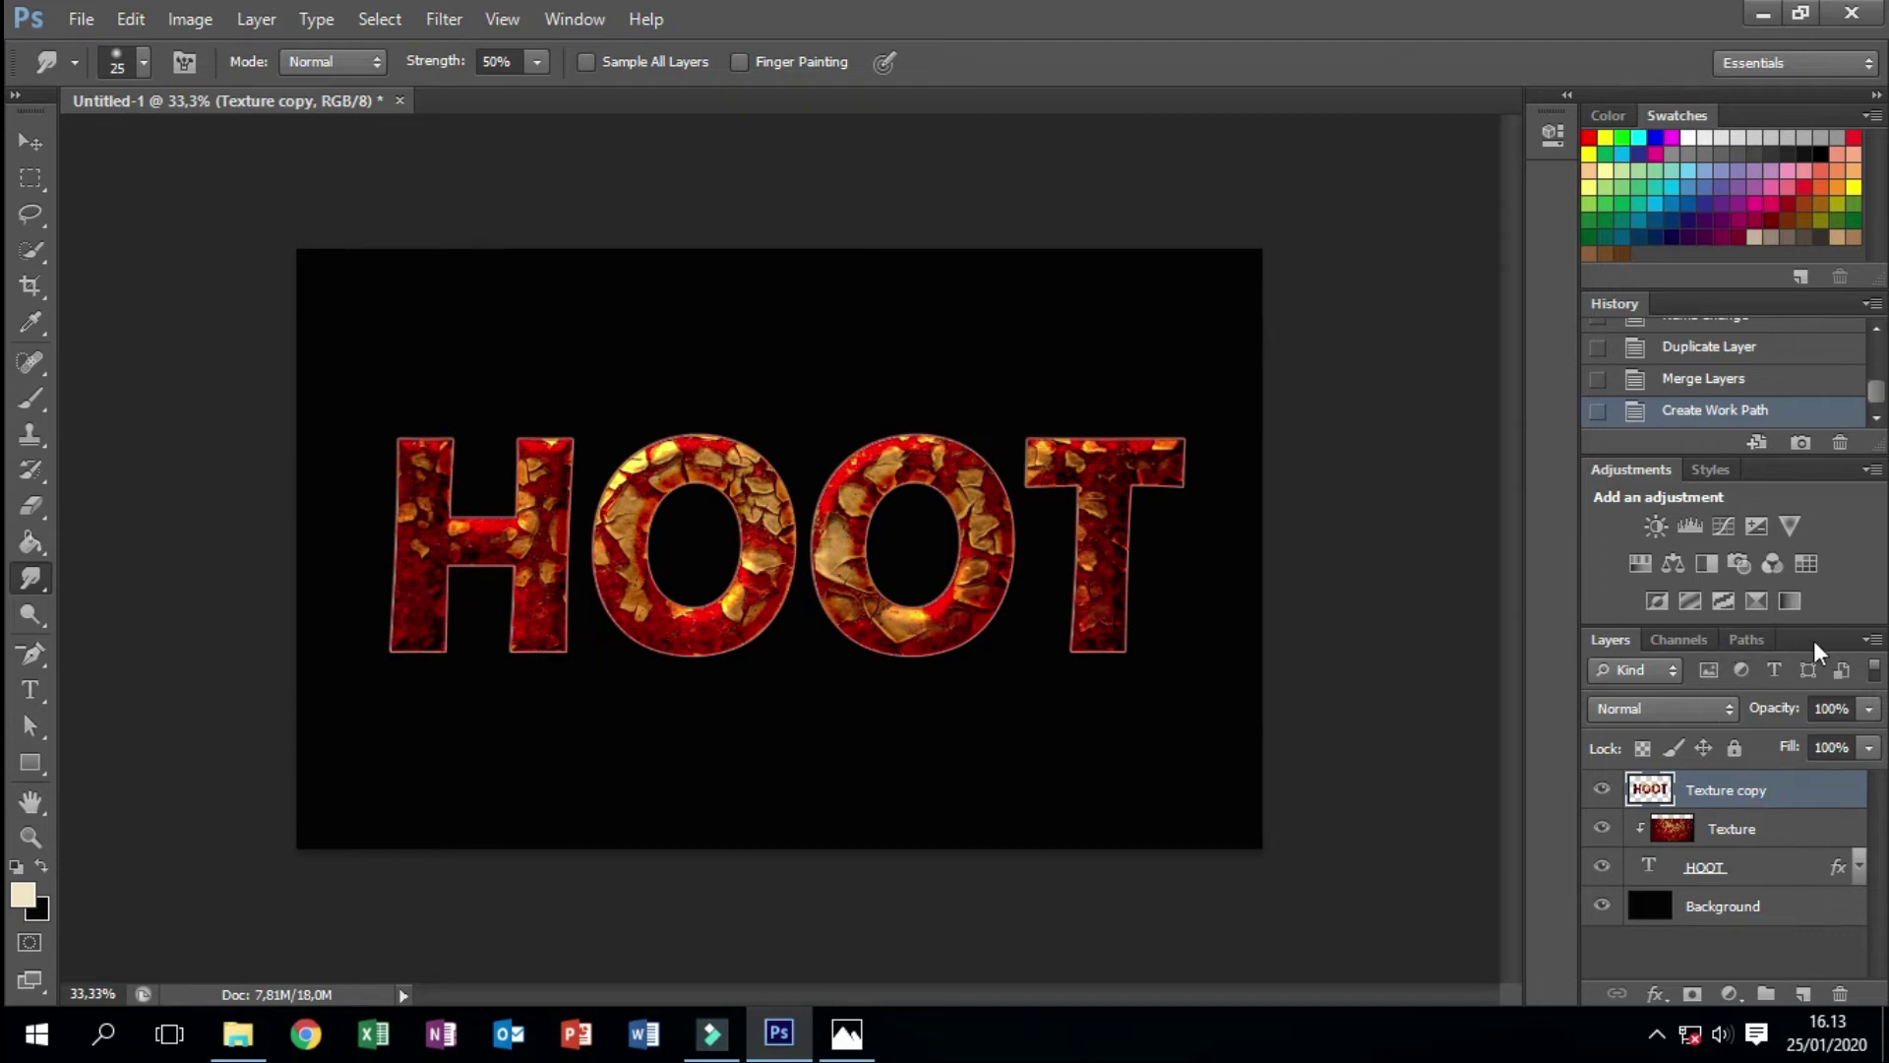
click(30, 730)
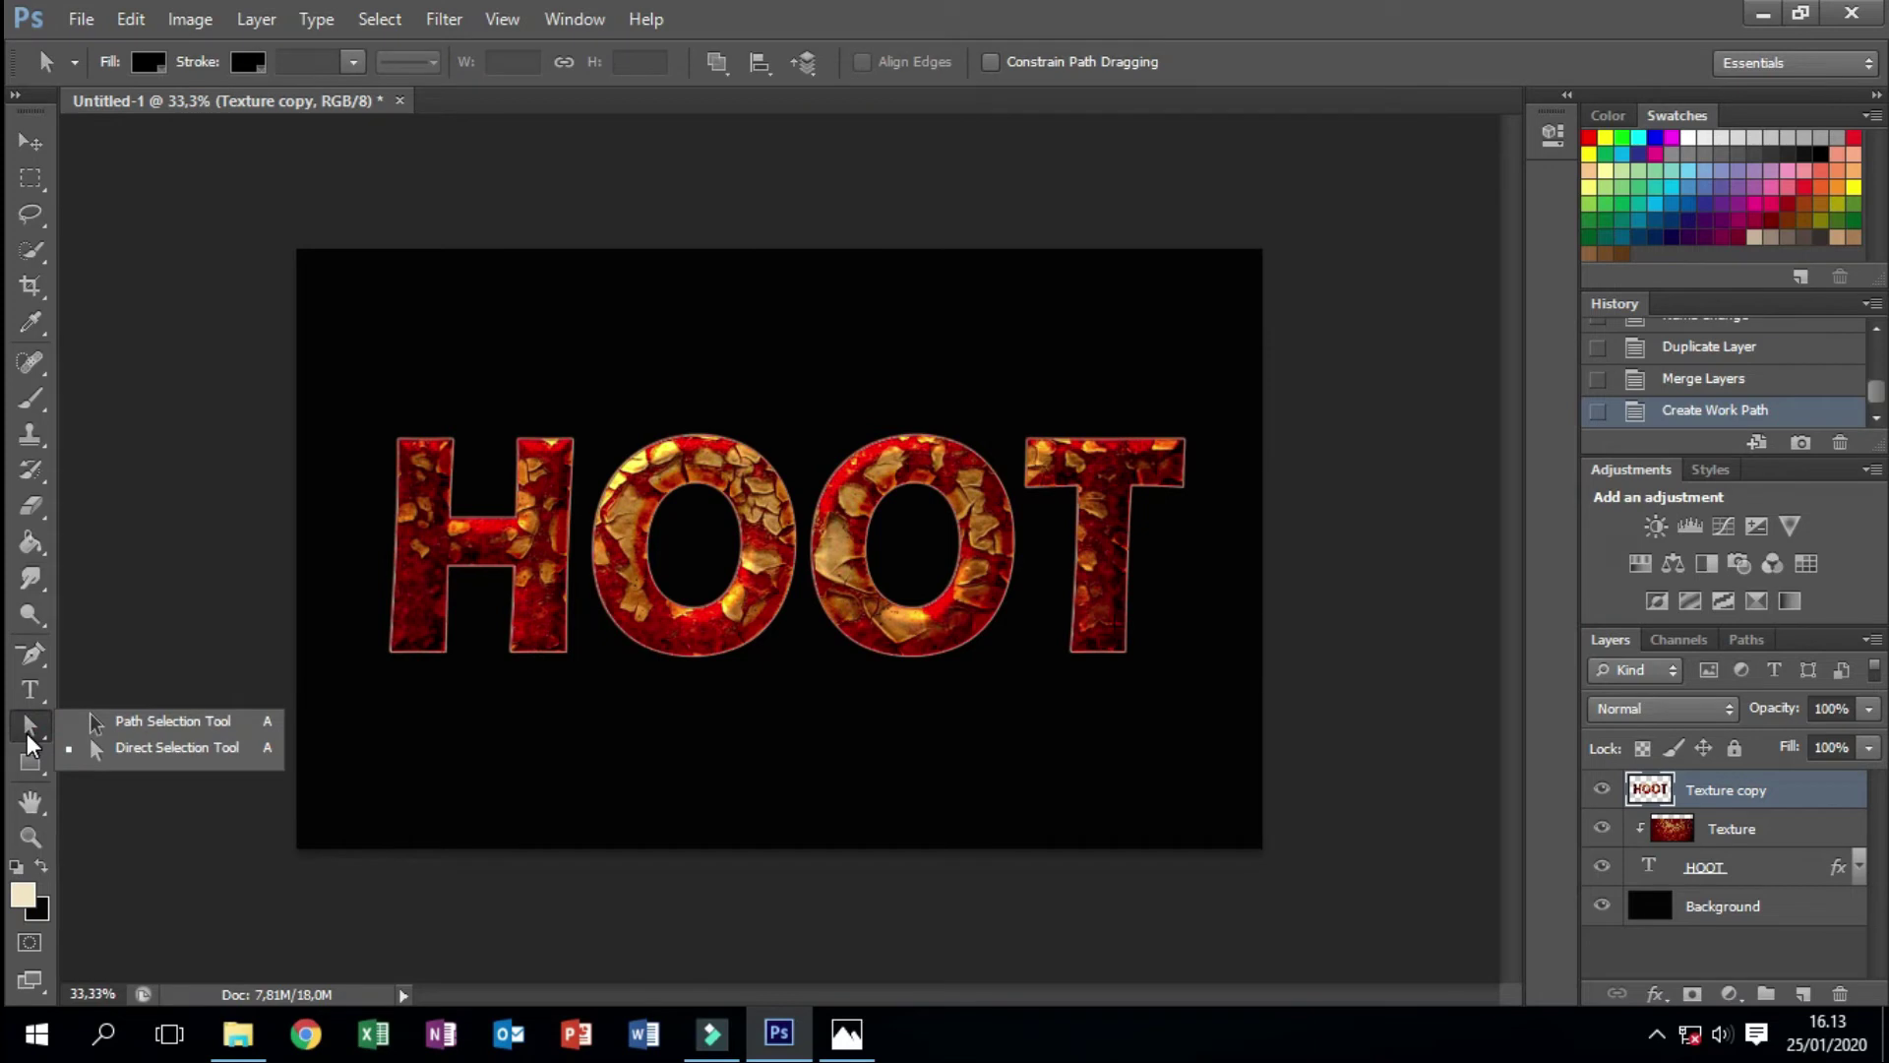
- Stroke the HOOT letter outlines with the Smudge tool on Texture copy, then delete the work path
click(202, 748)
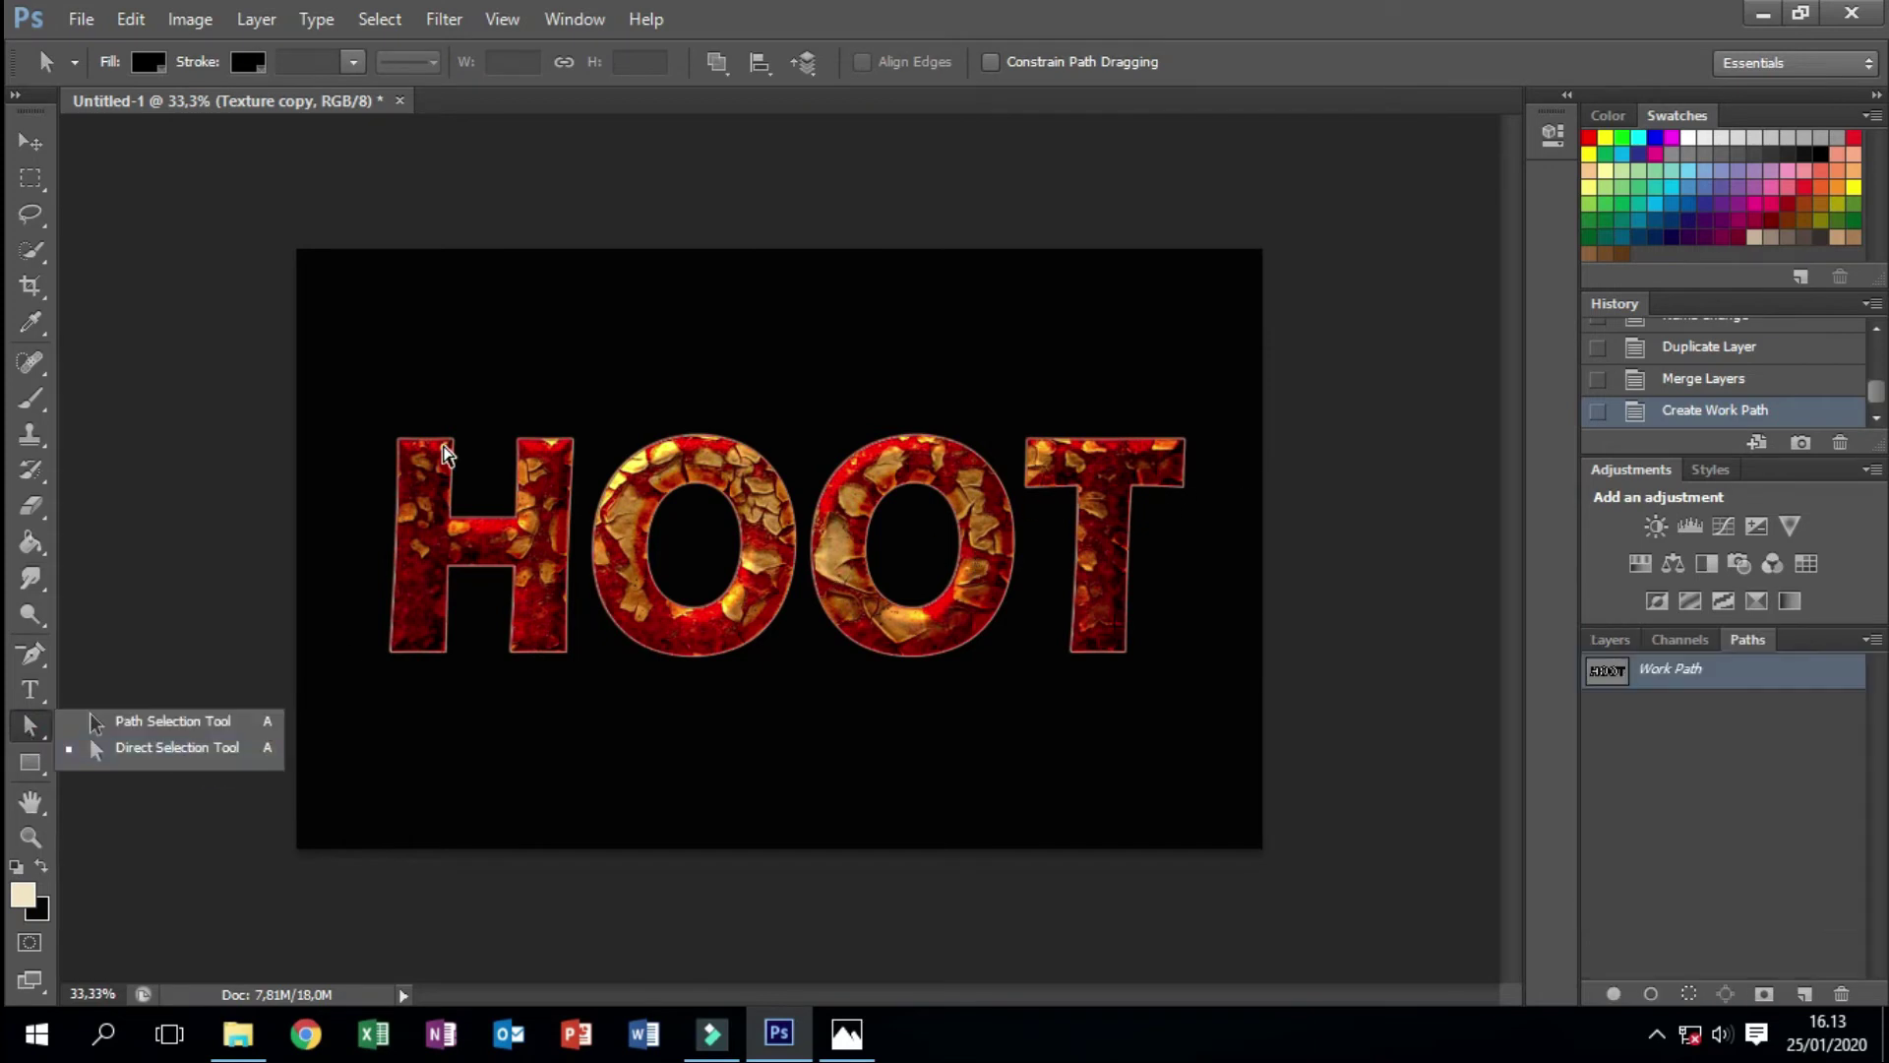
click(443, 445)
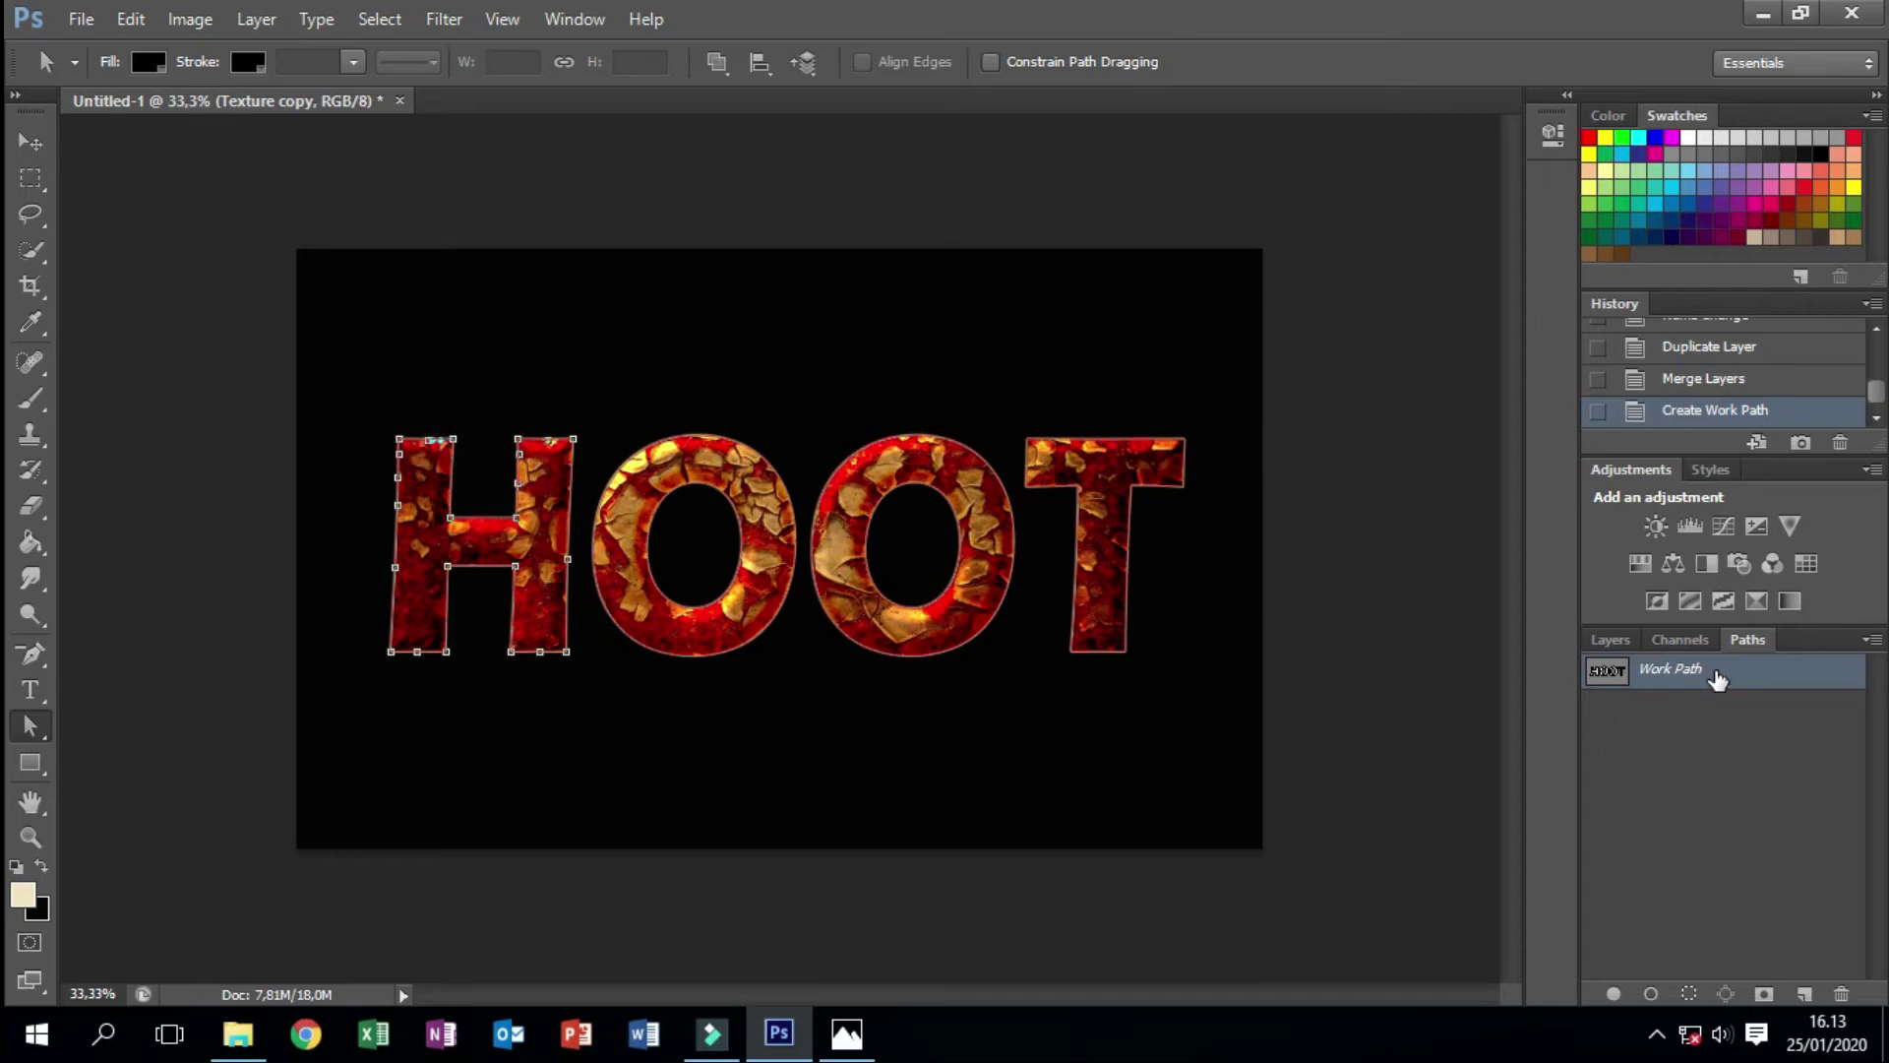
right_click(1717, 679)
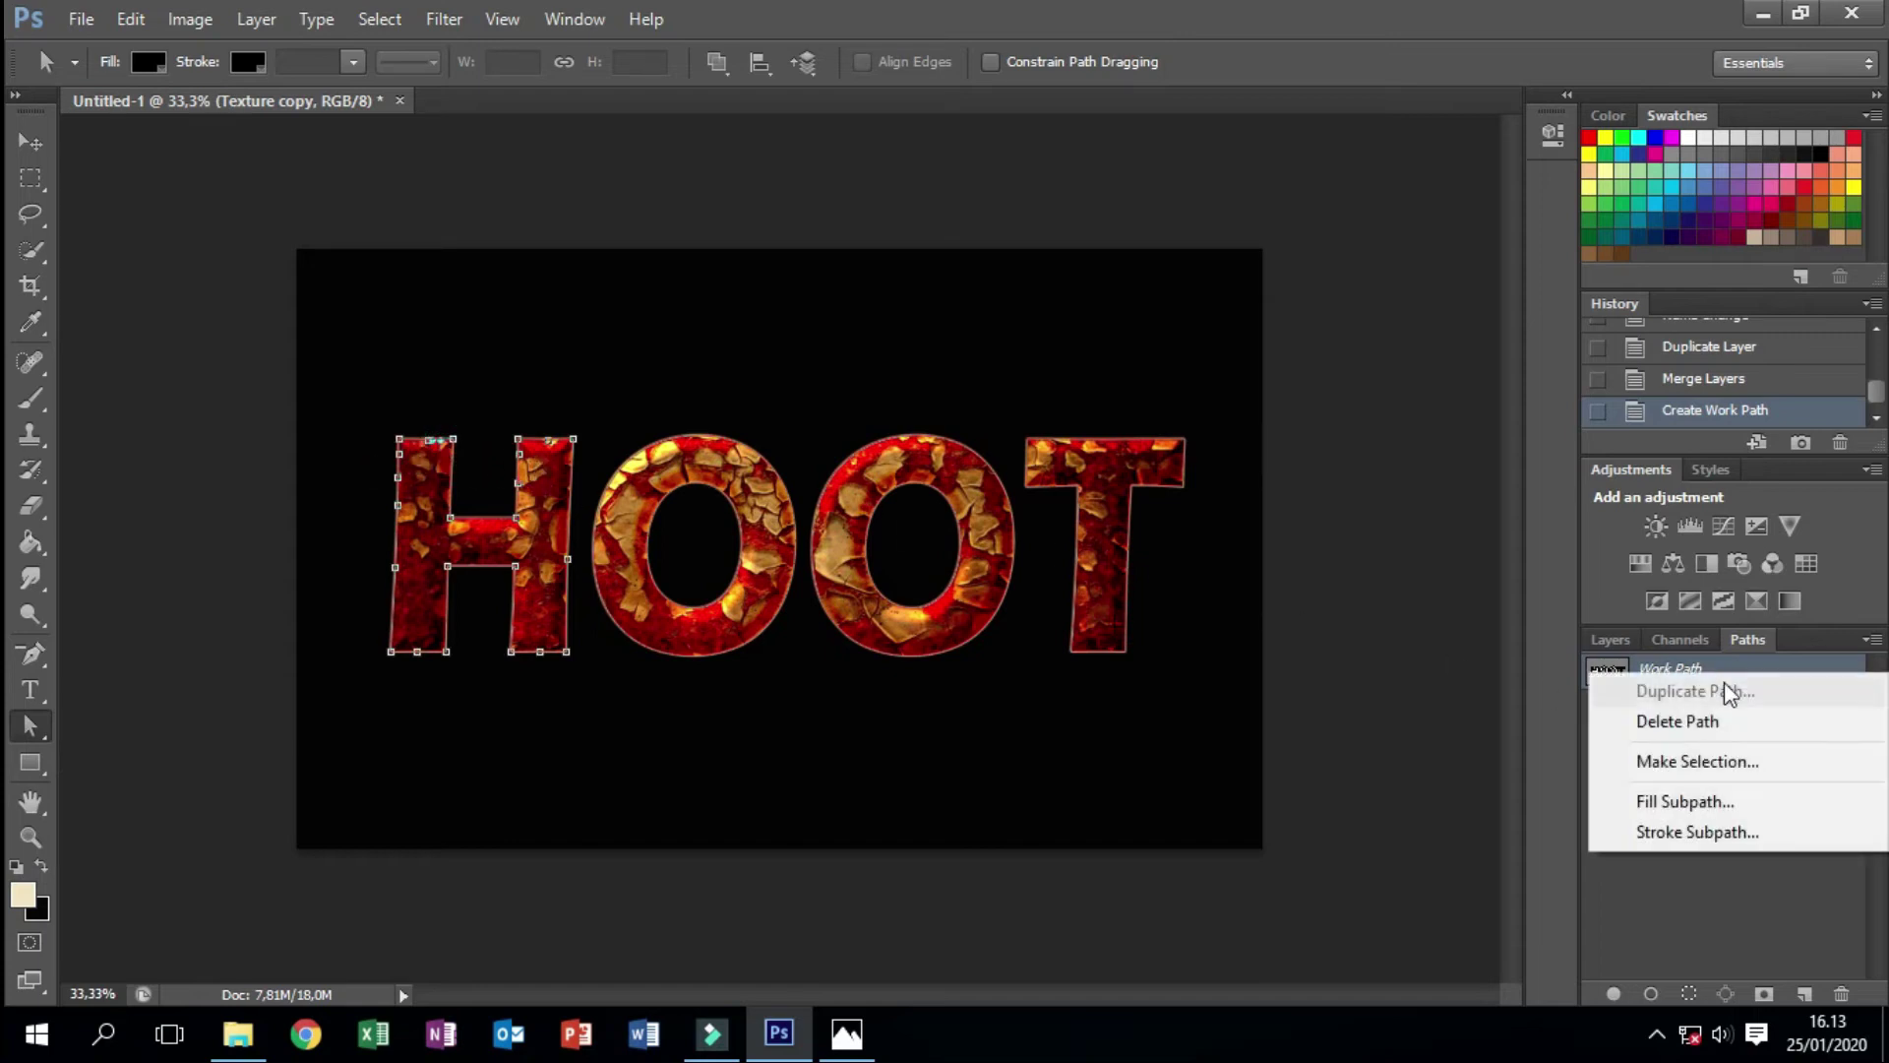
click(1715, 833)
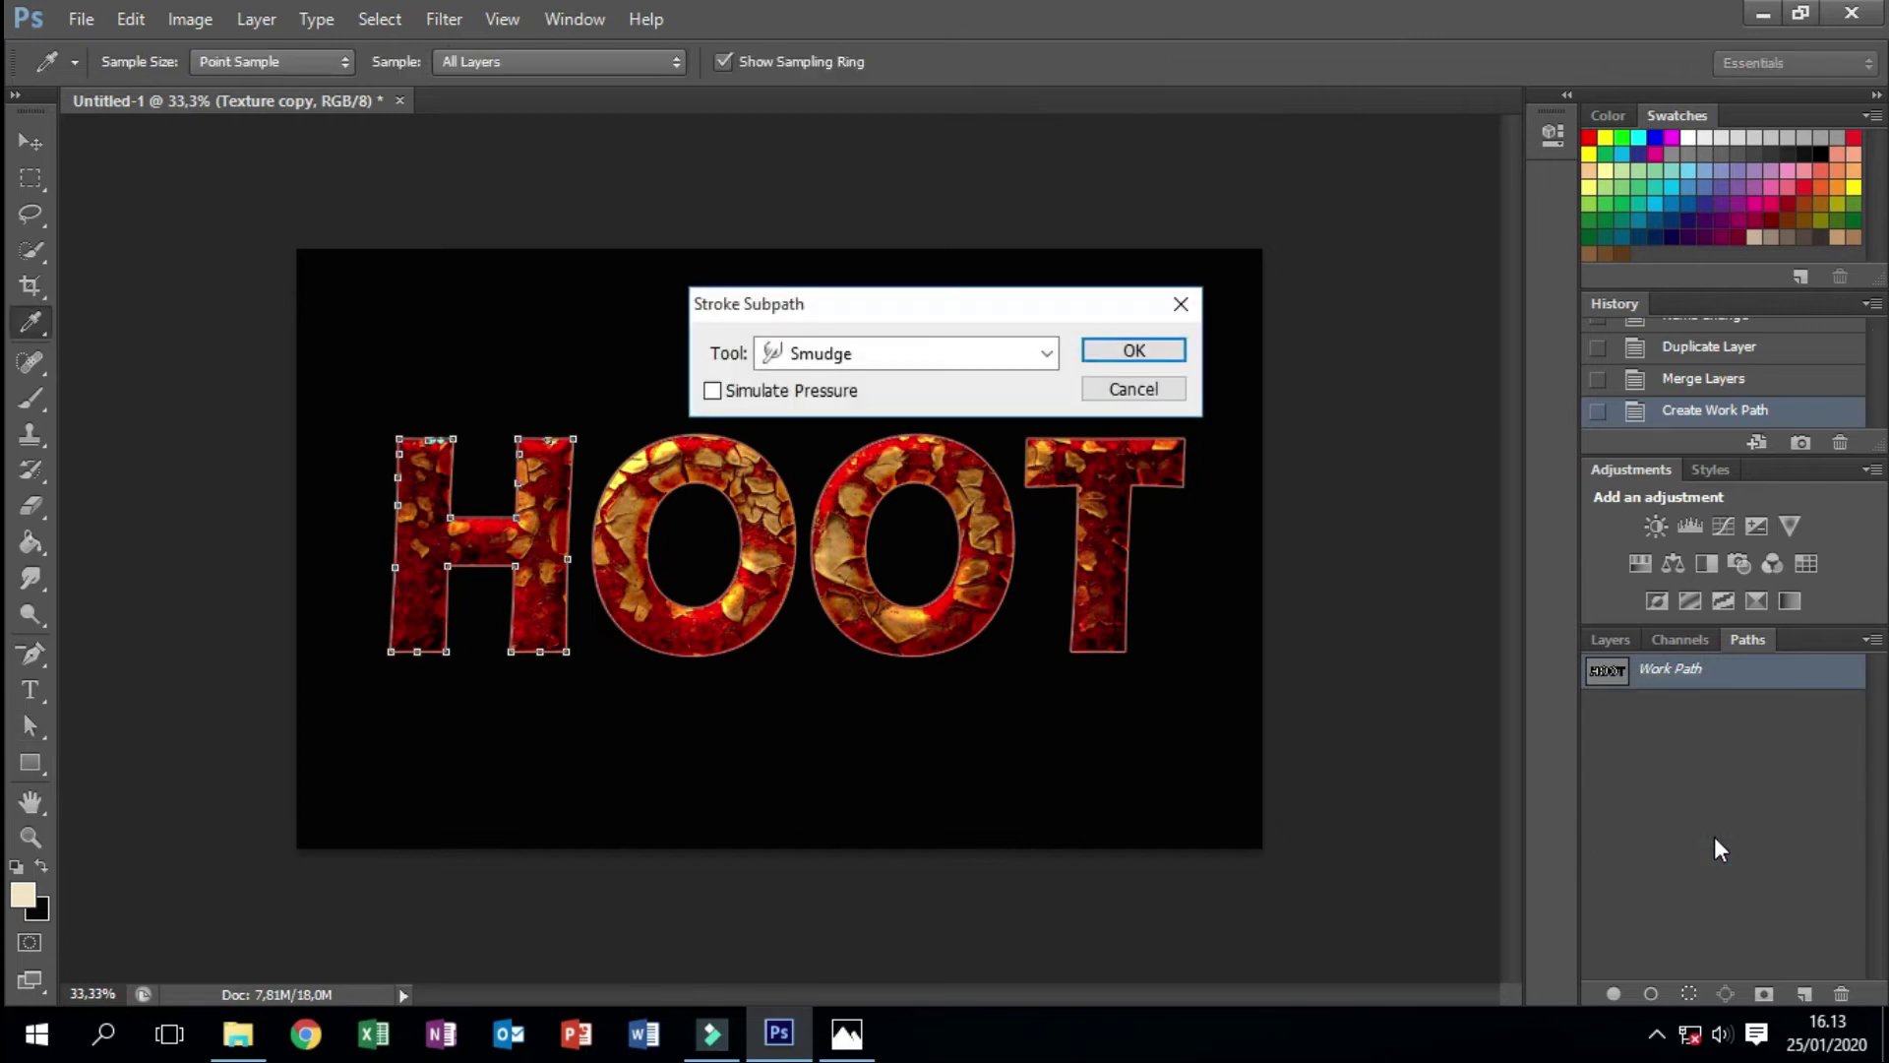
click(1159, 352)
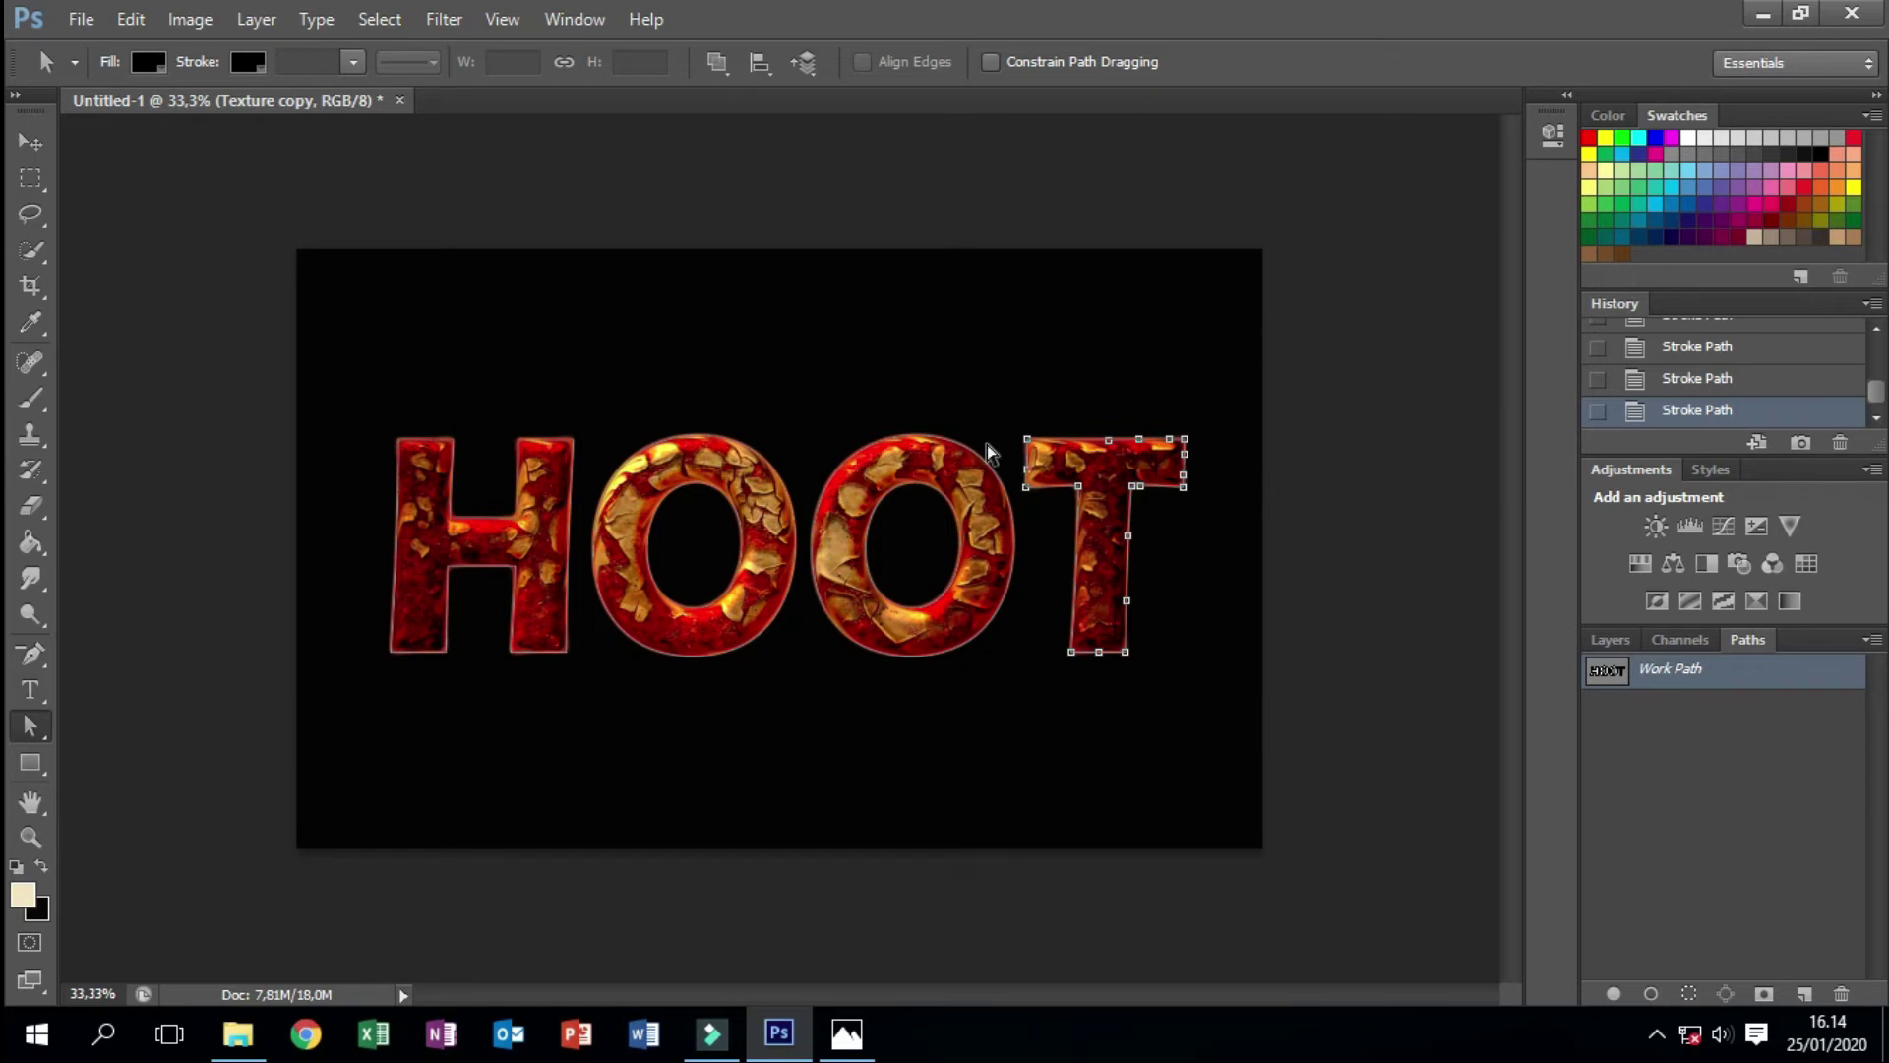
right_click(1680, 679)
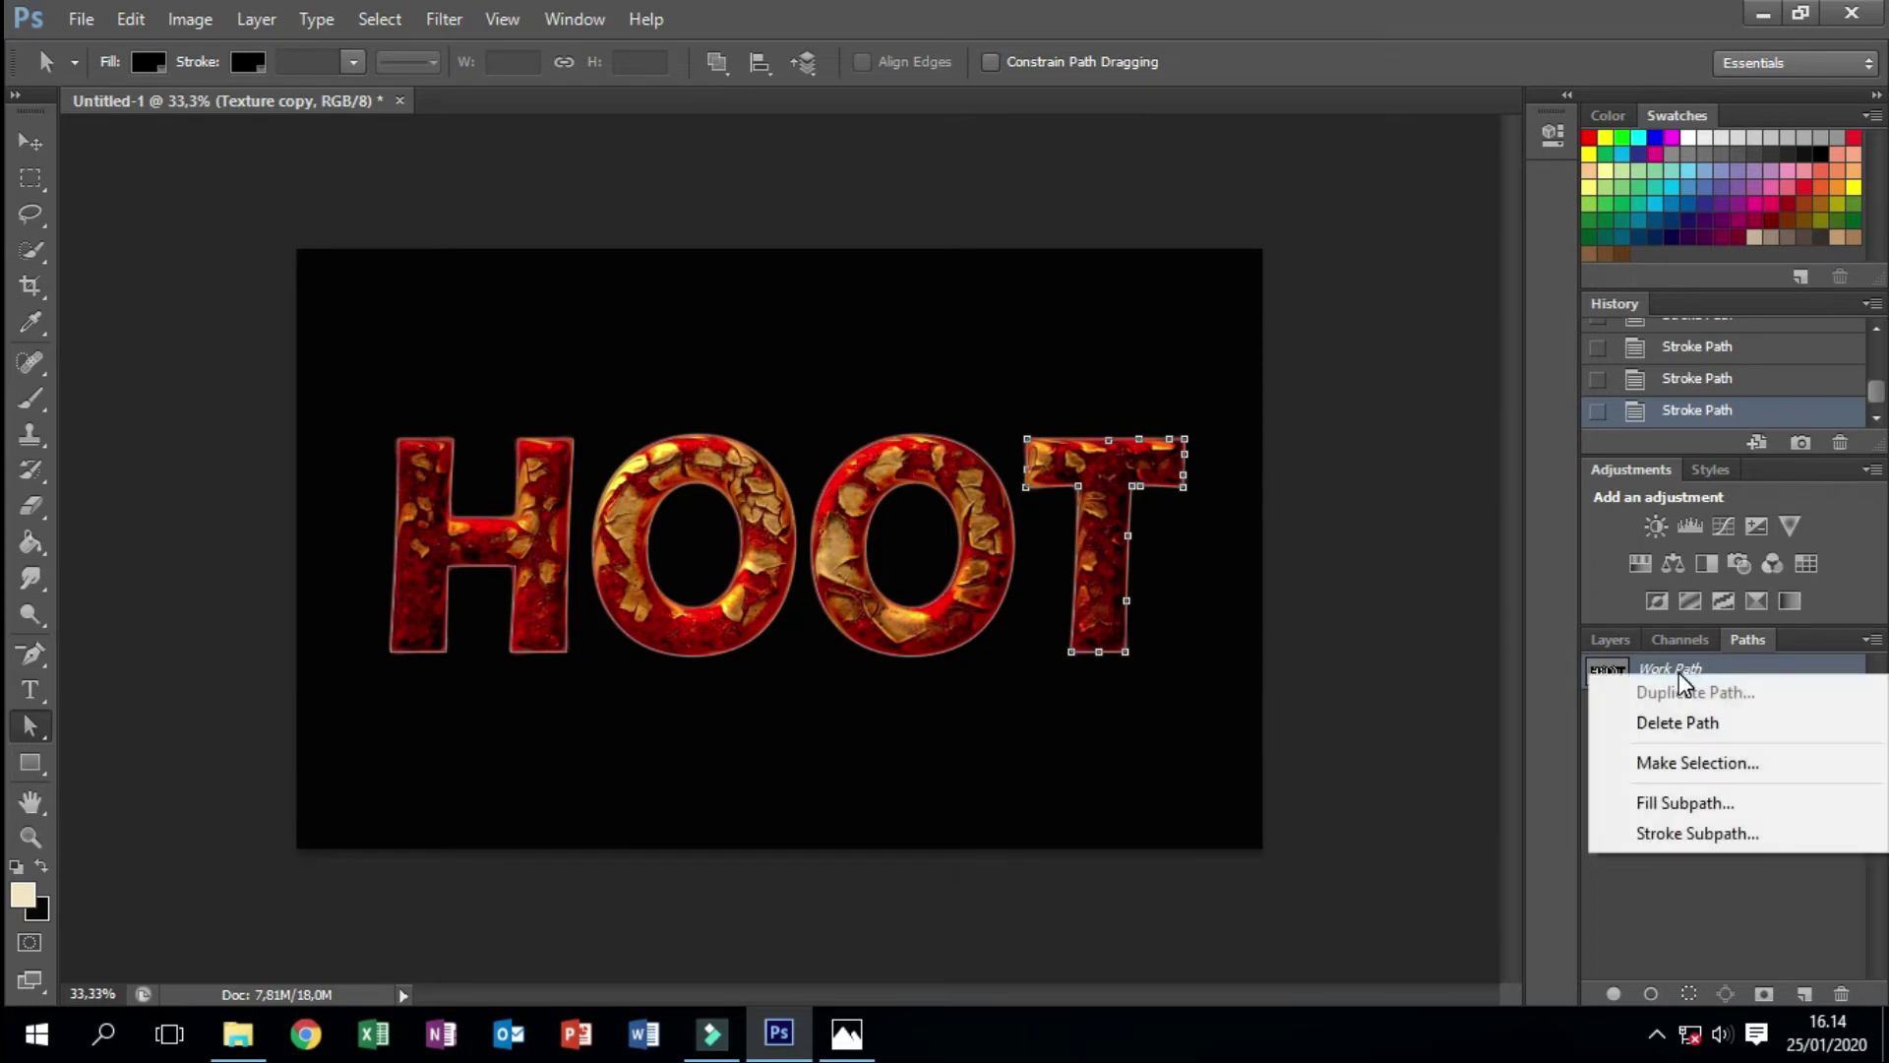
click(1705, 728)
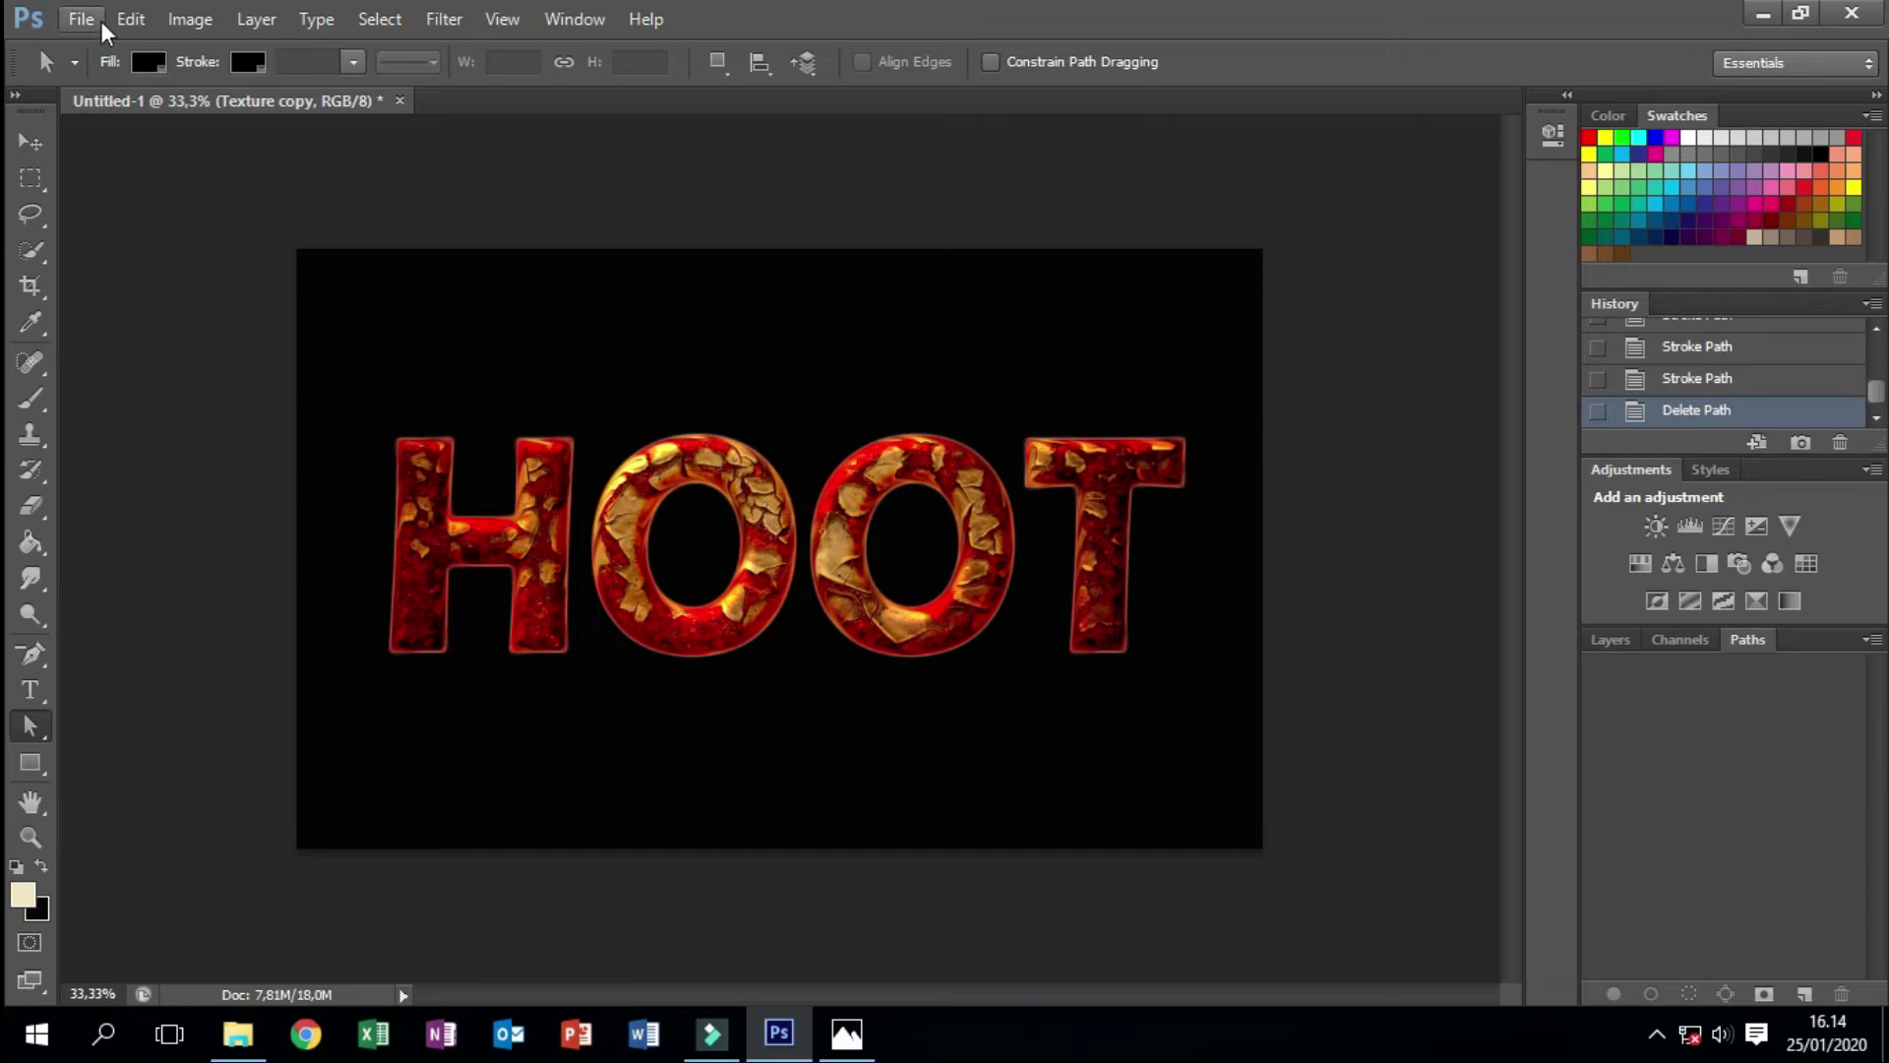
- Open the firework.png image as its own document
click(96, 21)
click(59, 72)
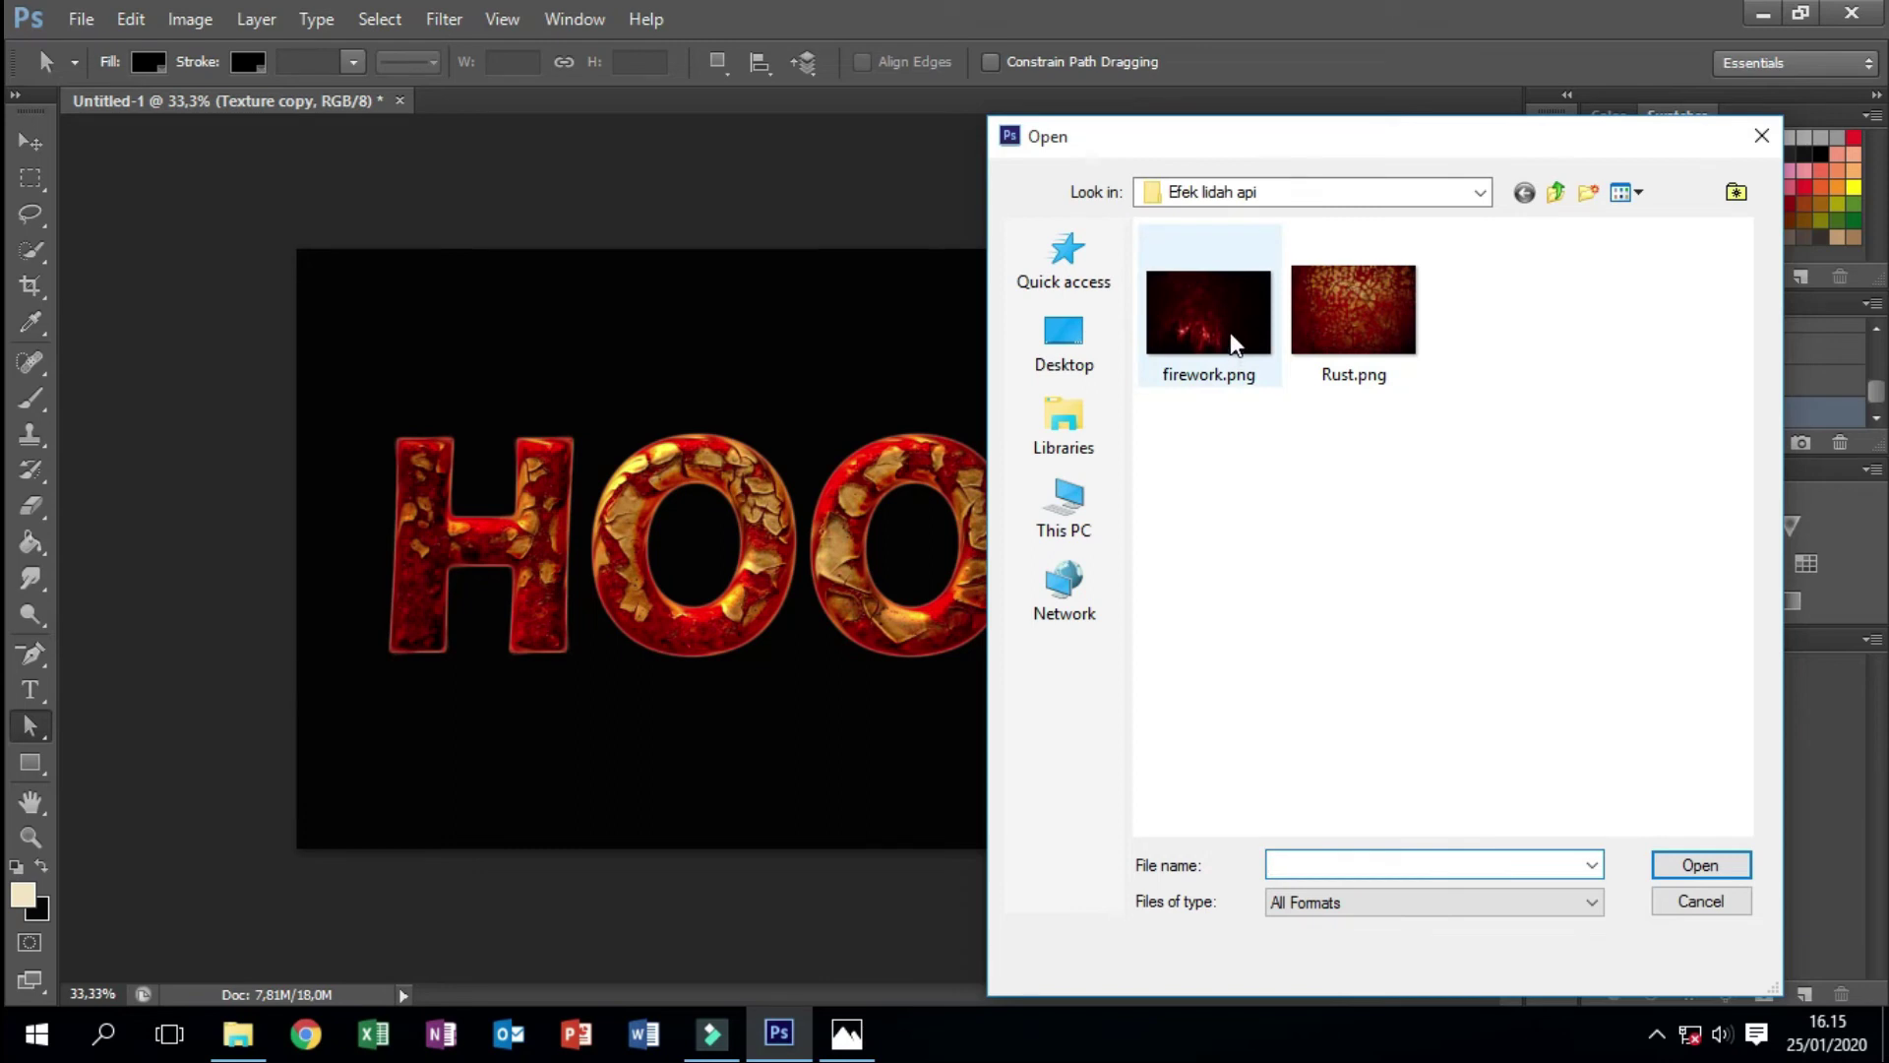
click(1228, 337)
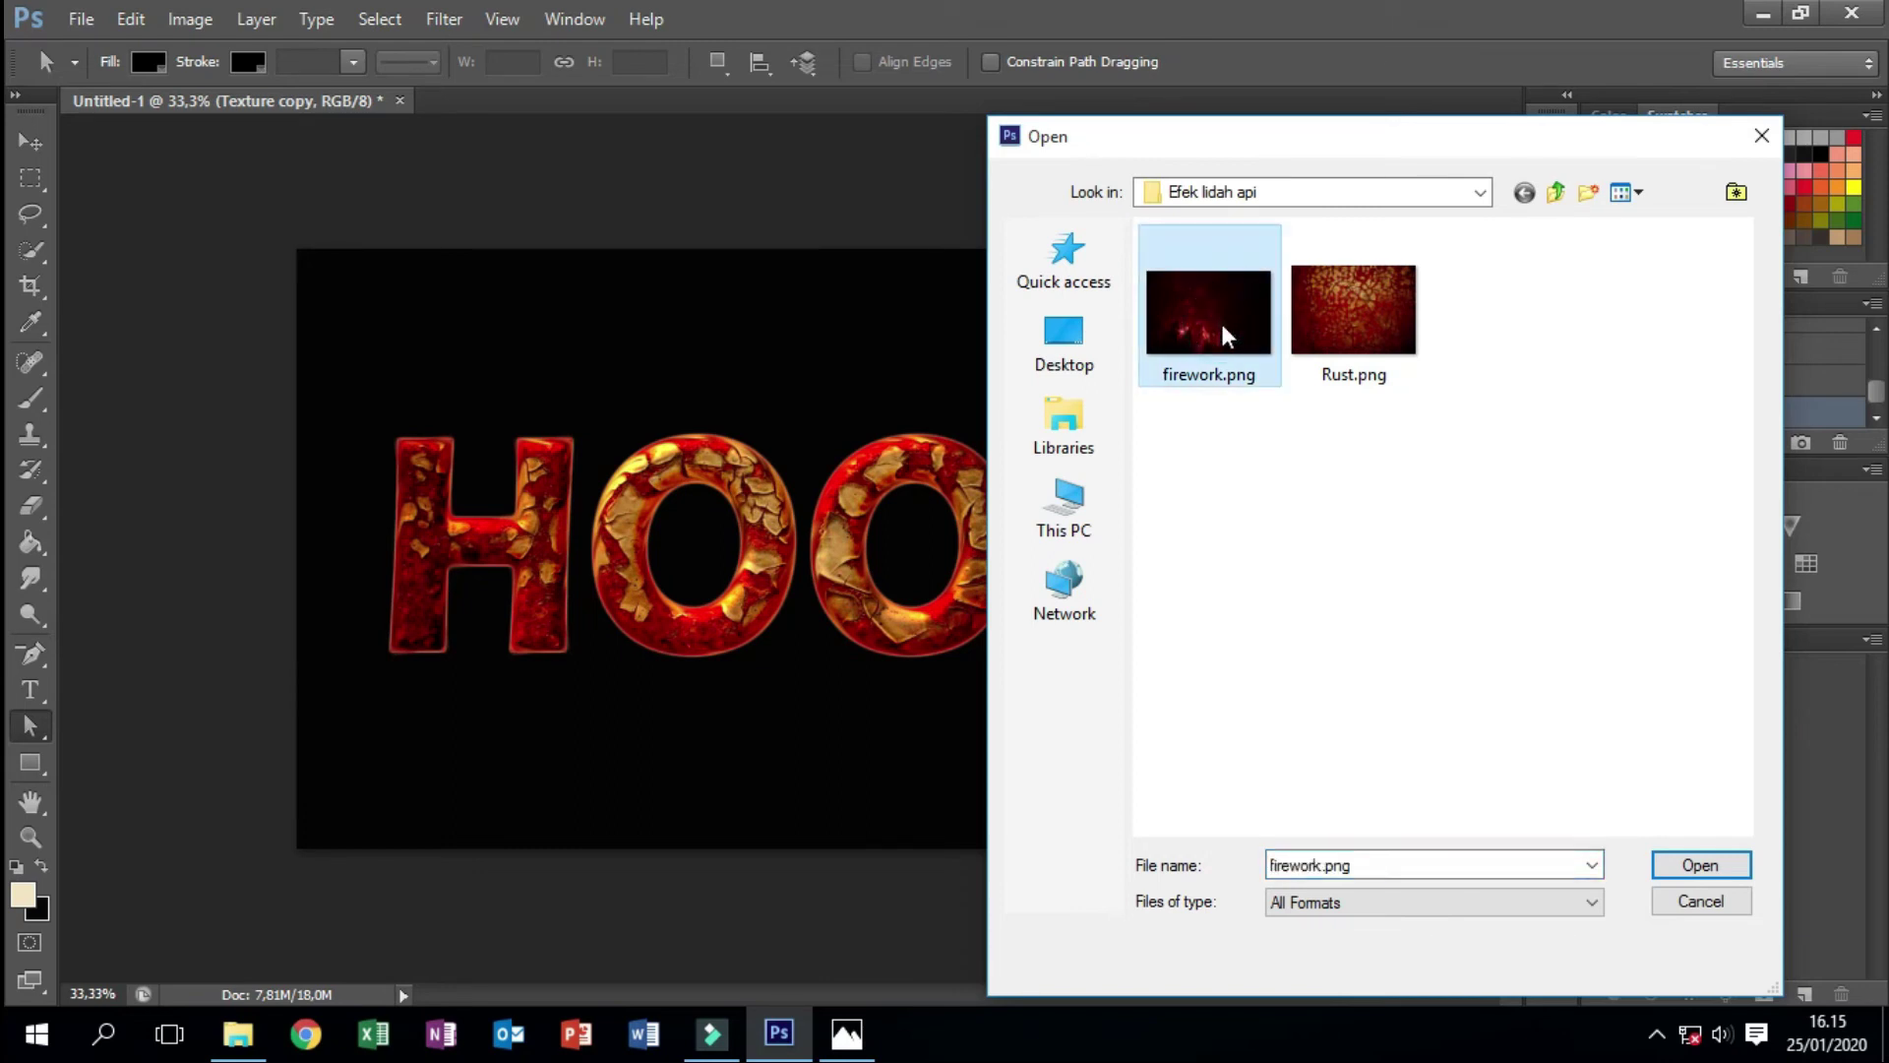
click(1686, 869)
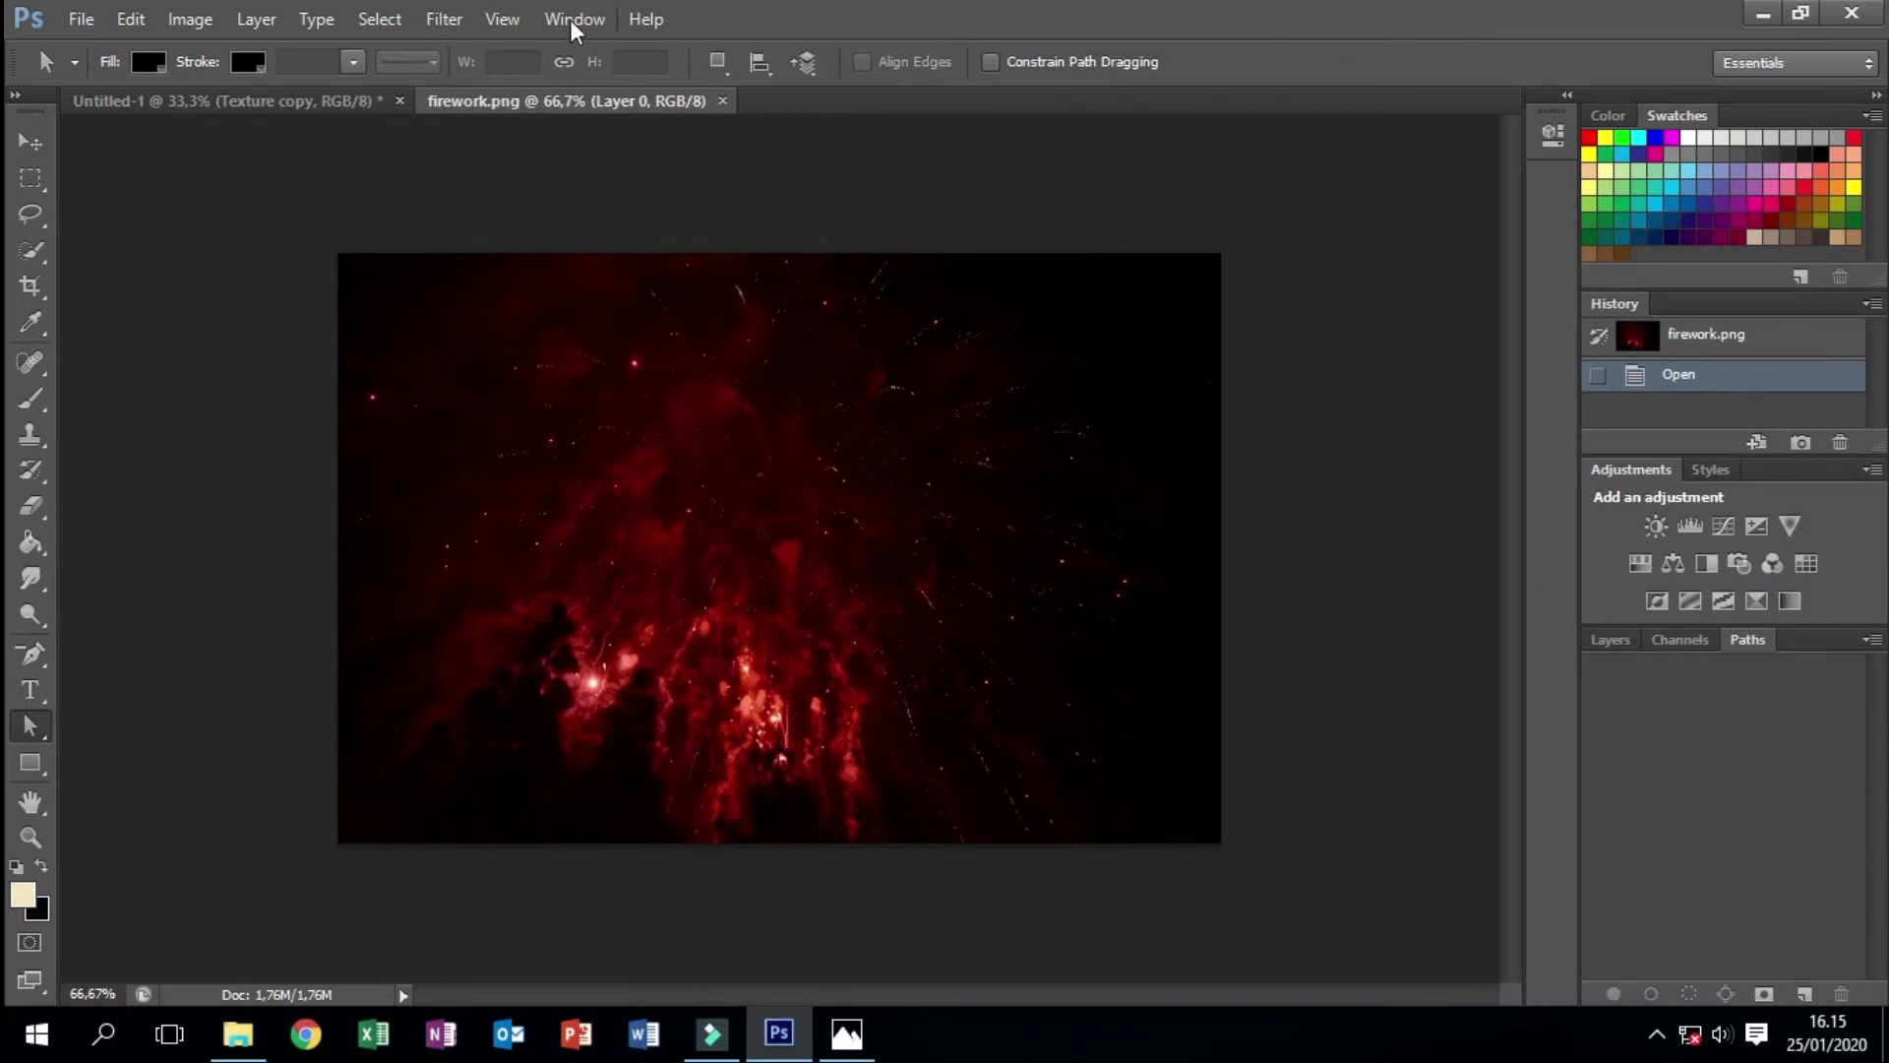
- Move the firework image into Untitled-1, close its document, and stretch it to fill the canvas
drag(469, 105, 1089, 659)
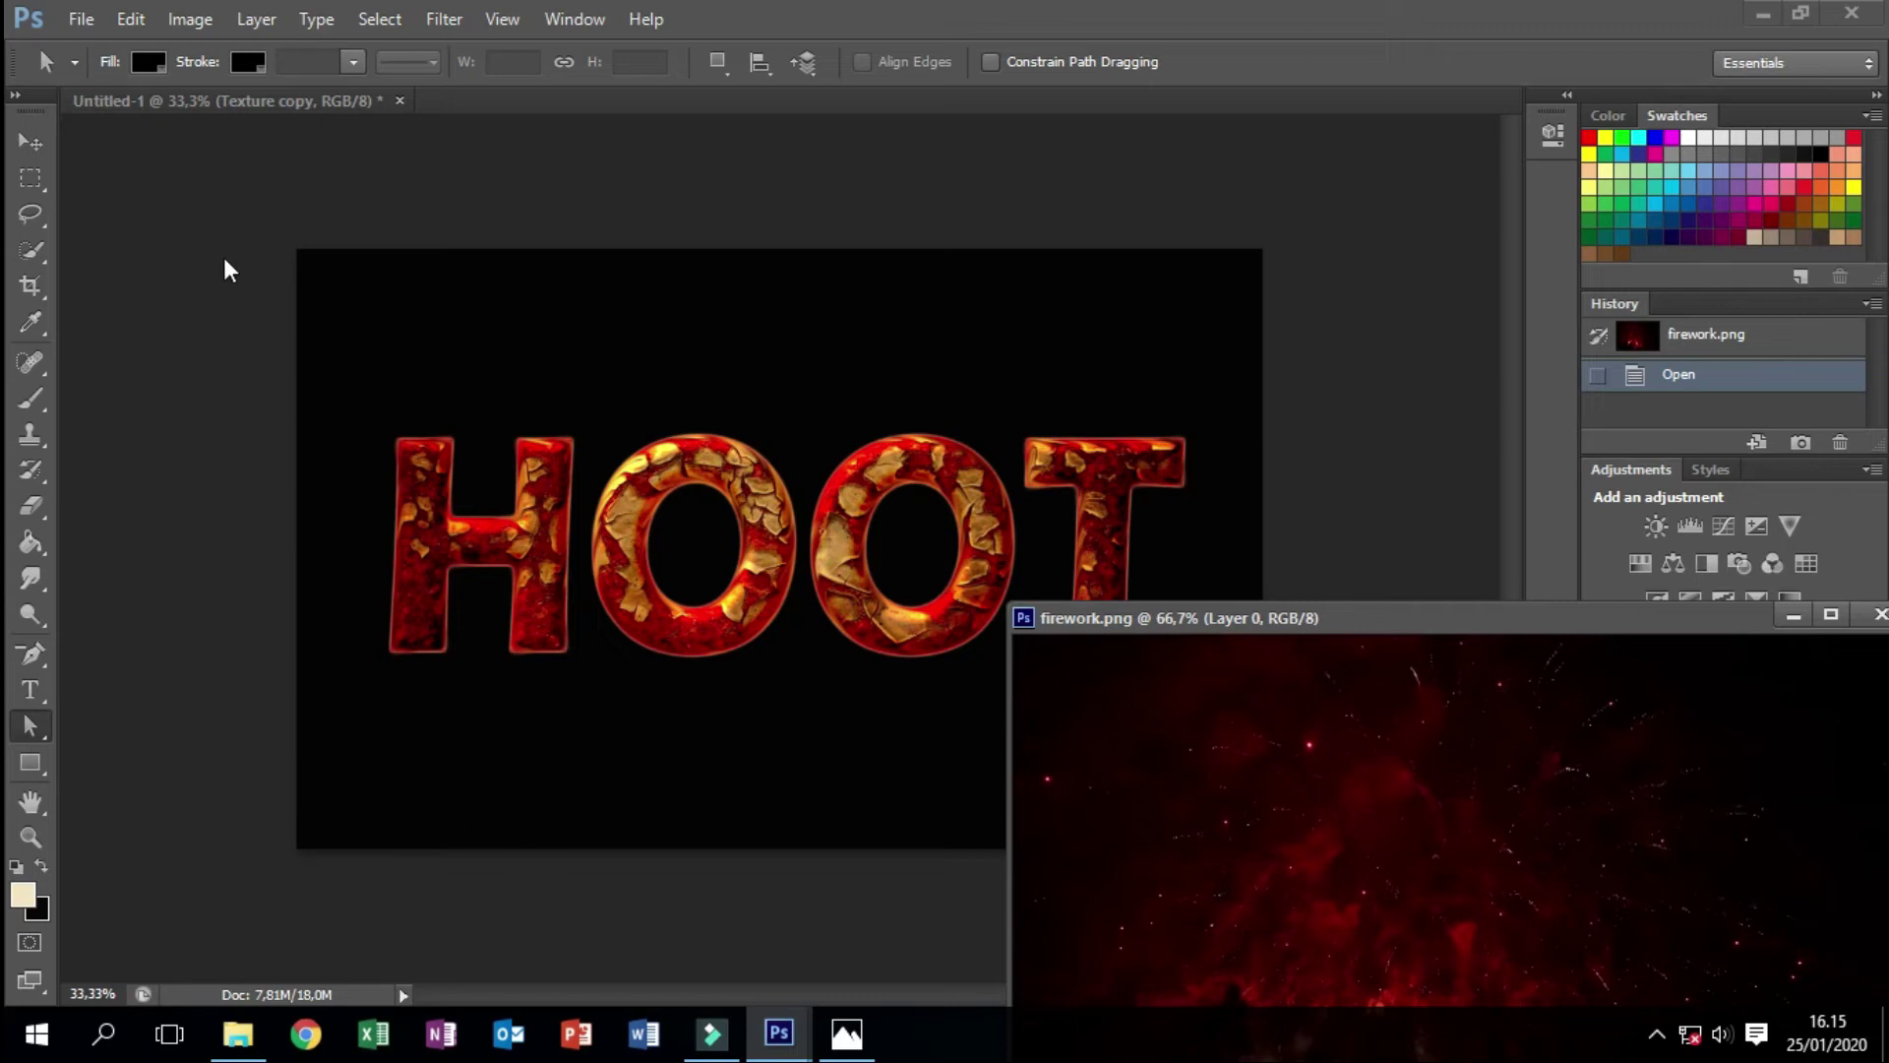
click(33, 143)
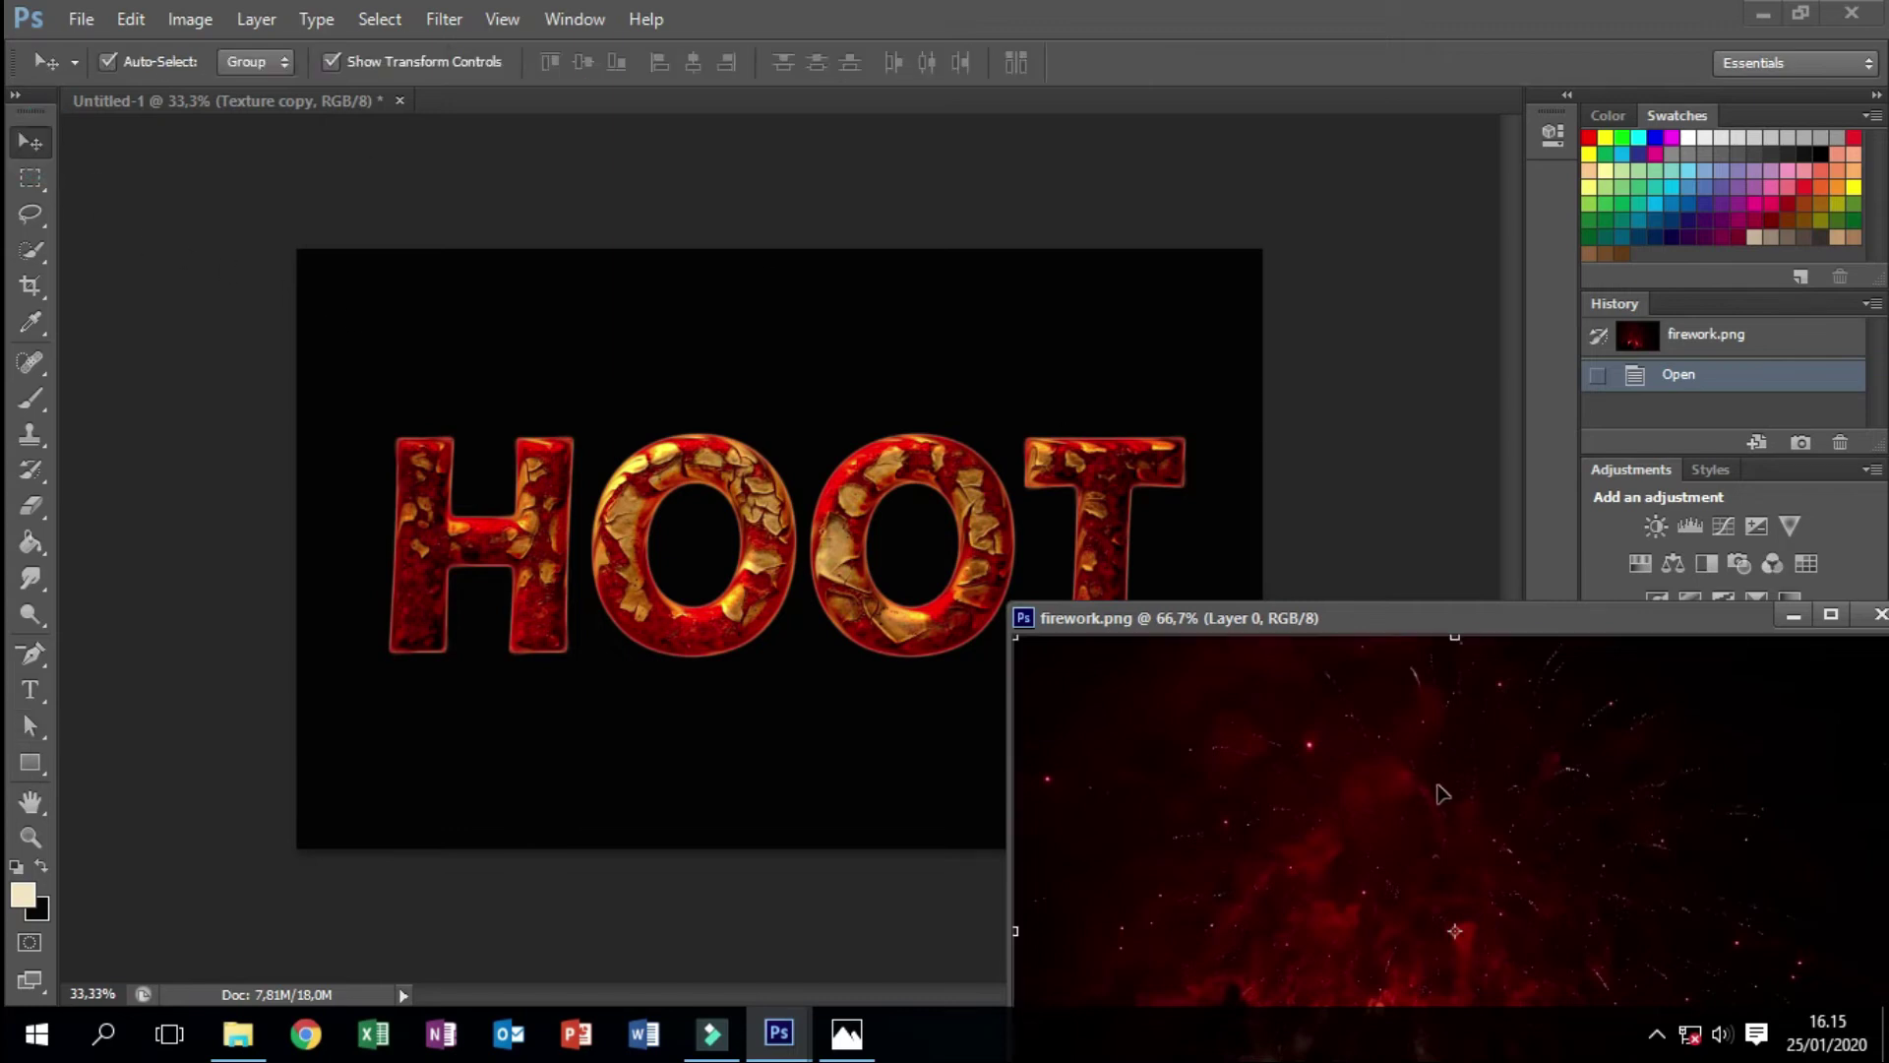
drag(1568, 888, 852, 463)
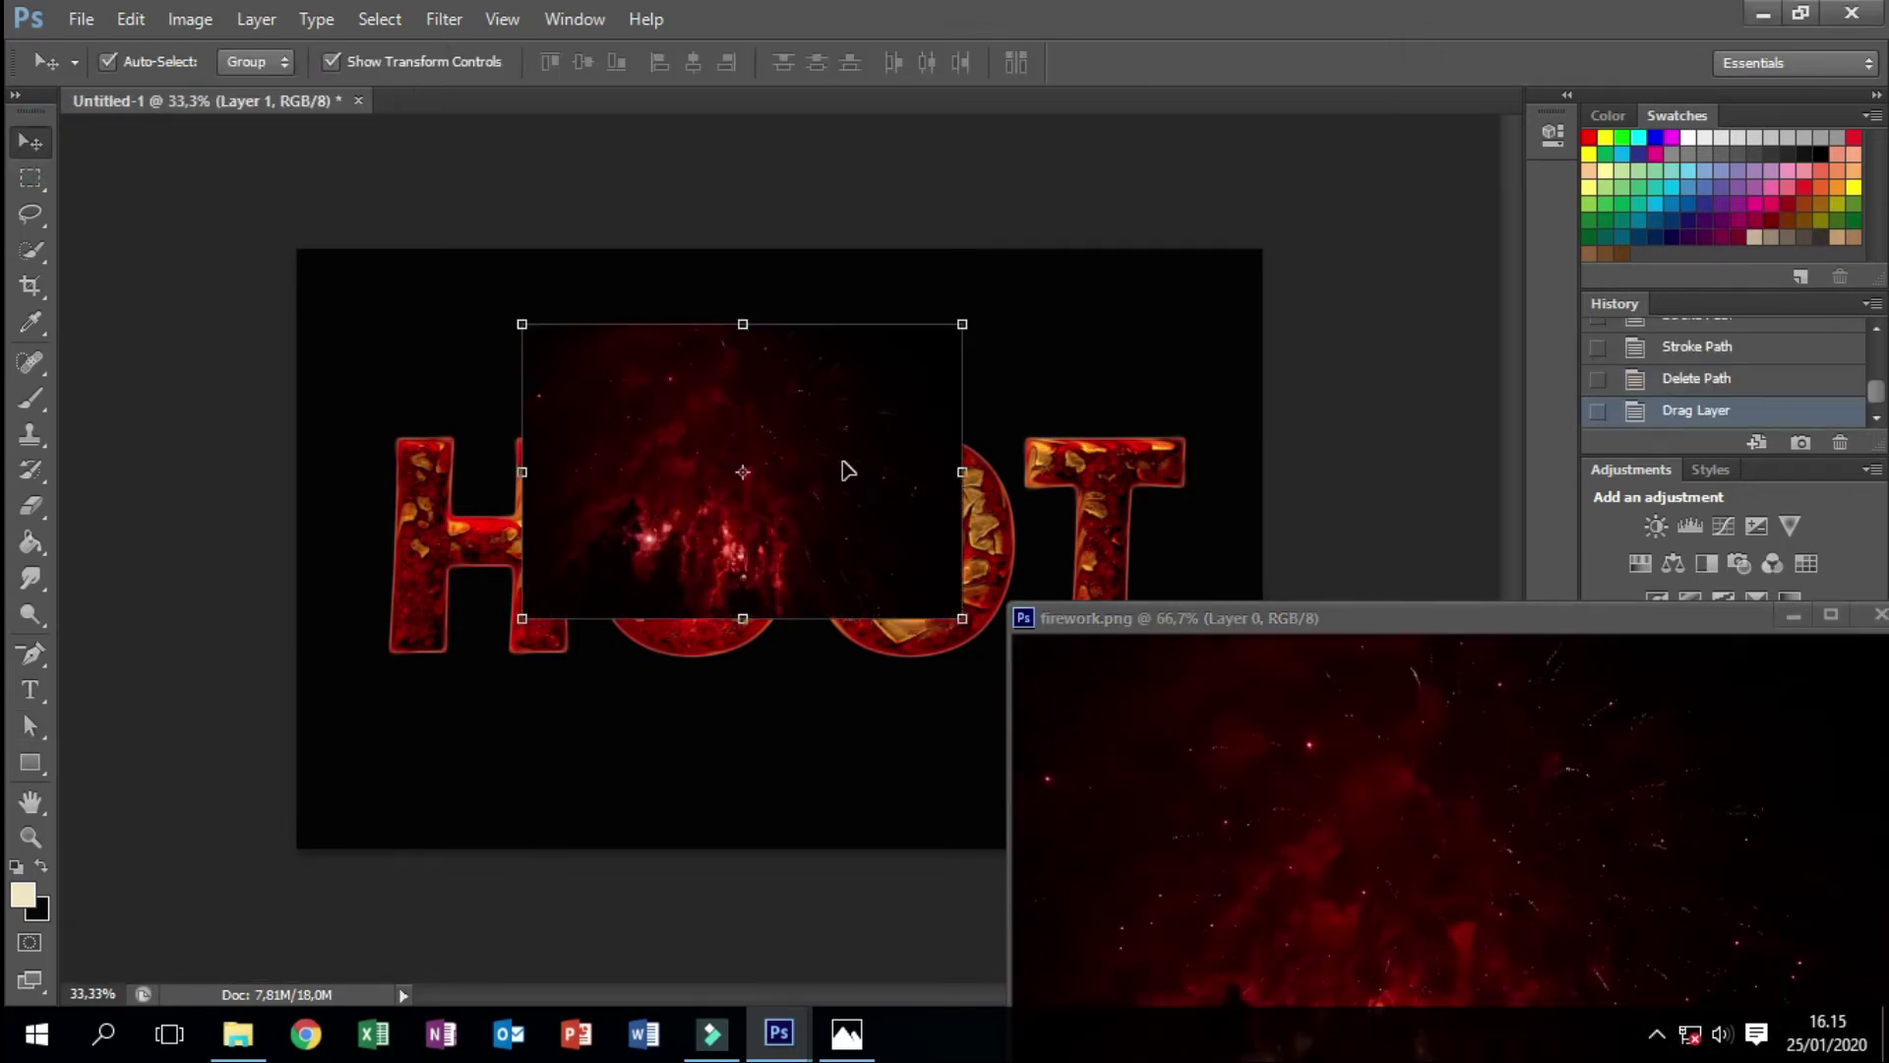
drag(780, 395, 541, 322)
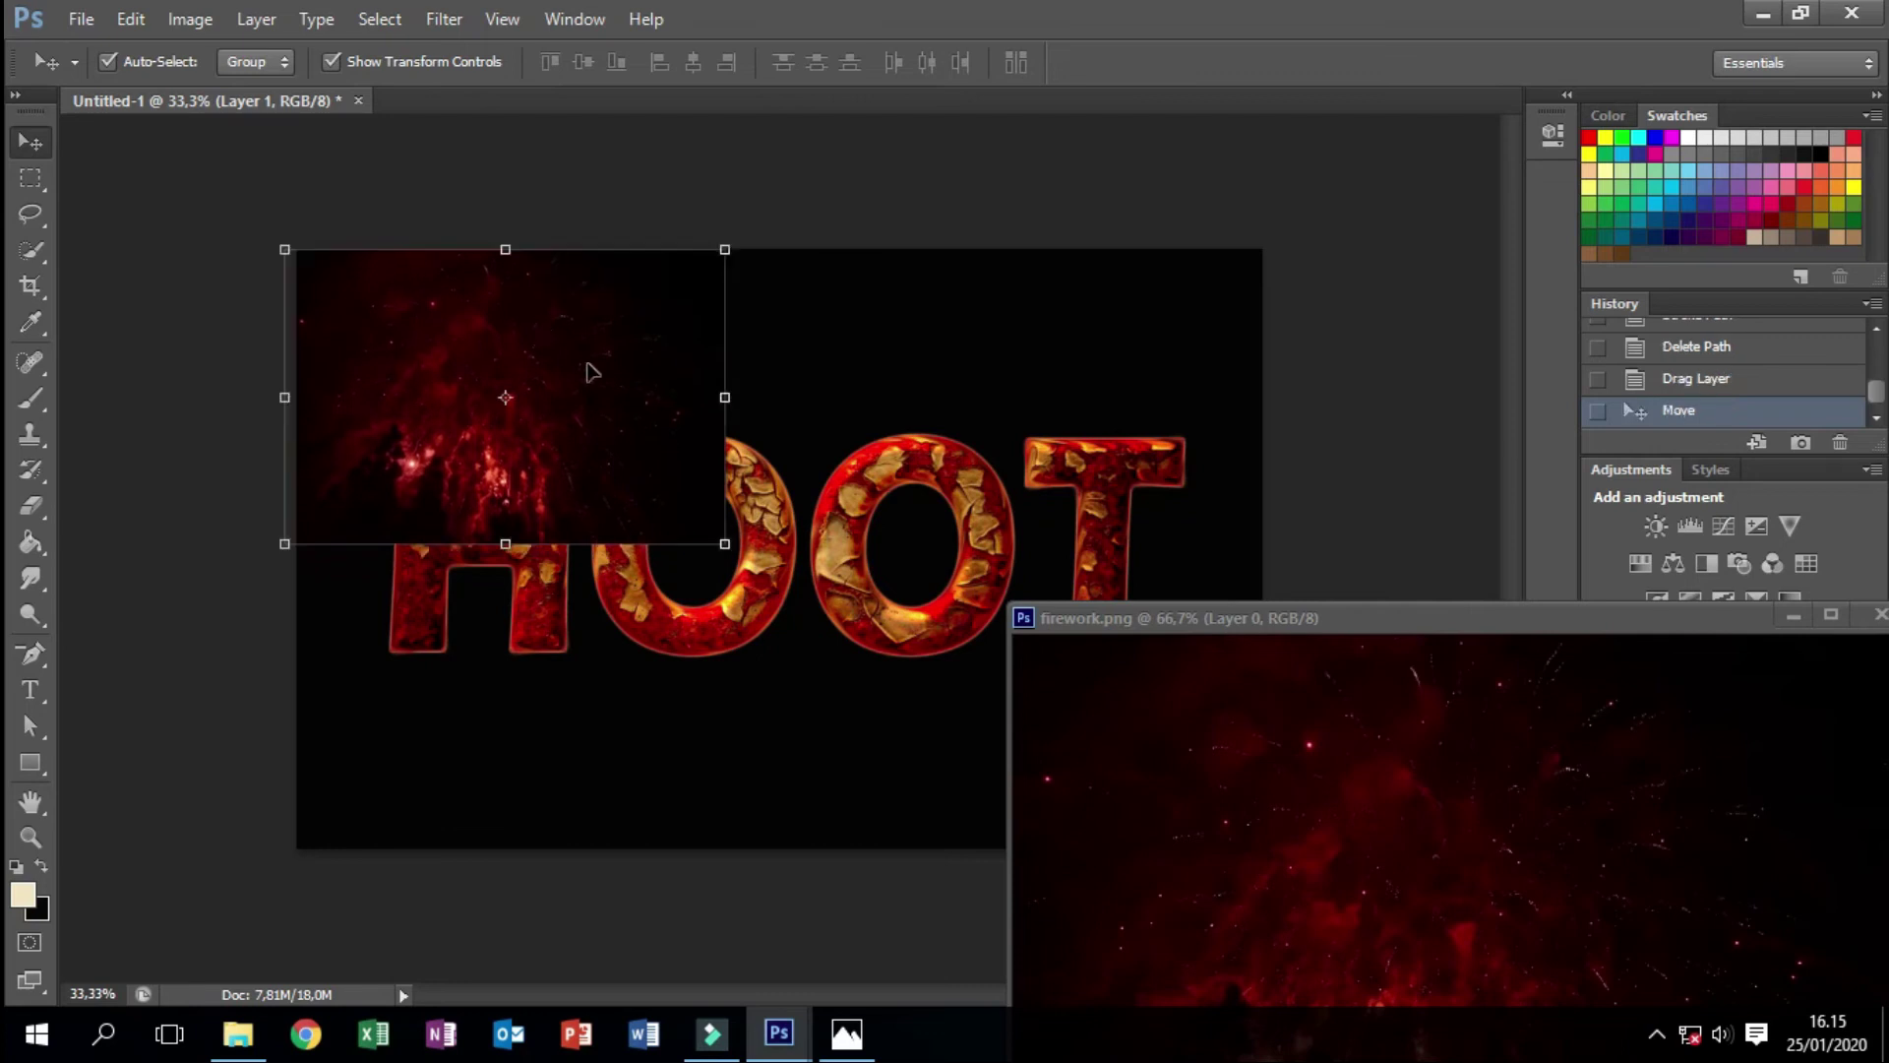
drag(1433, 616, 595, 470)
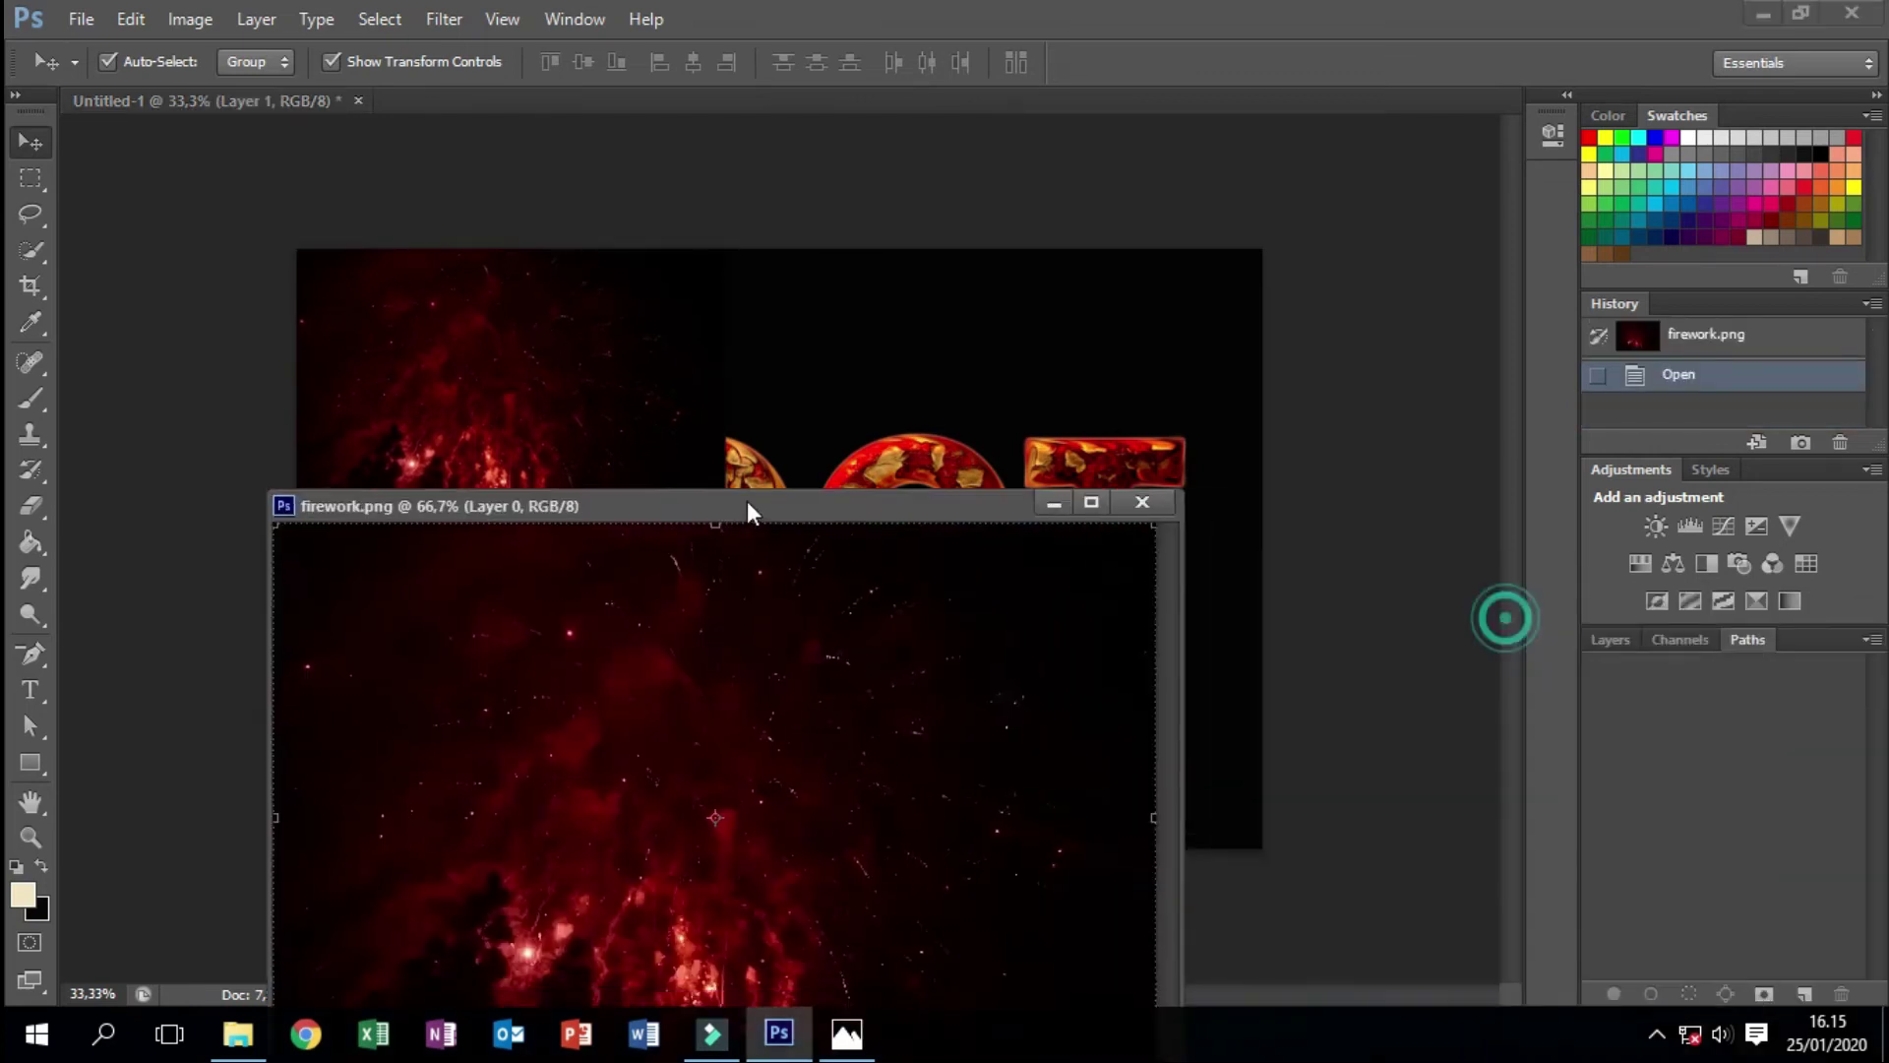
click(1061, 472)
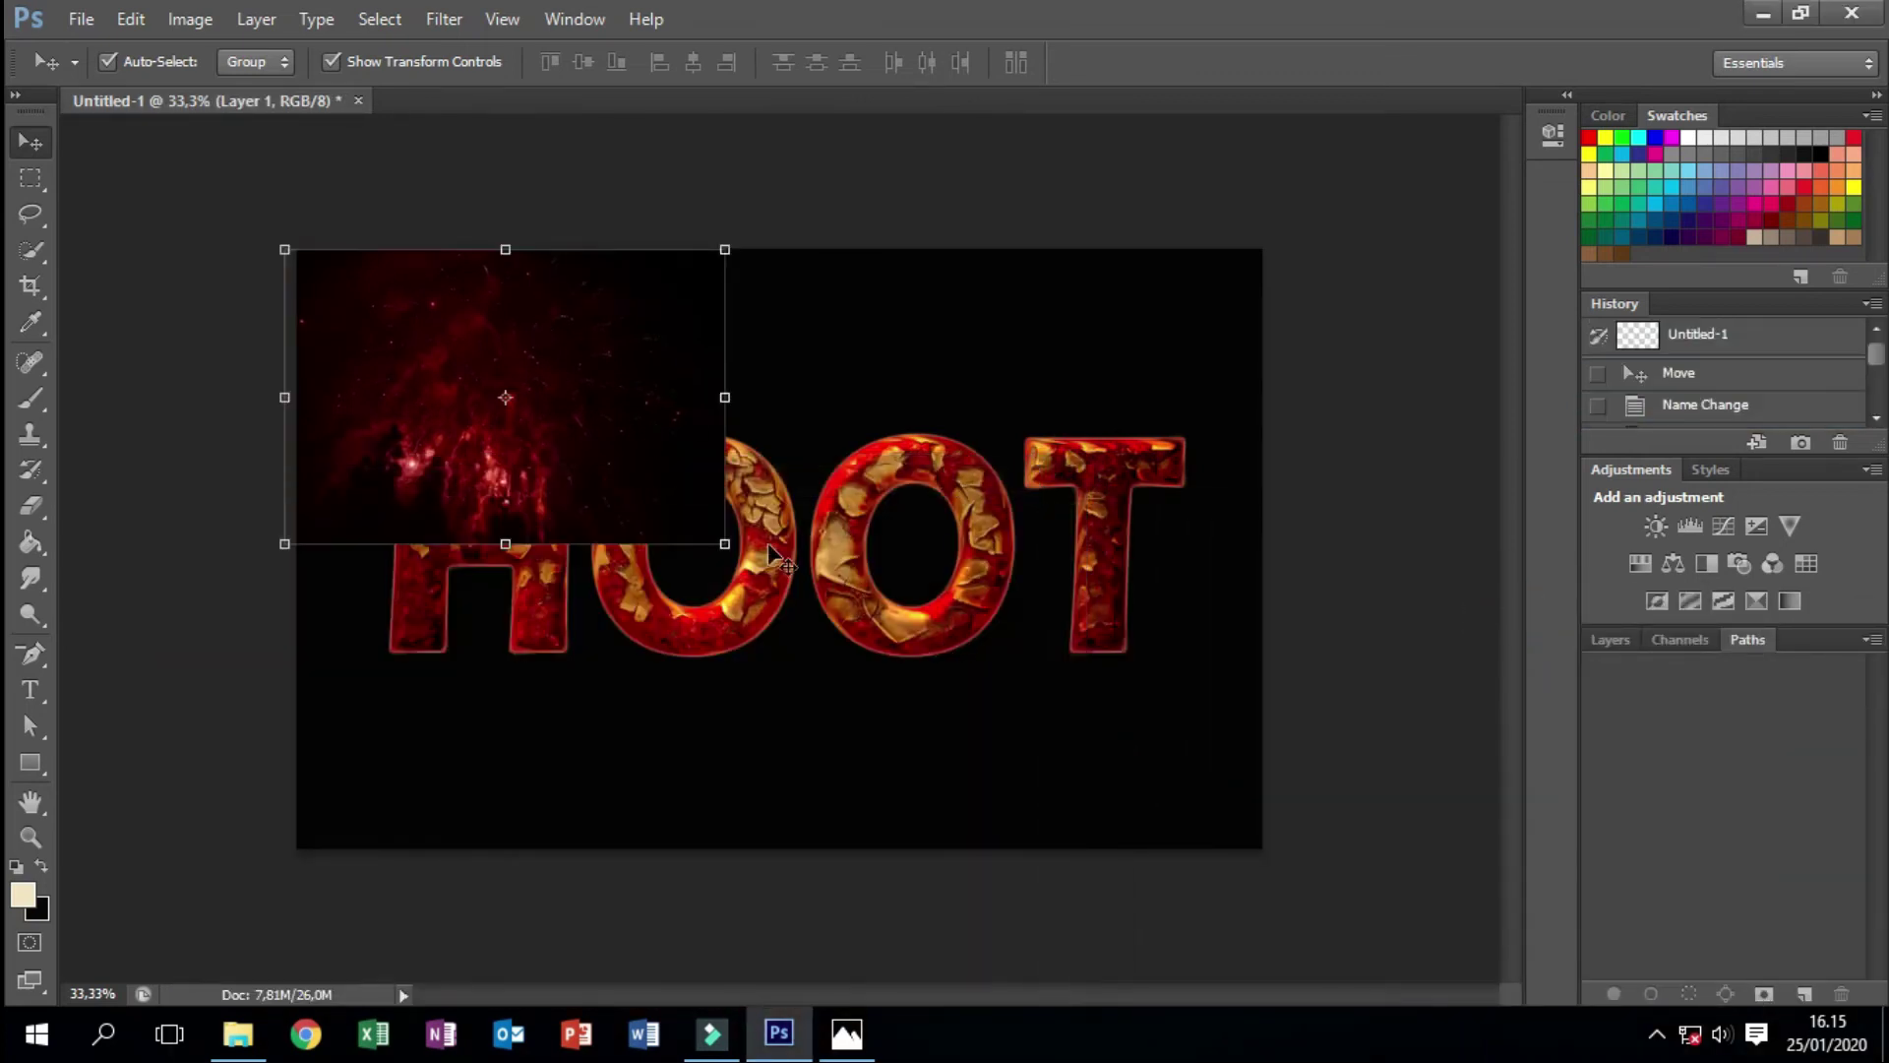
drag(728, 551, 1260, 845)
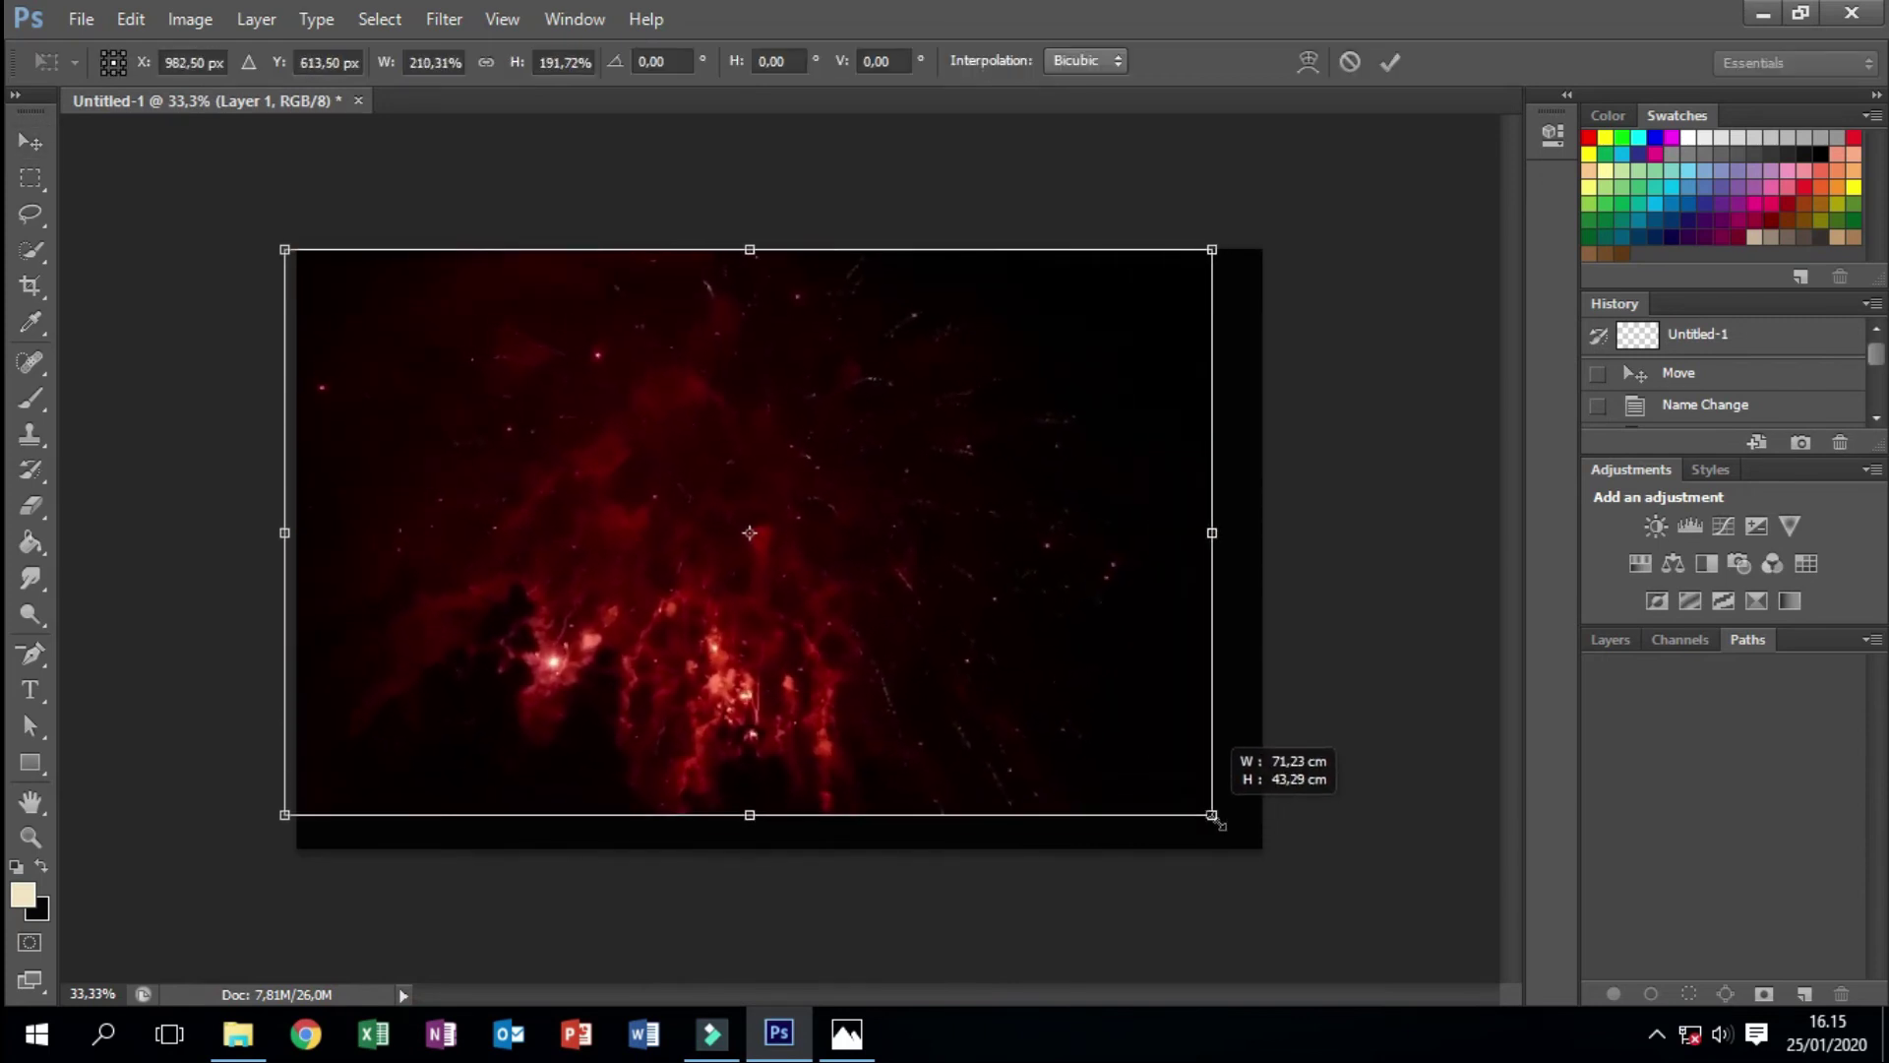
click(1389, 62)
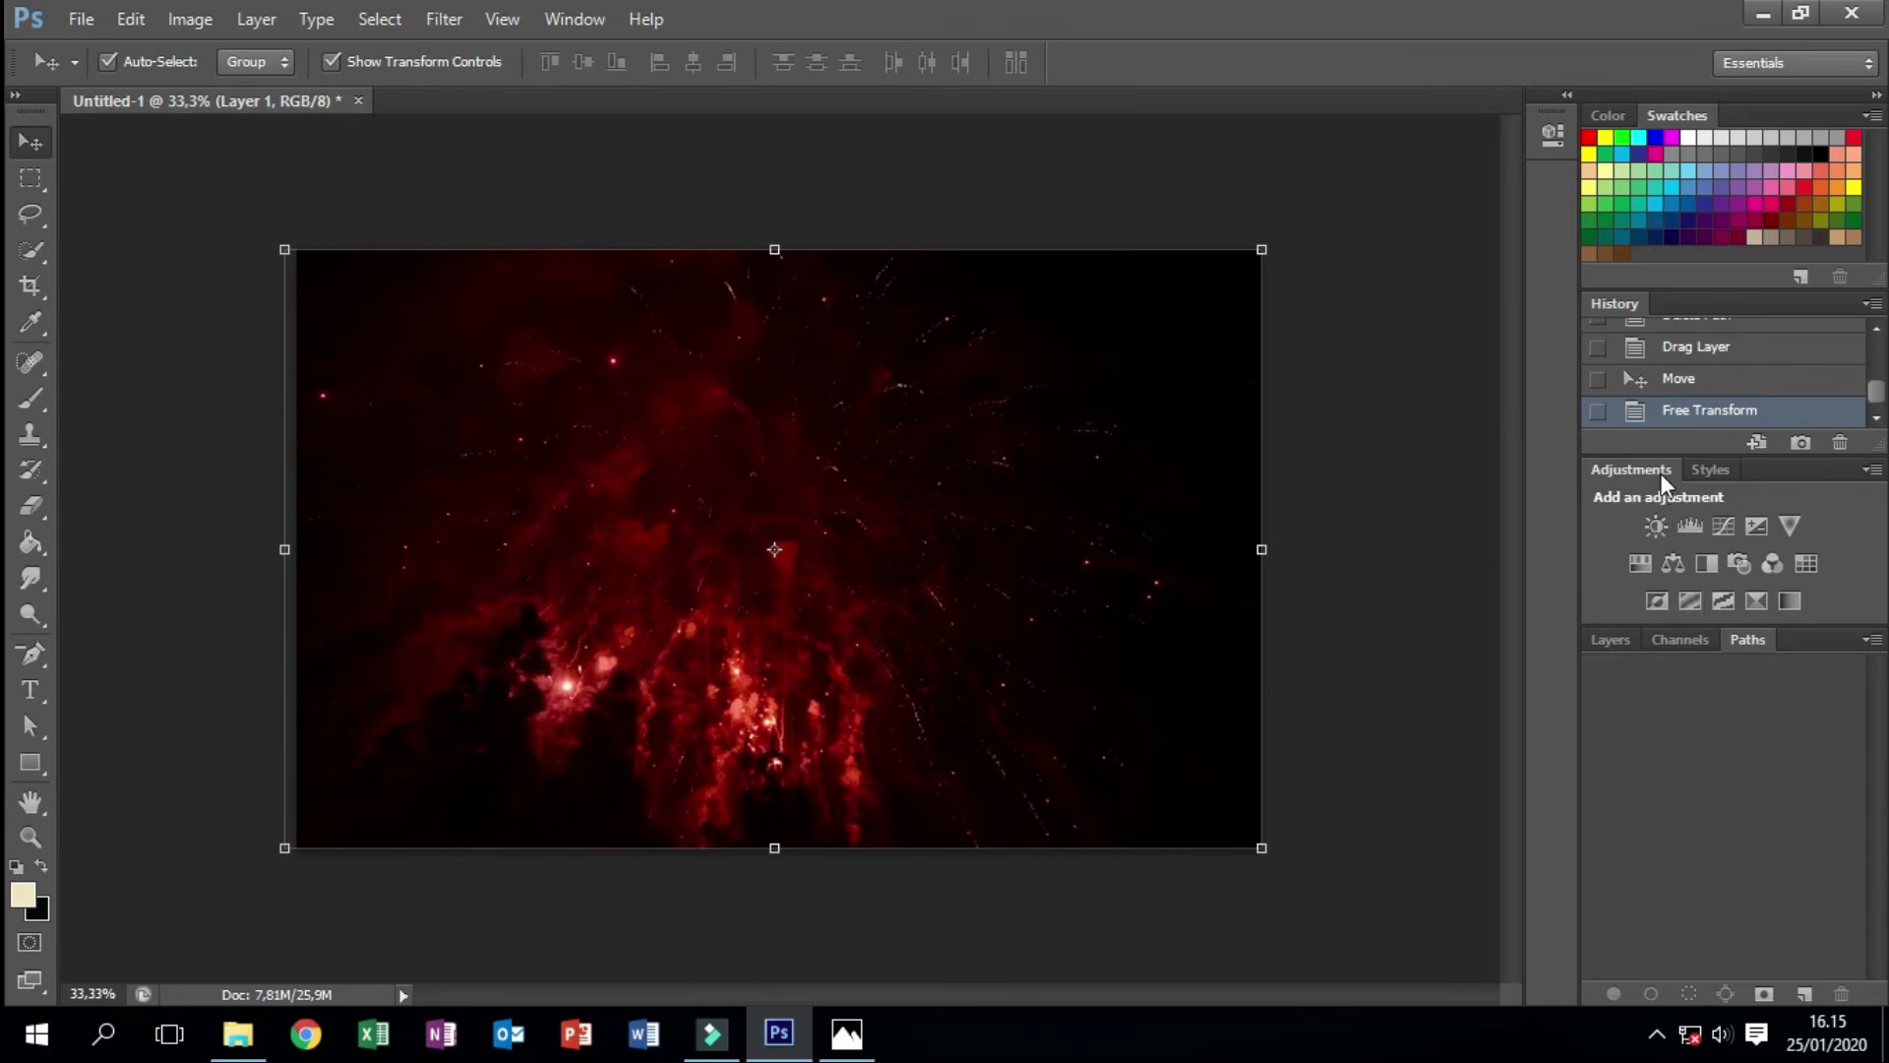
- Set Layer 1's blend mode to Linear Dodge (Add) so HOOT glows through the red sparks
click(1626, 645)
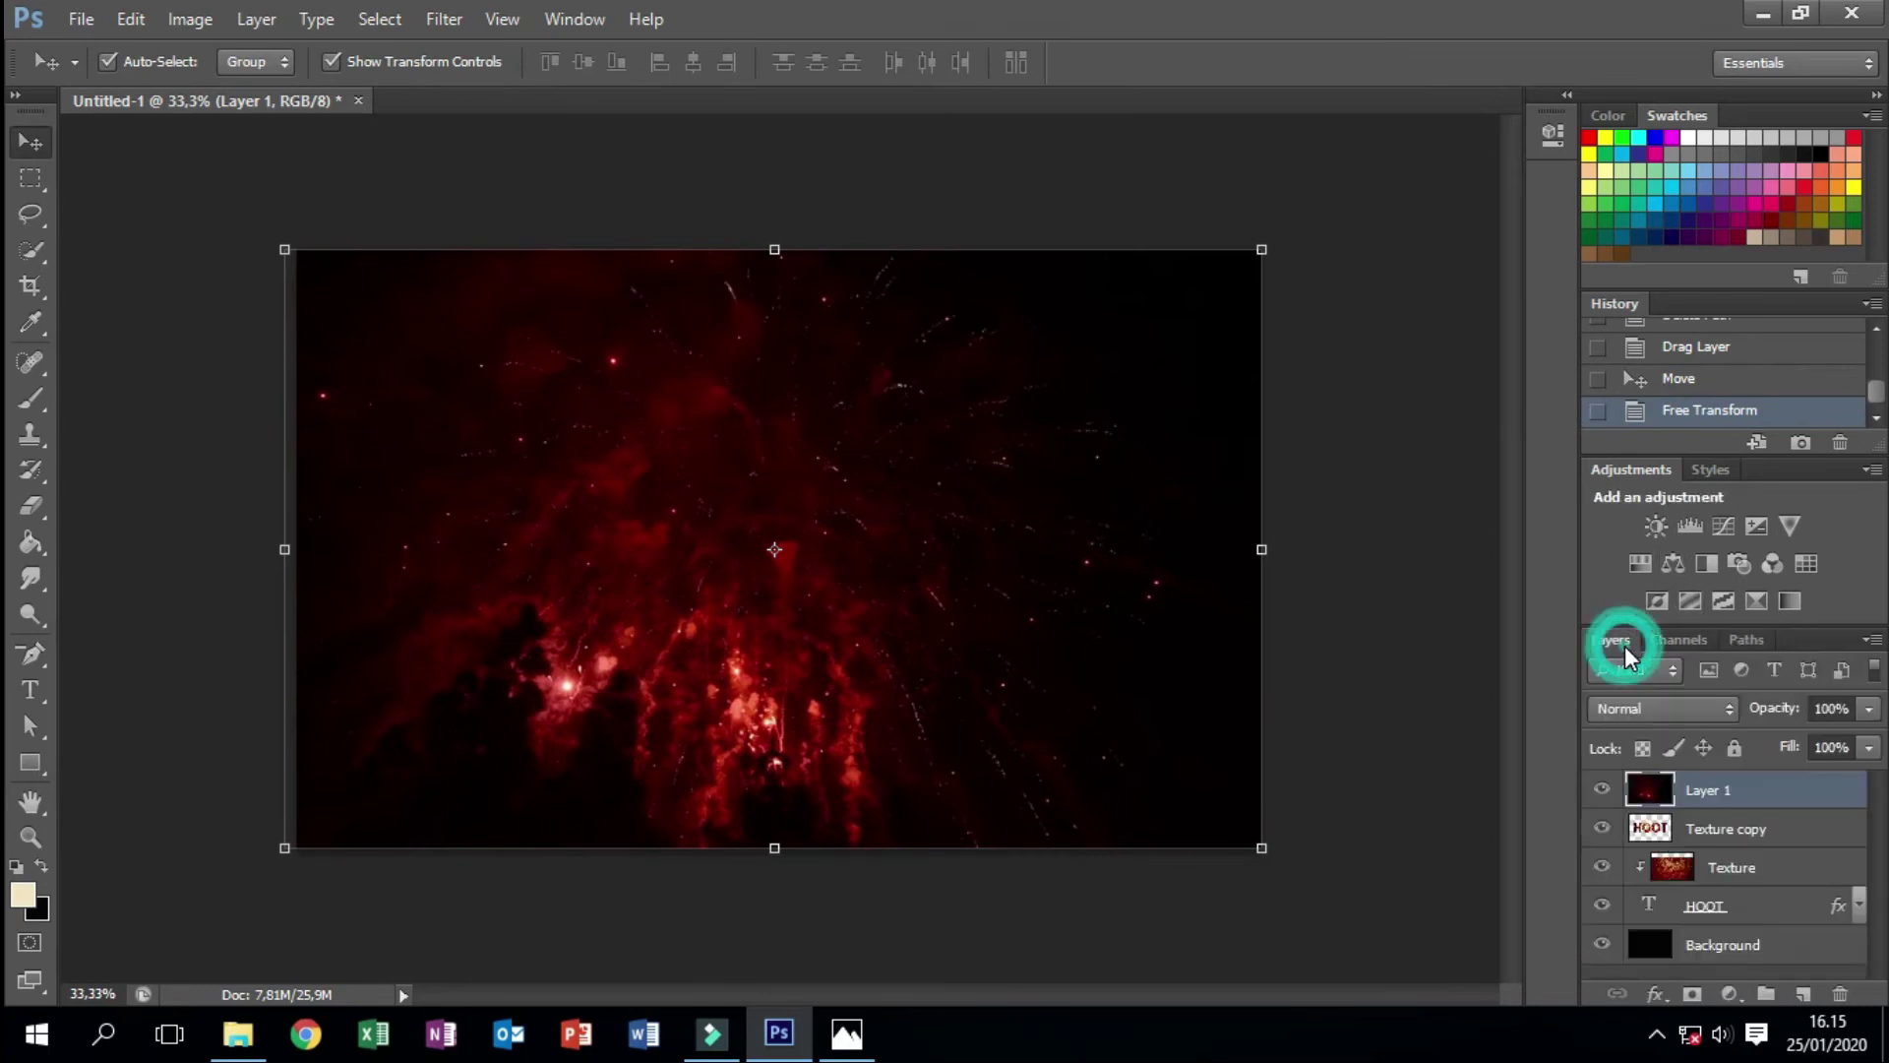
click(1776, 799)
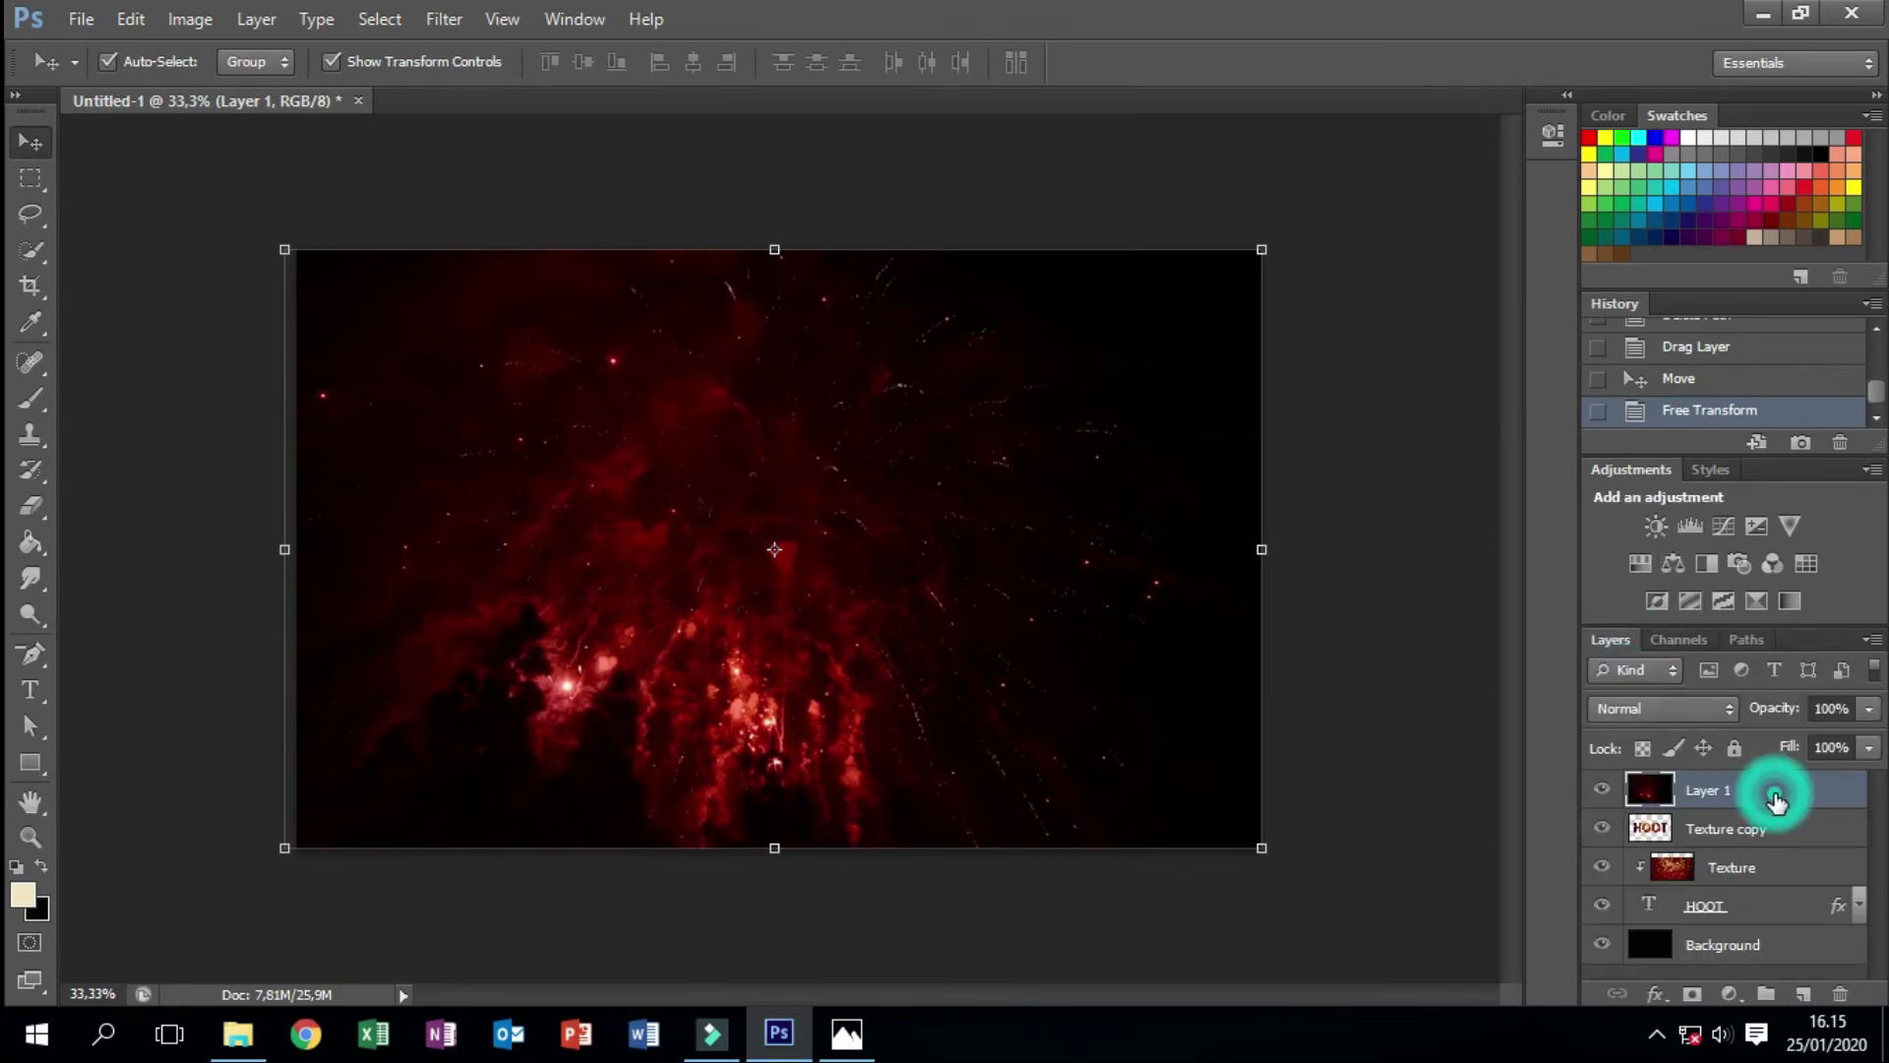
click(1687, 709)
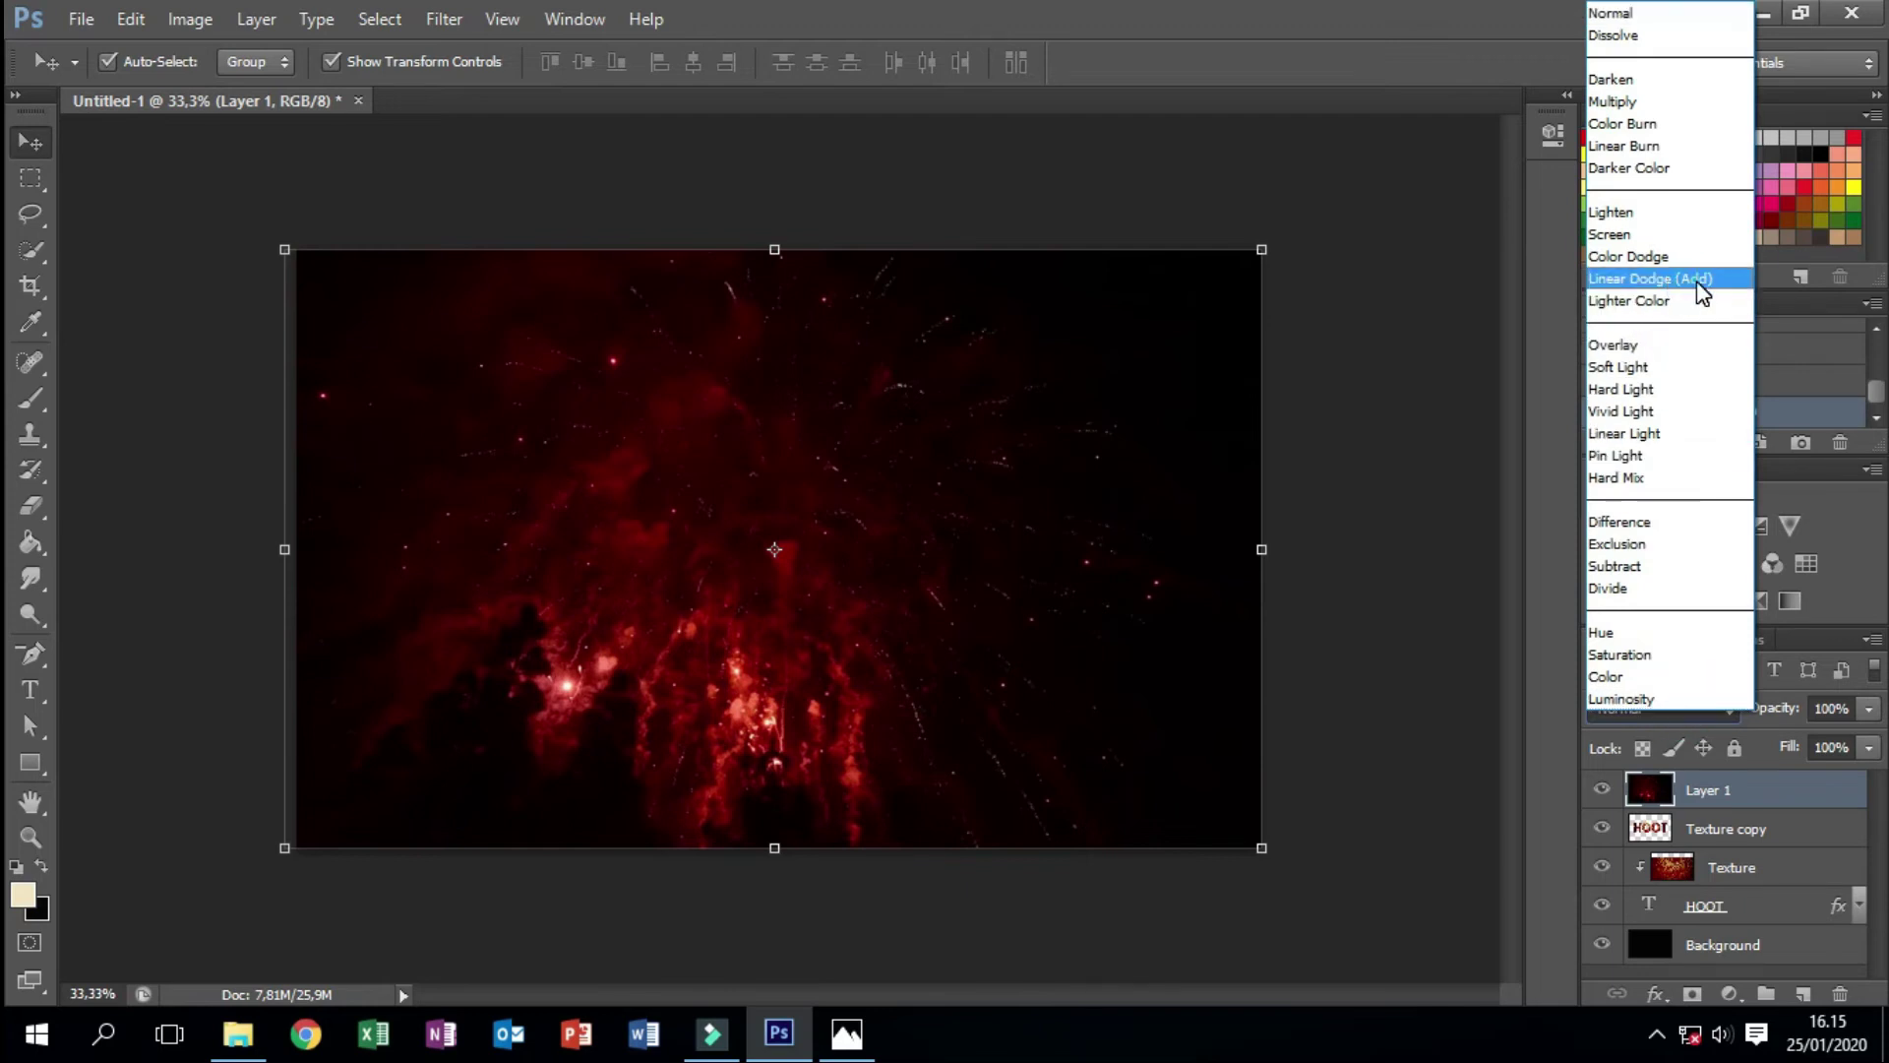
click(1702, 280)
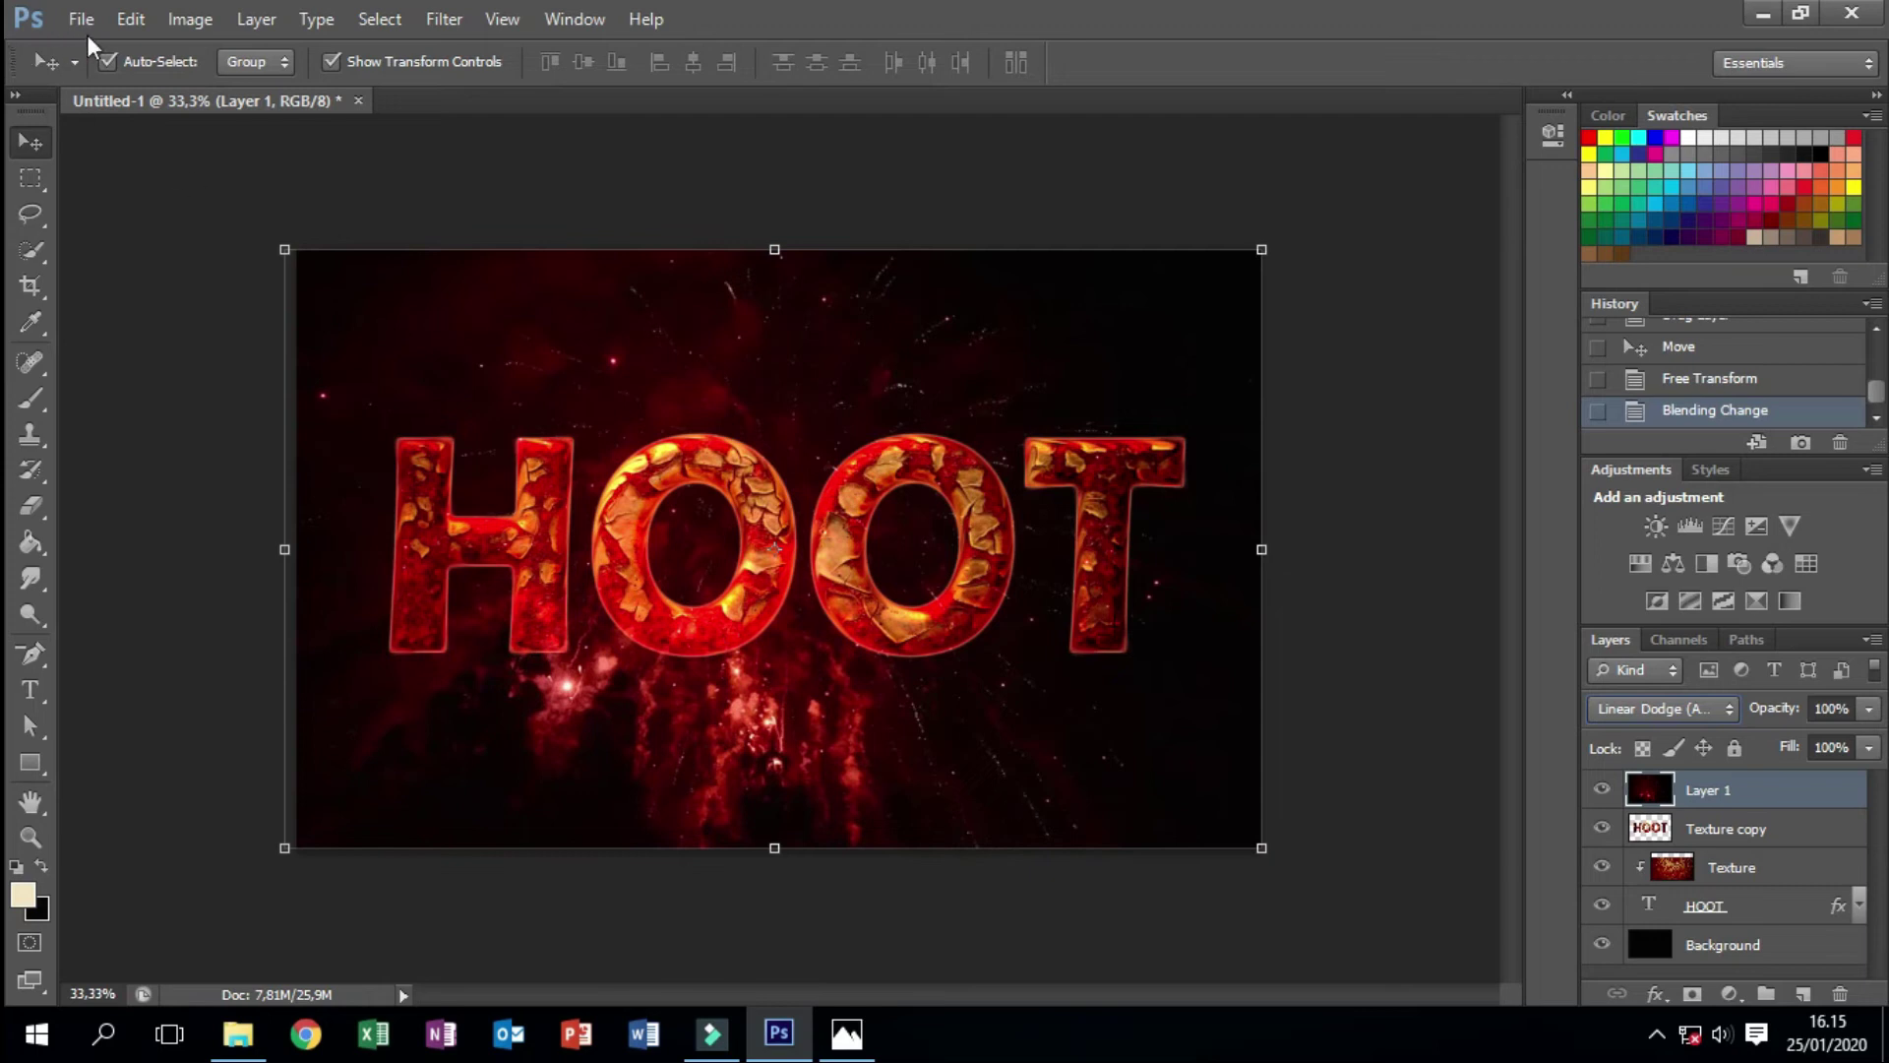
click(183, 21)
click(230, 96)
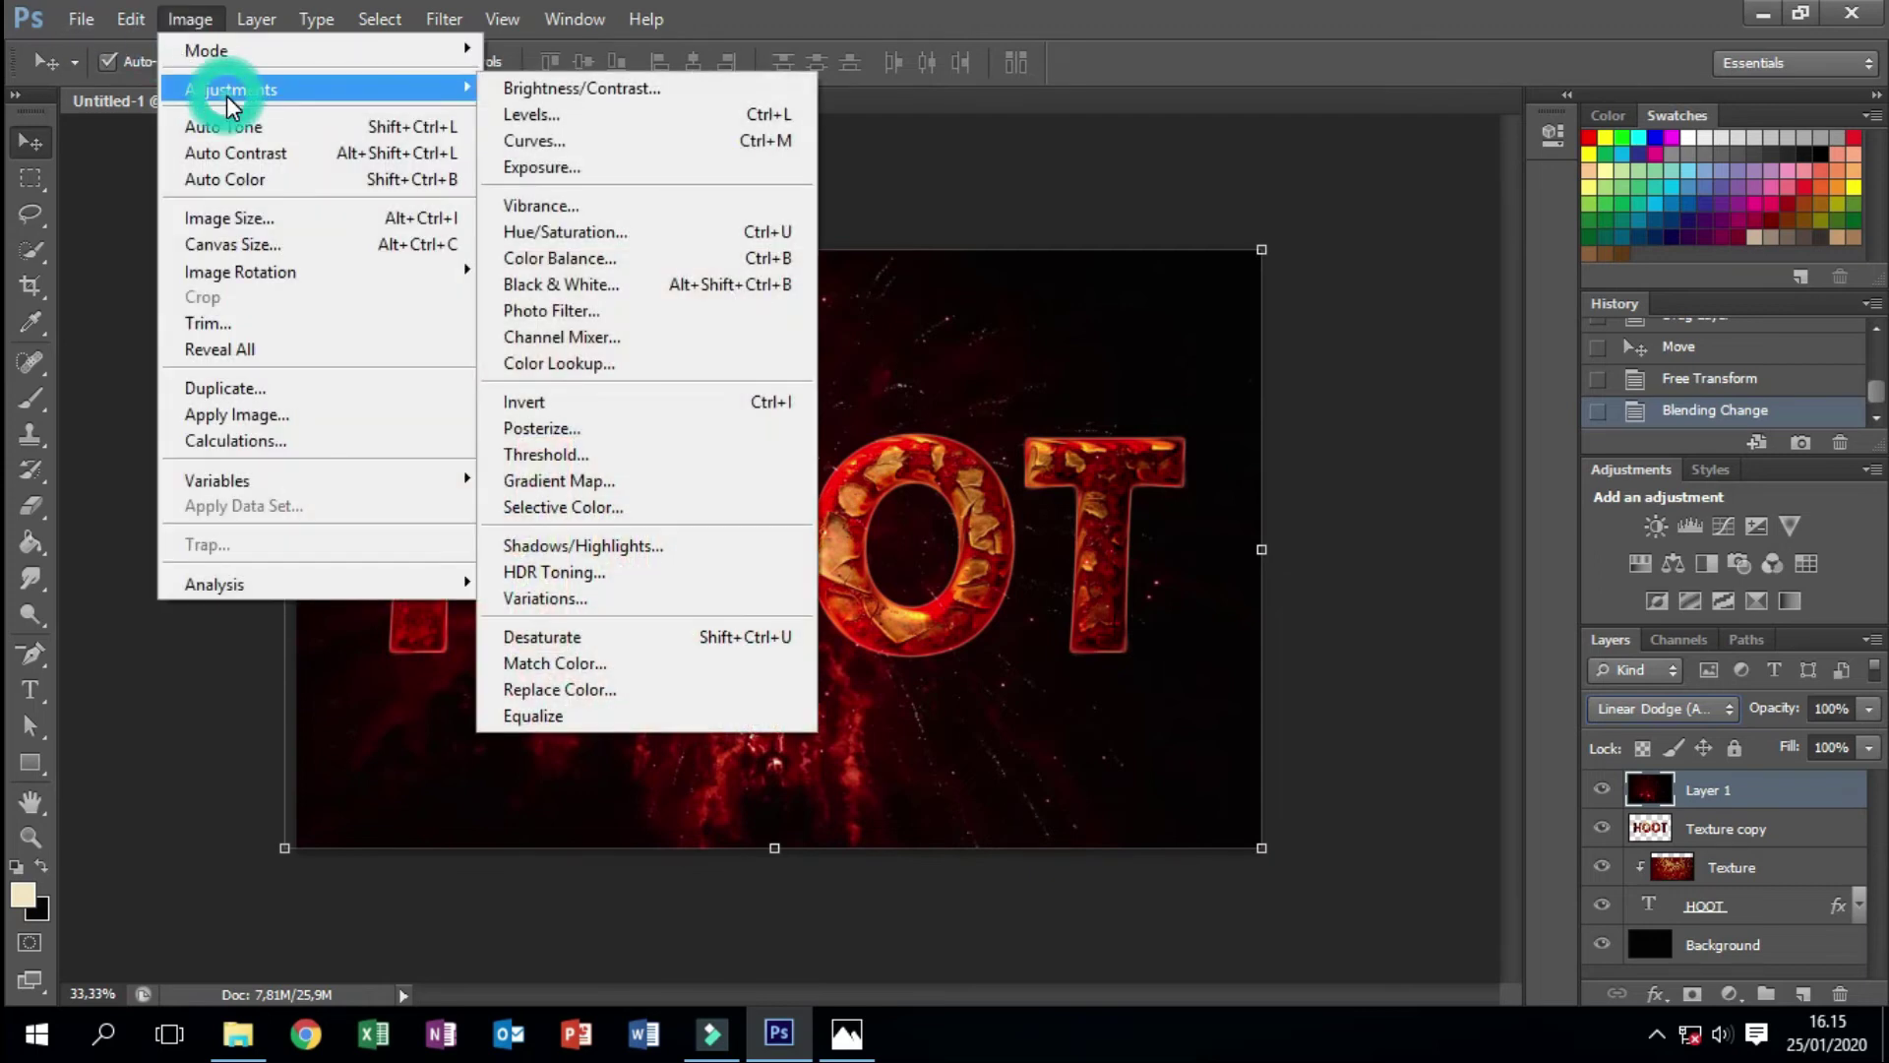
- Apply Hue/Saturation to Layer 1 at Hue +9, Saturation +67, with Colorize off
click(610, 233)
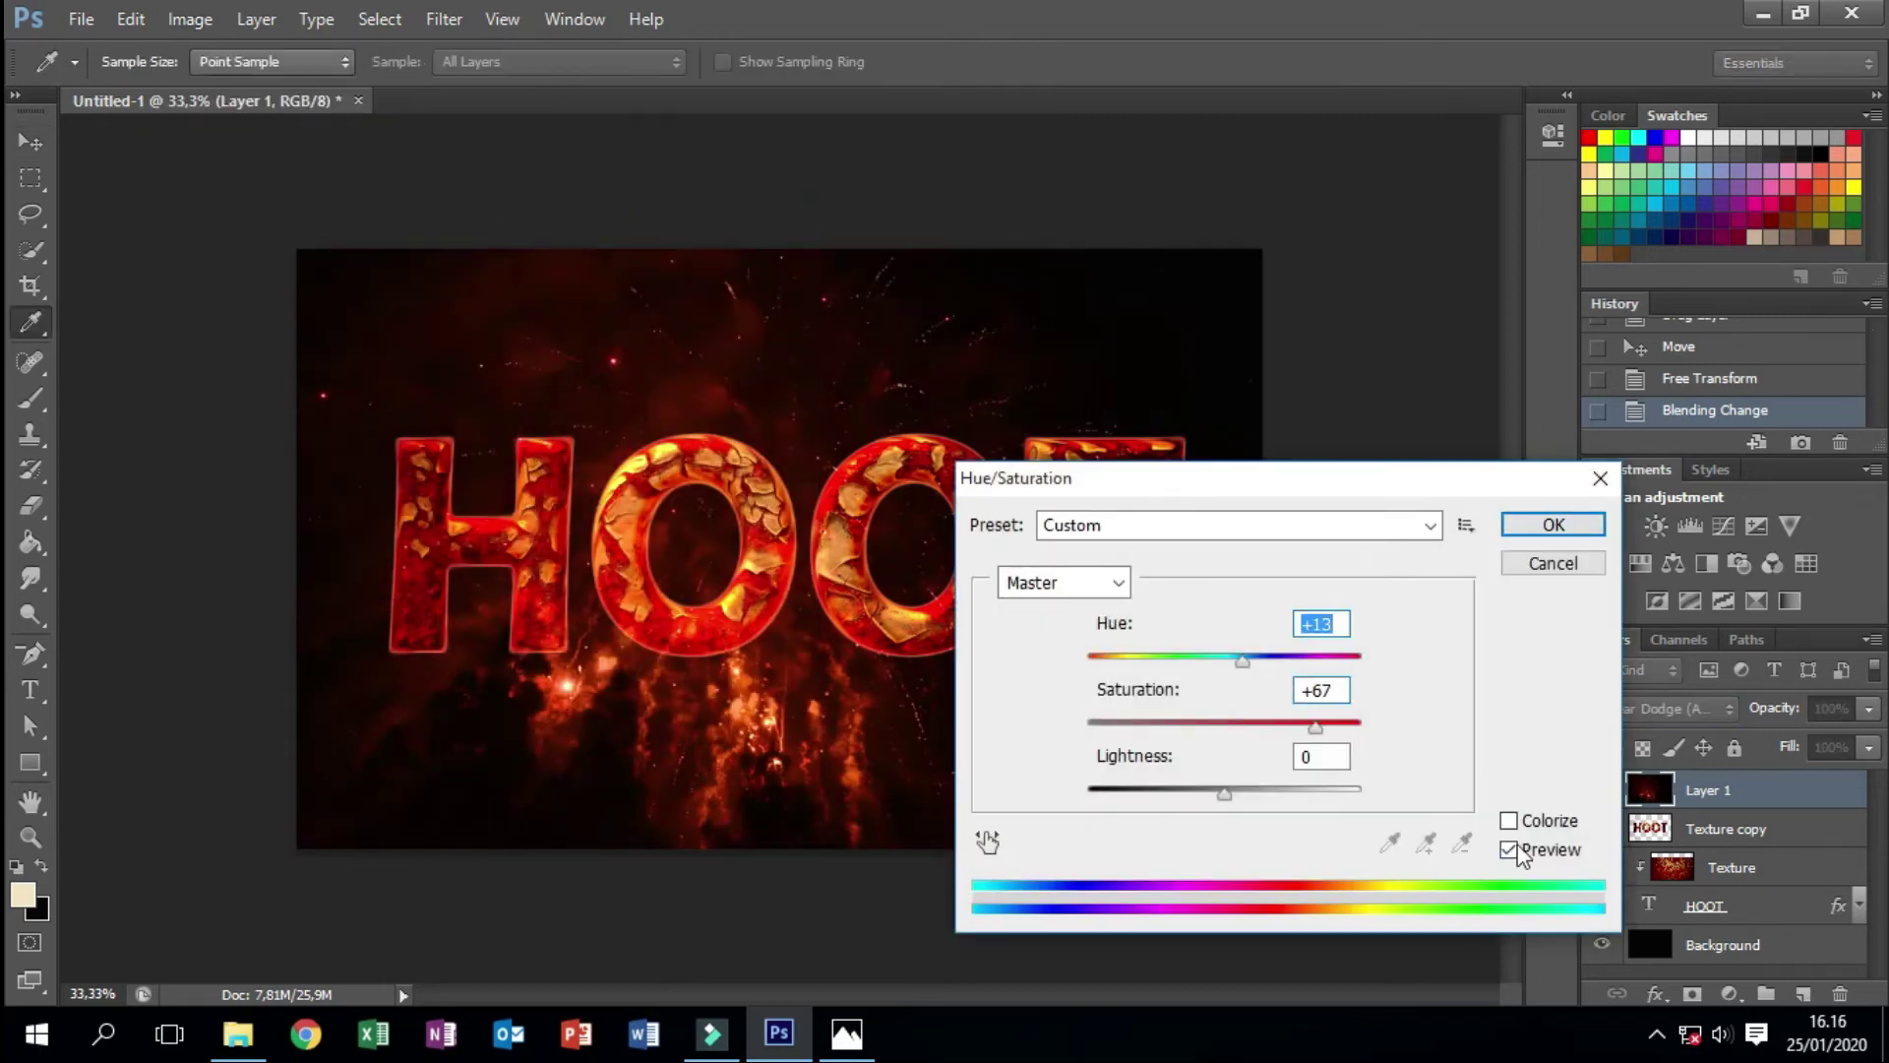
click(1510, 821)
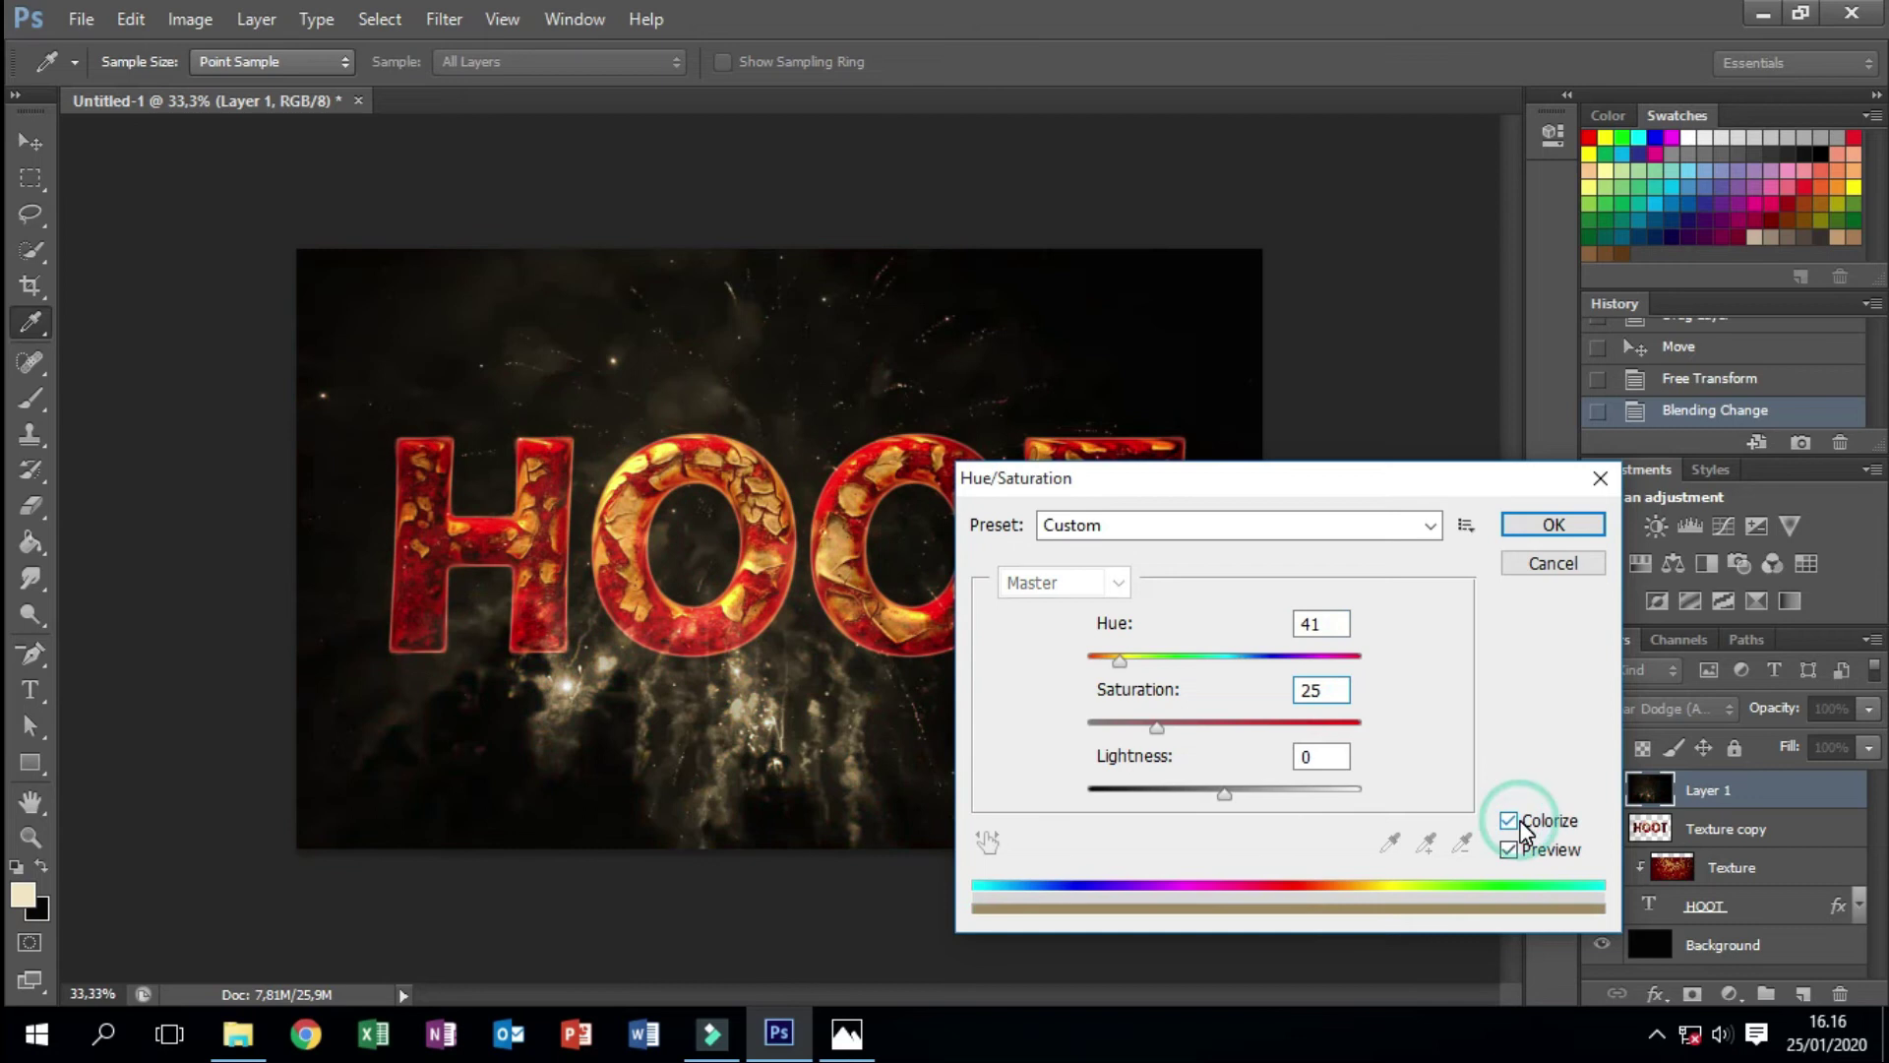
drag(1119, 659, 1295, 659)
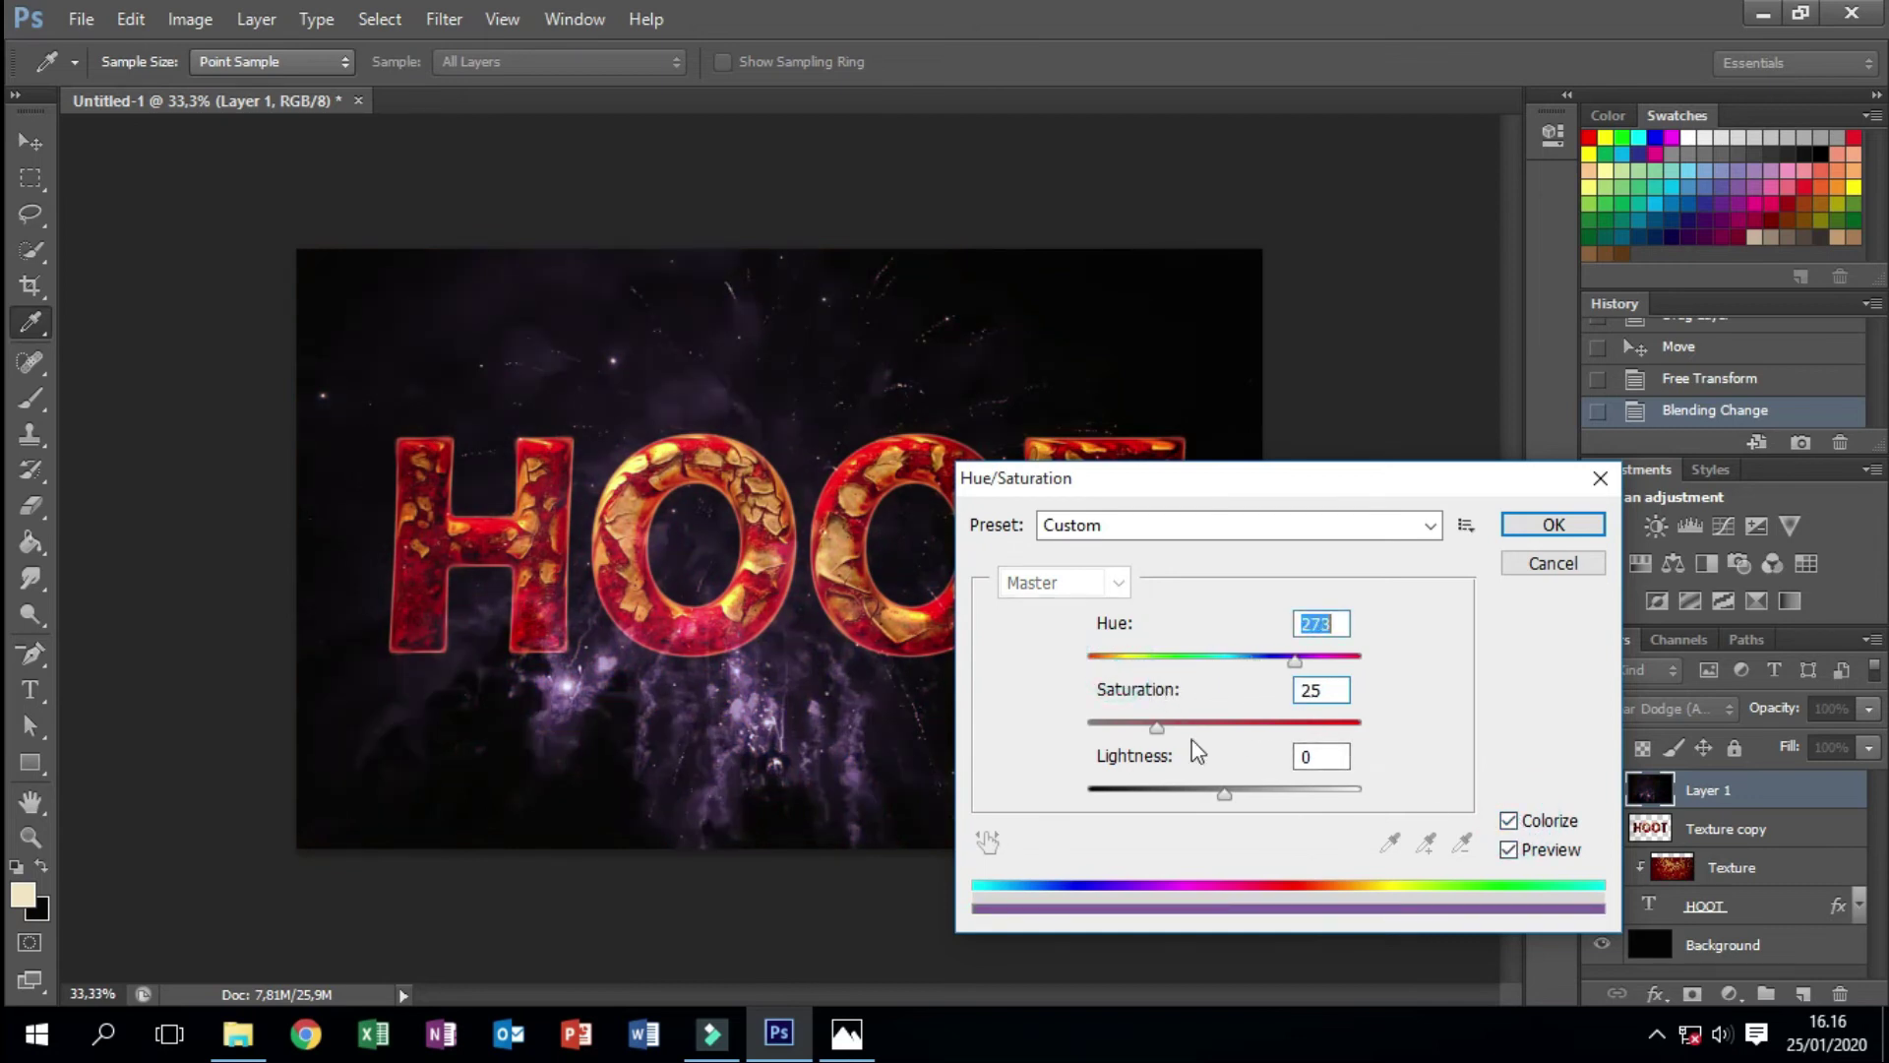
mouse_move(1157, 728)
mouse_down()
mouse_move(1282, 747)
mouse_move(1122, 748)
mouse_move(1189, 733)
mouse_up()
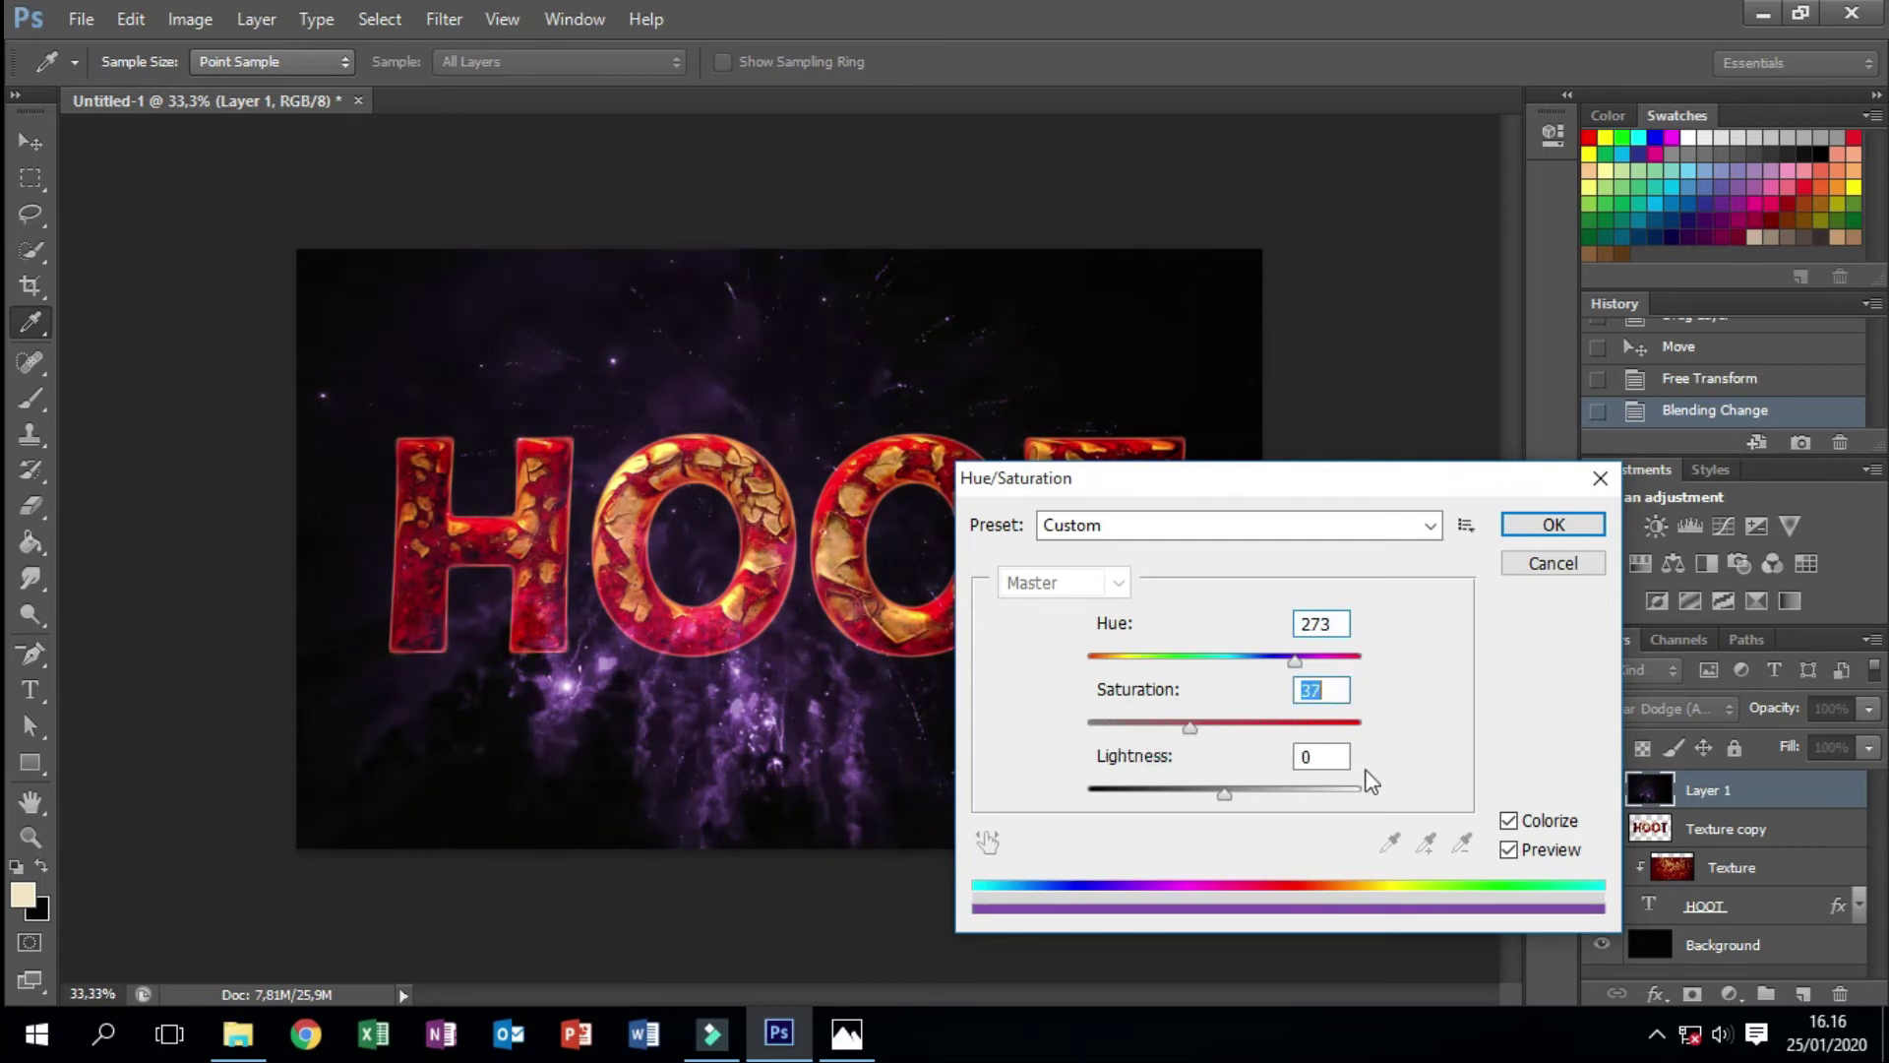
click(1511, 821)
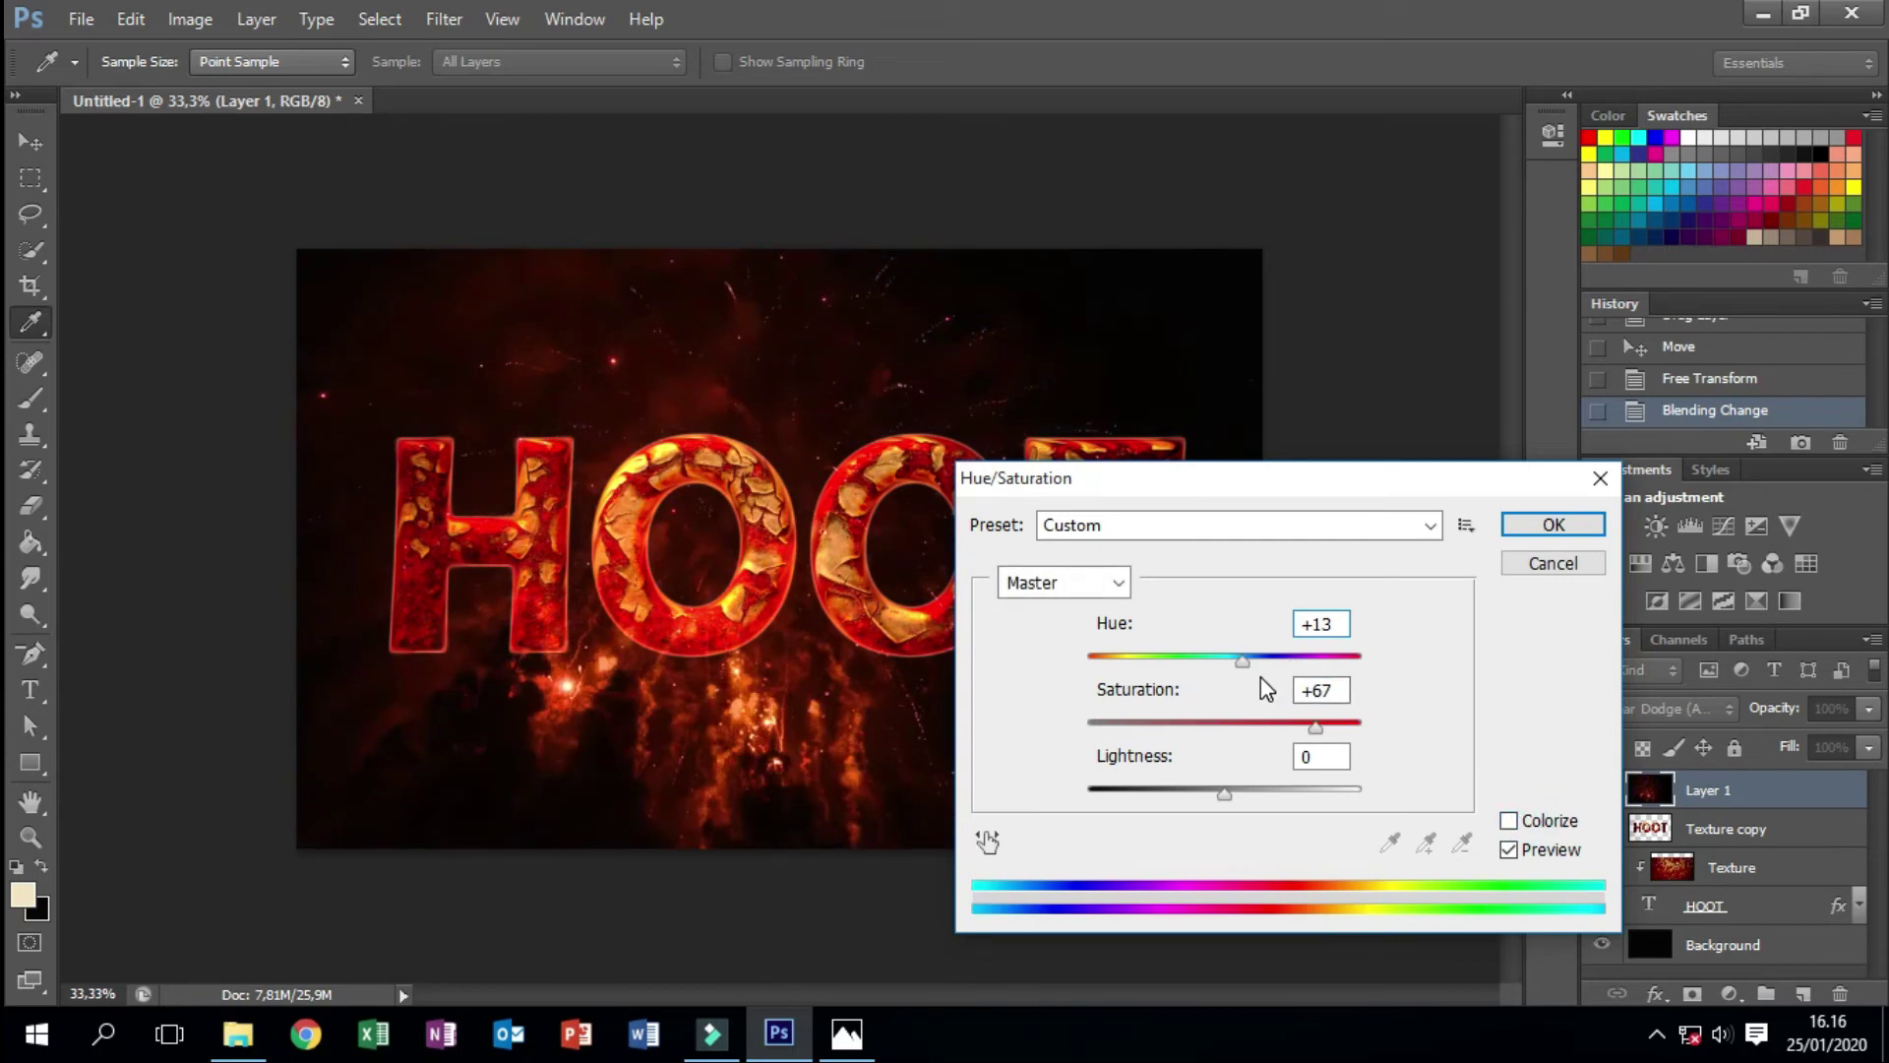
drag(1242, 660, 1237, 659)
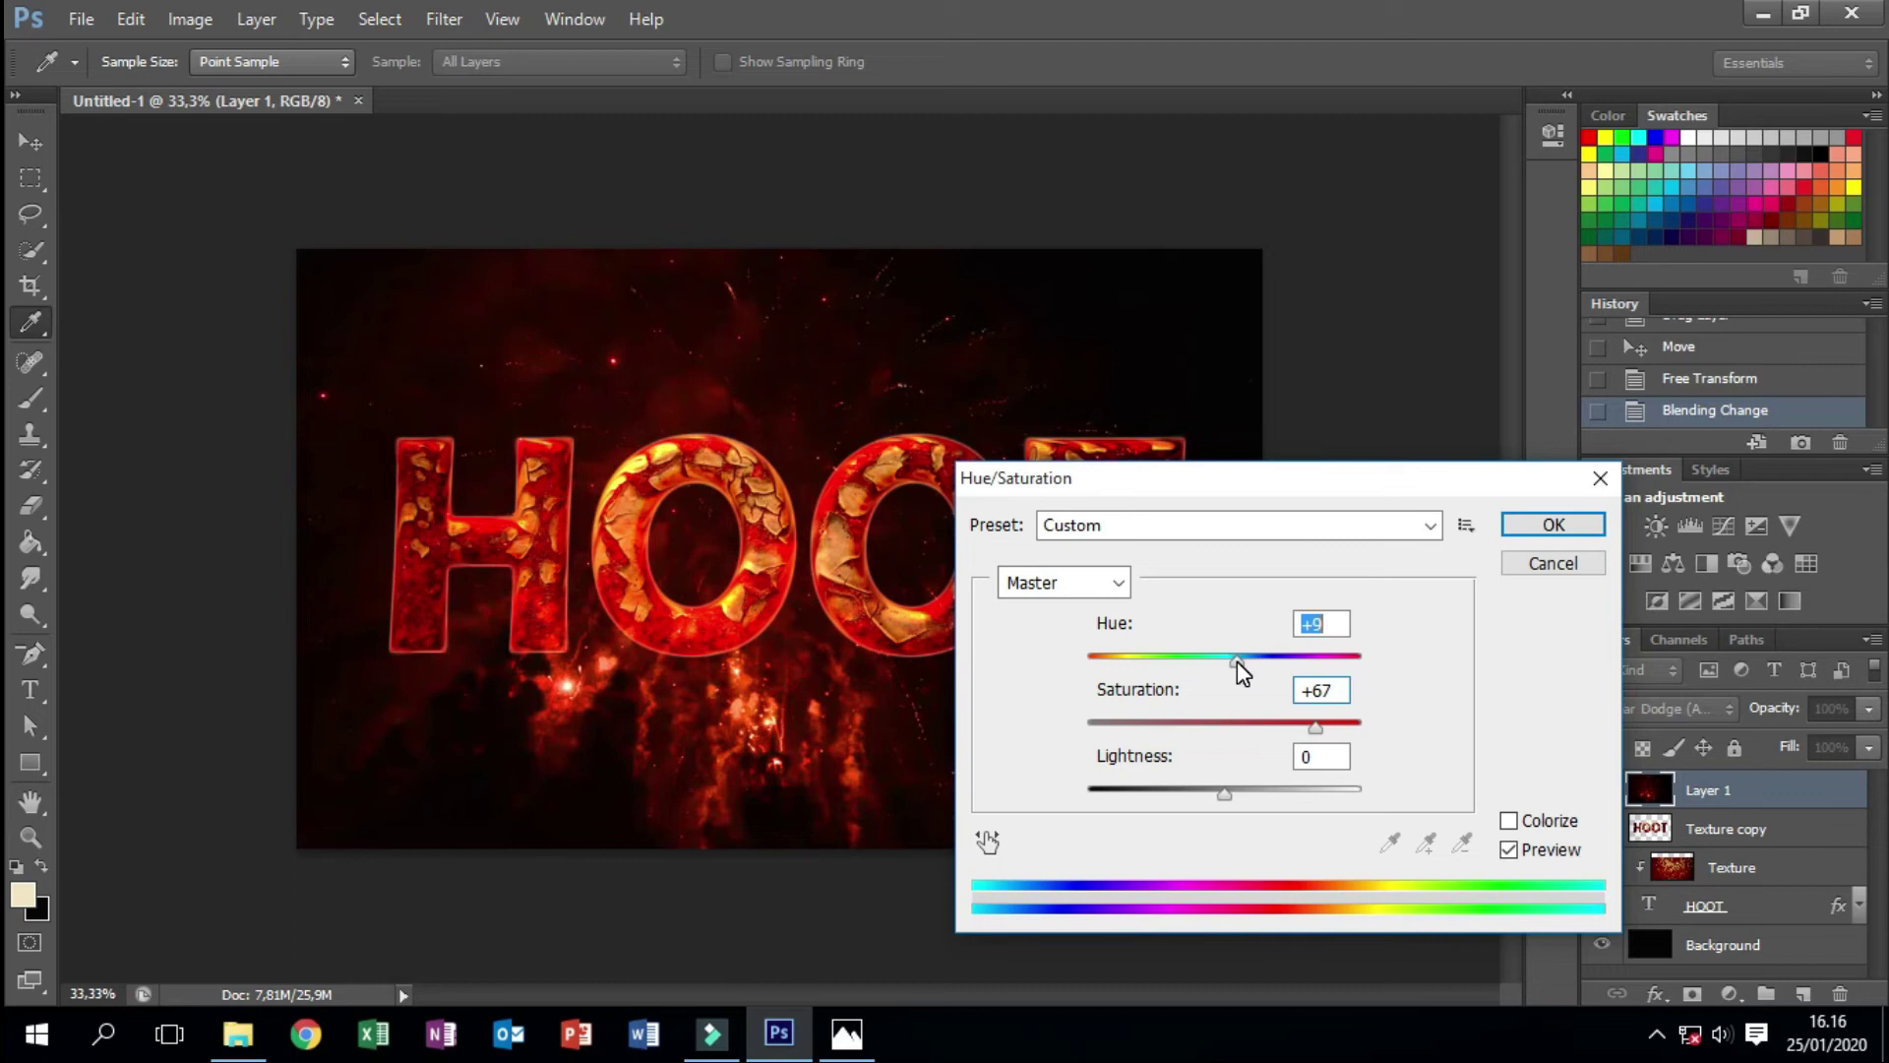
click(1553, 525)
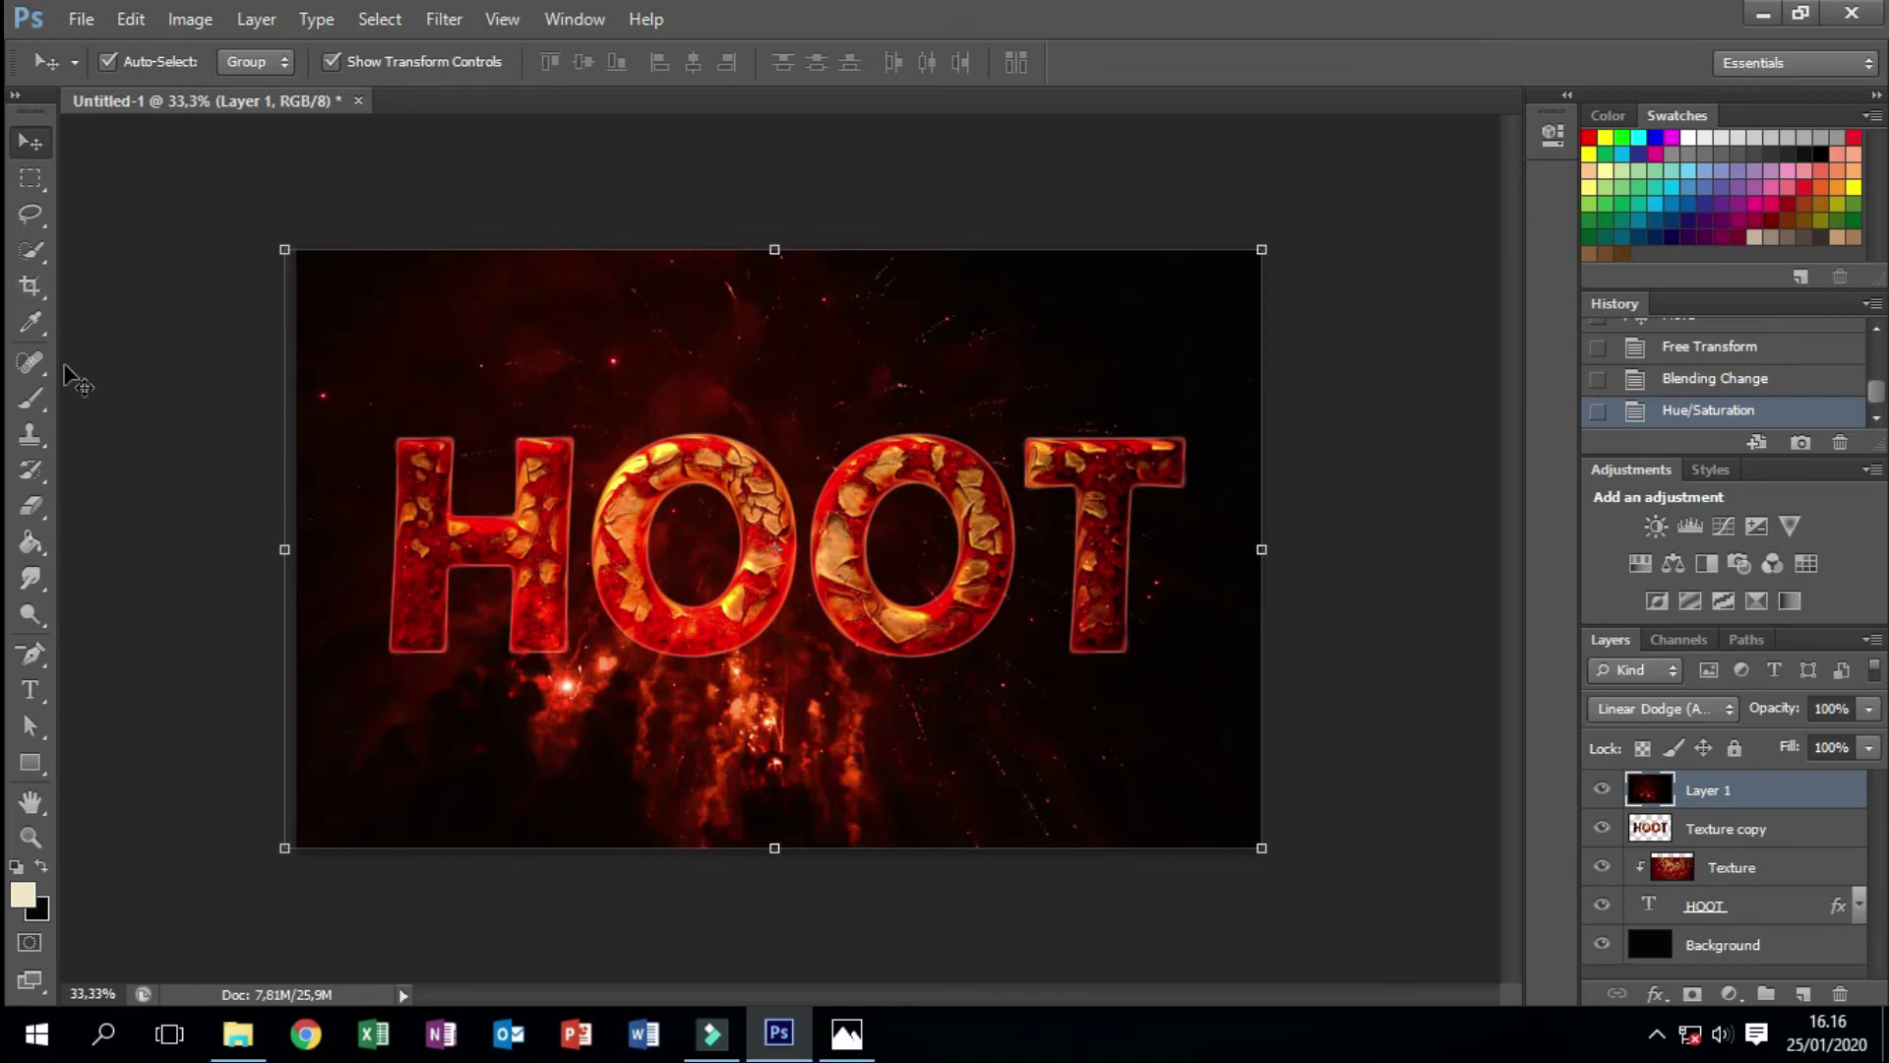
- Choose the Brush tool with a flame preset from the fire set, shrunk to 1057 px
click(35, 406)
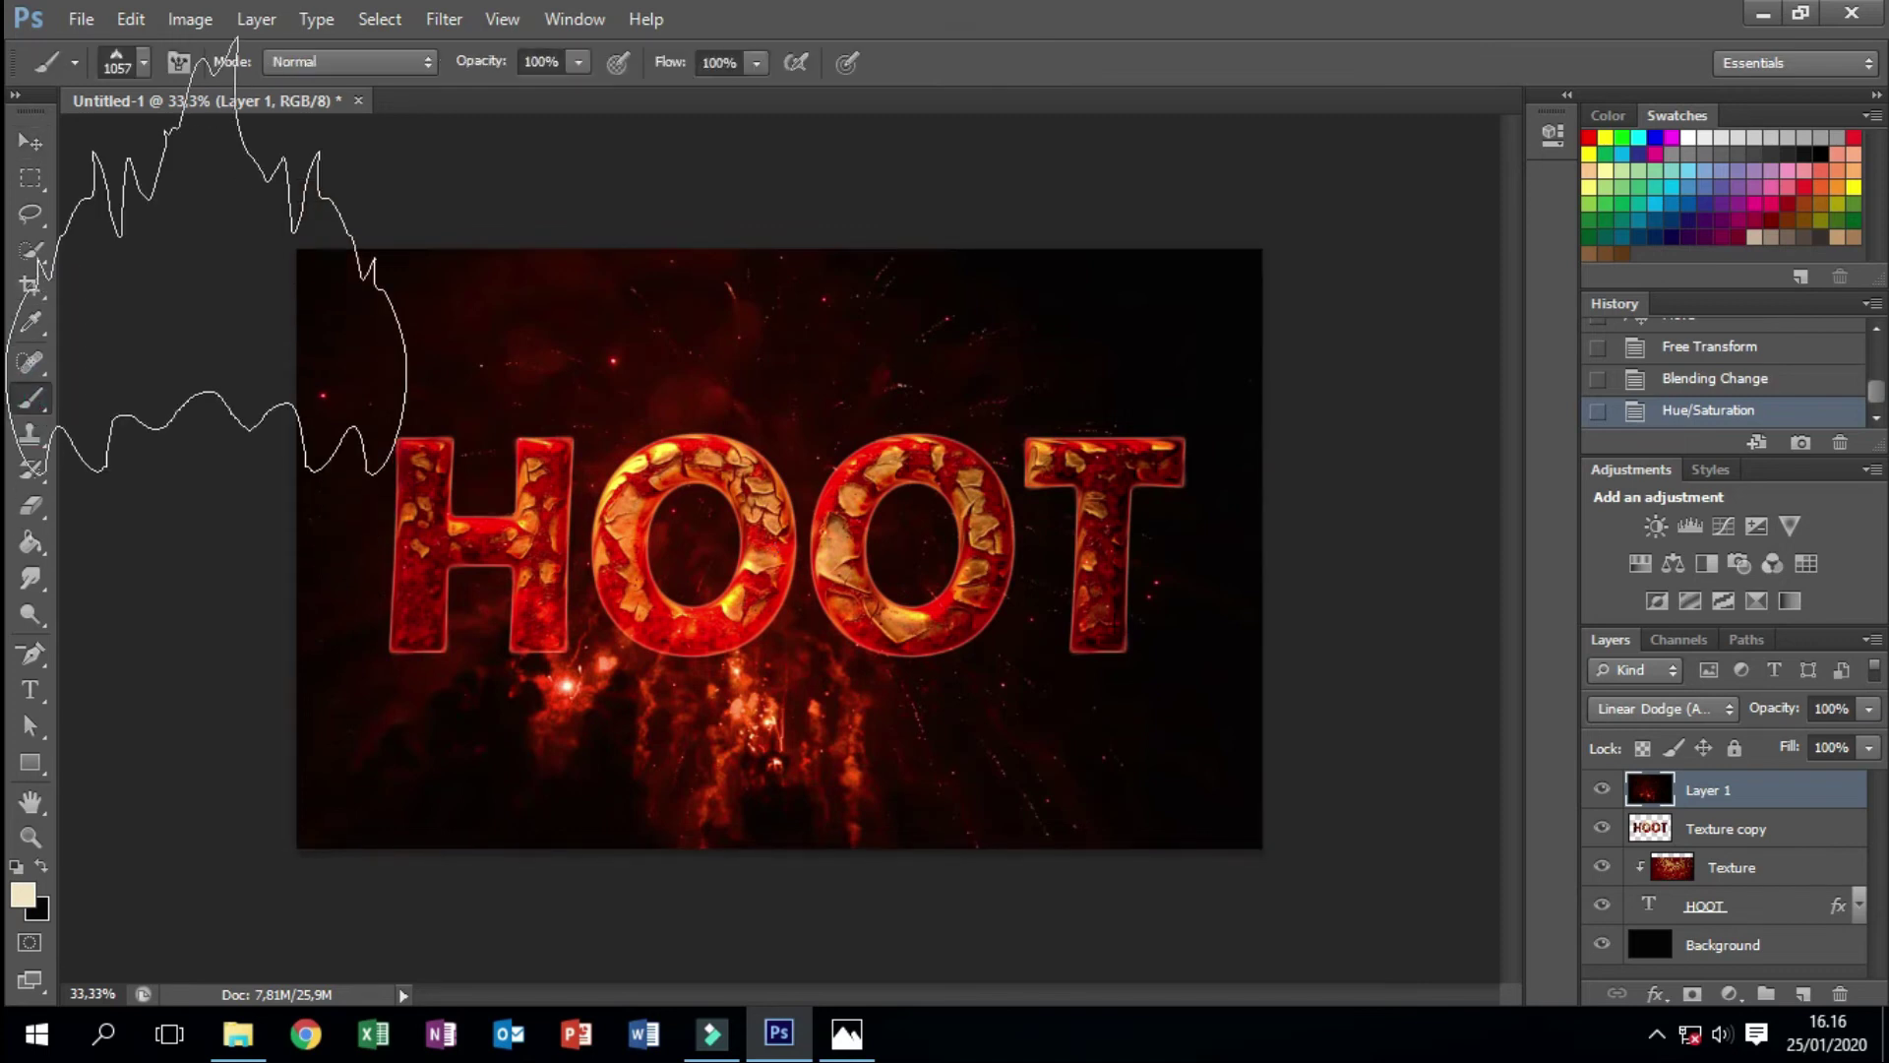
click(146, 65)
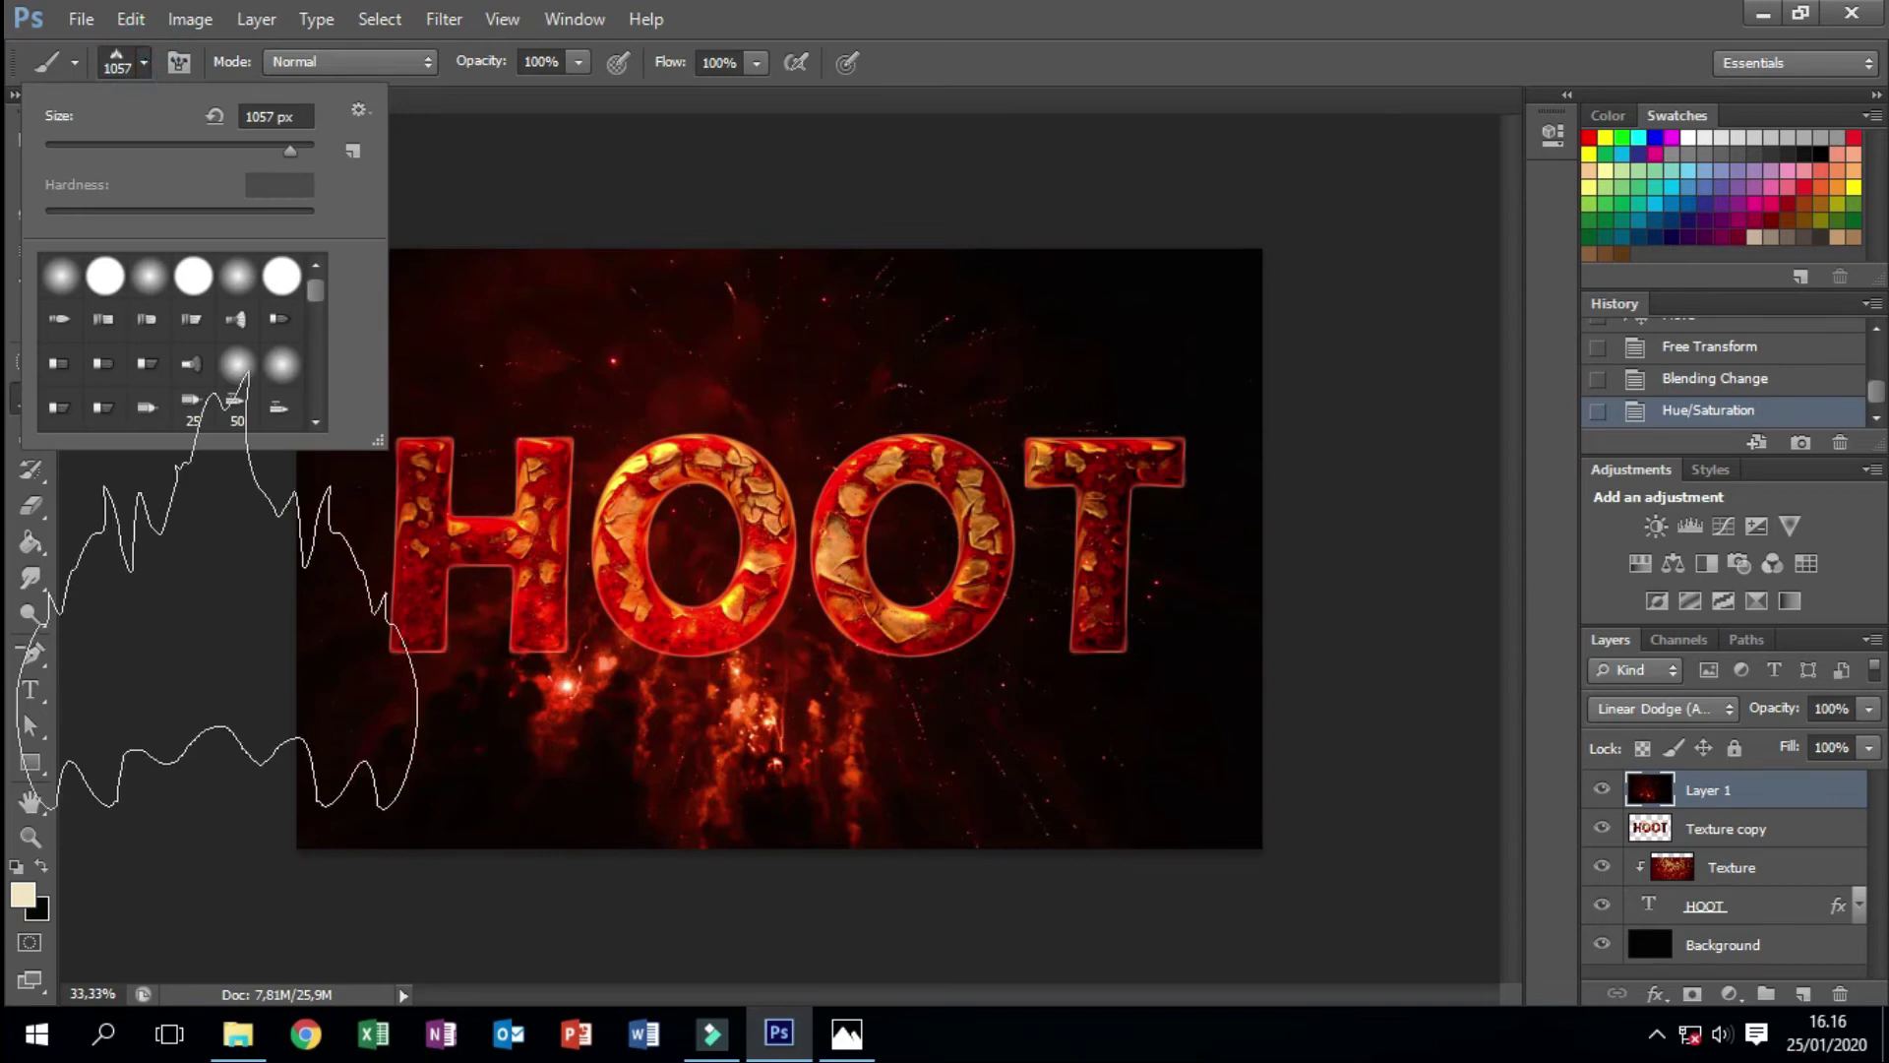
scroll(212, 330, down, 2)
scroll(211, 330, down, 2)
scroll(207, 320, down, 2)
scroll(209, 354, down, 2)
scroll(212, 384, down, 2)
scroll(221, 378, down, 2)
scroll(226, 379, down, 2)
scroll(231, 383, down, 2)
scroll(238, 392, down, 2)
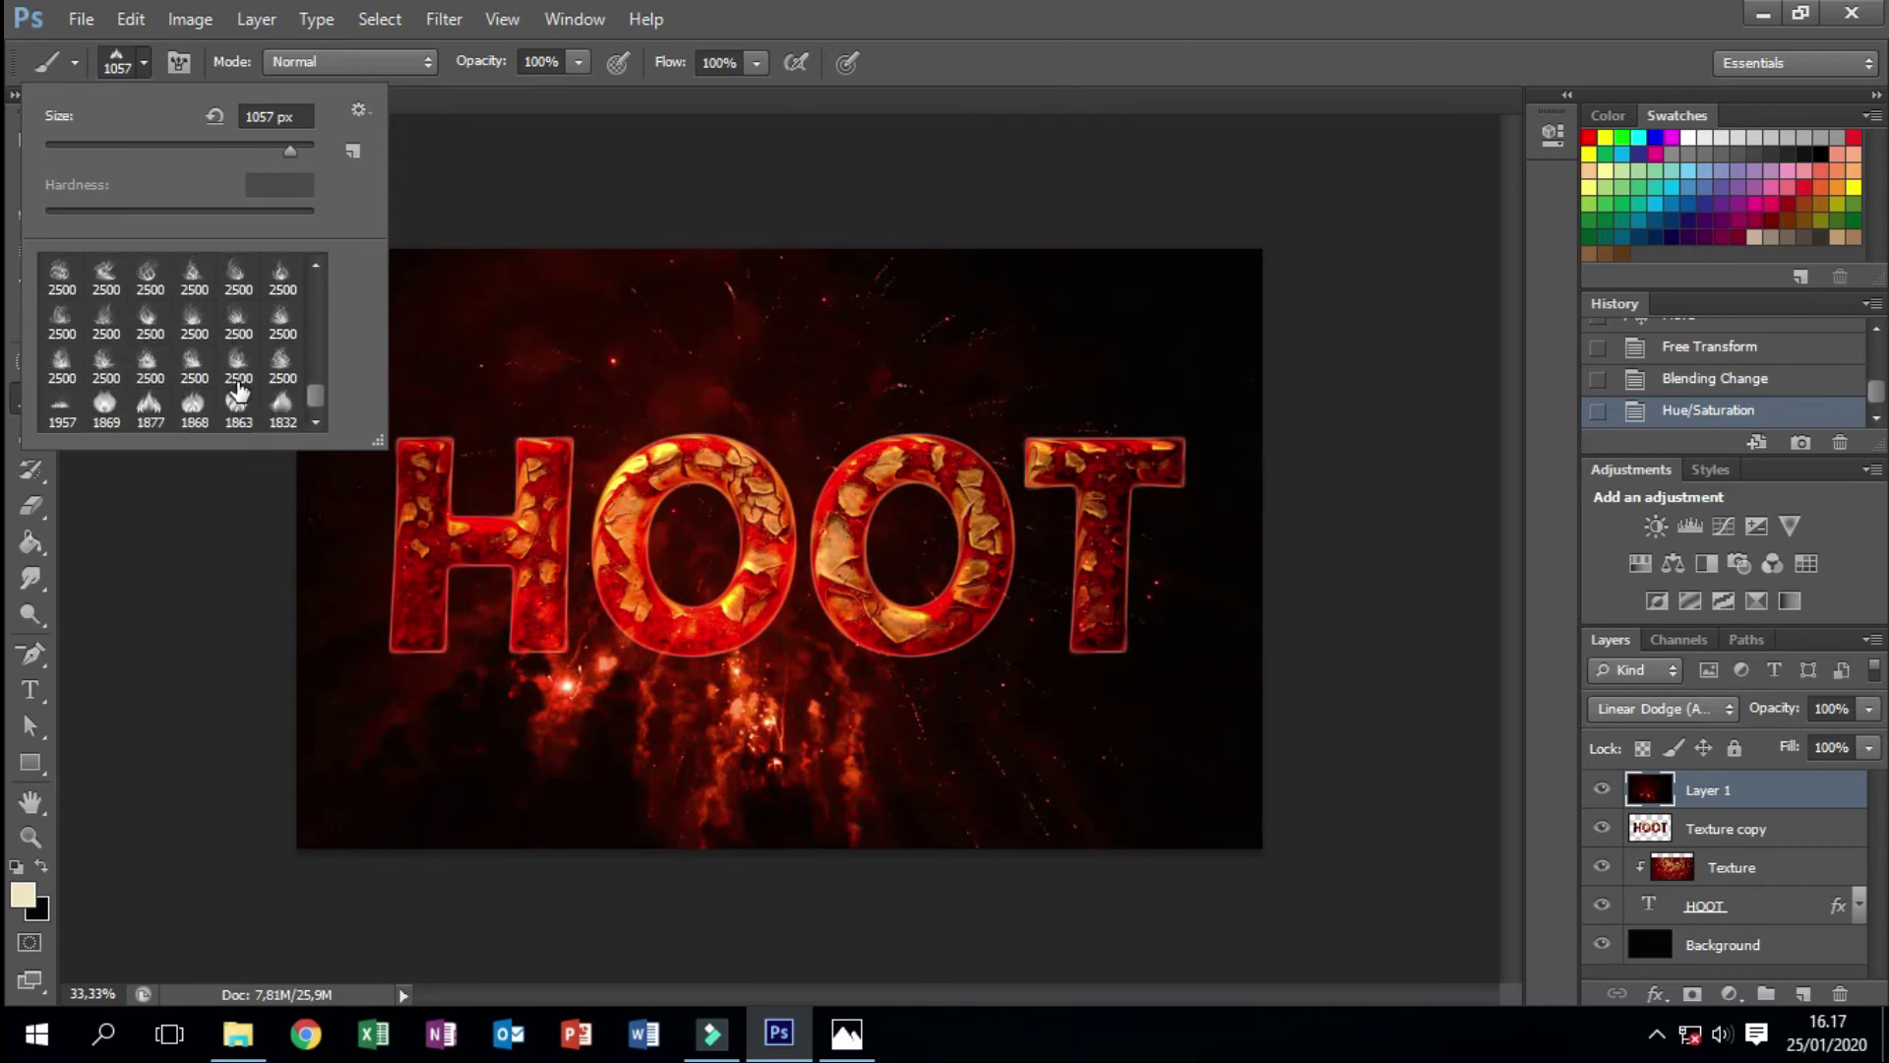
click(194, 404)
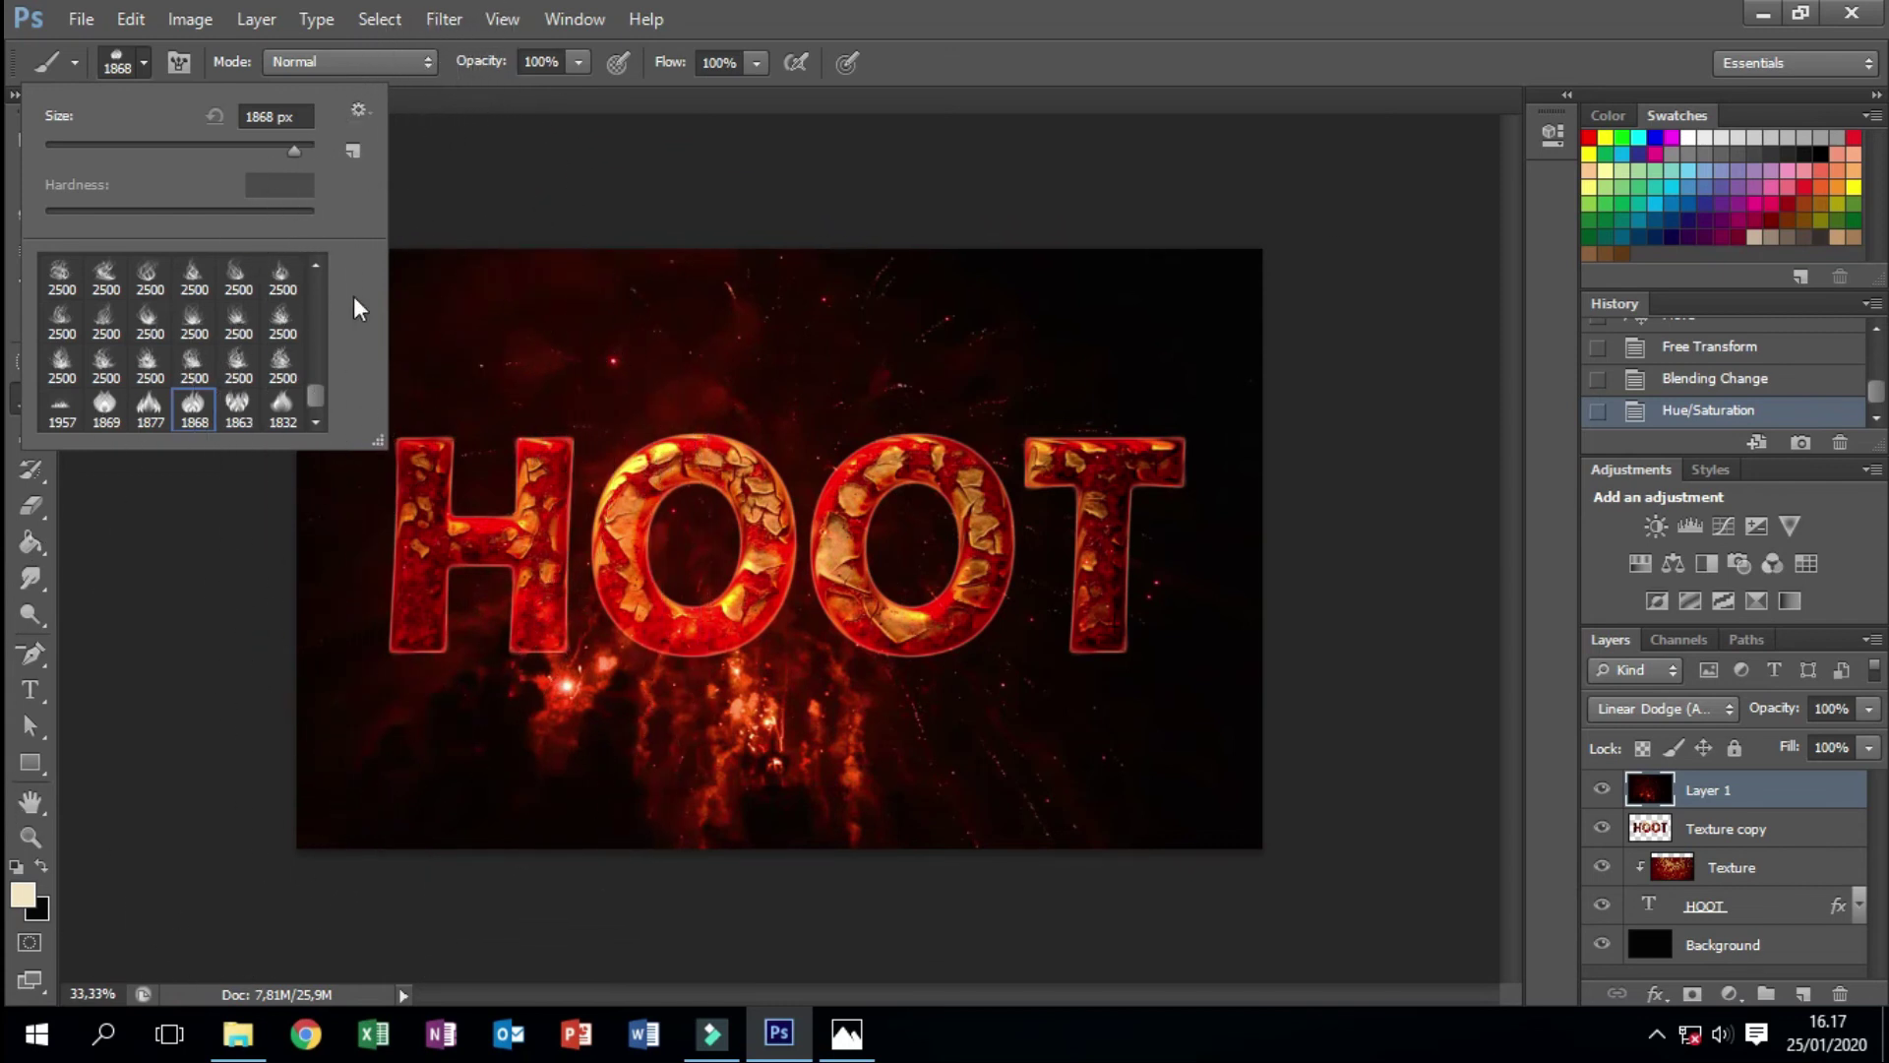
drag(295, 155, 293, 151)
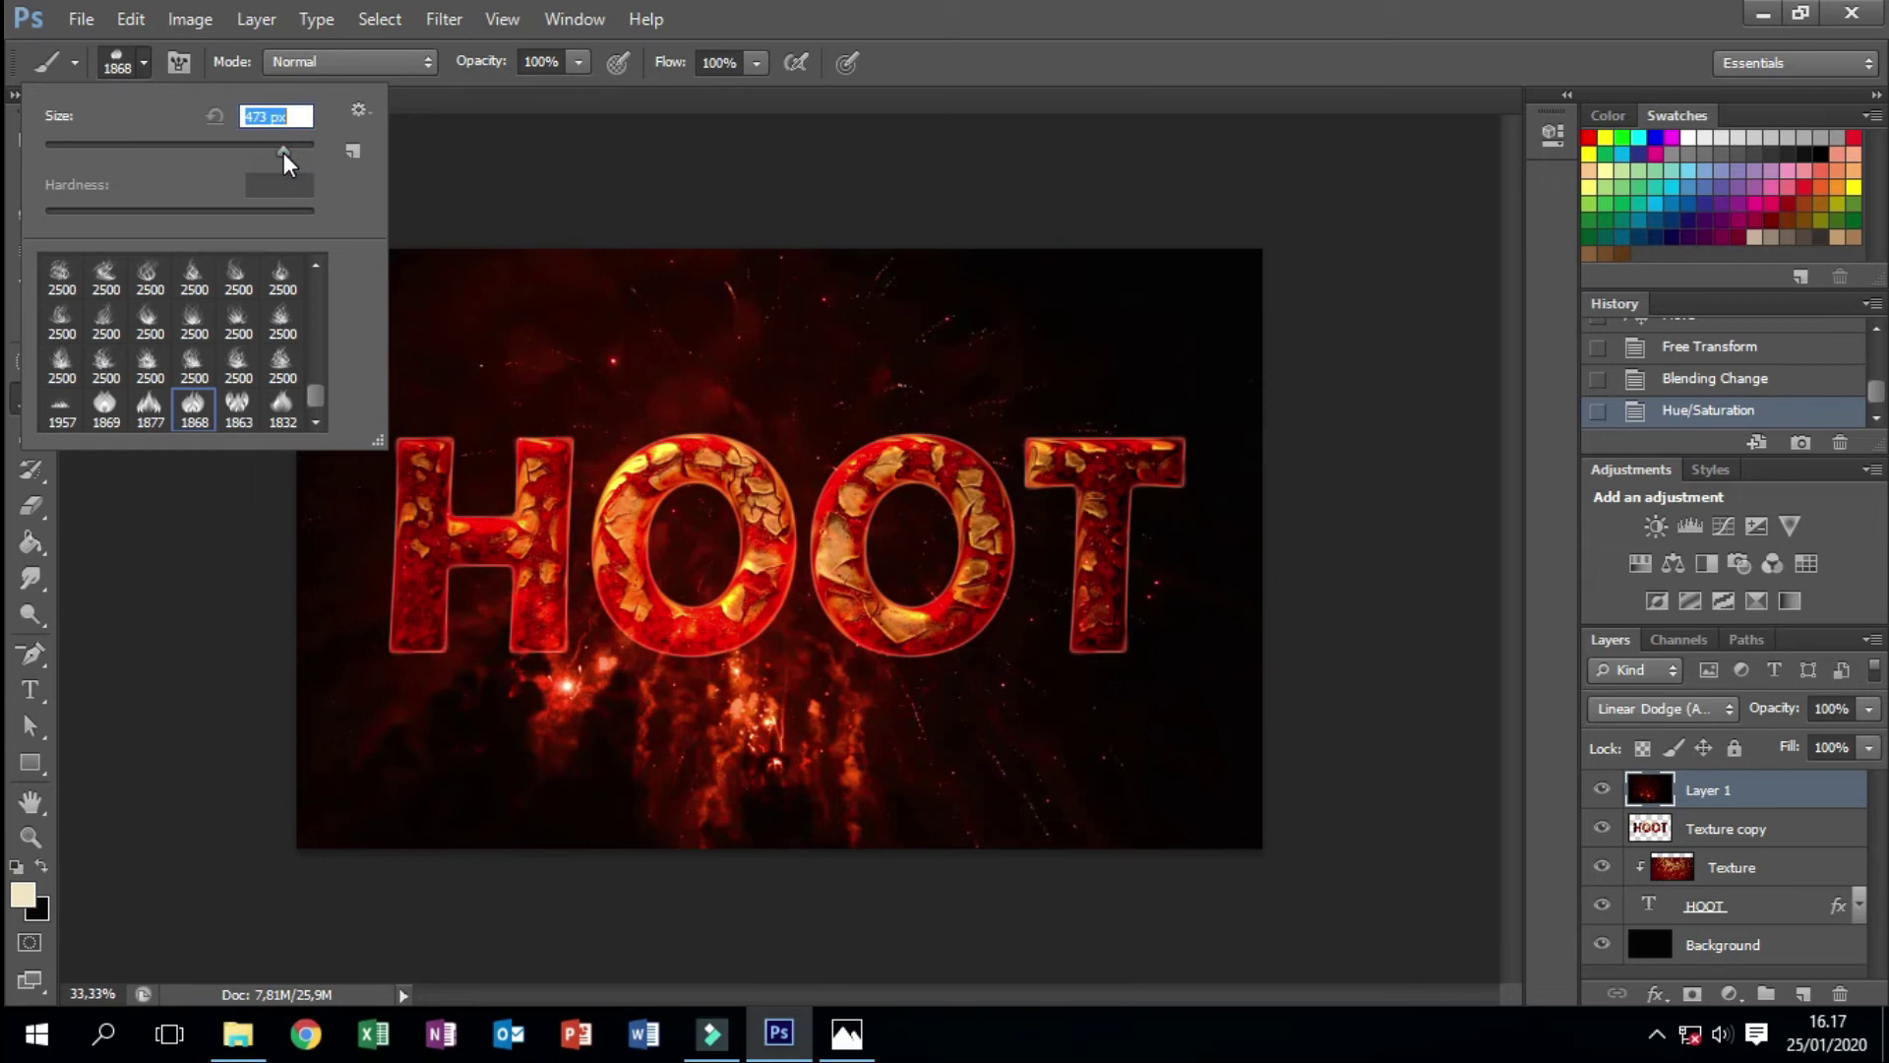
drag(292, 153, 294, 161)
- Set the foreground colour to a saturated bright red
click(24, 895)
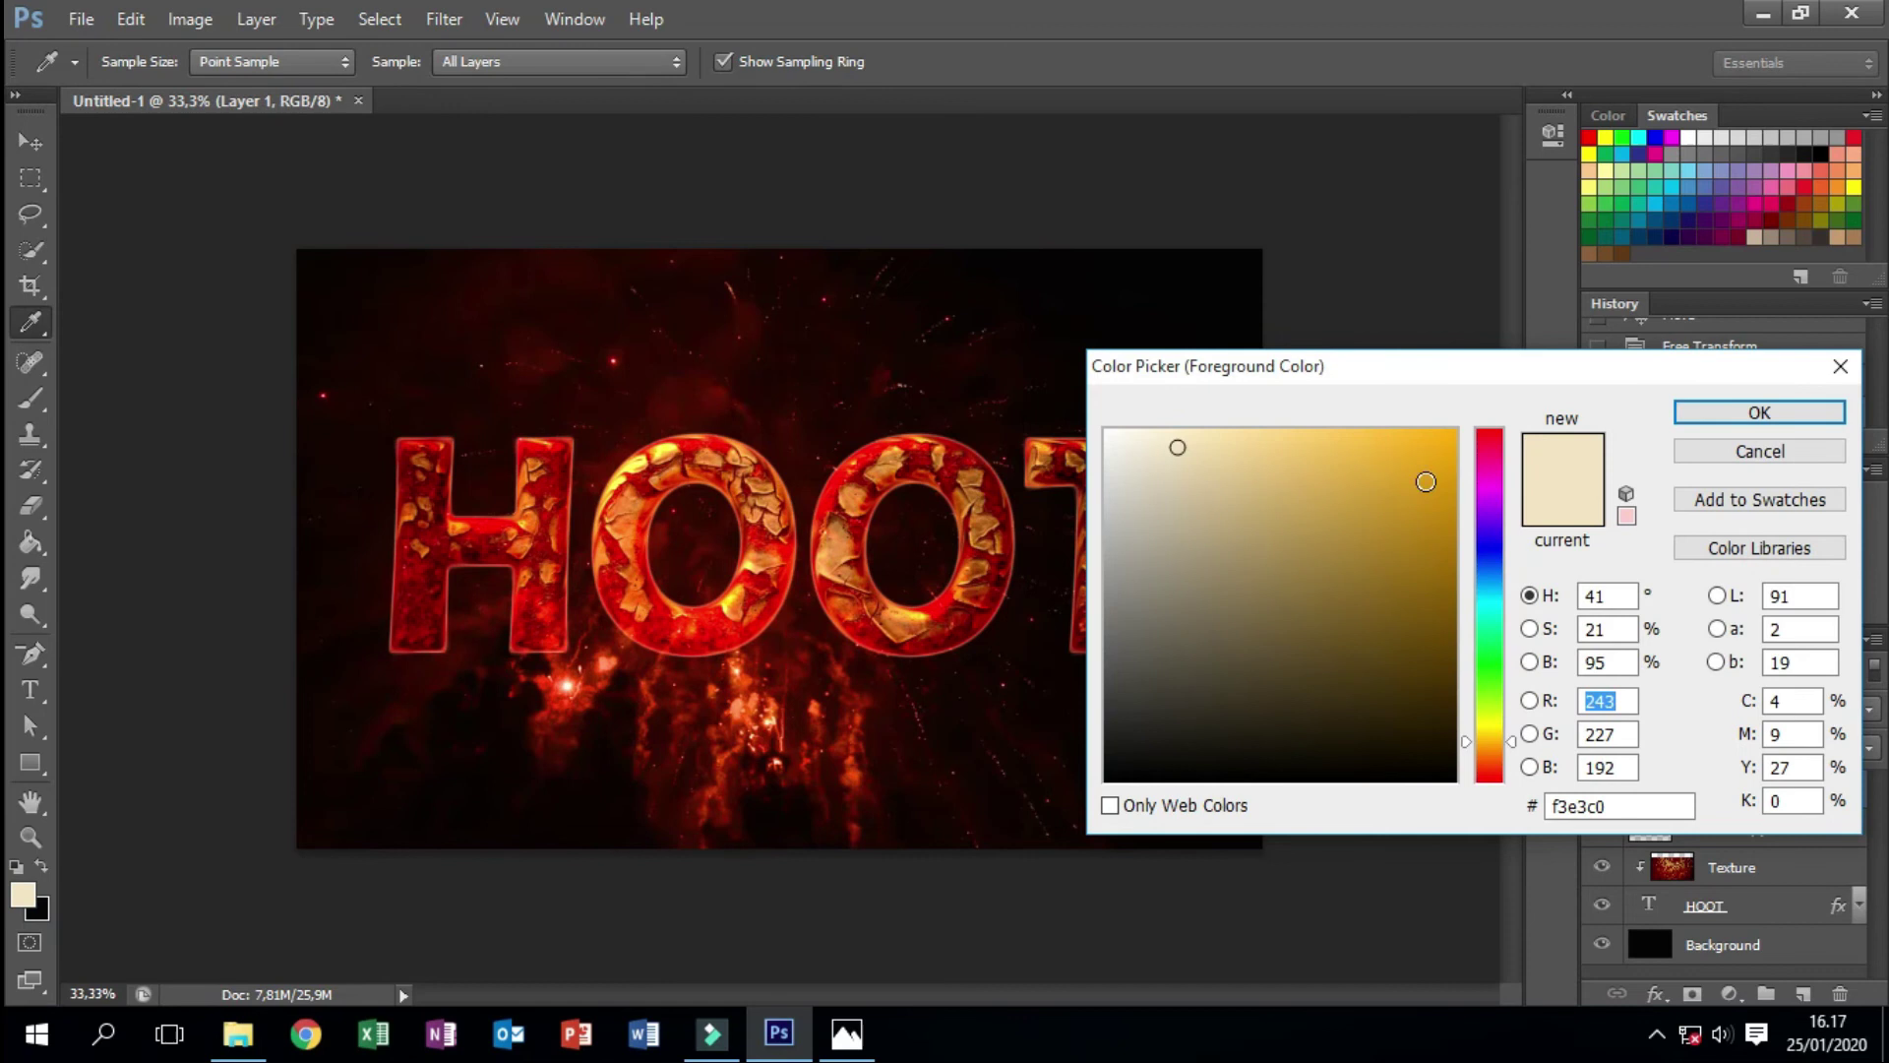
click(1494, 782)
click(1375, 434)
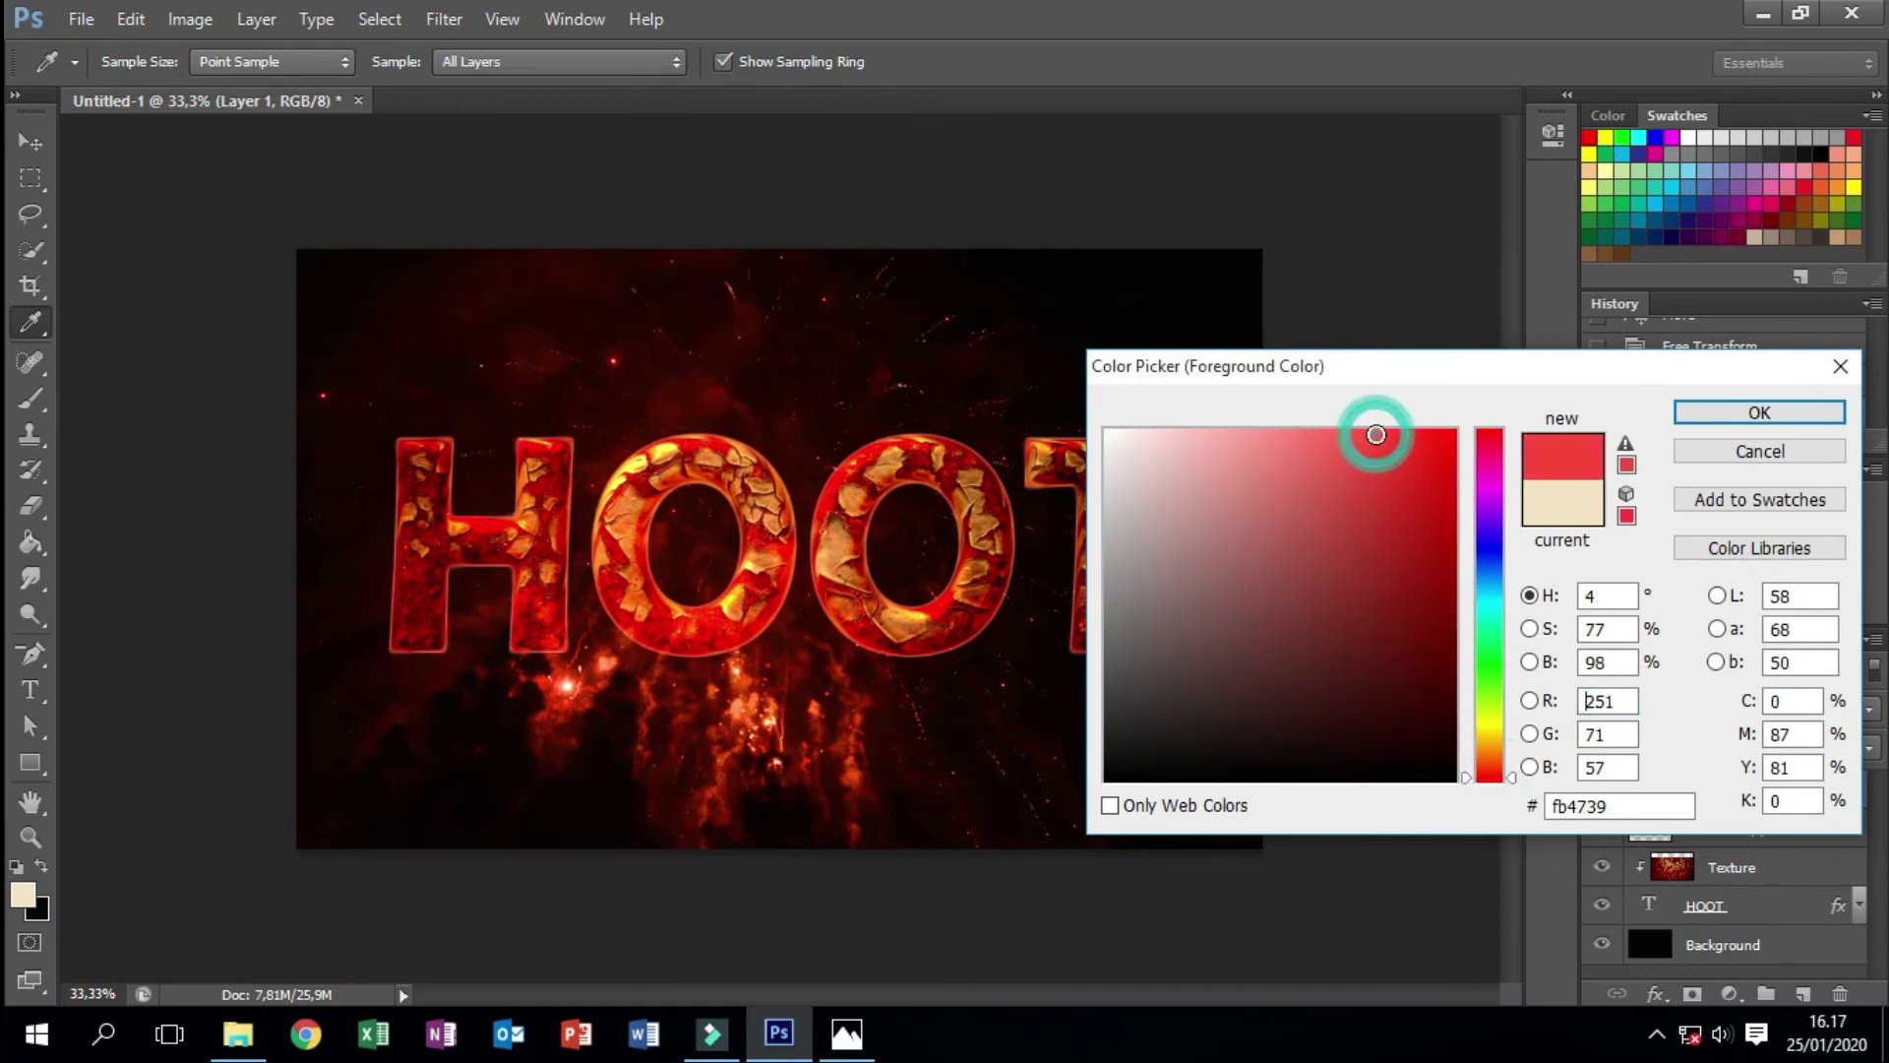
click(1412, 439)
click(1444, 447)
click(1702, 413)
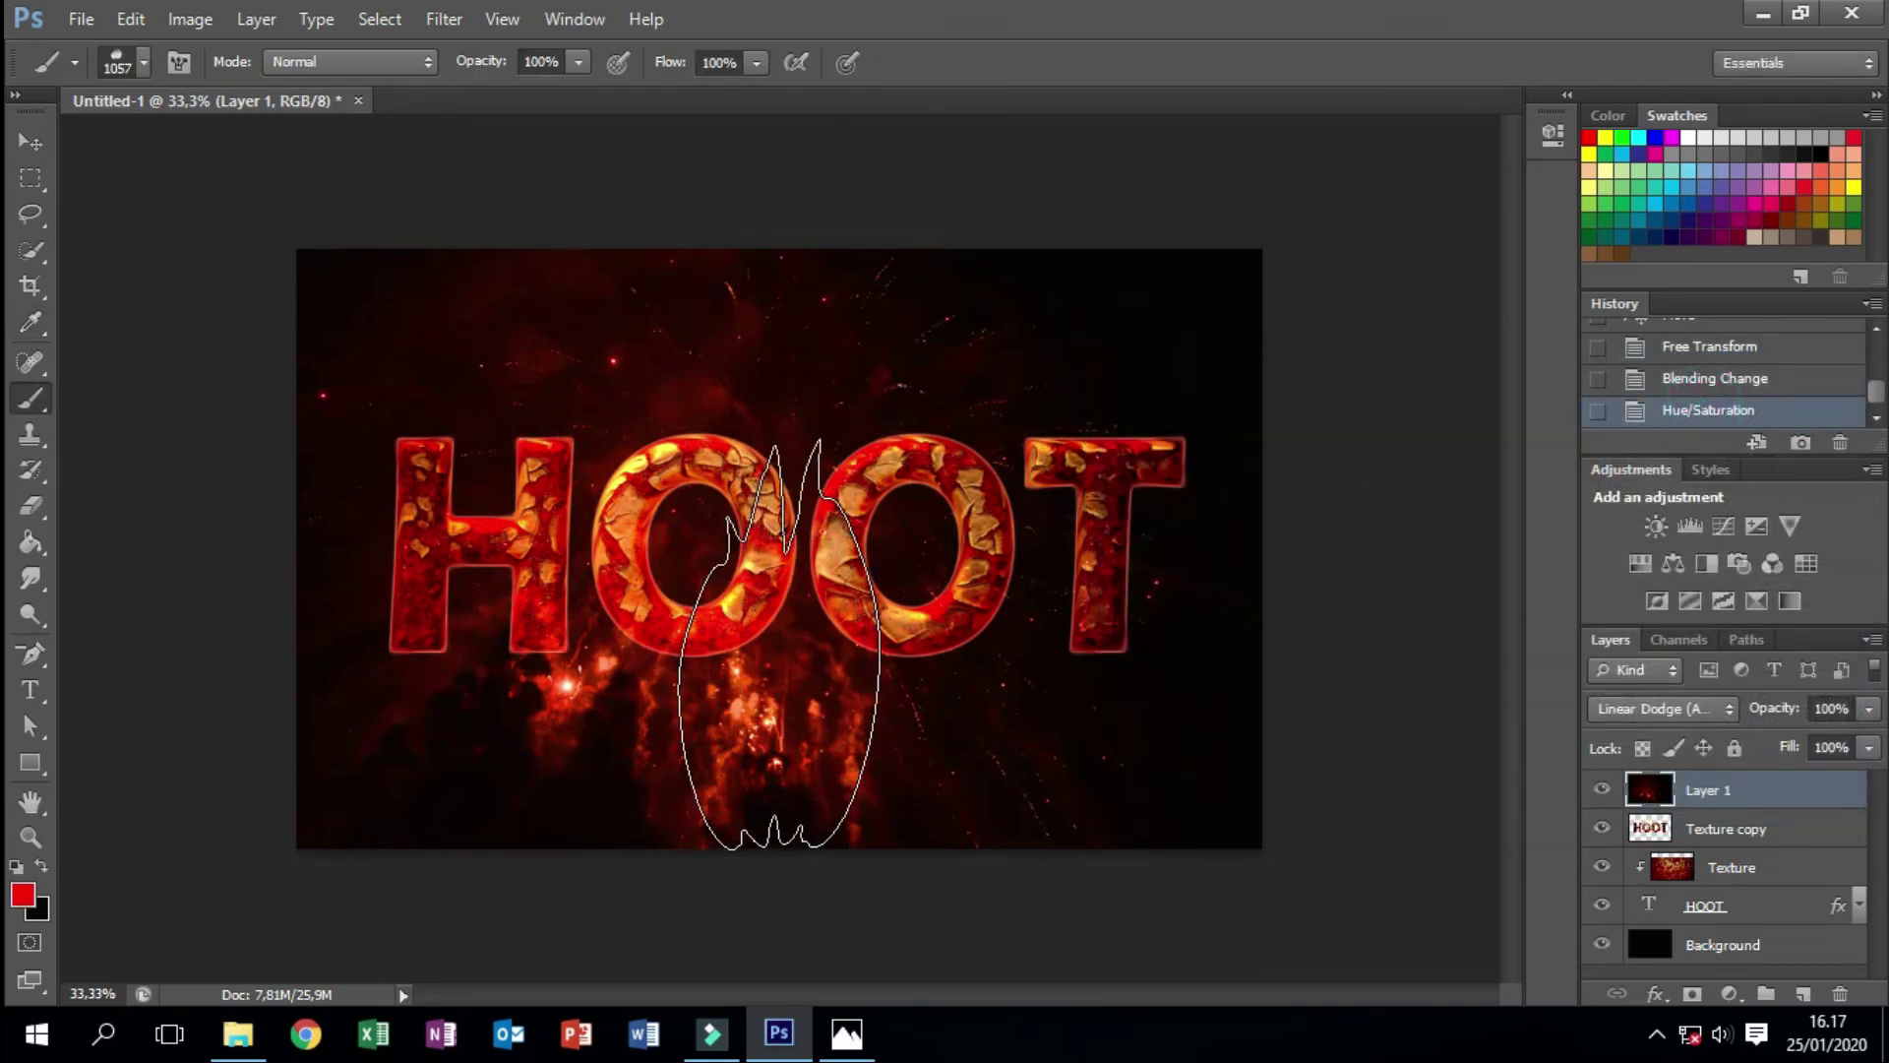
- Stamp red flames along the bottom, over the H, and a tall one right of the T
drag(779, 616, 823, 616)
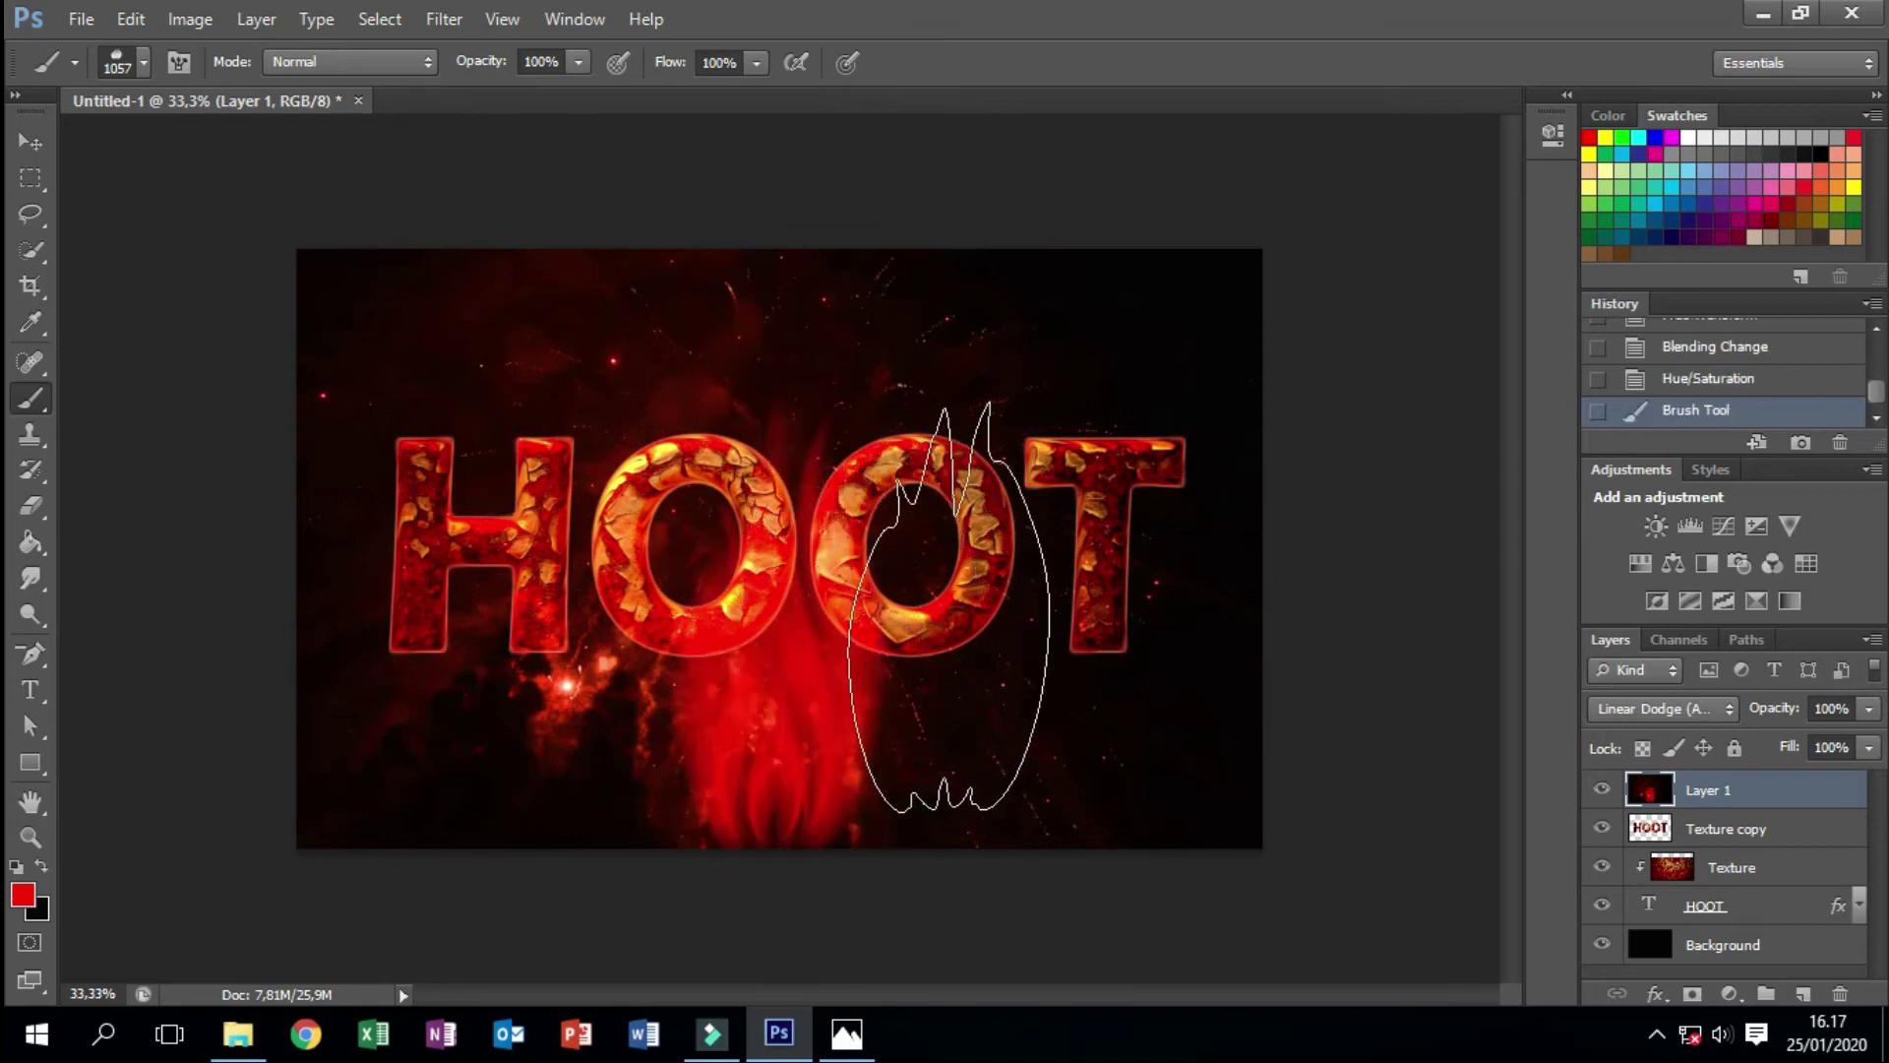
click(944, 629)
click(1036, 659)
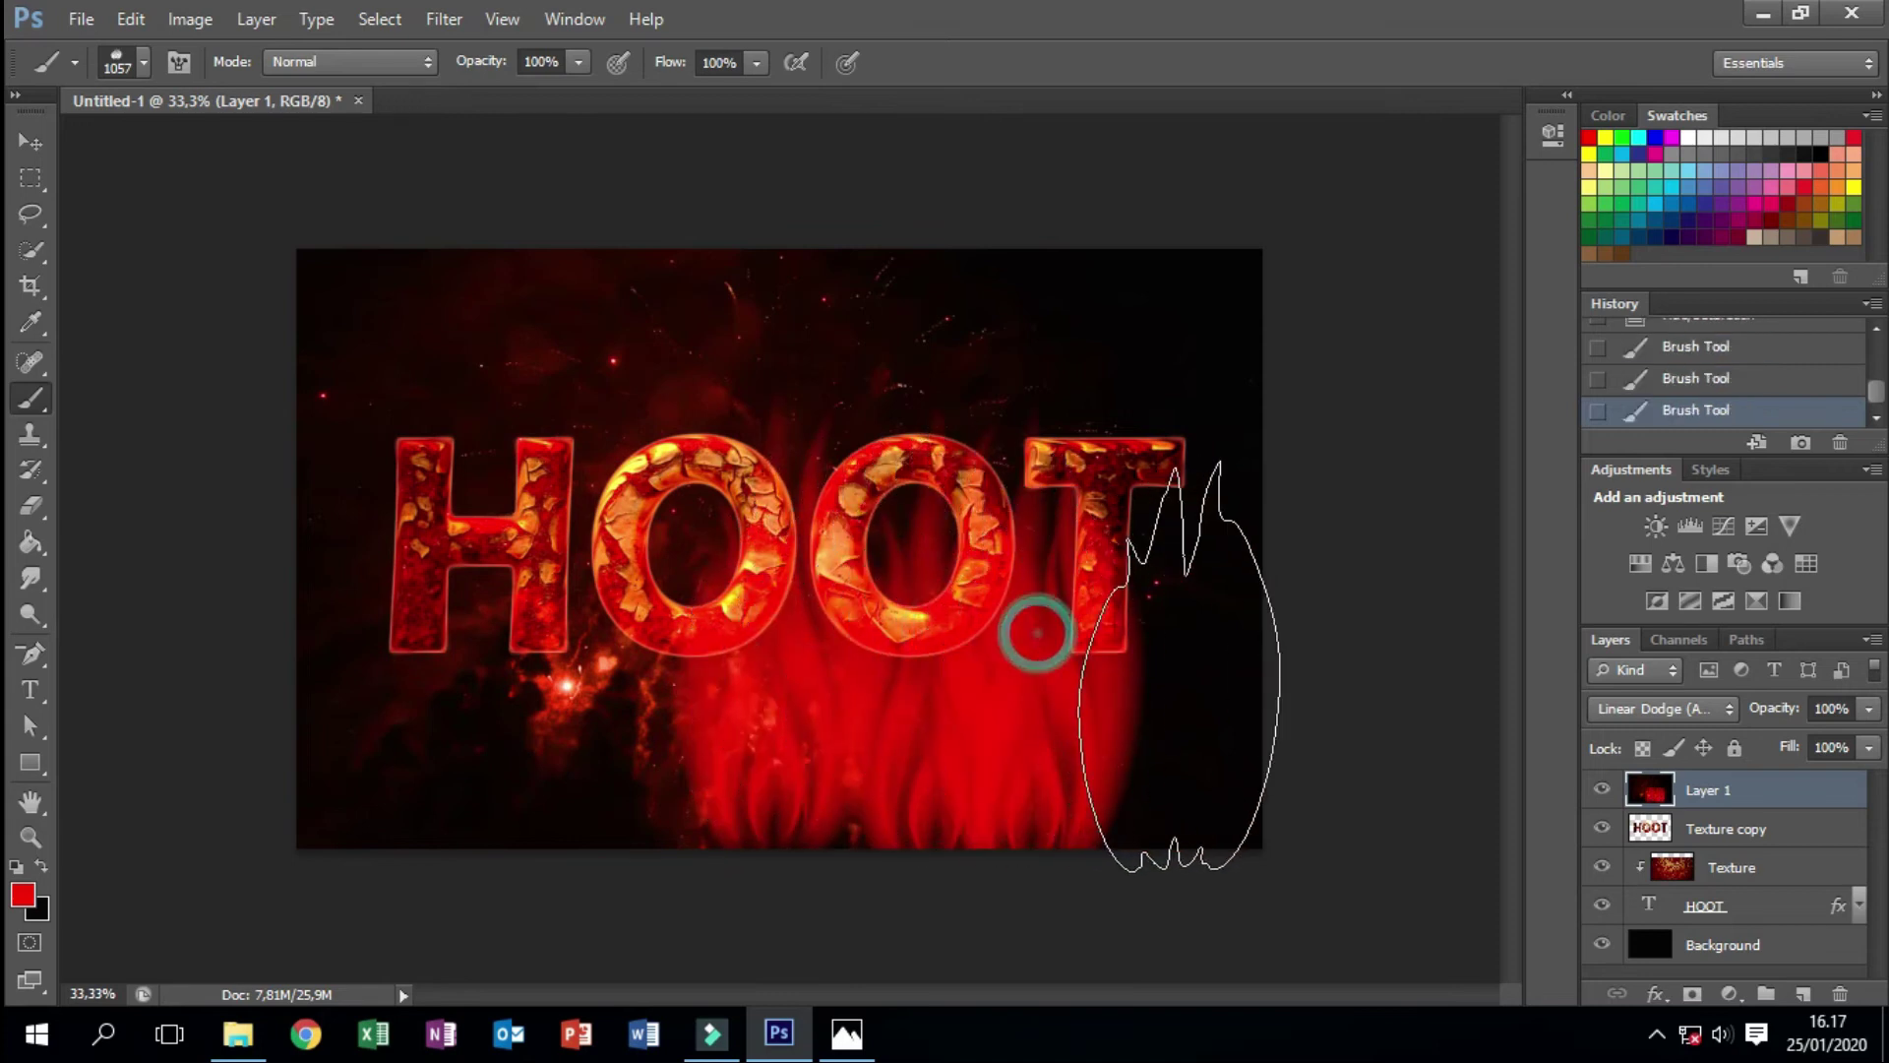
click(1181, 678)
click(623, 685)
click(447, 644)
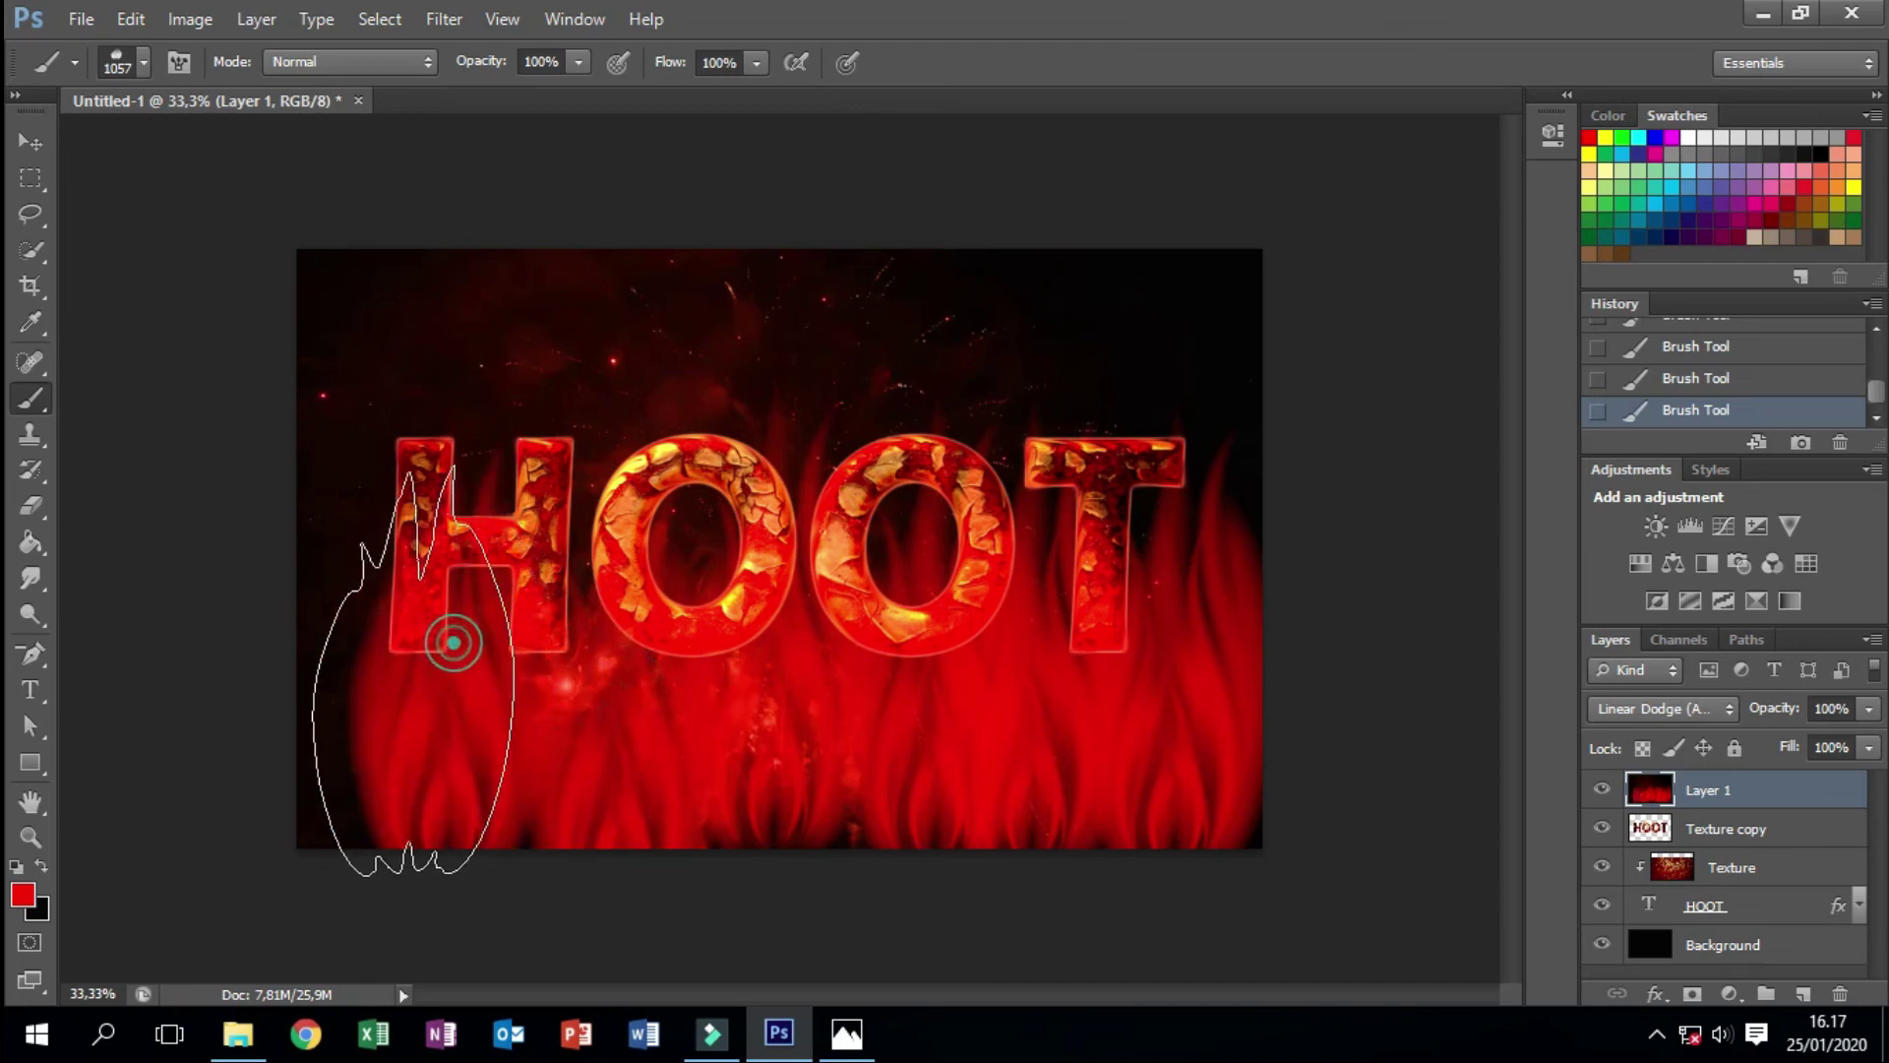
click(324, 521)
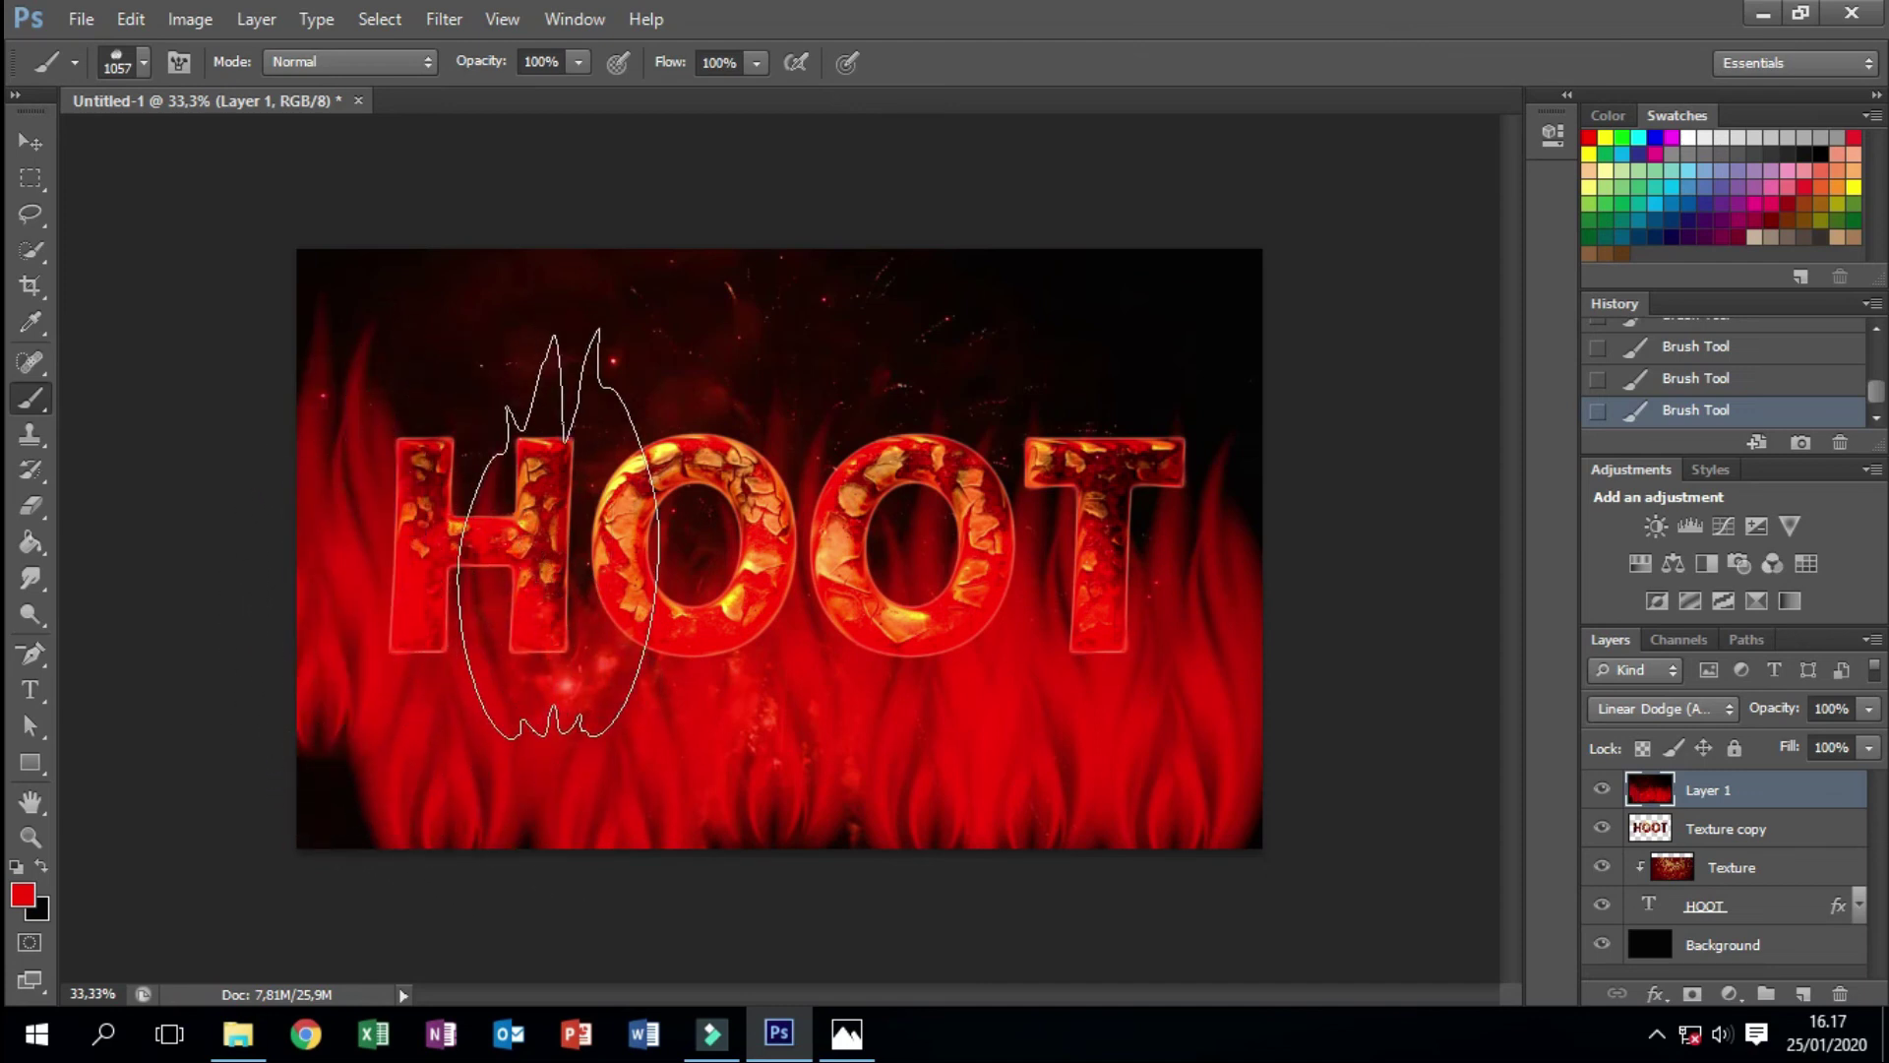
click(1205, 433)
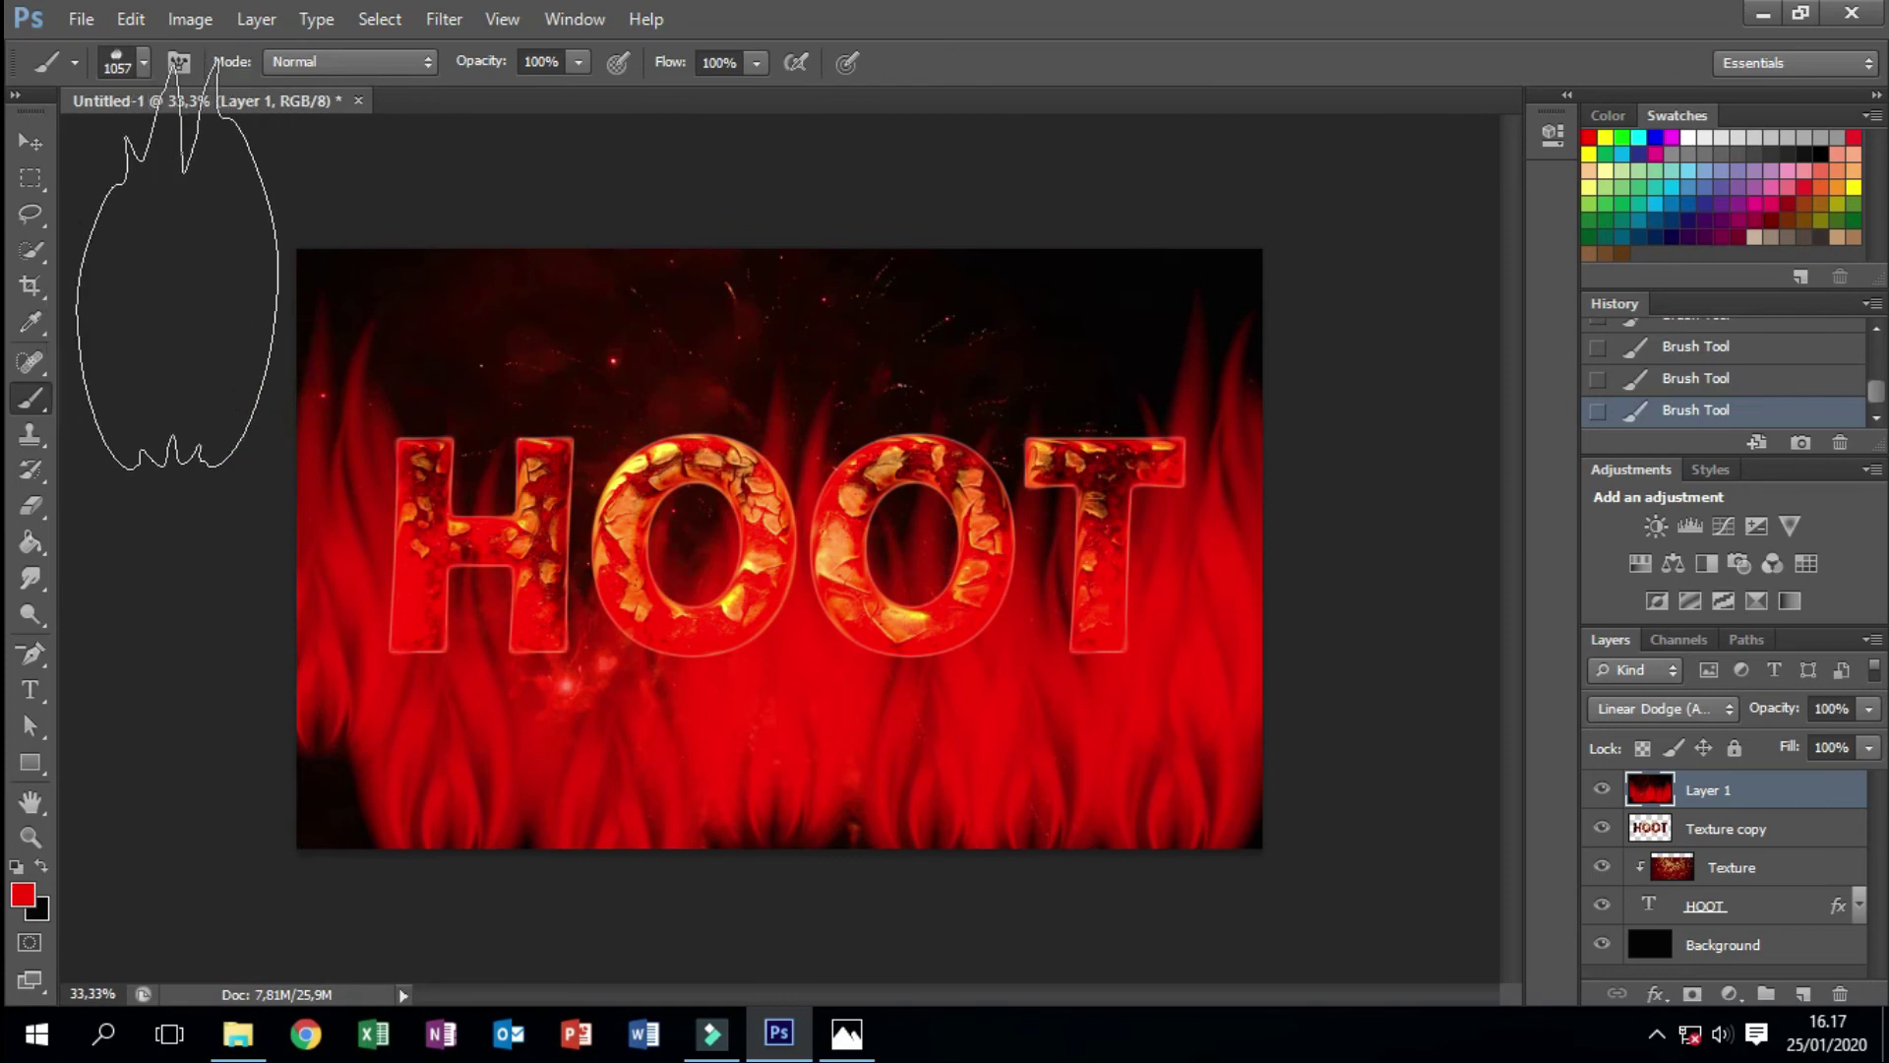
- Switch to another flame brush preset and set its size to 1200 px
click(144, 61)
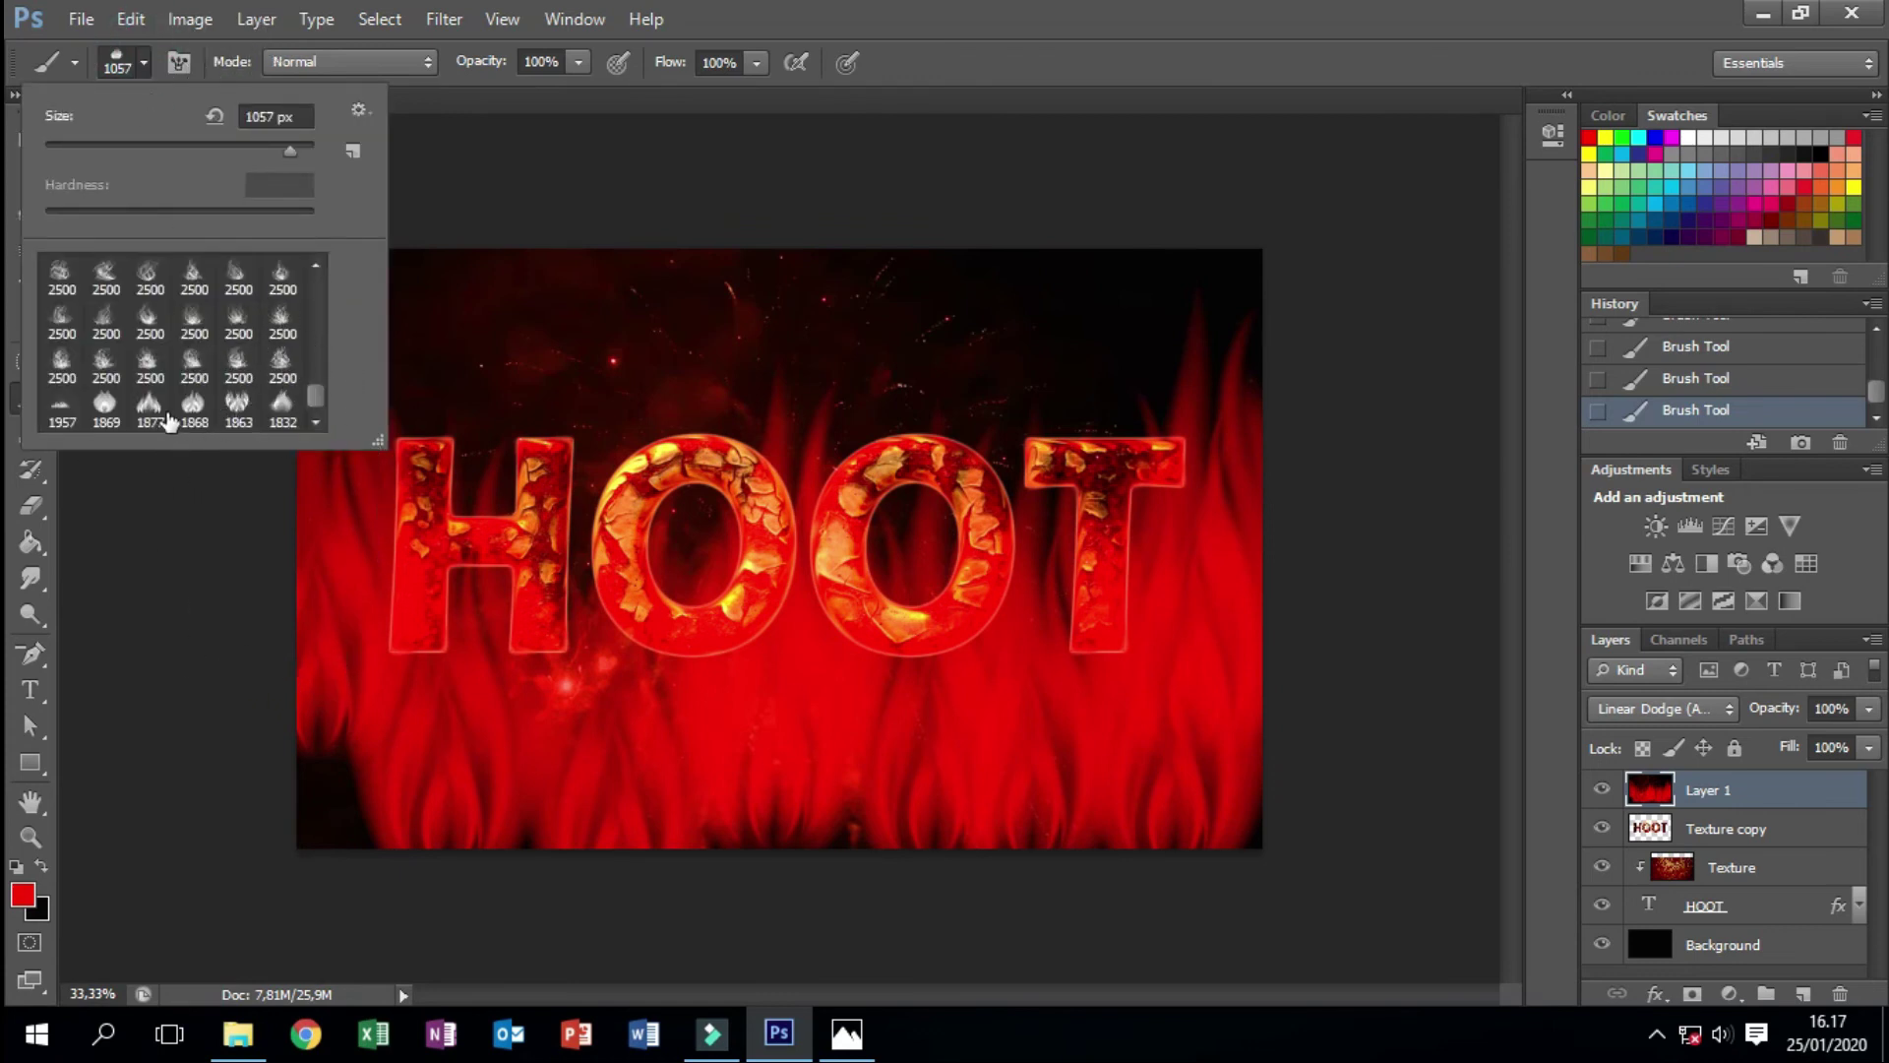
click(149, 408)
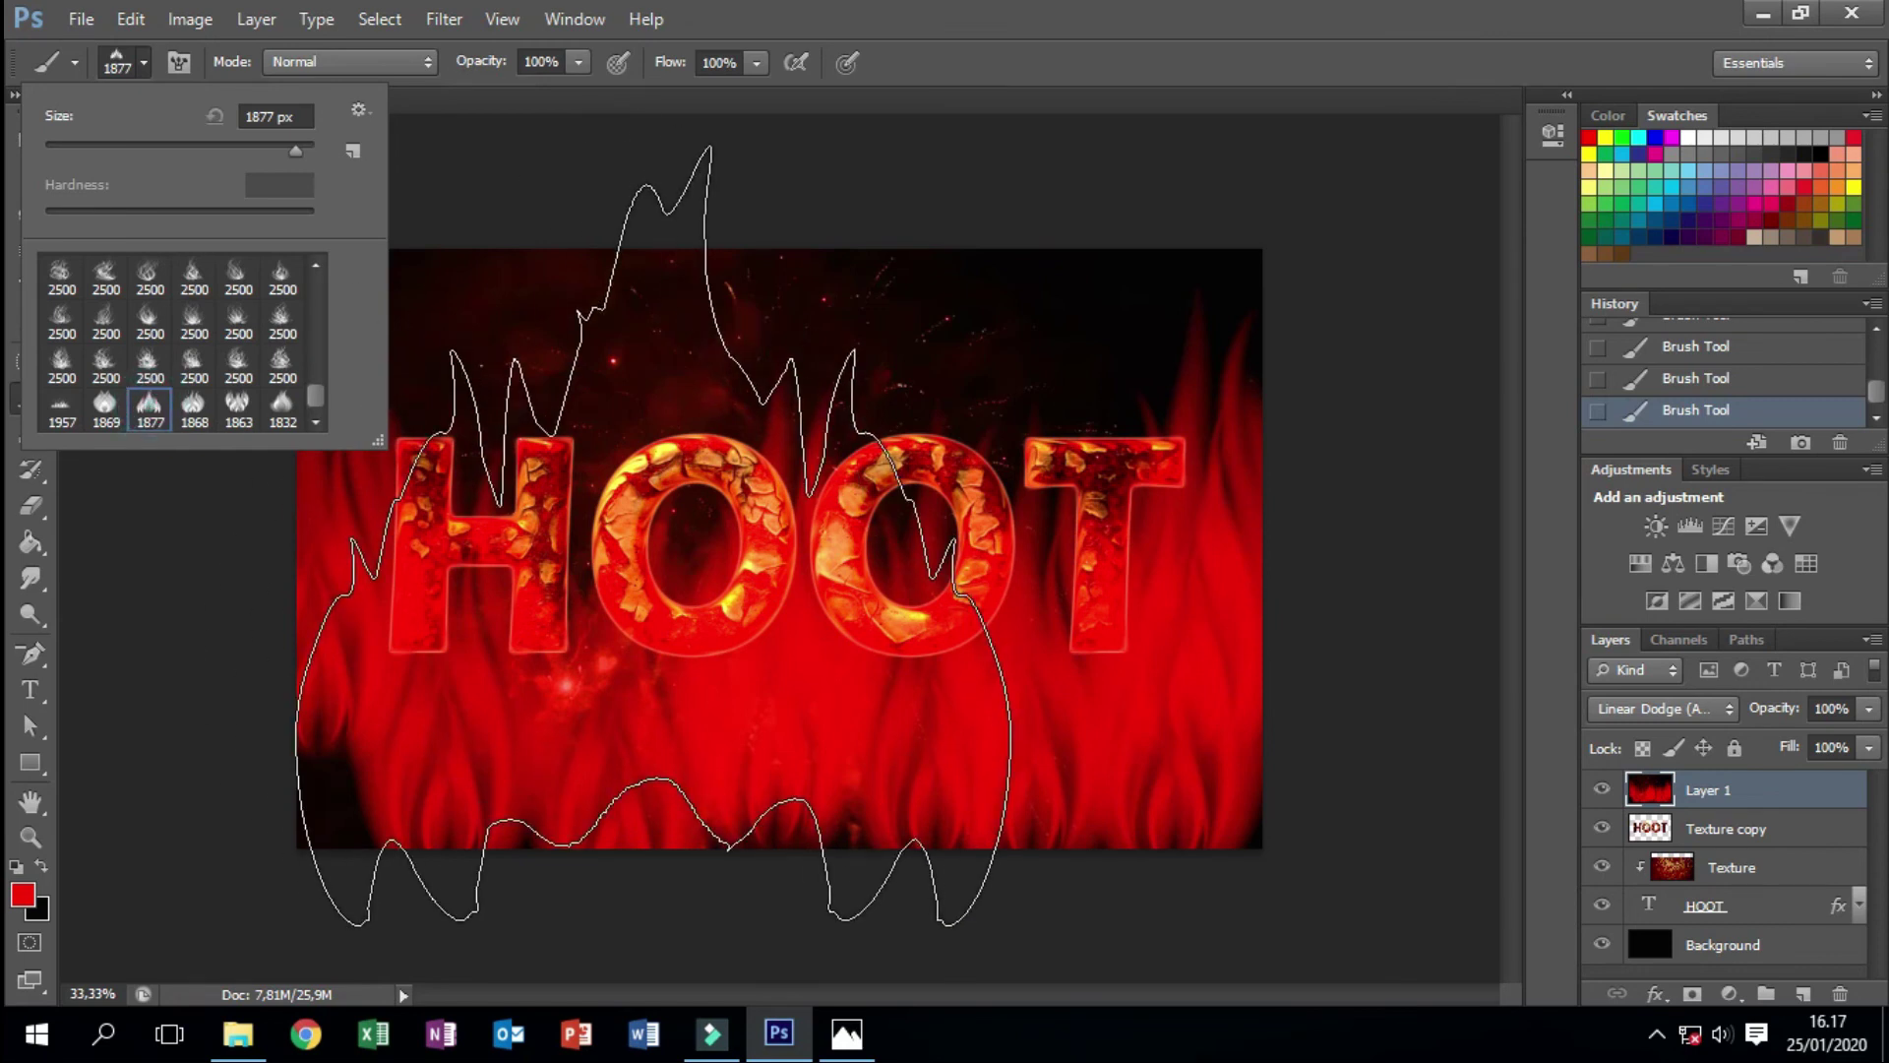
click(282, 413)
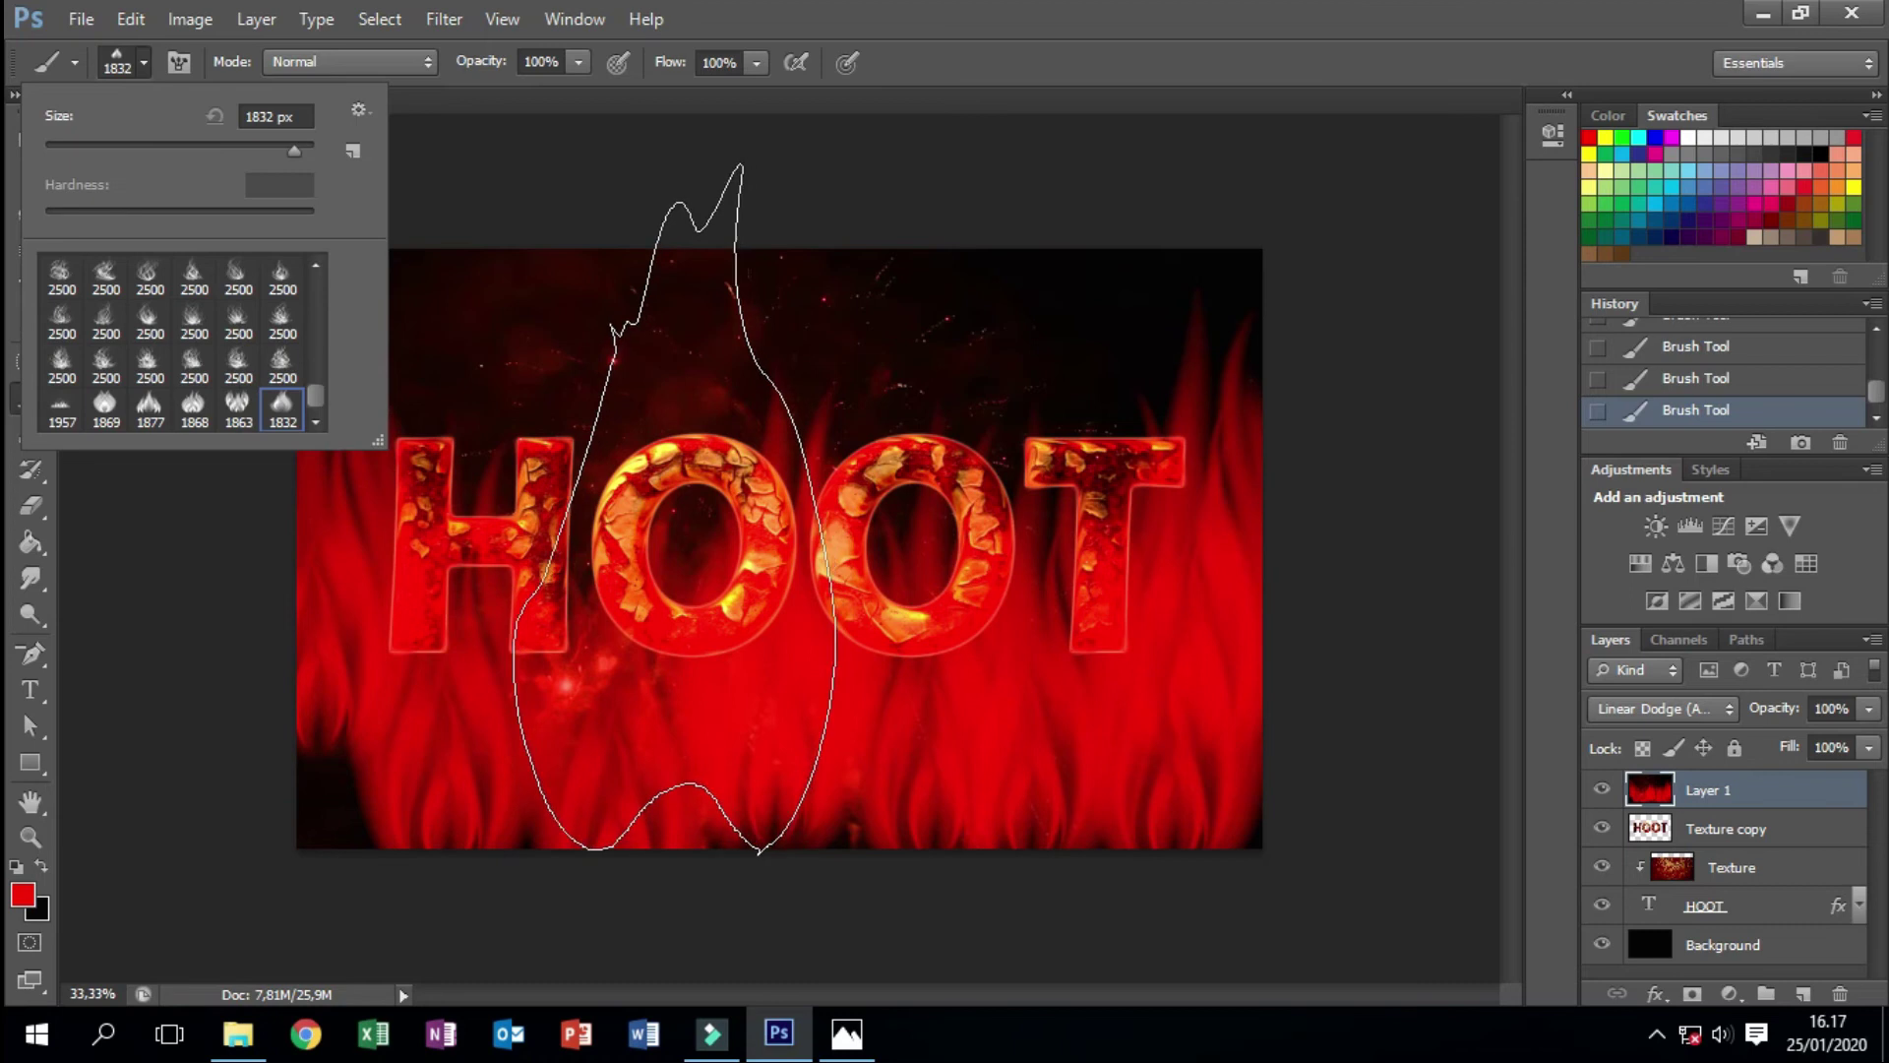
click(249, 413)
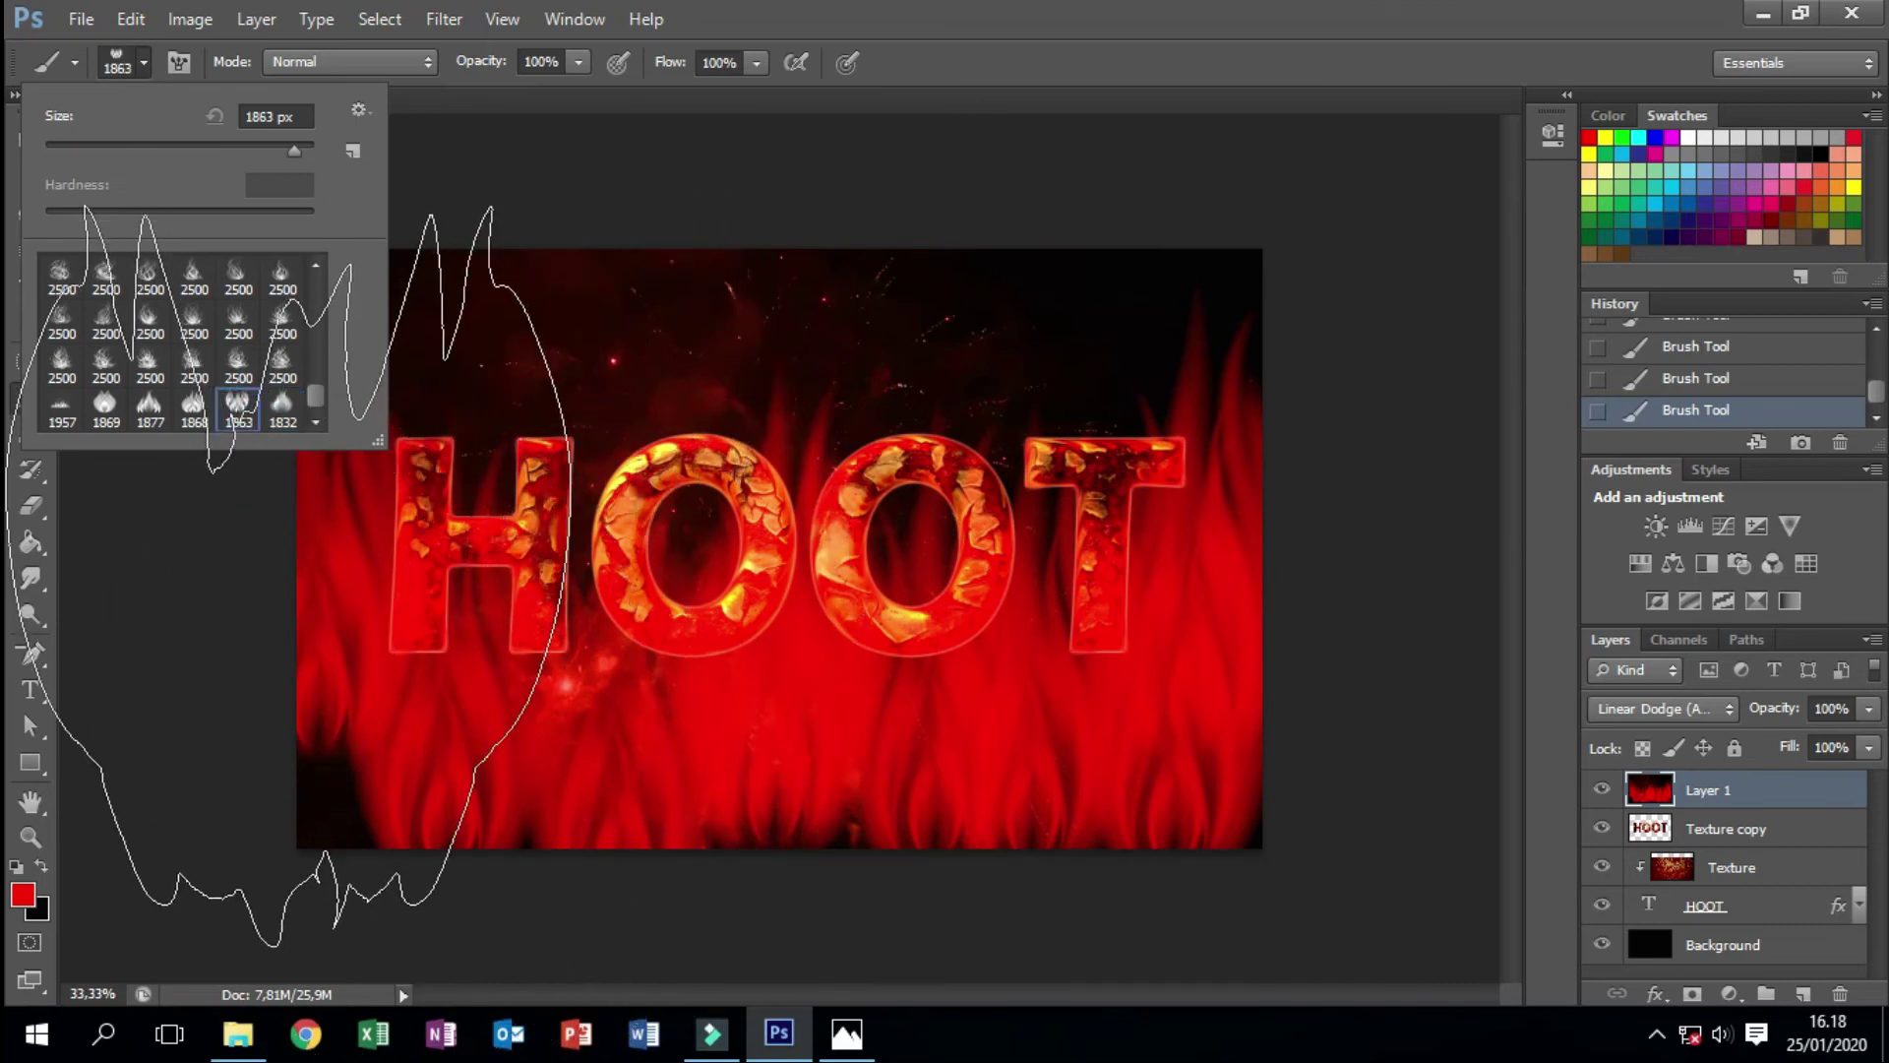
mouse_move(293, 153)
mouse_down()
mouse_move(272, 155)
mouse_move(298, 157)
mouse_up()
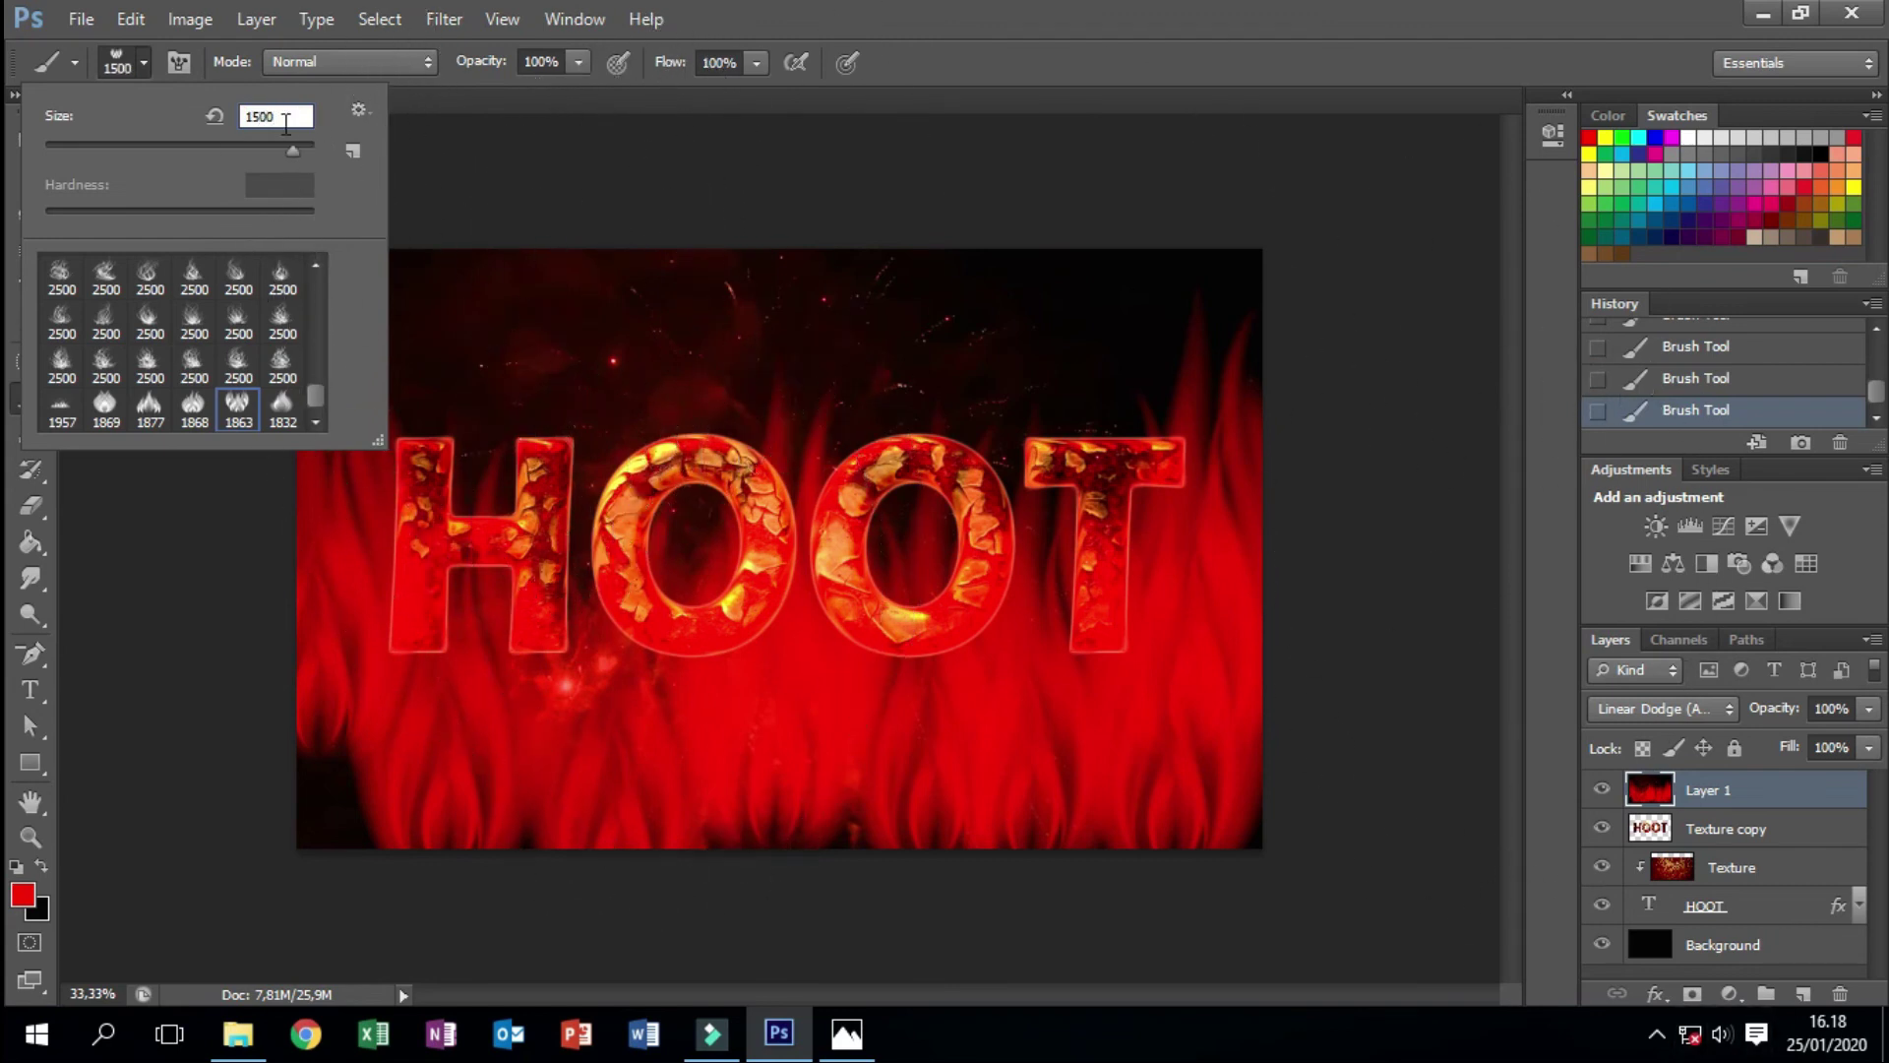
text(1200)
key(Return)
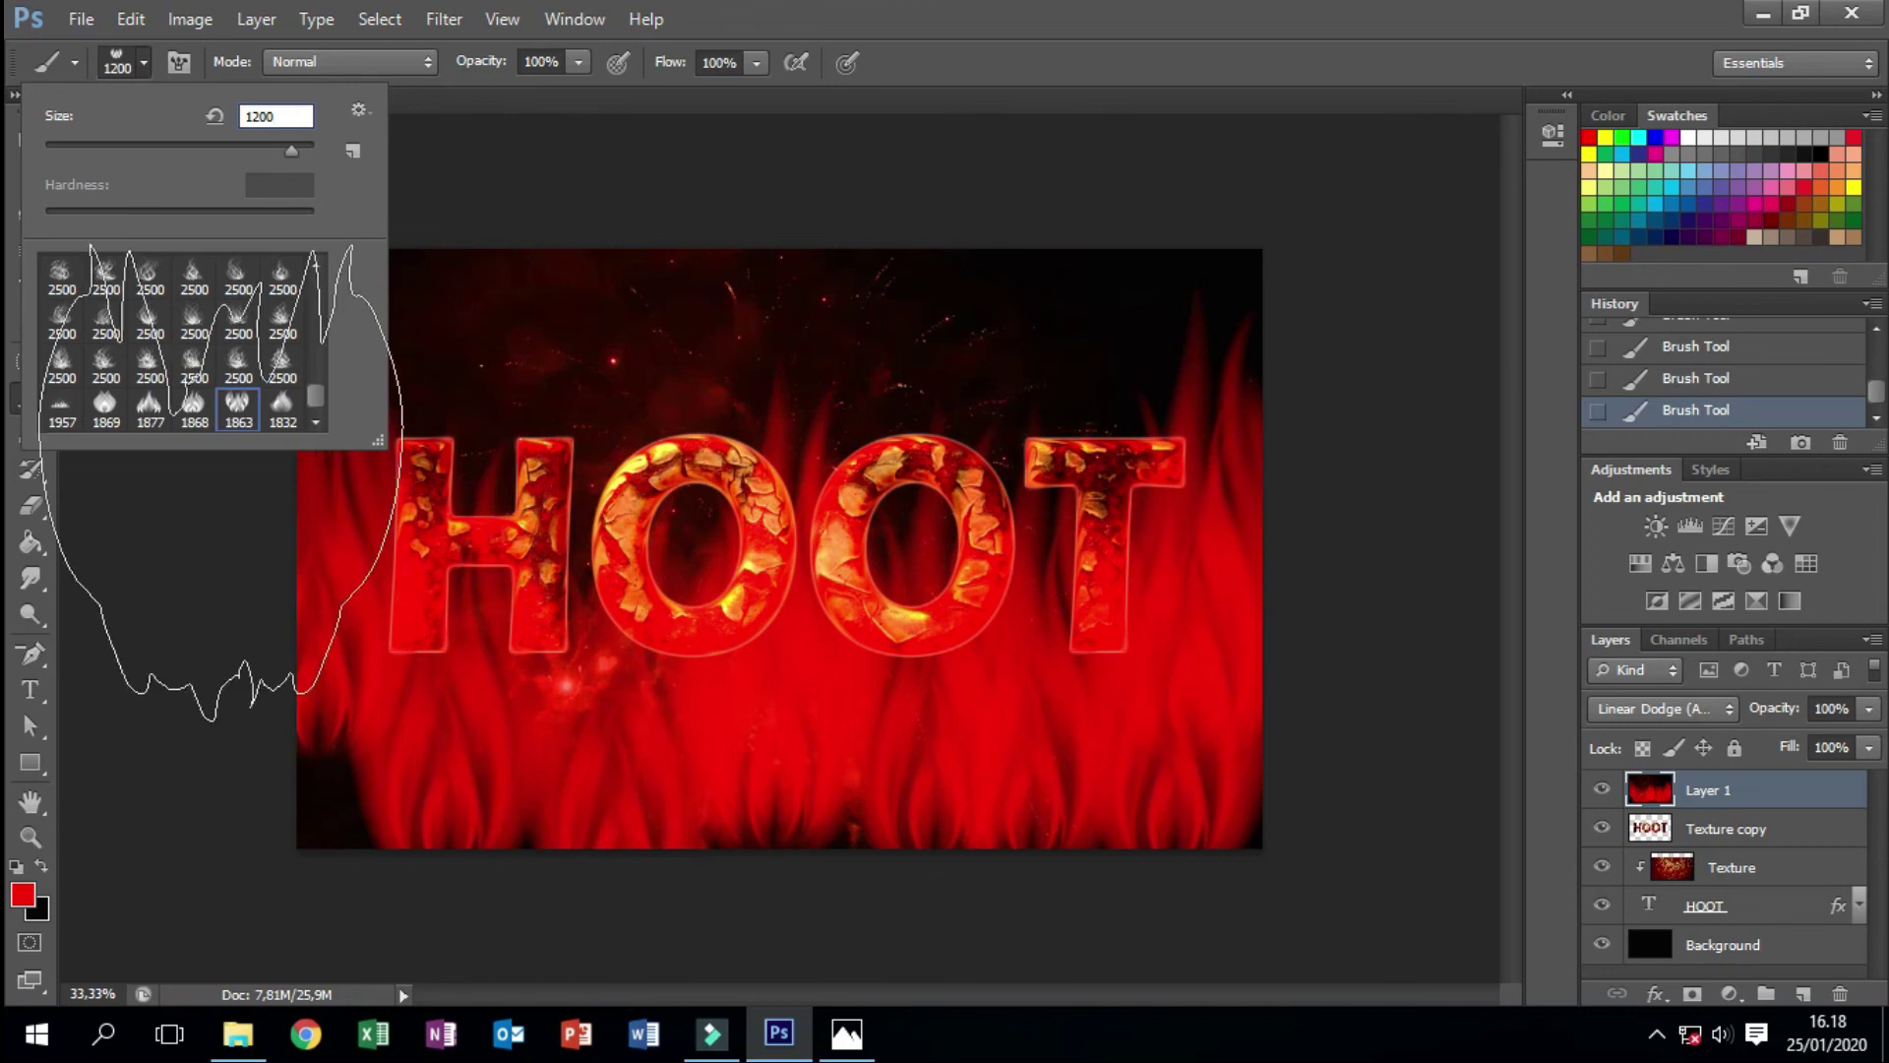
- Set the foreground colour to a warm orange
click(23, 894)
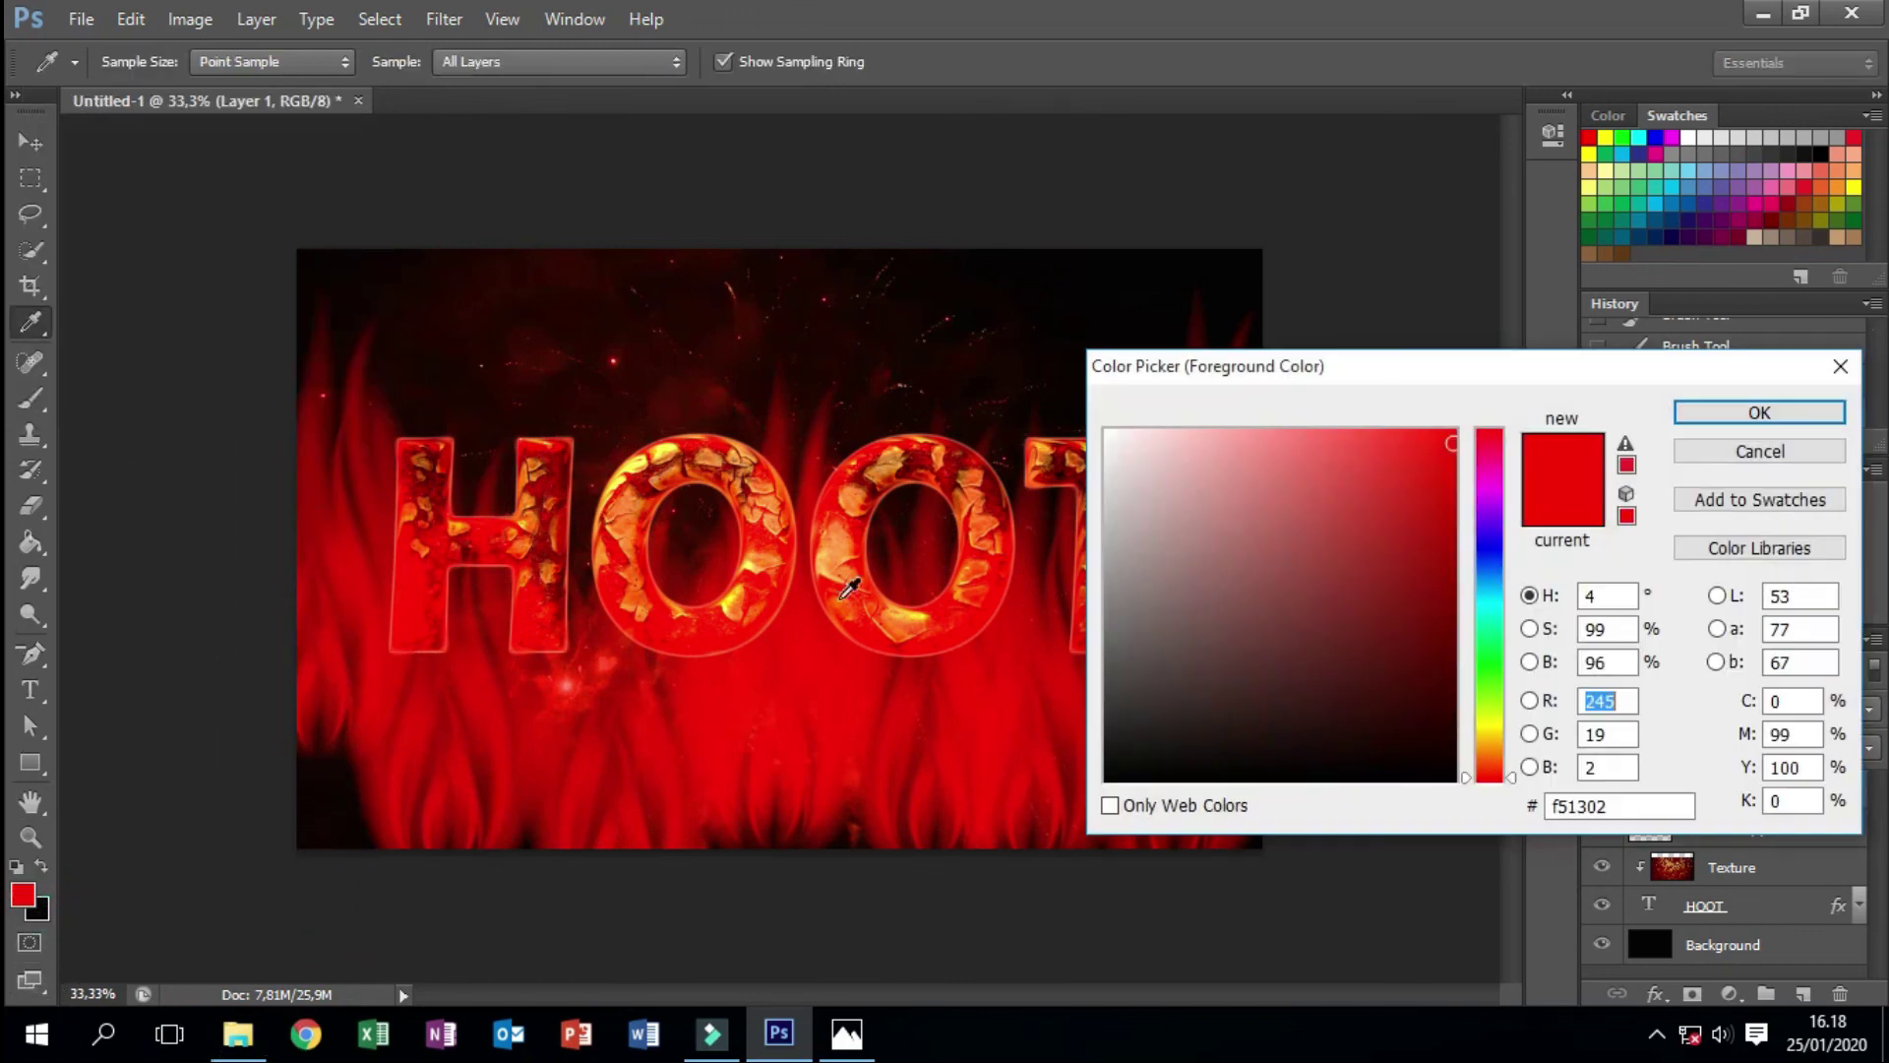
click(1500, 736)
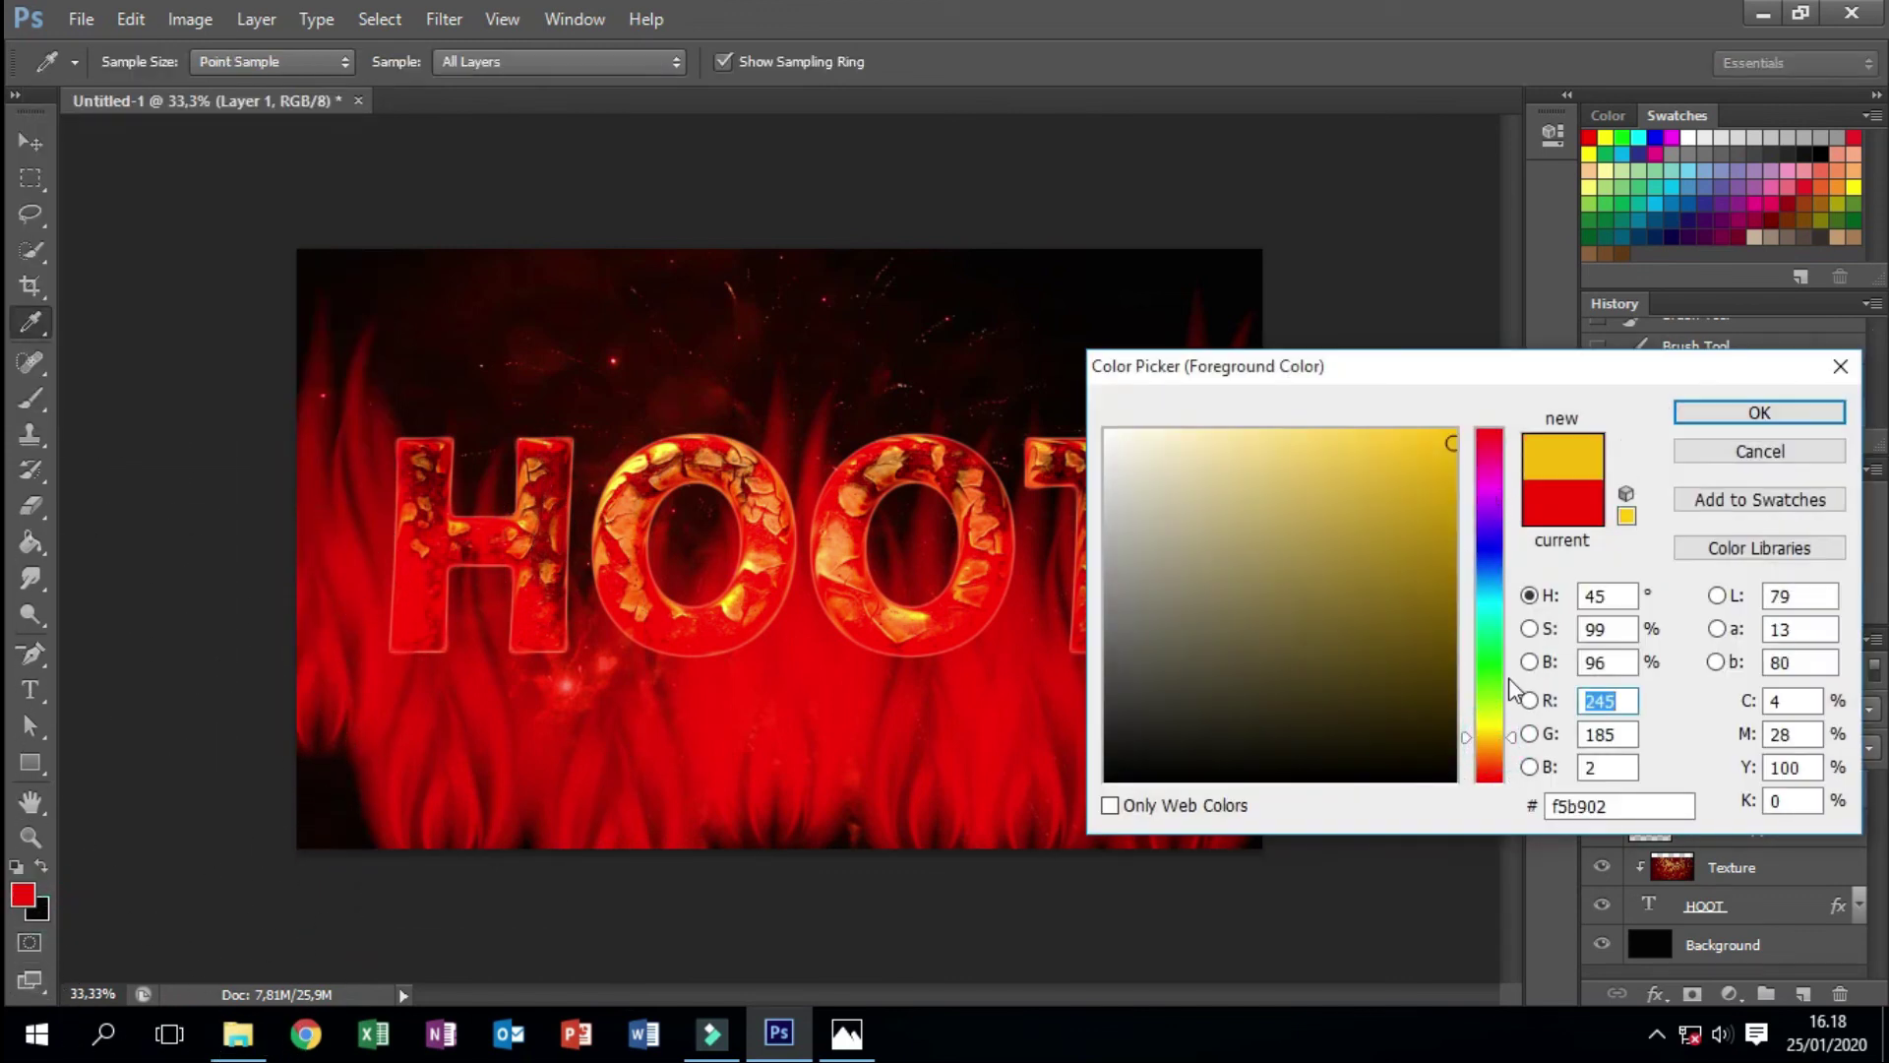
click(1490, 745)
click(1351, 440)
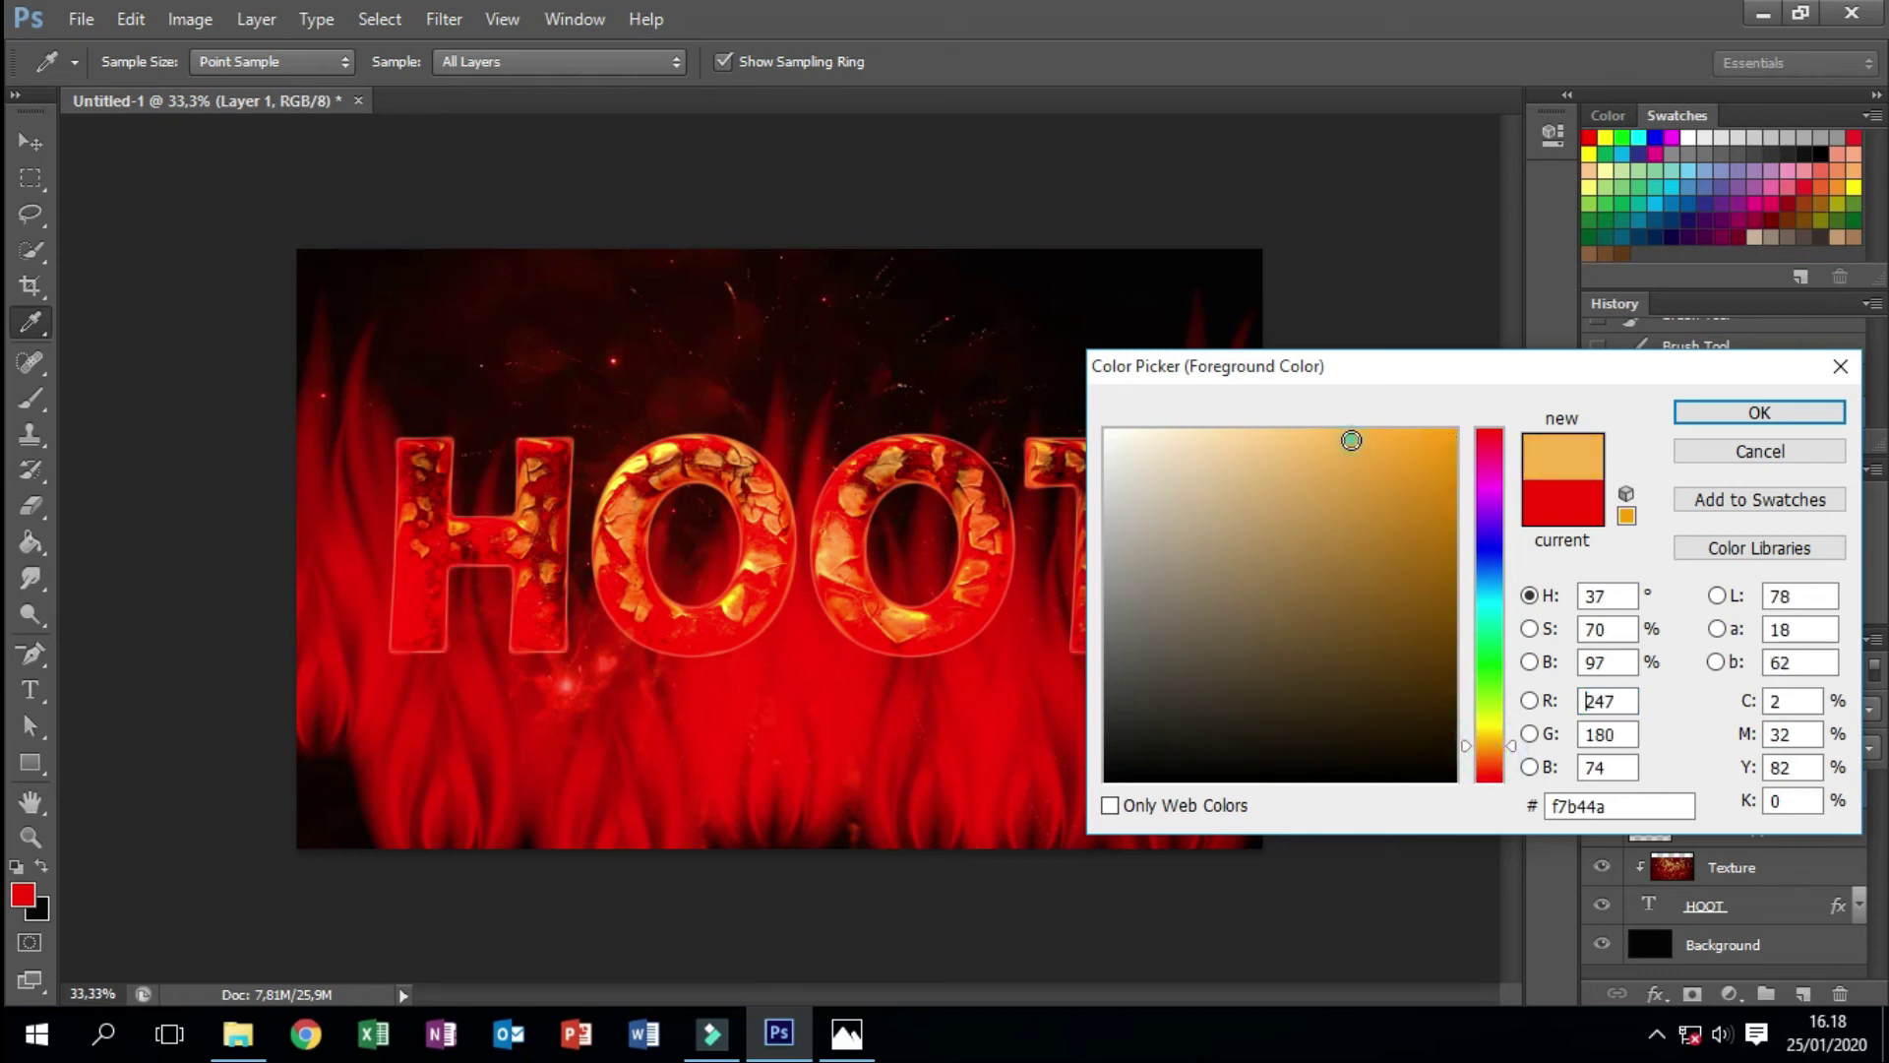
click(1755, 409)
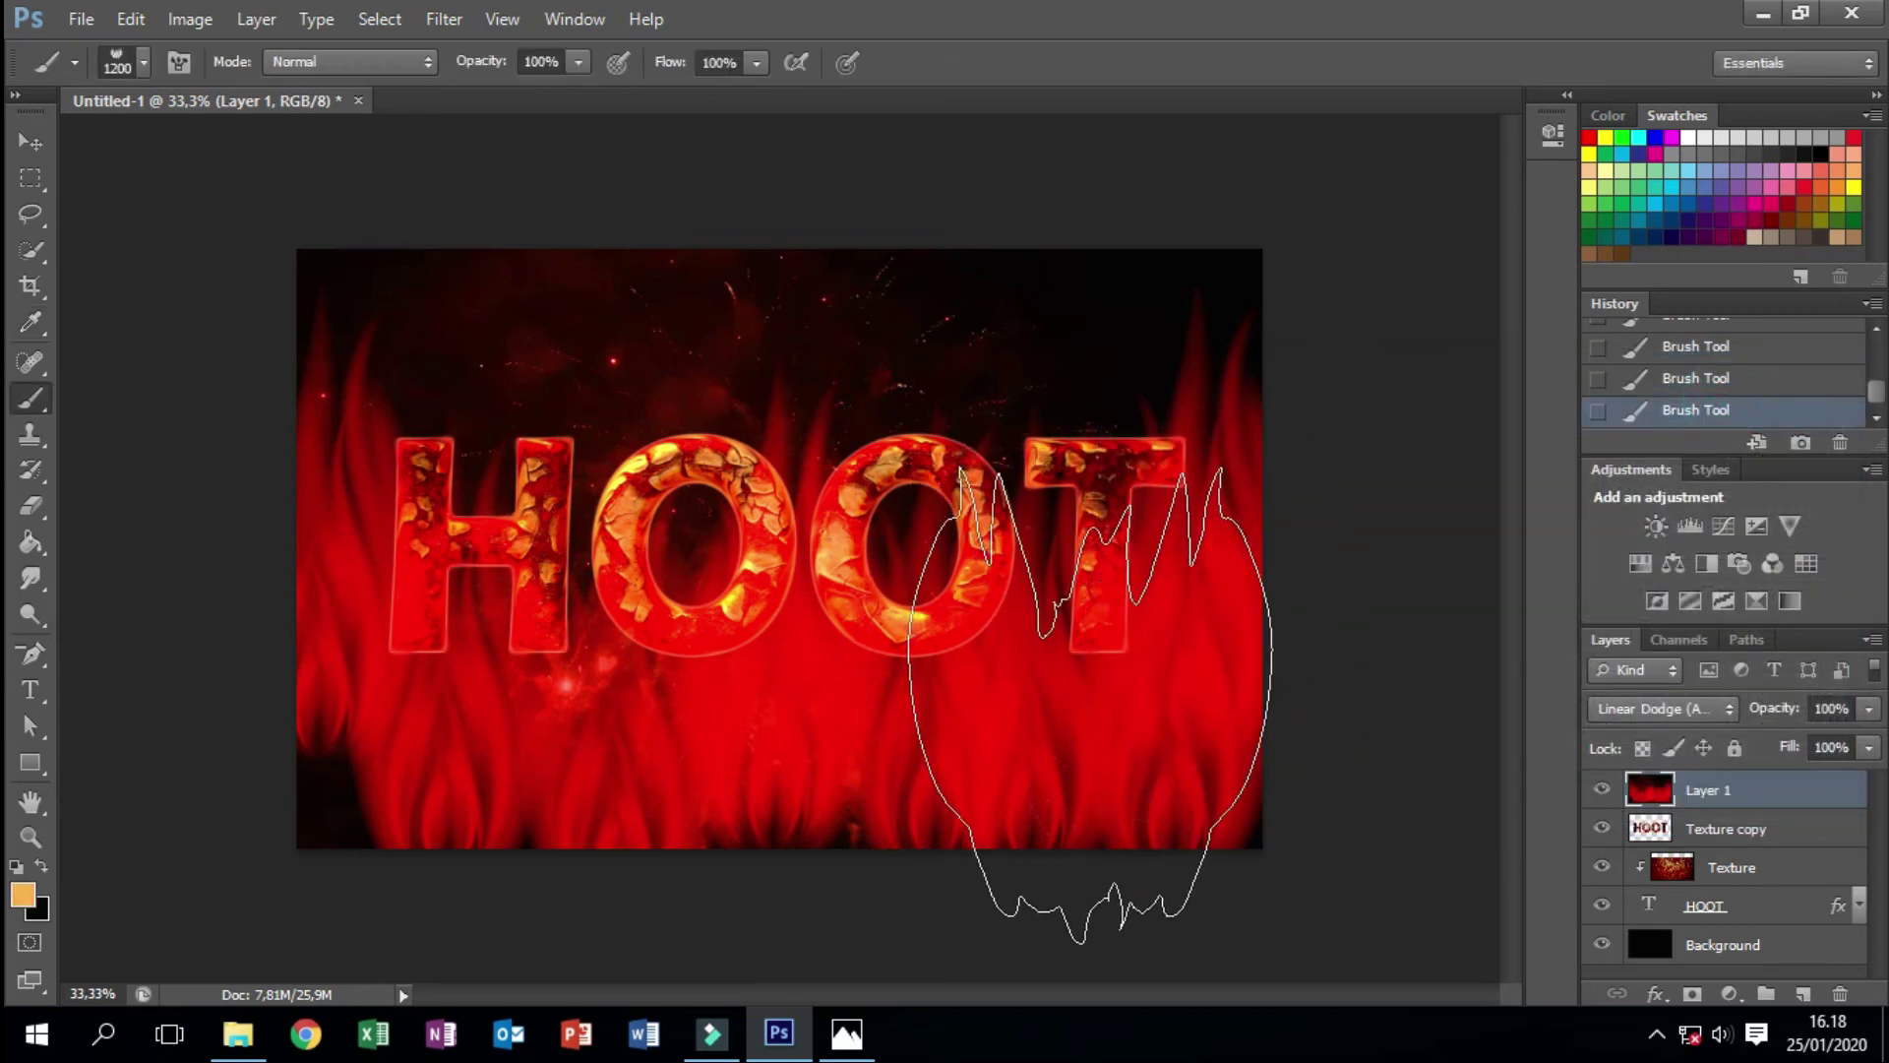
- Paint orange flames across the lower canvas, undoing and redoing one stroke
click(426, 860)
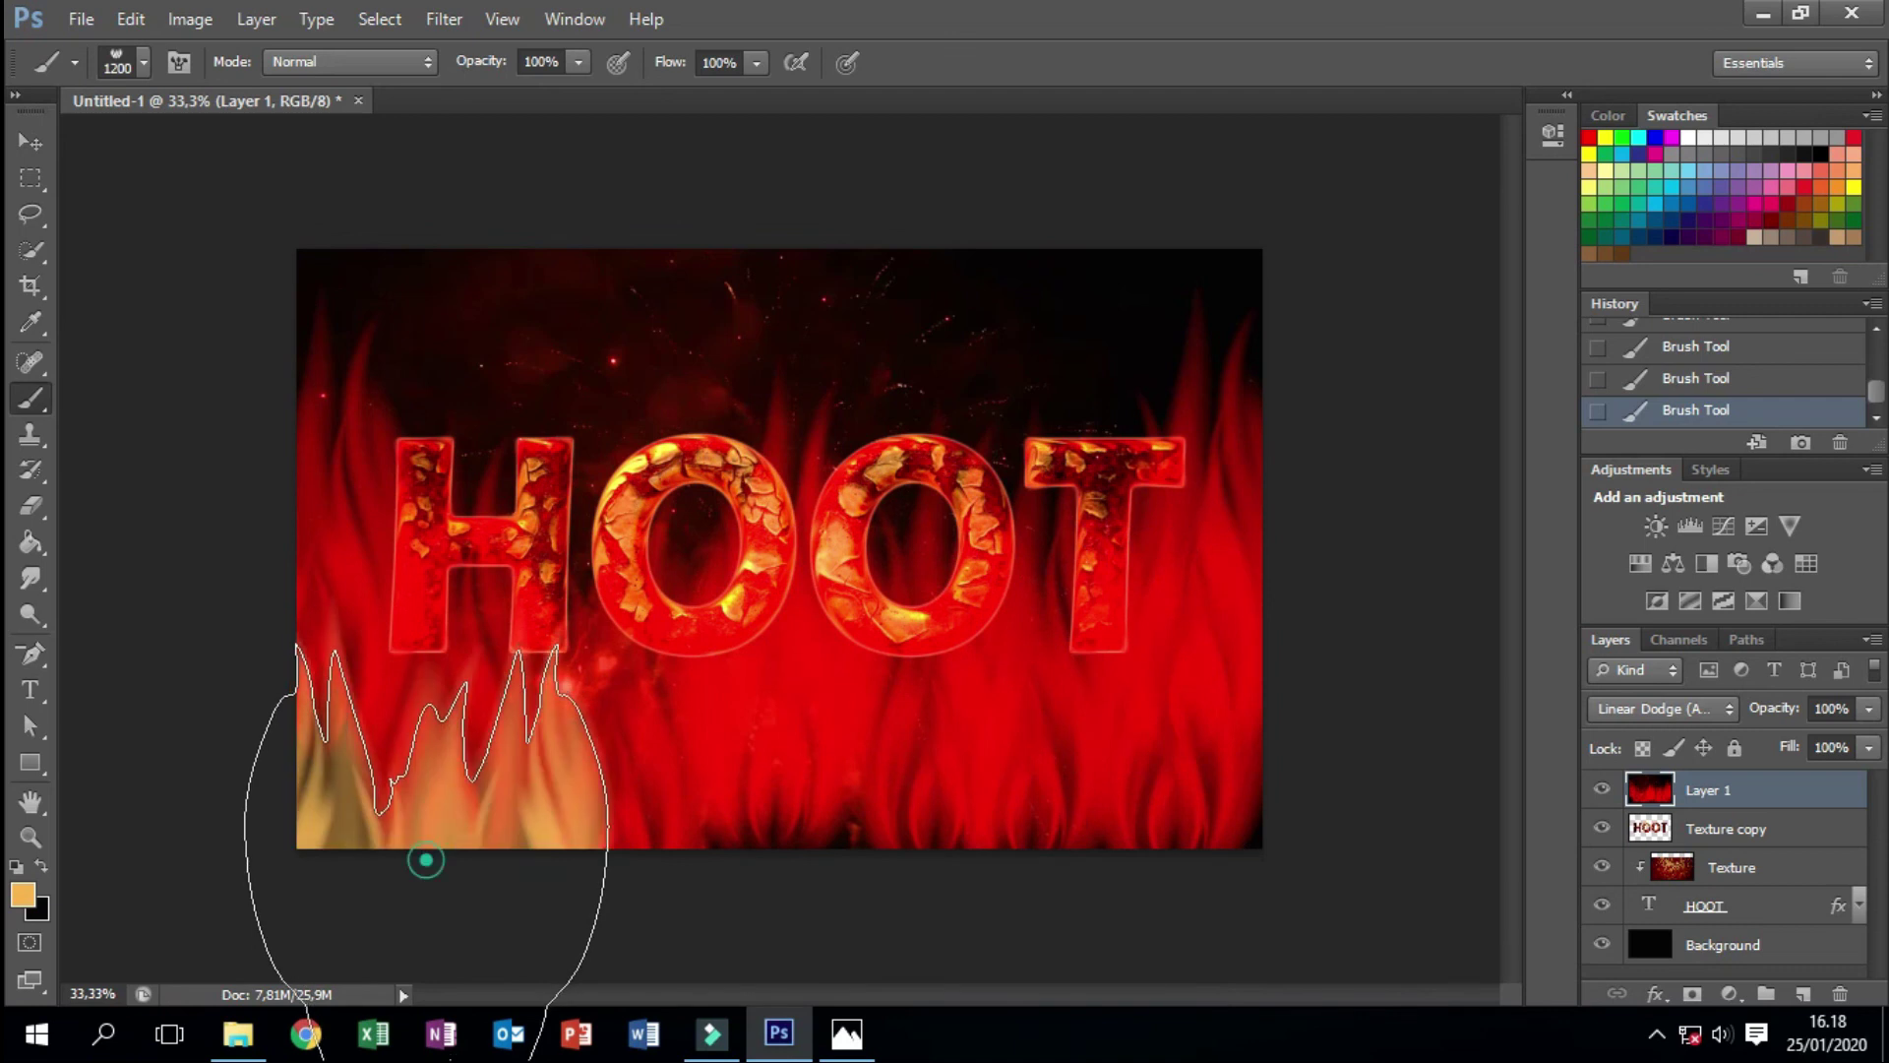
drag(729, 895, 1238, 806)
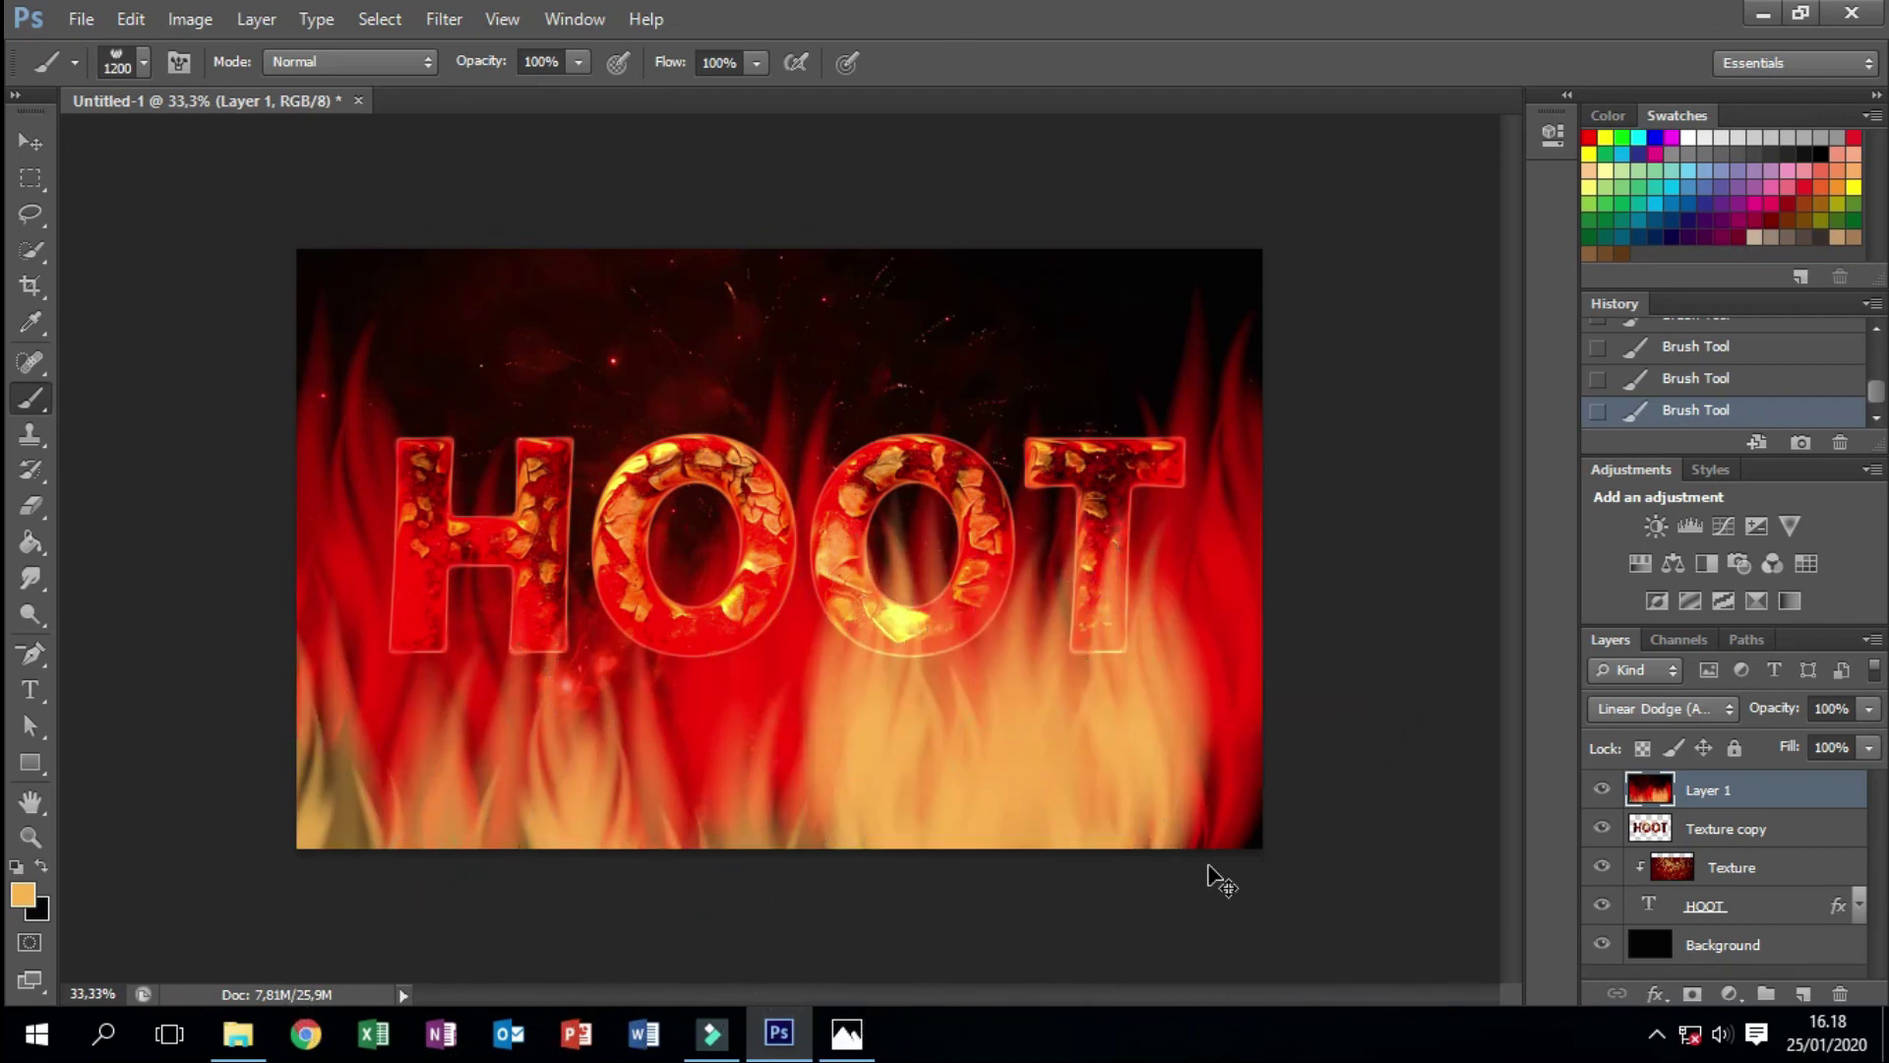
key(ctrl+z)
mouse_move(1171, 841)
mouse_down()
mouse_move(632, 780)
mouse_move(487, 806)
mouse_up()
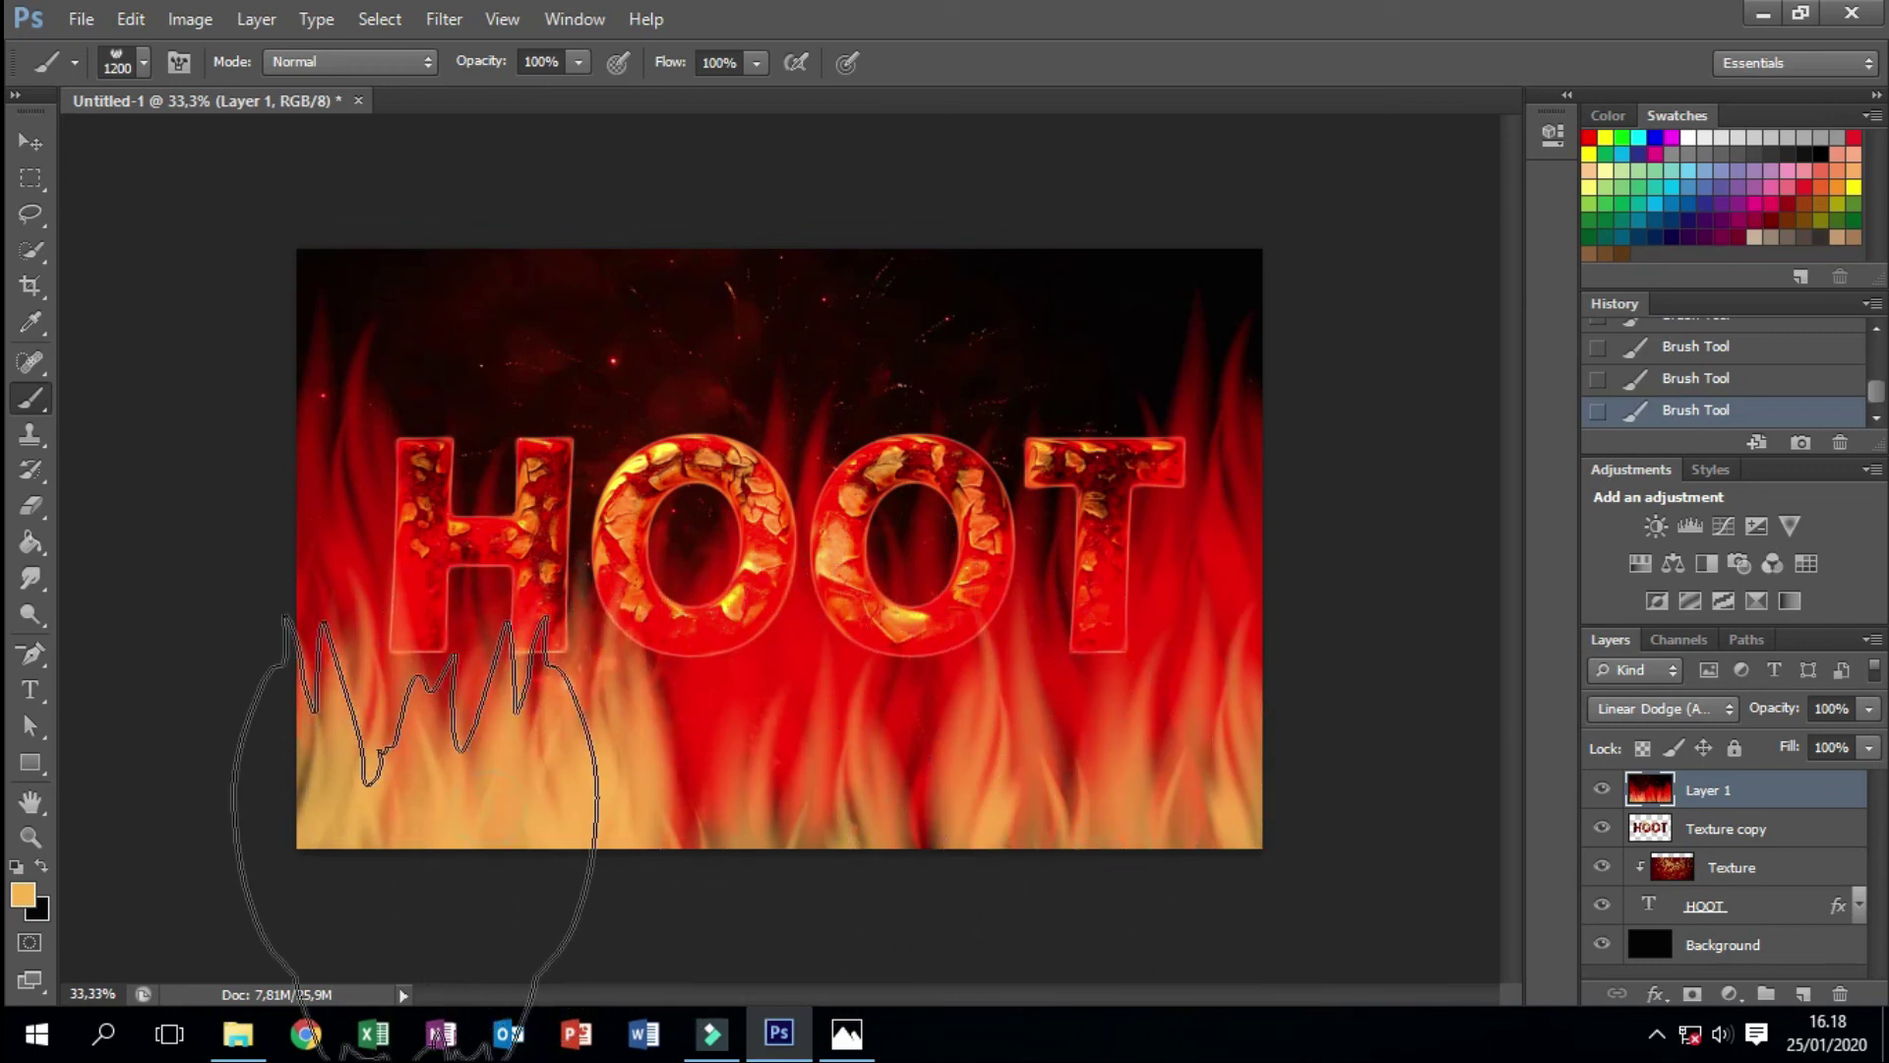
mouse_move(659, 817)
mouse_down()
mouse_move(1196, 708)
mouse_move(1362, 614)
mouse_up()
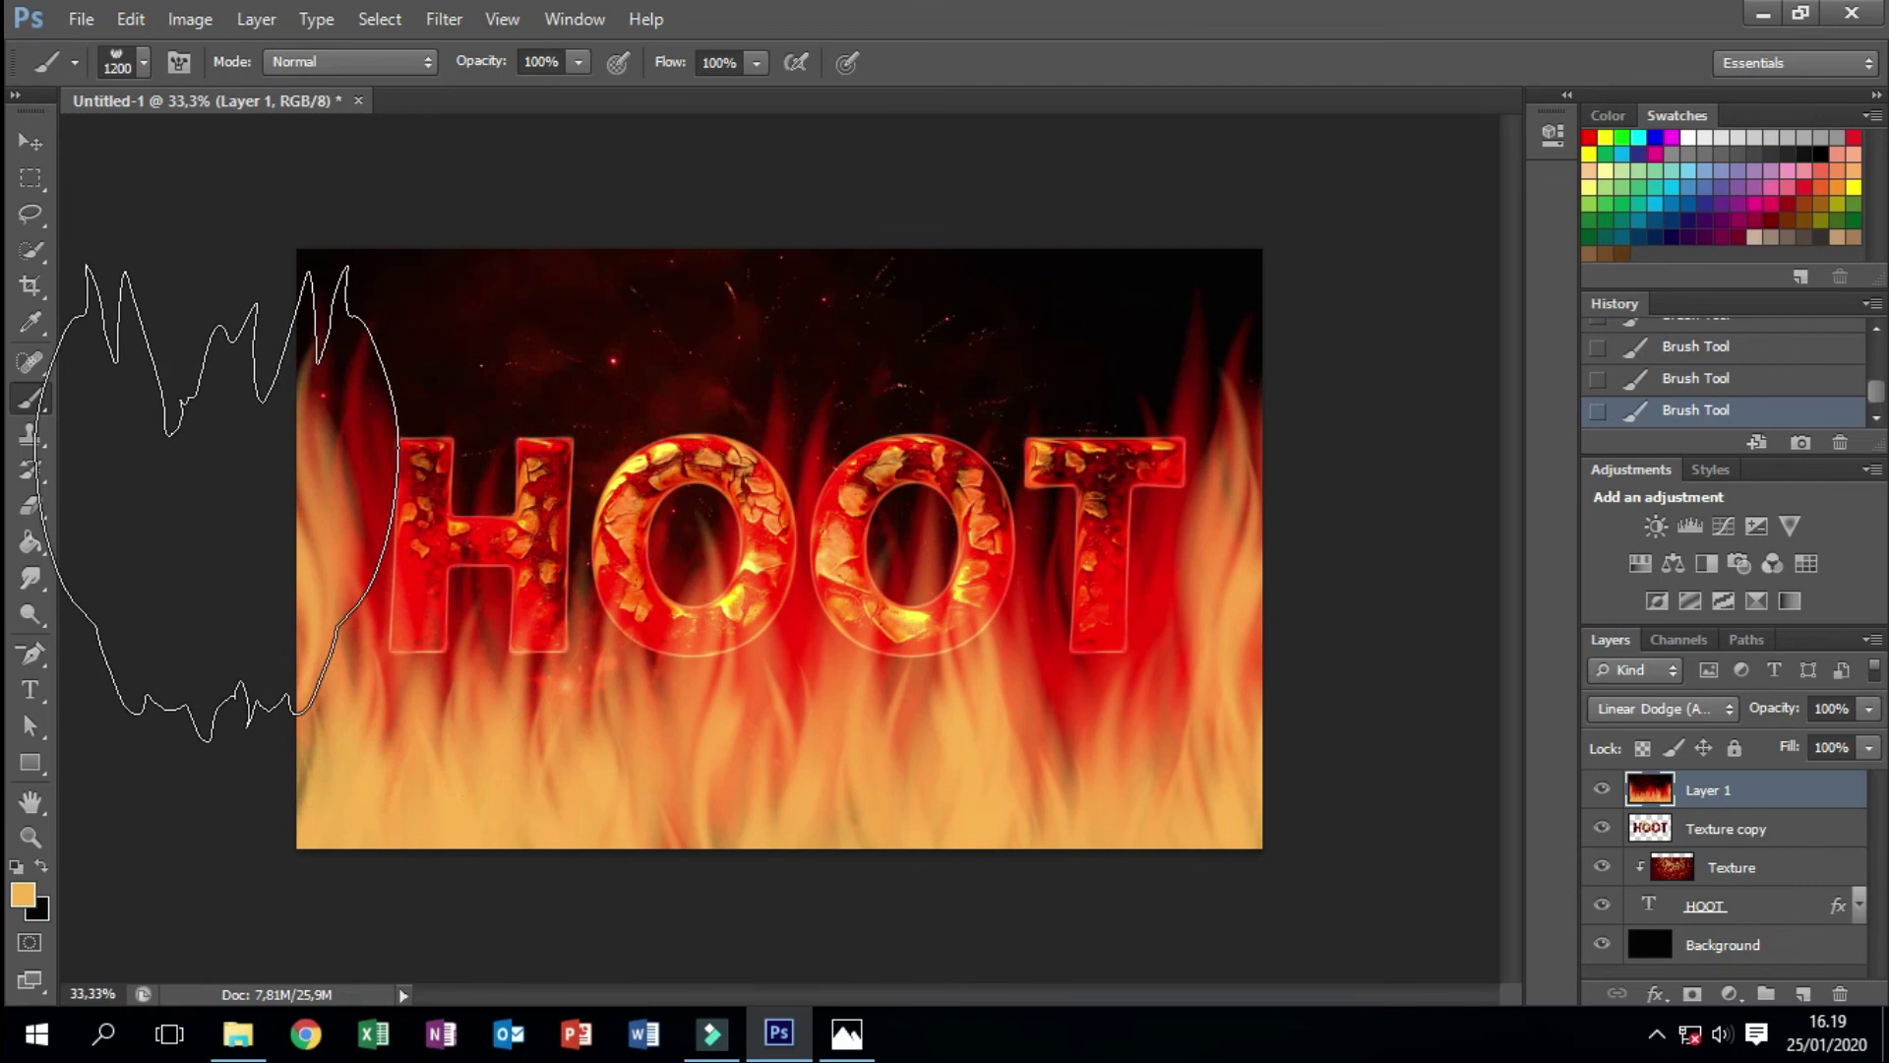
click(261, 26)
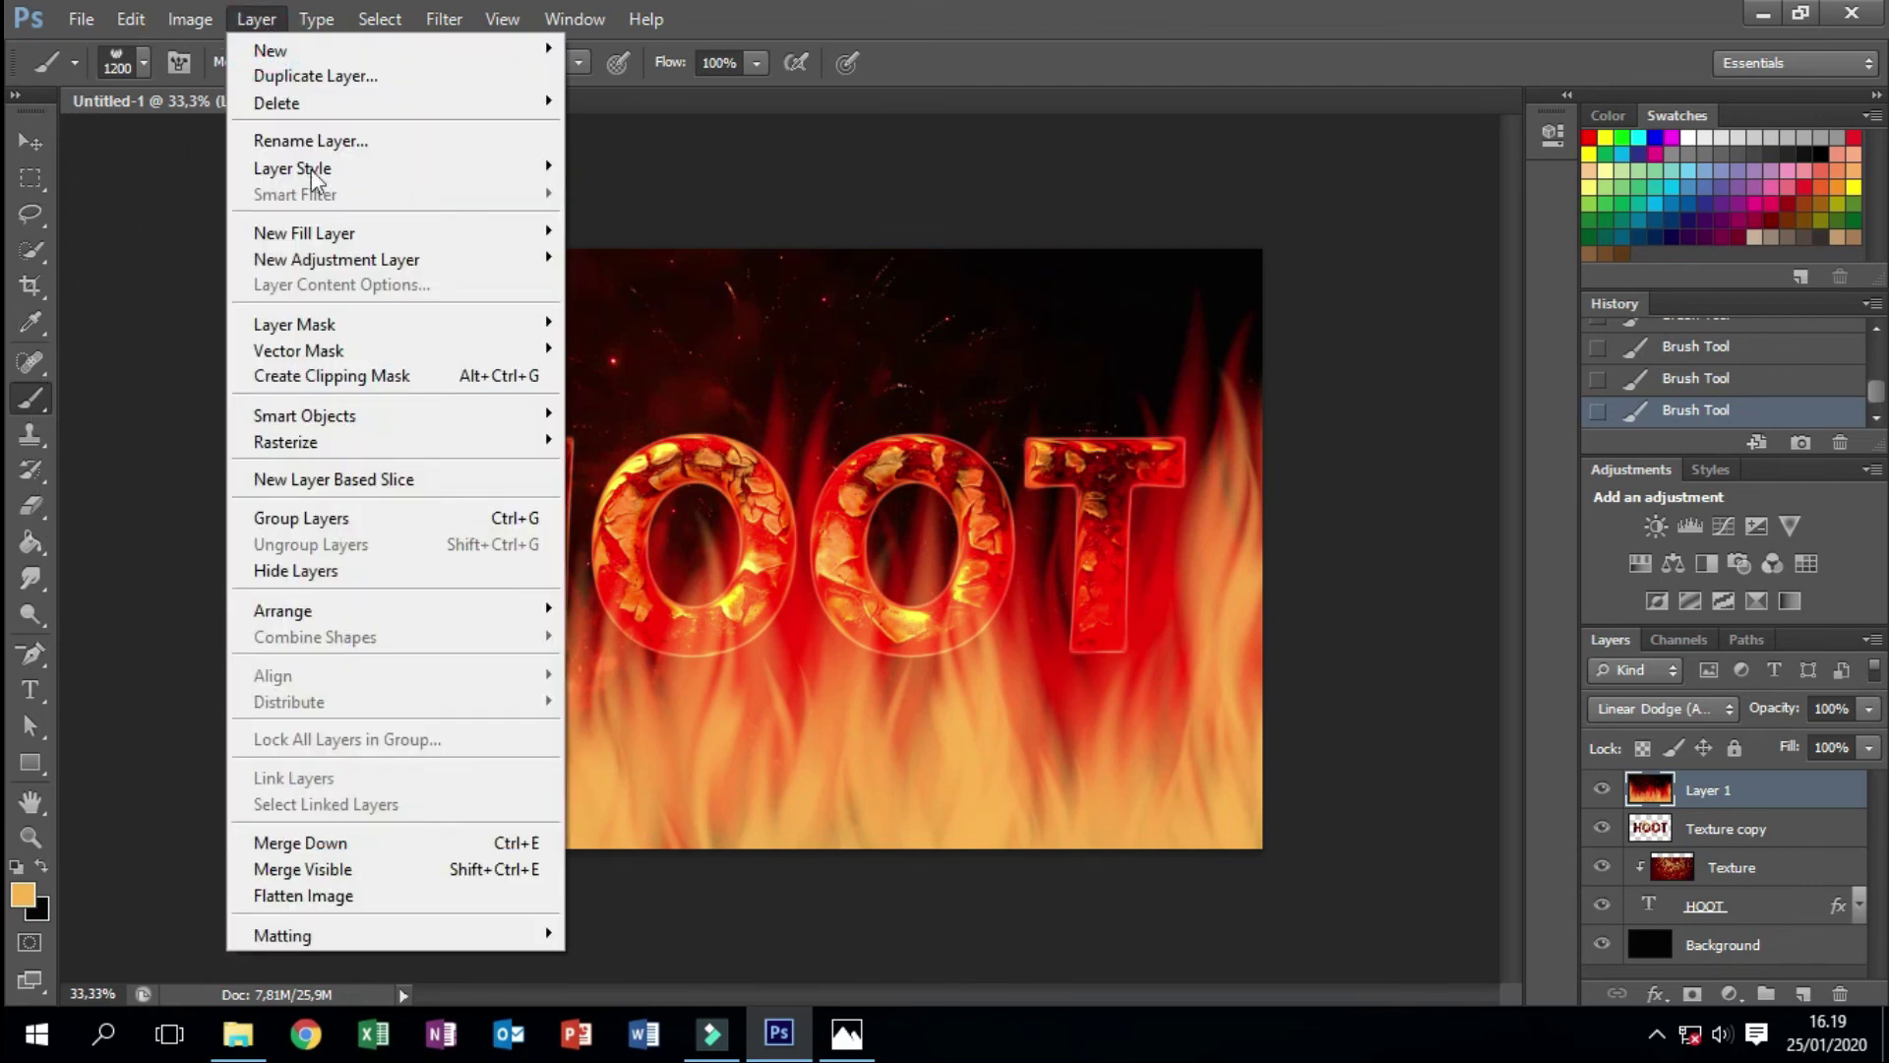
- Merge the visible layers and start a text line near the bottom centre
click(368, 876)
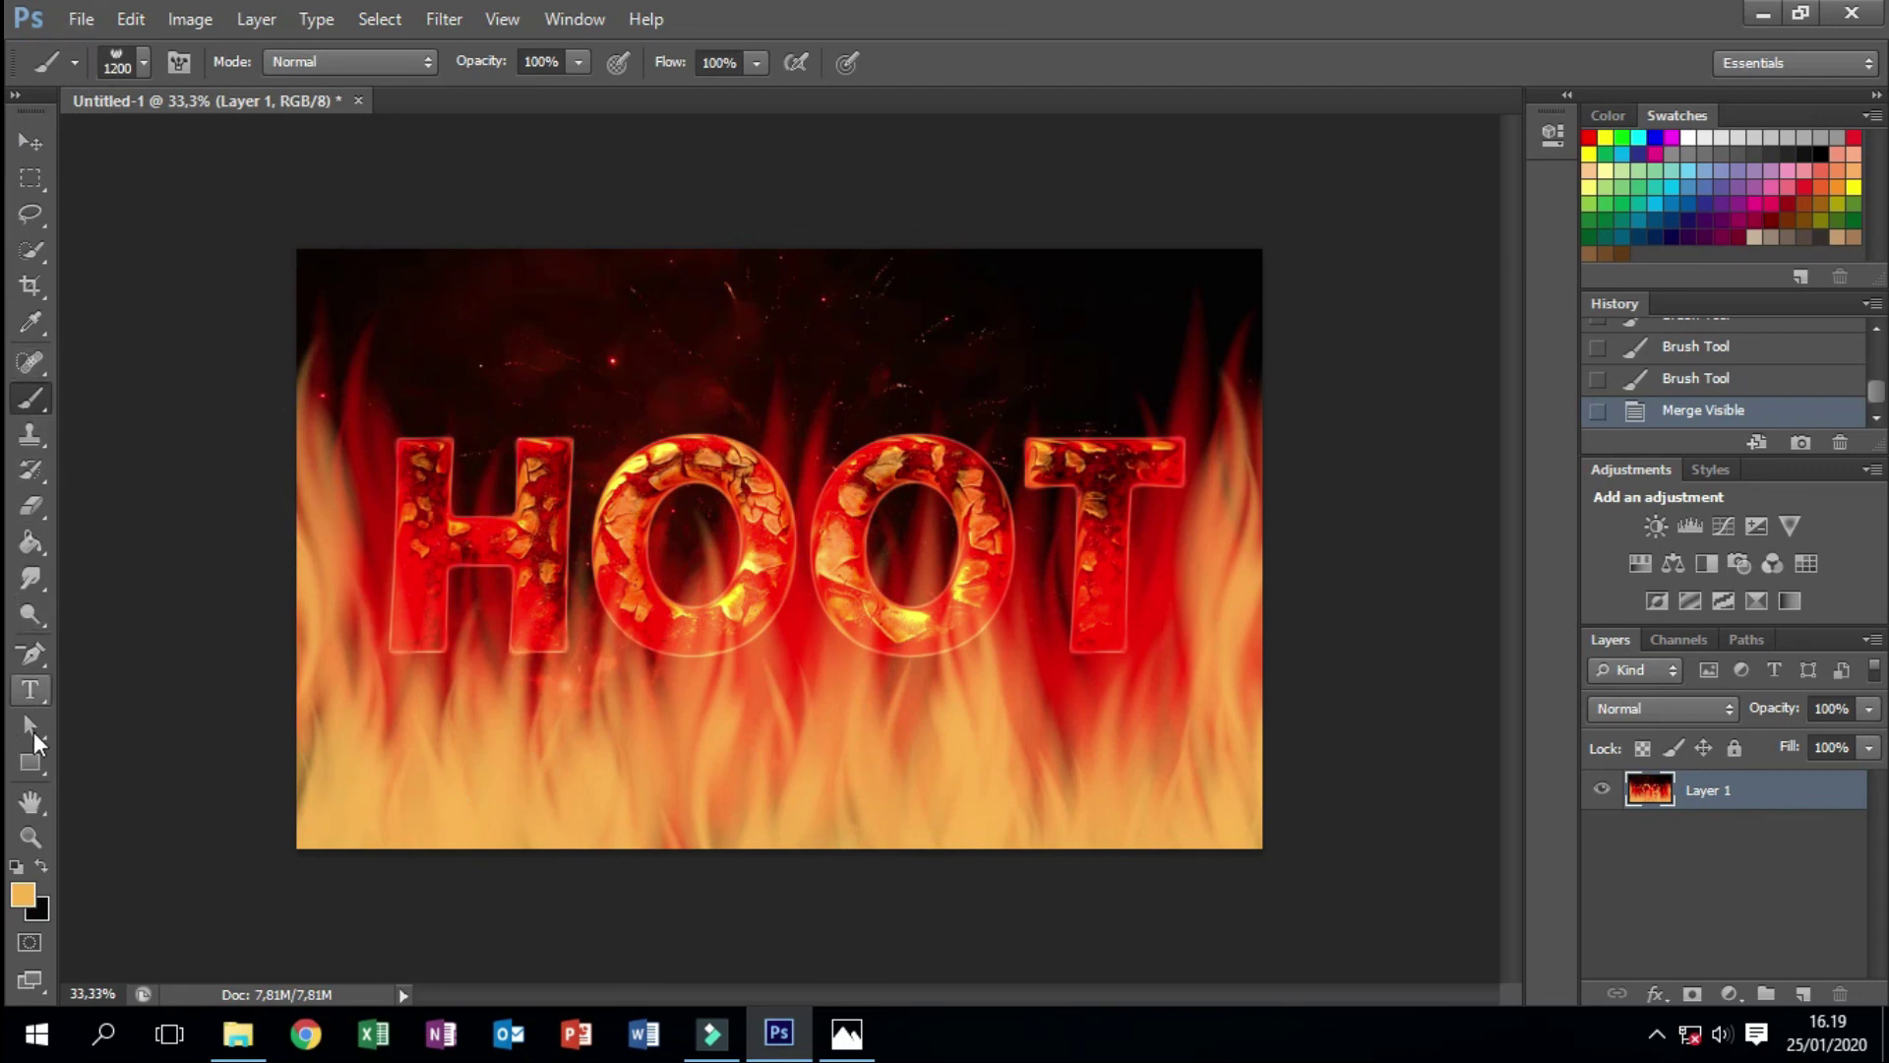
click(33, 692)
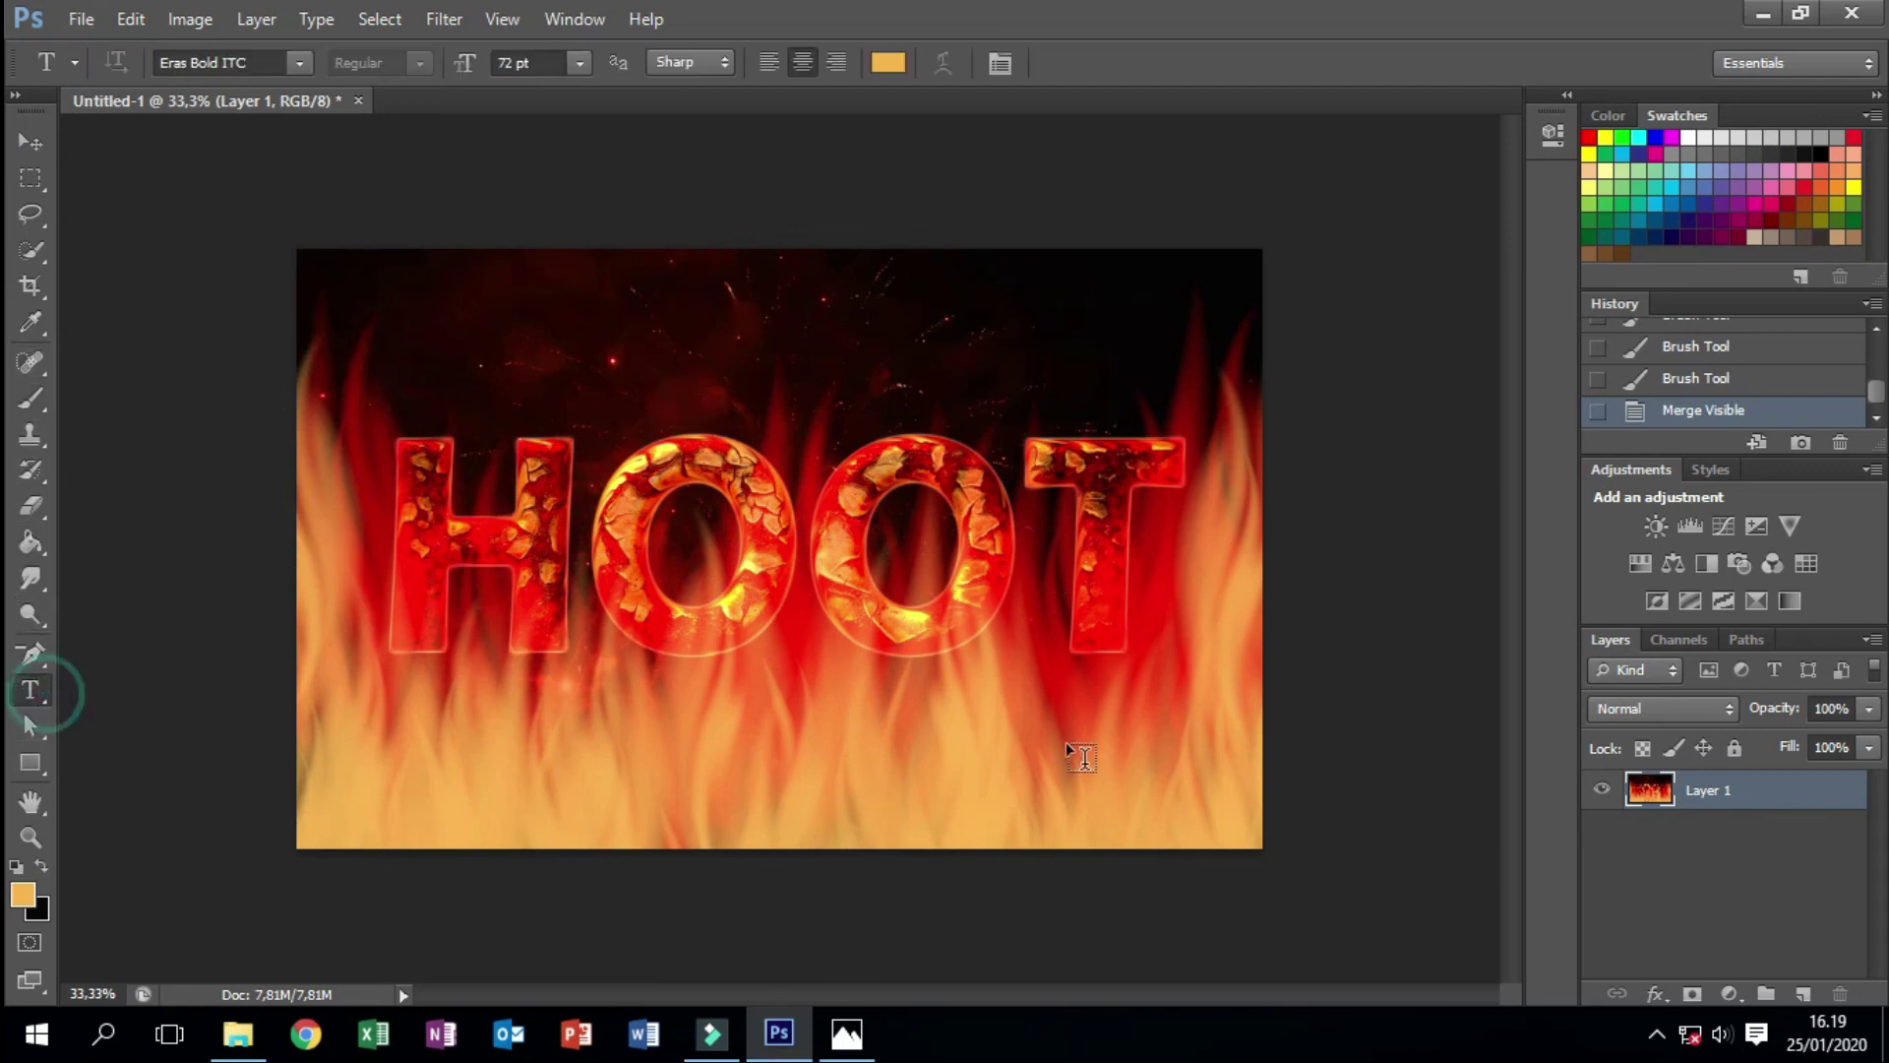
click(960, 792)
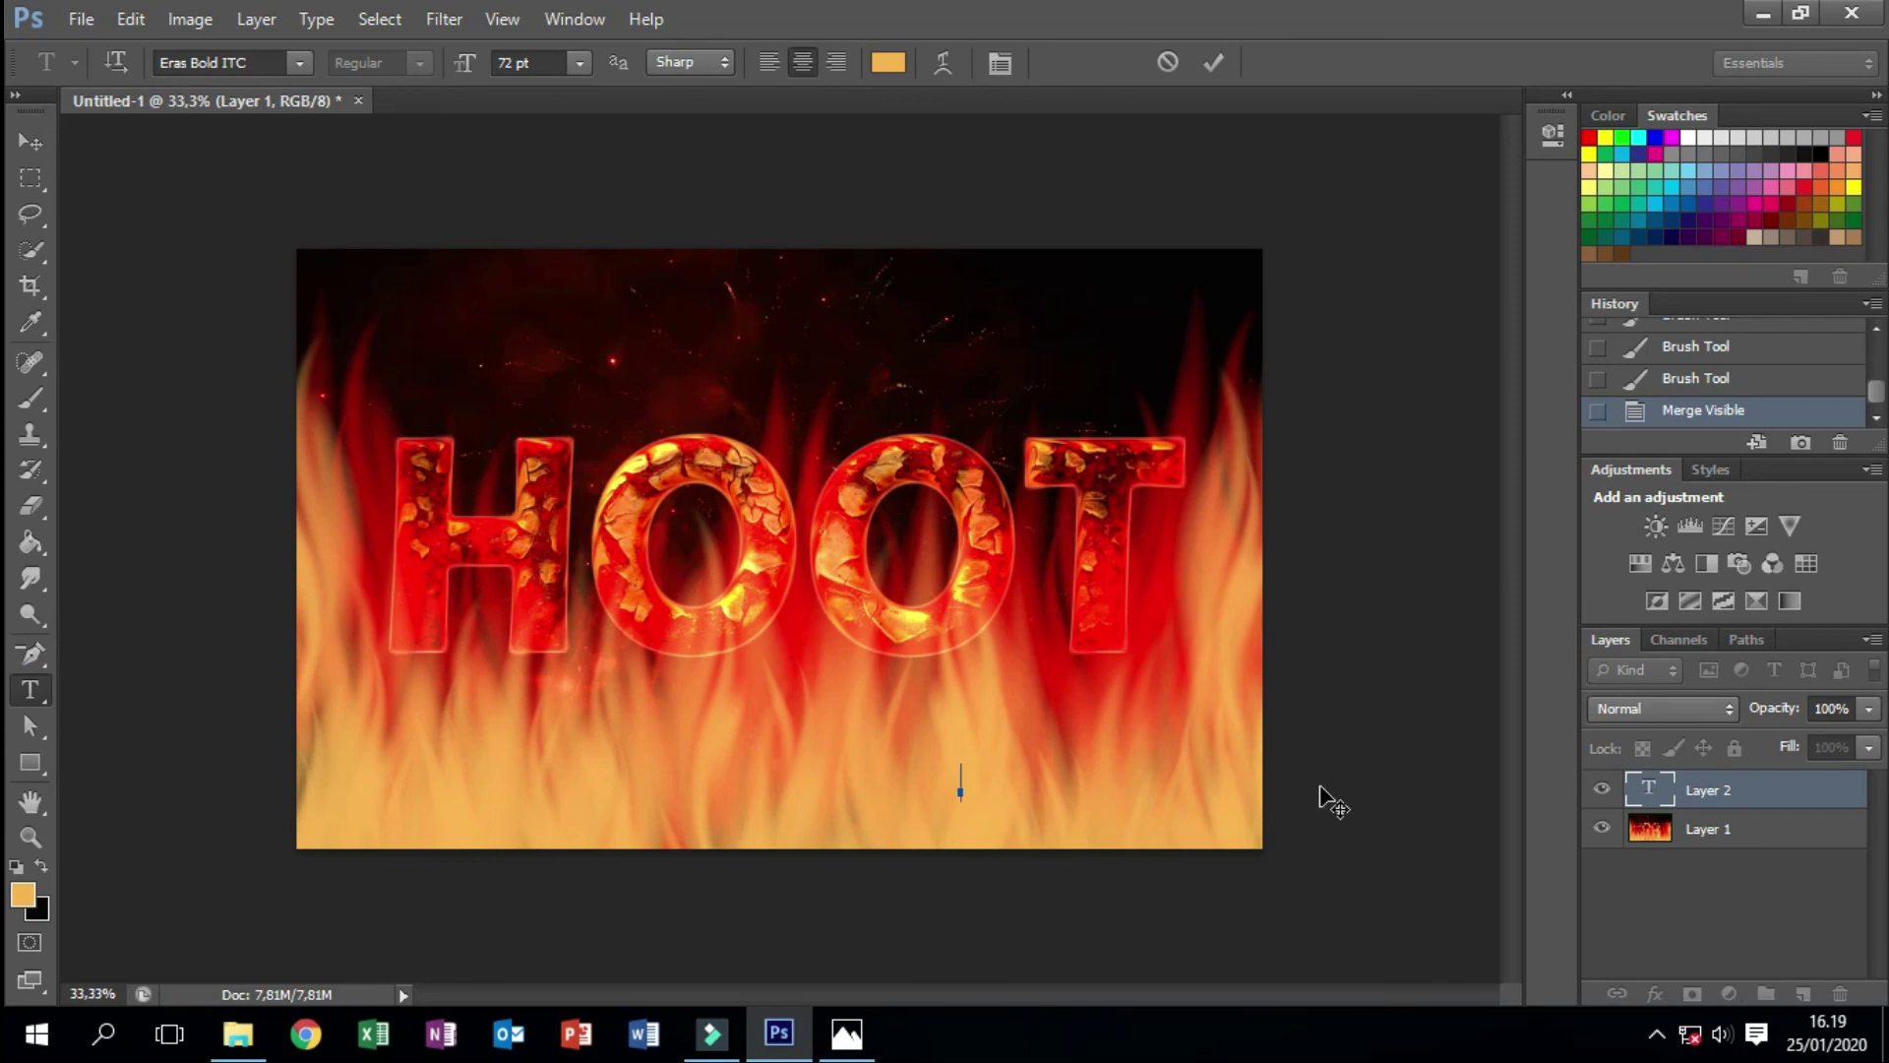
- Type the author's name credit in vivid blue and commit the text
click(888, 62)
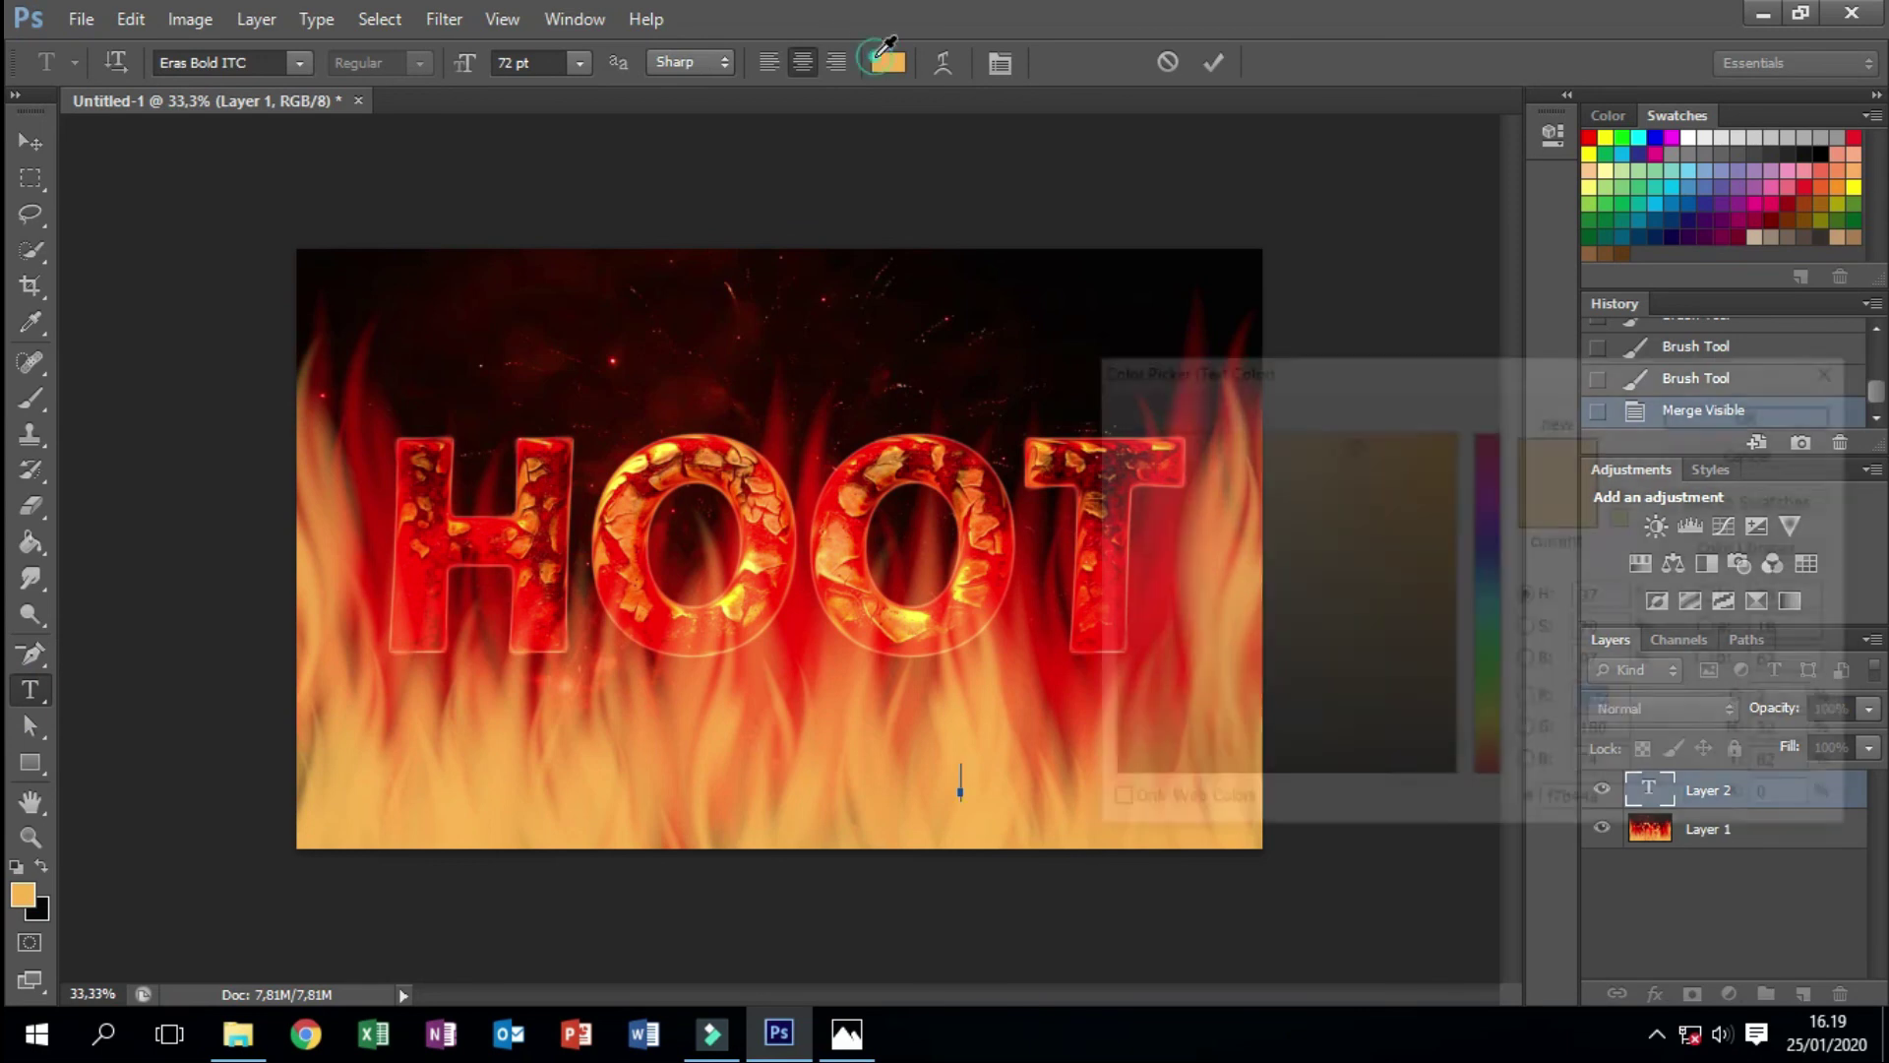
click(1503, 548)
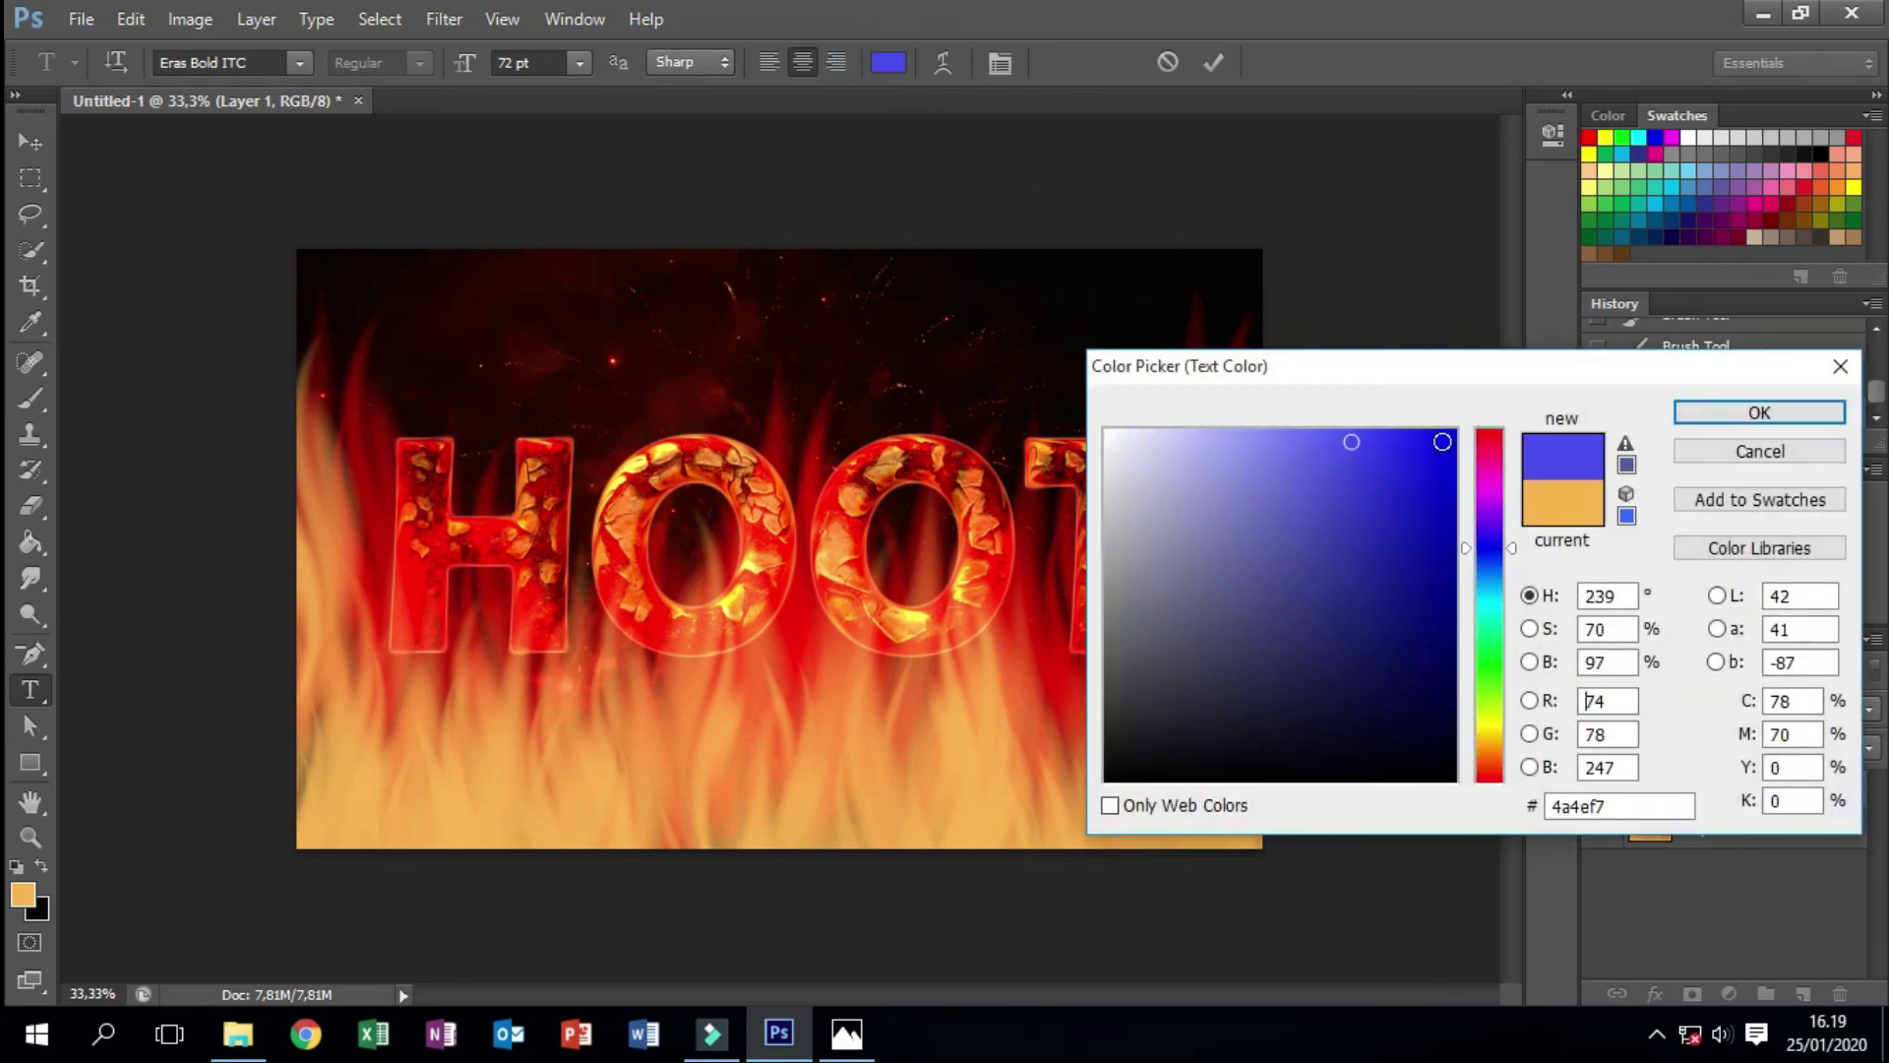
click(1443, 436)
click(1732, 413)
click(958, 790)
text(By)
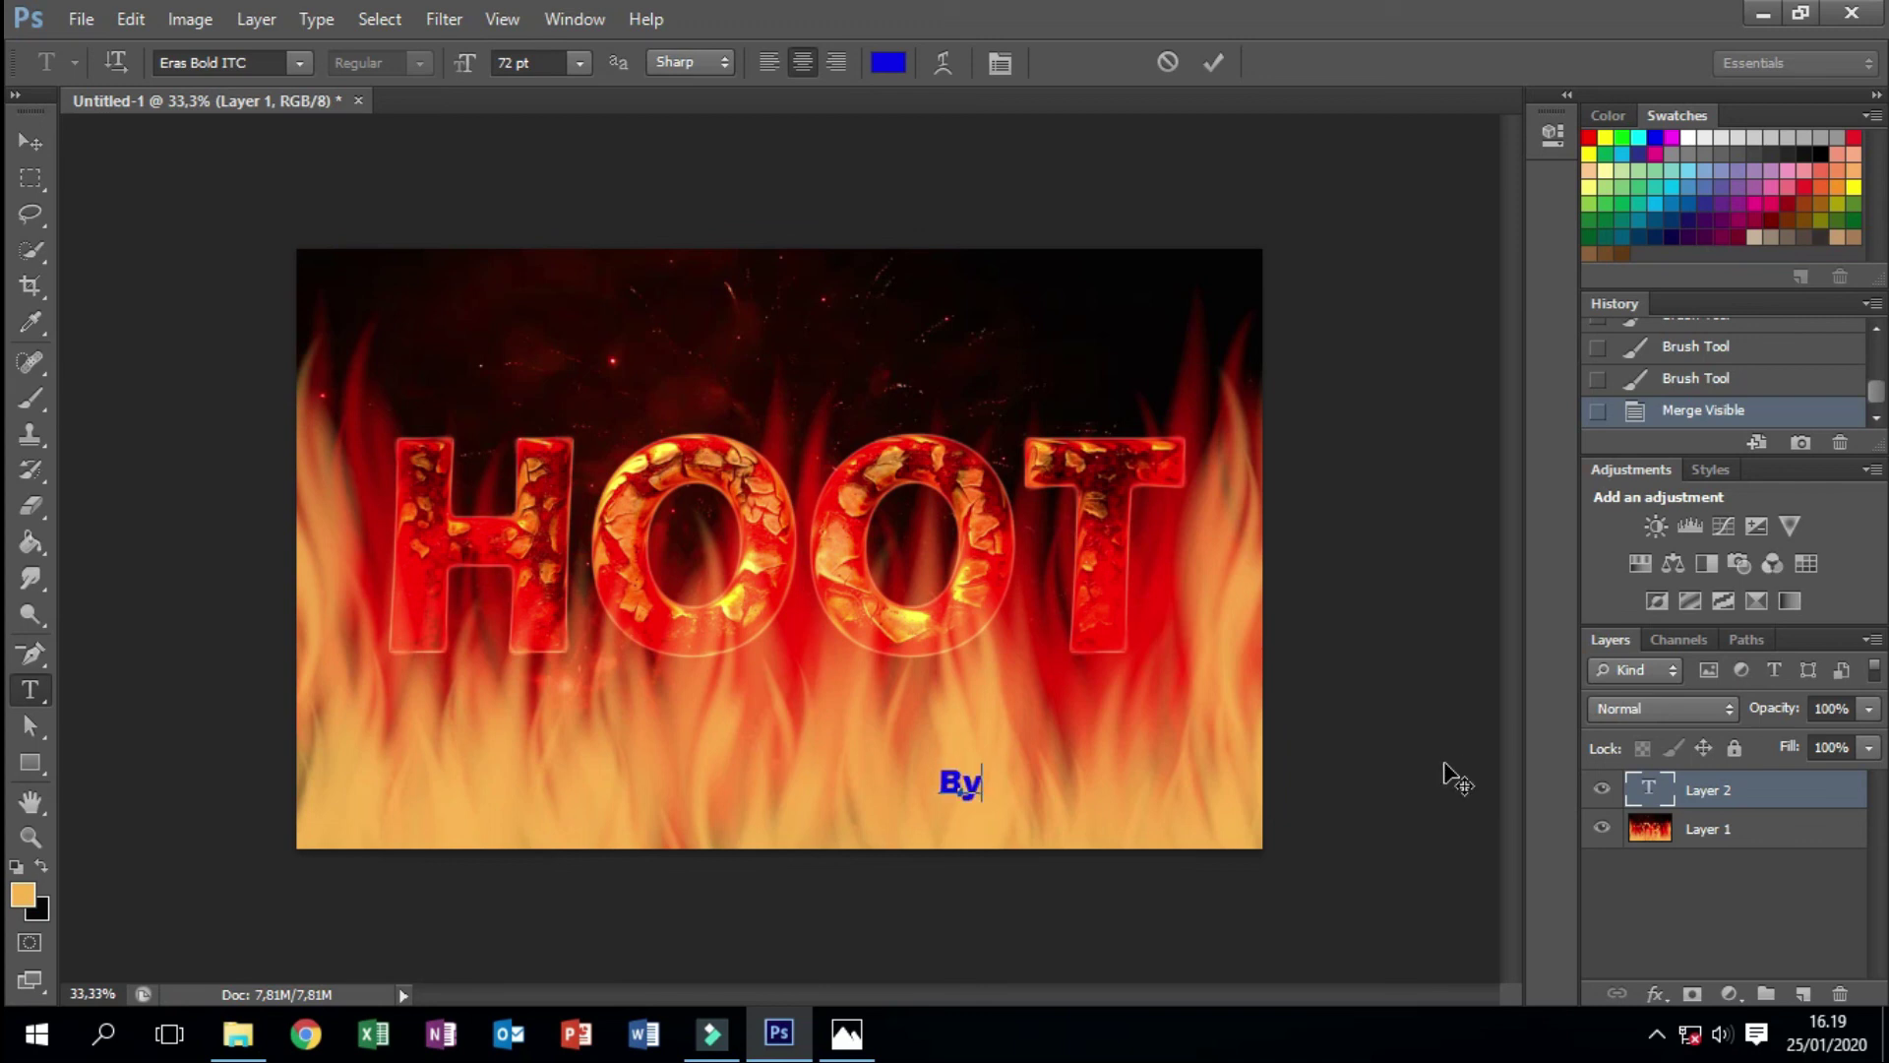
text(: Lamberth Hitong)
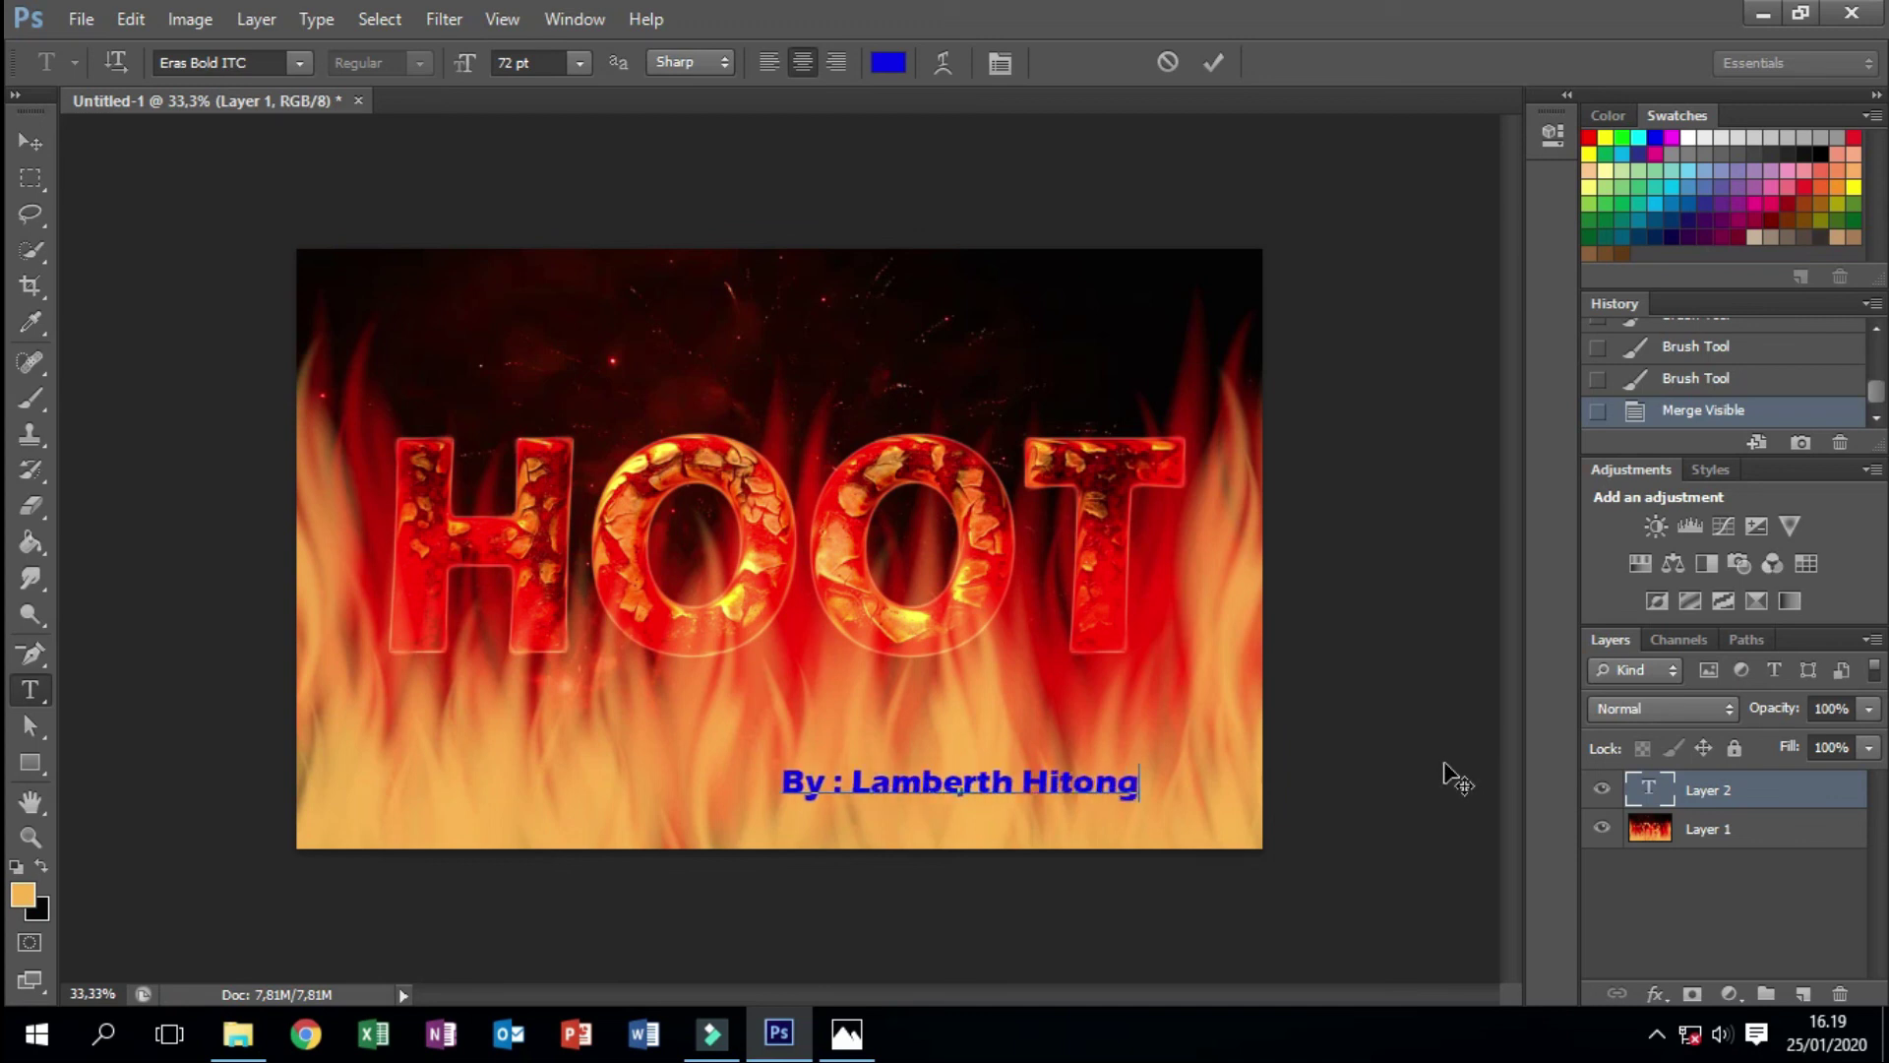
click(1225, 61)
- Scale the blue credit text down into the bottom-right corner and commit the transform
click(29, 141)
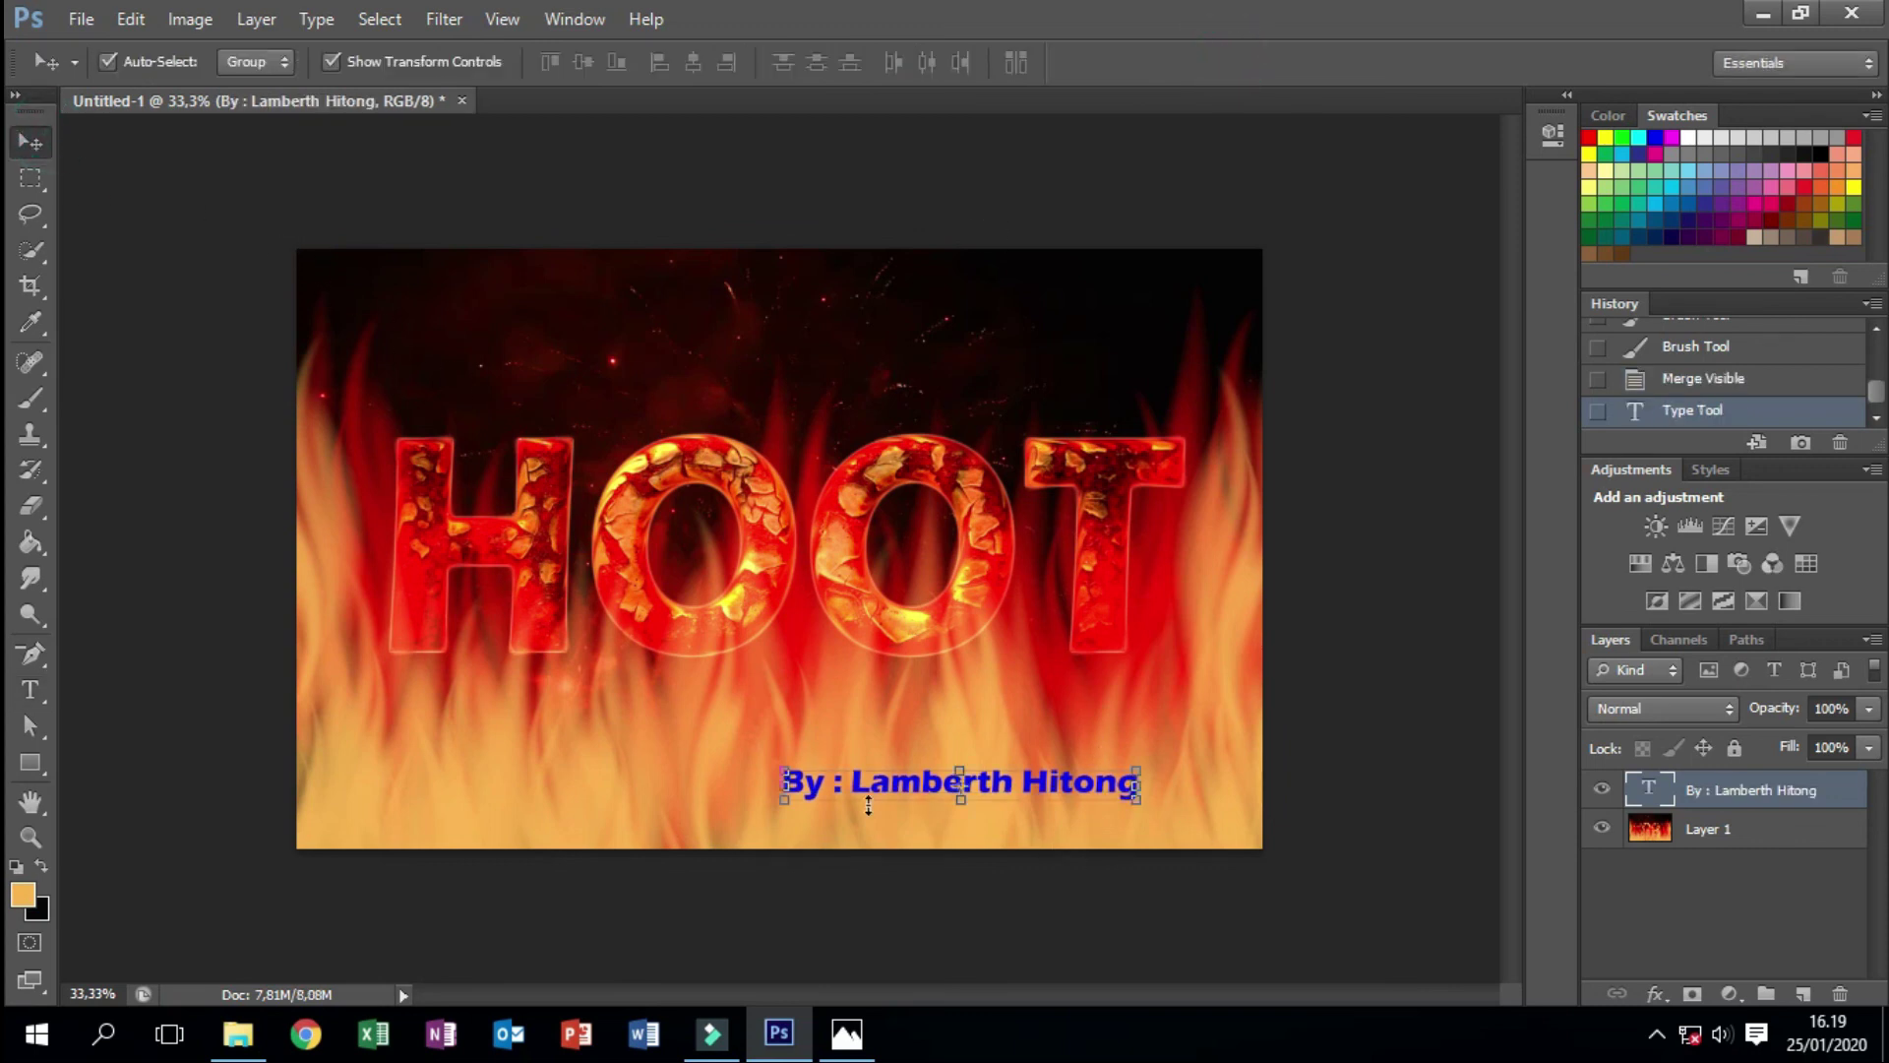
mouse_move(784, 778)
mouse_down()
mouse_move(1075, 783)
mouse_move(1209, 594)
mouse_move(1201, 840)
mouse_move(1223, 822)
mouse_up()
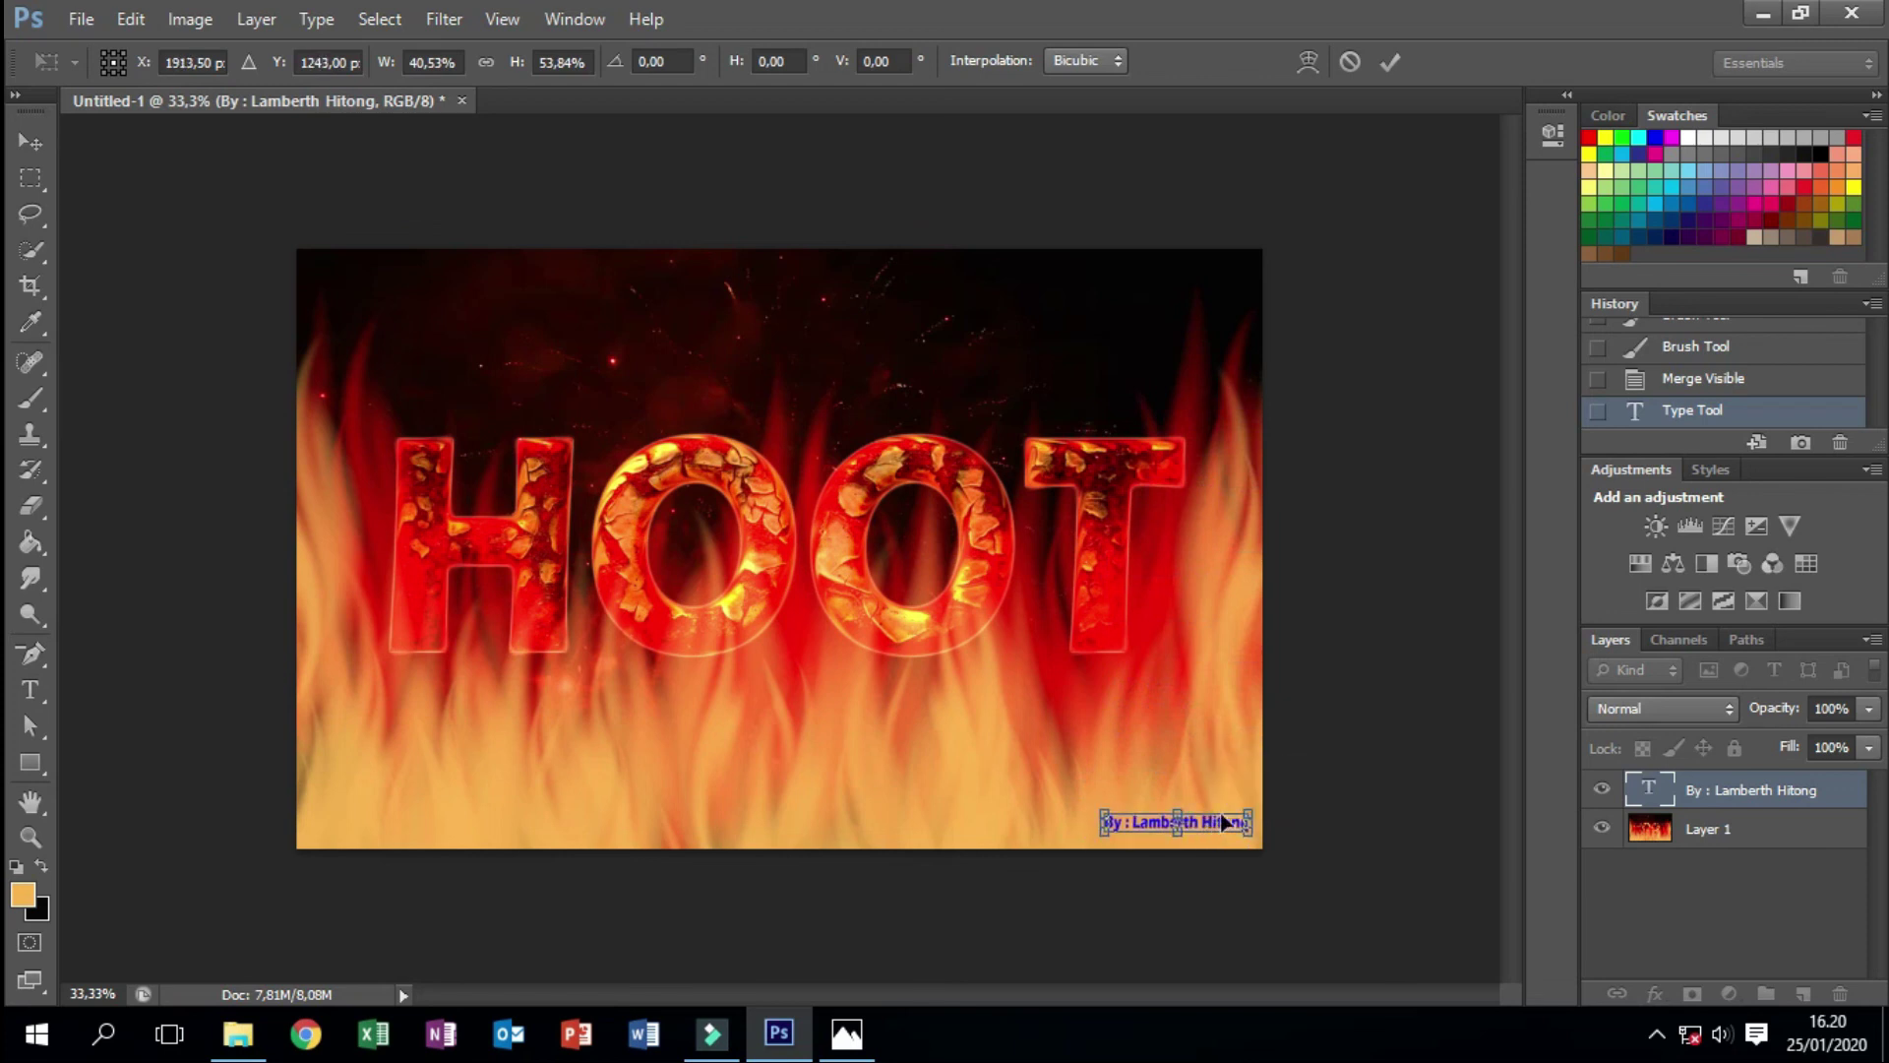
key(Return)
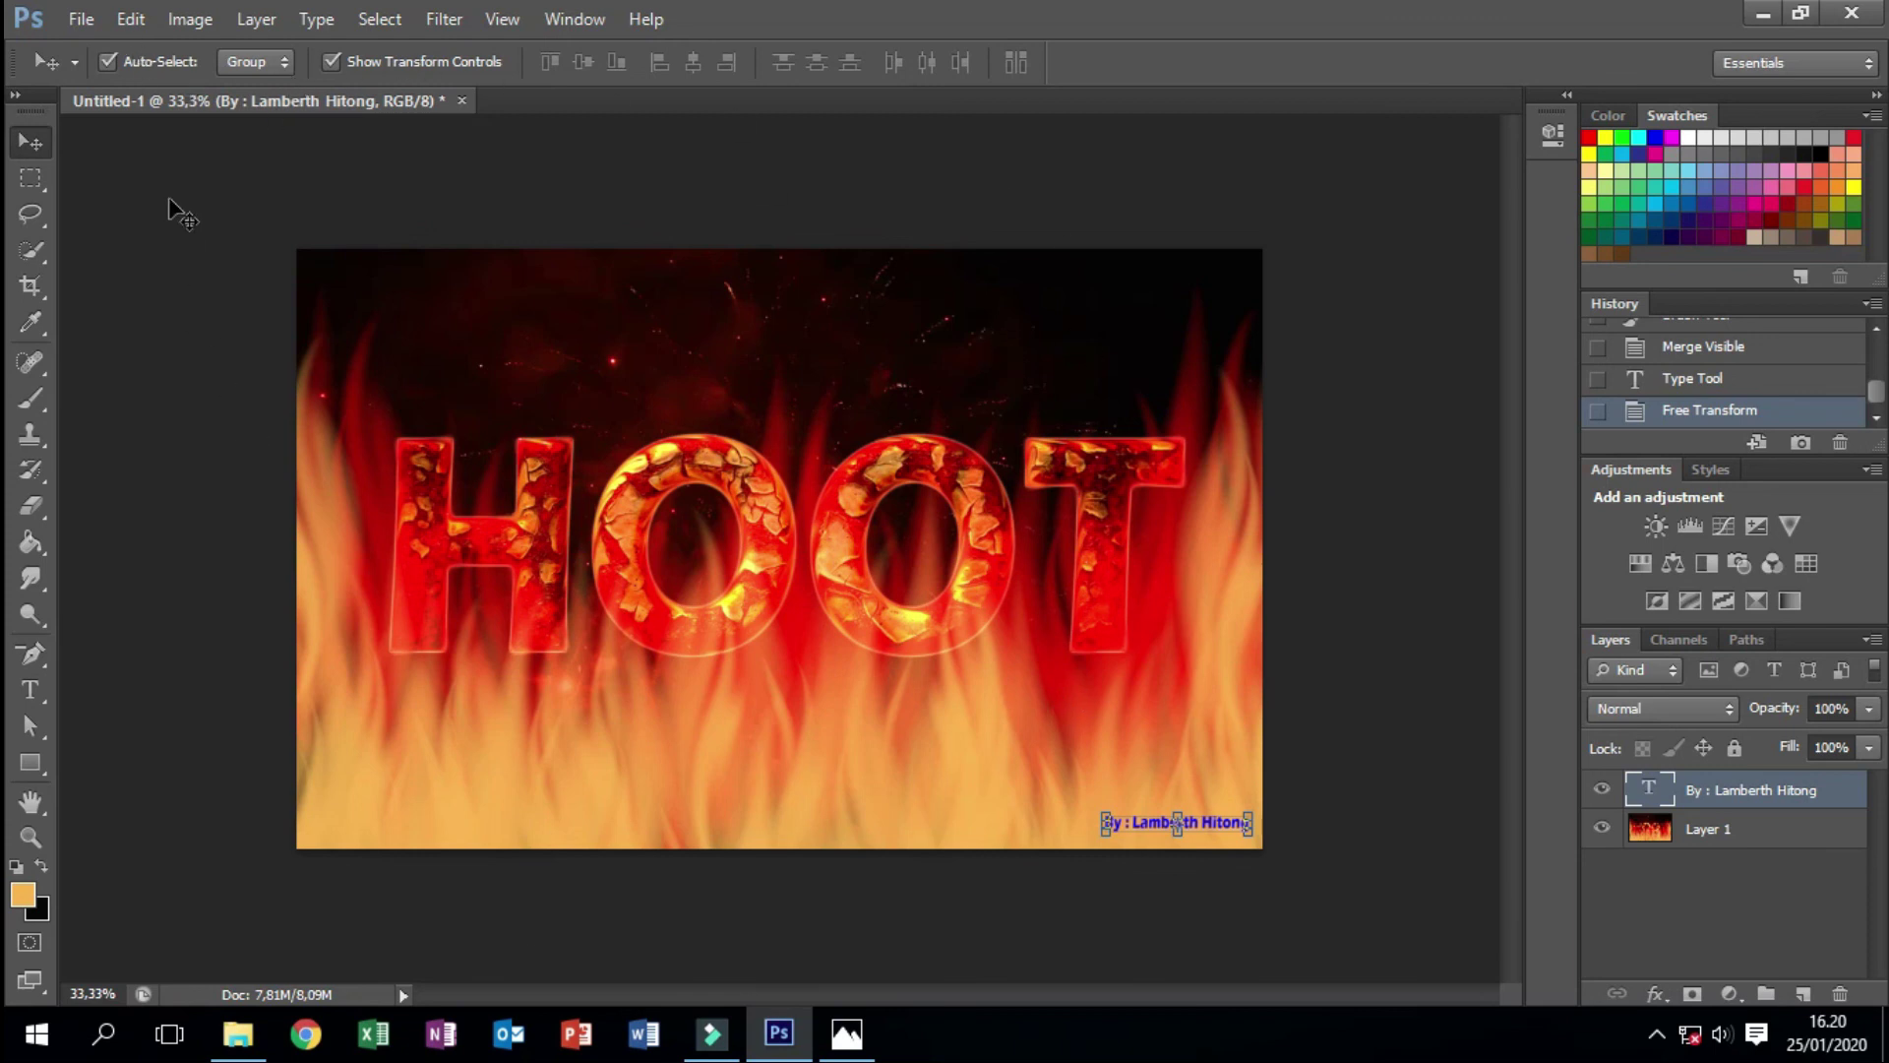
- Save a JPEG copy named 'Efek Lidah Api pada Text' in the Efek lidah api folder
click(82, 19)
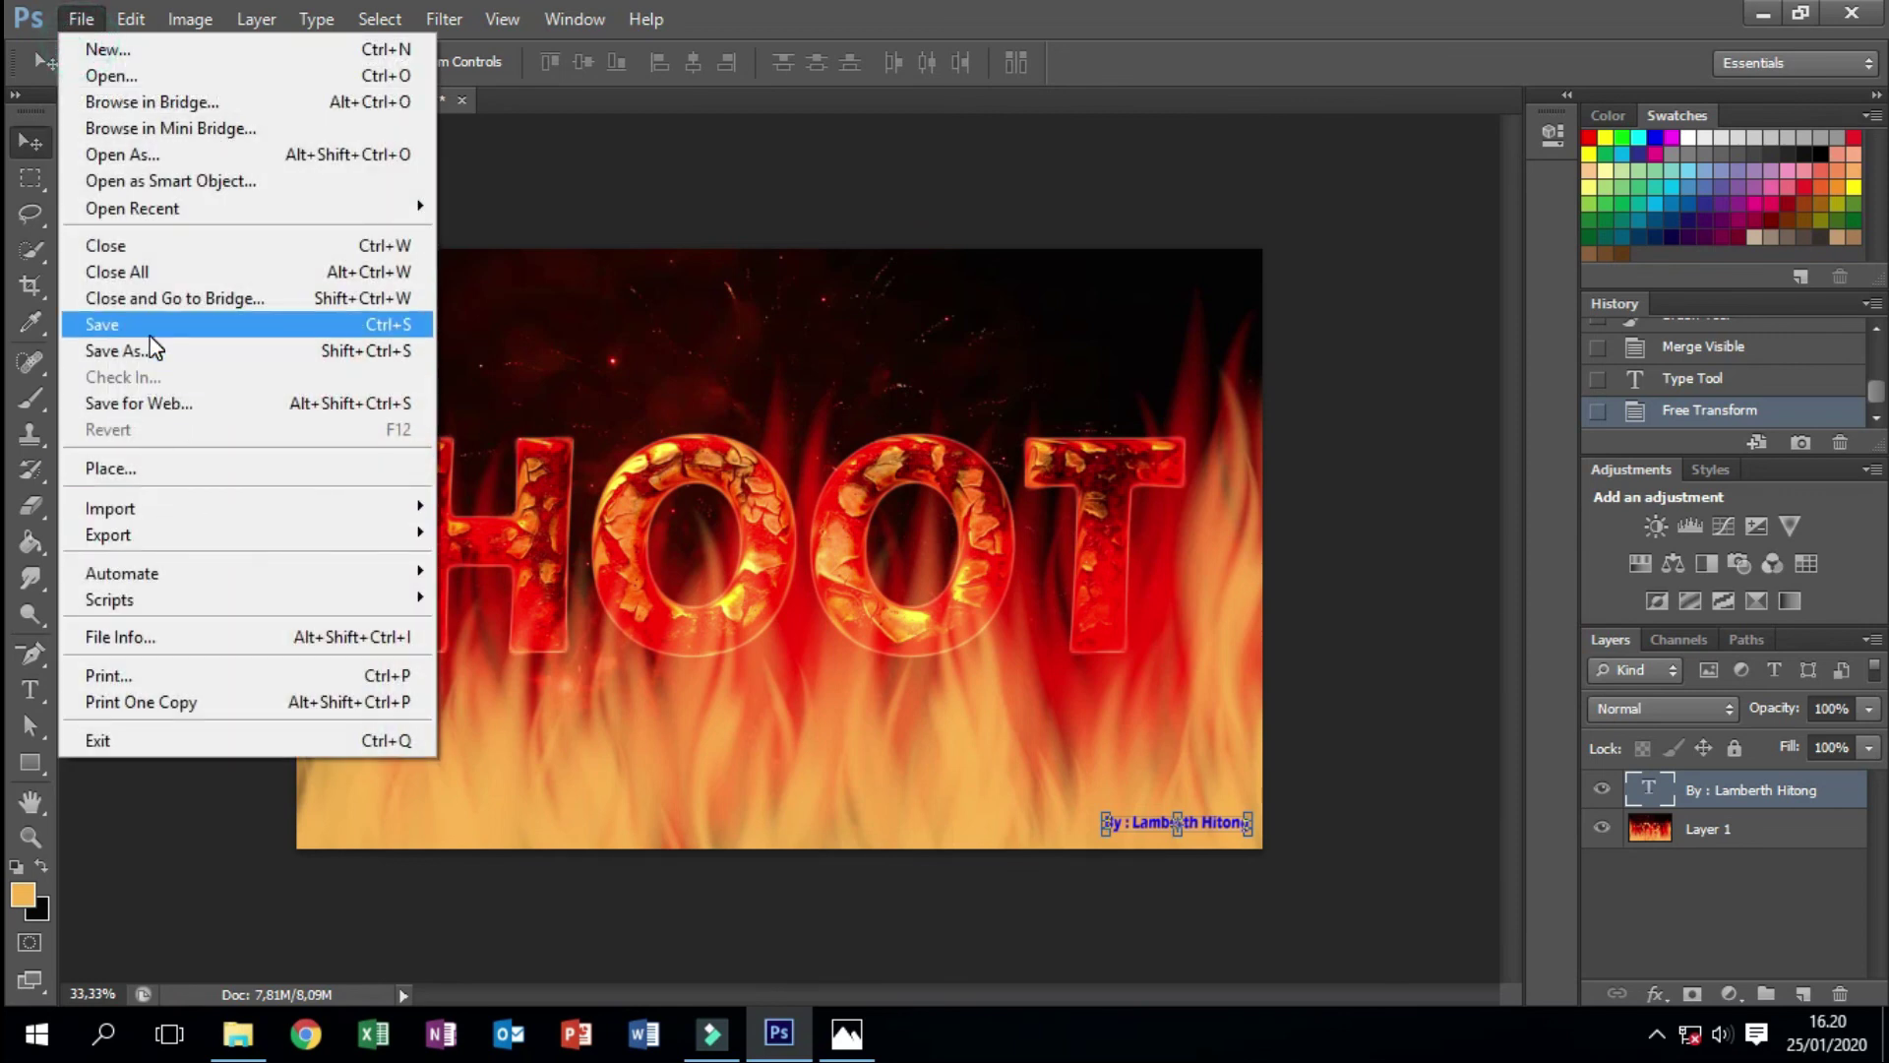
click(141, 350)
click(1362, 664)
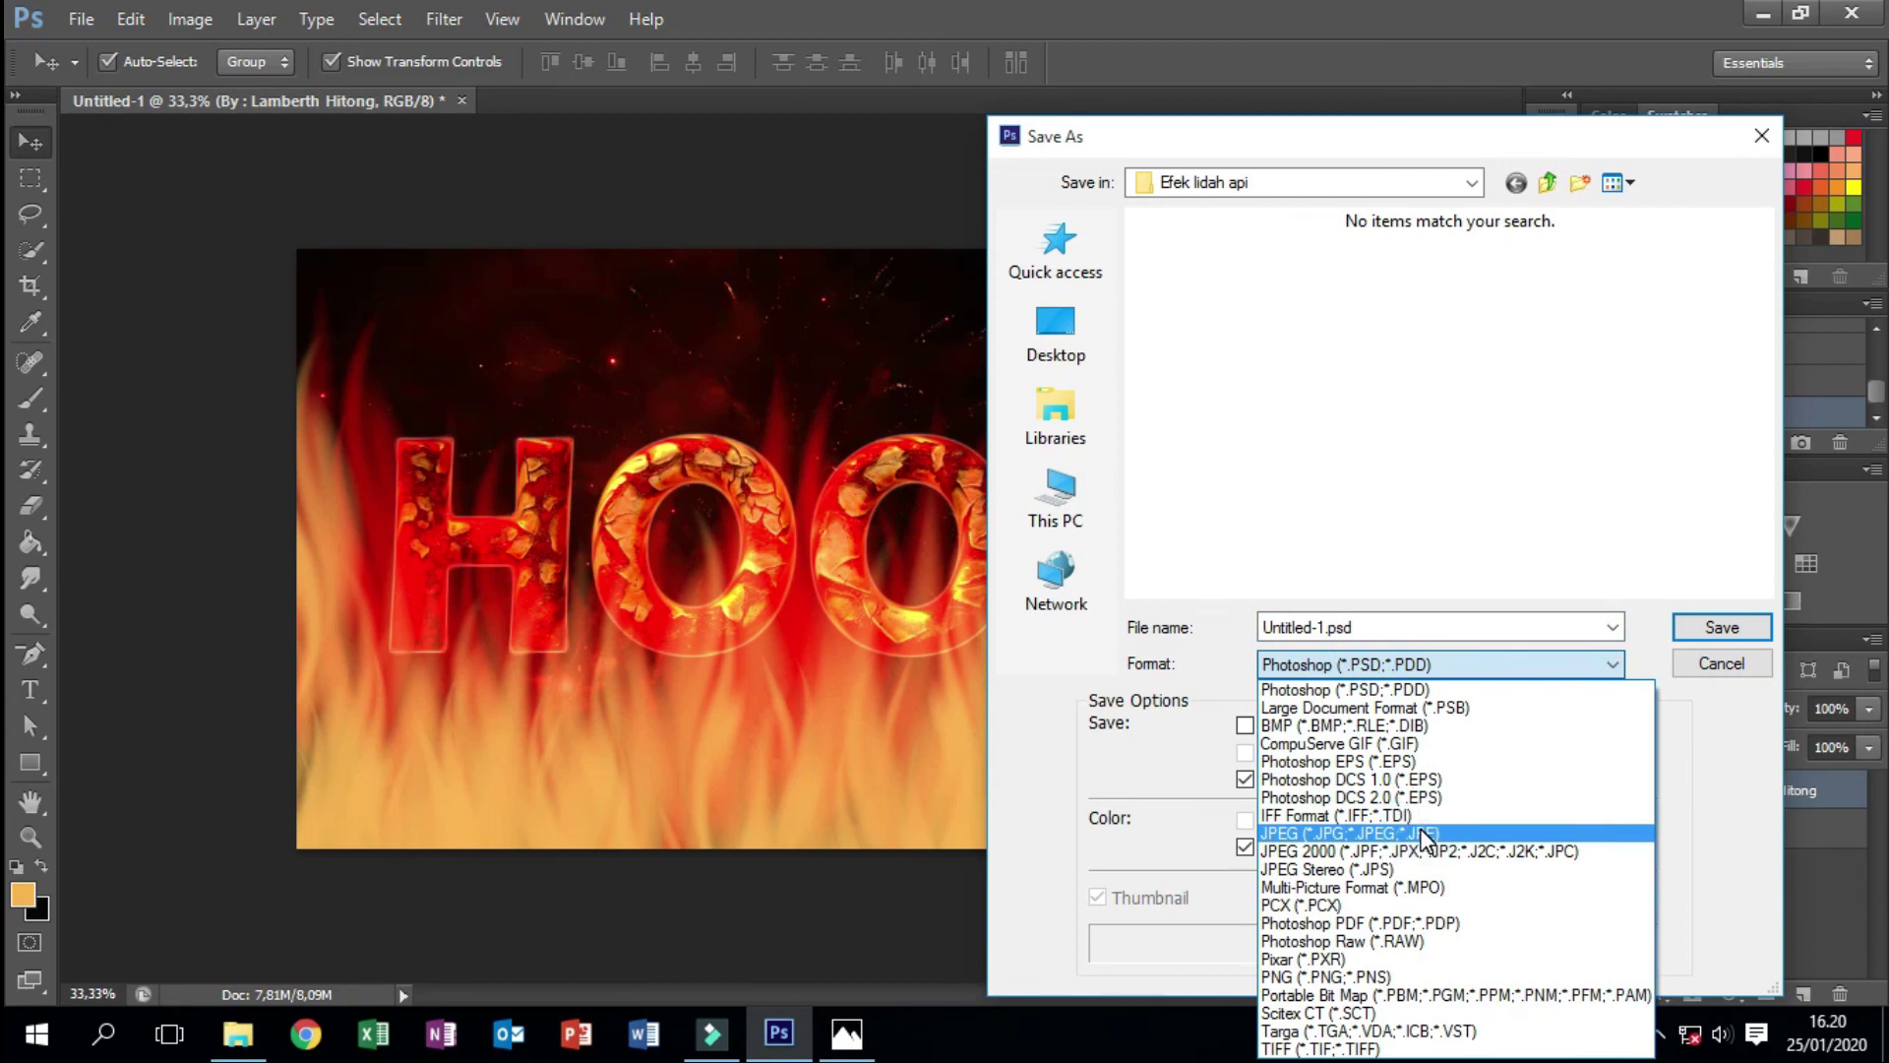
click(1424, 833)
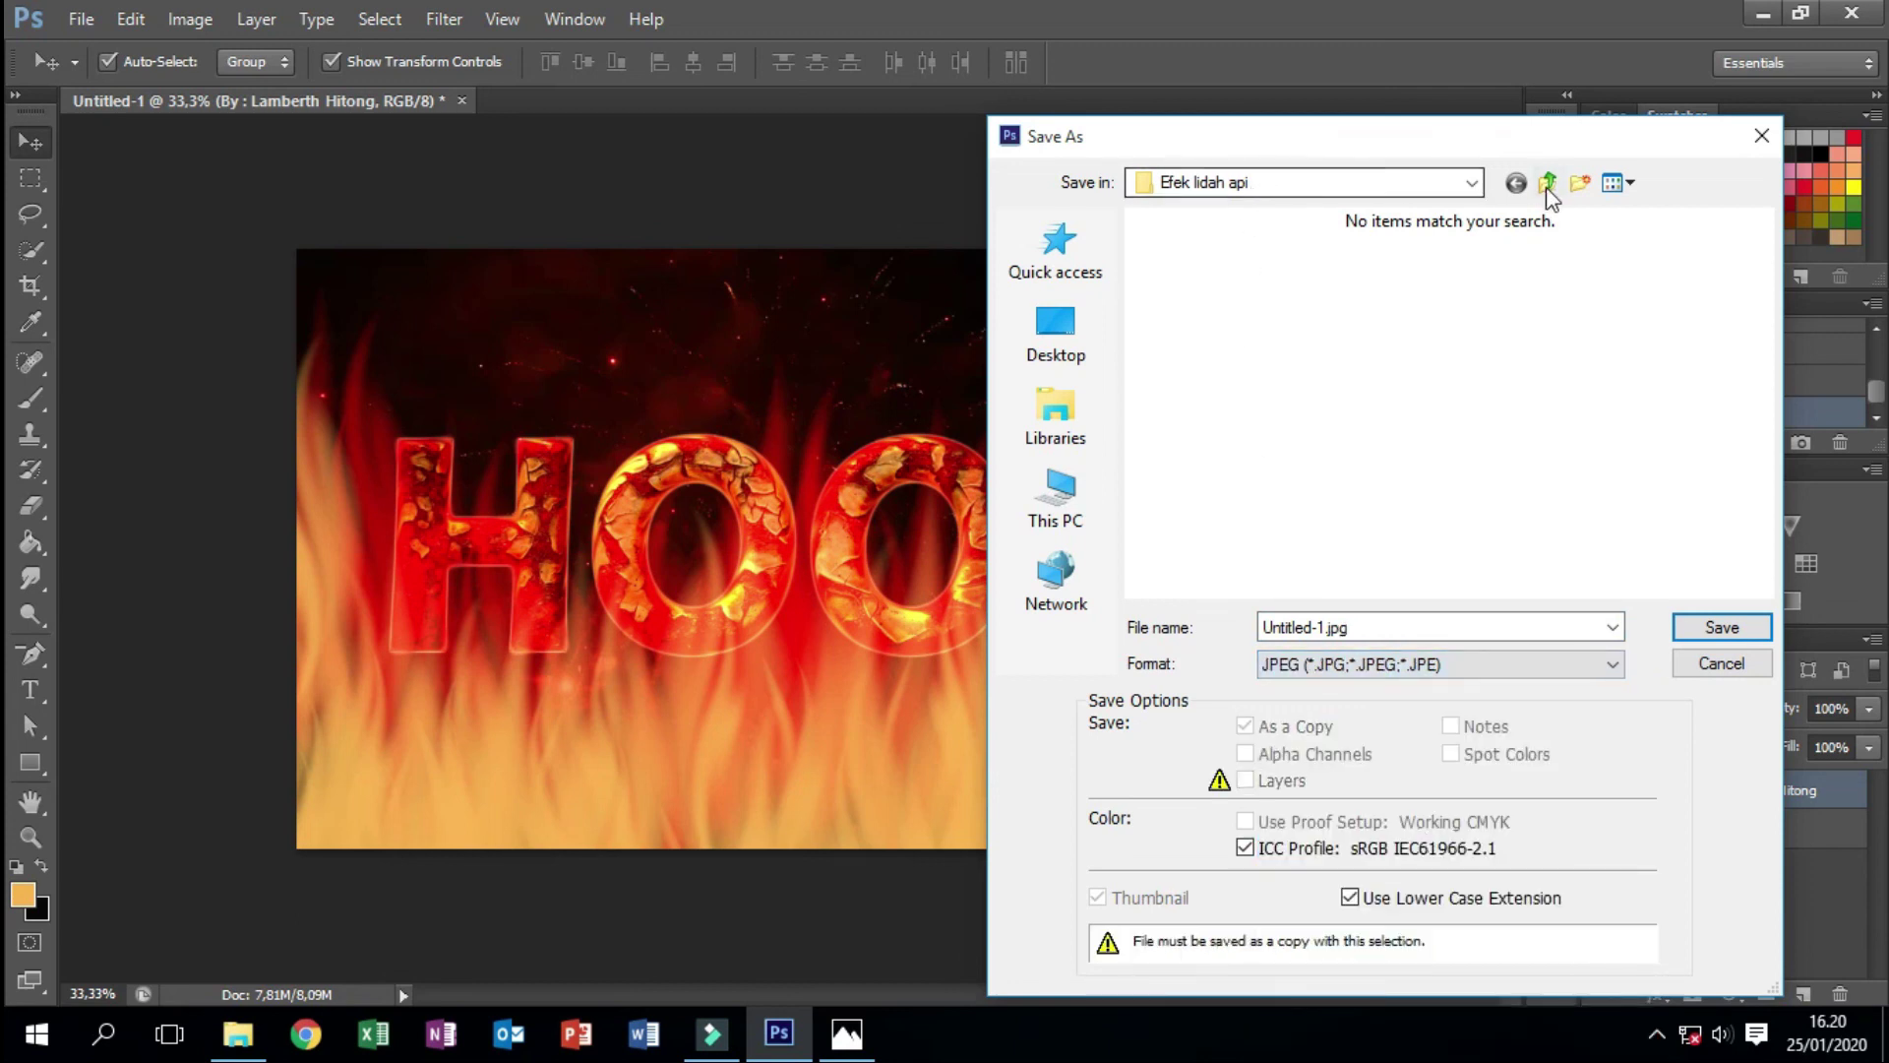
click(1280, 183)
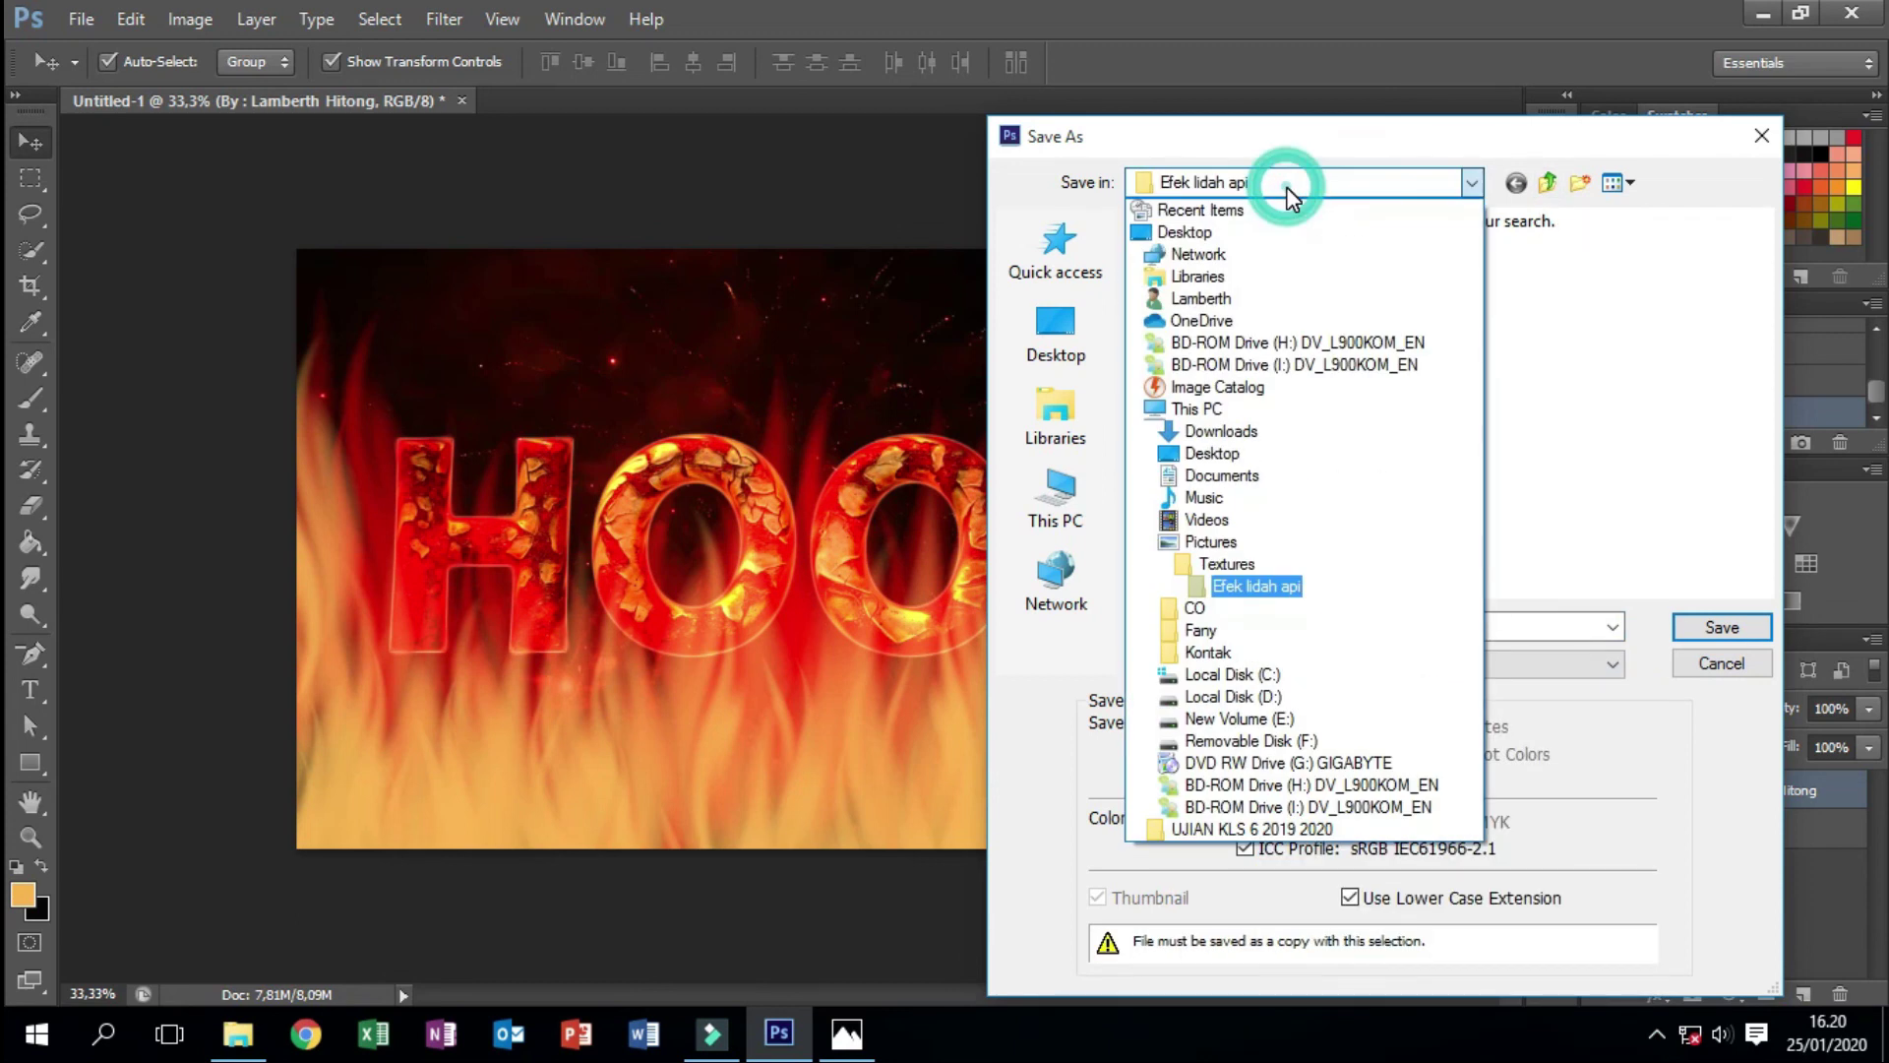
click(1212, 585)
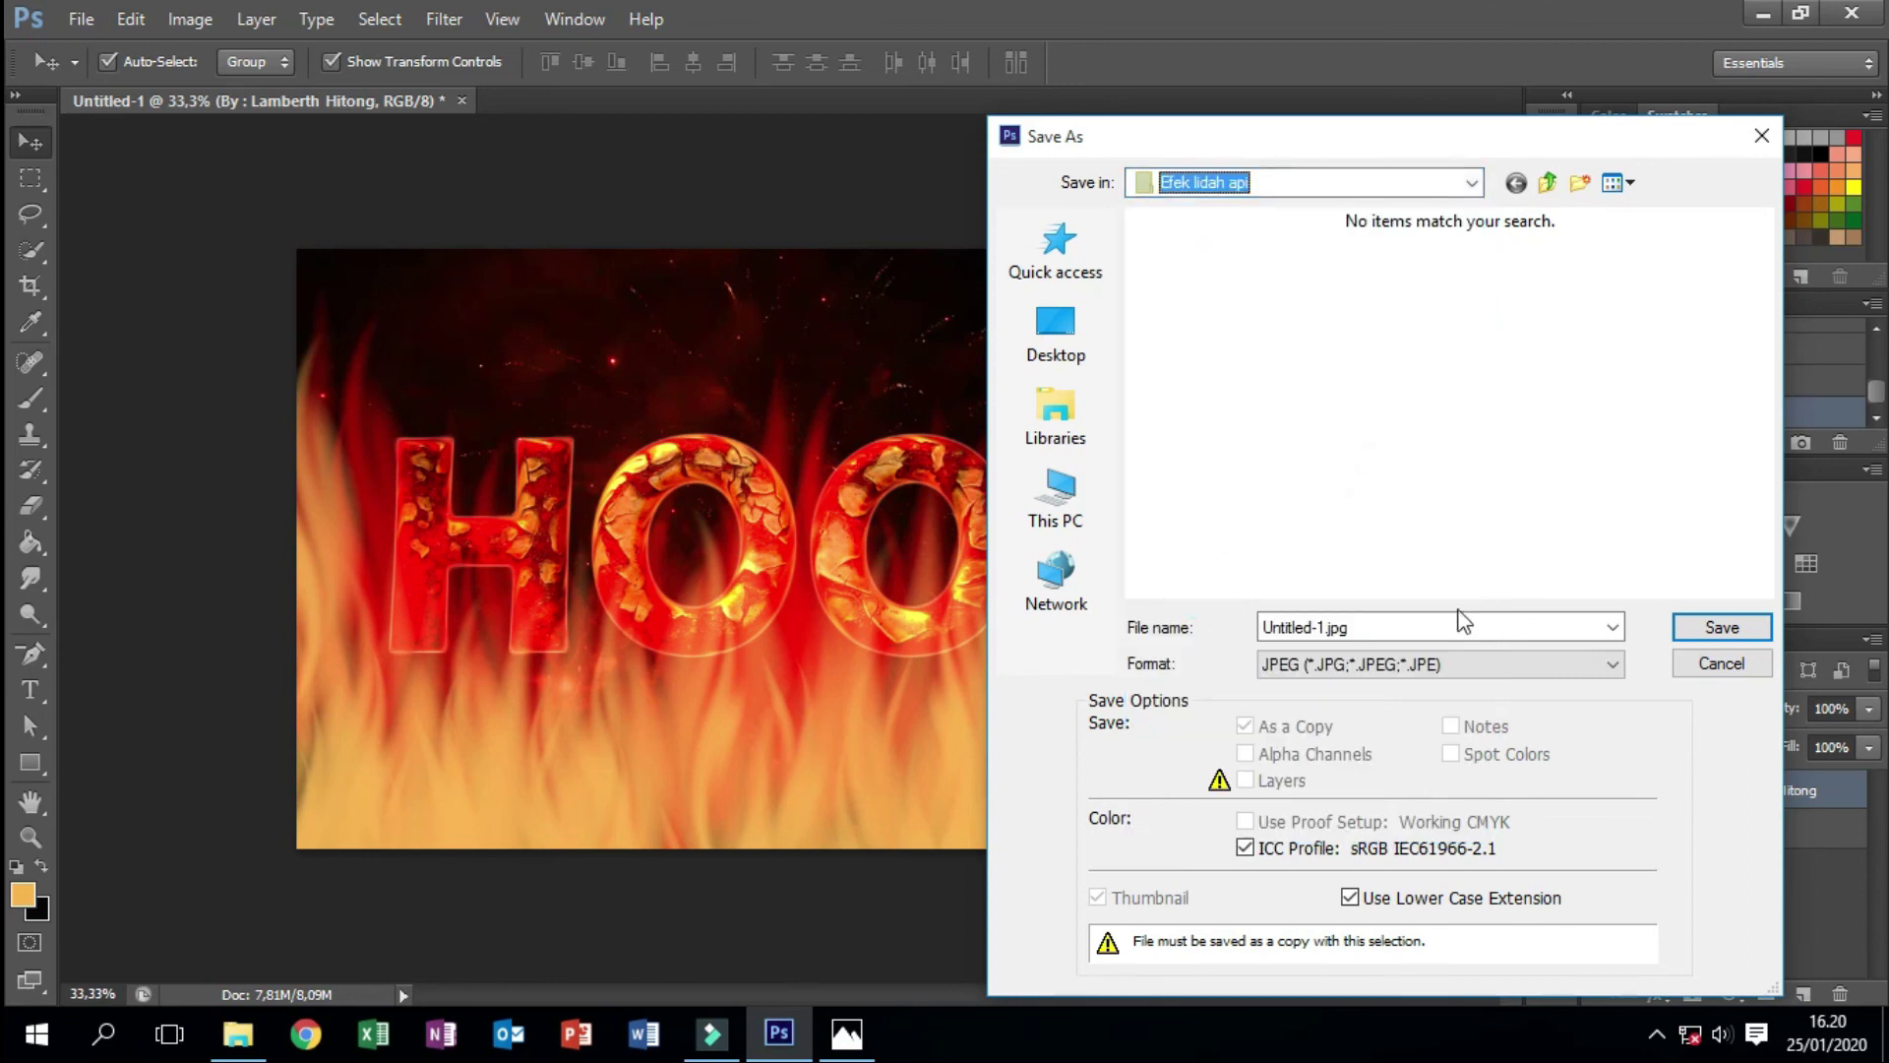
click(1426, 628)
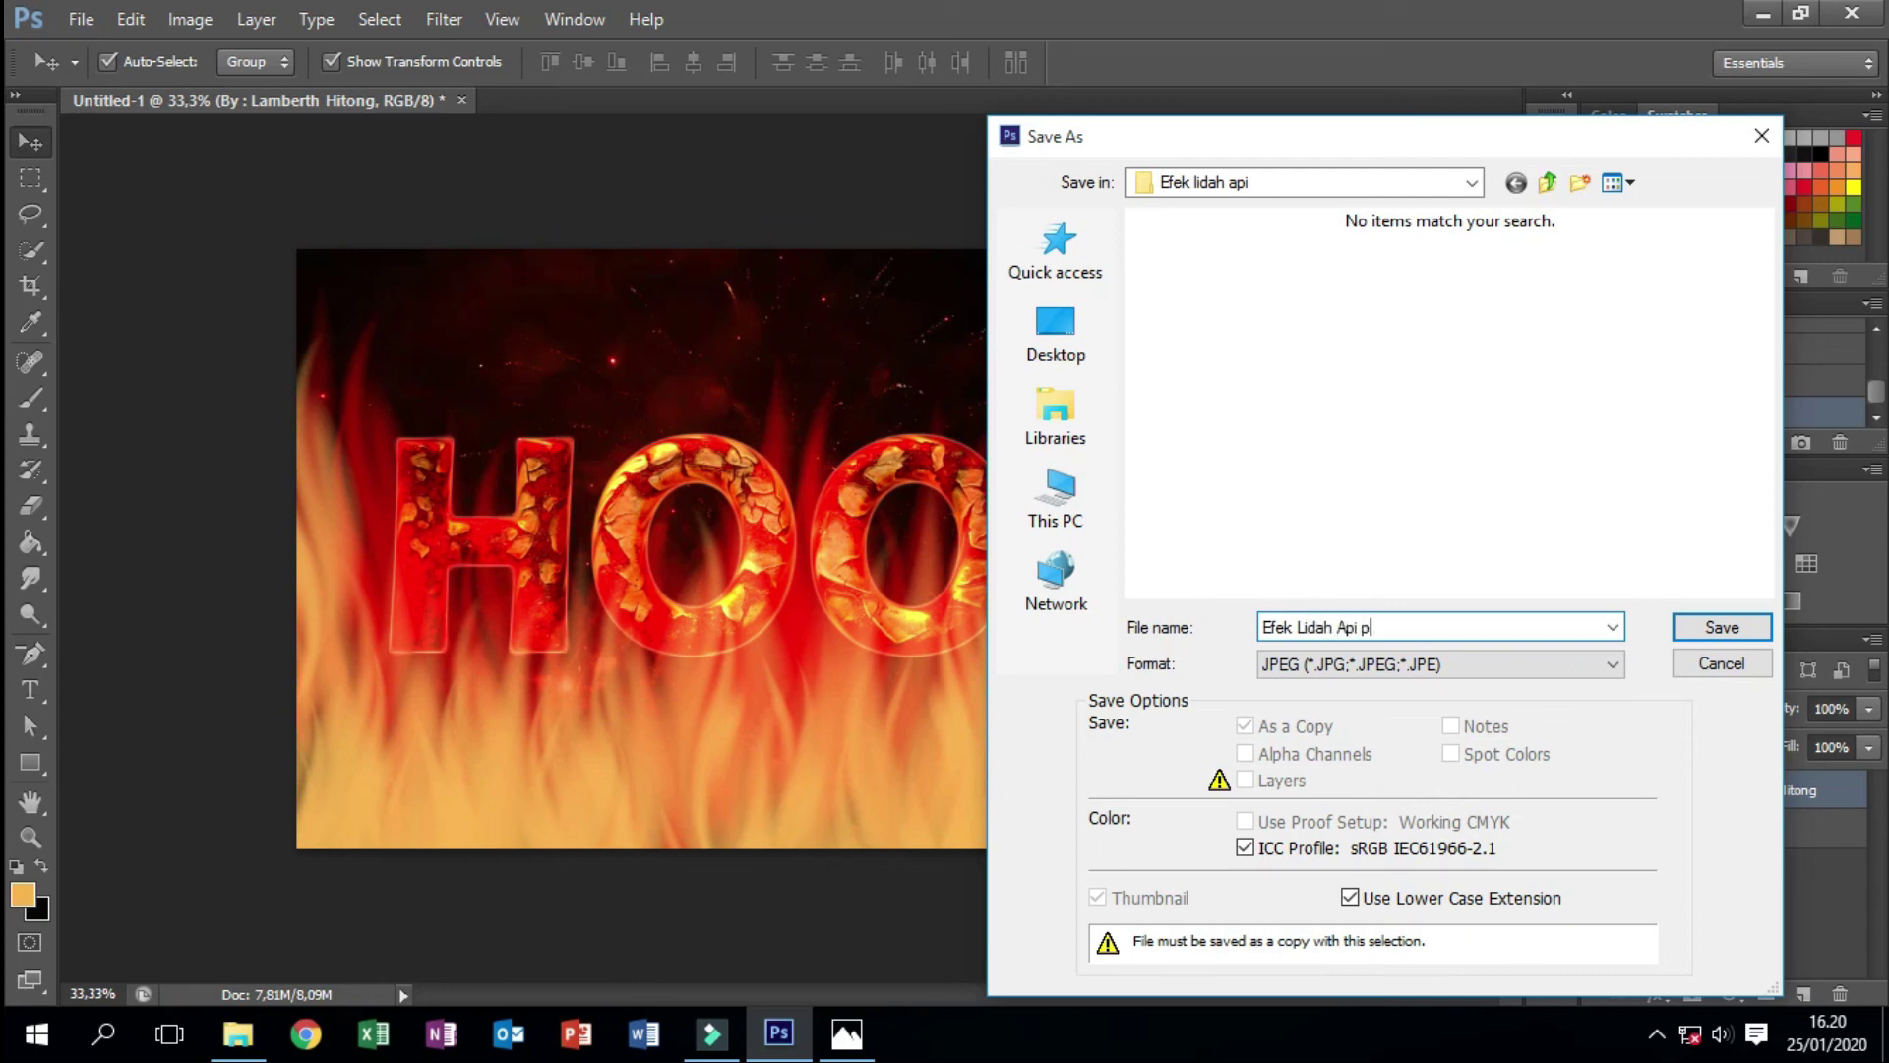
text(Efek Lidah Api pada Text)
click(1721, 629)
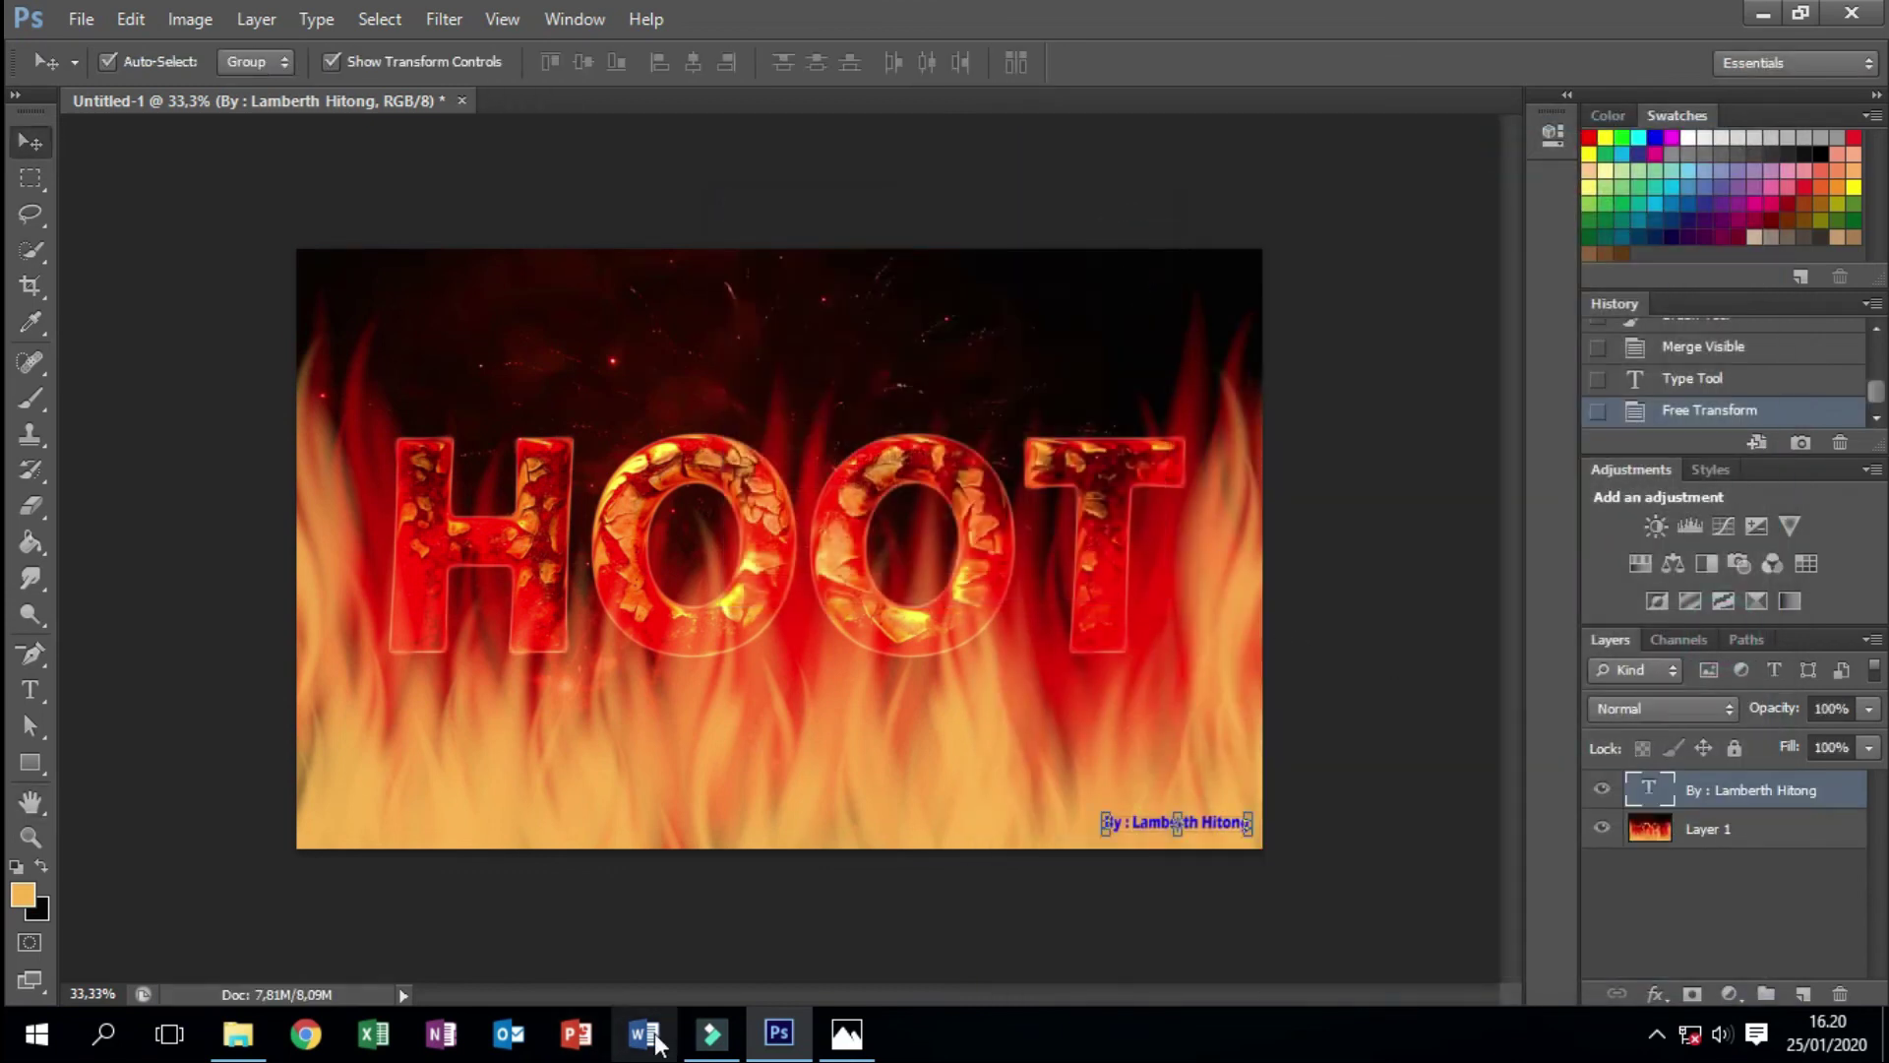
- Browse to Pictures > Textures > Efek lidah api and open the saved JPEG
click(237, 1033)
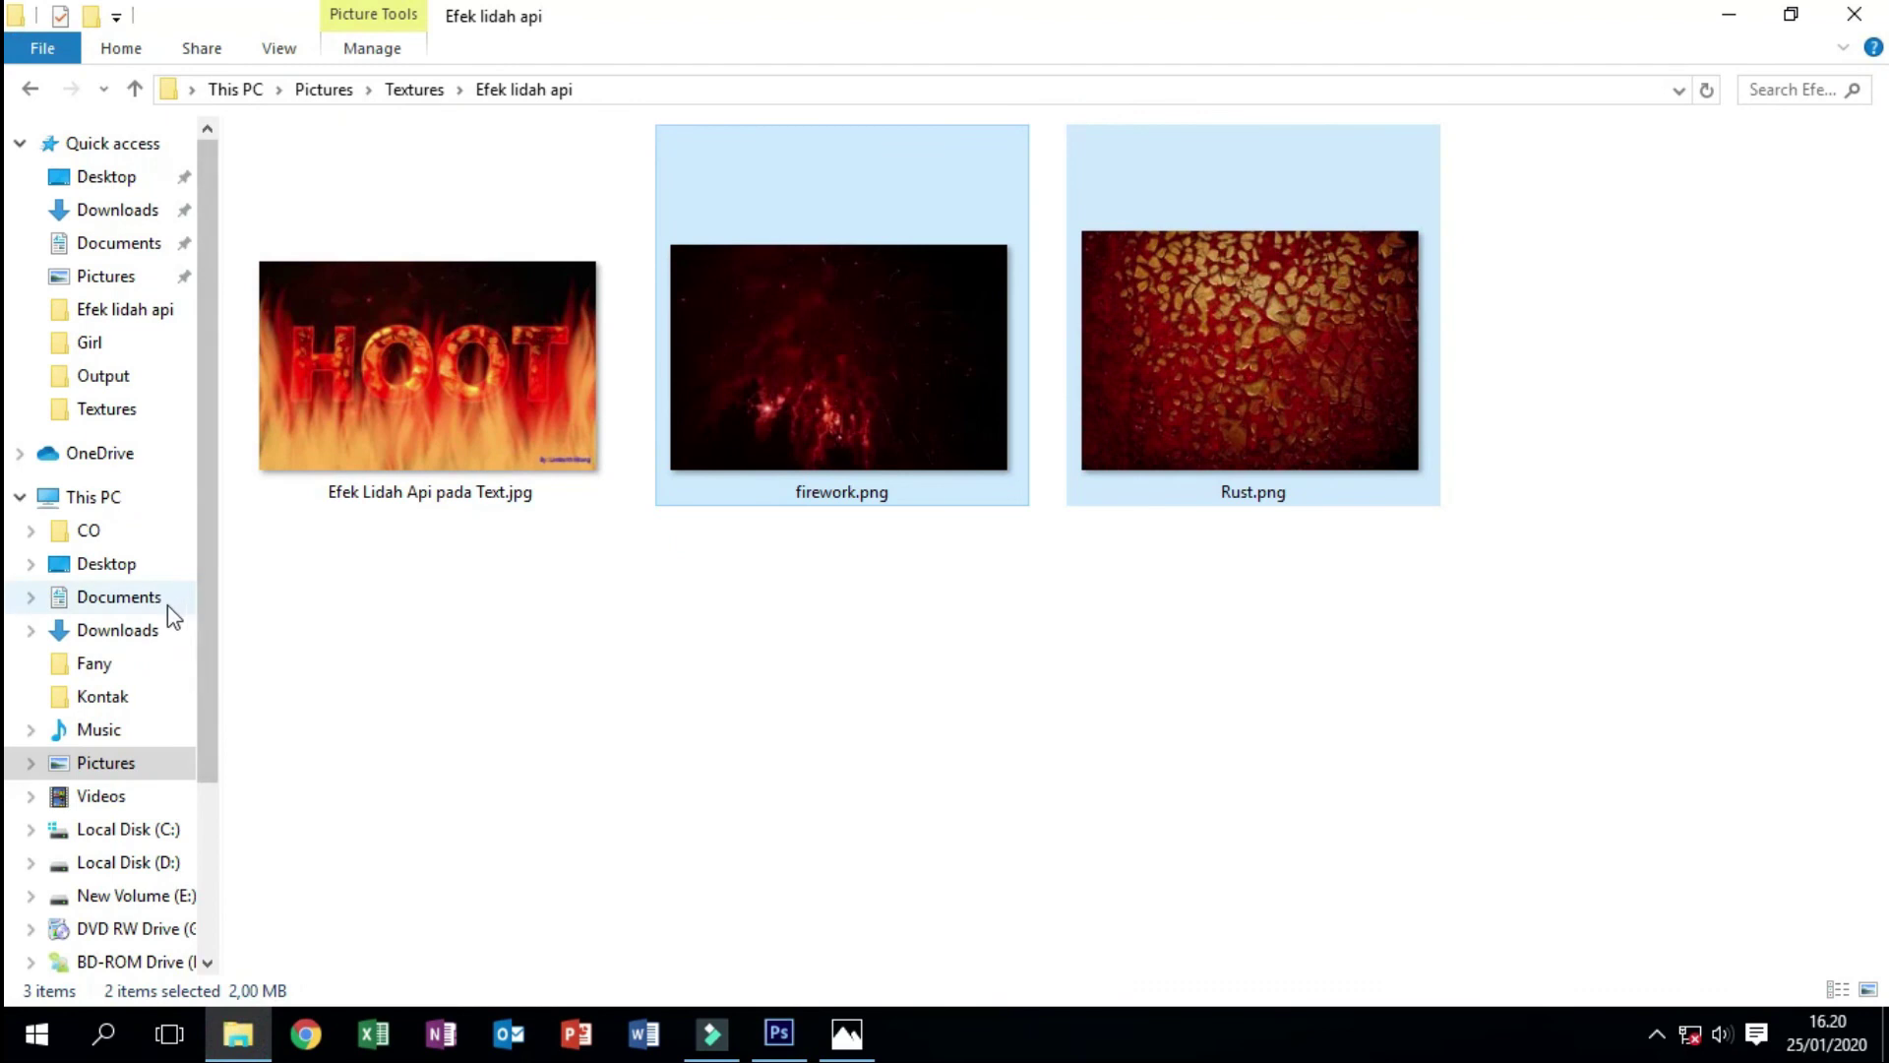
click(105, 763)
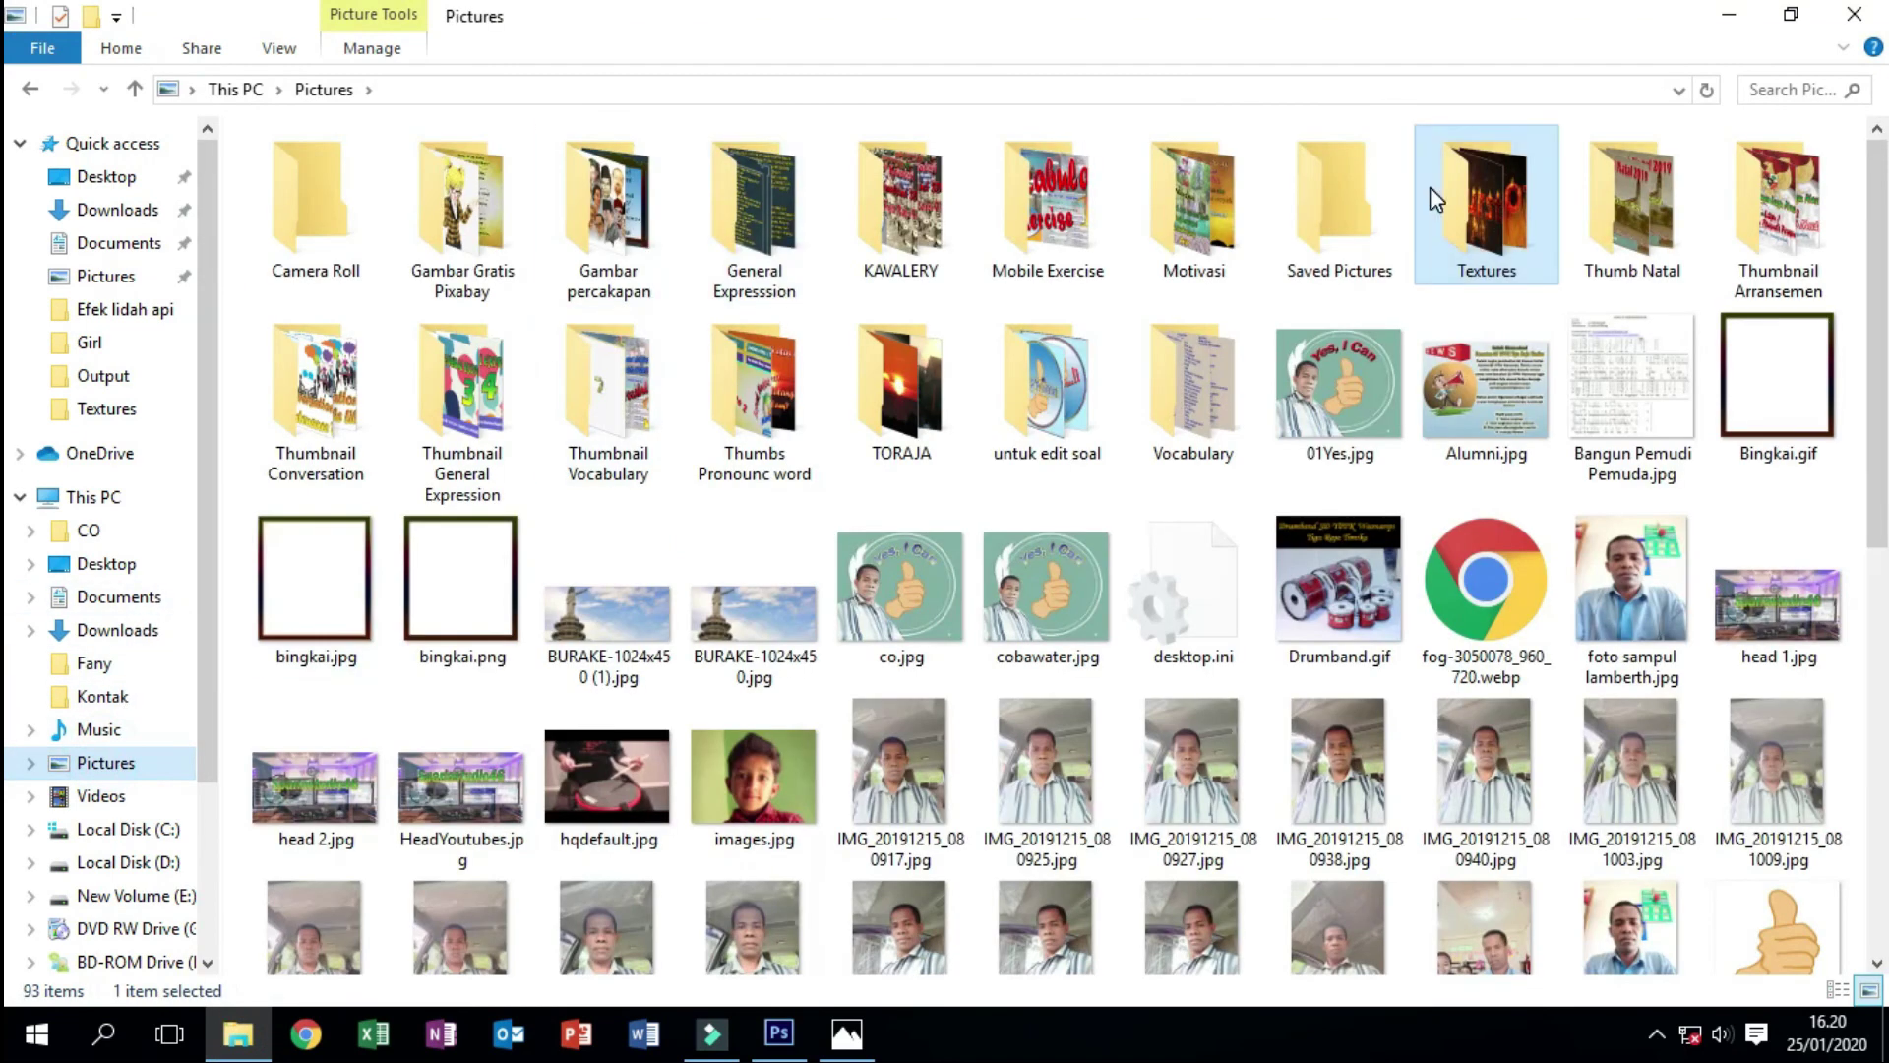
double_click(1523, 196)
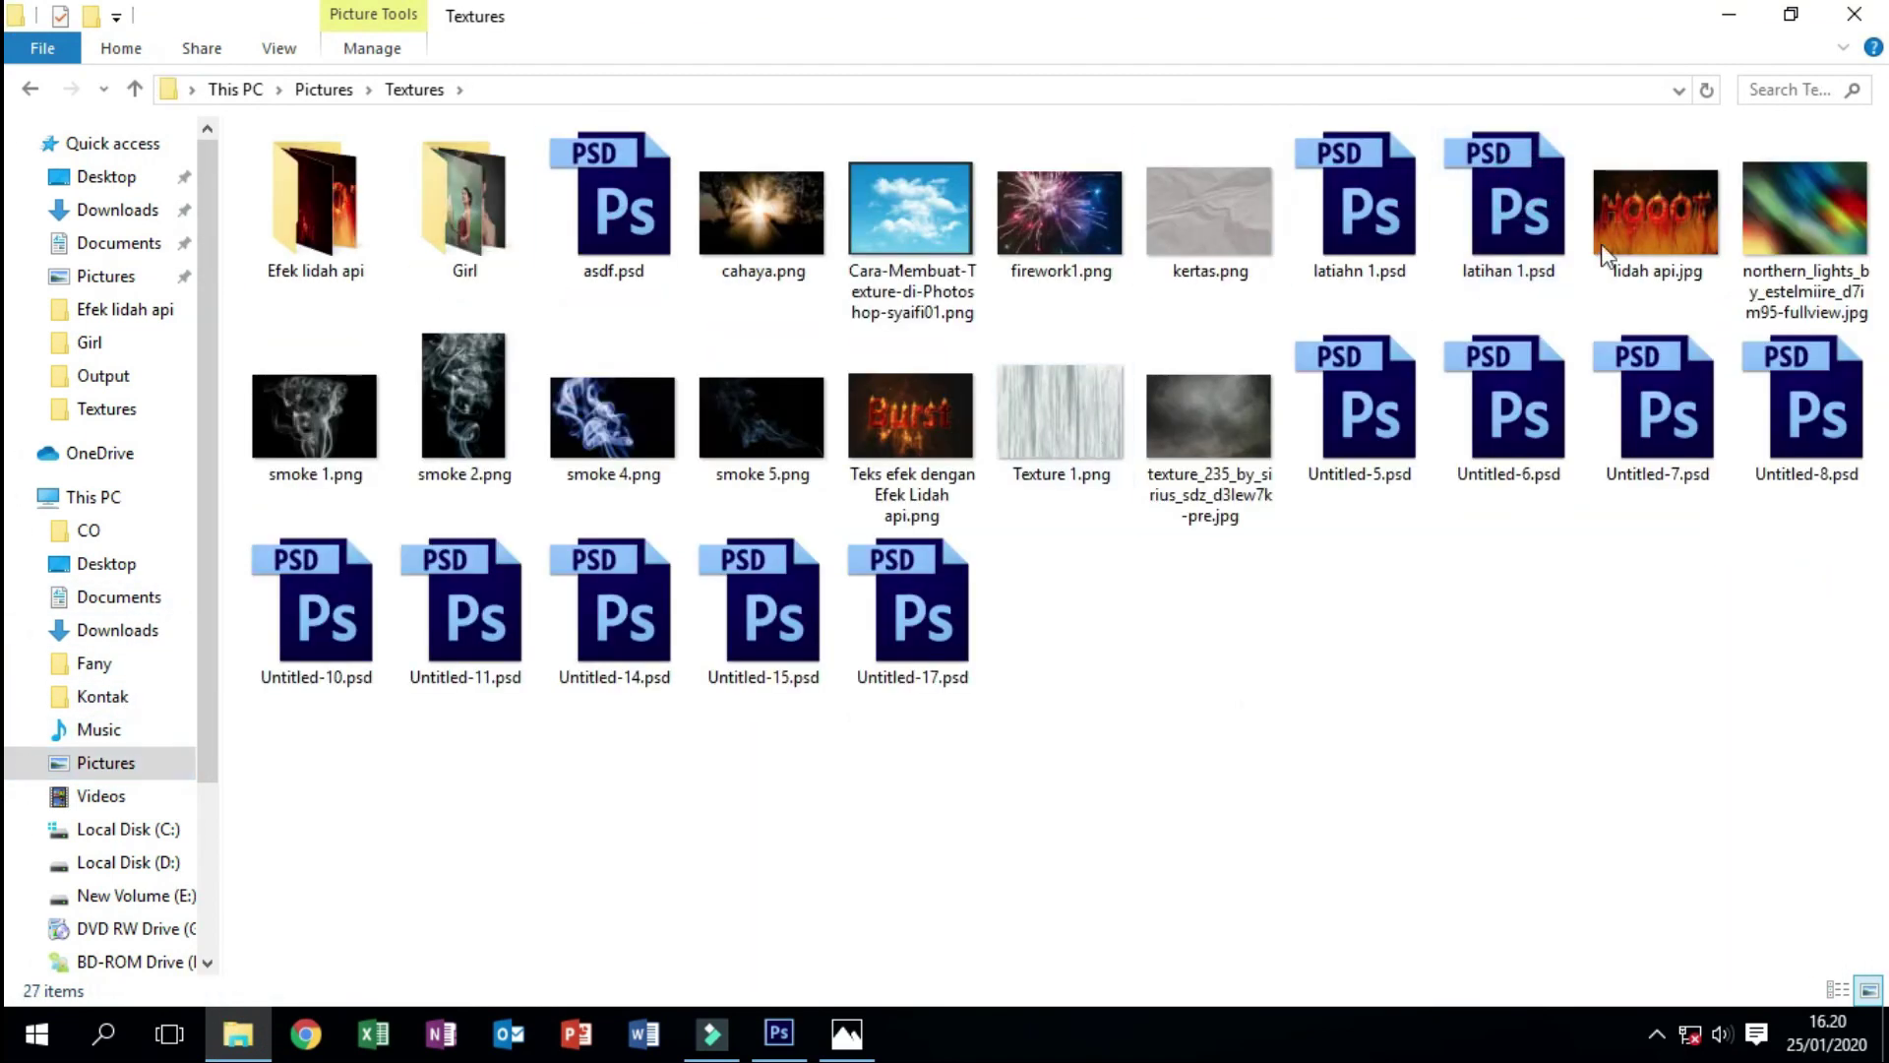
double_click(341, 251)
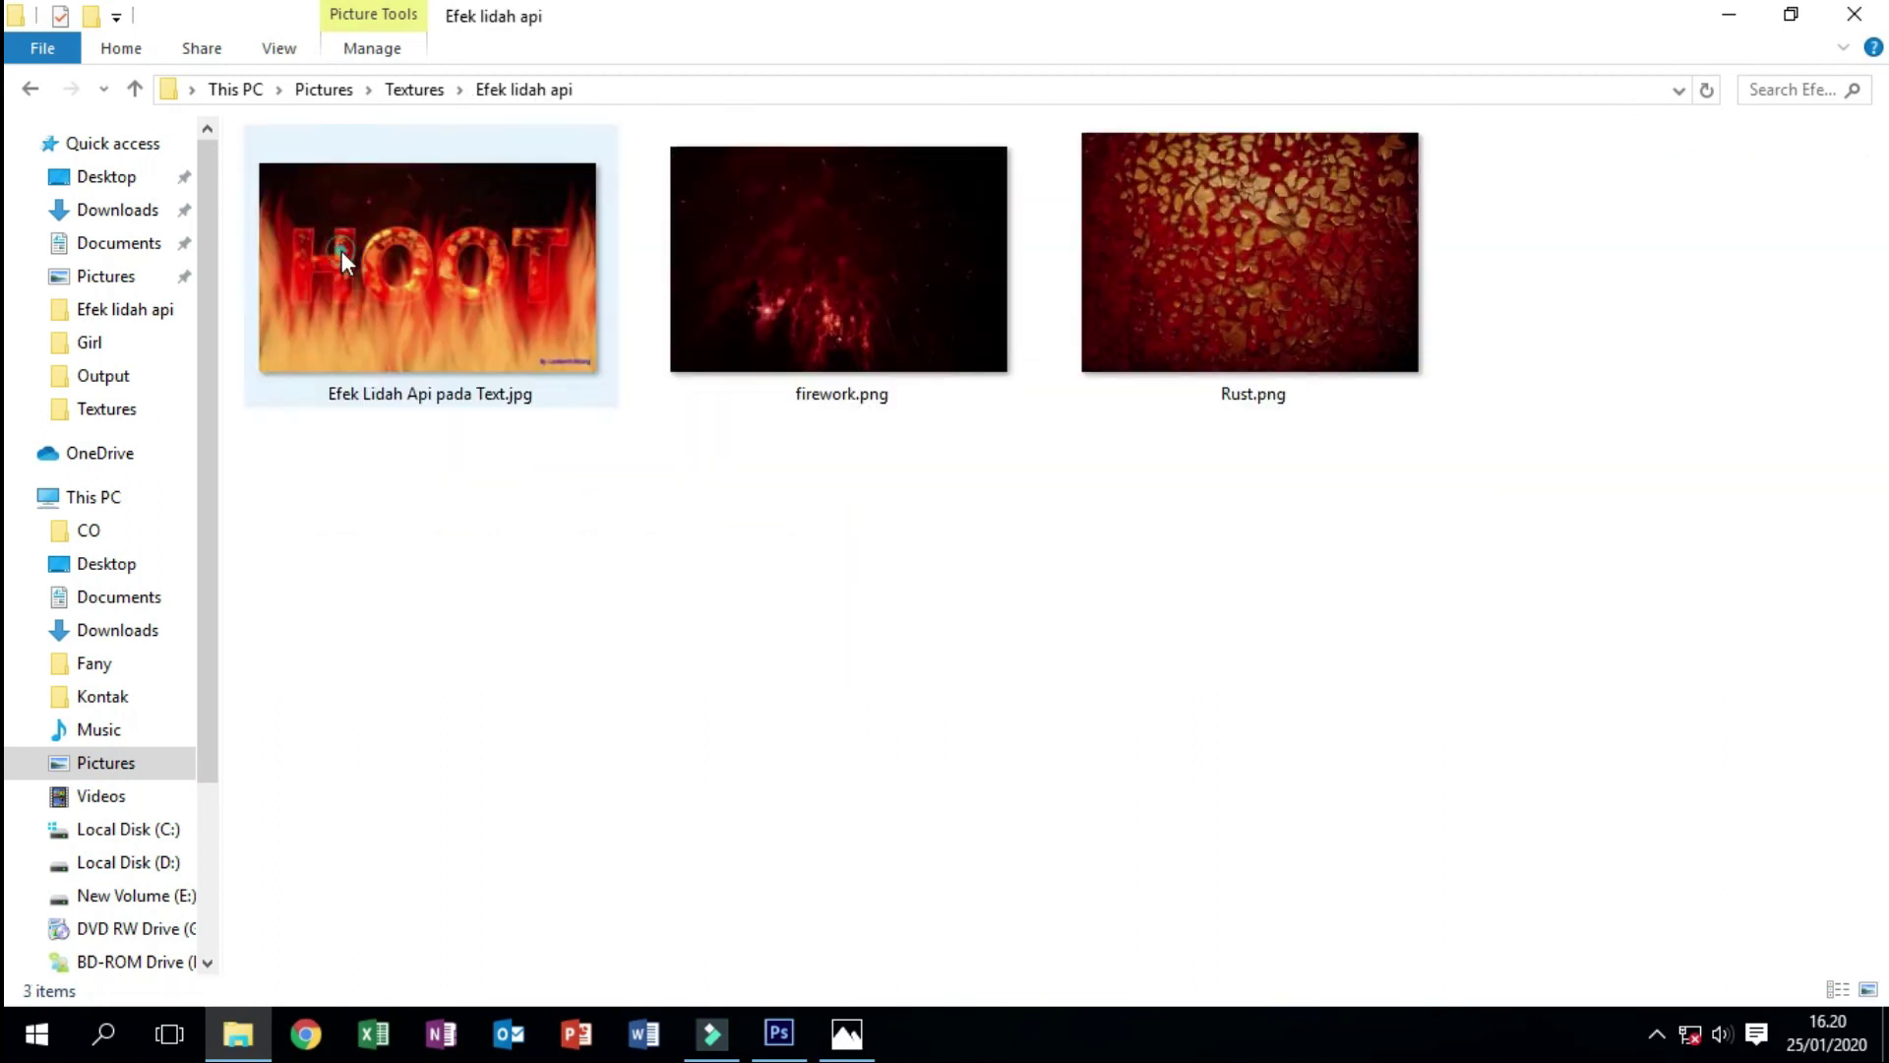
double_click(492, 339)
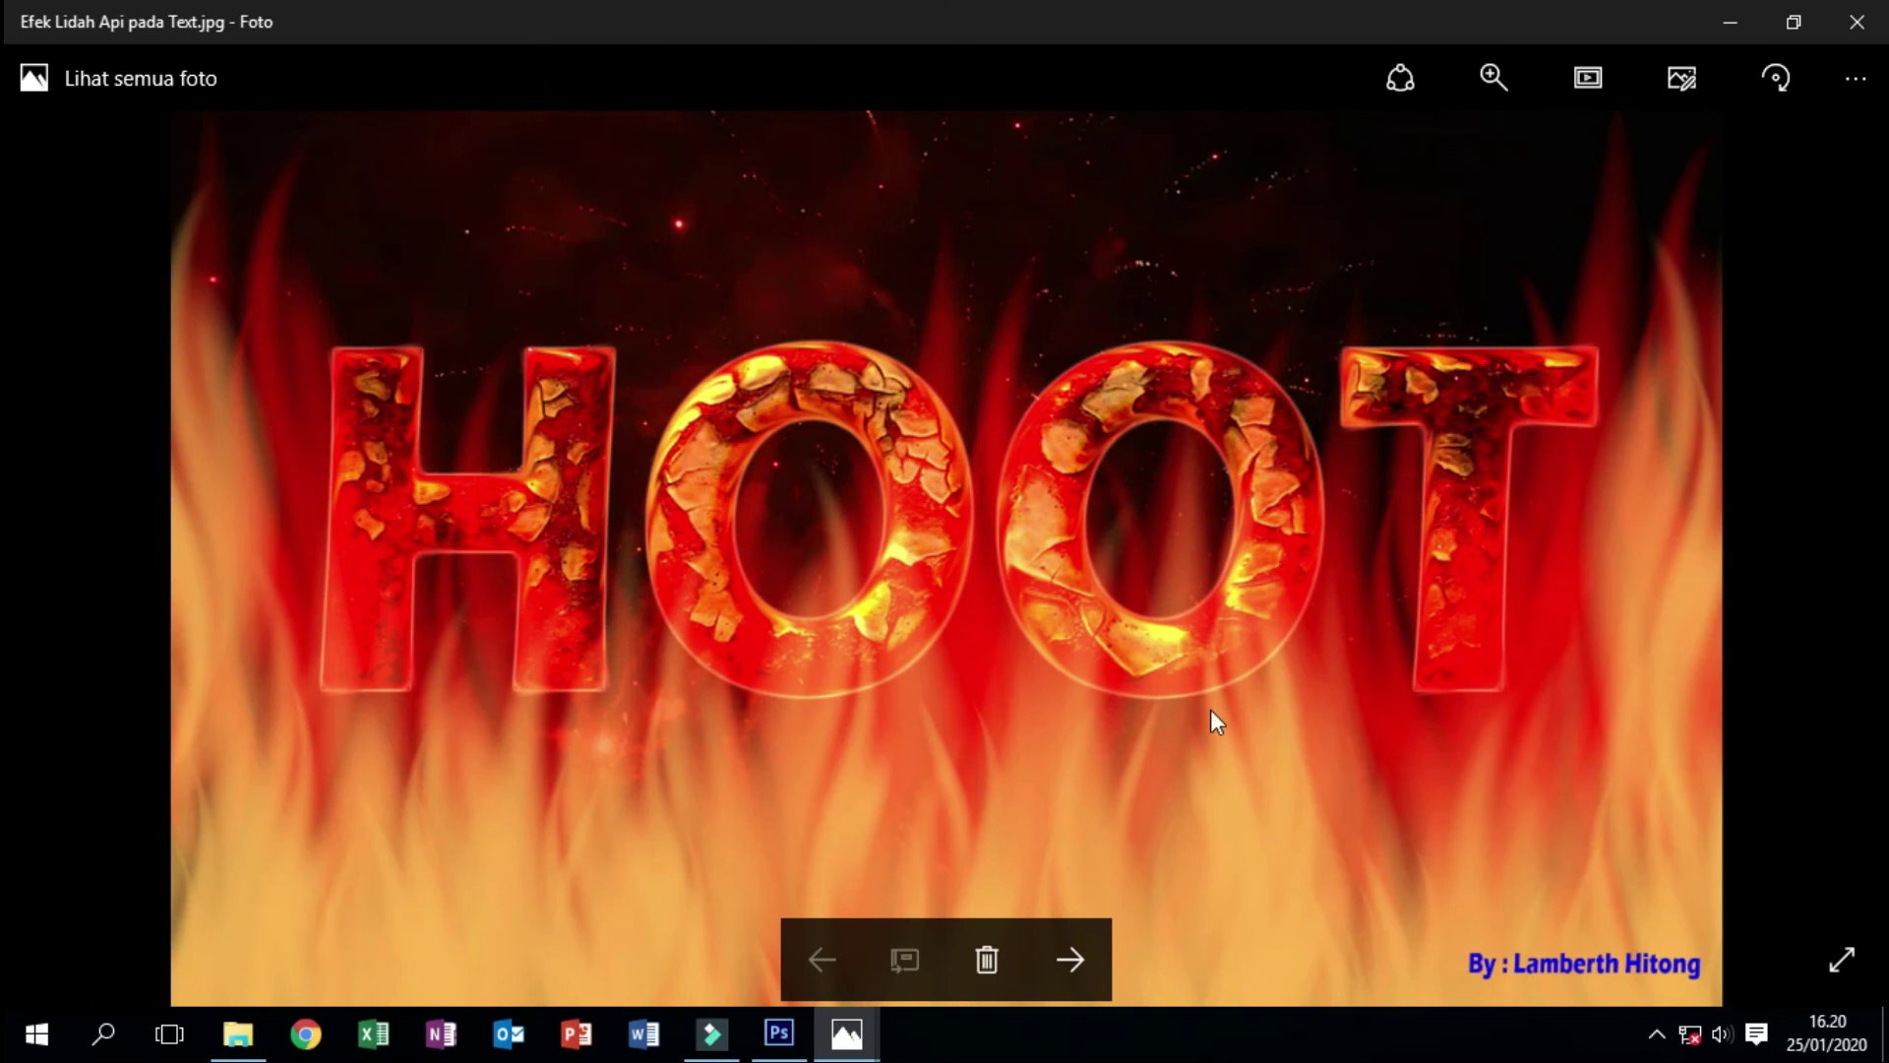
- Hide the Photos toolbars to view the finished HOOT flame artwork full-window
click(1200, 715)
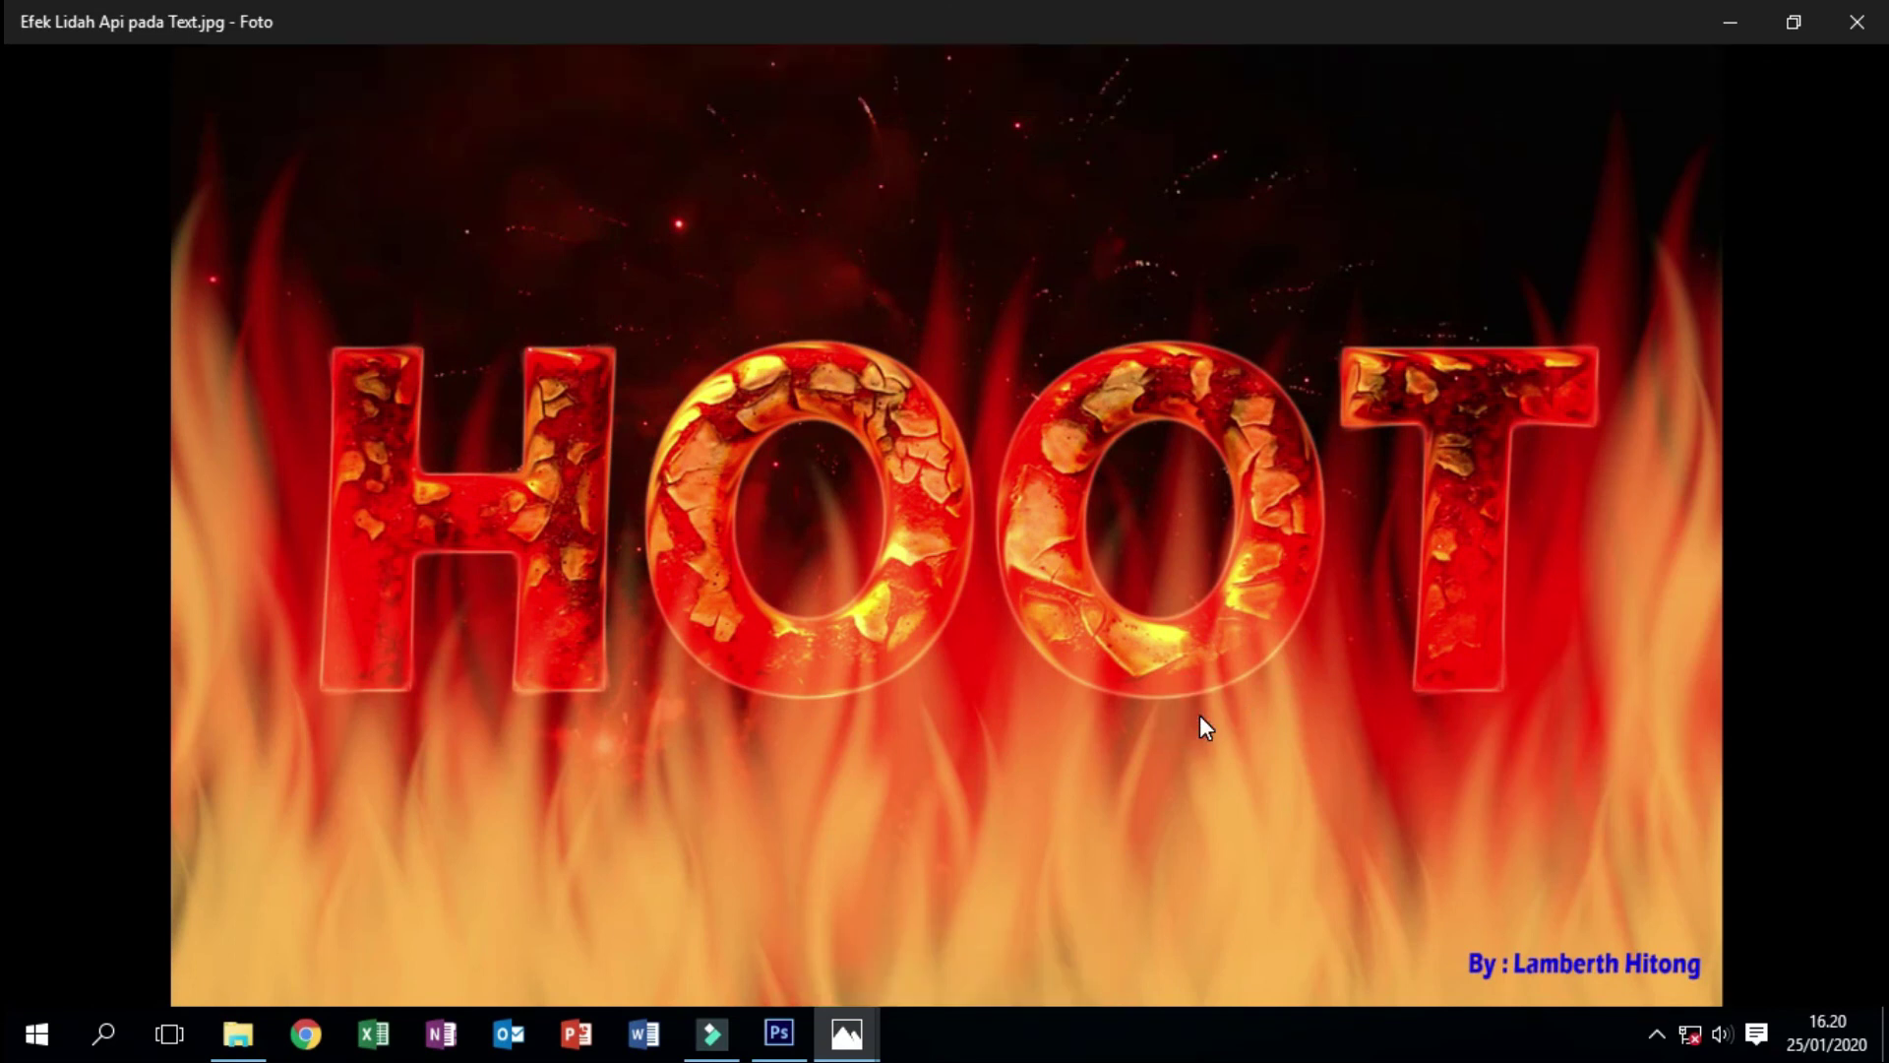